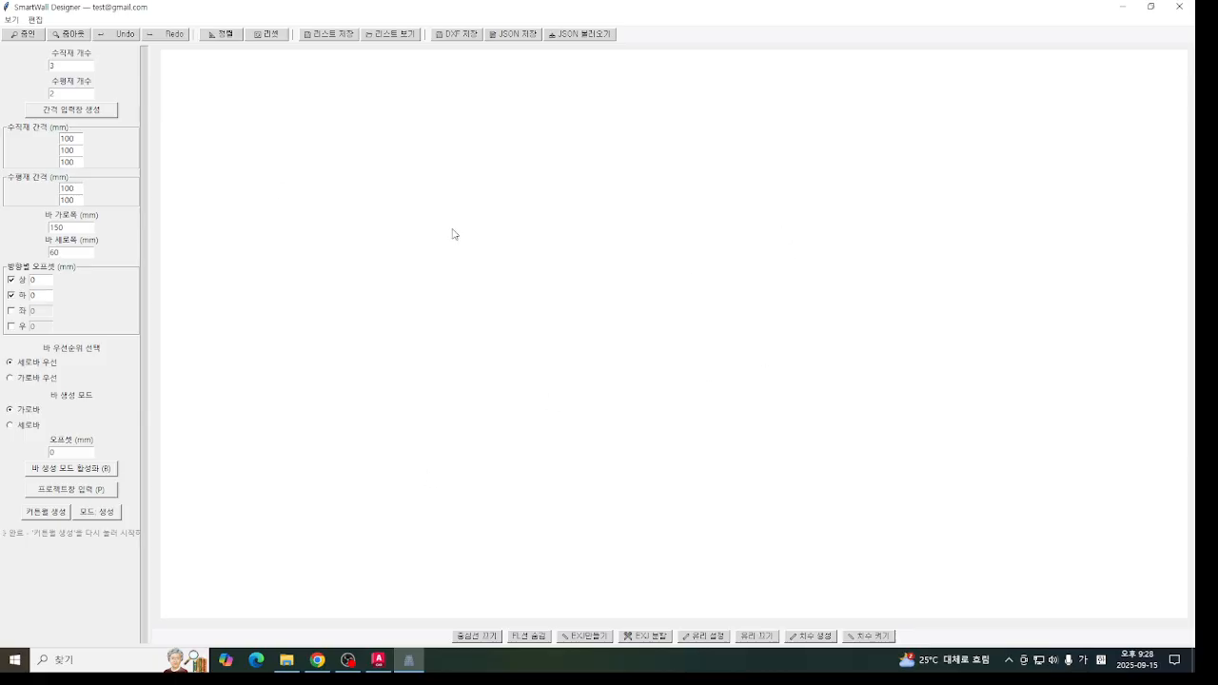
# - Switch to AutoCAD and look over the curtain wall elevations on window schedule sheet 창호일람표-6
pyautogui.click(410, 660)
pyautogui.click(378, 660)
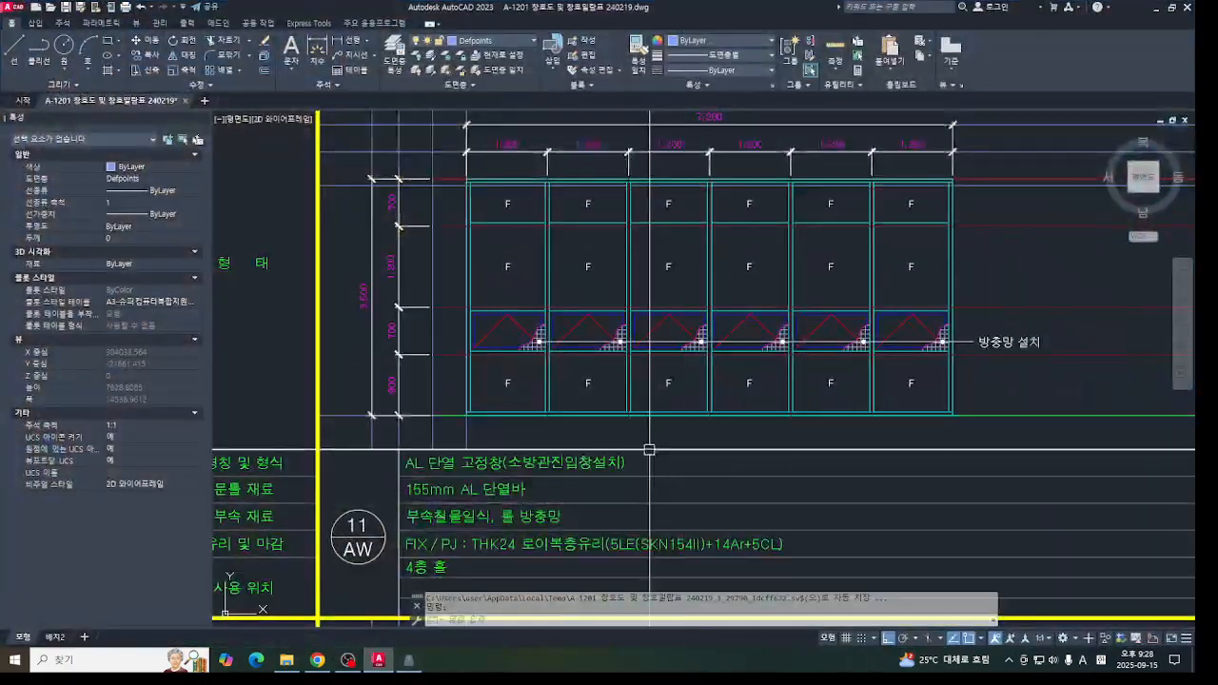
pyautogui.scroll(-5, 694, 367)
pyautogui.scroll(-7, 543, 122)
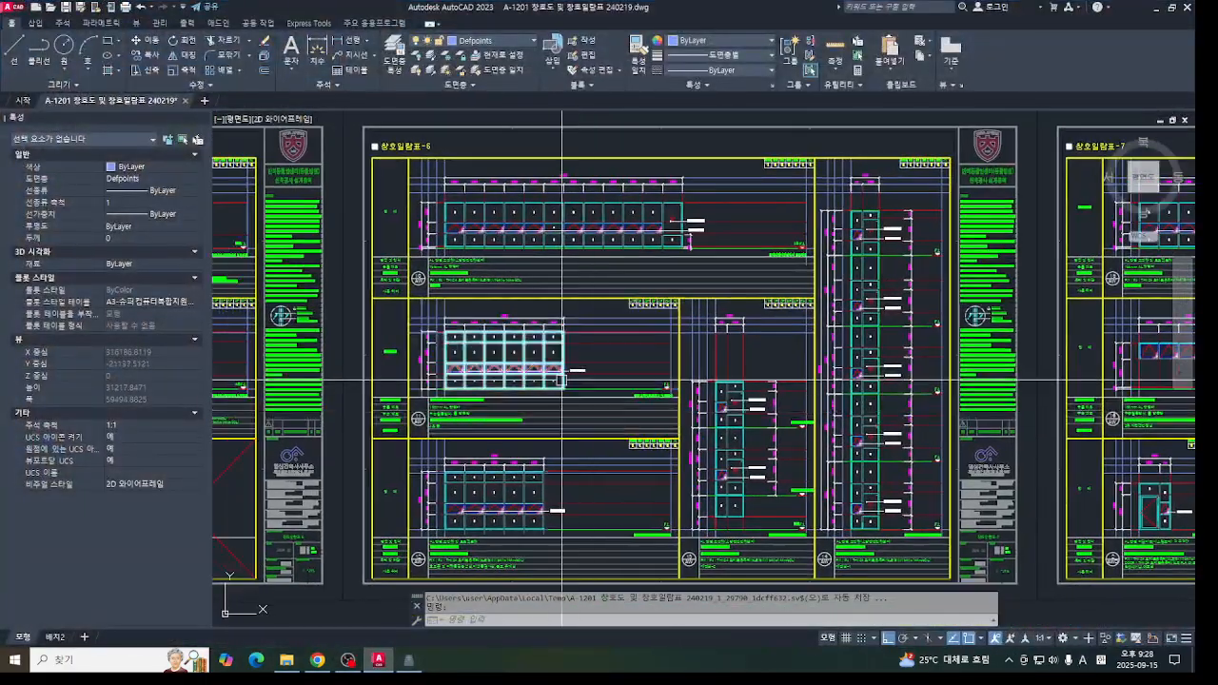
pyautogui.scroll(5, 489, 343)
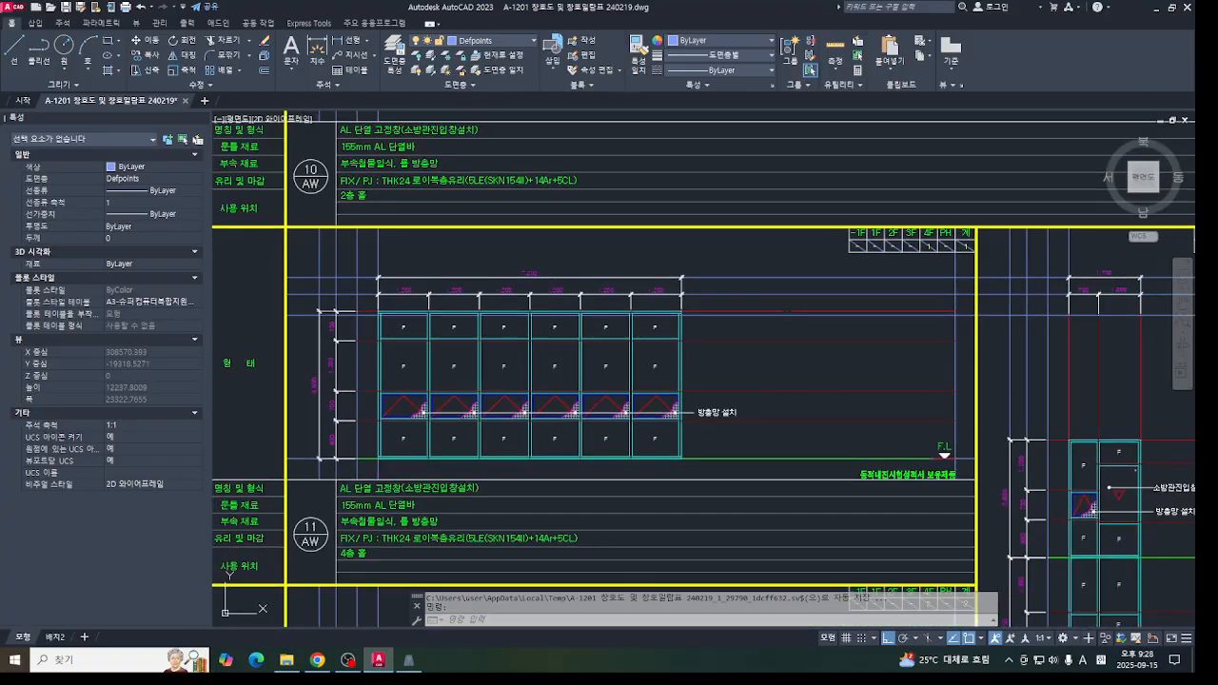
pyautogui.scroll(-5, 559, 321)
pyautogui.moveTo(558, 320); pyautogui.dragTo(559, 319, button='middle')
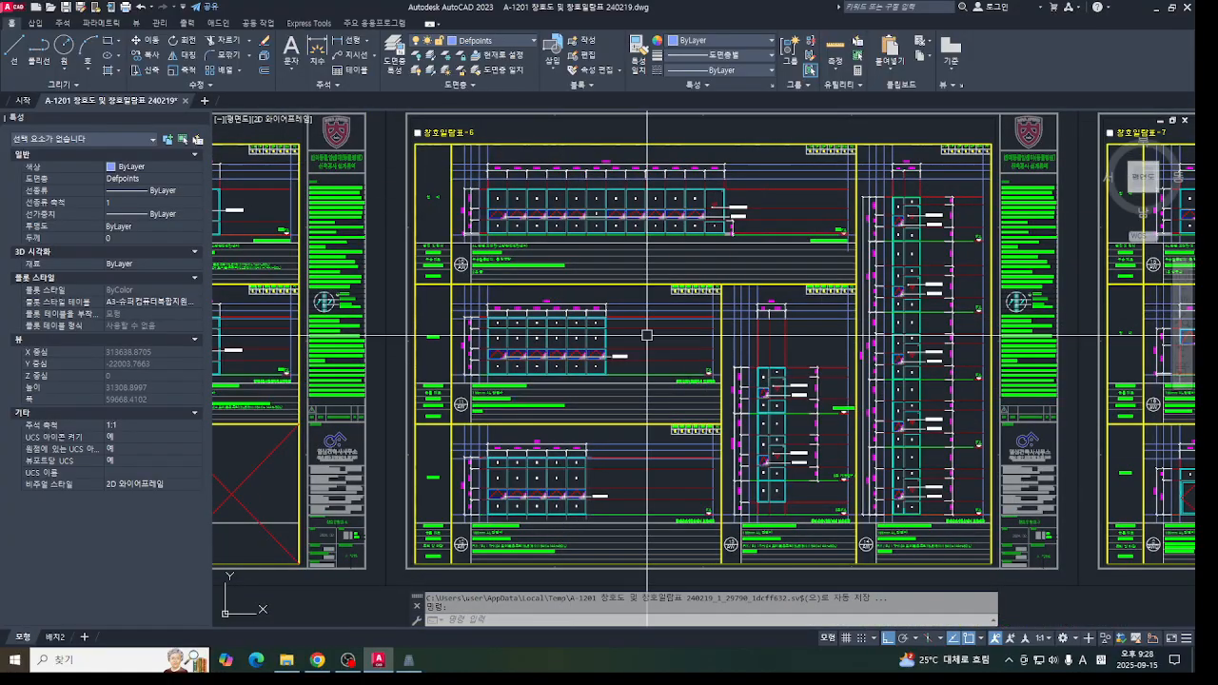
pyautogui.moveTo(942, 337); pyautogui.dragTo(952, 340, button='middle')
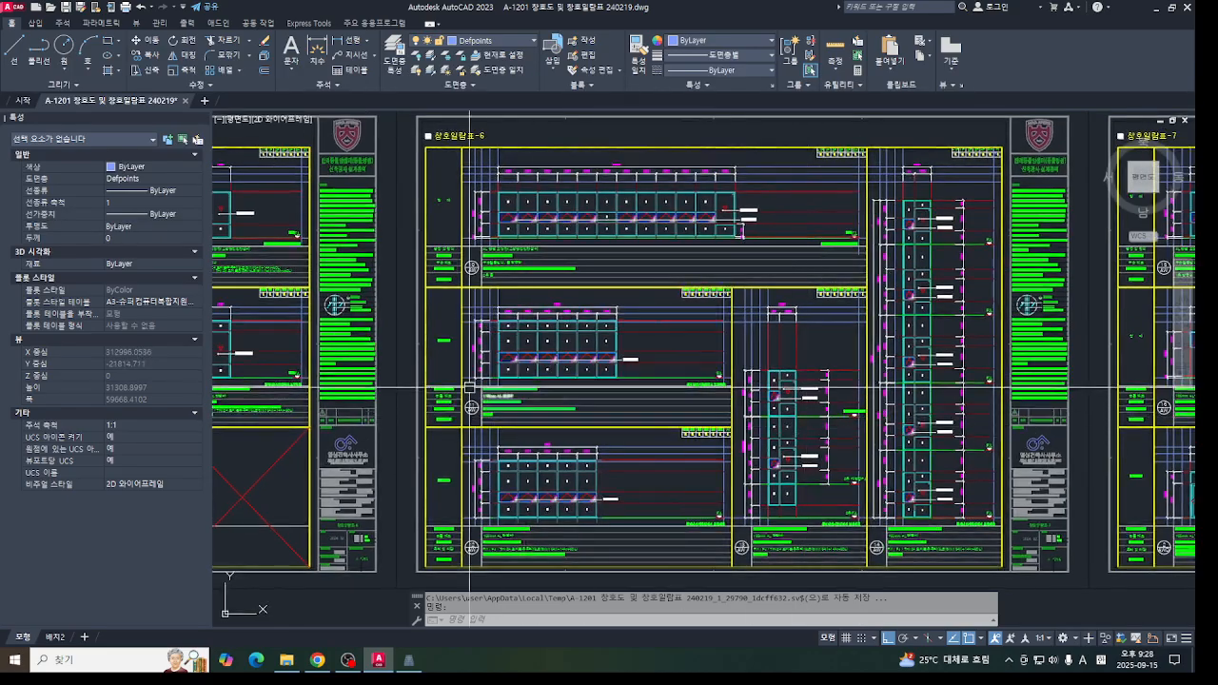
pyautogui.scroll(6, 590, 356)
pyautogui.scroll(-6, 590, 356)
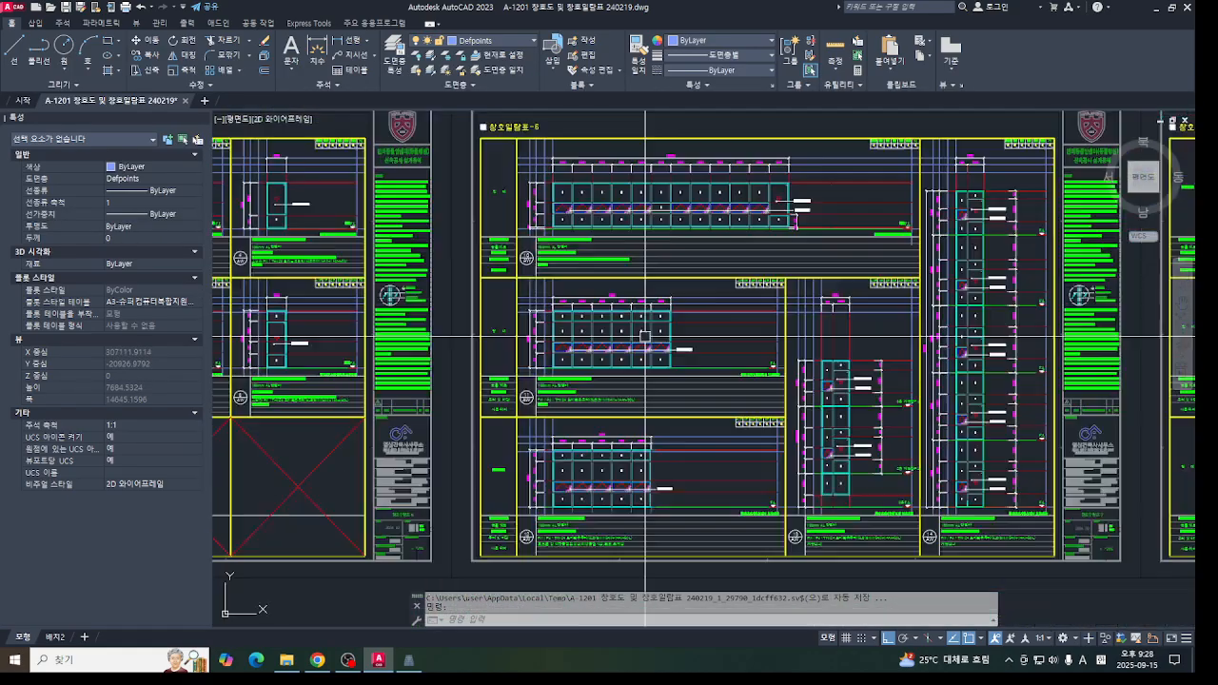
# - Examine the 11/AW elevation and the 12/AW elevation below it, including their bays, rows and dimensions
pyautogui.scroll(2, 644, 357)
pyautogui.moveTo(713, 265); pyautogui.dragTo(686, 379, button='middle')
pyautogui.moveTo(643, 475); pyautogui.dragTo(680, 397, button='middle')
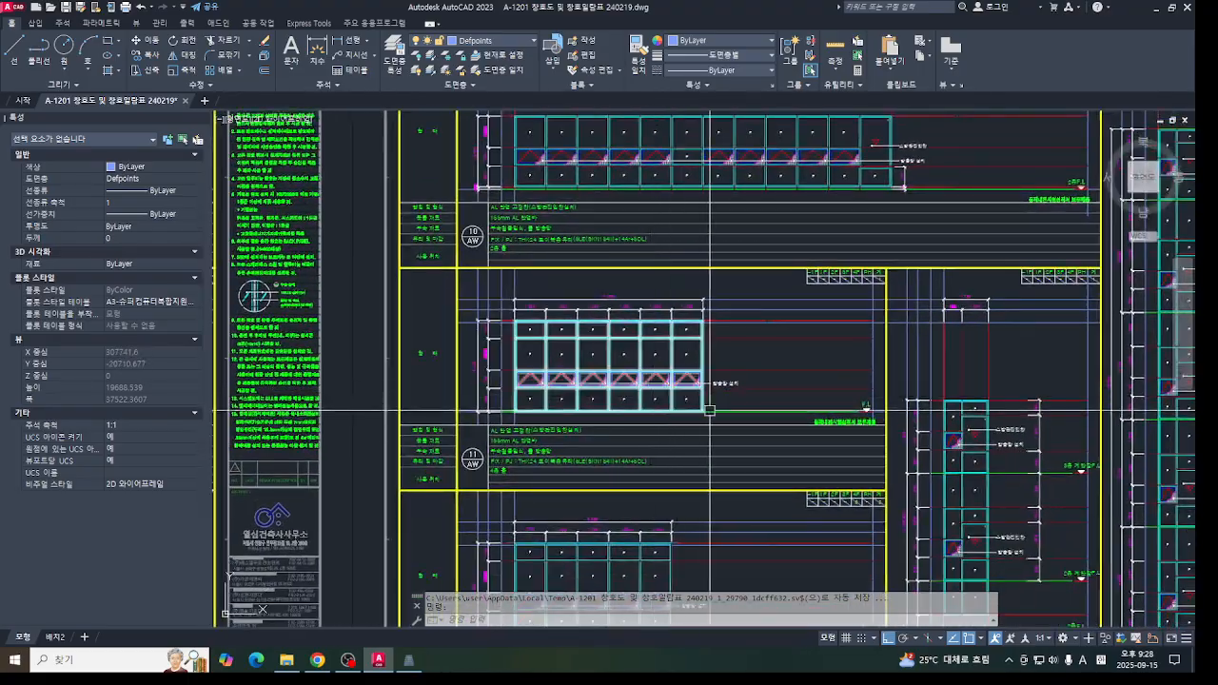
pyautogui.moveTo(456, 311); pyautogui.dragTo(391, 288, button='middle')
pyautogui.scroll(-3, 391, 288)
pyautogui.scroll(3, 446, 443)
pyautogui.moveTo(440, 443)
pyautogui.mouseDown(button='middle')
pyautogui.moveTo(467, 427)
pyautogui.moveTo(456, 437)
pyautogui.mouseUp(button='middle')
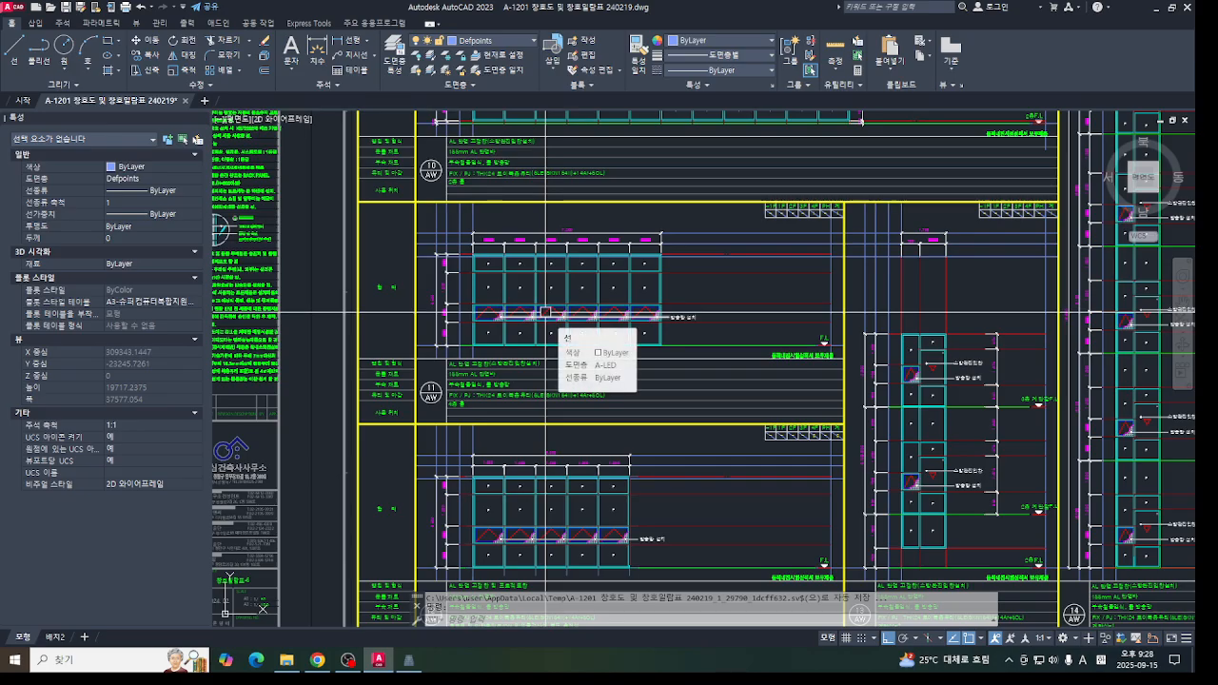
pyautogui.moveTo(449, 361); pyautogui.dragTo(459, 401, button='middle')
pyautogui.moveTo(548, 512); pyautogui.dragTo(557, 393, button='middle')
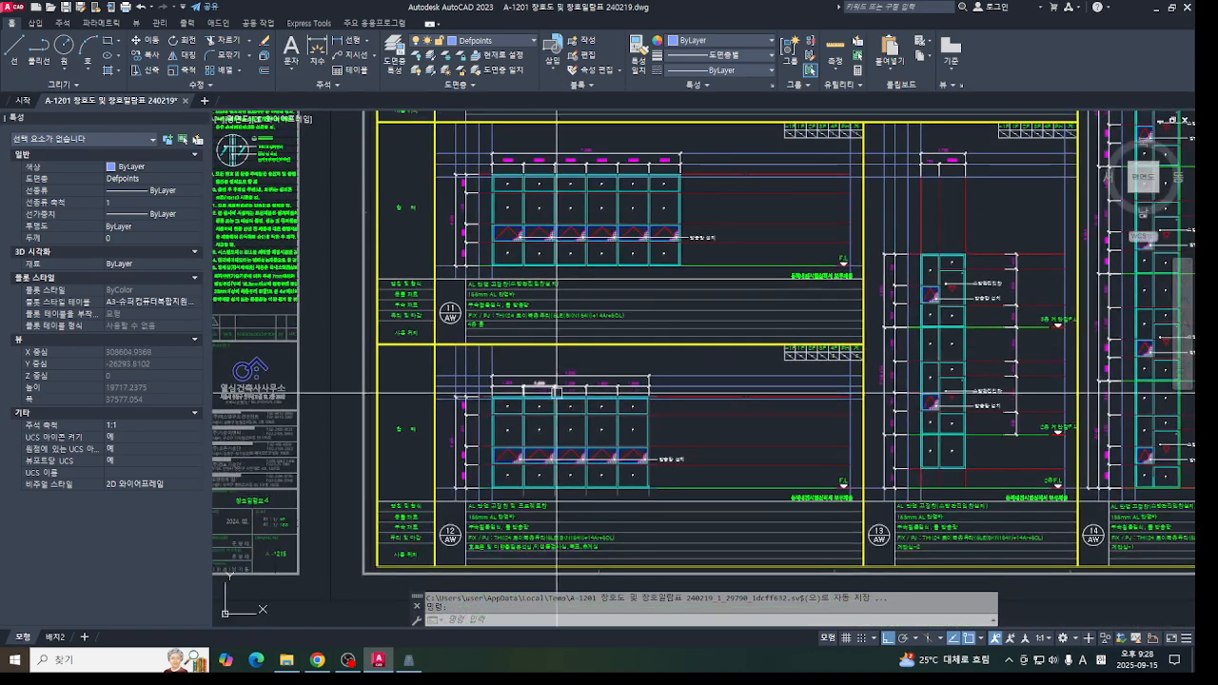
pyautogui.moveTo(479, 376); pyautogui.dragTo(481, 400, button='middle')
pyautogui.moveTo(416, 361); pyautogui.dragTo(419, 395, button='middle')
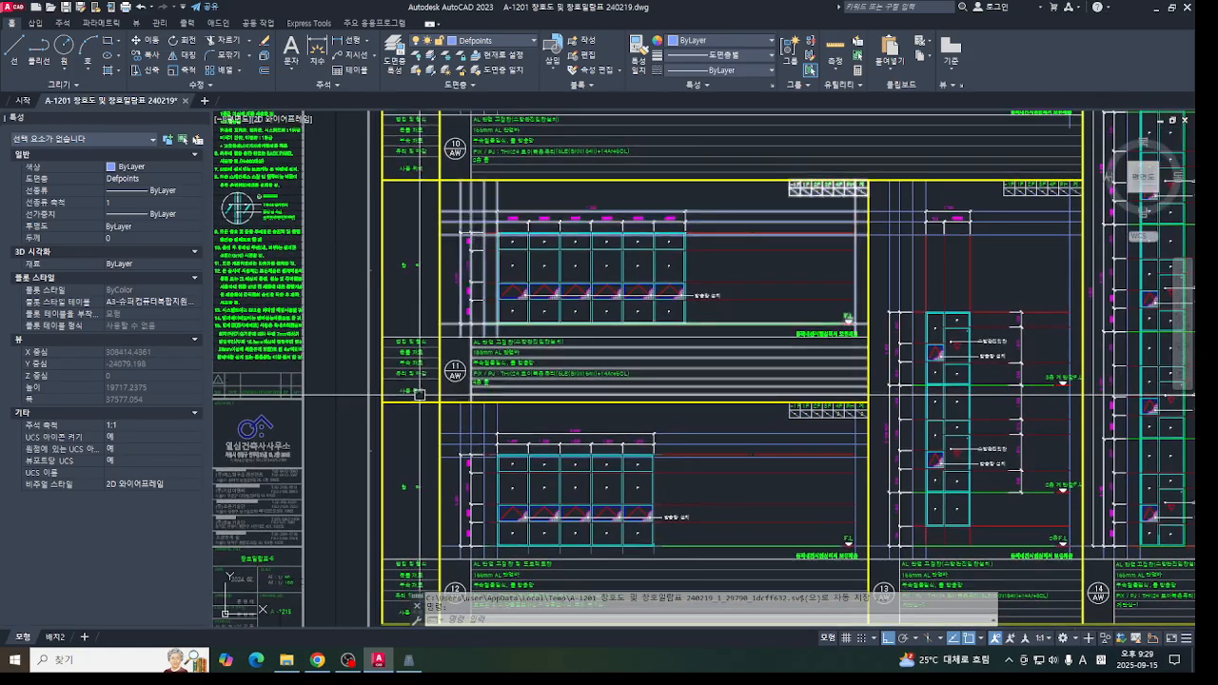
pyautogui.scroll(2, 433, 385)
pyautogui.moveTo(509, 400); pyautogui.dragTo(486, 457)
pyautogui.moveTo(486, 457); pyautogui.dragTo(468, 494, button='middle')
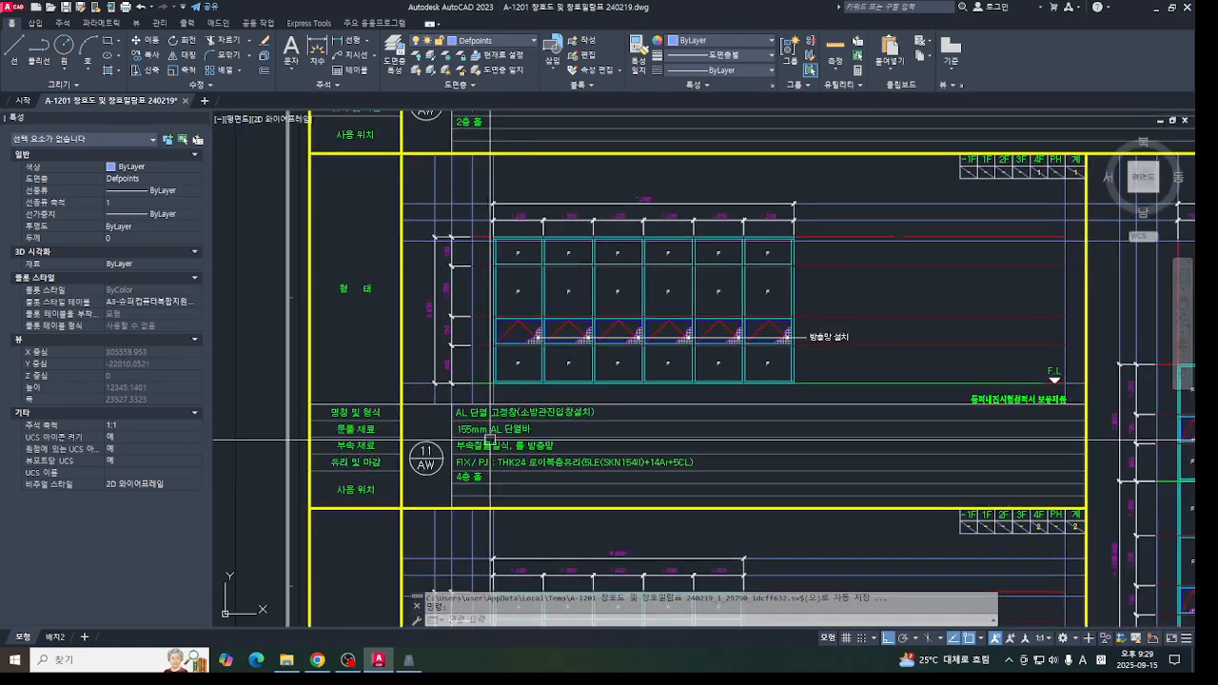
pyautogui.click(411, 659)
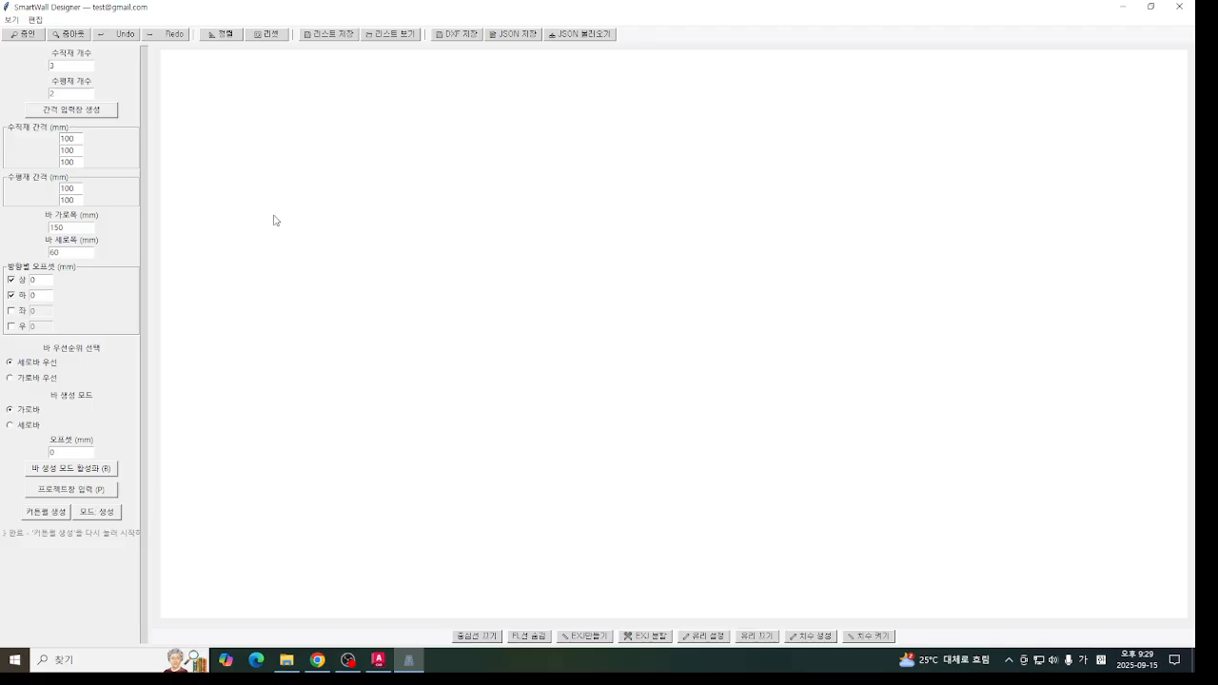
pyautogui.click(378, 660)
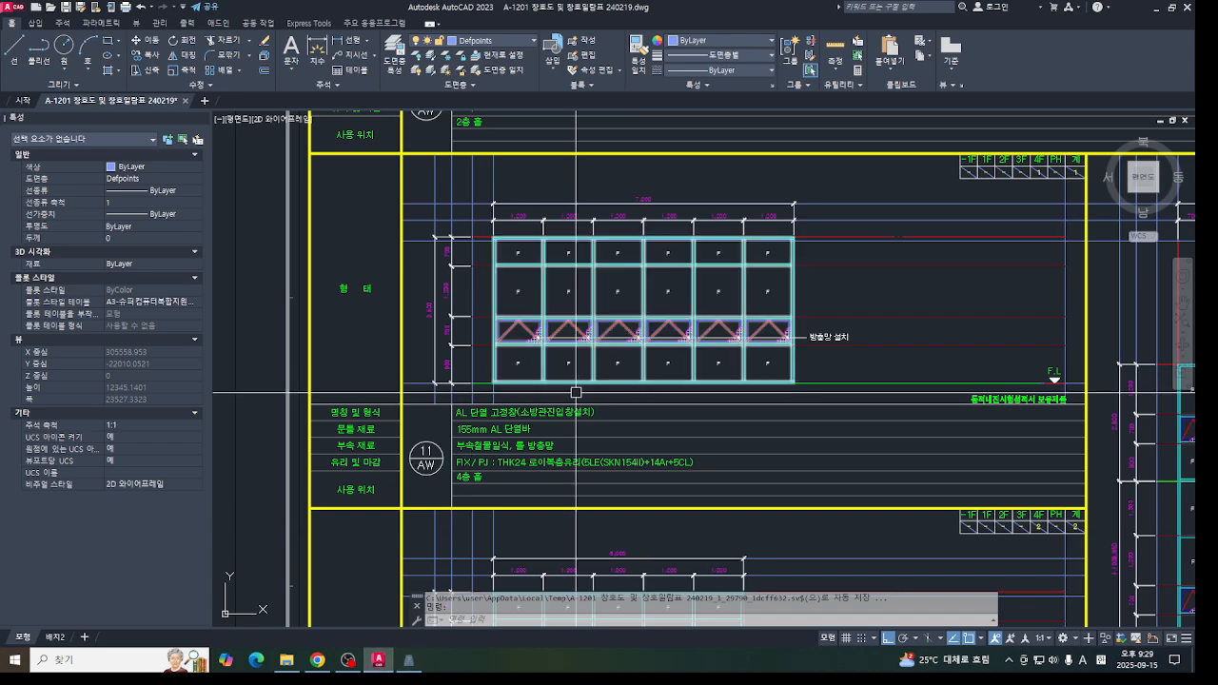
pyautogui.moveTo(519, 190); pyautogui.dragTo(545, 350, button='middle')
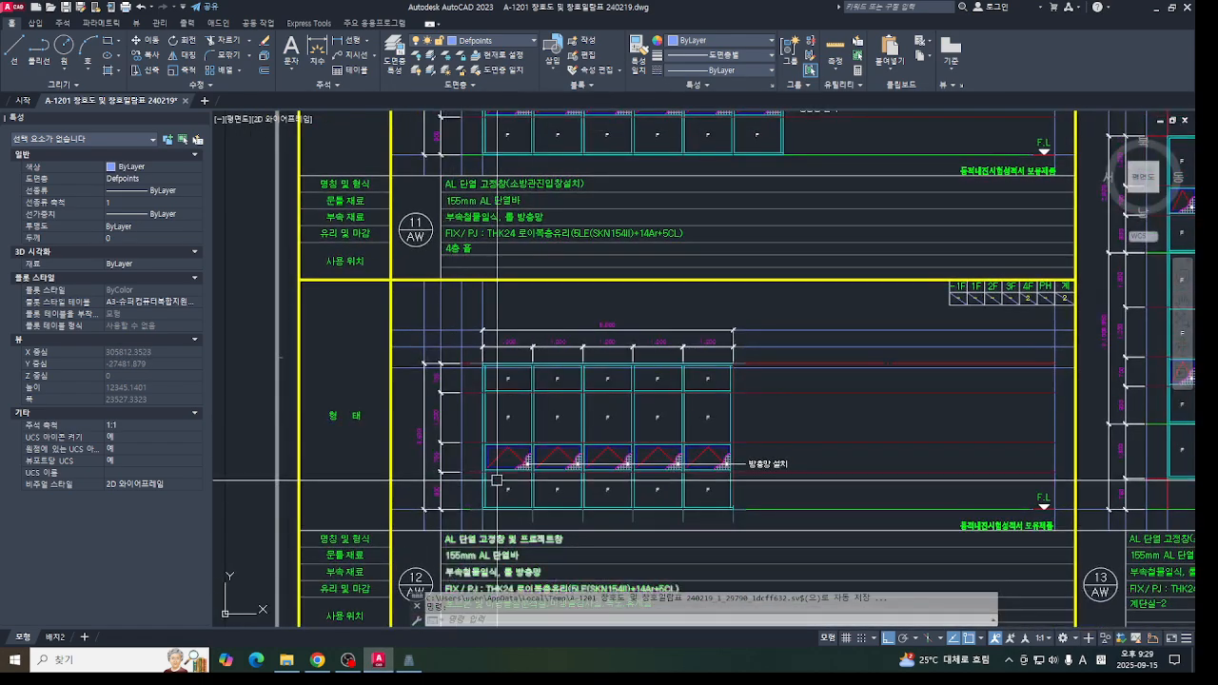
pyautogui.moveTo(543, 212)
pyautogui.mouseDown(button='middle')
pyautogui.moveTo(544, 405)
pyautogui.moveTo(590, 403)
pyautogui.mouseUp(button='middle')
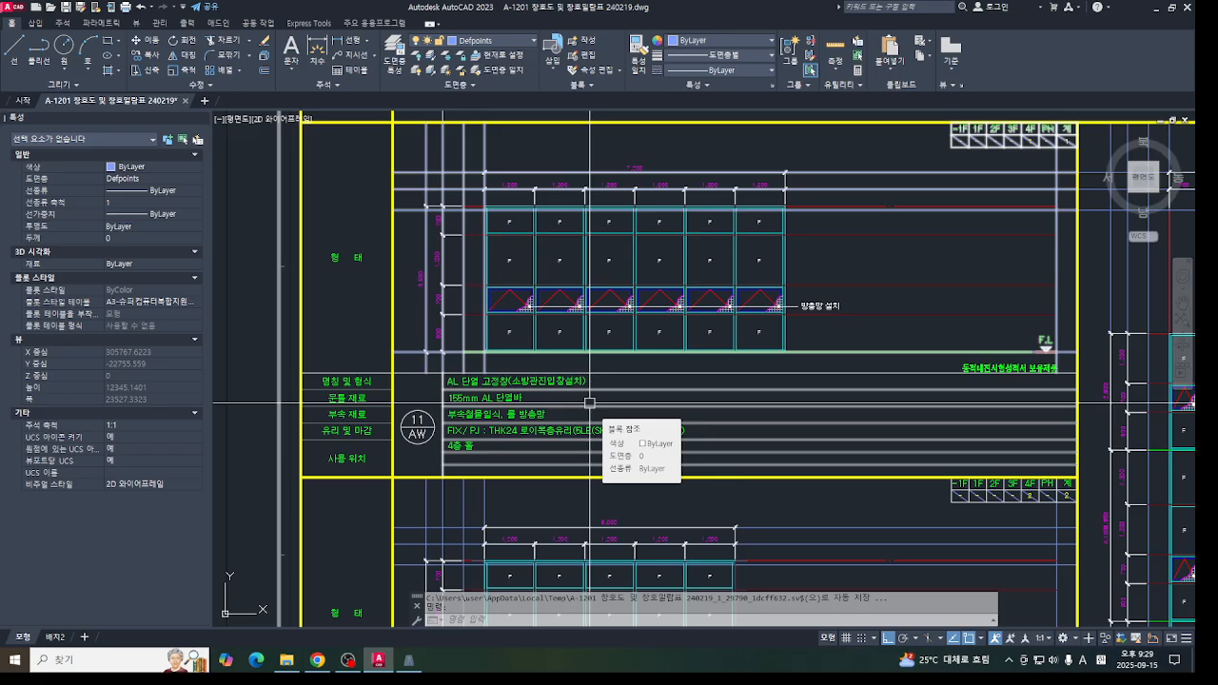
# - In SmartWall Designer, set 6 vertical and 4 horizontal members to match 11/AW and generate the spacing input fields
pyautogui.click(408, 660)
pyautogui.click(420, 664)
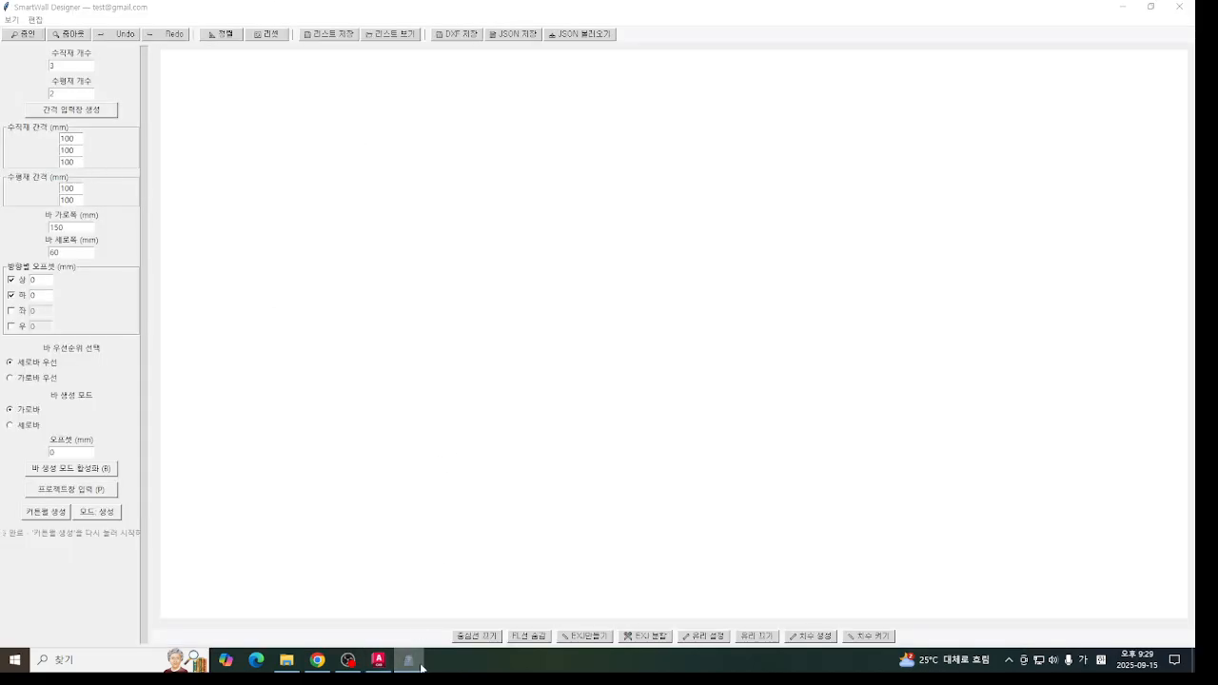
pyautogui.click(420, 663)
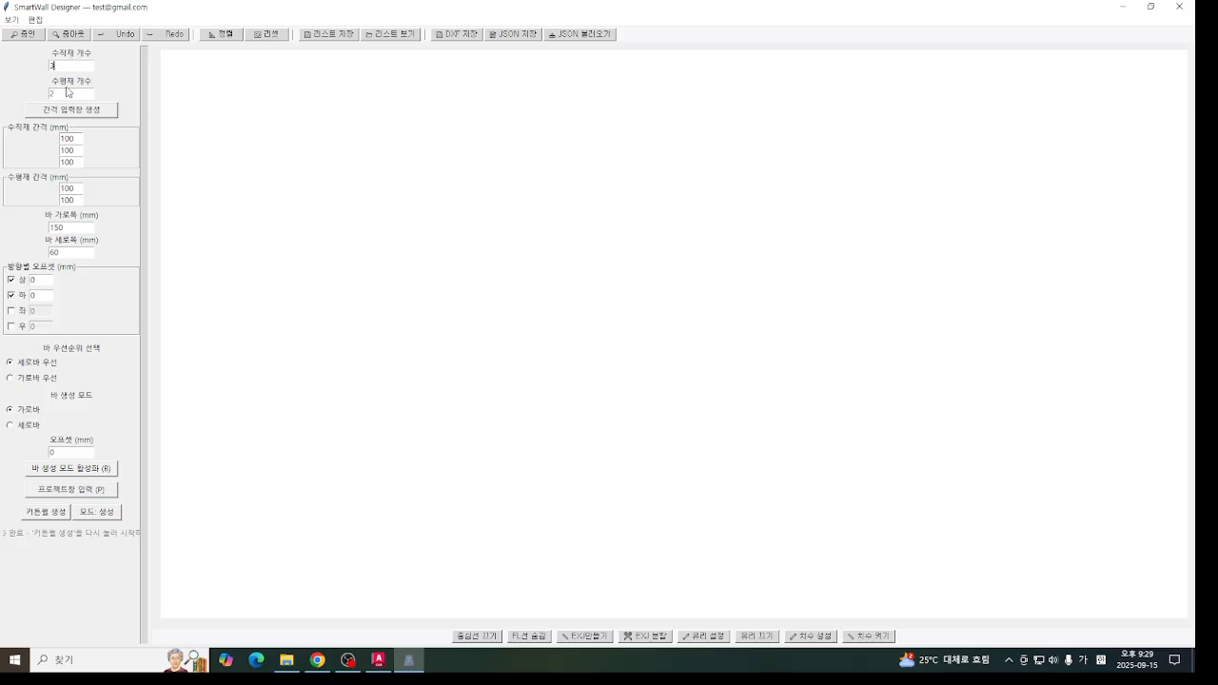
pyautogui.click(1123, 7)
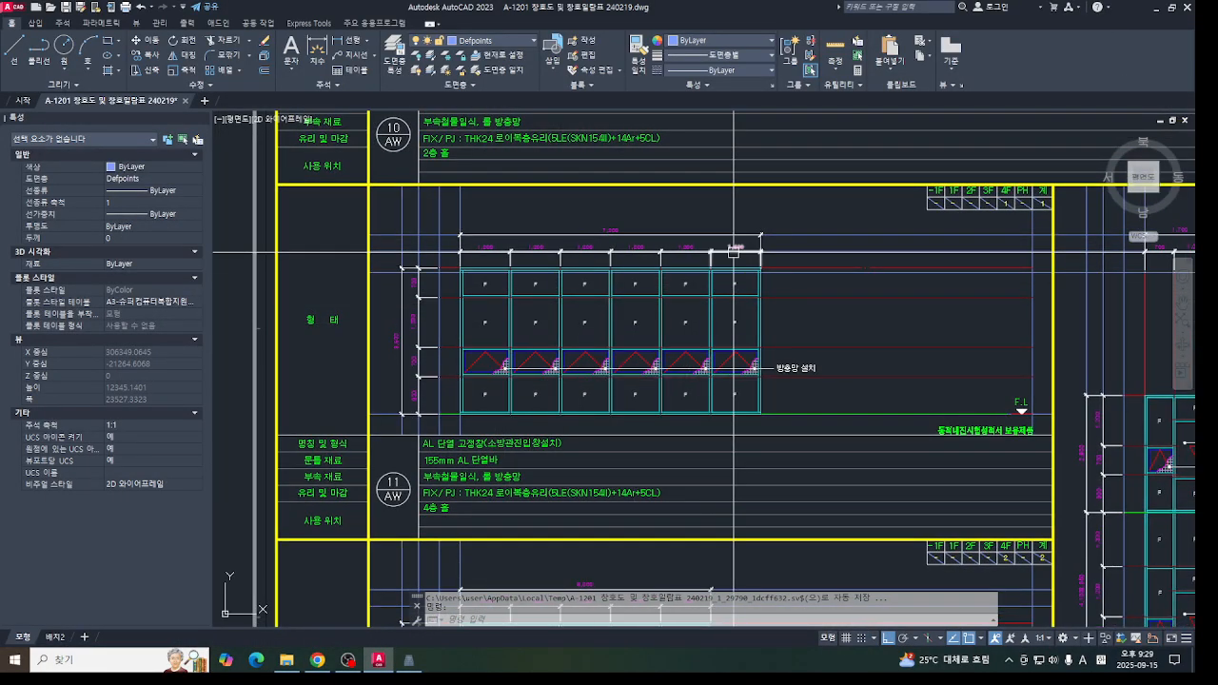
pyautogui.moveTo(421, 339); pyautogui.dragTo(413, 316, button='middle')
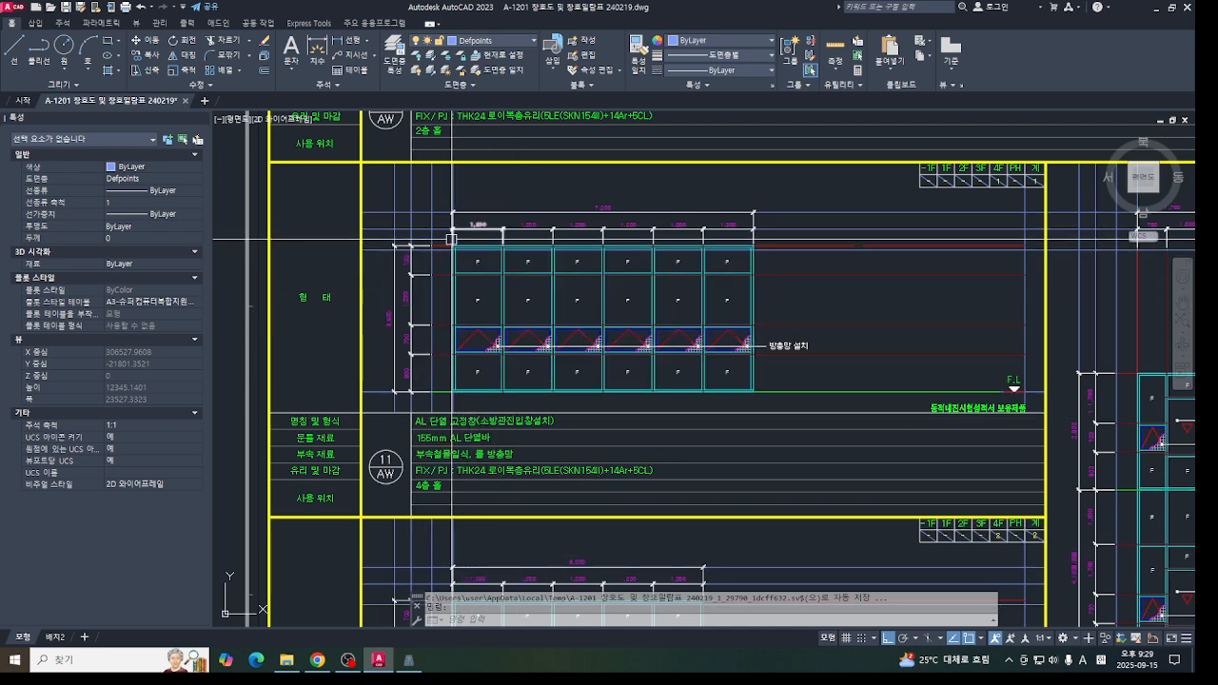
pyautogui.click(409, 660)
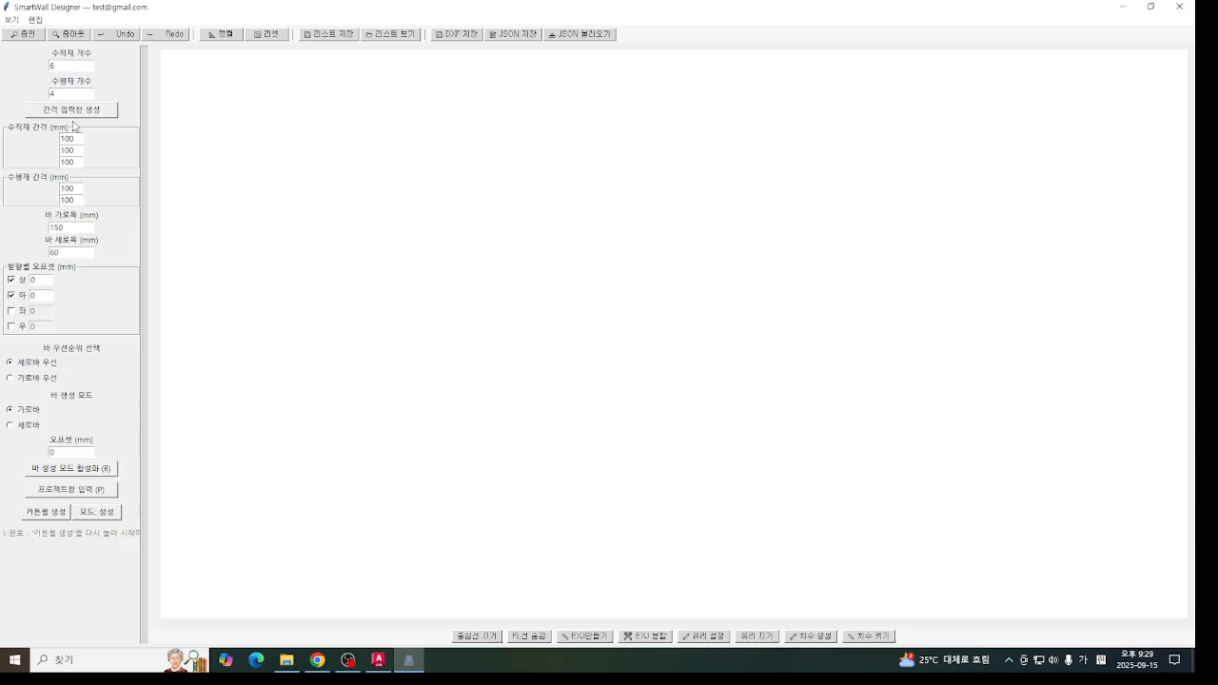
pyautogui.click(100, 111)
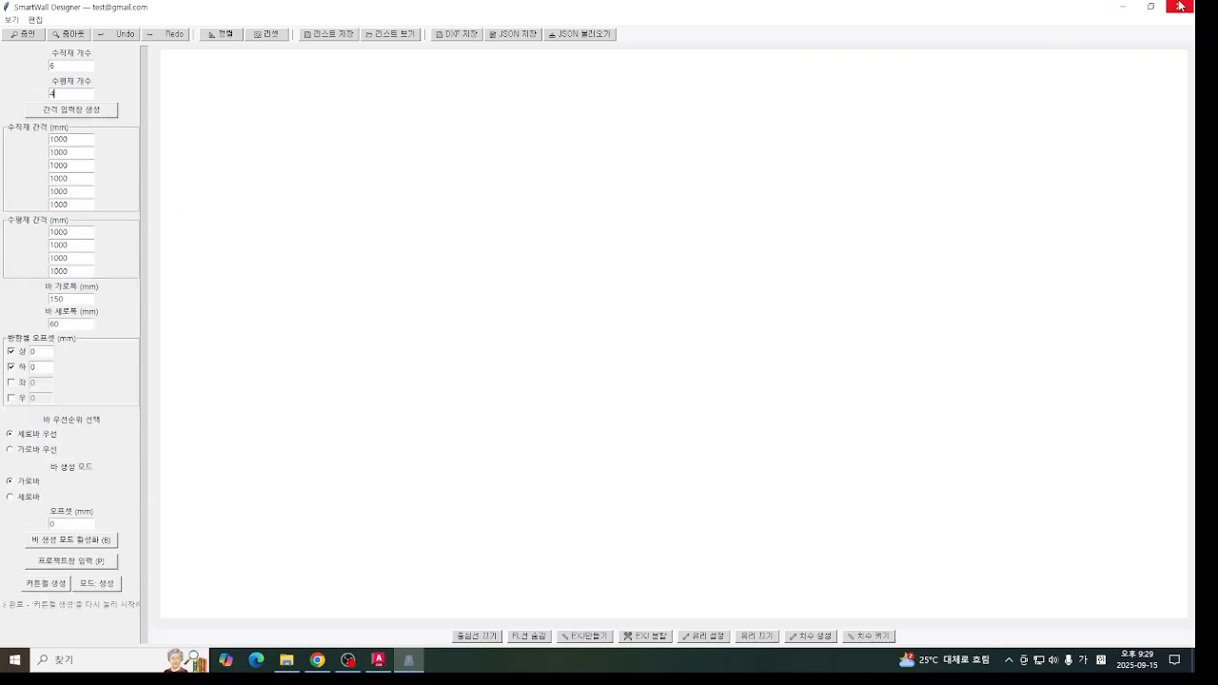
# - Following 11/AW in AutoCAD, set all SmartWall vertical spacings to 1130 and horizontal spacings to 640, 1140, 580 and 840 mm, and generate the curtain wall
pyautogui.click(1122, 7)
pyautogui.scroll(2, 475, 240)
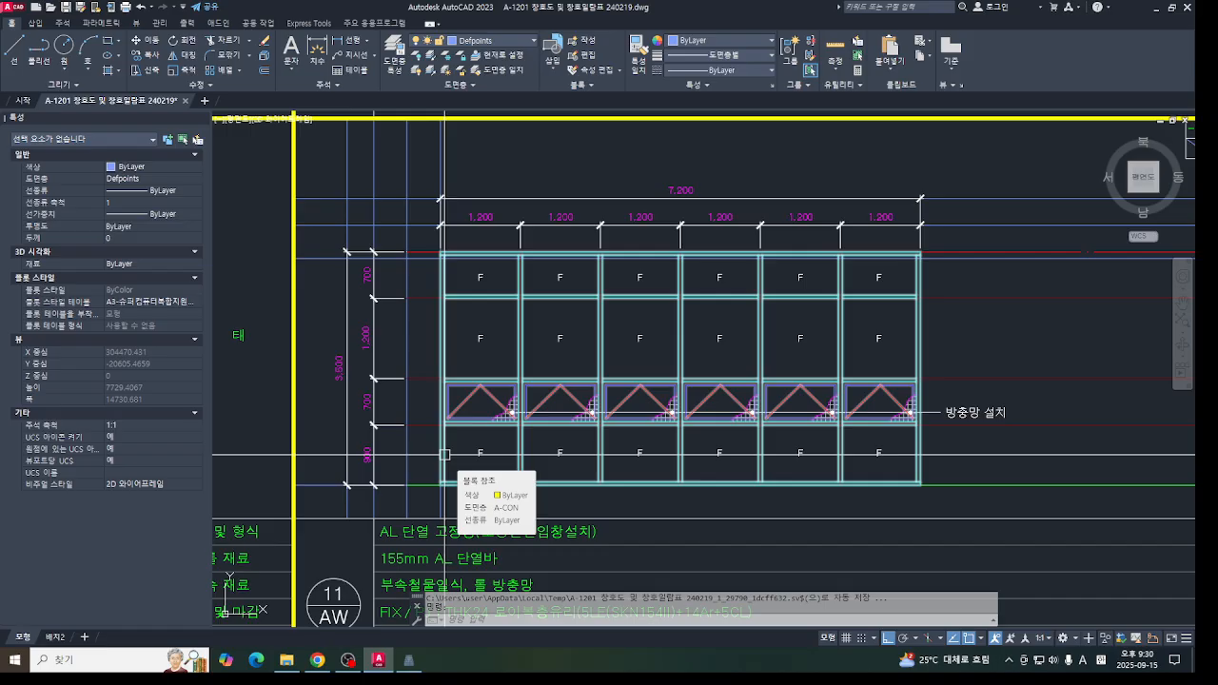
pyautogui.click(480, 225)
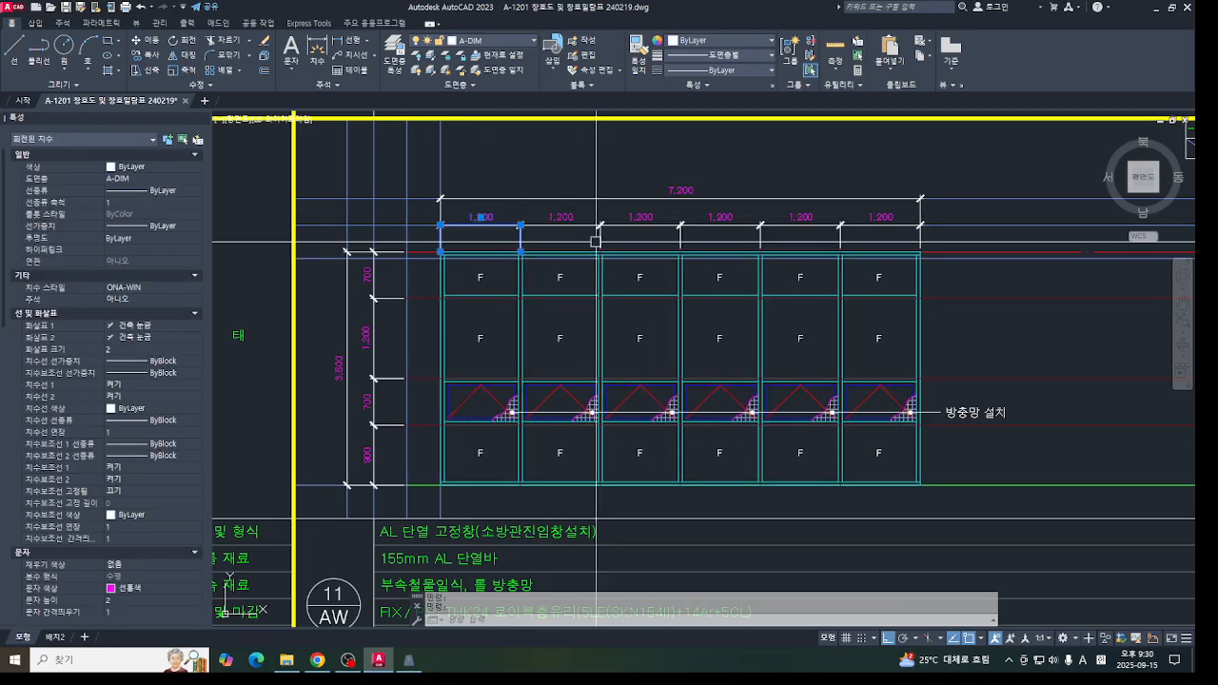
pyautogui.press('Escape')
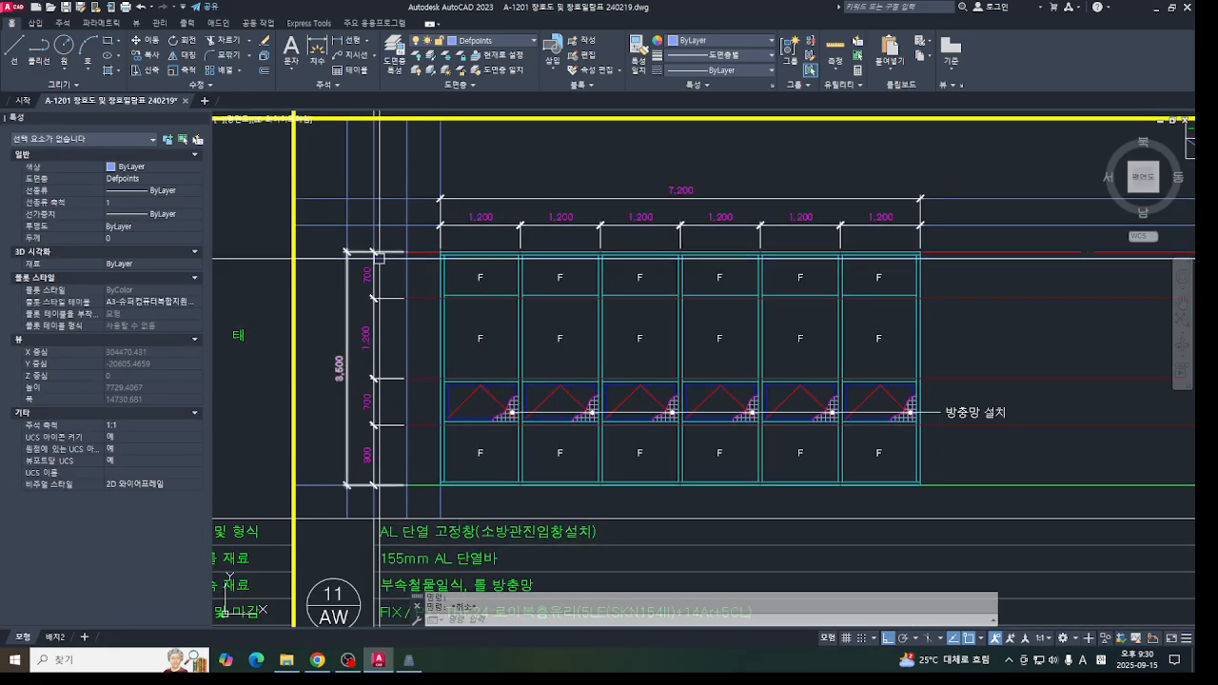
pyautogui.click(408, 659)
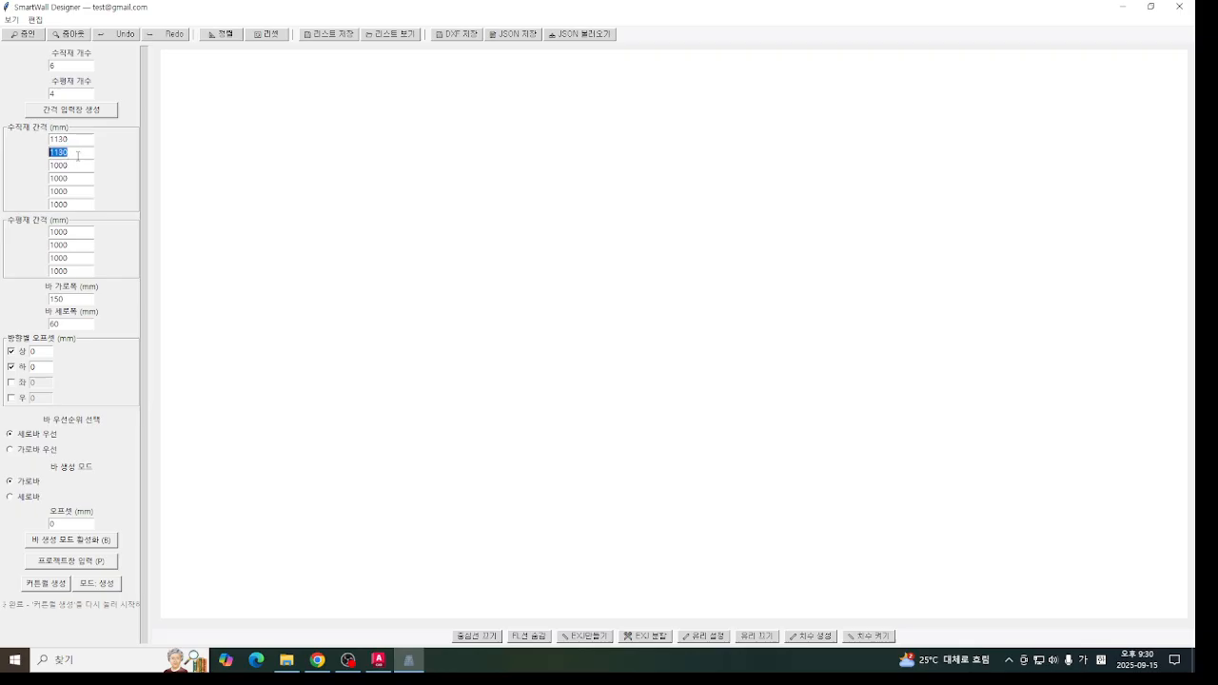
pyautogui.moveTo(77, 164); pyautogui.dragTo(45, 167)
pyautogui.write('1130')
pyautogui.click(46, 586)
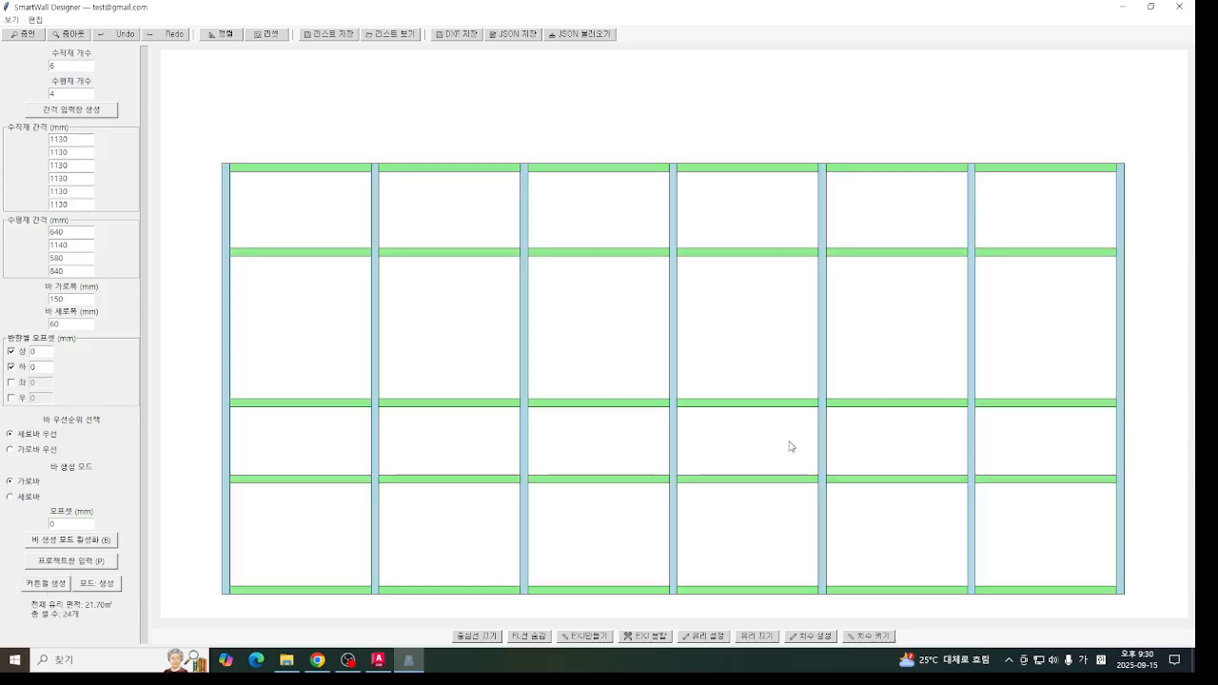
pyautogui.moveTo(789, 442); pyautogui.dragTo(789, 410, button='middle')
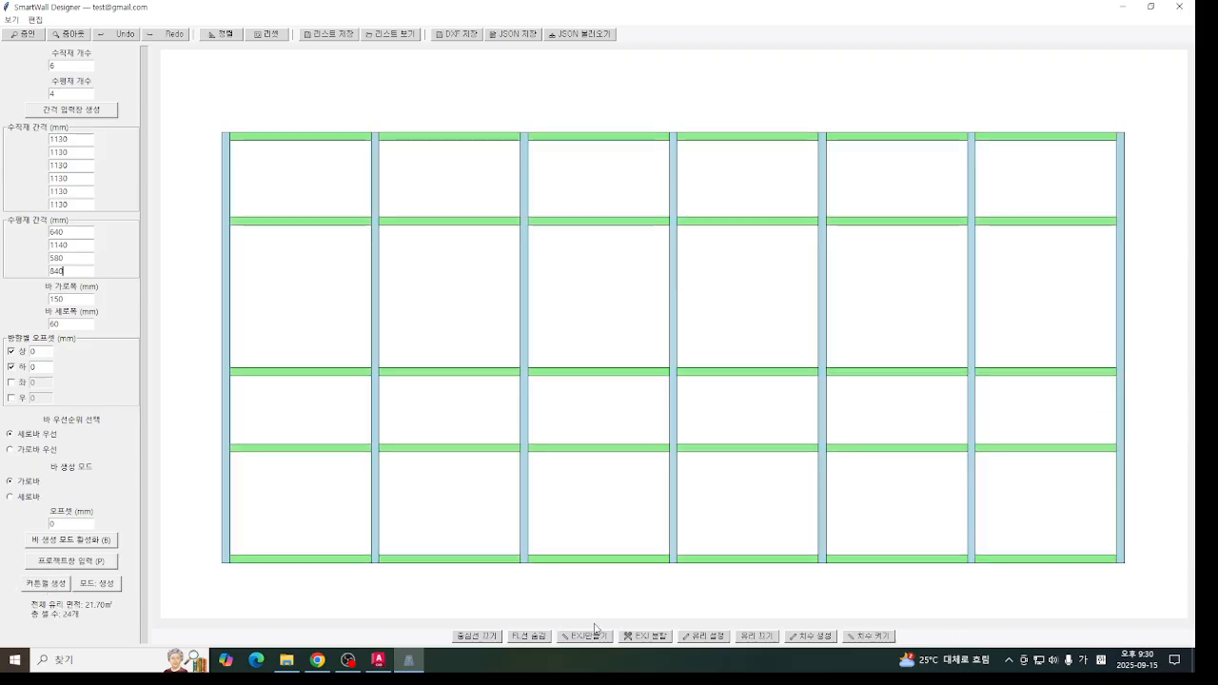
# - Switch to AutoCAD and check which cells of the 11/AW elevation are fixed and which are opening windows
pyautogui.click(378, 659)
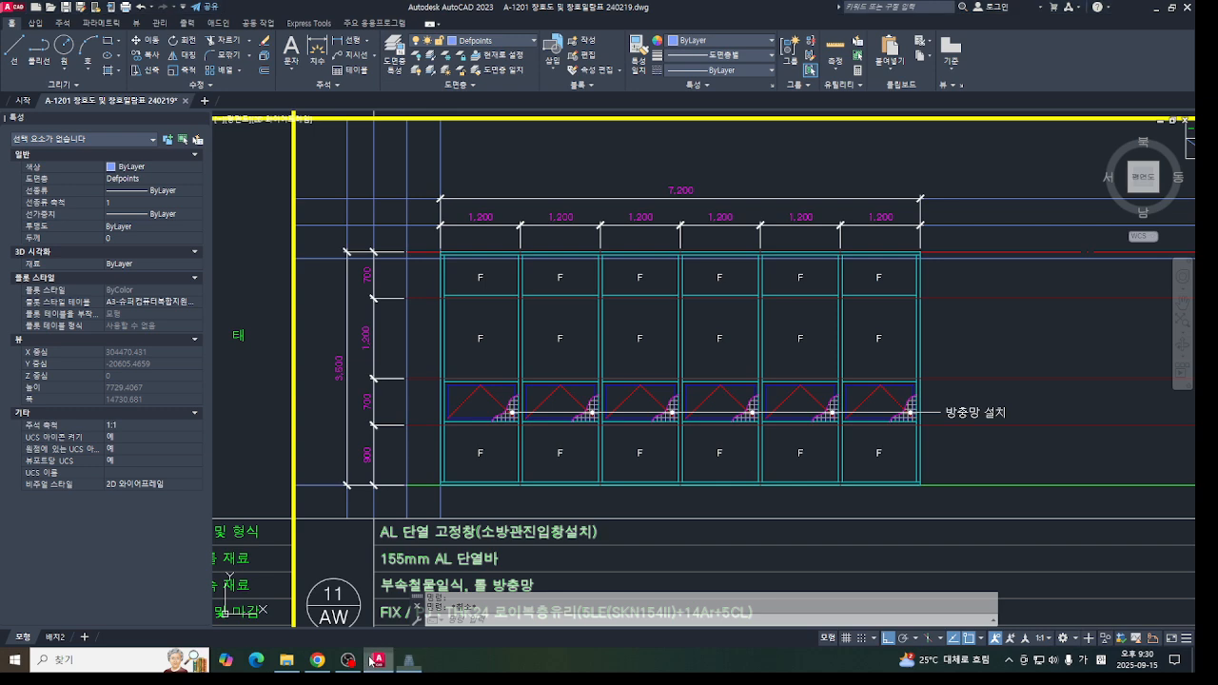
pyautogui.rightClick(691, 414)
pyautogui.scroll(-3, 535, 353)
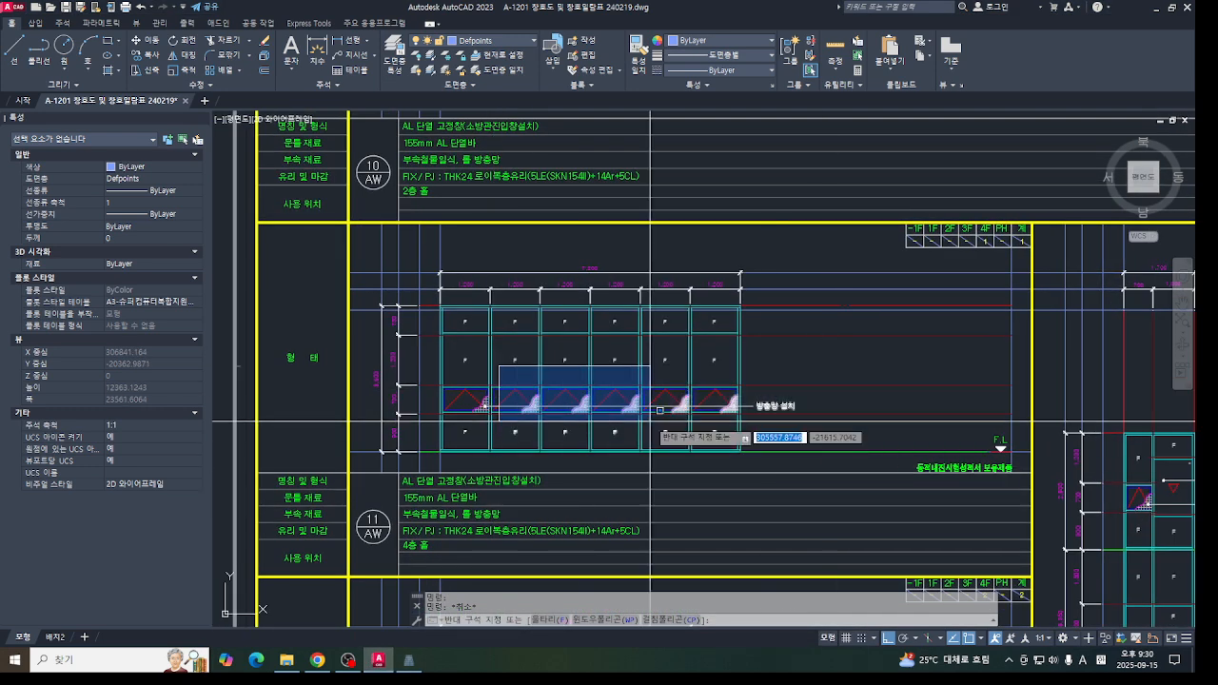
pyautogui.click(515, 362)
pyautogui.scroll(5, 515, 382)
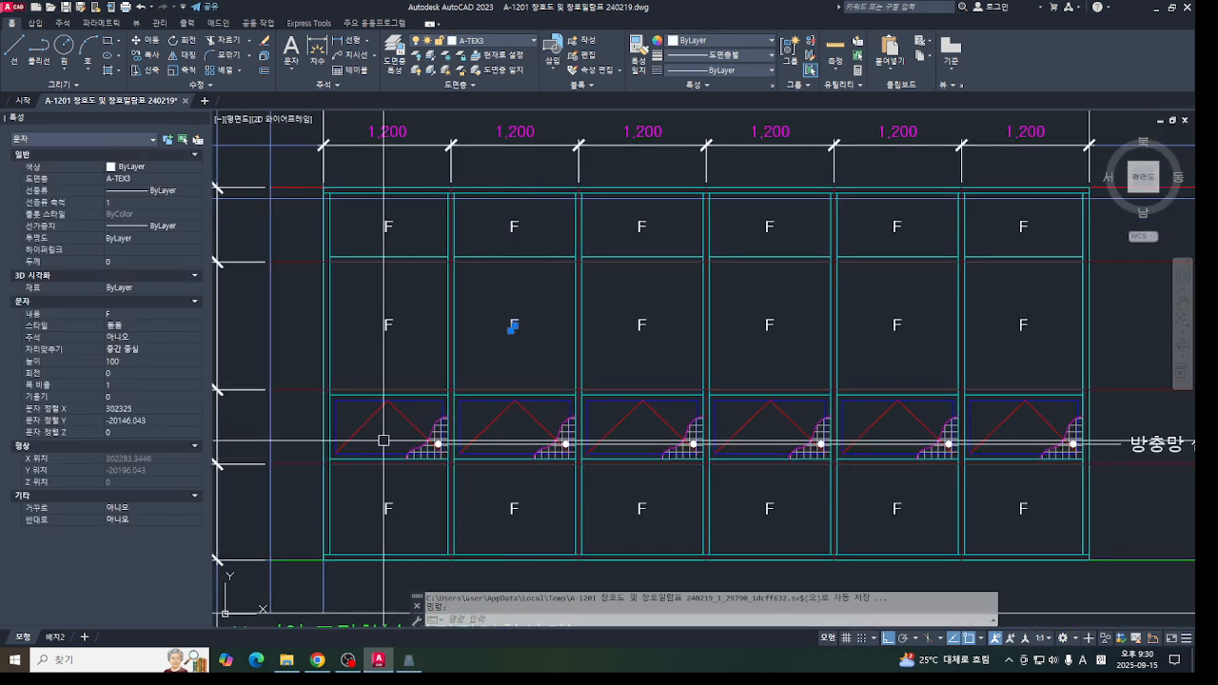
pyautogui.scroll(-3, 419, 437)
pyautogui.click(409, 660)
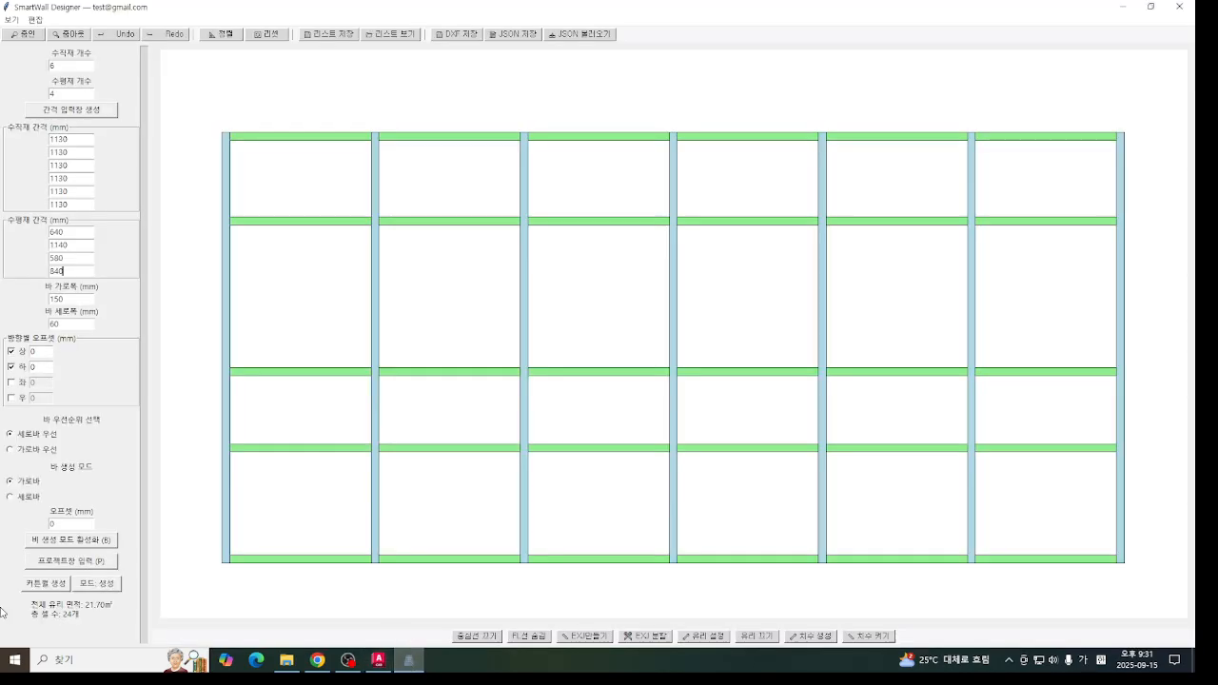
# - Insert upward-direction project windows in all six cells of the third row from the top
pyautogui.click(76, 563)
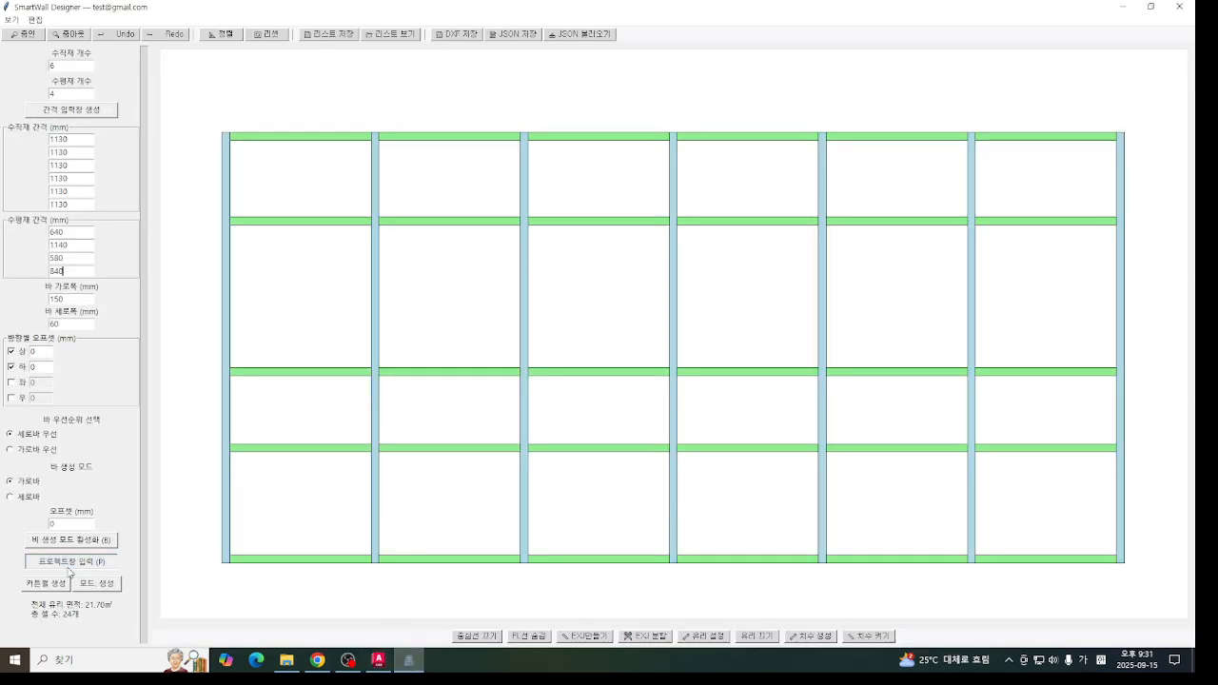
pyautogui.click(320, 412)
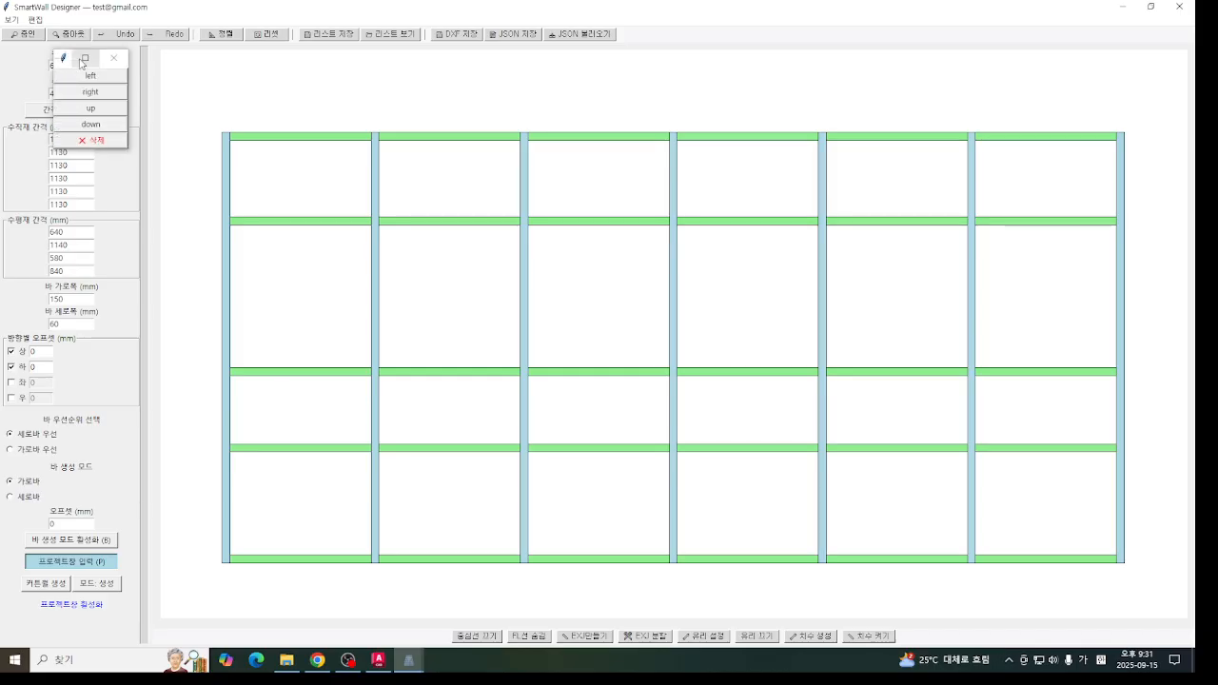
pyautogui.click(77, 107)
pyautogui.click(423, 405)
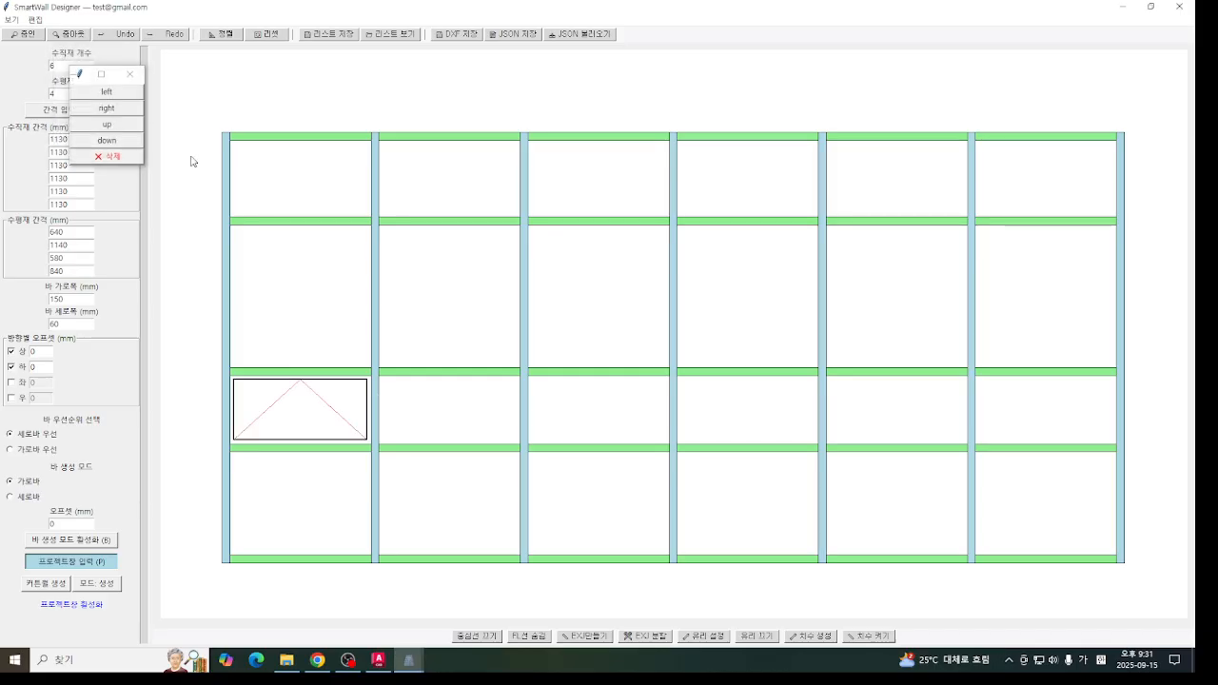
pyautogui.click(108, 127)
pyautogui.click(584, 416)
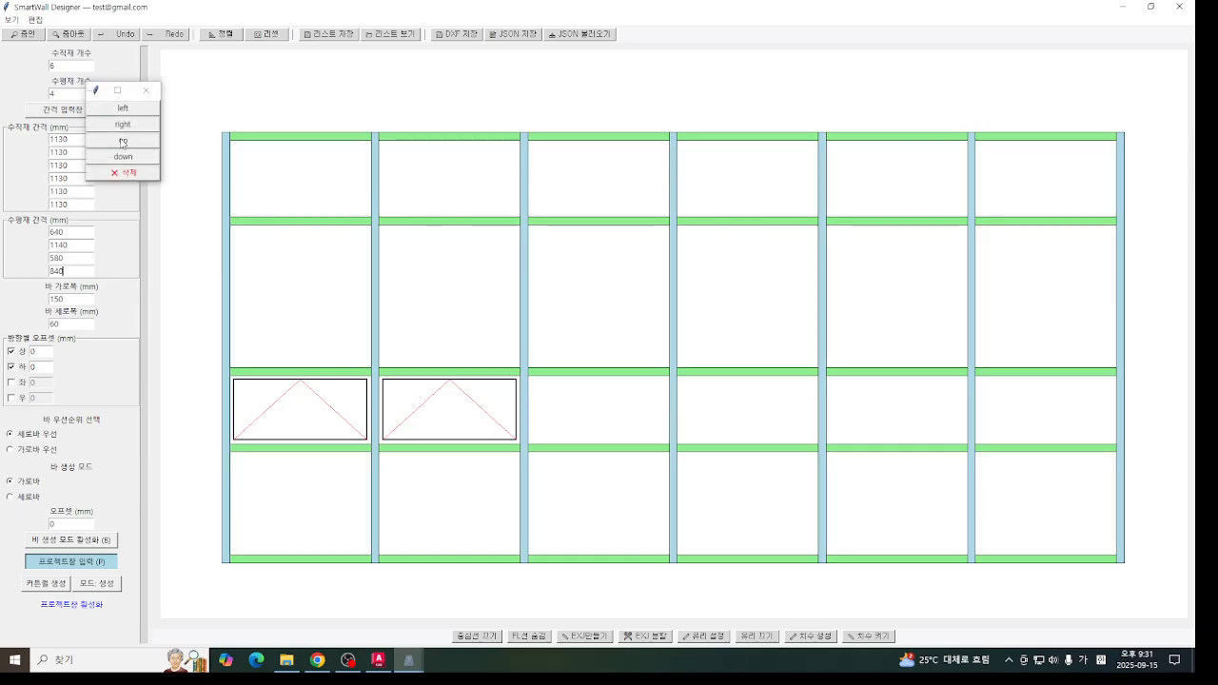
pyautogui.click(107, 125)
pyautogui.click(729, 412)
pyautogui.click(112, 161)
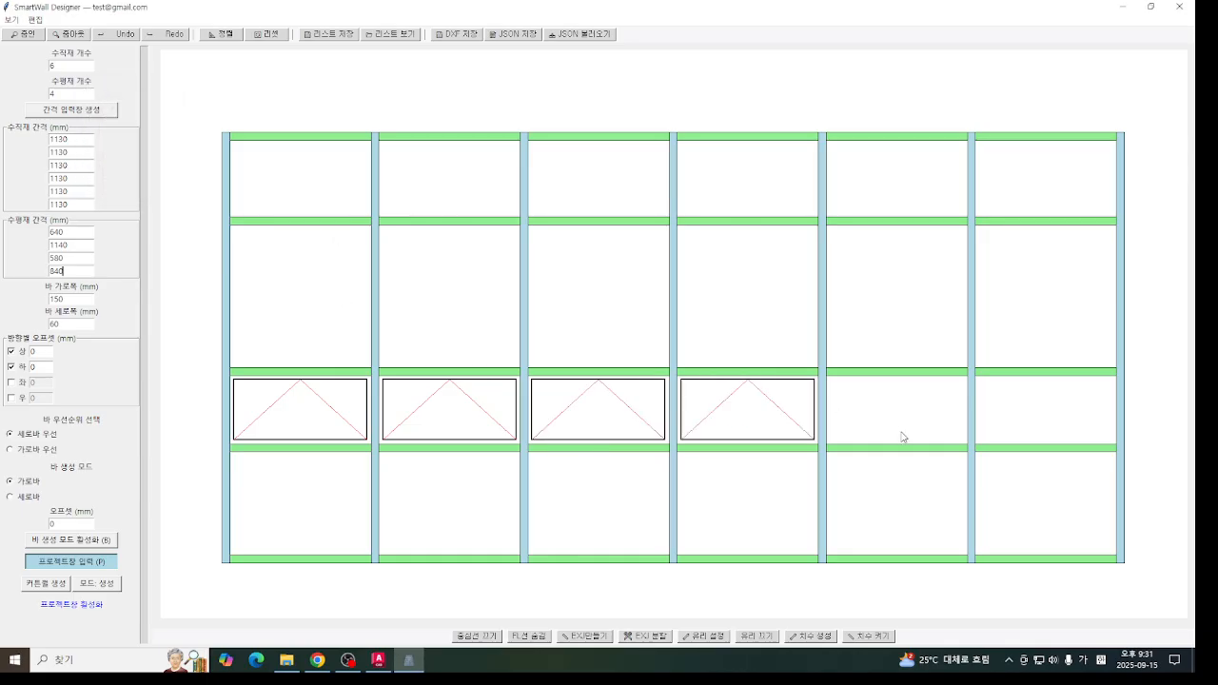
pyautogui.click(904, 419)
pyautogui.click(129, 174)
pyautogui.click(1014, 404)
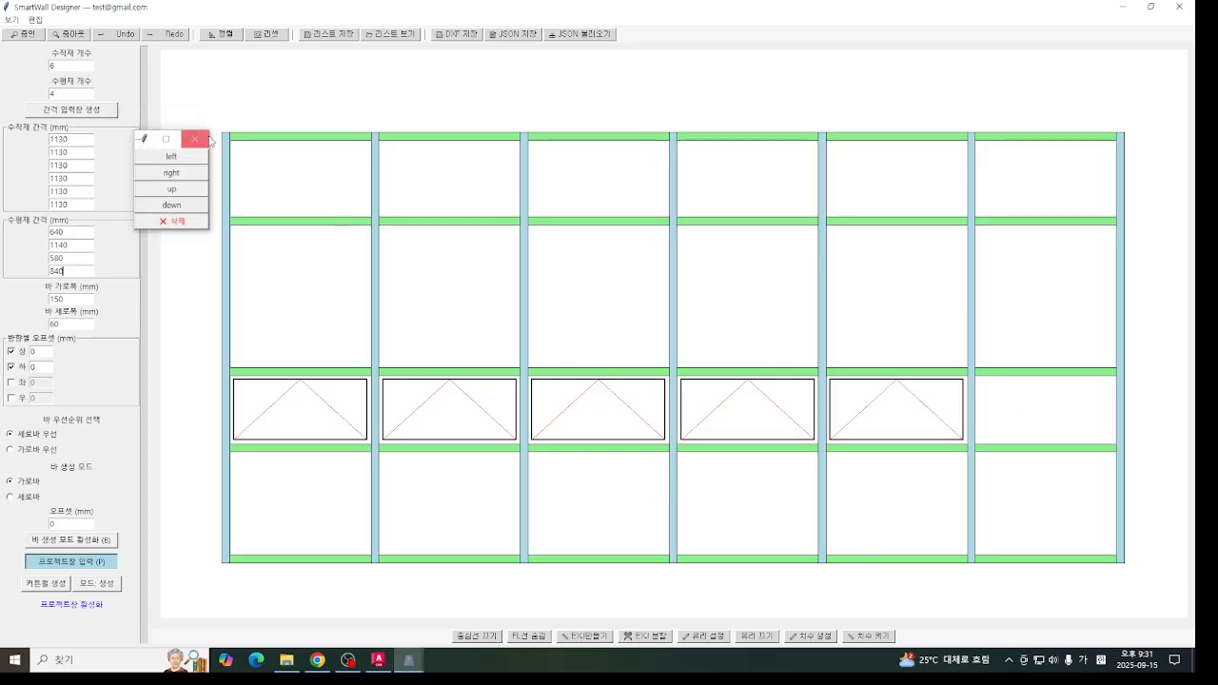
pyautogui.click(164, 184)
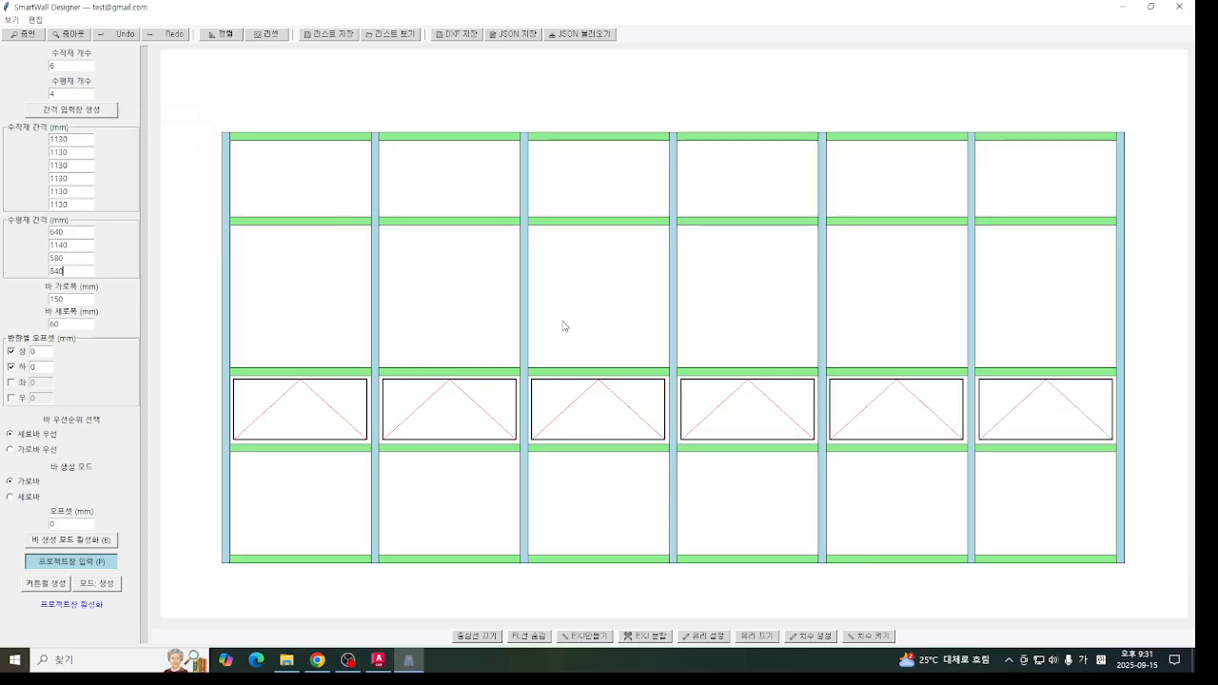
# - Try a left-direction window in the first cell of the second row and a right-direction one in the second cell
pyautogui.click(309, 335)
pyautogui.click(208, 175)
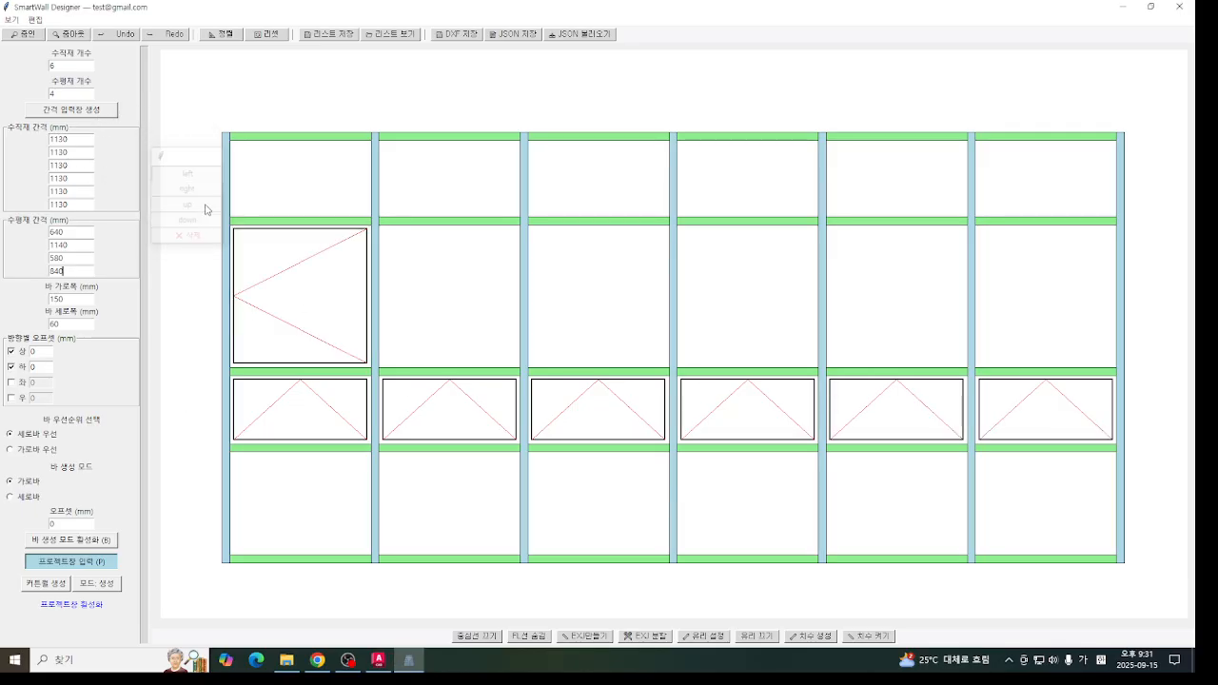
pyautogui.click(384, 308)
pyautogui.click(66, 62)
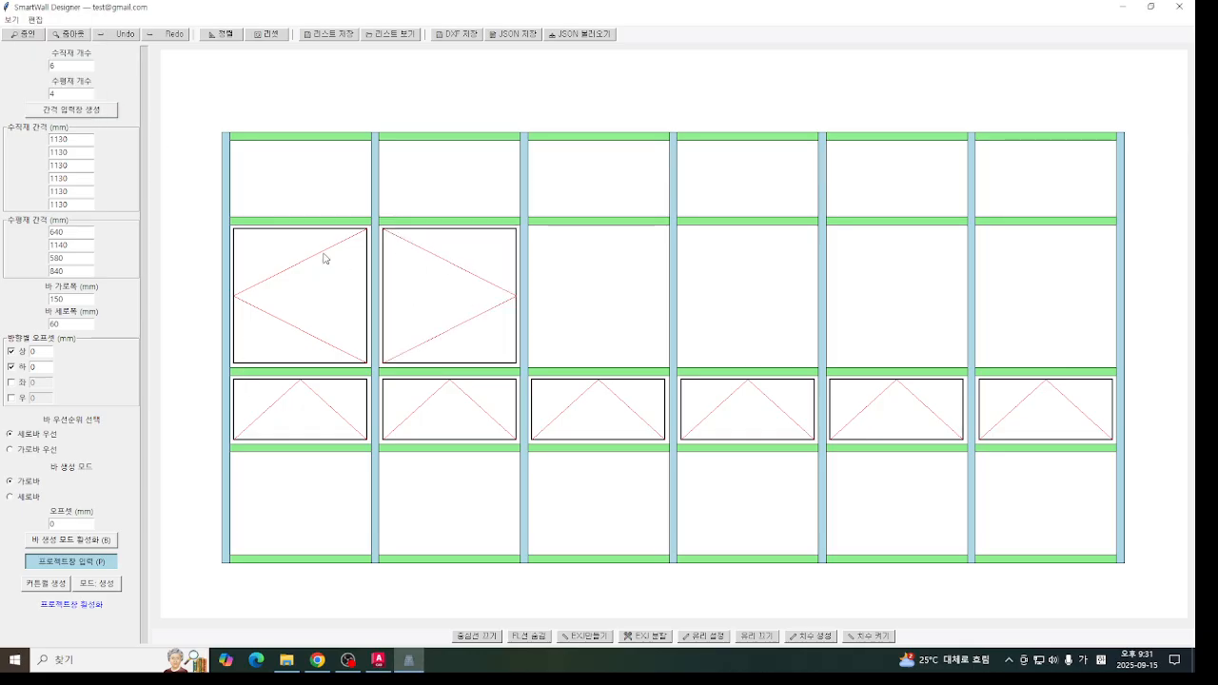
# - Delete the two test windows from the first and second cells of the second row
pyautogui.click(422, 302)
pyautogui.click(75, 115)
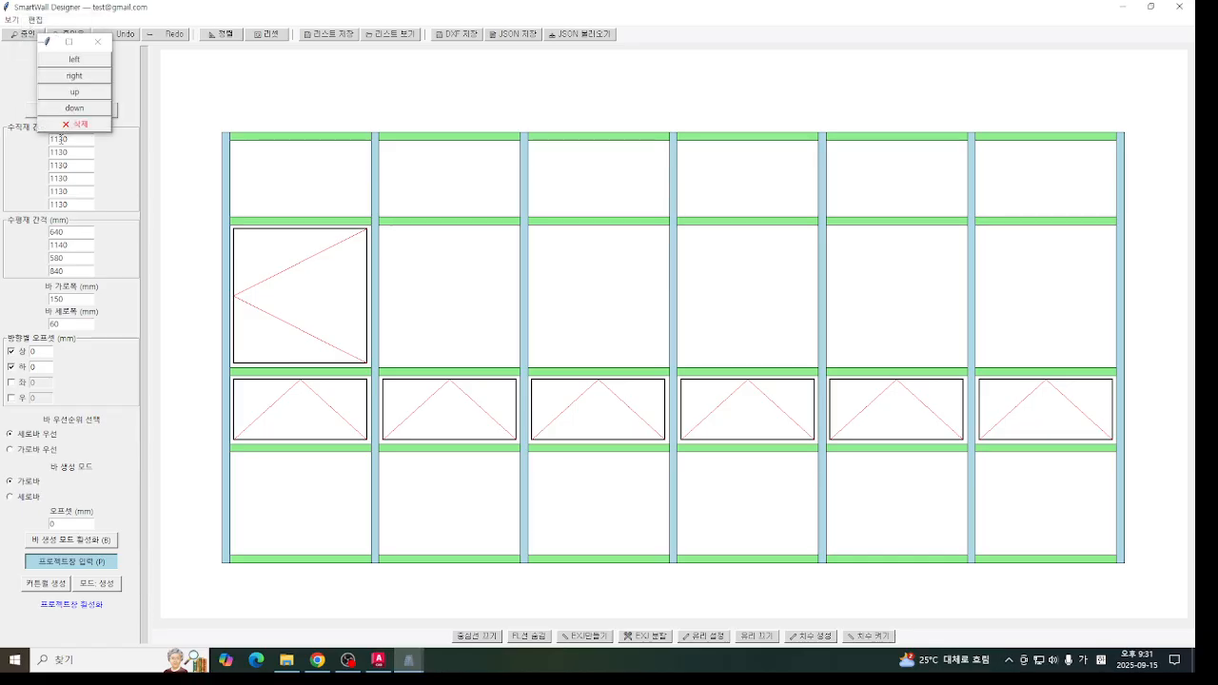
pyautogui.click(74, 124)
pyautogui.click(309, 280)
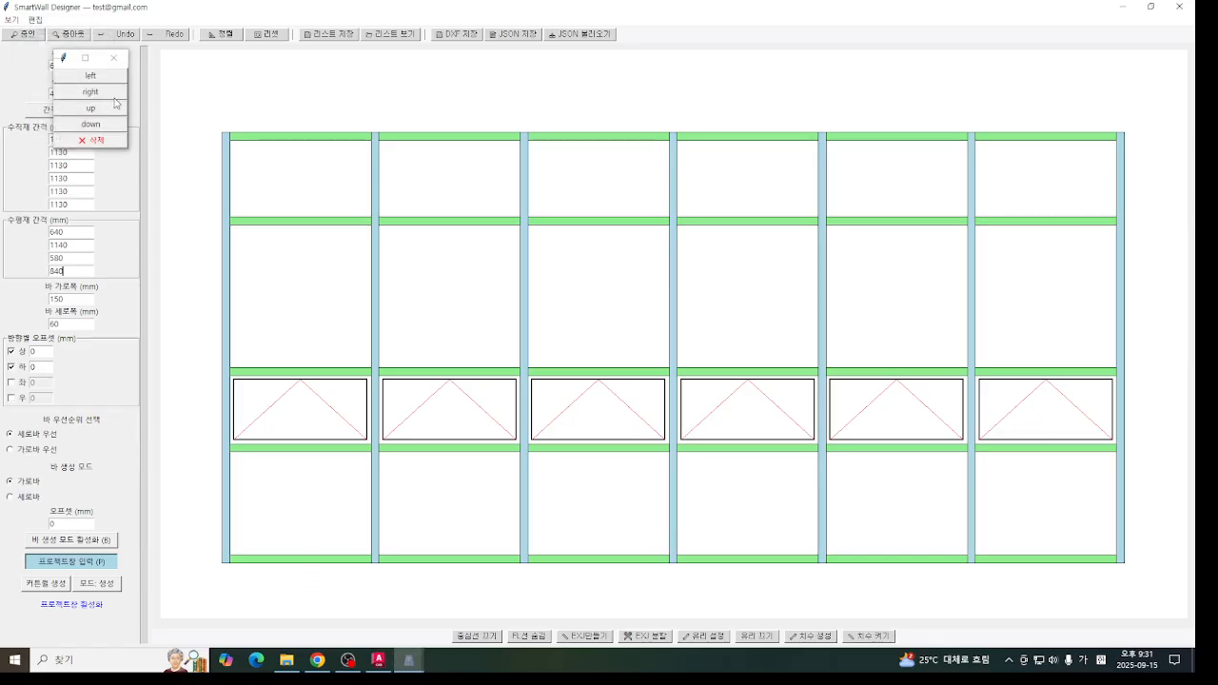
pyautogui.click(114, 59)
# - Switch the first window in the third row to the down direction and back to up
pyautogui.click(291, 425)
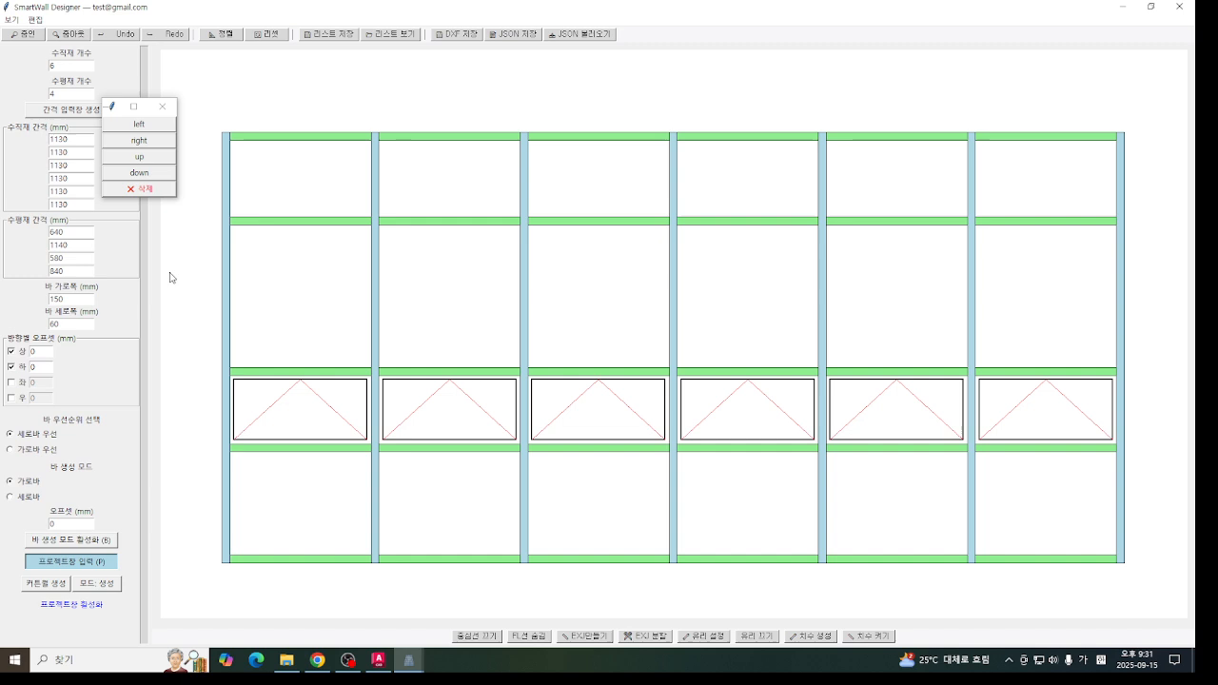
pyautogui.click(158, 175)
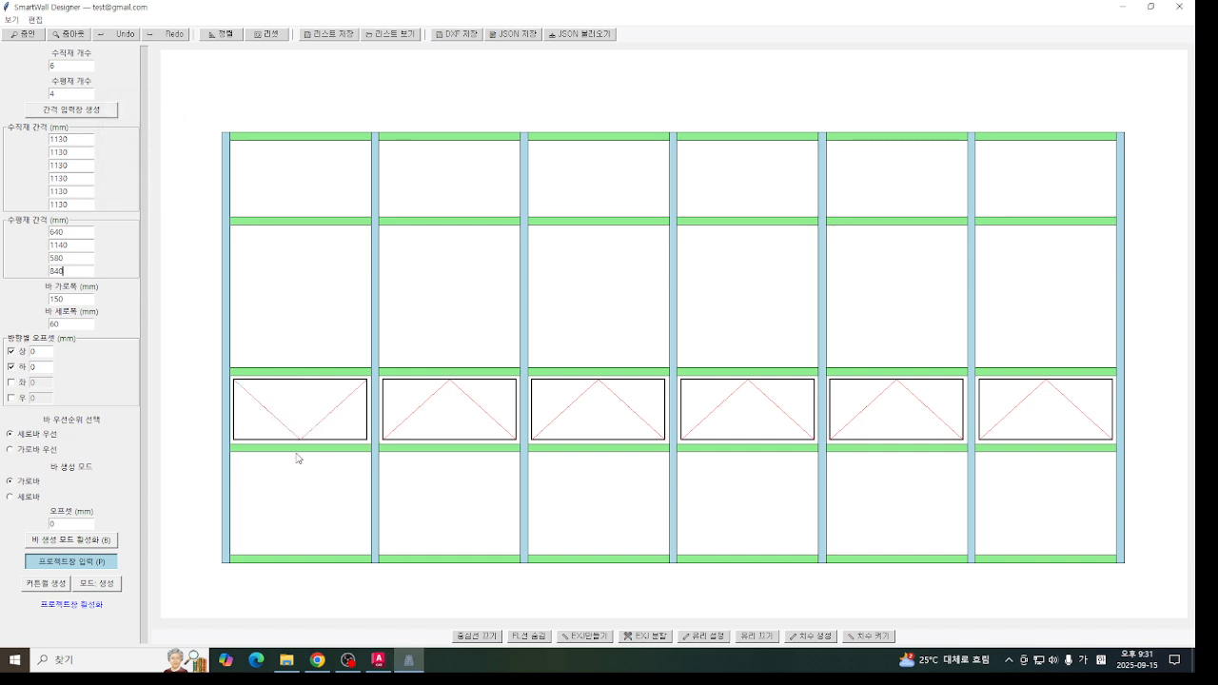
pyautogui.click(301, 419)
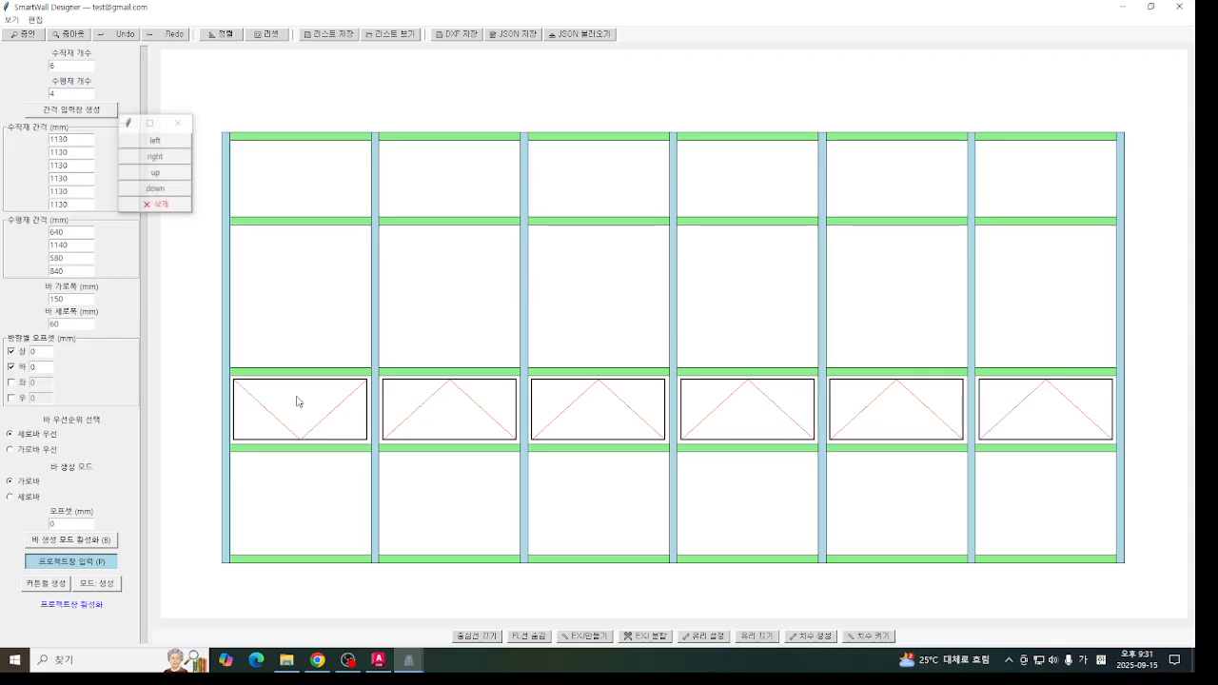
pyautogui.click(155, 177)
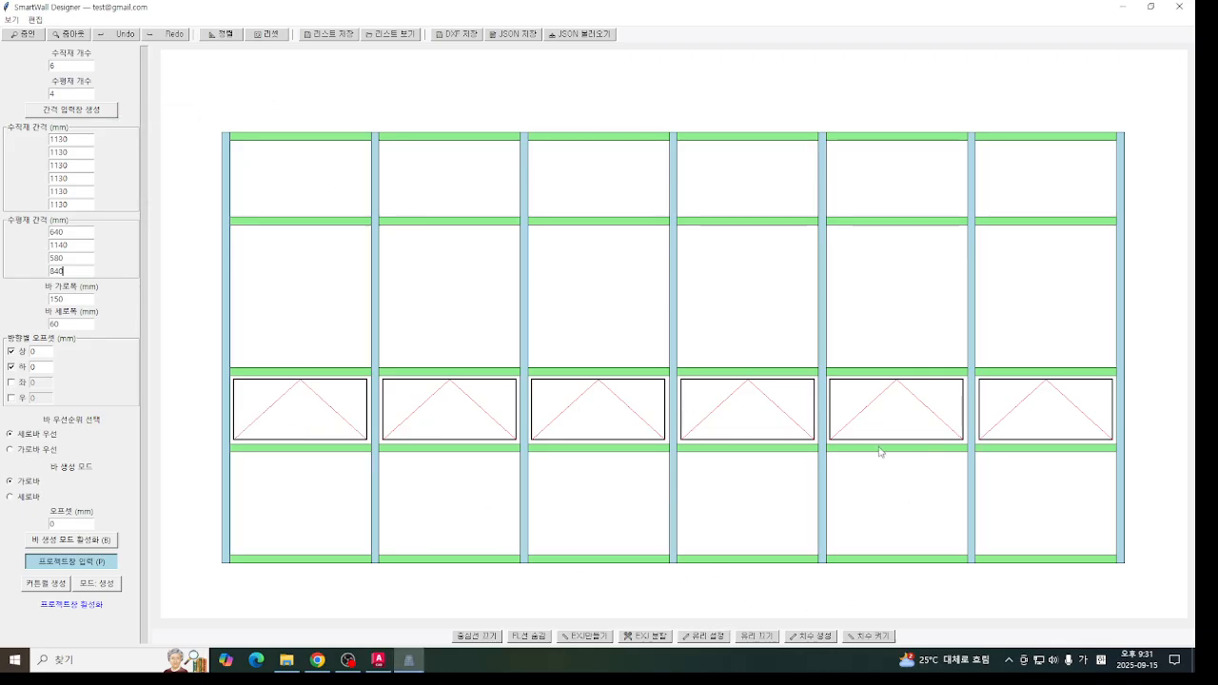
# - Examine the glass settings, including the basic glass and window-type sections, and close them without applying
pyautogui.click(707, 635)
pyautogui.moveTo(180, 145); pyautogui.dragTo(322, 225)
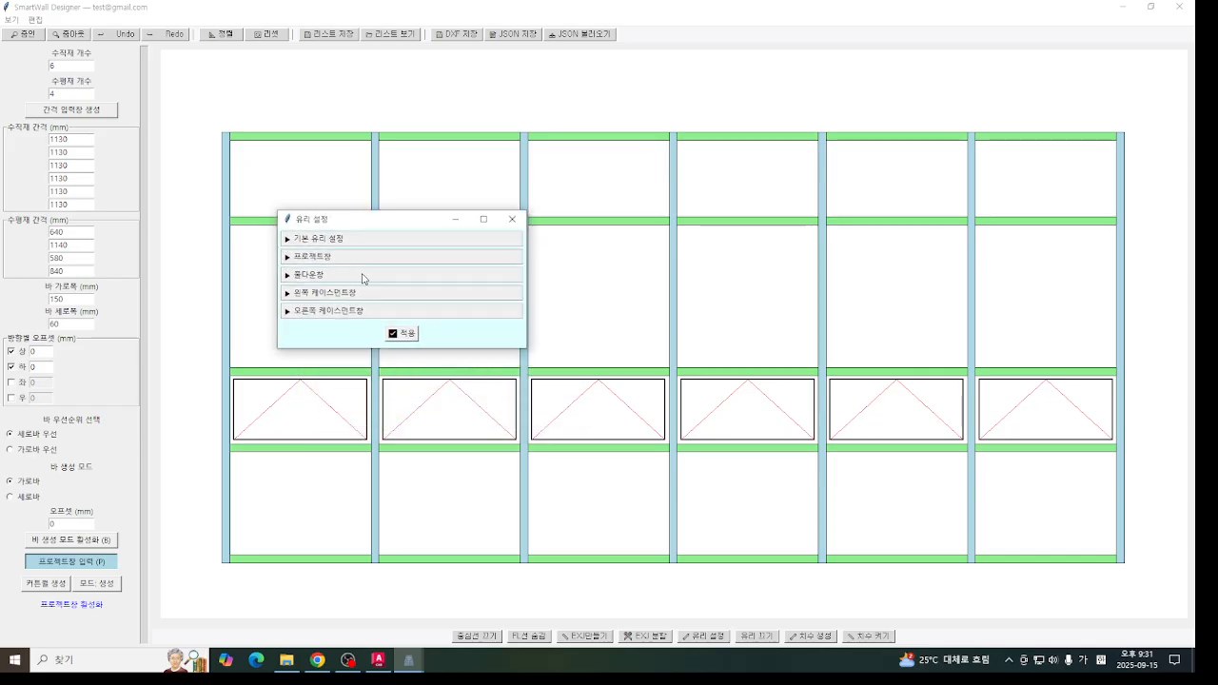
pyautogui.click(323, 244)
pyautogui.click(333, 239)
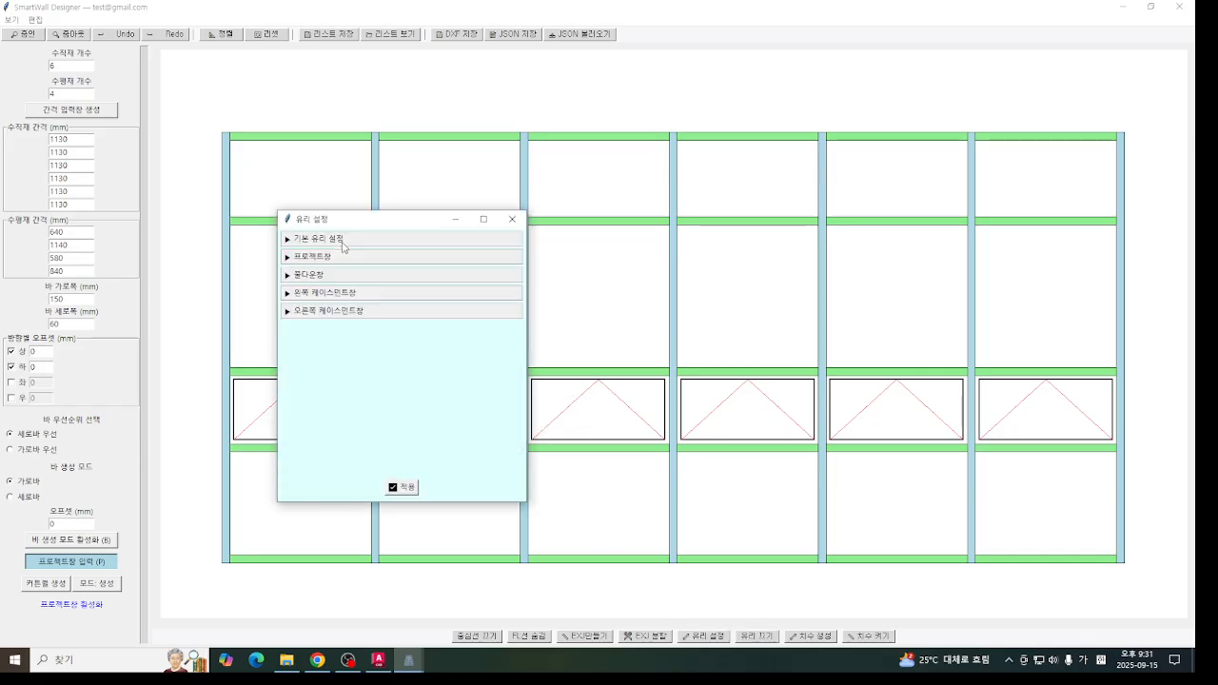
pyautogui.click(333, 258)
pyautogui.click(335, 261)
pyautogui.click(338, 242)
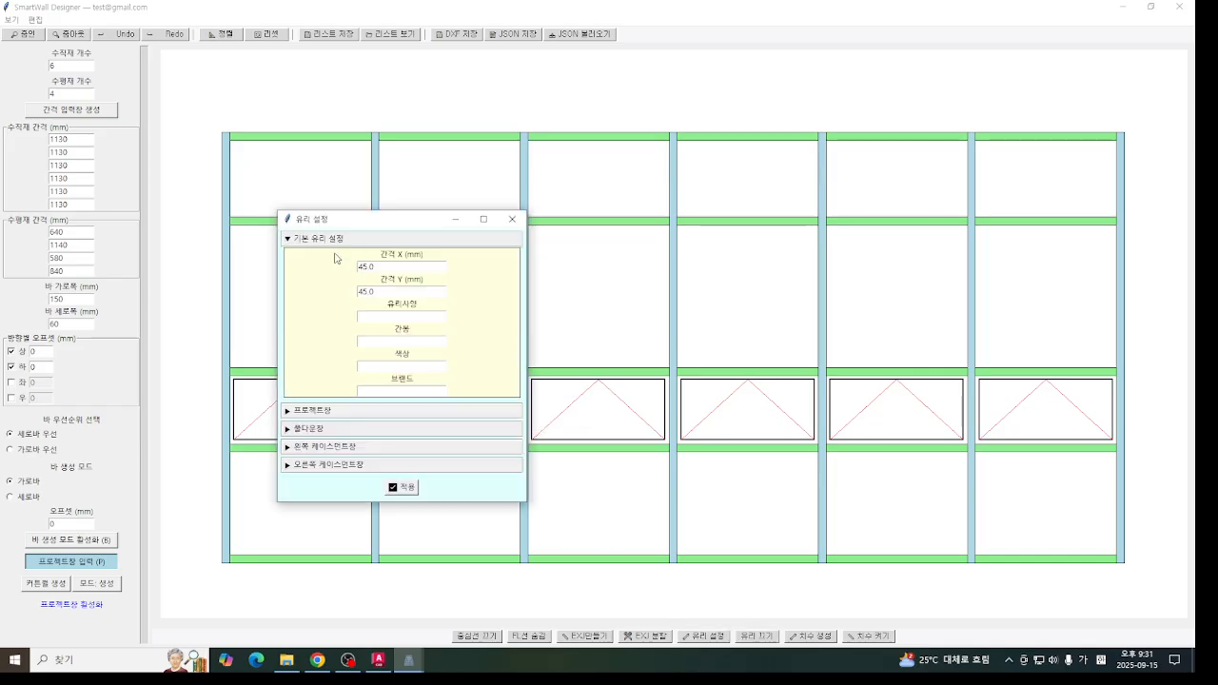
pyautogui.click(338, 243)
pyautogui.click(341, 259)
pyautogui.click(341, 259)
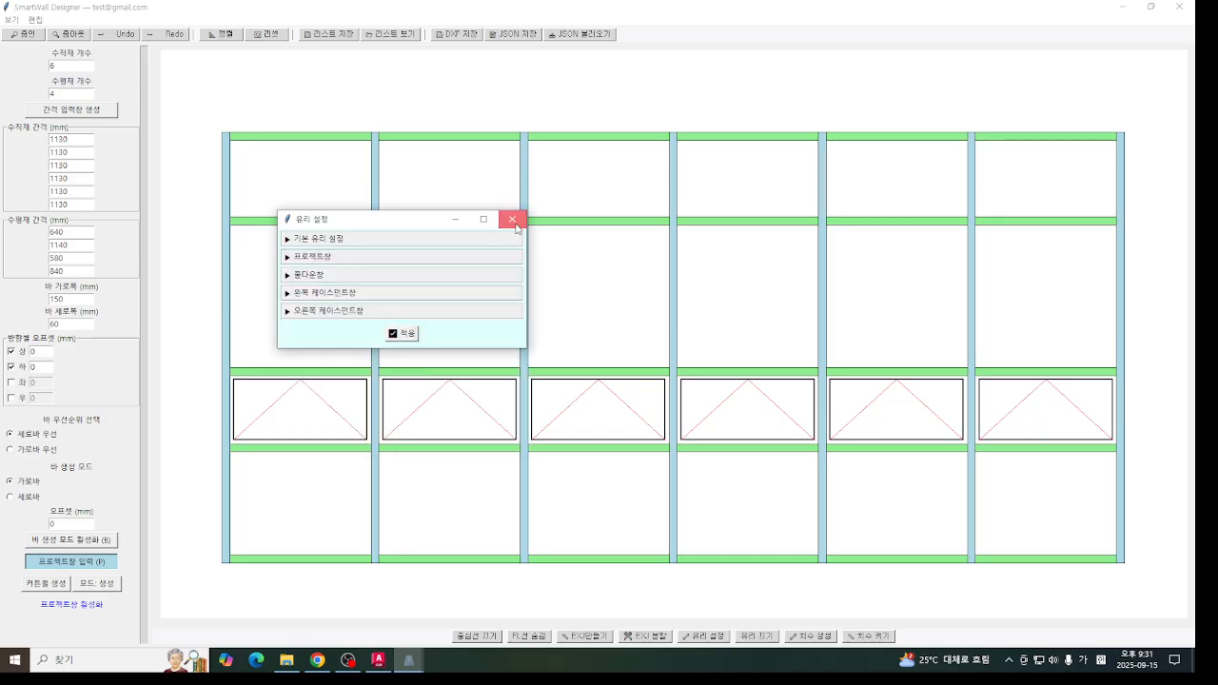
pyautogui.click(512, 219)
# - Turn on the centerlines, review the basic and project-window glass clearances, and apply the glass settings to the wall
pyautogui.click(485, 637)
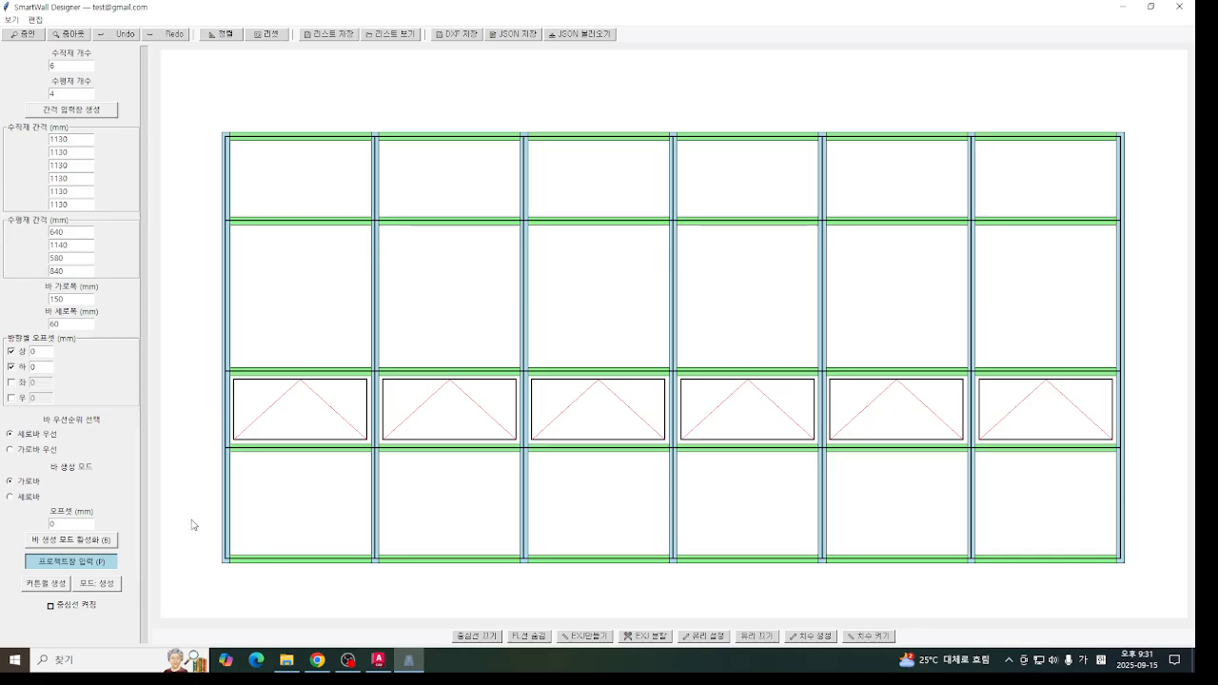
pyautogui.click(704, 636)
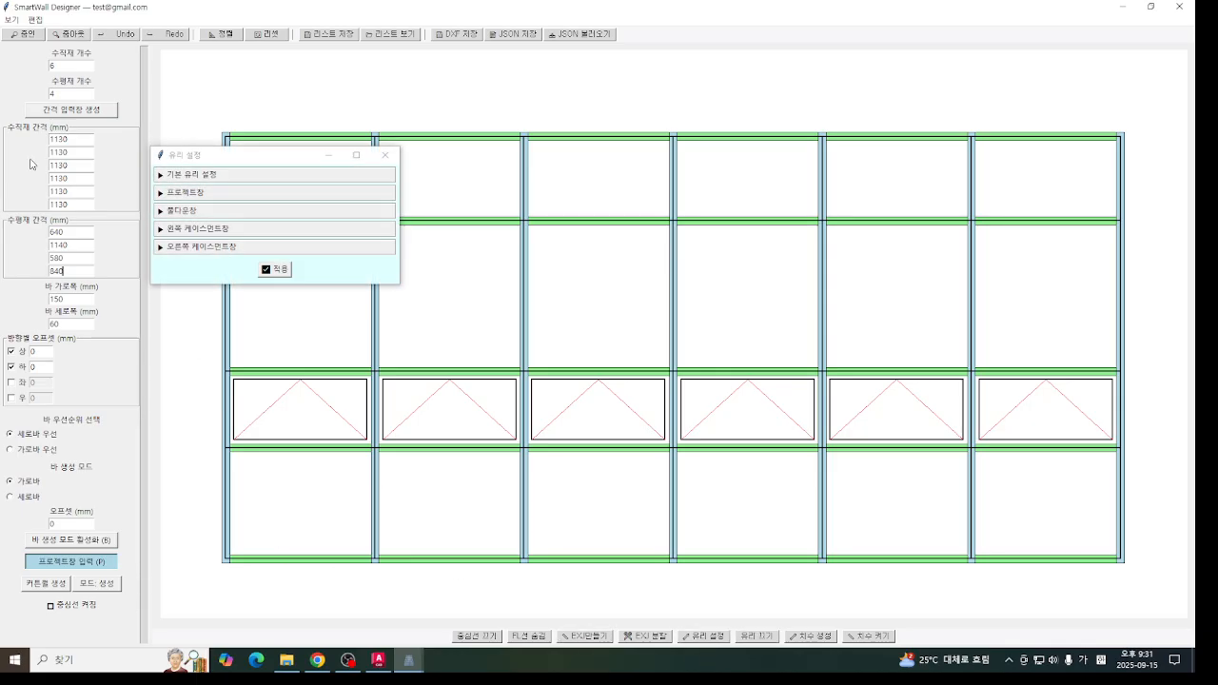
pyautogui.click(249, 179)
pyautogui.click(255, 180)
pyautogui.click(255, 180)
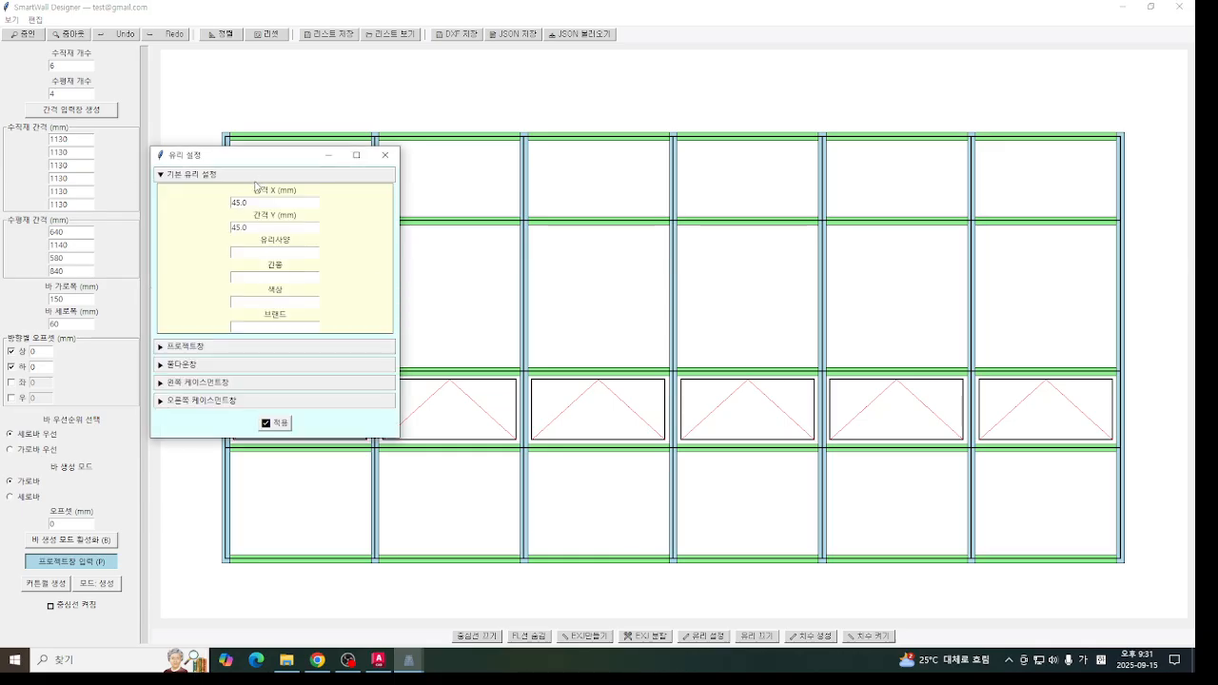
pyautogui.click(249, 179)
pyautogui.click(249, 179)
pyautogui.click(250, 179)
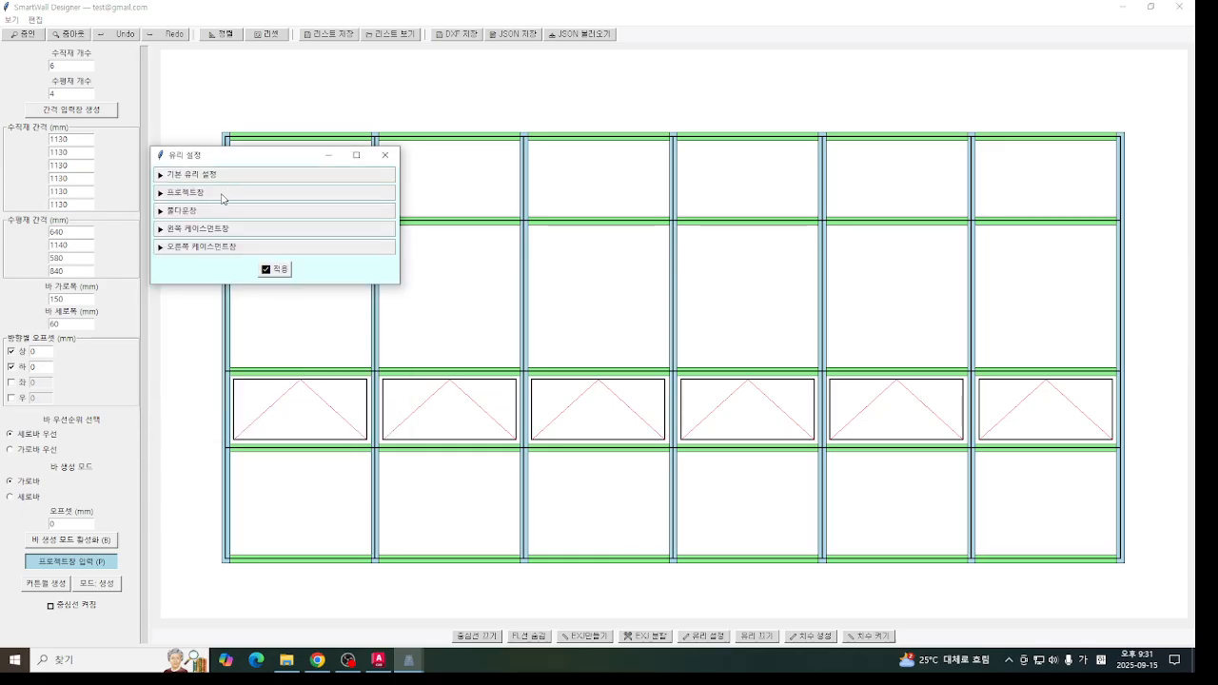
pyautogui.click(237, 179)
pyautogui.click(255, 175)
pyautogui.click(257, 194)
pyautogui.doubleClick(256, 221)
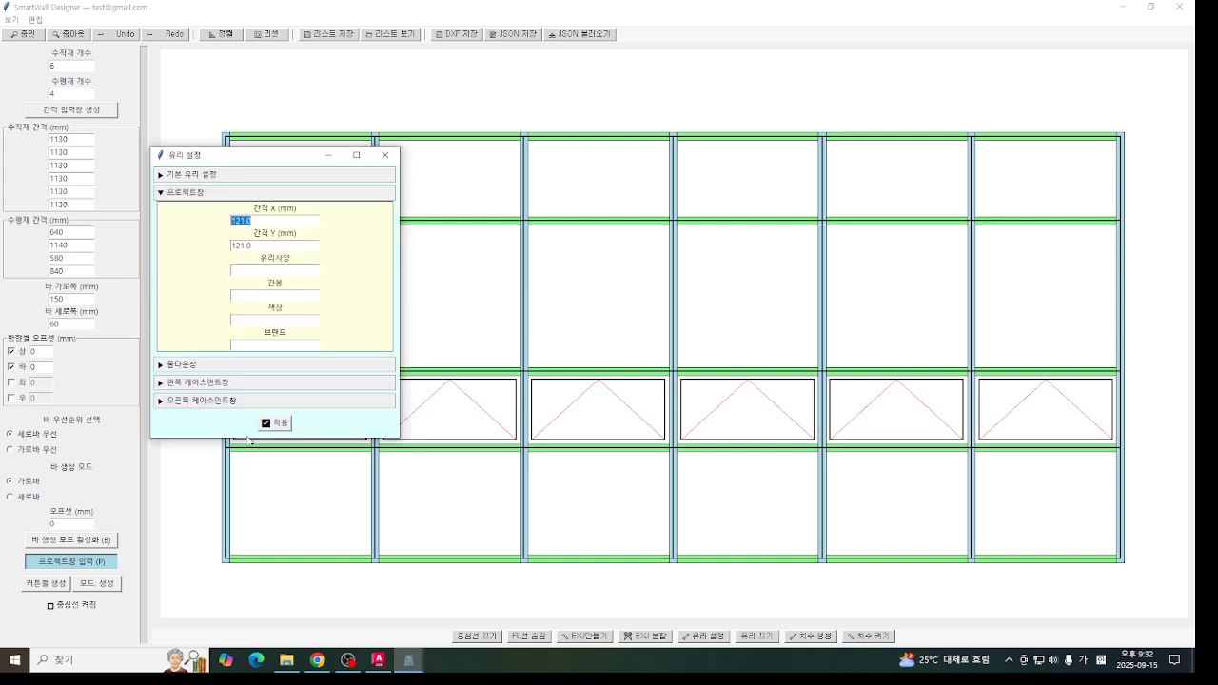
pyautogui.click(276, 423)
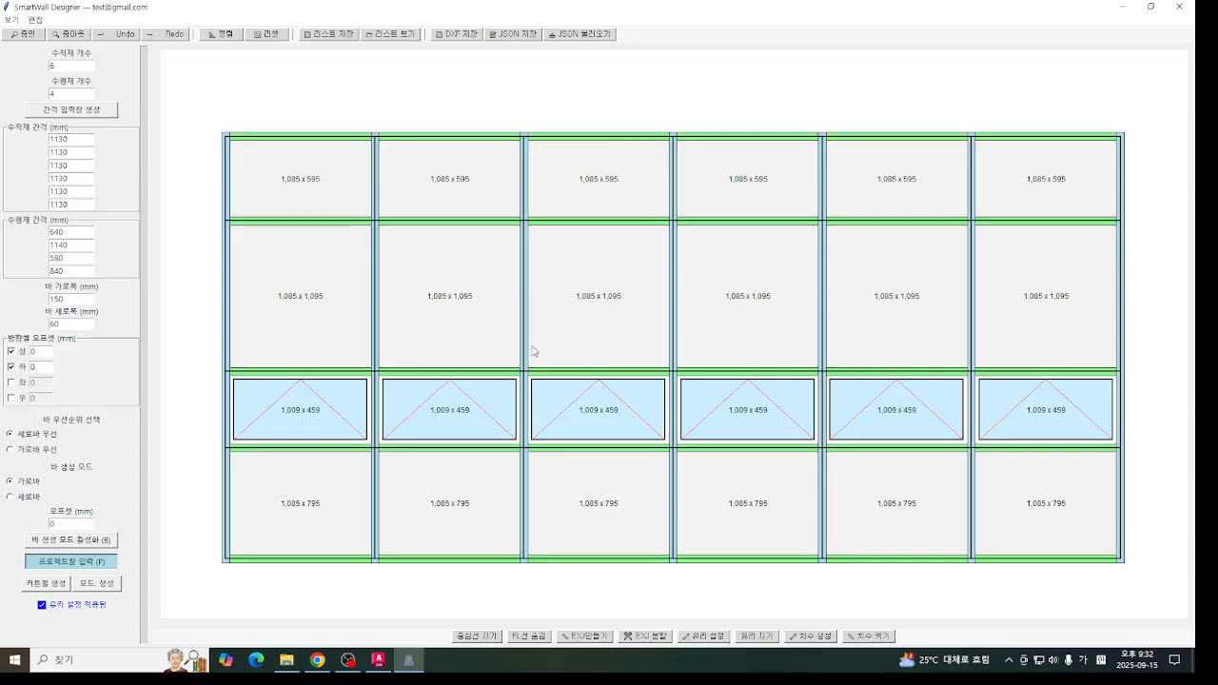
# - Generate bar length, bar spacing, overall length and interval dimensions on the top, bottom, left and right sides
pyautogui.moveTo(526, 329); pyautogui.dragTo(526, 307, button='middle')
pyautogui.moveTo(806, 490); pyautogui.dragTo(863, 598, button='middle')
pyautogui.click(811, 635)
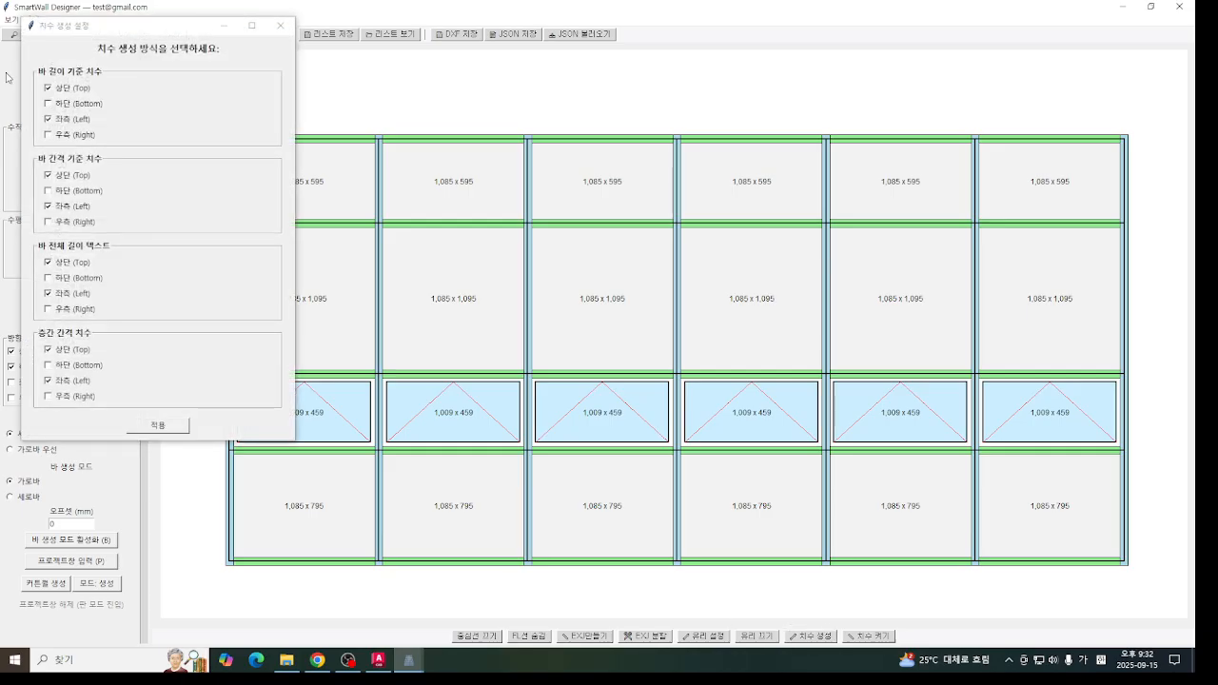
pyautogui.moveTo(123, 35); pyautogui.dragTo(158, 55)
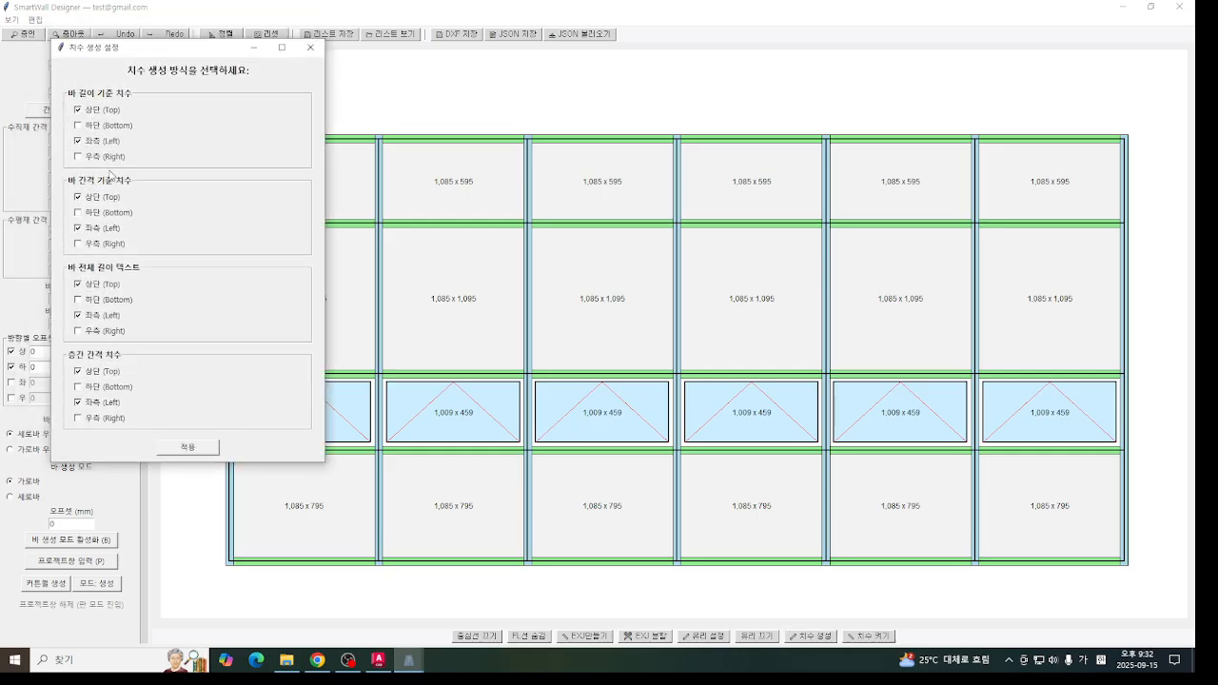
pyautogui.click(101, 128)
pyautogui.click(96, 332)
pyautogui.click(96, 418)
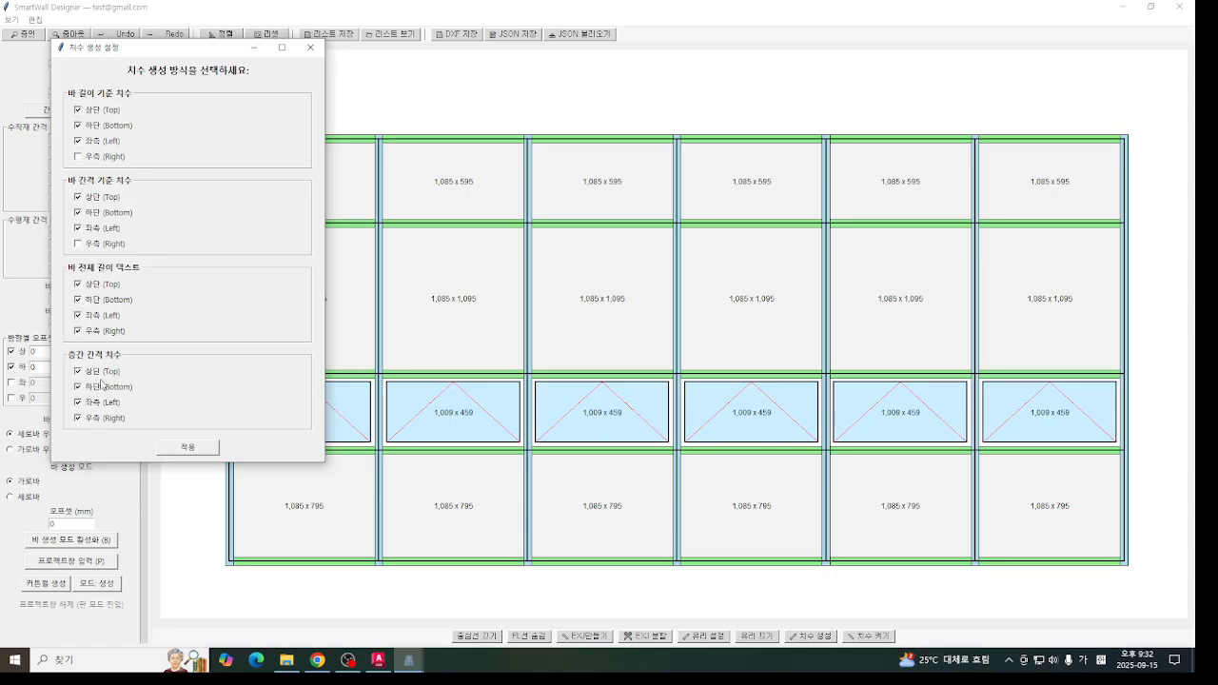
pyautogui.click(177, 449)
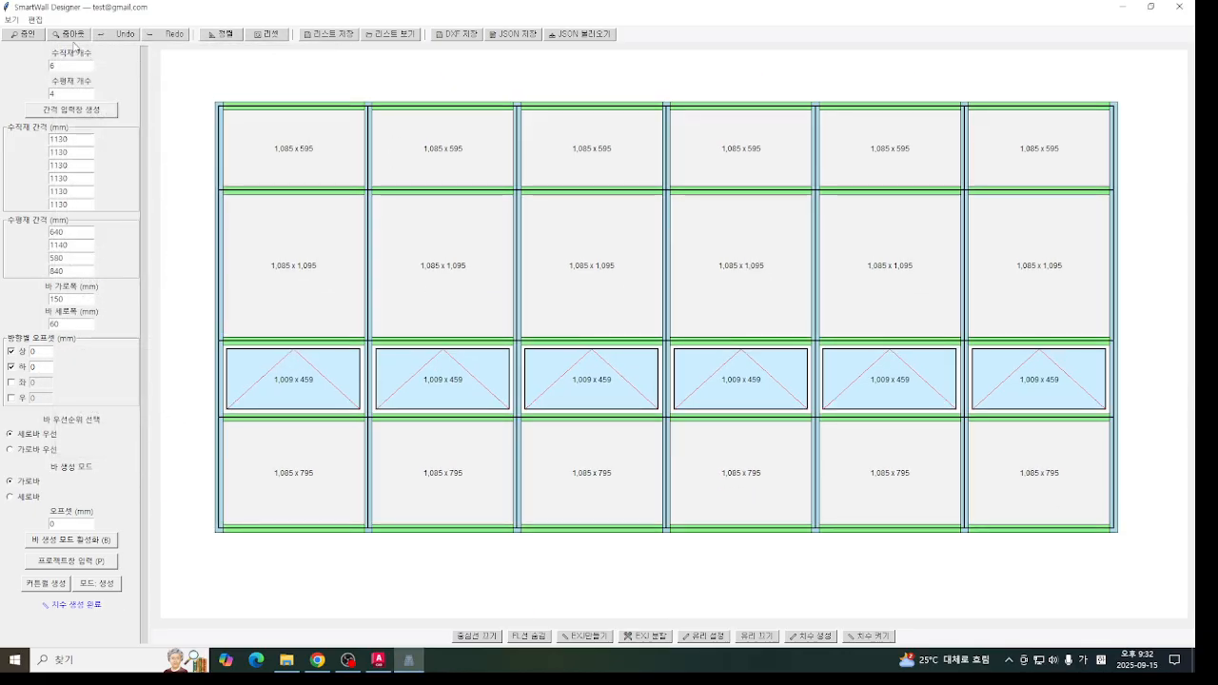
# - Turn on the dimension display for the whole curtain wall
pyautogui.click(72, 38)
pyautogui.click(71, 38)
pyautogui.click(72, 38)
pyautogui.moveTo(531, 260)
pyautogui.mouseDown(button='middle')
pyautogui.moveTo(592, 349)
pyautogui.moveTo(611, 354)
pyautogui.mouseUp(button='middle')
pyautogui.click(874, 636)
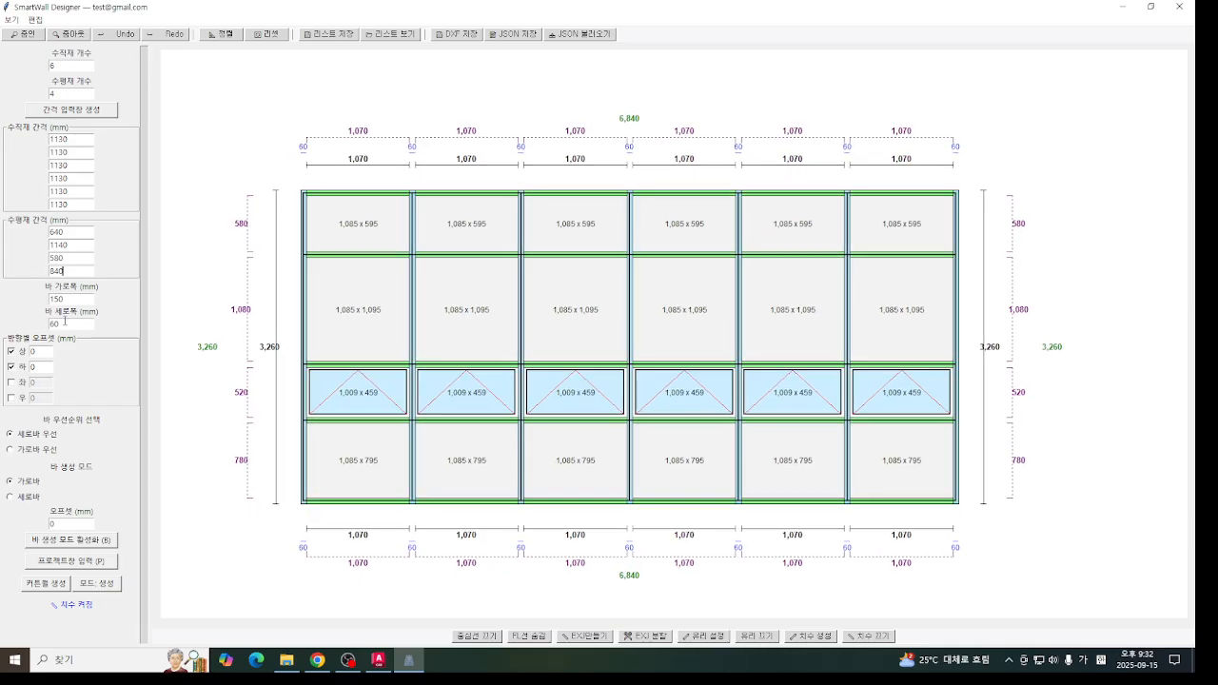
# - Regenerate the dimensions with only the top and left sides enabled in all four dimension groups
pyautogui.click(816, 636)
pyautogui.click(98, 164)
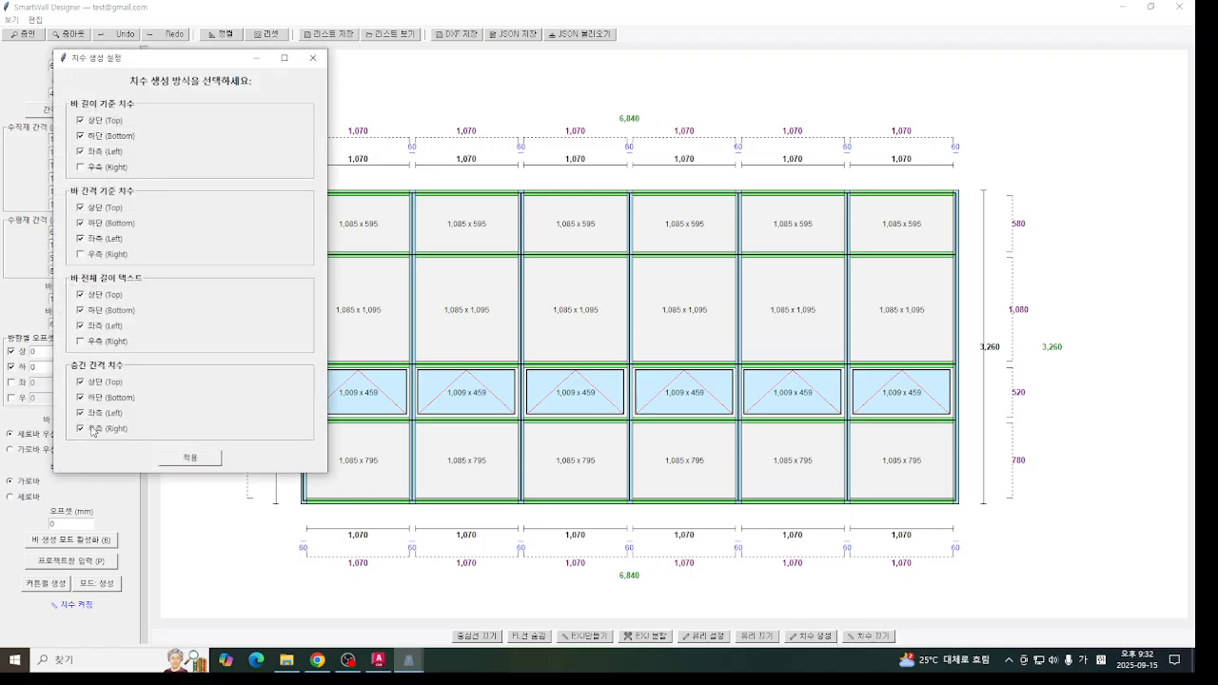
pyautogui.click(100, 139)
pyautogui.click(92, 311)
pyautogui.click(180, 461)
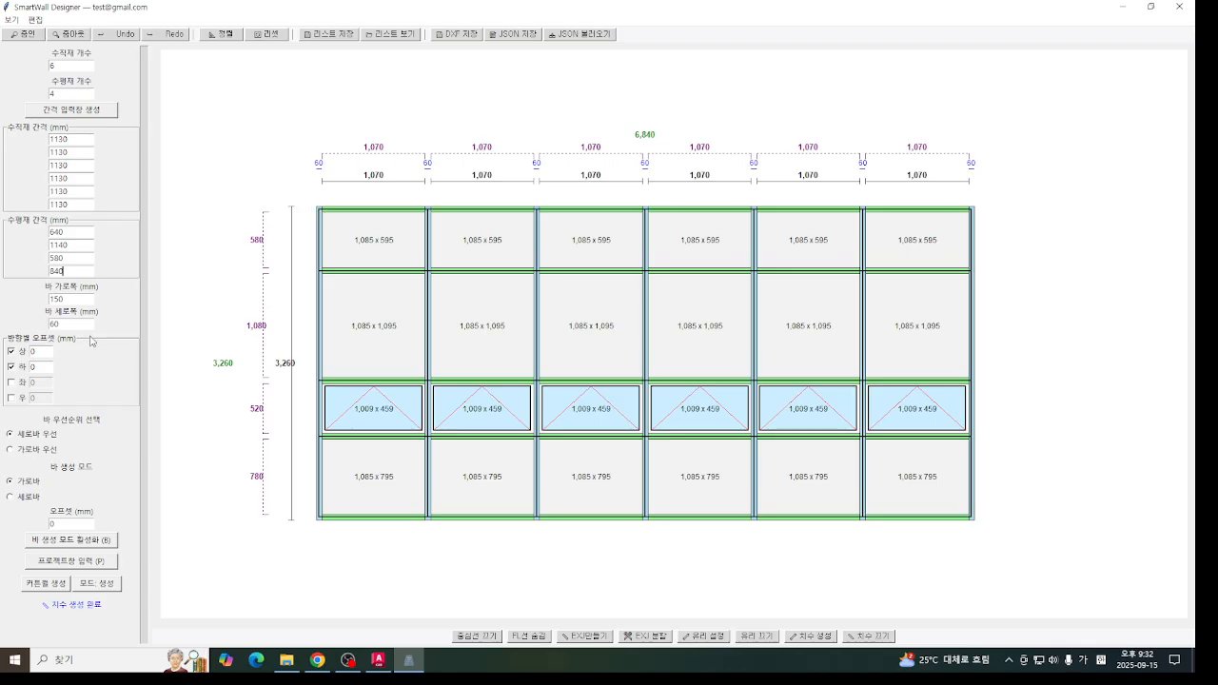
pyautogui.click(11, 351)
pyautogui.click(11, 367)
pyautogui.click(11, 352)
pyautogui.click(12, 366)
# - Turn off the centerline display on the dimensioned curtain wall
pyautogui.moveTo(296, 284); pyautogui.dragTo(343, 277, button='middle')
pyautogui.scroll(1, 371, 213)
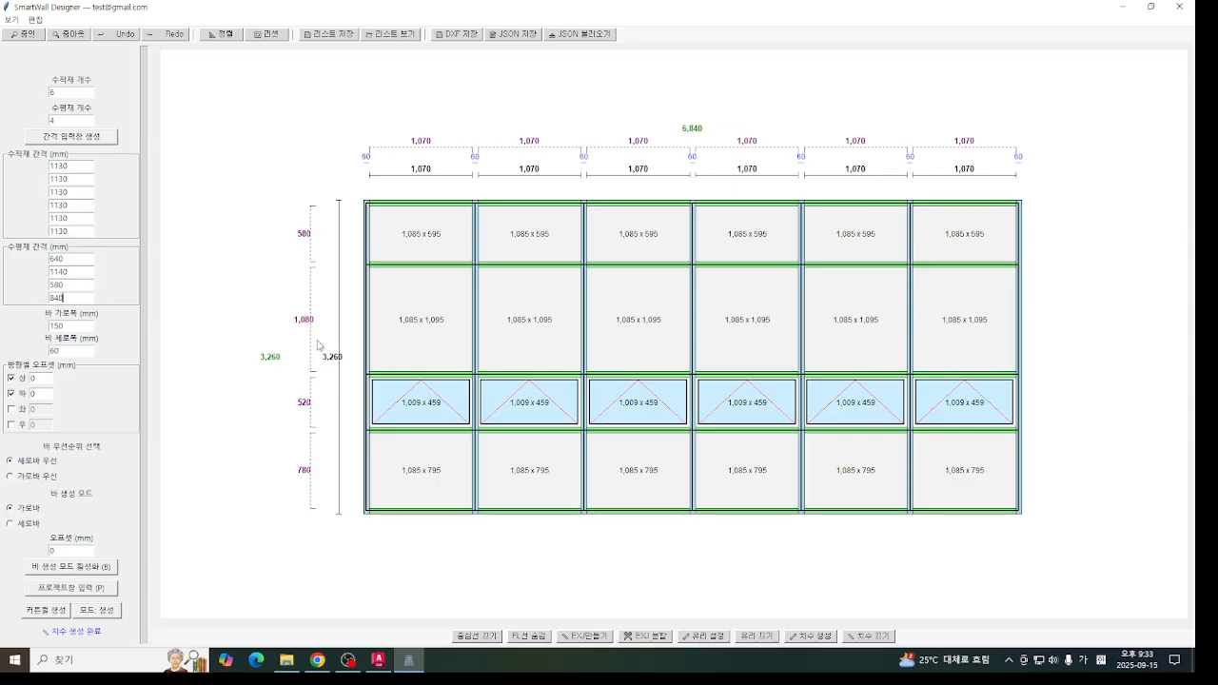
pyautogui.click(477, 636)
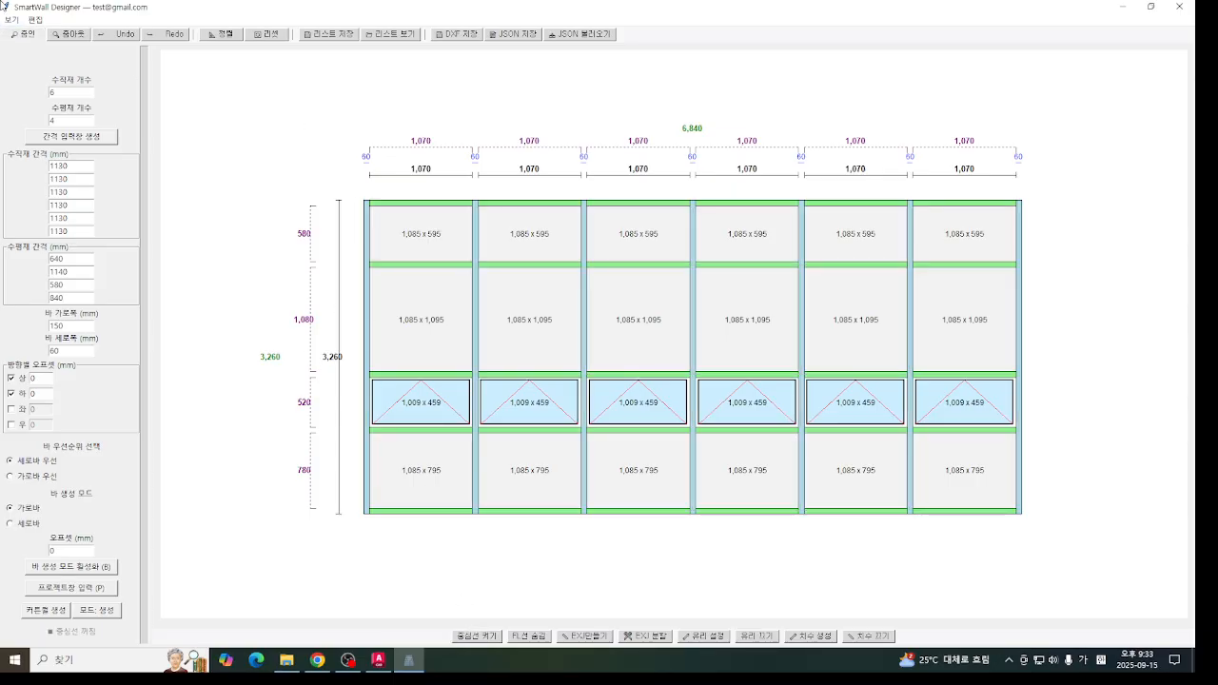
pyautogui.click(24, 38)
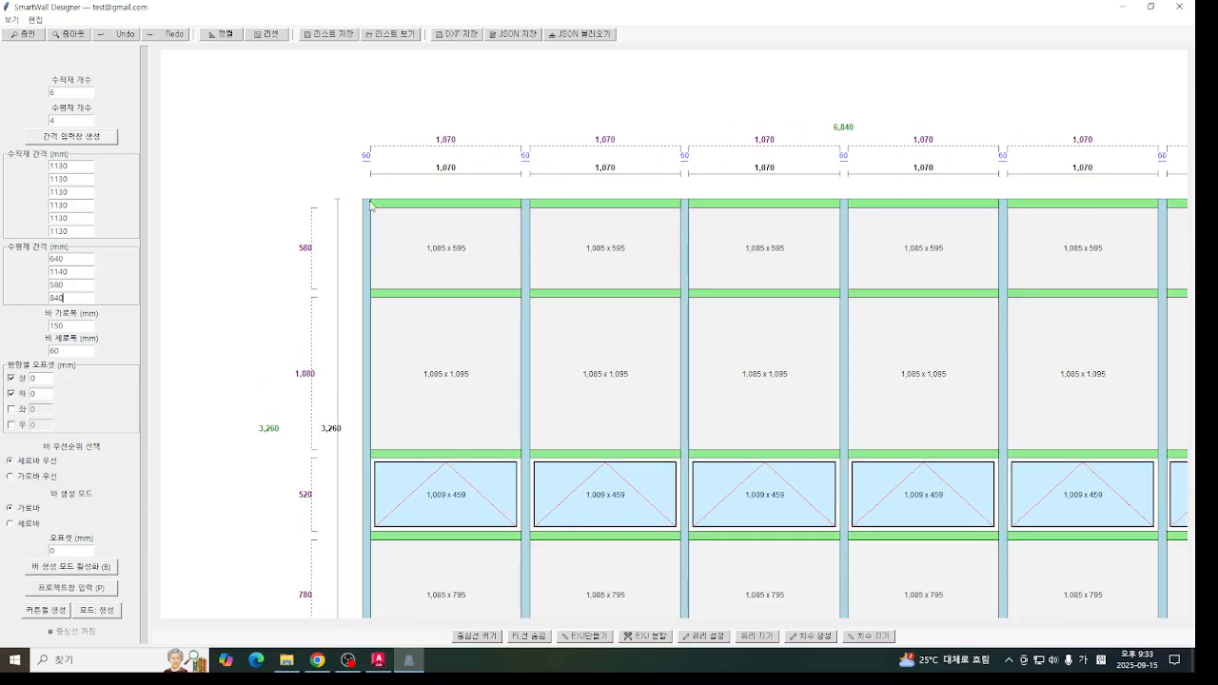
pyautogui.moveTo(404, 256); pyautogui.dragTo(396, 229, button='middle')
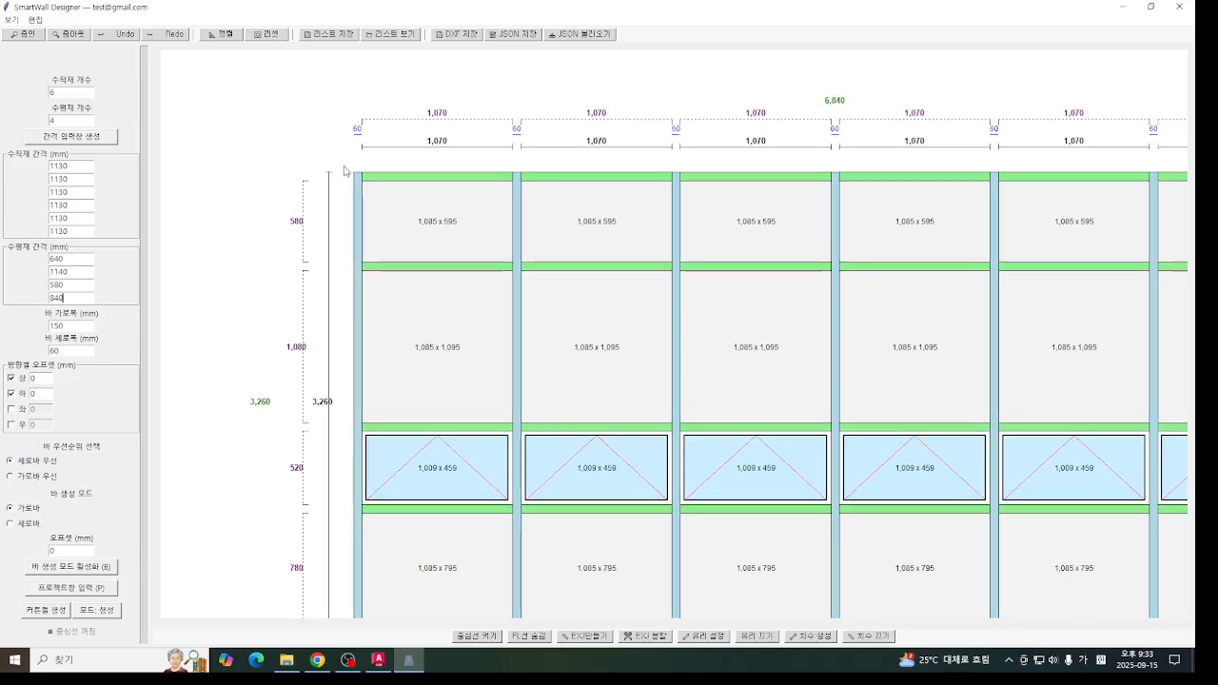
# - Regenerate the curtain wall with horizontal bar priority
pyautogui.click(10, 476)
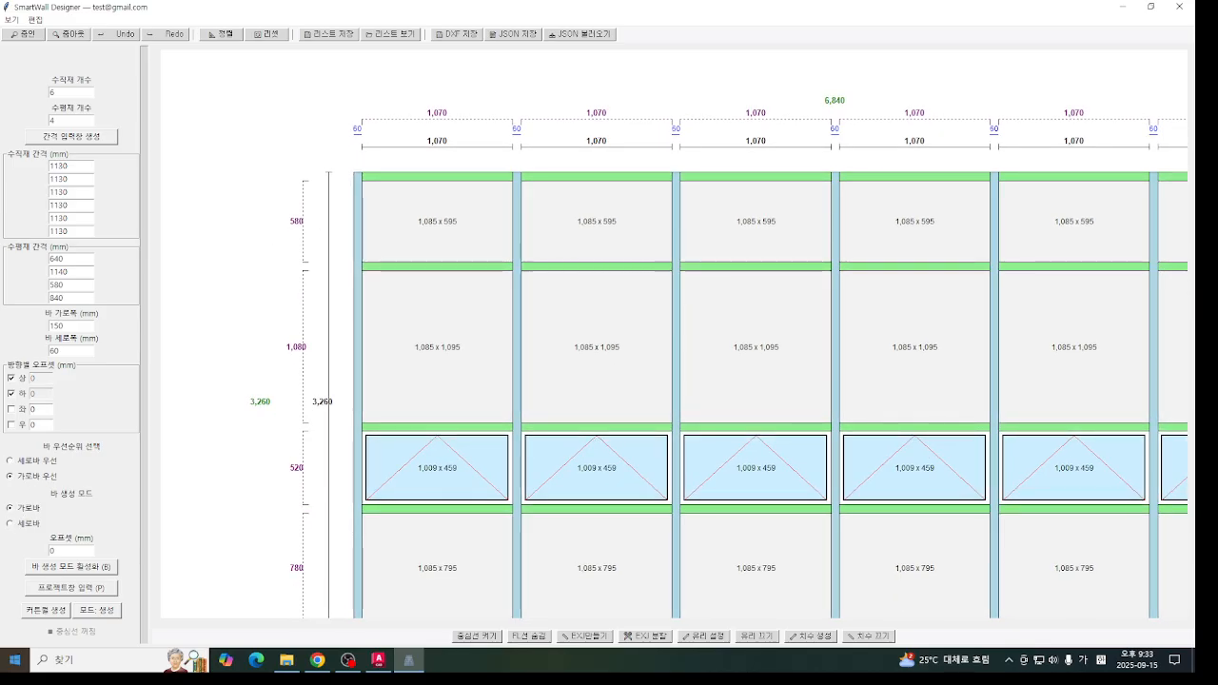
pyautogui.click(49, 609)
pyautogui.moveTo(328, 236); pyautogui.dragTo(311, 209, button='middle')
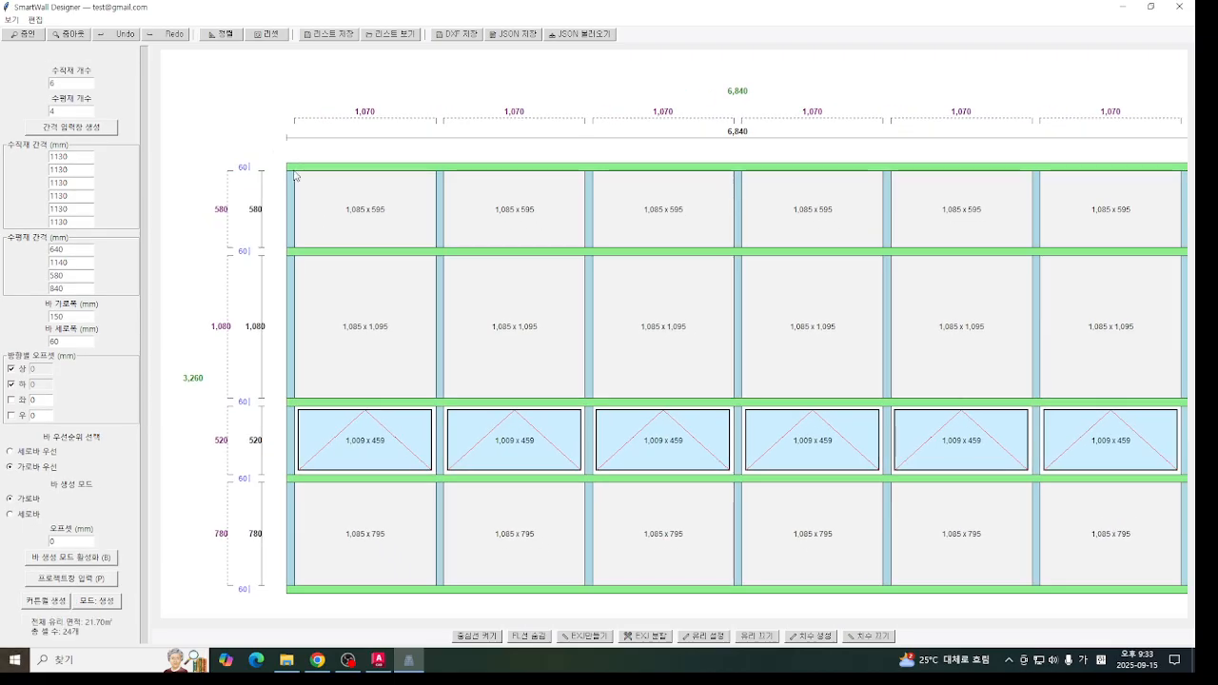
pyautogui.moveTo(504, 414); pyautogui.dragTo(485, 431, button='middle')
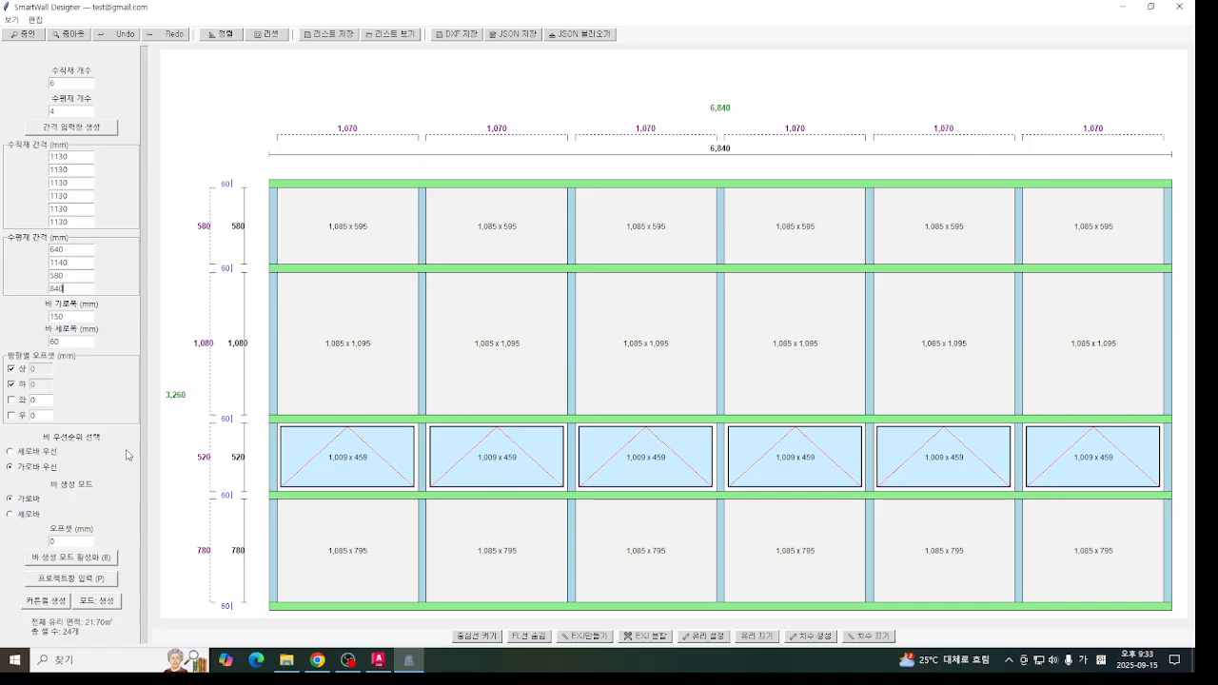
# - Return the curtain wall to vertical bar priority and regenerate it
pyautogui.click(38, 452)
pyautogui.click(38, 603)
pyautogui.moveTo(625, 352)
pyautogui.mouseDown(button='middle')
pyautogui.moveTo(704, 266)
pyautogui.moveTo(588, 319)
pyautogui.mouseUp(button='middle')
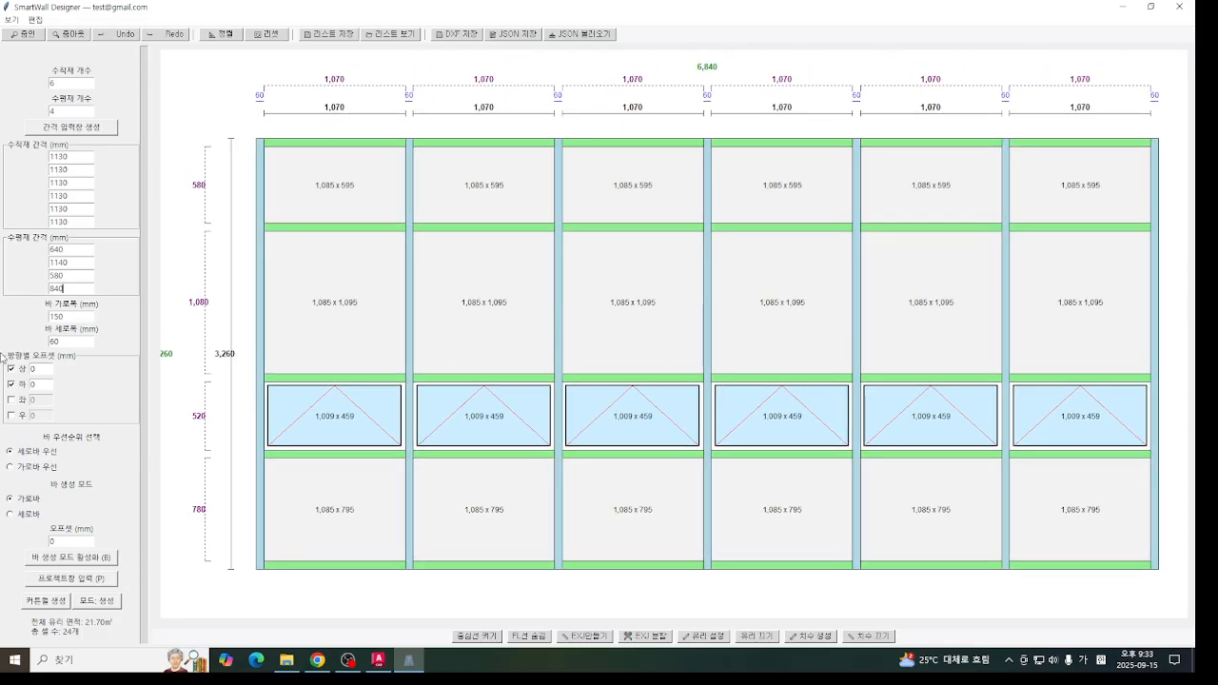
pyautogui.moveTo(515, 271); pyautogui.dragTo(509, 307, button='middle')
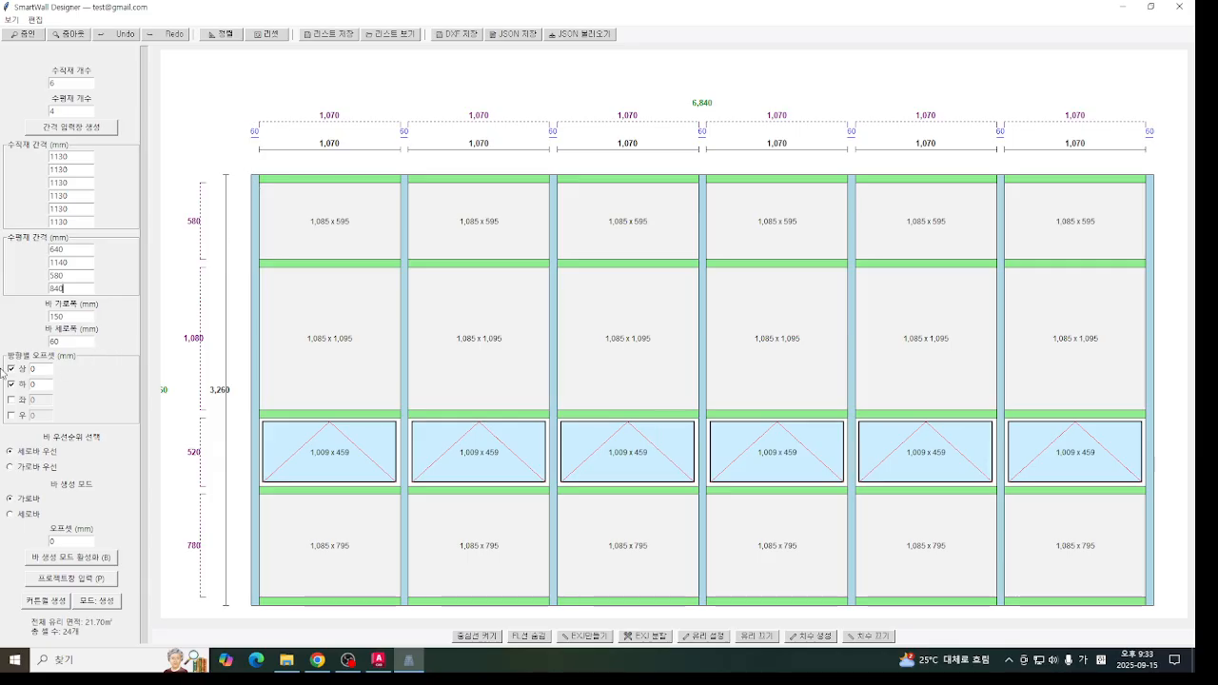
# - Set the top and bottom offsets to 150 mm and regenerate the curtain wall
pyautogui.doubleClick(49, 367)
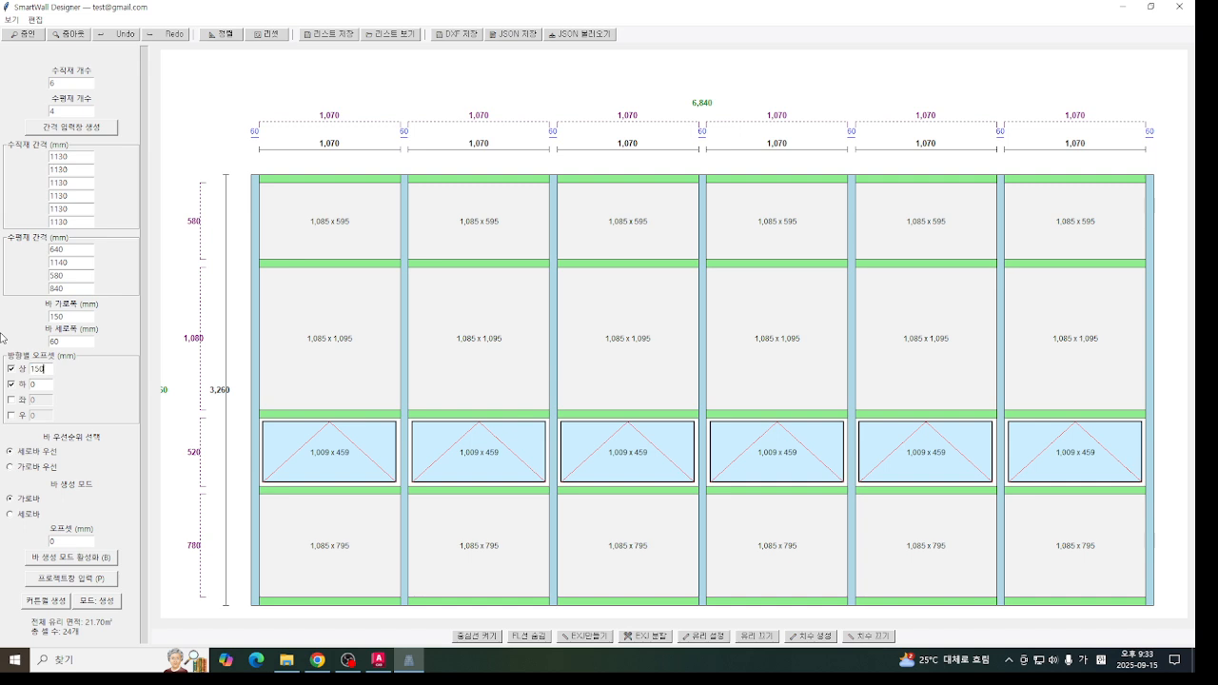
pyautogui.press('Tab')
pyautogui.moveTo(809, 350); pyautogui.dragTo(816, 312, button='middle')
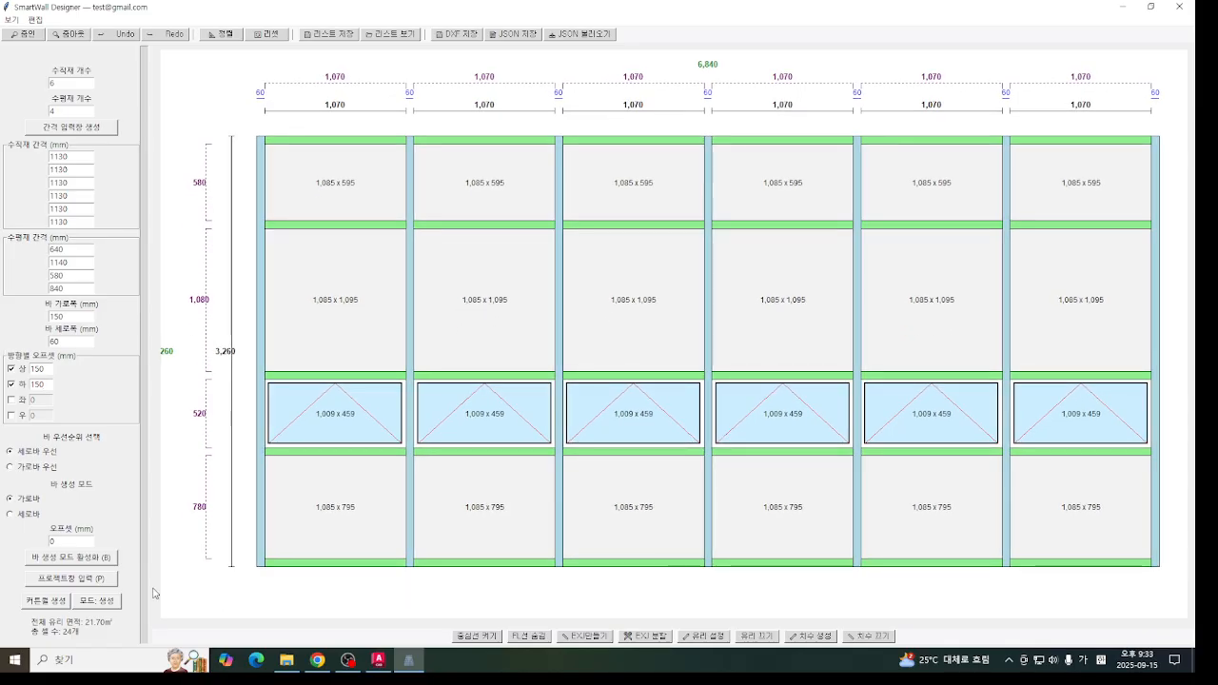
pyautogui.click(33, 600)
pyautogui.moveTo(693, 518)
pyautogui.mouseDown(button='middle')
pyautogui.moveTo(736, 368)
pyautogui.moveTo(711, 470)
pyautogui.mouseUp(button='middle')
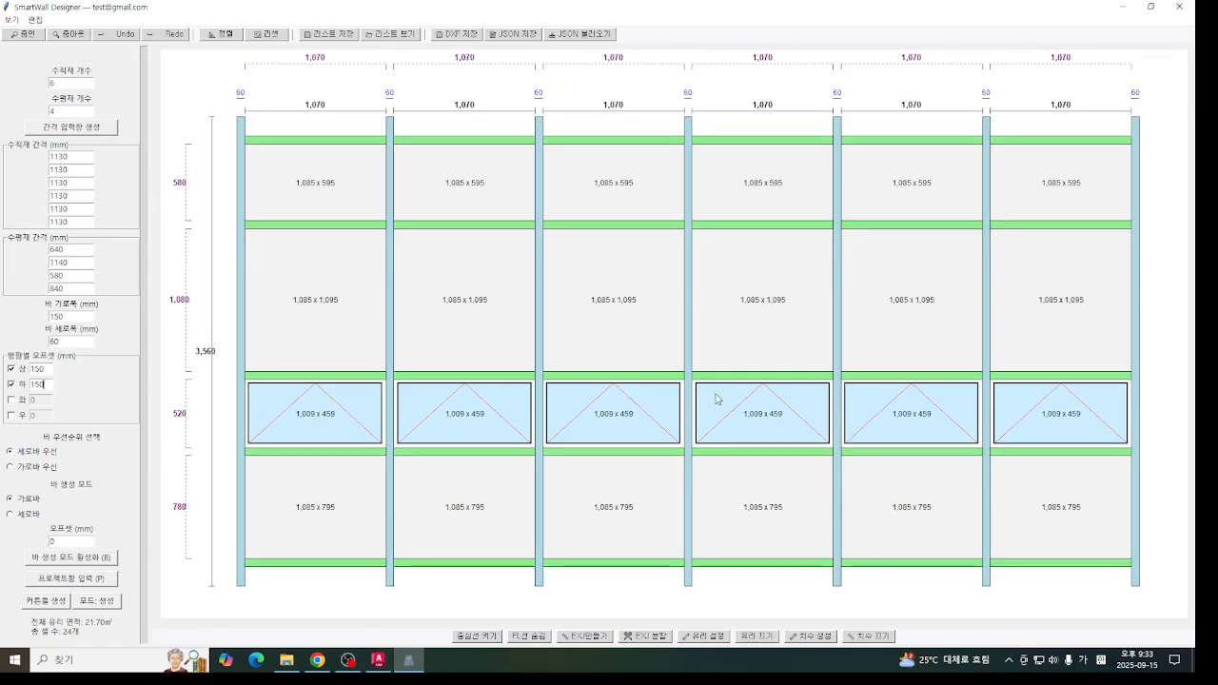
pyautogui.moveTo(717, 400)
pyautogui.mouseDown(button='middle')
pyautogui.moveTo(719, 382)
pyautogui.moveTo(728, 385)
pyautogui.mouseUp(button='middle')
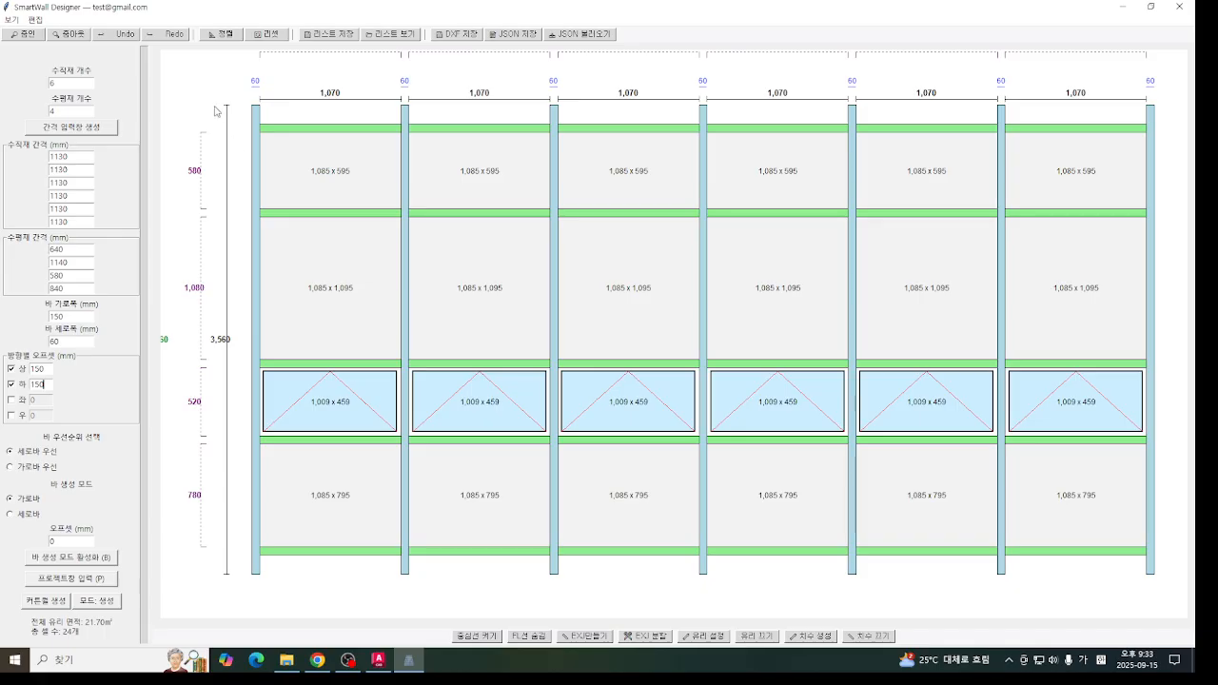
pyautogui.moveTo(336, 188); pyautogui.dragTo(343, 200, button='middle')
pyautogui.moveTo(253, 113); pyautogui.dragTo(321, 117, button='middle')
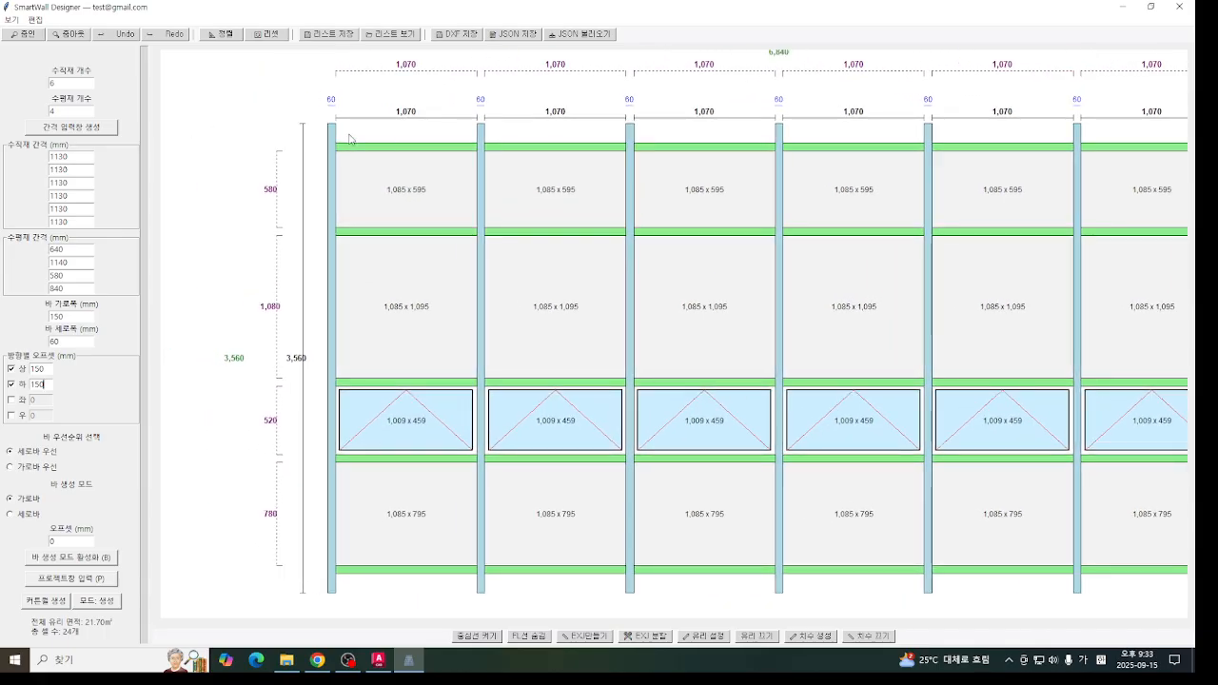
pyautogui.moveTo(710, 230); pyautogui.dragTo(459, 276, button='middle')
pyautogui.moveTo(704, 263)
pyautogui.mouseDown(button='middle')
pyautogui.moveTo(875, 261)
pyautogui.moveTo(768, 222)
pyautogui.mouseUp(button='middle')
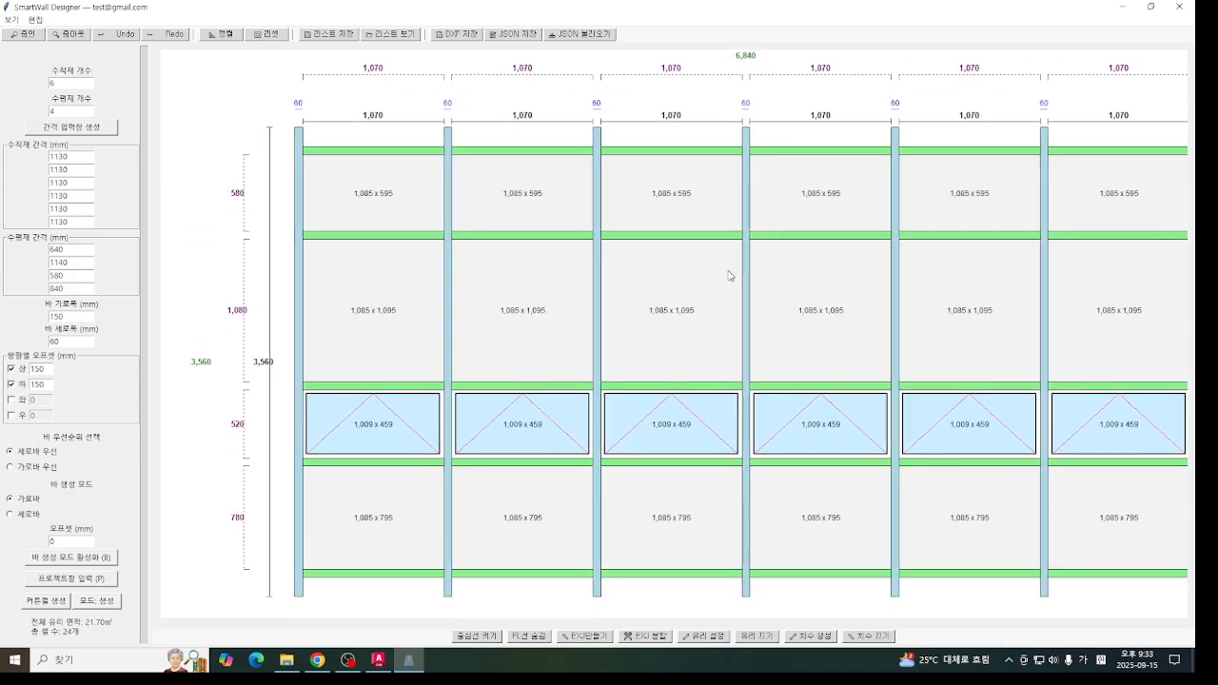
pyautogui.moveTo(620, 352); pyautogui.dragTo(550, 350, button='middle')
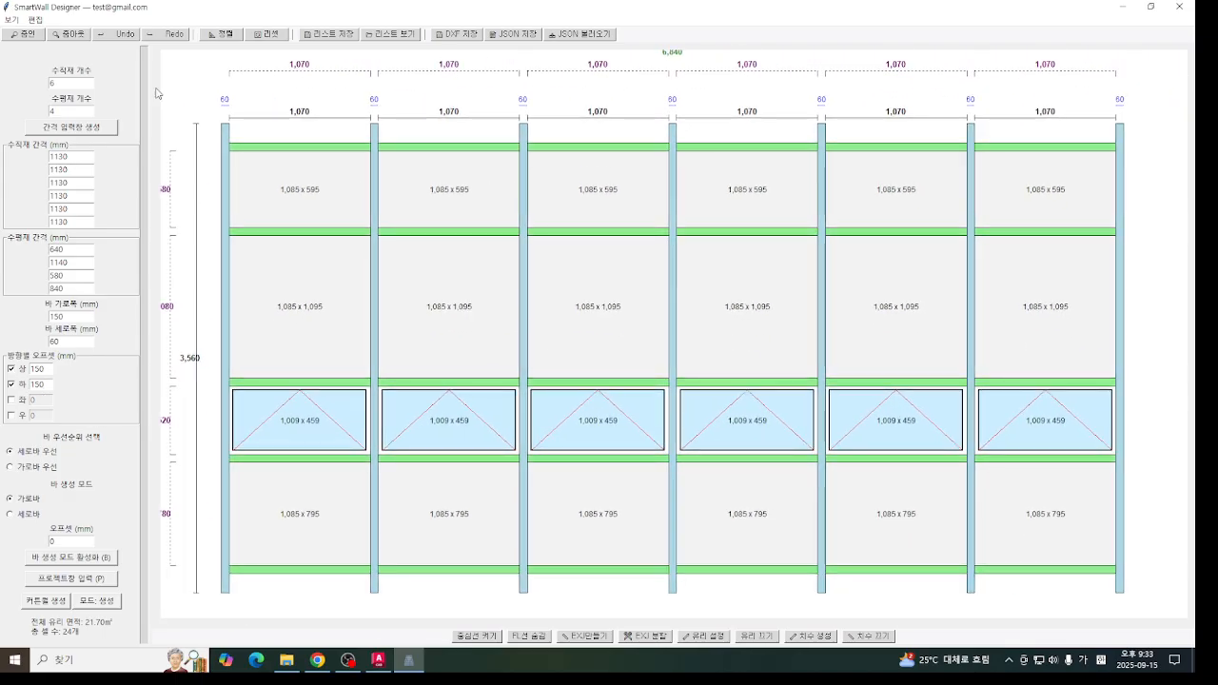
# - Disable the top and bottom offsets and regenerate the curtain wall
pyautogui.hotkey('shift', 'Tab')
pyautogui.hotkey('shift', 'Tab')
pyautogui.click(19, 372)
pyautogui.click(19, 400)
pyautogui.click(15, 400)
pyautogui.click(38, 601)
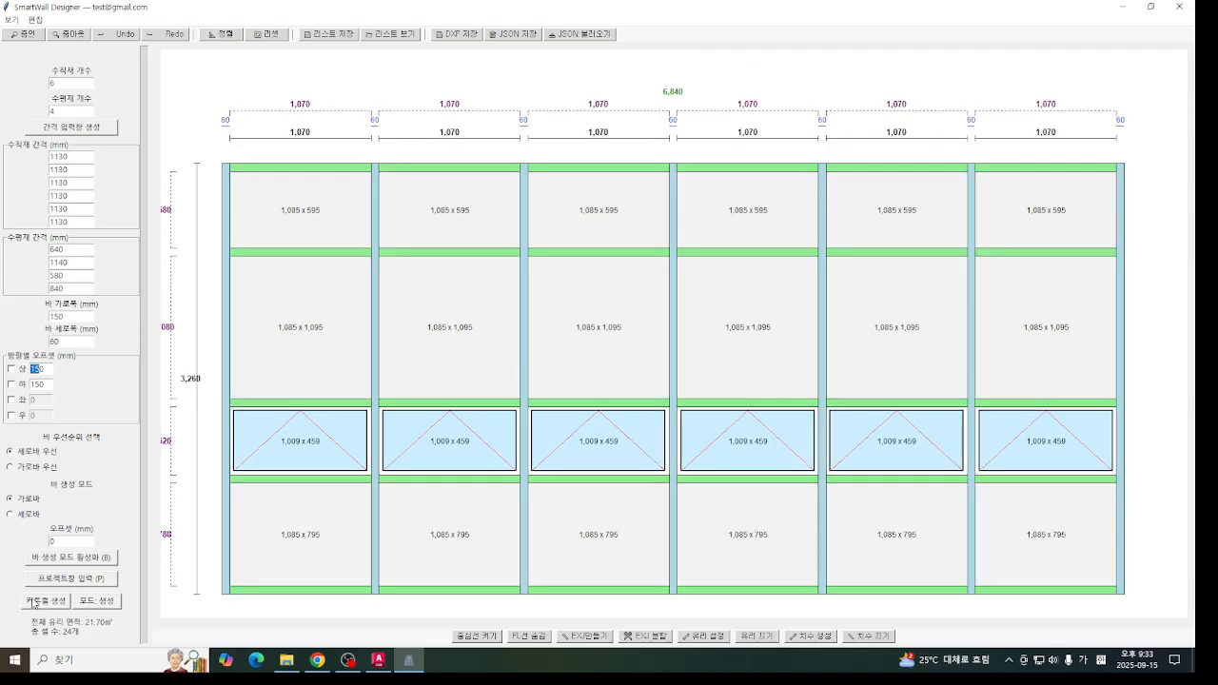
pyautogui.moveTo(654, 343); pyautogui.dragTo(641, 402, button='middle')
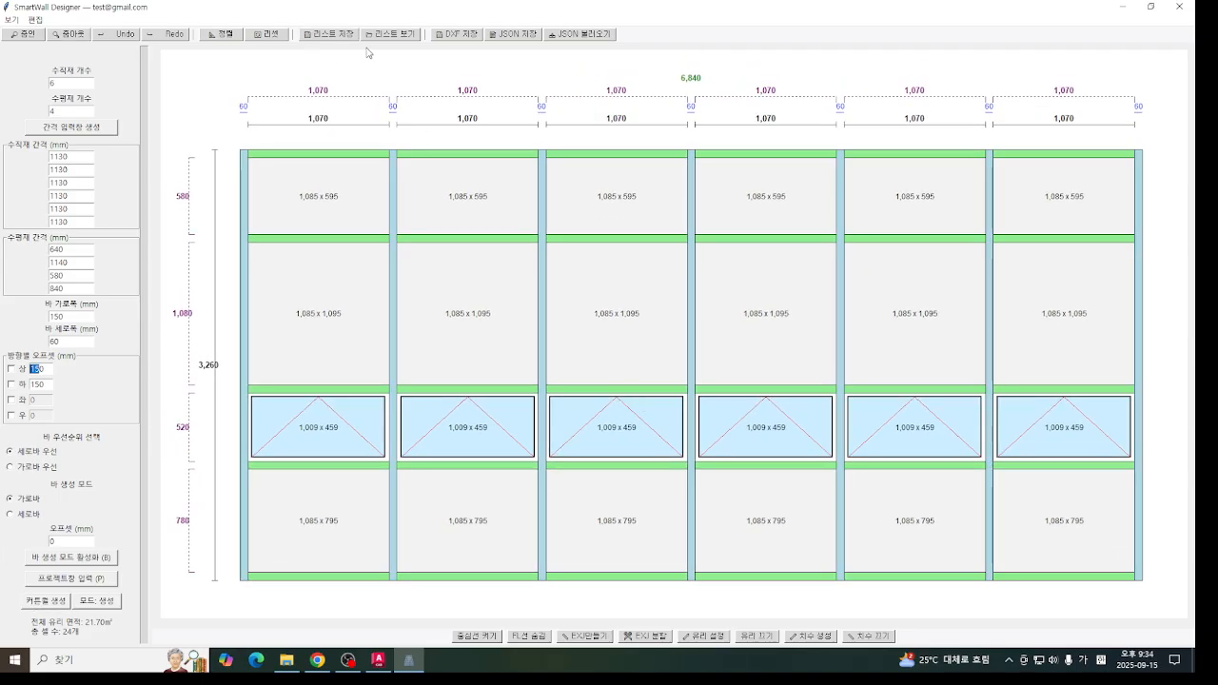
# - Save the finished curtain wall to the list with its name and set quantity
pyautogui.click(327, 34)
pyautogui.write('ㅁㅈ')
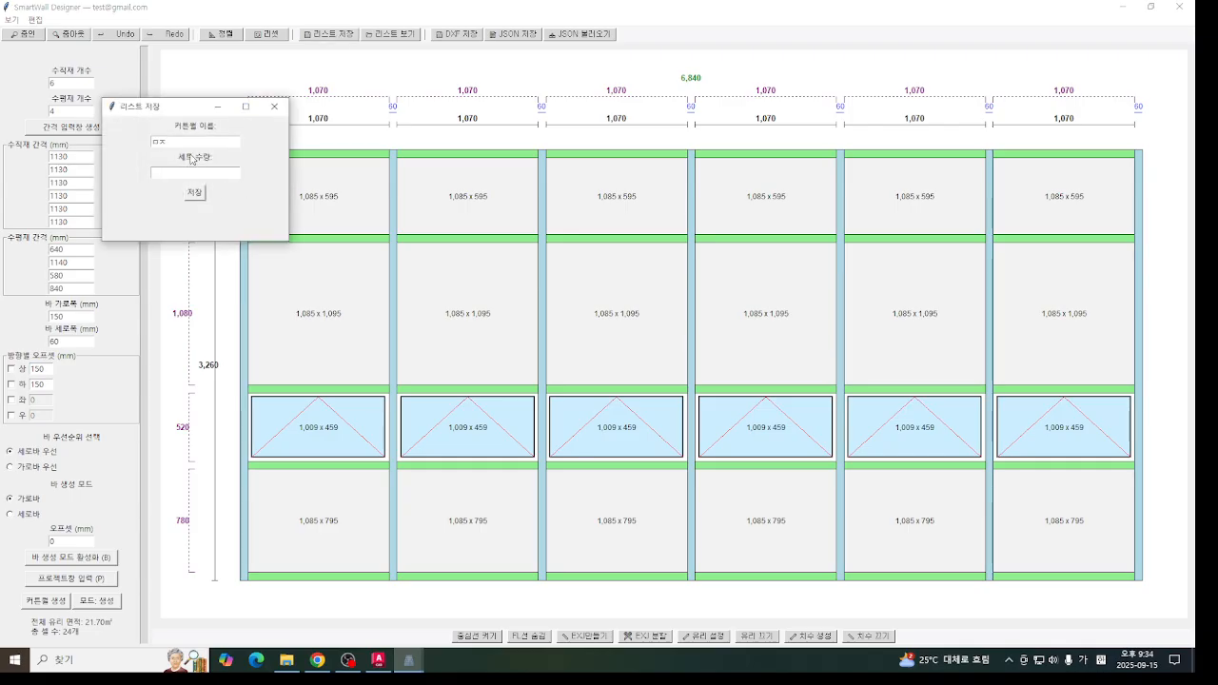
pyautogui.write('--')
pyautogui.write('11')
pyautogui.click(194, 193)
pyautogui.click(649, 376)
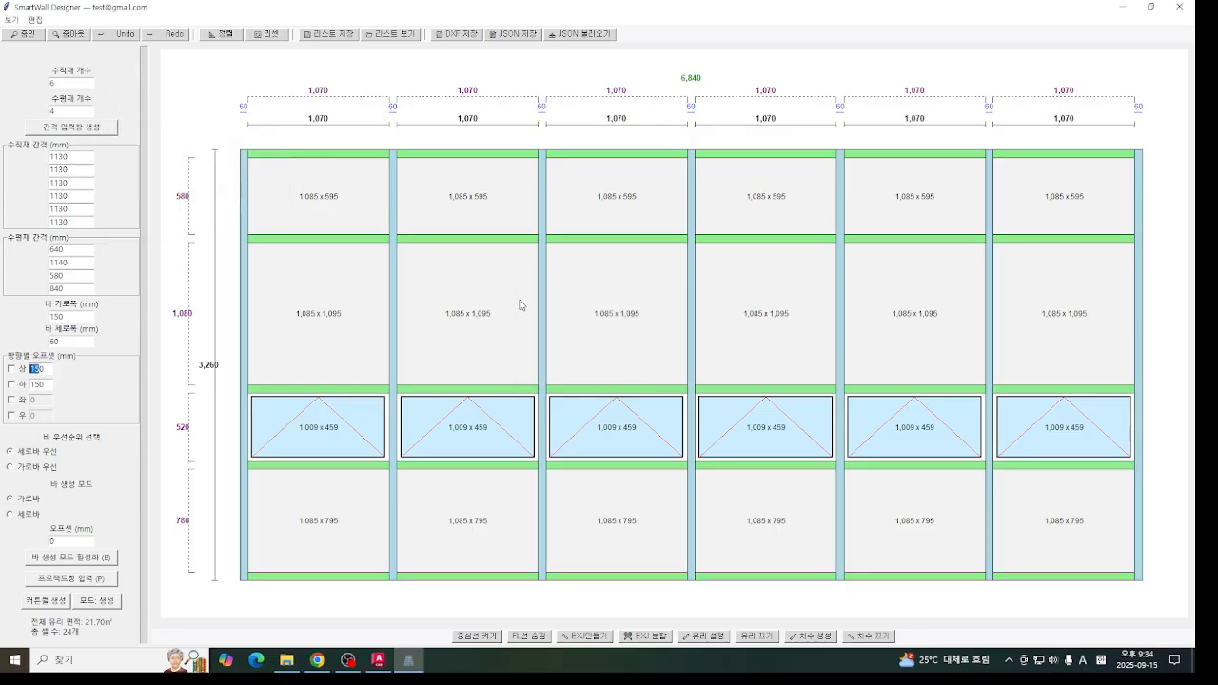
# - Check the 12/AW elevation in AutoCAD, and in SmartWall Designer generate a curtain wall with the vertical member count set to 5
pyautogui.click(378, 660)
pyautogui.scroll(-2, 560, 349)
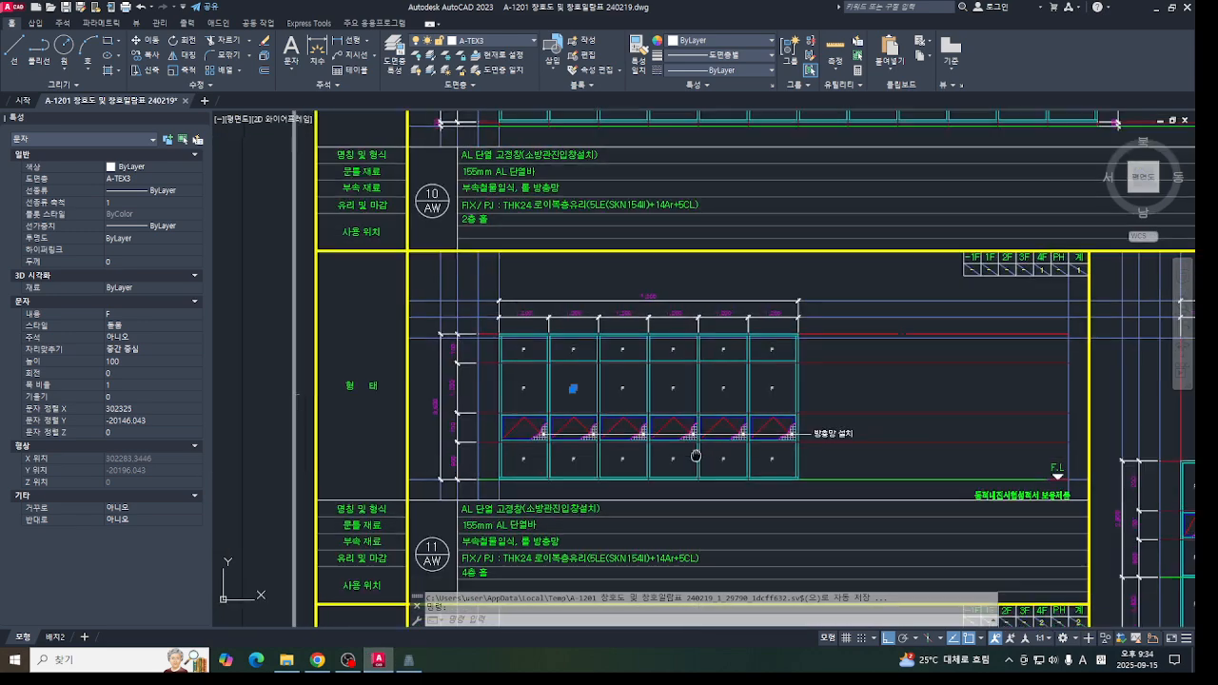
pyautogui.moveTo(559, 349); pyautogui.dragTo(483, 293, button='middle')
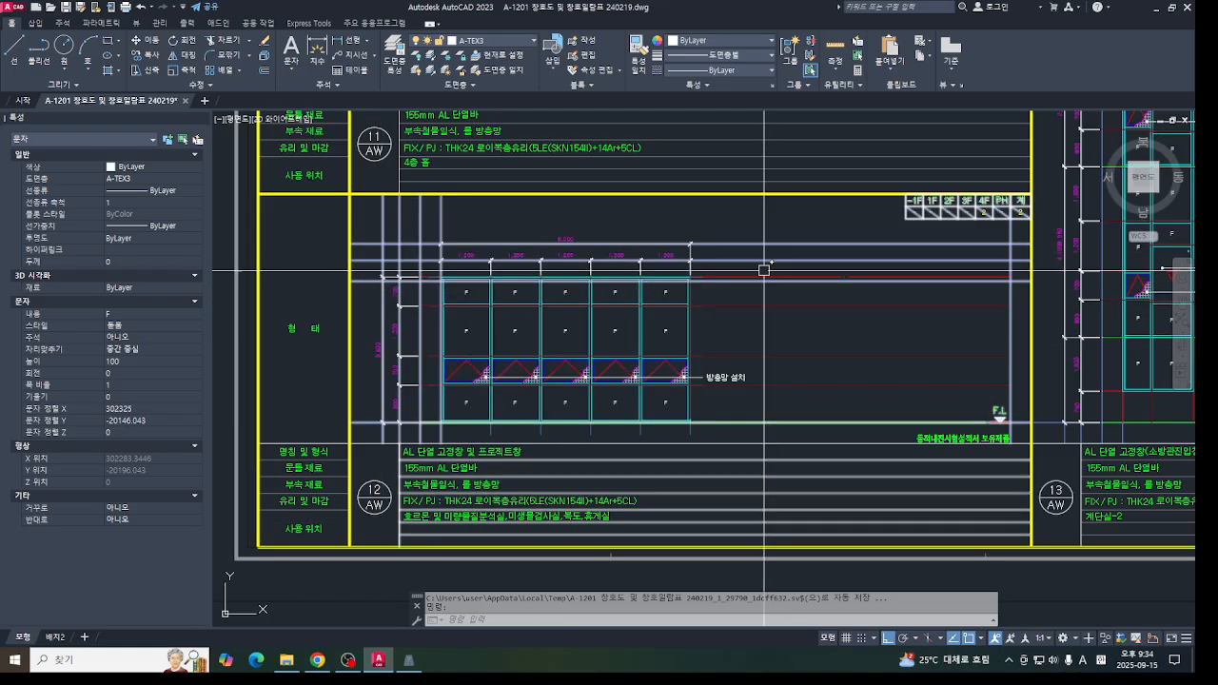
pyautogui.click(408, 659)
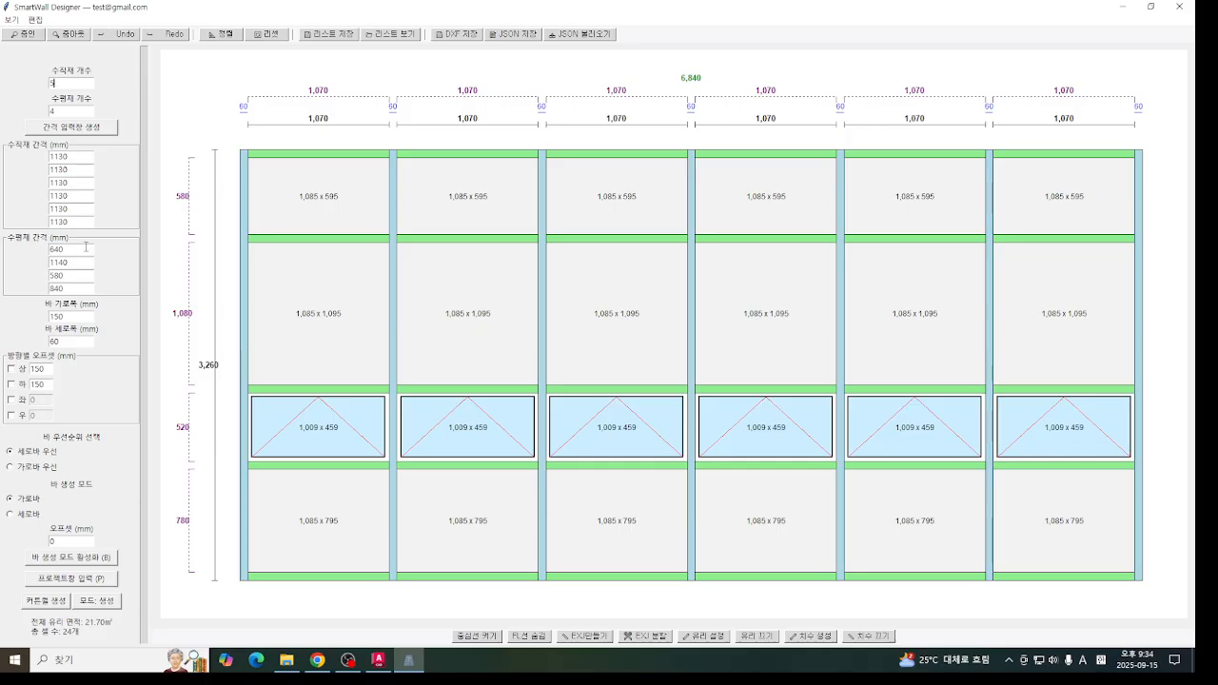
pyautogui.click(93, 131)
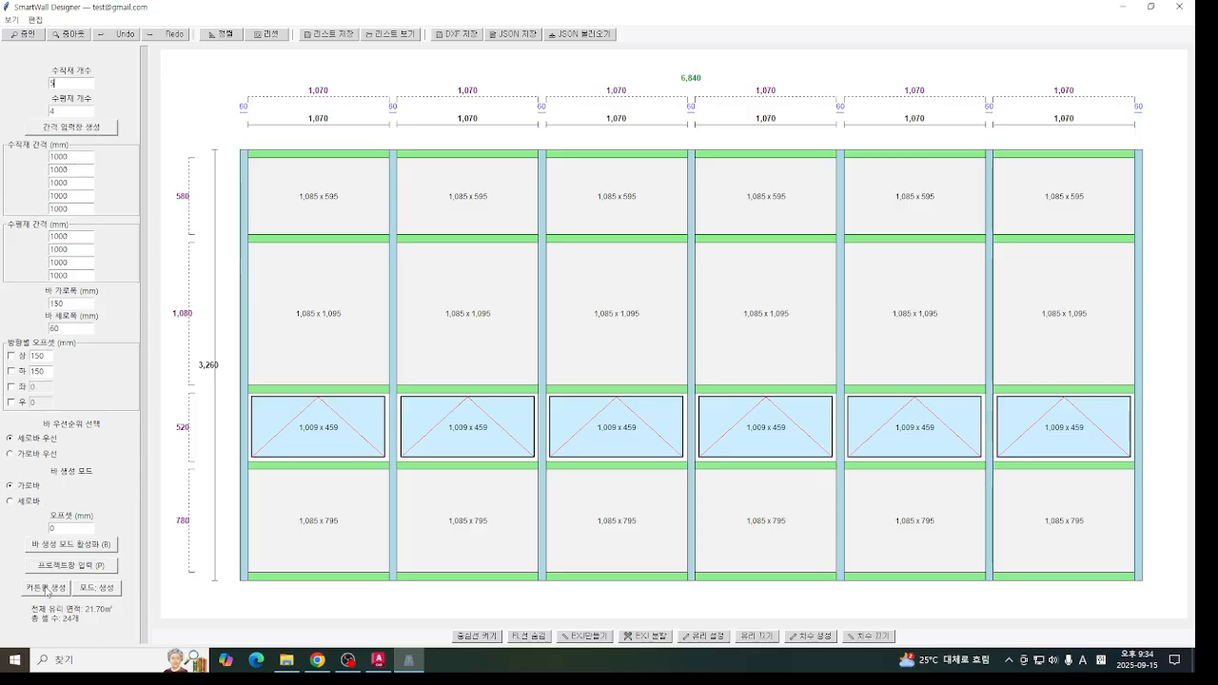
pyautogui.click(30, 587)
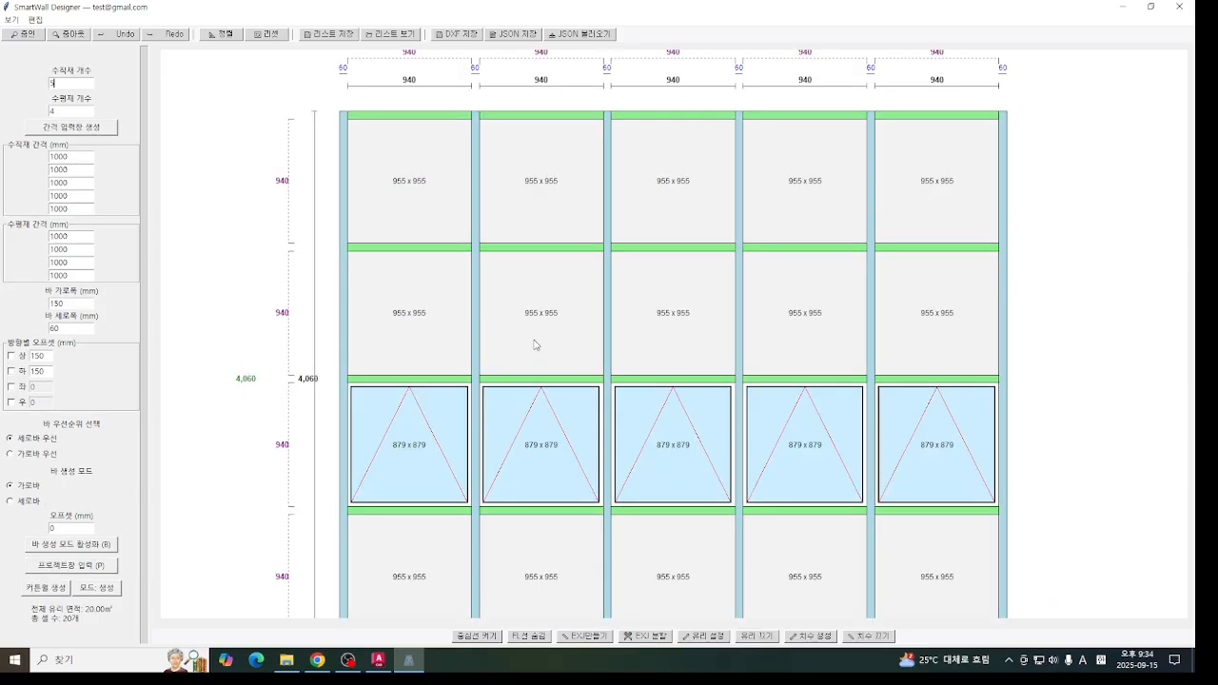
pyautogui.moveTo(534, 340); pyautogui.dragTo(519, 329, button='middle')
# - Set all five vertical member spacings to 1128 mm
pyautogui.moveTo(82, 160); pyautogui.dragTo(50, 156)
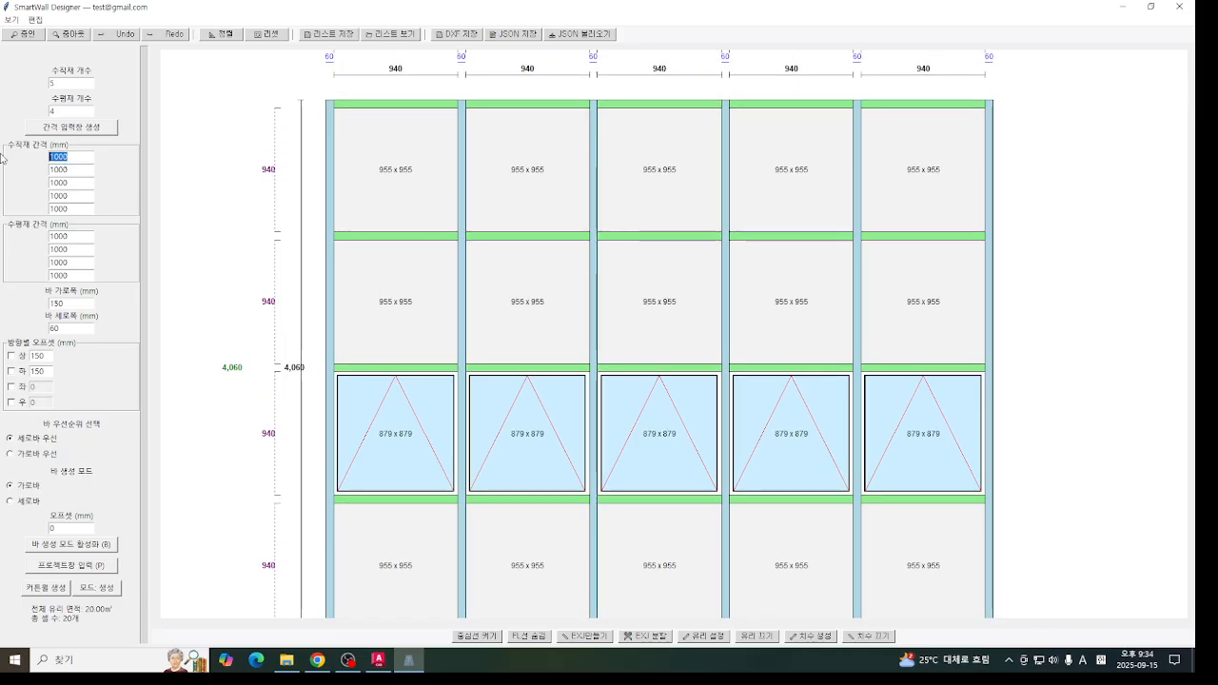
pyautogui.write('1128')
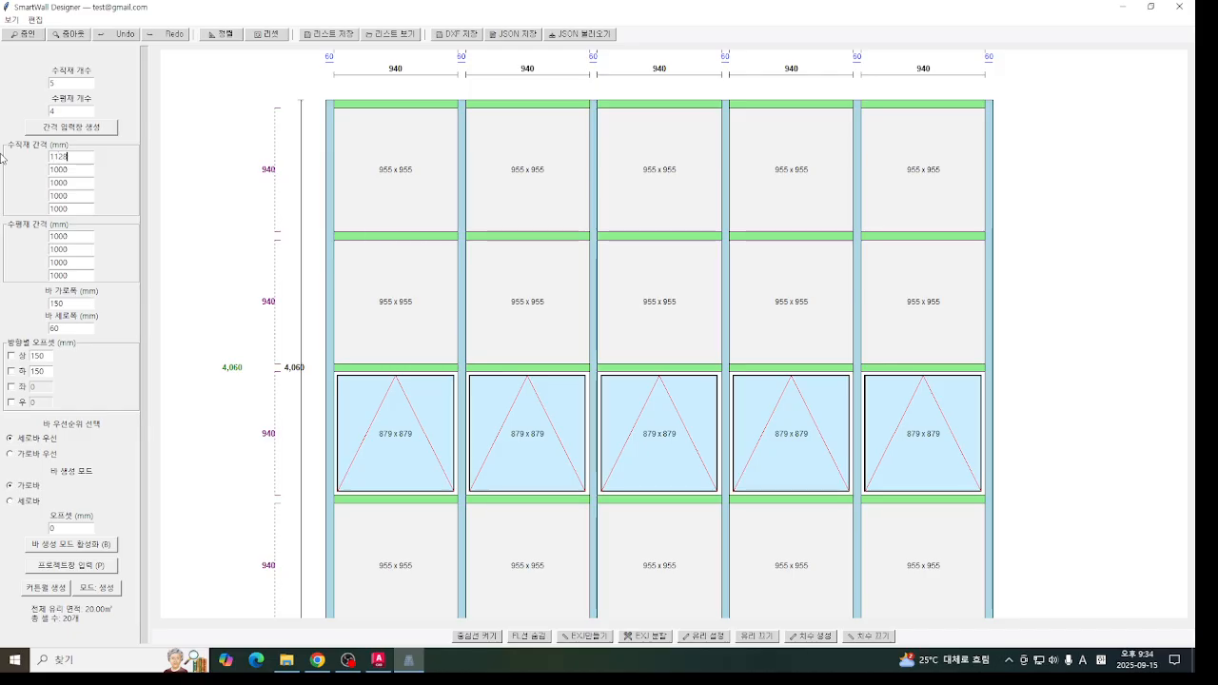
pyautogui.press('Tab')
pyautogui.write('1128')
pyautogui.press('Tab')
pyautogui.write('11258')
pyautogui.press('Tab')
pyautogui.write('11')
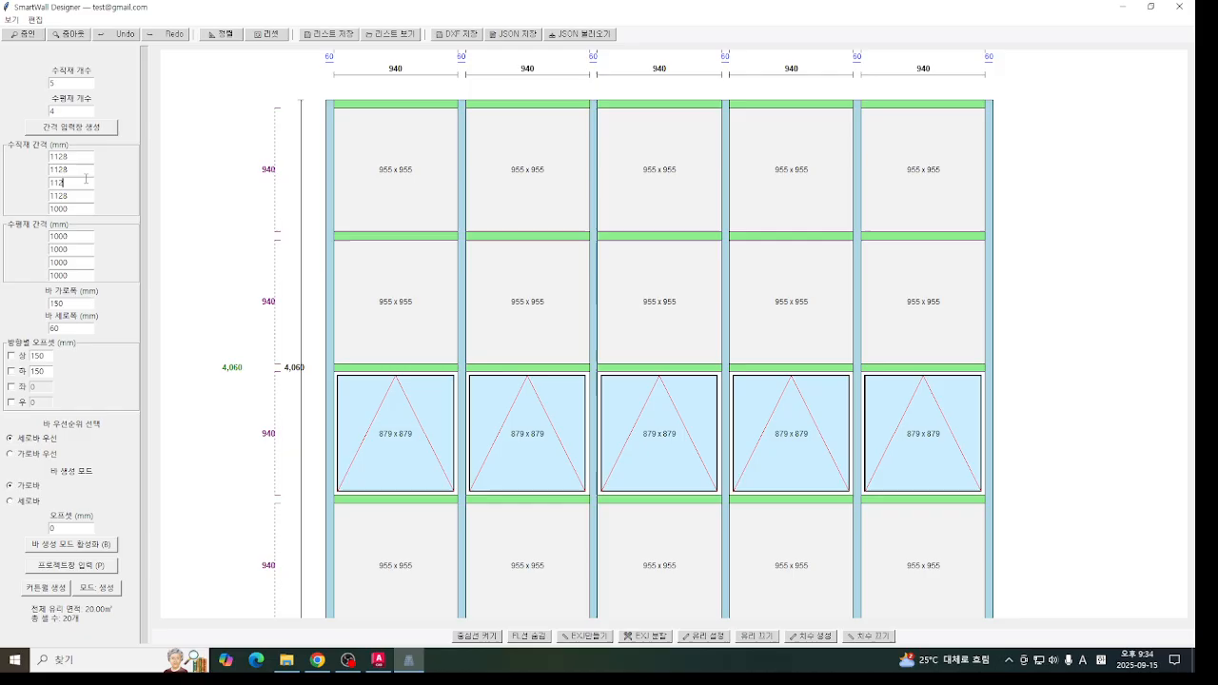
pyautogui.press('Left')
pyautogui.press('BackSpace')
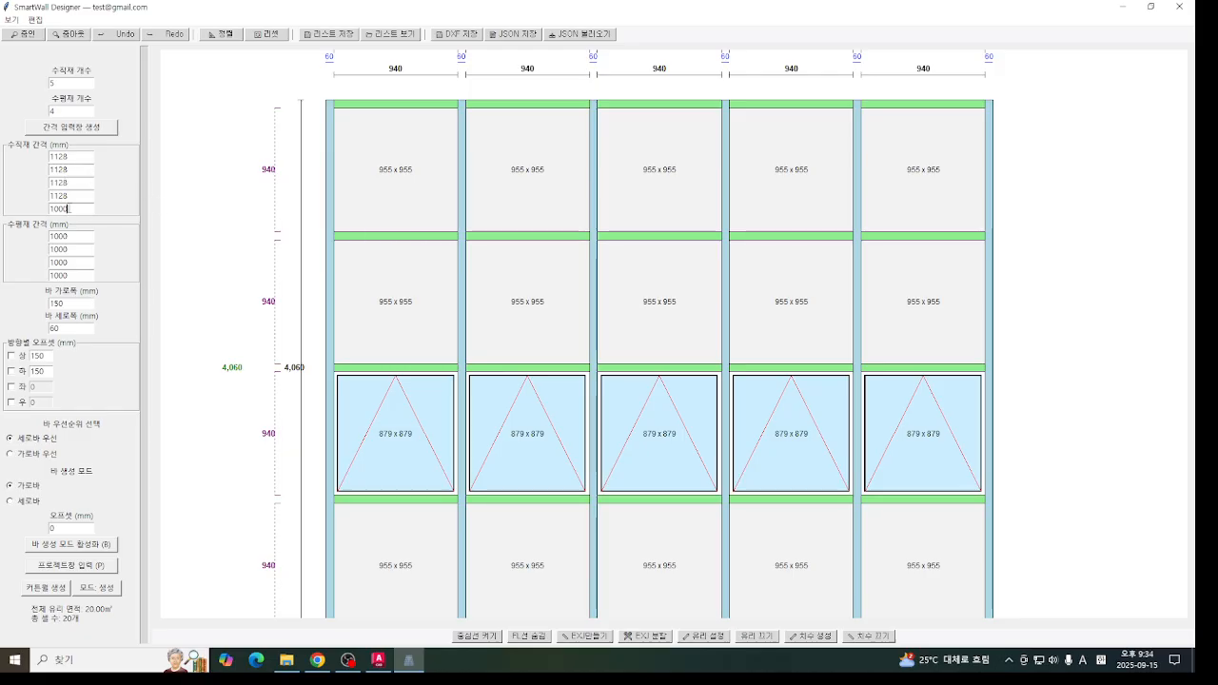
pyautogui.press('Tab')
pyautogui.press('Tab')
pyautogui.write('1128')
pyautogui.press('Tab')
# - Set the four horizontal member spacings to 640, 1140, 580 and 840 mm
pyautogui.write('64')
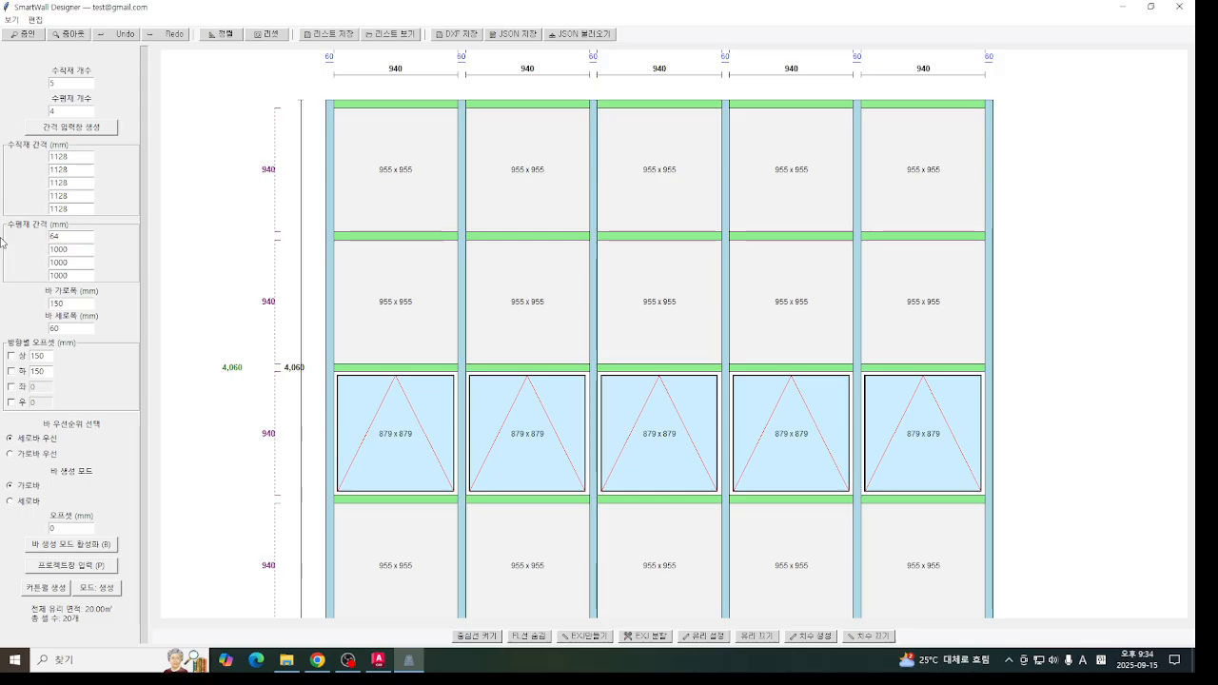
pyautogui.write('0')
pyautogui.press('Tab')
pyautogui.write('1140')
pyautogui.press('Tab')
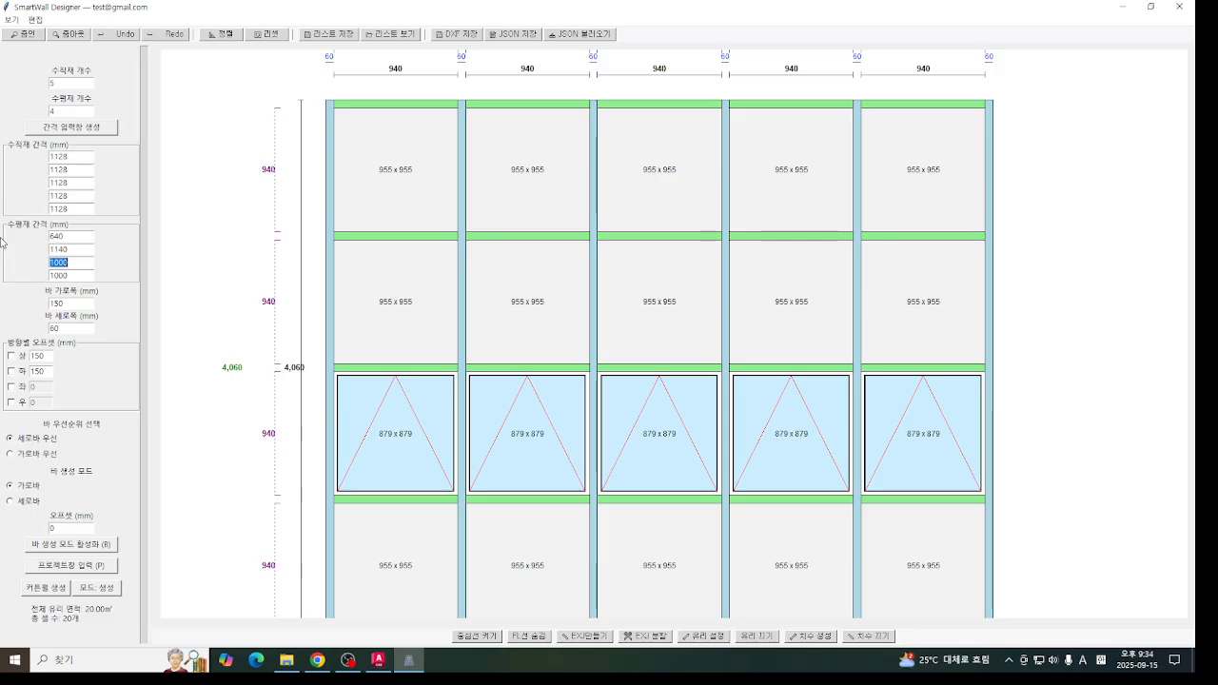
pyautogui.write('580')
pyautogui.press('Tab')
pyautogui.write('8')
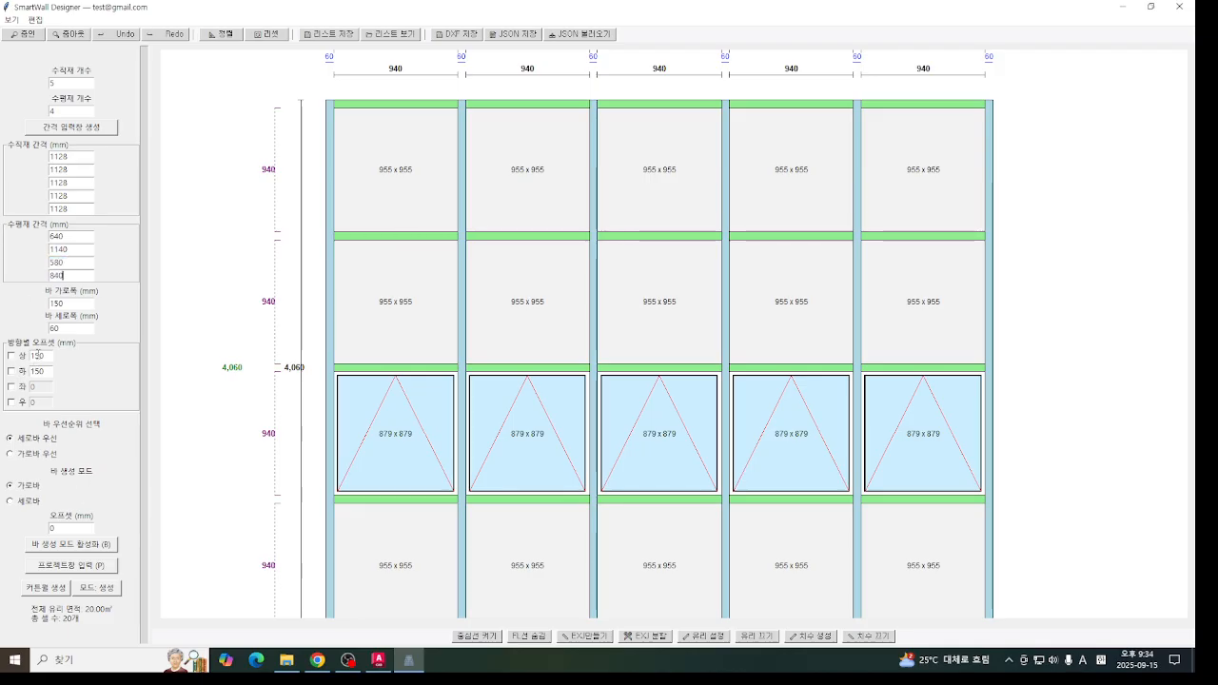
# - Clear the top and bottom offset values and regenerate the curtain wall with the new spacings
pyautogui.doubleClick(40, 355)
pyautogui.press('BackSpace')
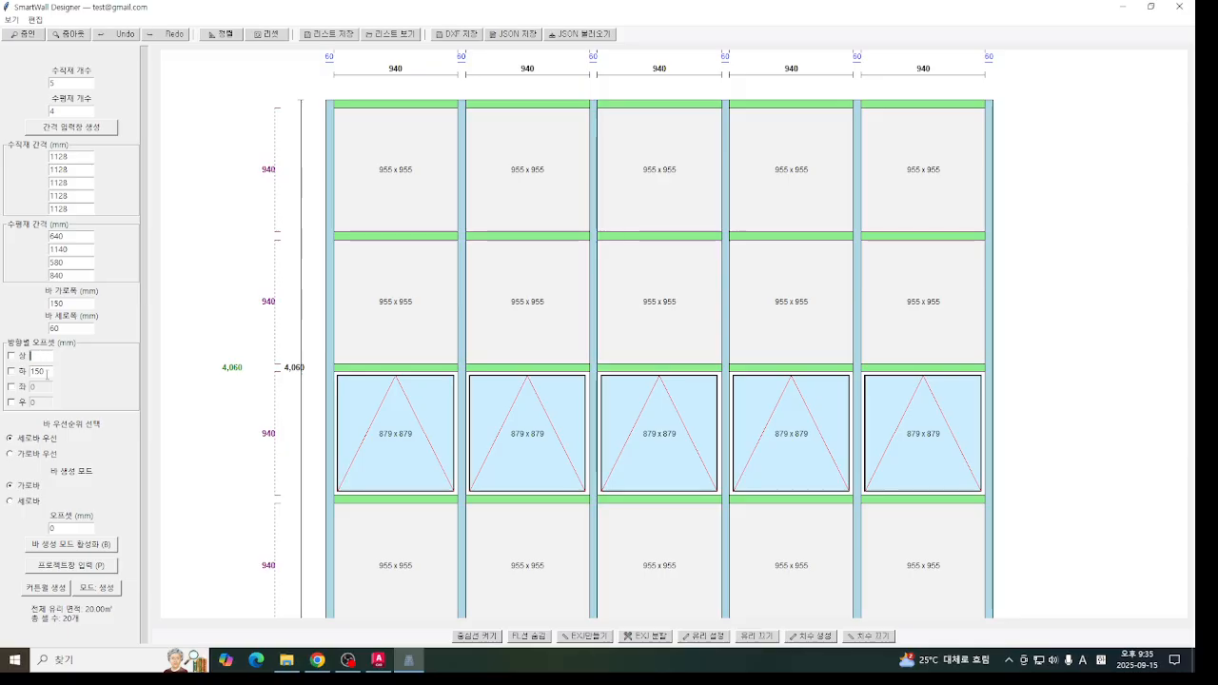
pyautogui.doubleClick(40, 371)
pyautogui.press('BackSpace')
pyautogui.click(59, 587)
pyautogui.scroll(-2, 547, 330)
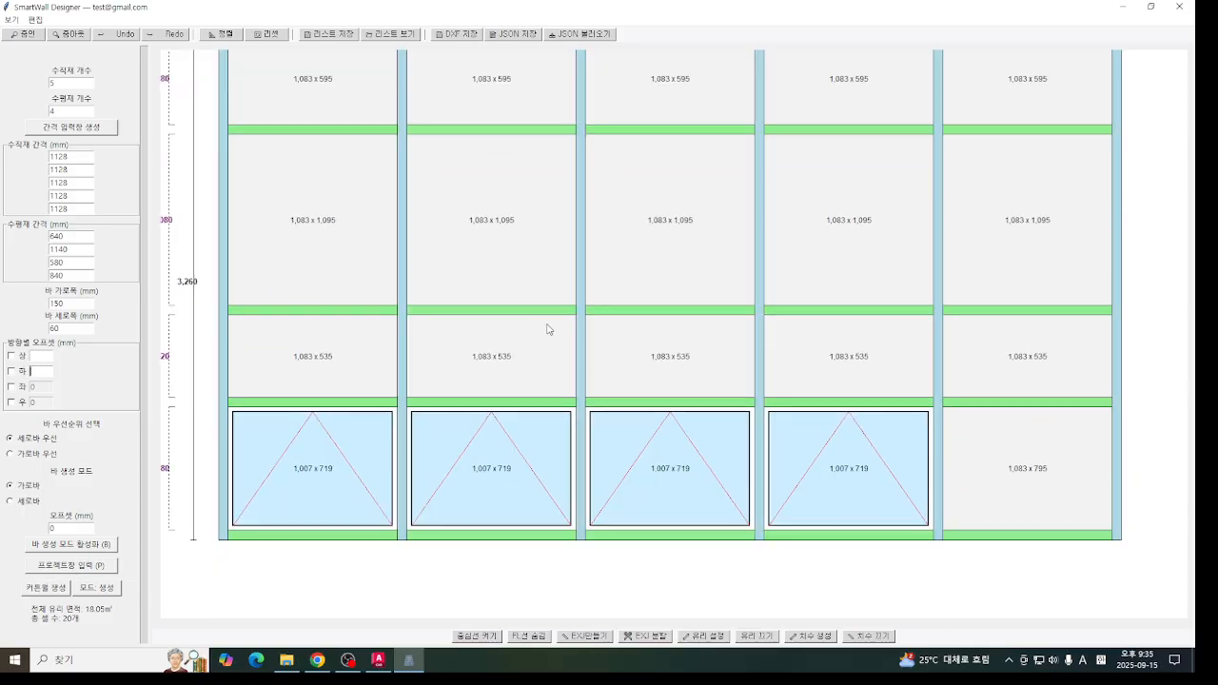
pyautogui.scroll(3, 548, 329)
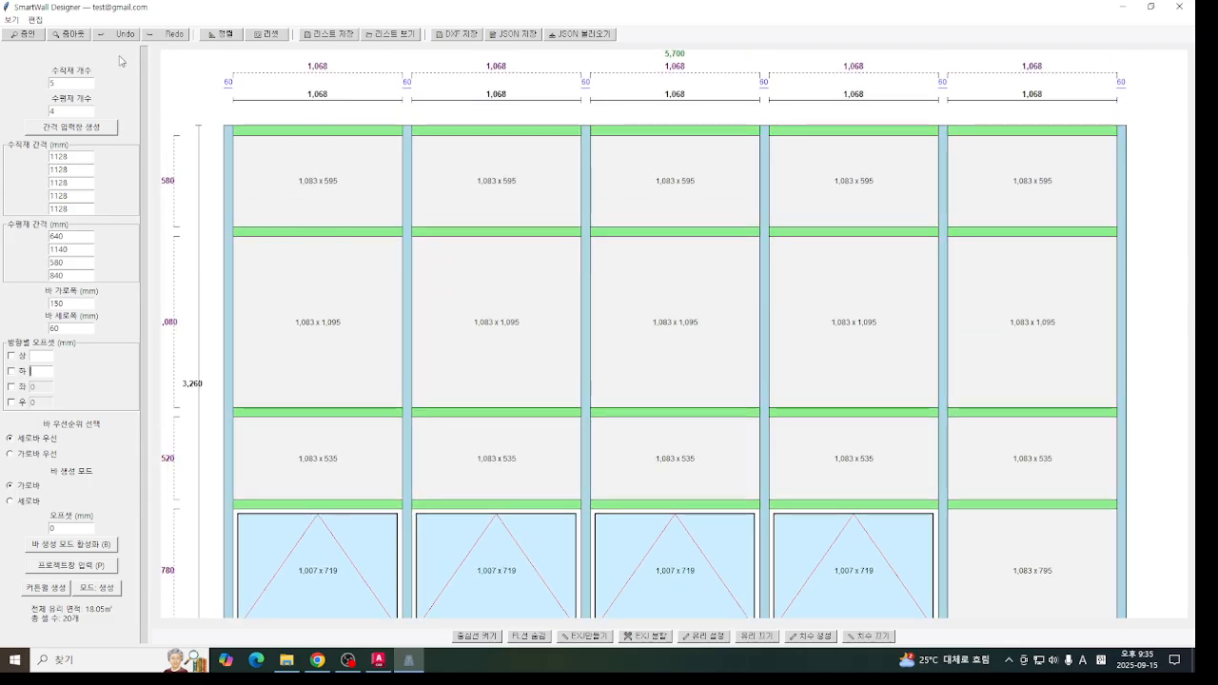
pyautogui.click(66, 33)
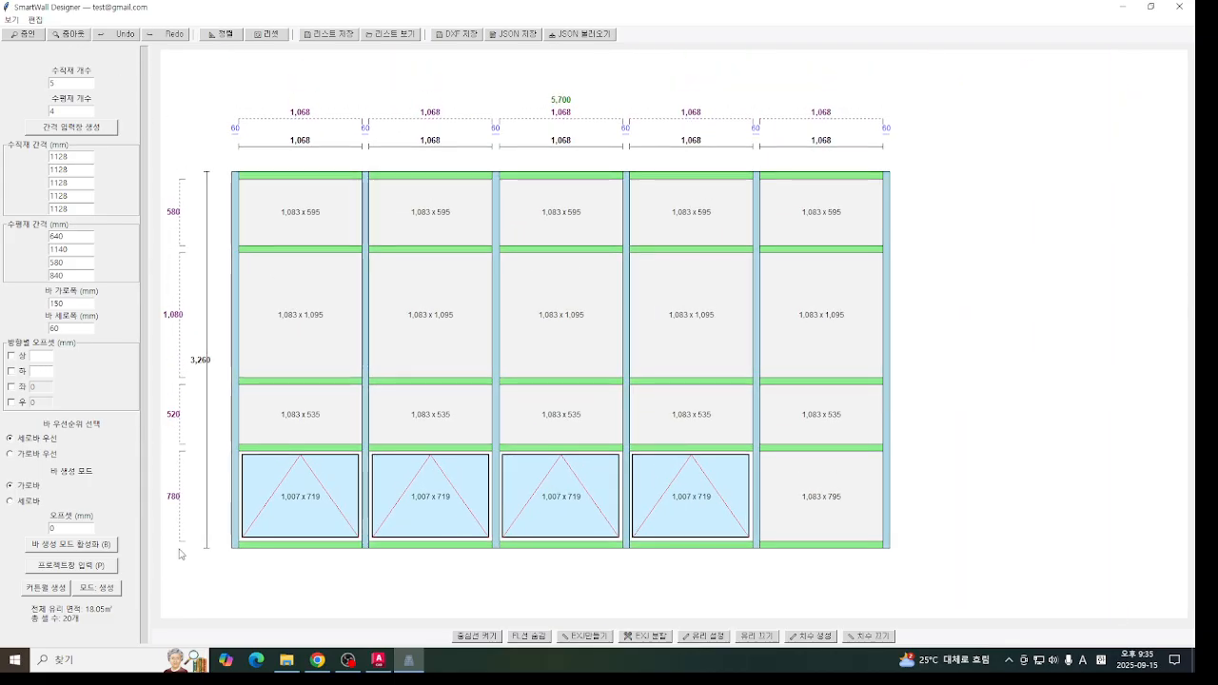
# - Enter project window mode and delete the four project windows in the bottom row of the curtain wall
pyautogui.click(95, 565)
pyautogui.click(197, 237)
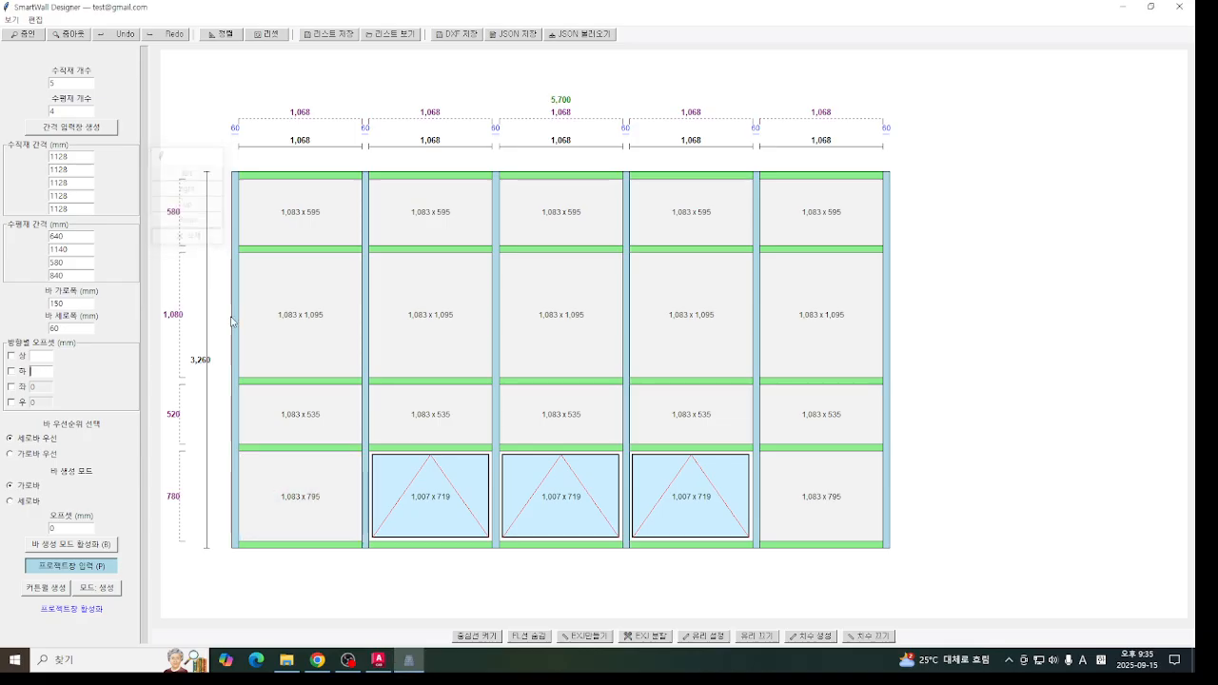
pyautogui.click(407, 476)
pyautogui.click(64, 109)
pyautogui.click(529, 463)
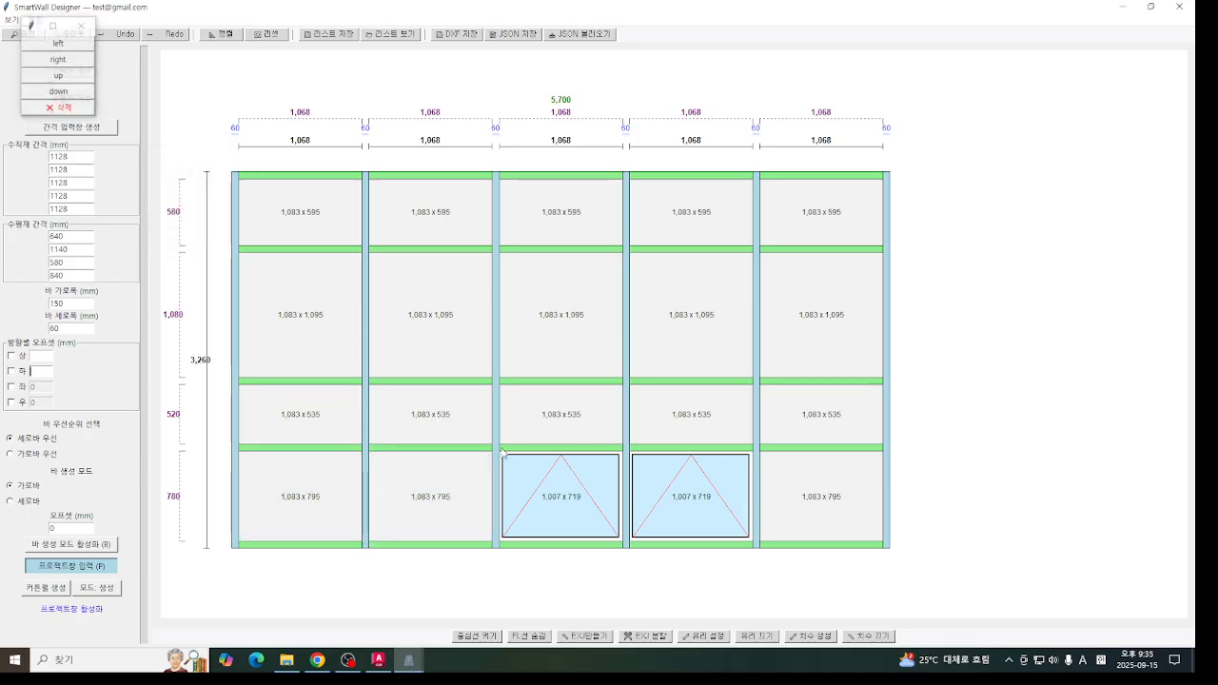
pyautogui.click(86, 110)
pyautogui.click(673, 464)
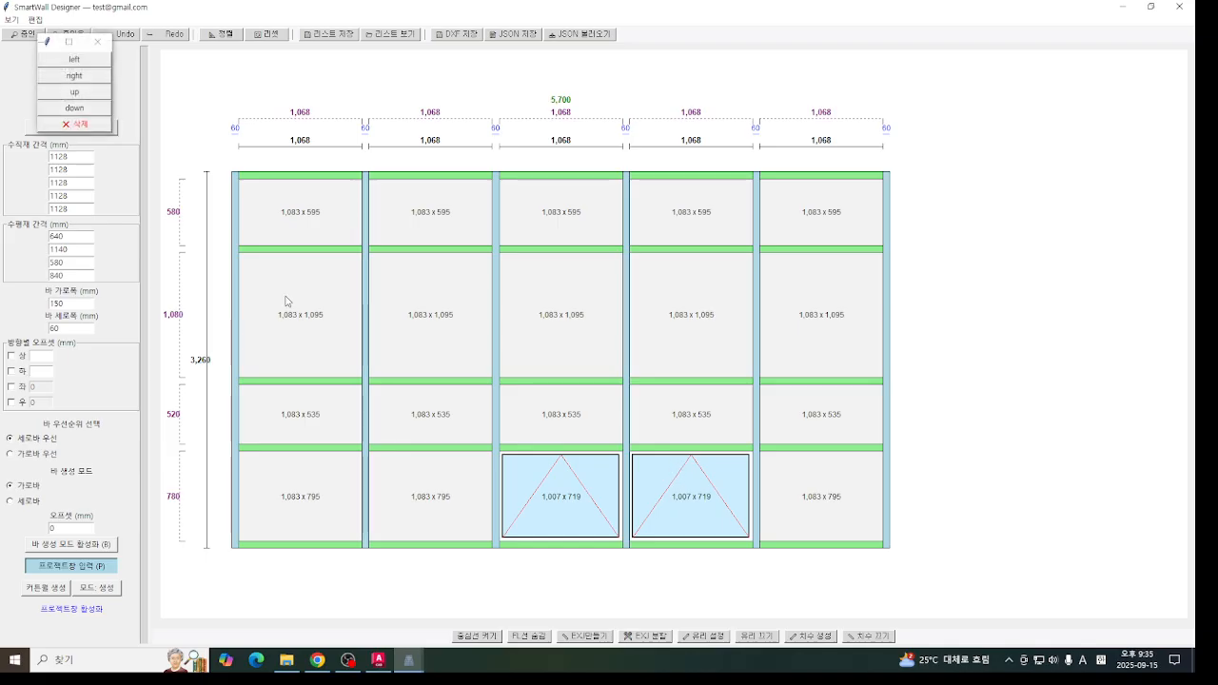
pyautogui.click(75, 124)
pyautogui.click(102, 144)
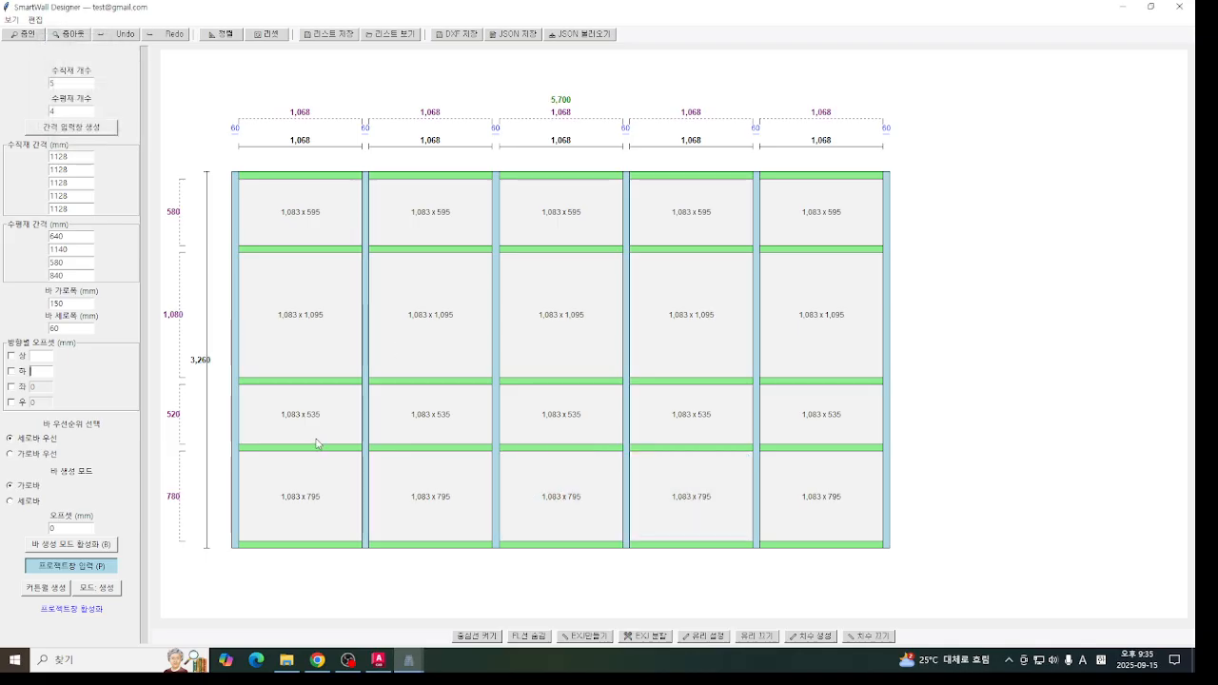
# - Add project windows with the up direction to all five cells of the second row from the bottom, and leave project window mode
pyautogui.click(315, 440)
pyautogui.click(104, 128)
pyautogui.click(443, 414)
pyautogui.click(122, 143)
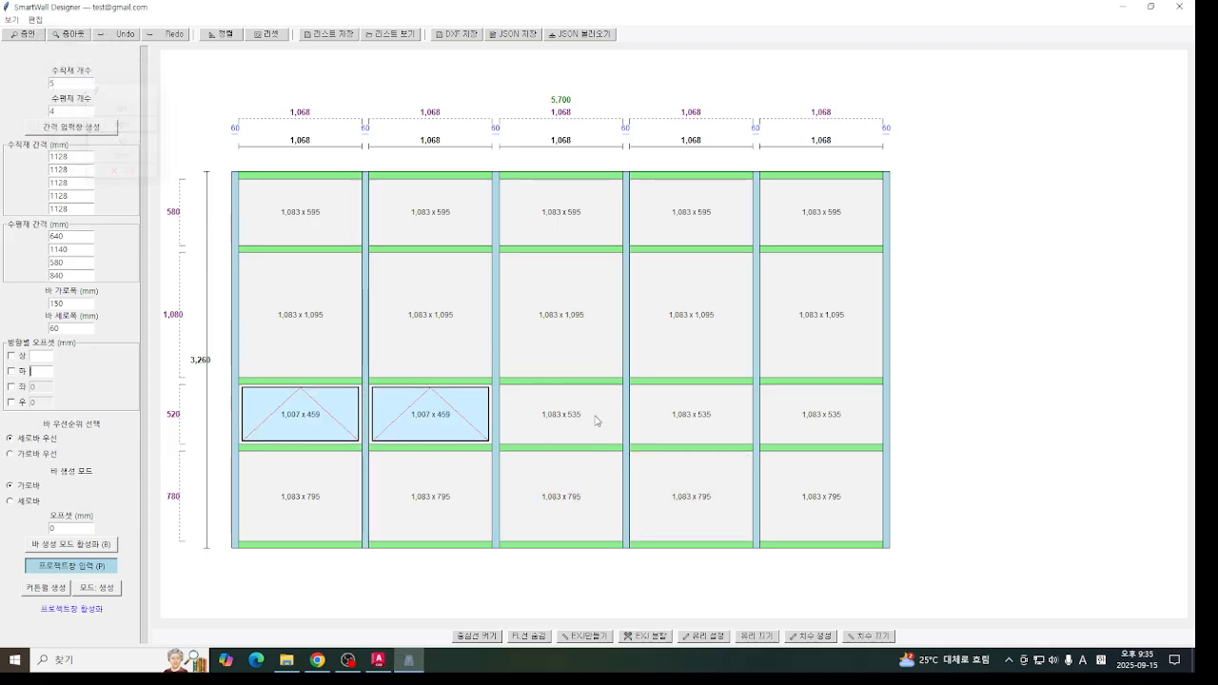
pyautogui.click(597, 425)
pyautogui.click(140, 156)
pyautogui.click(688, 429)
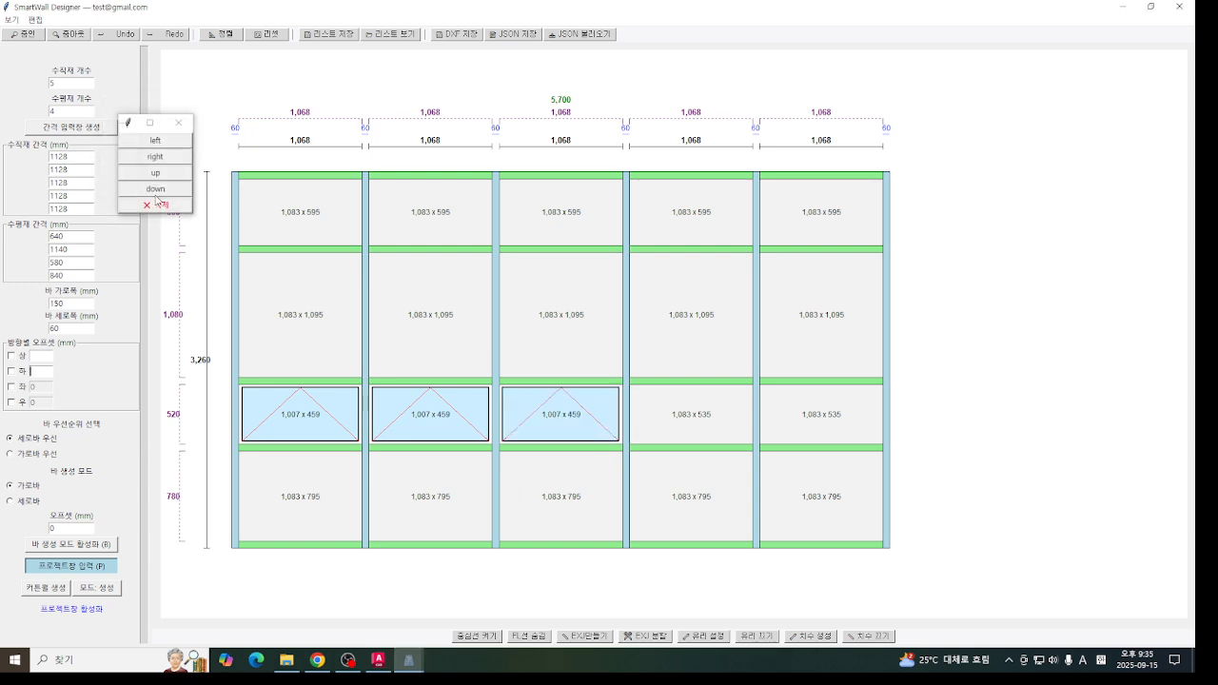
pyautogui.click(168, 177)
pyautogui.click(836, 417)
pyautogui.click(171, 189)
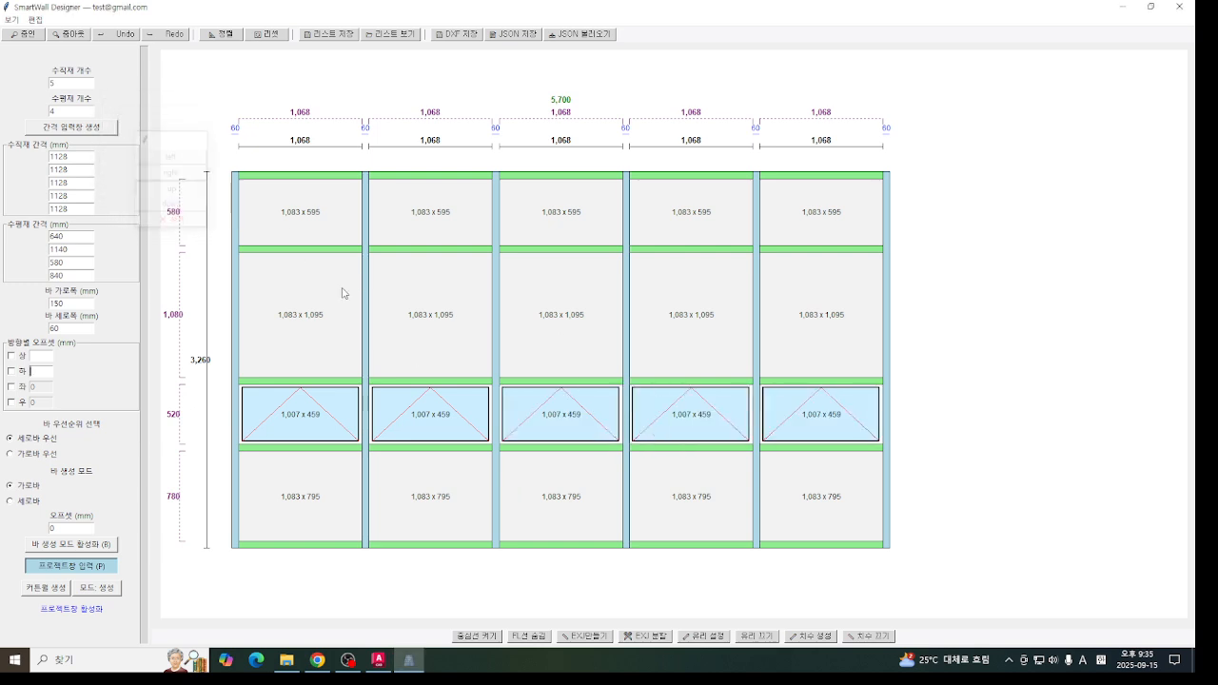
pyautogui.press('p')
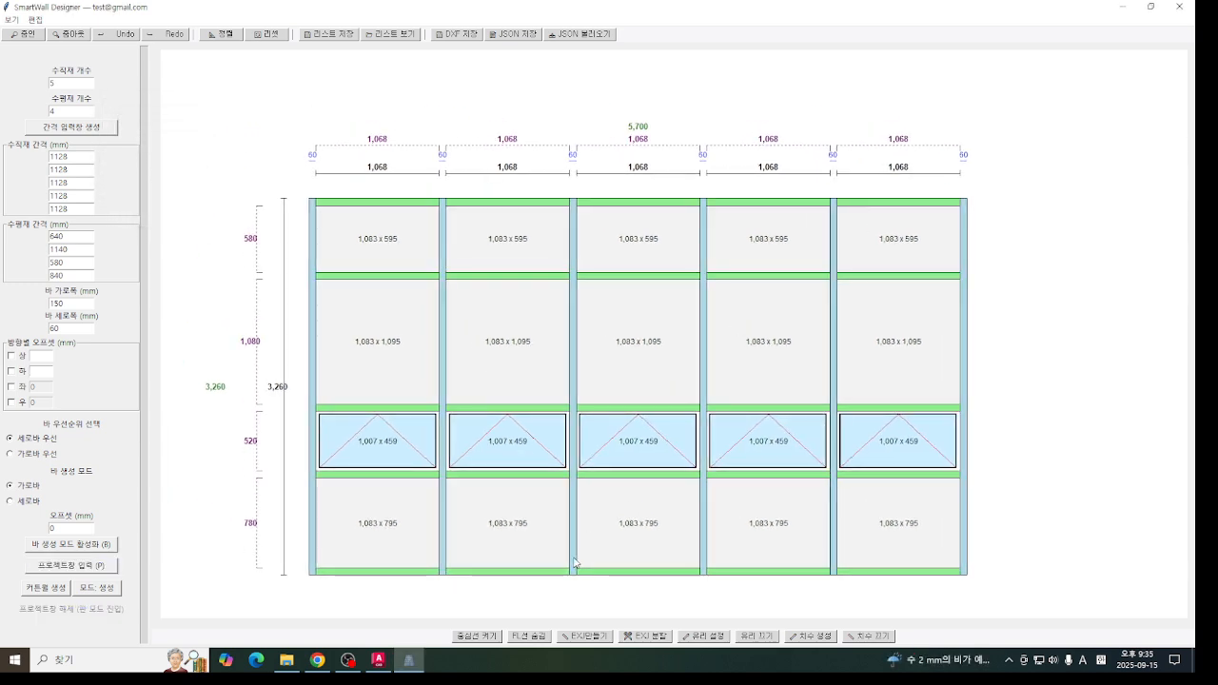
# - Check the 12/AW quantity in AutoCAD, and save the curtain wall to SmartWall Designer's list as AW-12 with a set quantity of 2
pyautogui.click(377, 660)
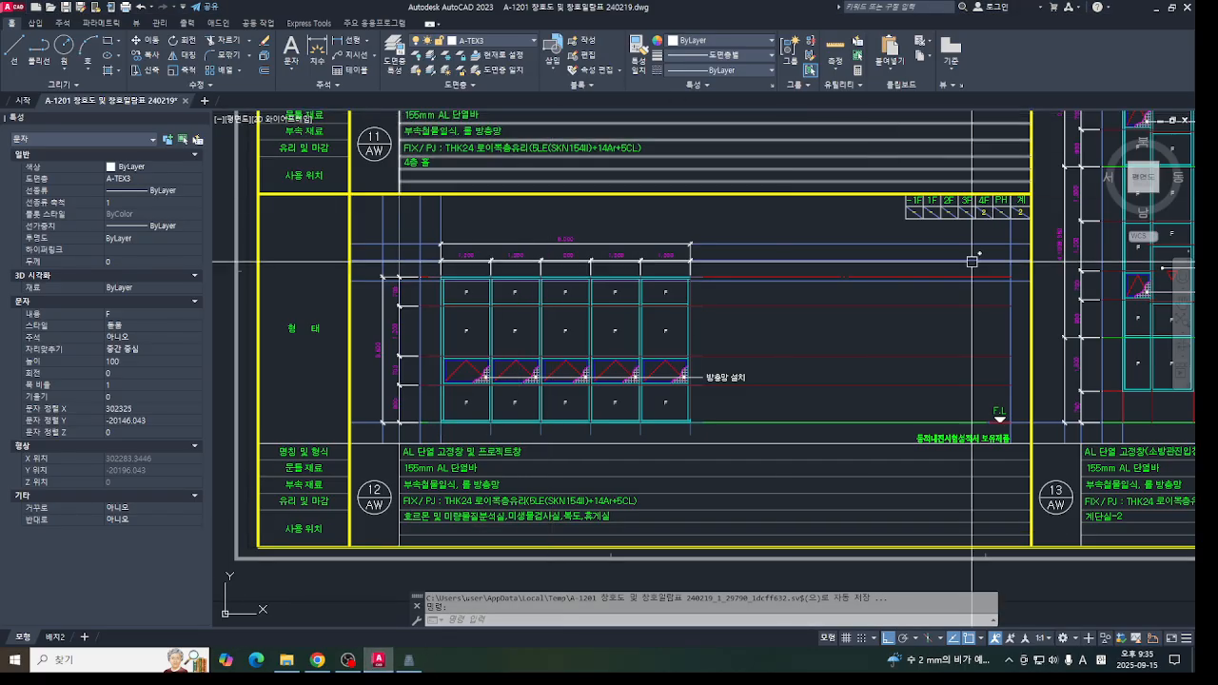
pyautogui.click(408, 660)
pyautogui.click(328, 34)
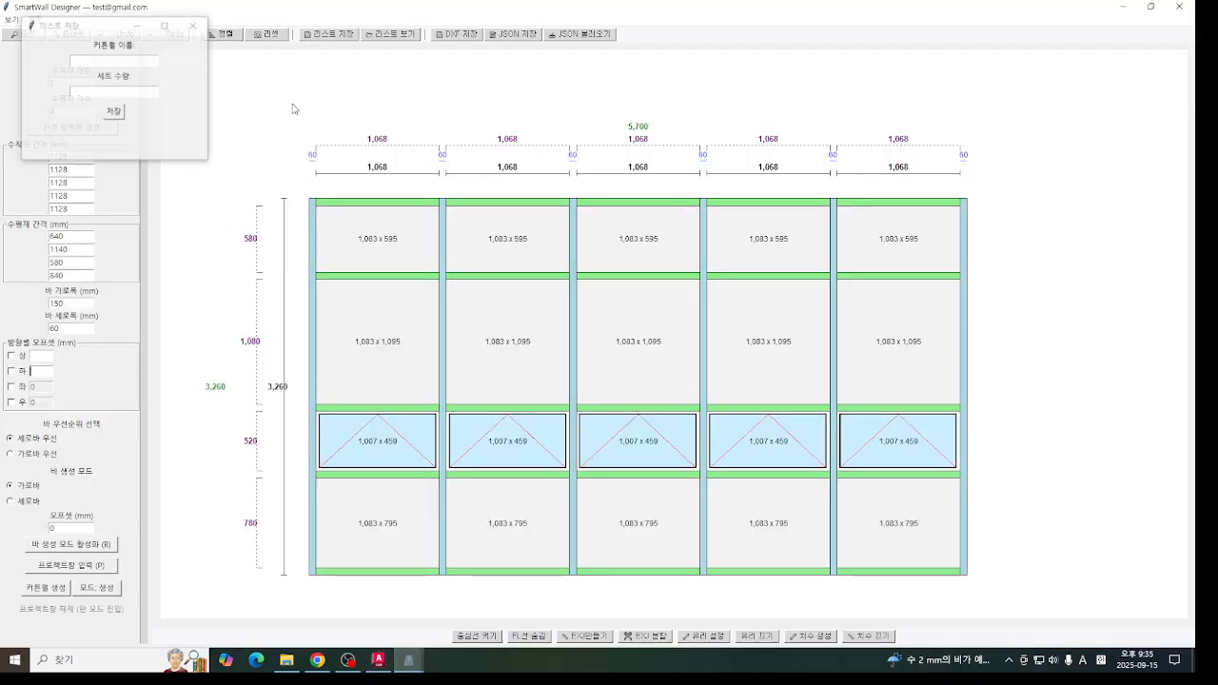
pyautogui.click(77, 62)
pyautogui.write('AW-12')
pyautogui.press('Tab')
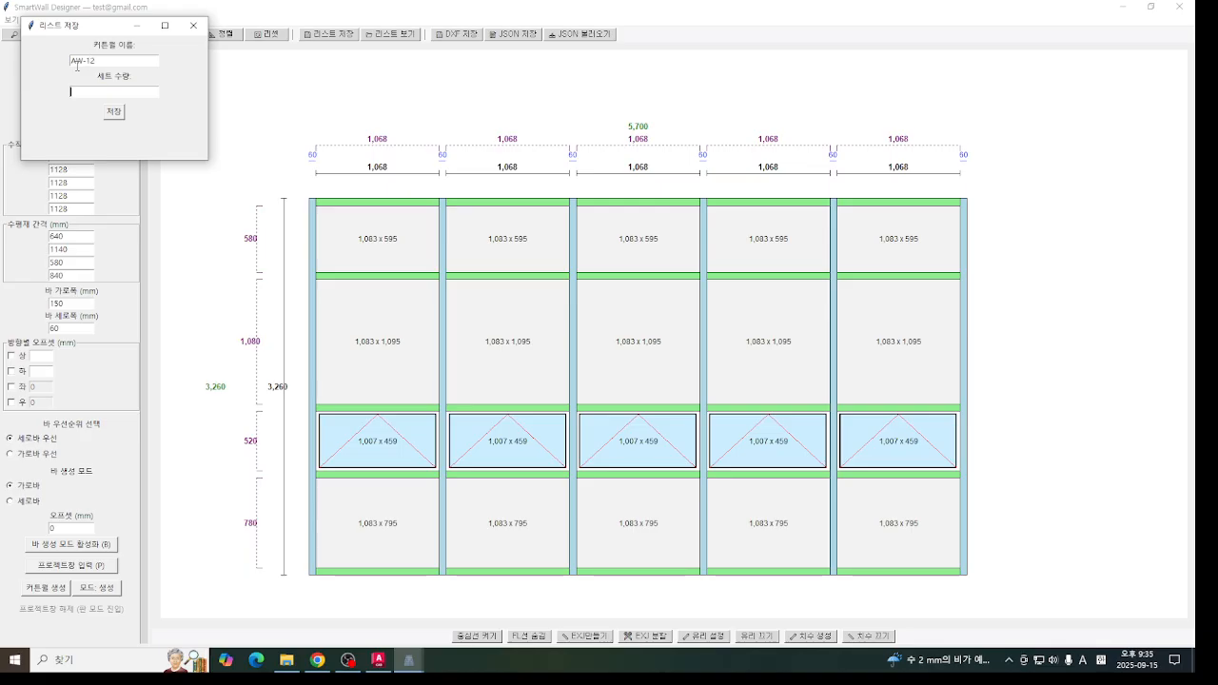
pyautogui.write('2')
pyautogui.click(114, 114)
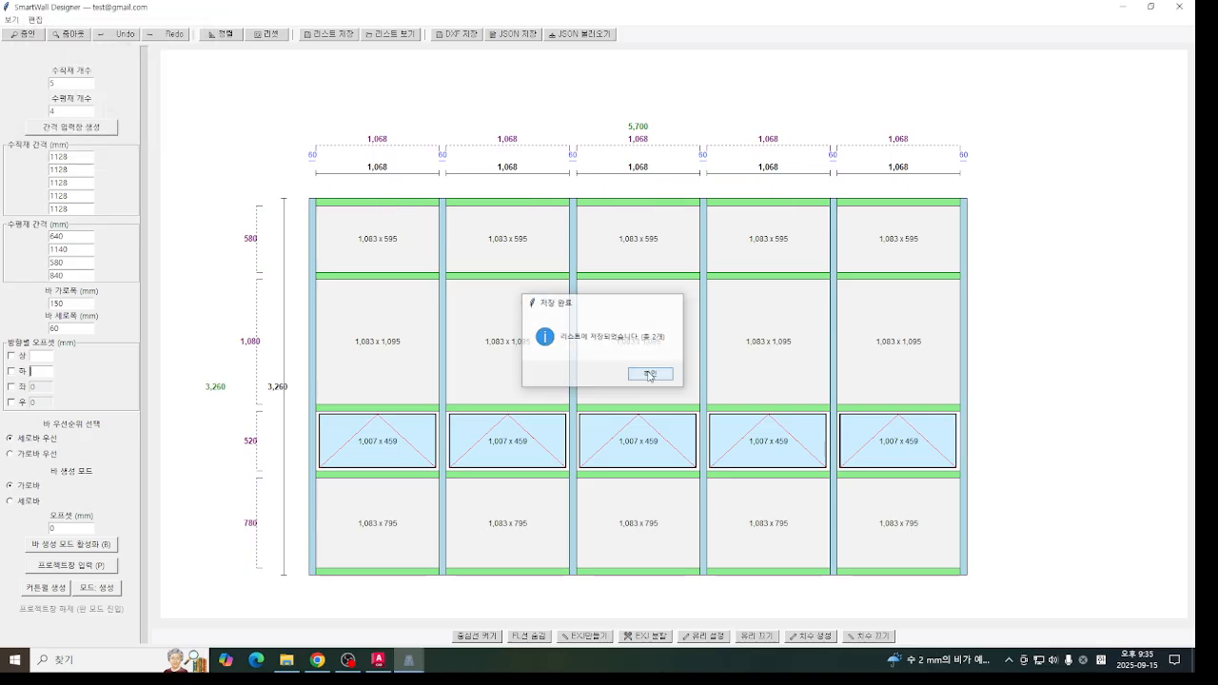
pyautogui.click(650, 375)
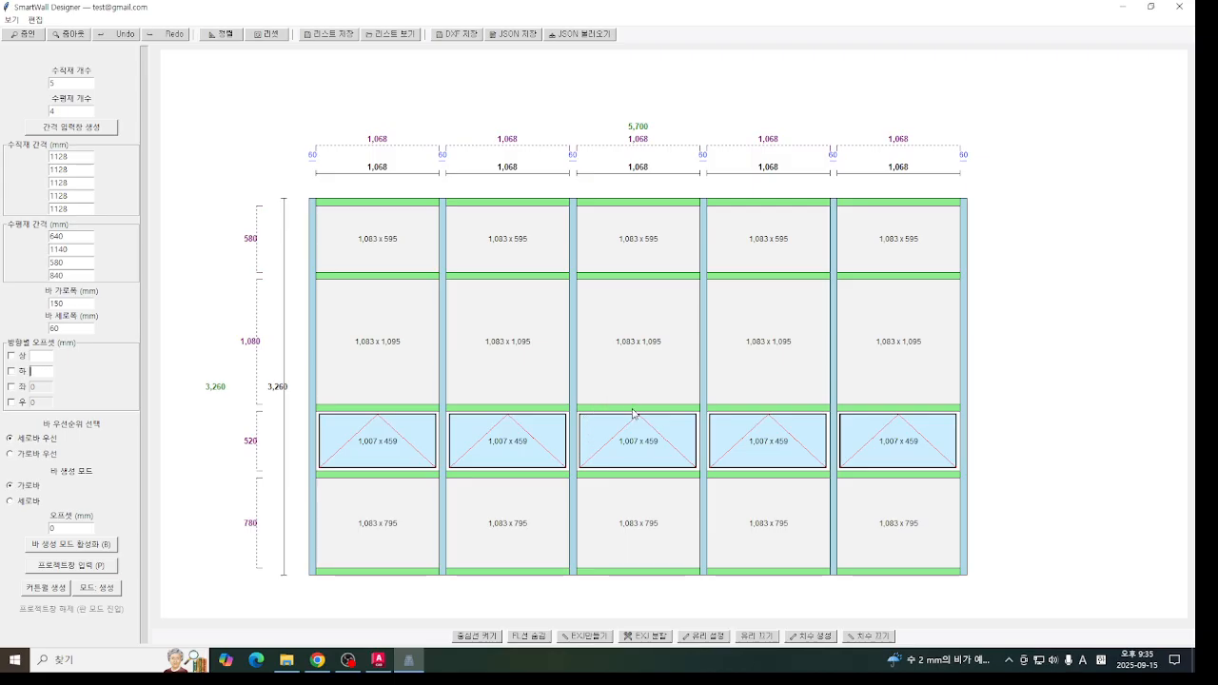
# - Open the saved list and show the bar and glass materials for AW-11 and for all saved curtain walls
pyautogui.click(400, 35)
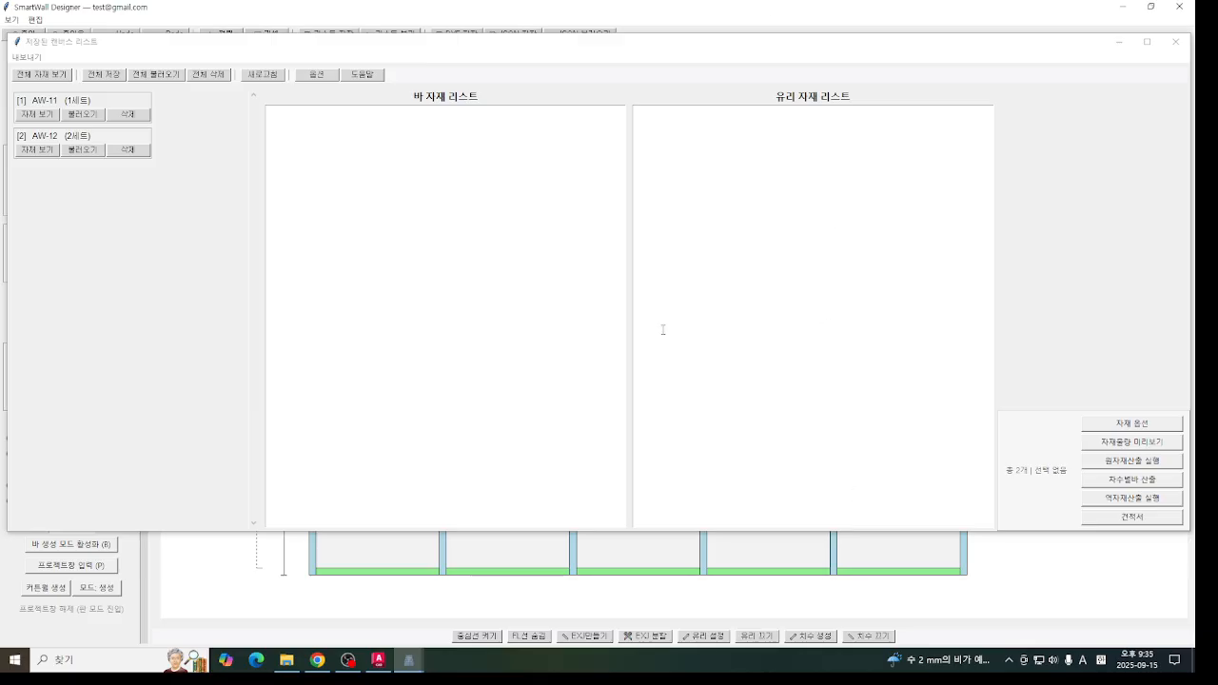
pyautogui.click(36, 114)
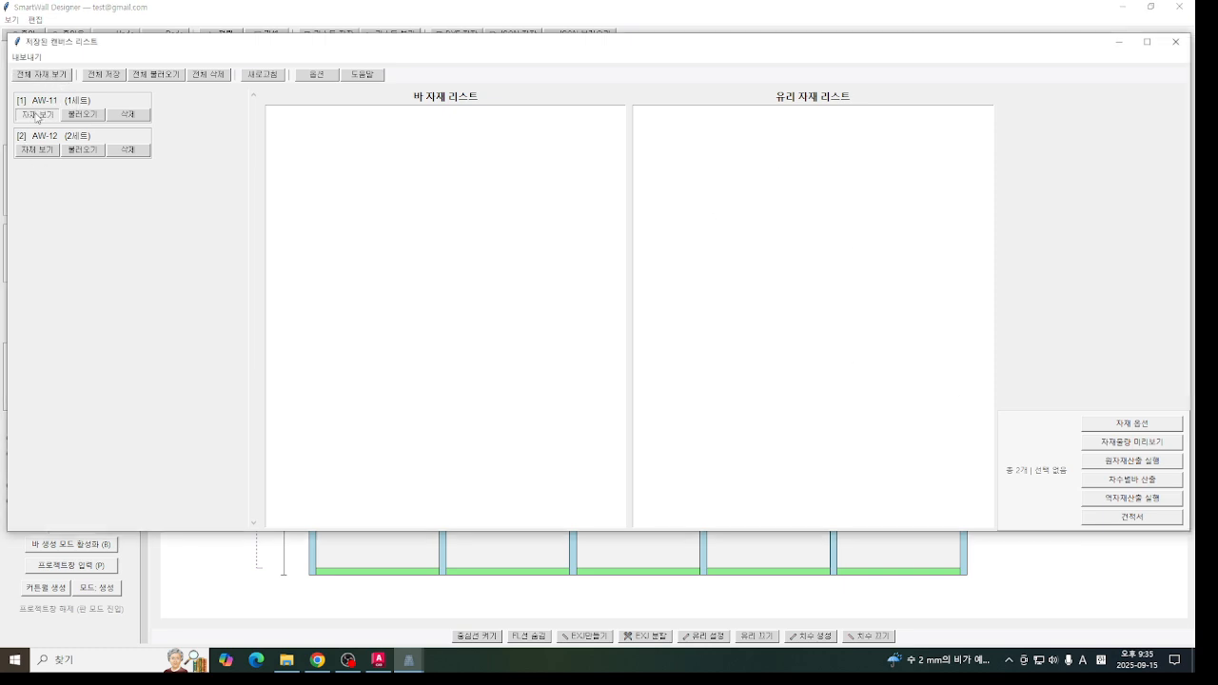
pyautogui.click(42, 76)
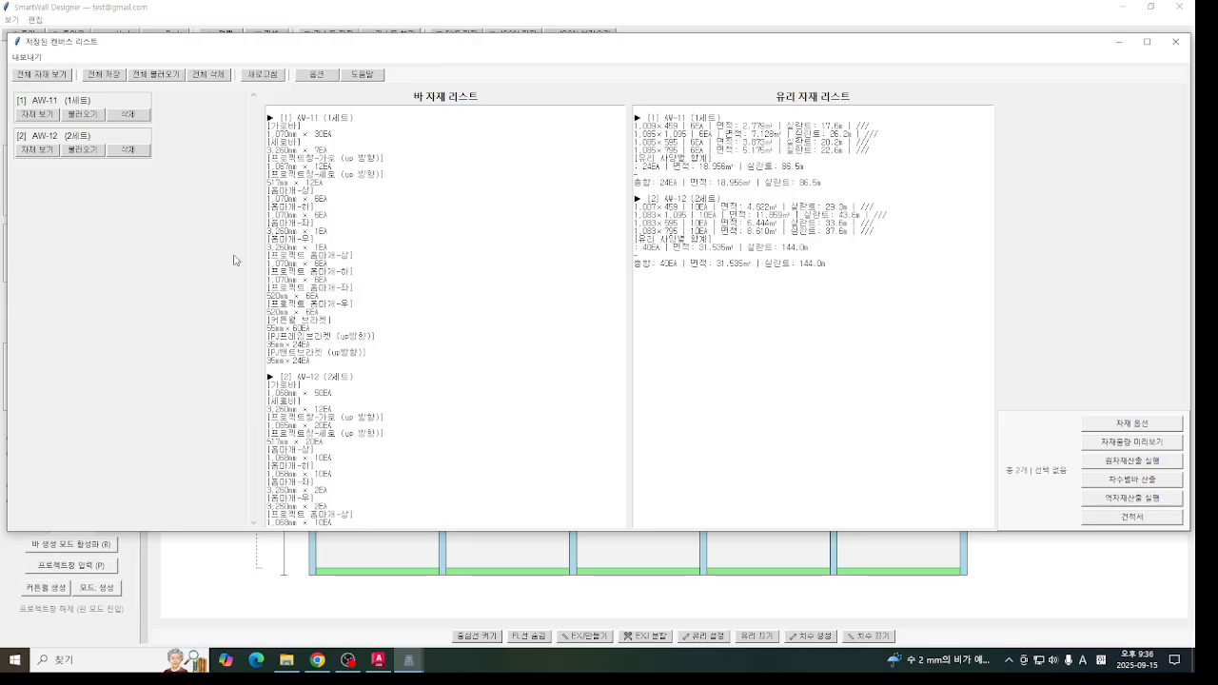
# - Load the full list from 반려동물암센터 신축공사.json in the inner 충북대학교 반려동물암센터 기본도면 folder under Downloads
pyautogui.click(153, 80)
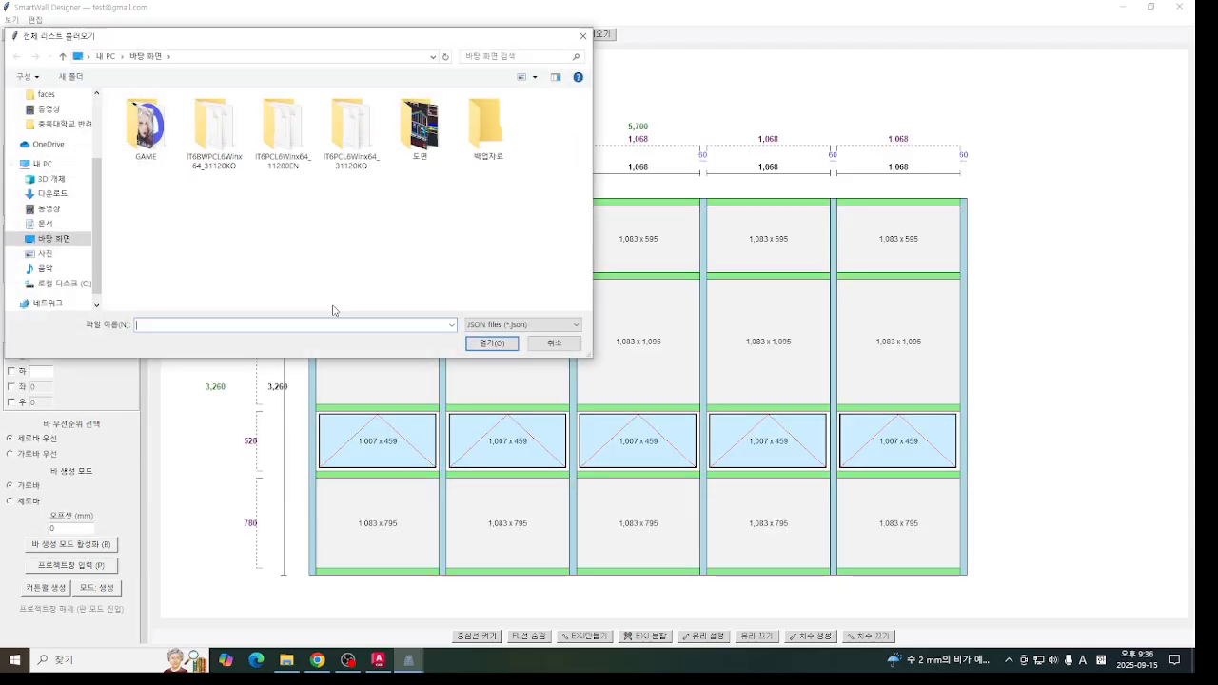
pyautogui.scroll(2, 78, 168)
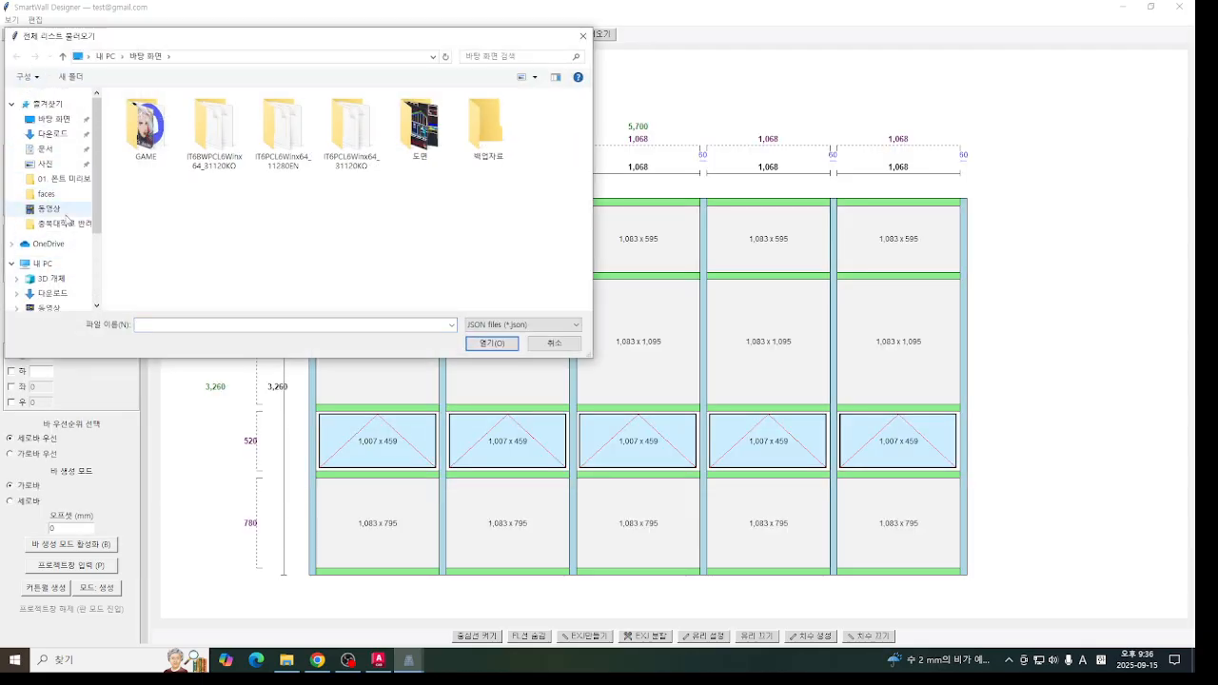
pyautogui.click(49, 134)
pyautogui.doubleClick(178, 137)
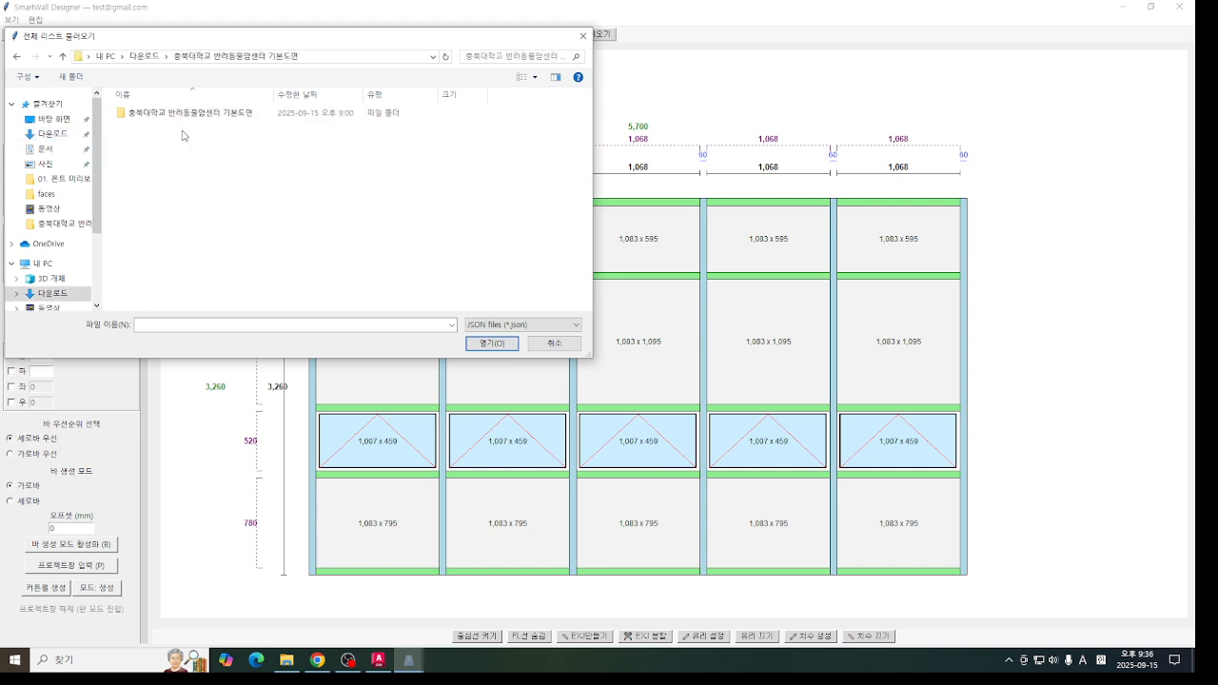
pyautogui.doubleClick(251, 116)
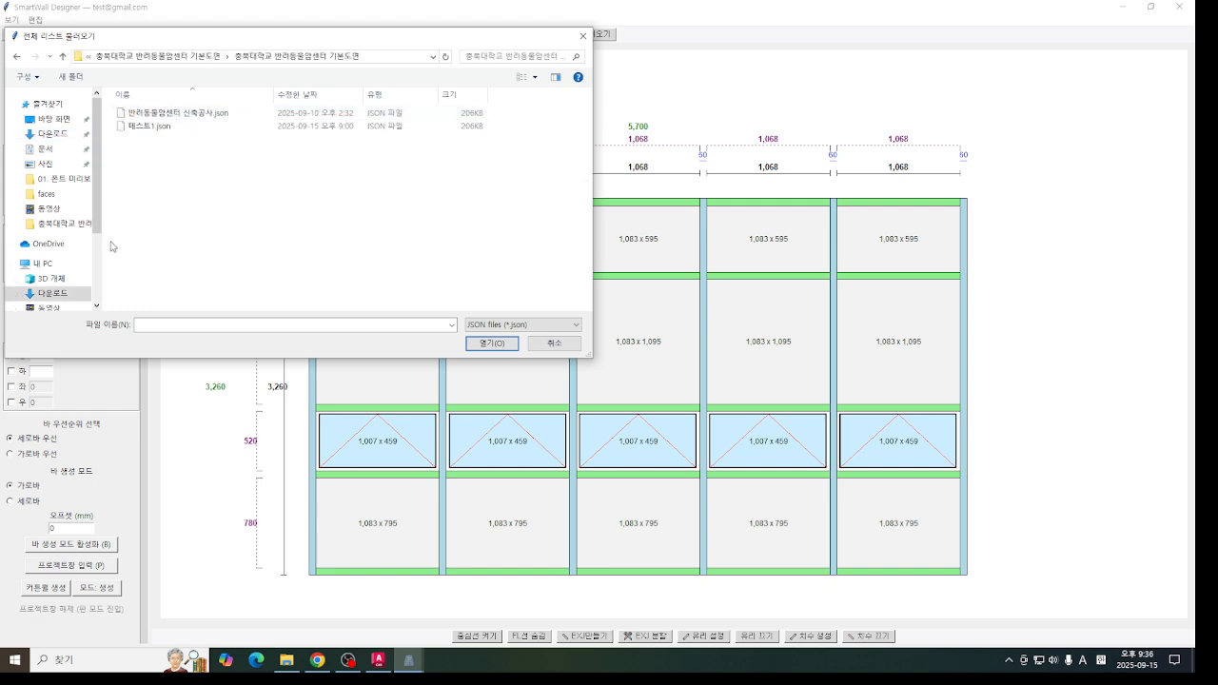
pyautogui.click(211, 113)
pyautogui.click(493, 341)
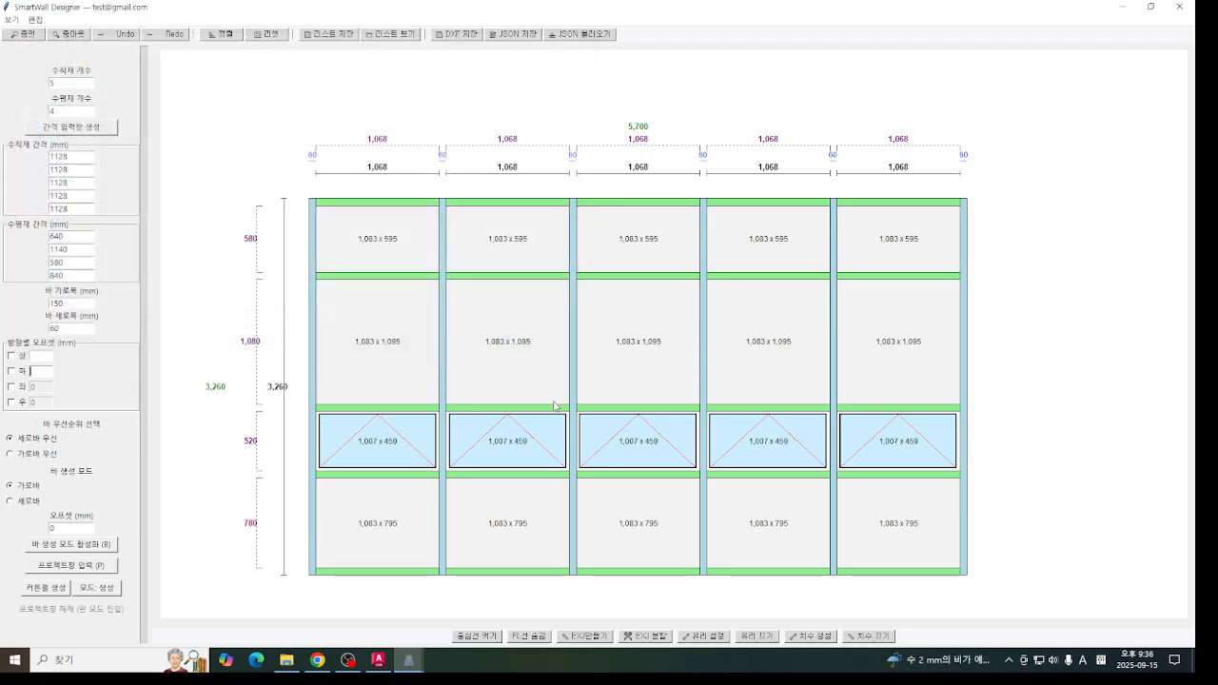
pyautogui.click(600, 374)
pyautogui.click(643, 374)
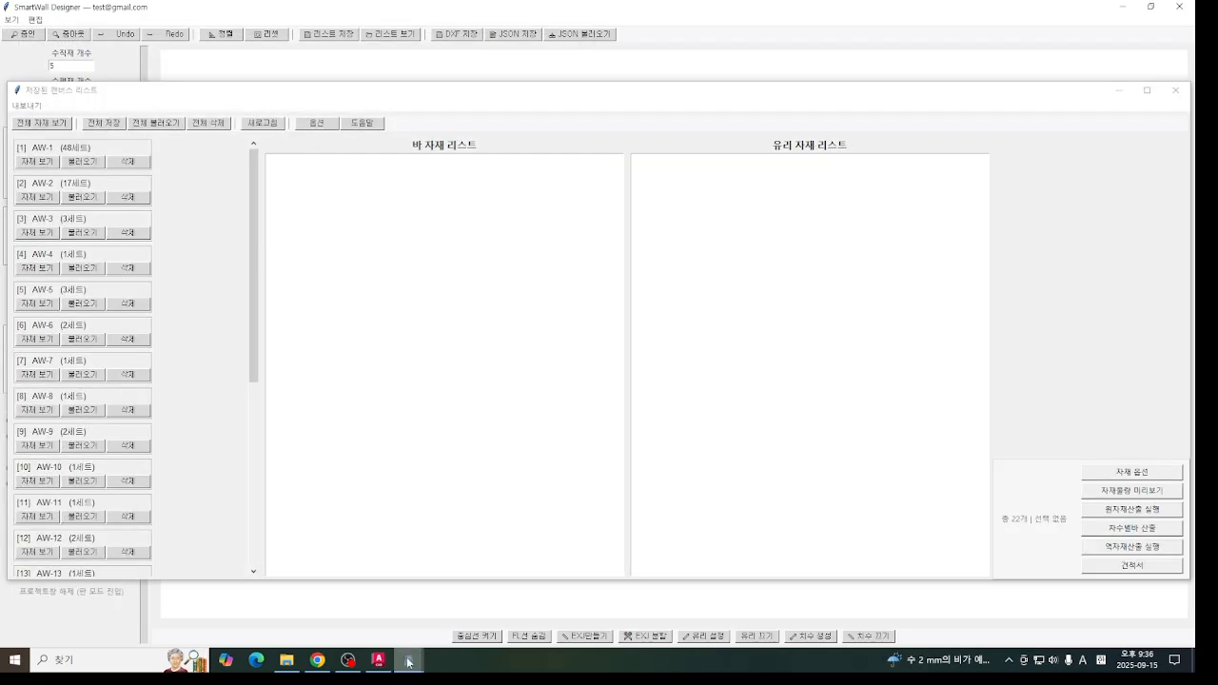
# - Compare the AW and AWD window schedule sheets in AutoCAD with the entries loaded in SmartWall Designer's saved list
pyautogui.click(378, 659)
pyautogui.scroll(-5, 888, 438)
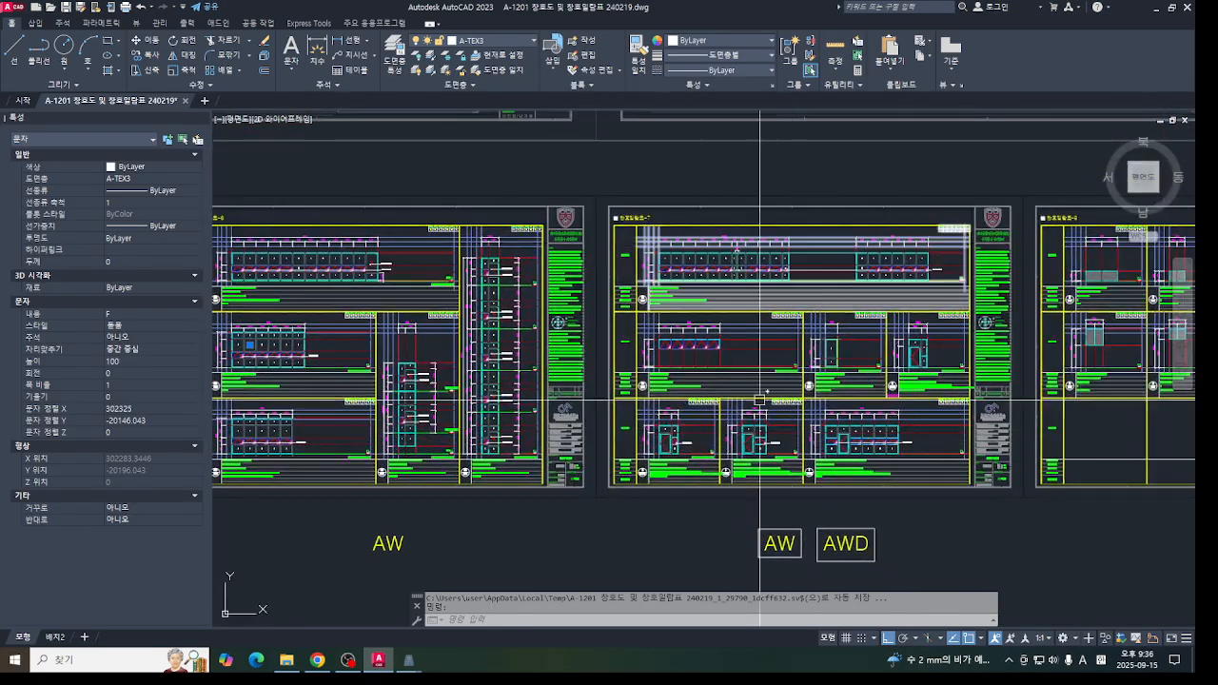
pyautogui.moveTo(759, 401); pyautogui.dragTo(894, 393, button='middle')
pyautogui.click(411, 660)
pyautogui.click(470, 628)
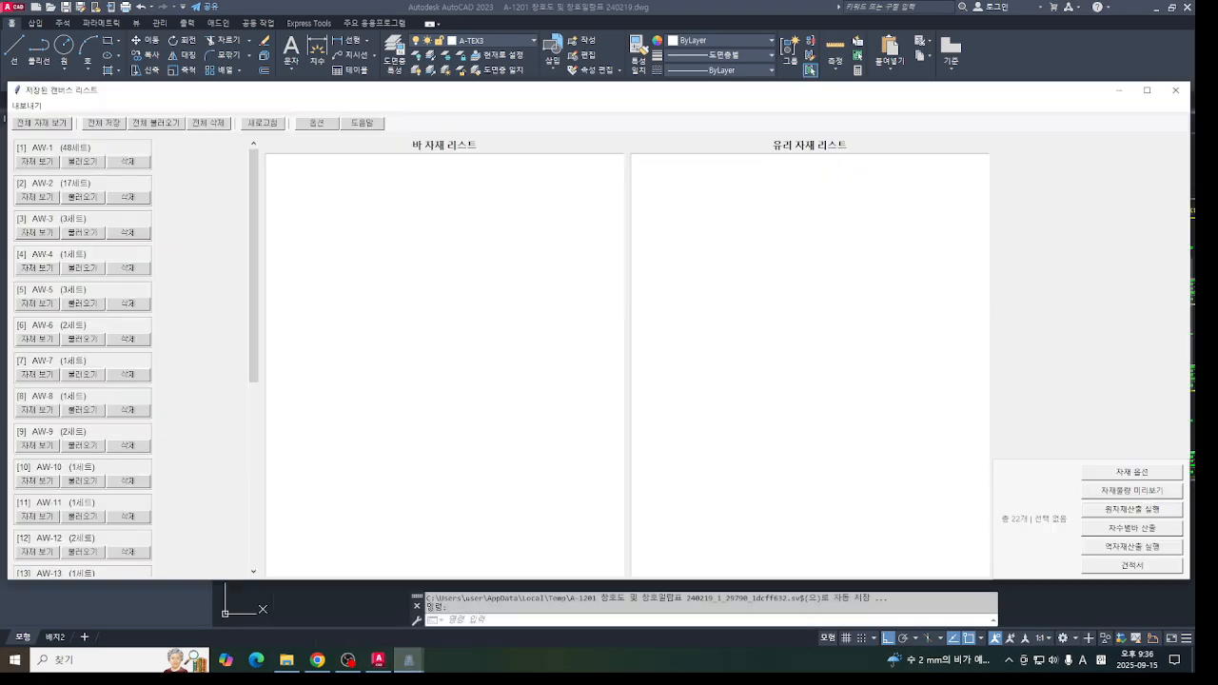
pyautogui.moveTo(258, 291); pyautogui.dragTo(264, 535)
pyautogui.scroll(4, 279, 280)
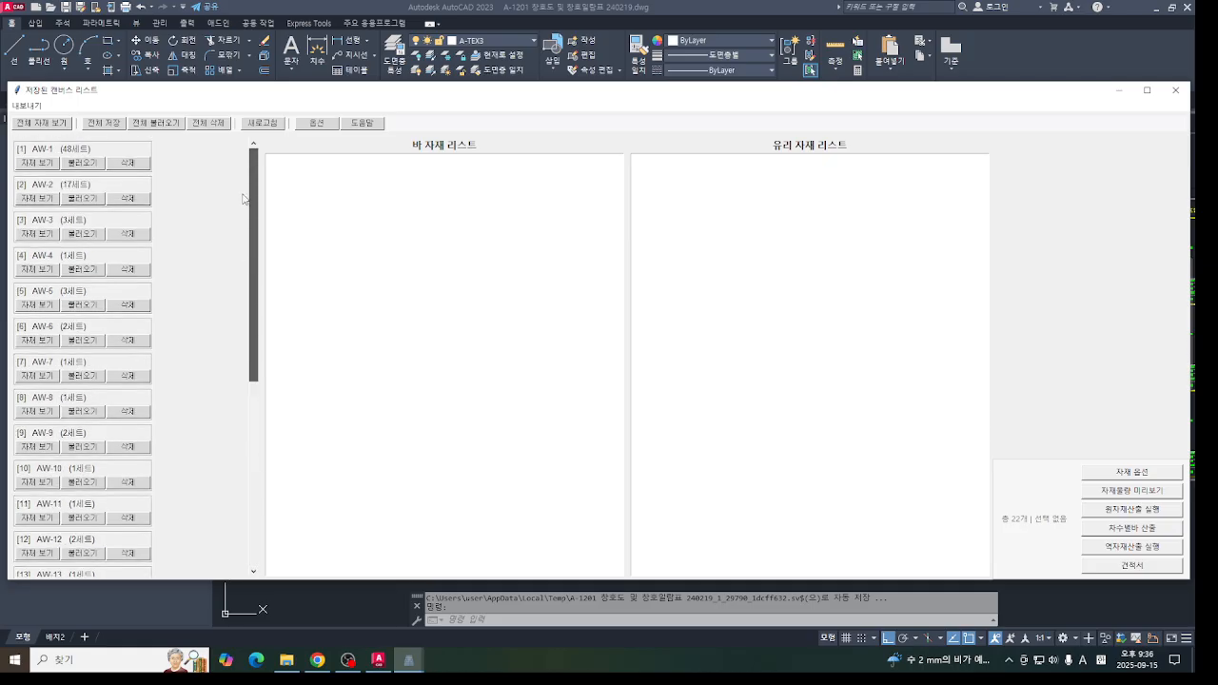
# - Show the materials of all loaded curtain walls and look through the bar and glass lists
pyautogui.click(63, 126)
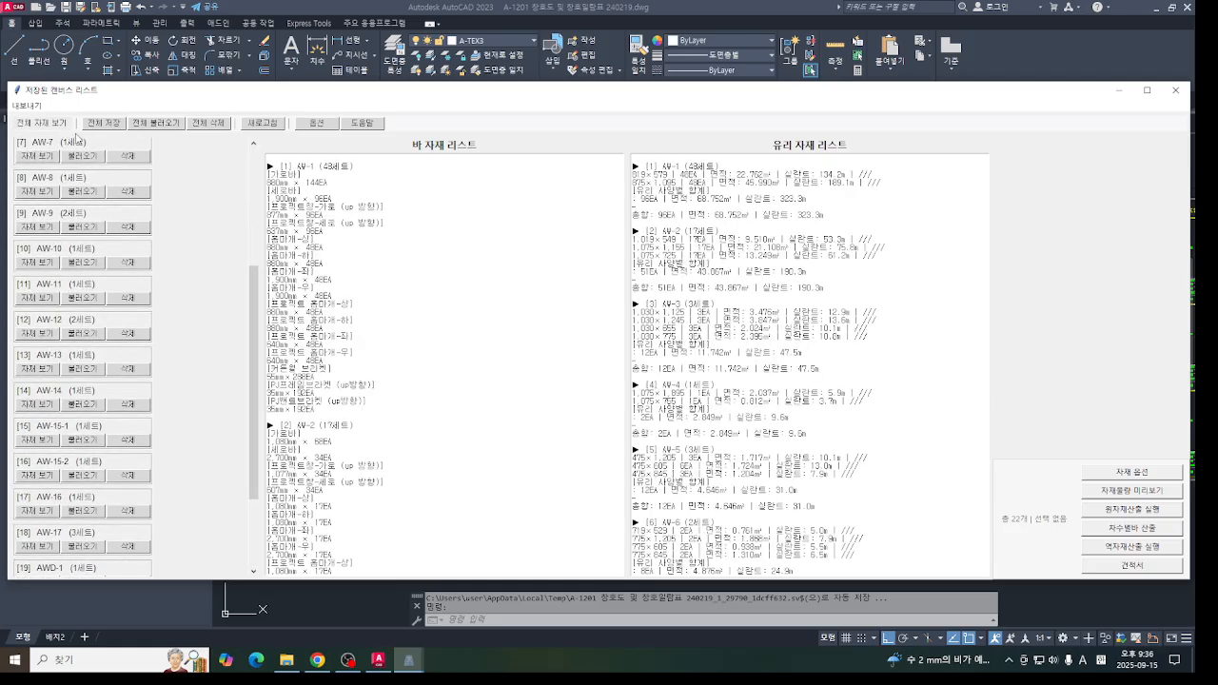
pyautogui.scroll(-6, 830, 369)
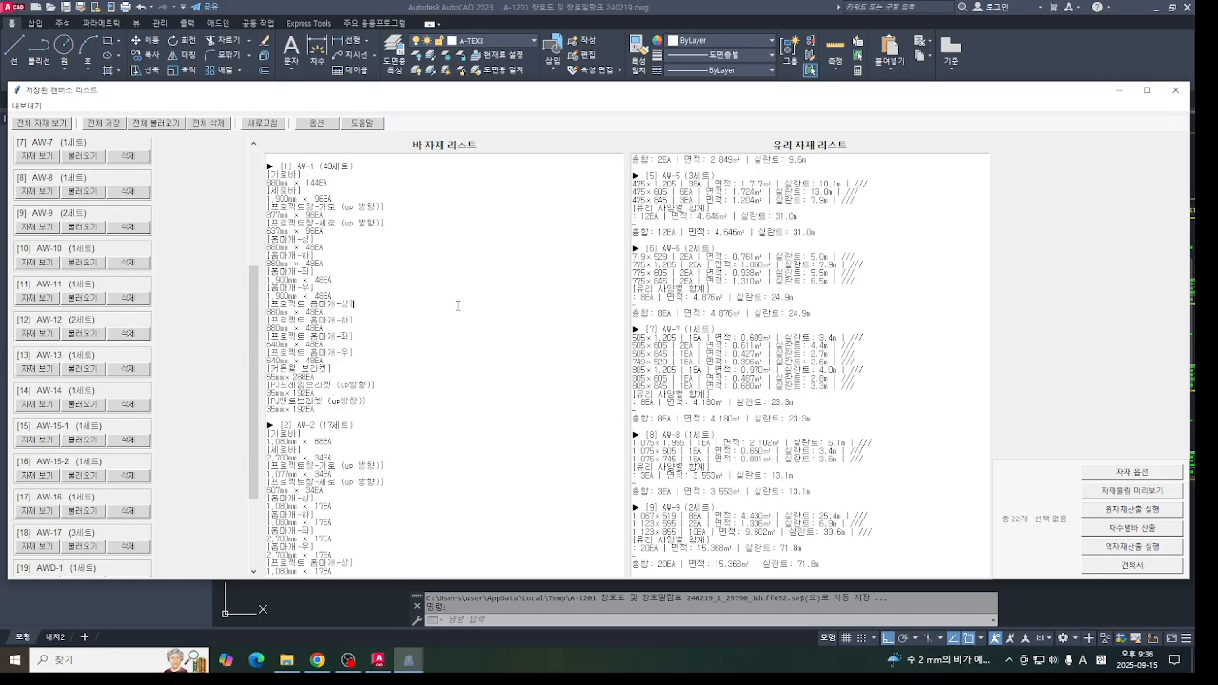
pyautogui.moveTo(461, 94); pyautogui.dragTo(464, 47)
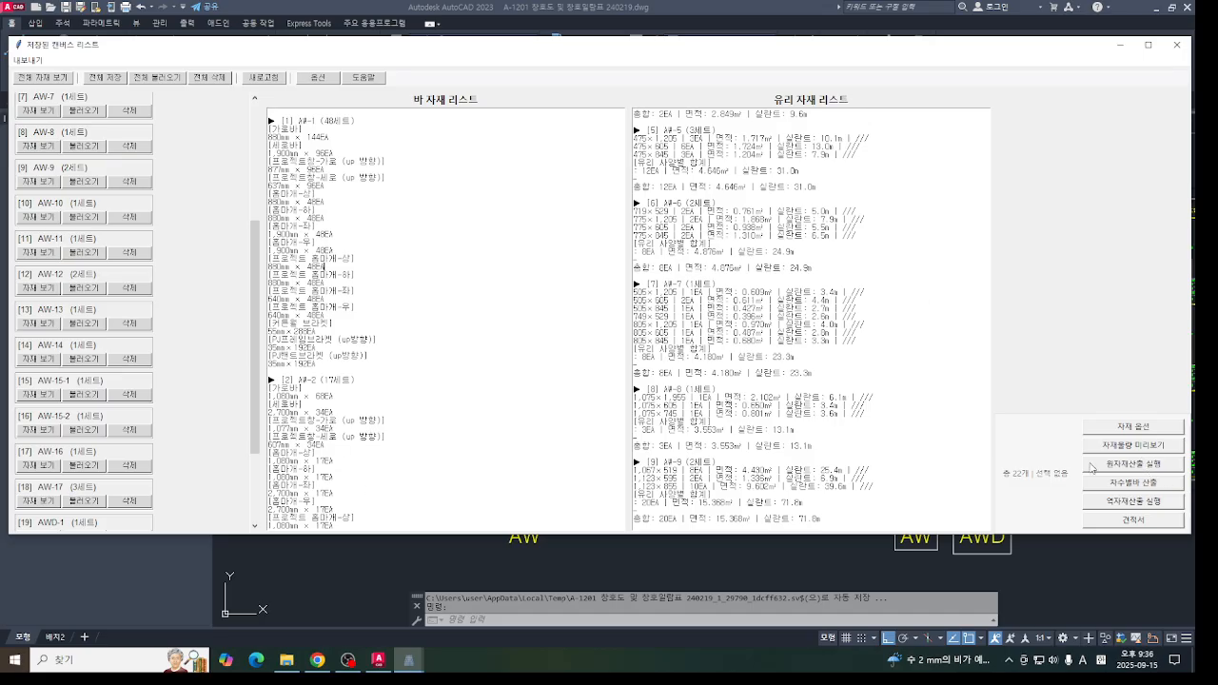
# - Run the raw material calculation, review the candidate stock lengths for each material group, and close the results
pyautogui.click(1130, 464)
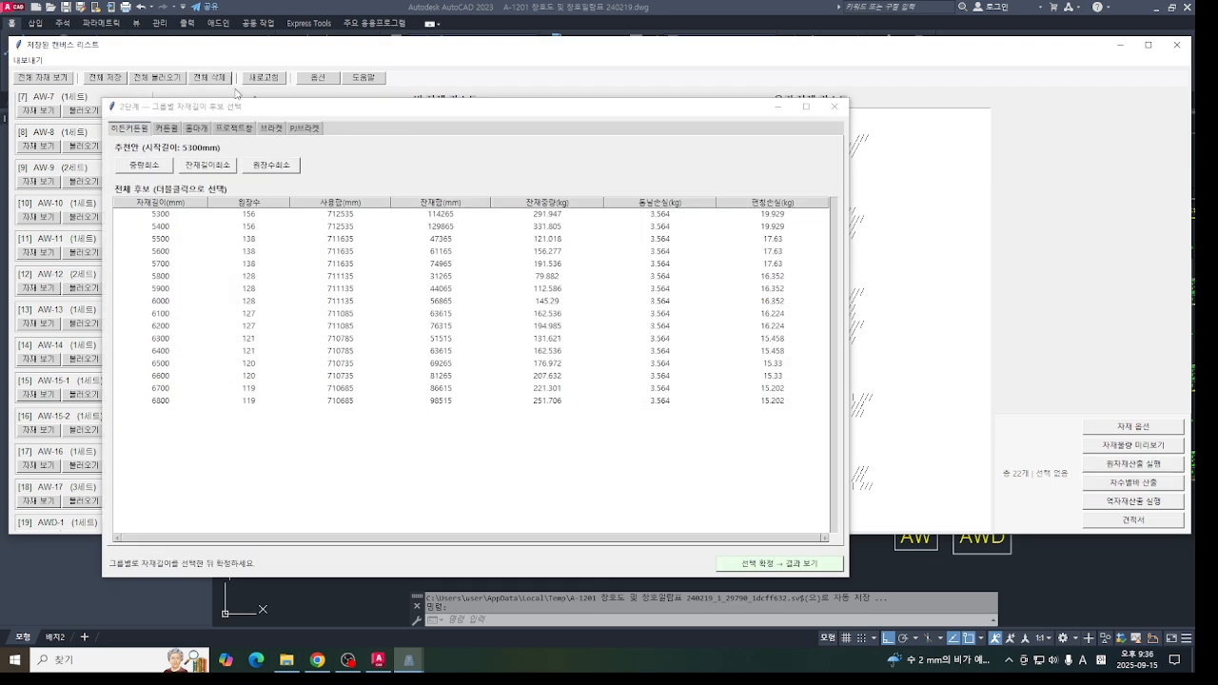
pyautogui.moveTo(265, 117); pyautogui.dragTo(480, 80)
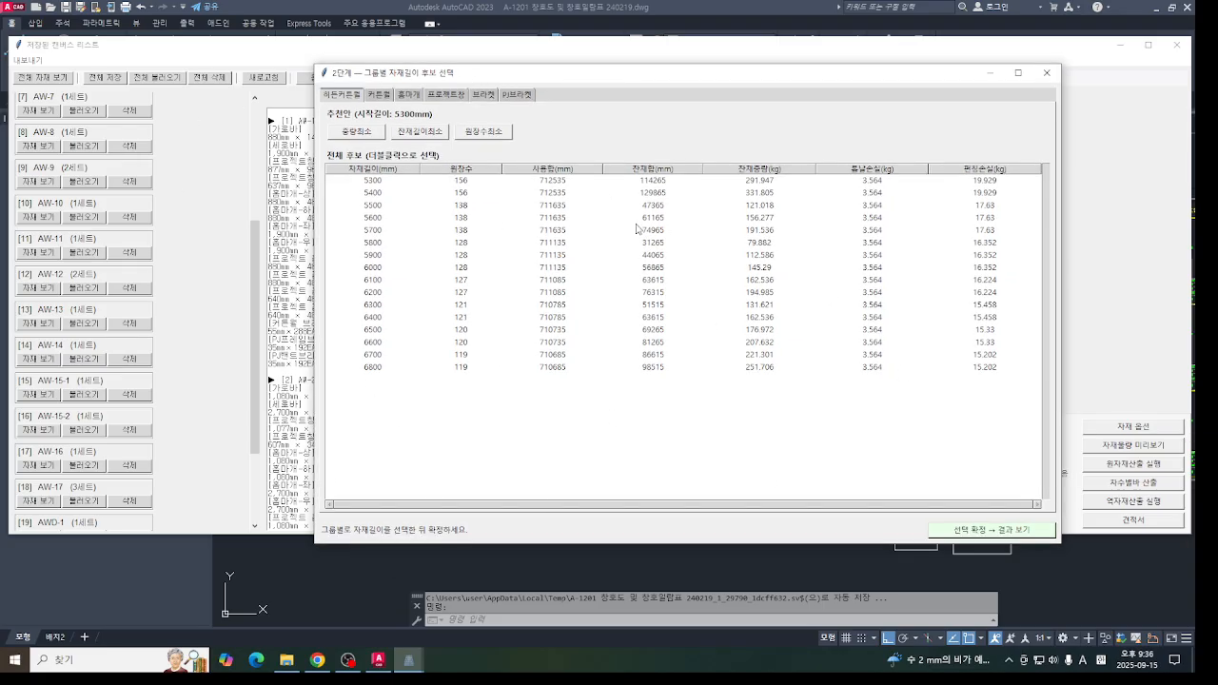
pyautogui.click(381, 95)
pyautogui.click(409, 96)
pyautogui.click(446, 95)
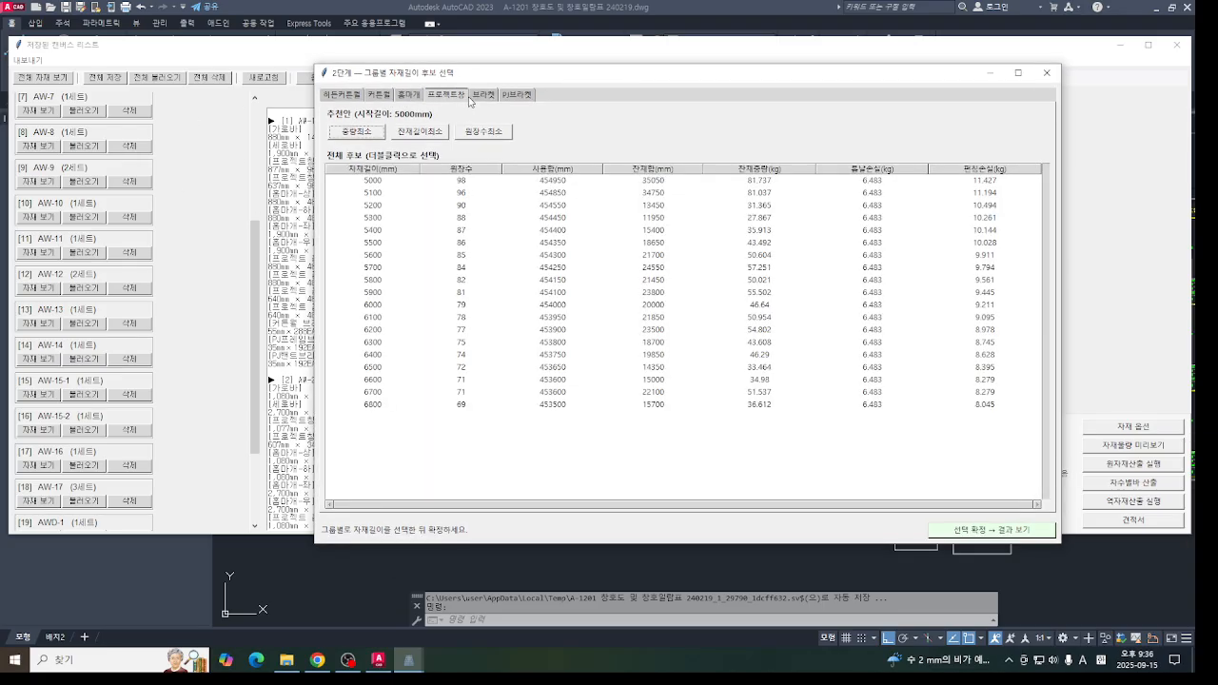
pyautogui.click(483, 95)
pyautogui.click(518, 95)
pyautogui.click(483, 95)
pyautogui.click(341, 95)
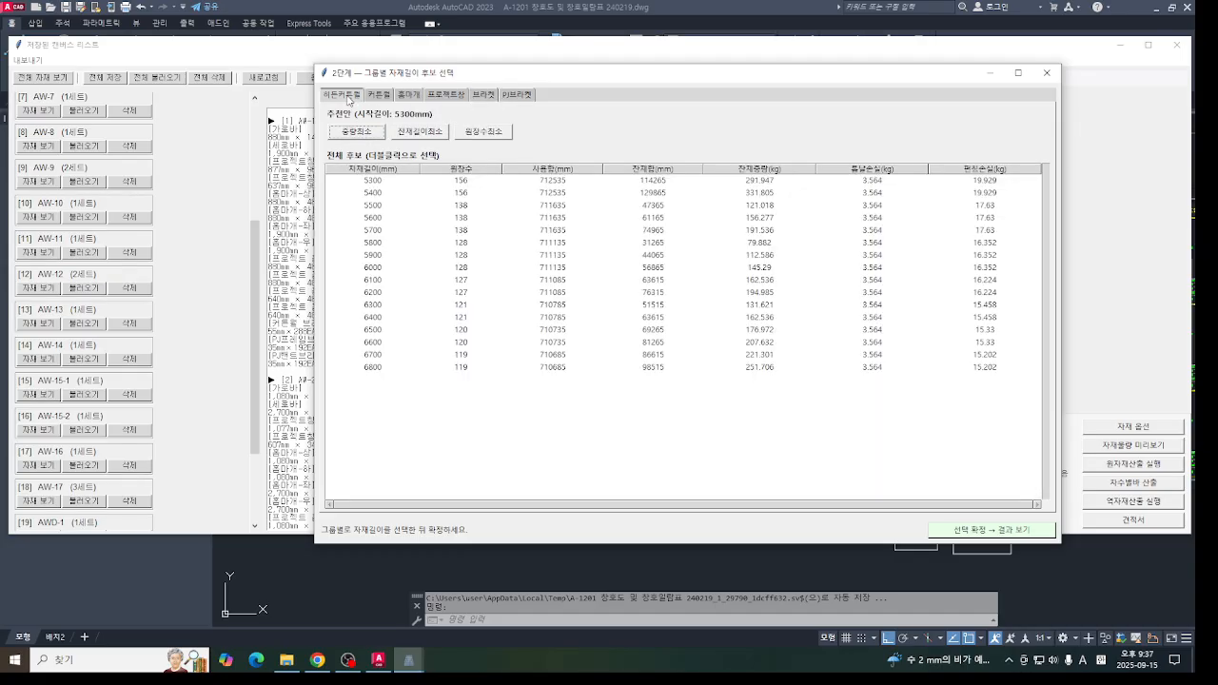
pyautogui.click(1046, 73)
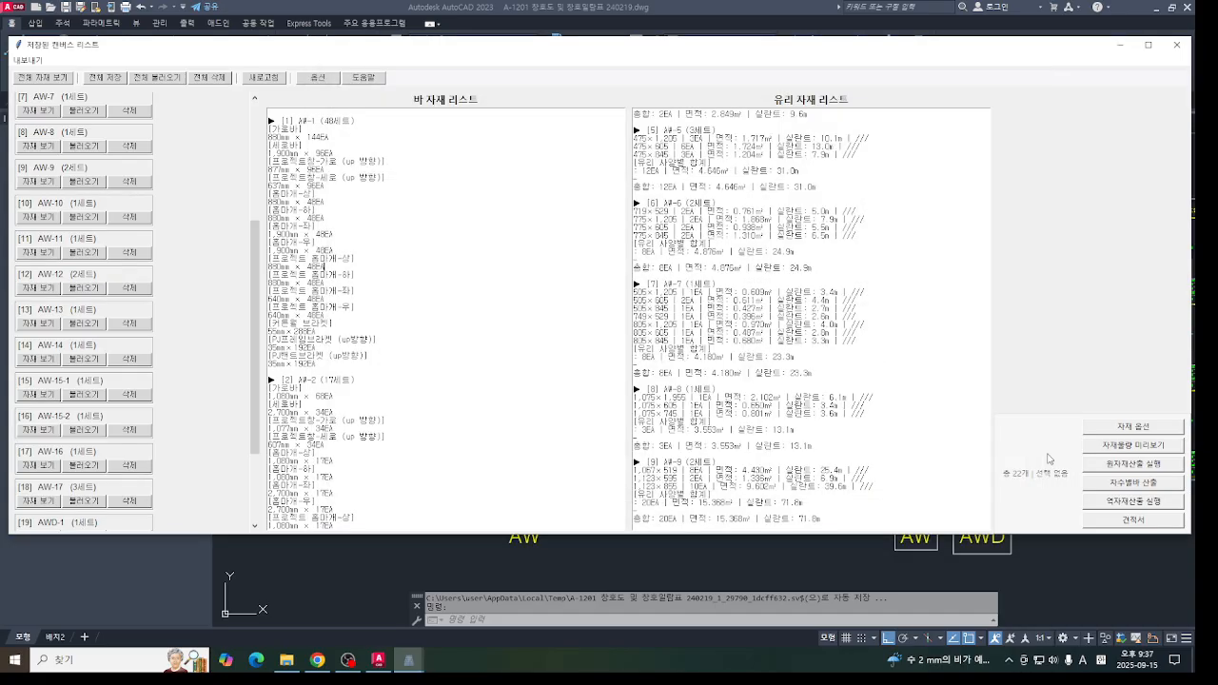
# - Preview the material quantities, look through the item lists of the material groups, and close the preview
pyautogui.click(1132, 445)
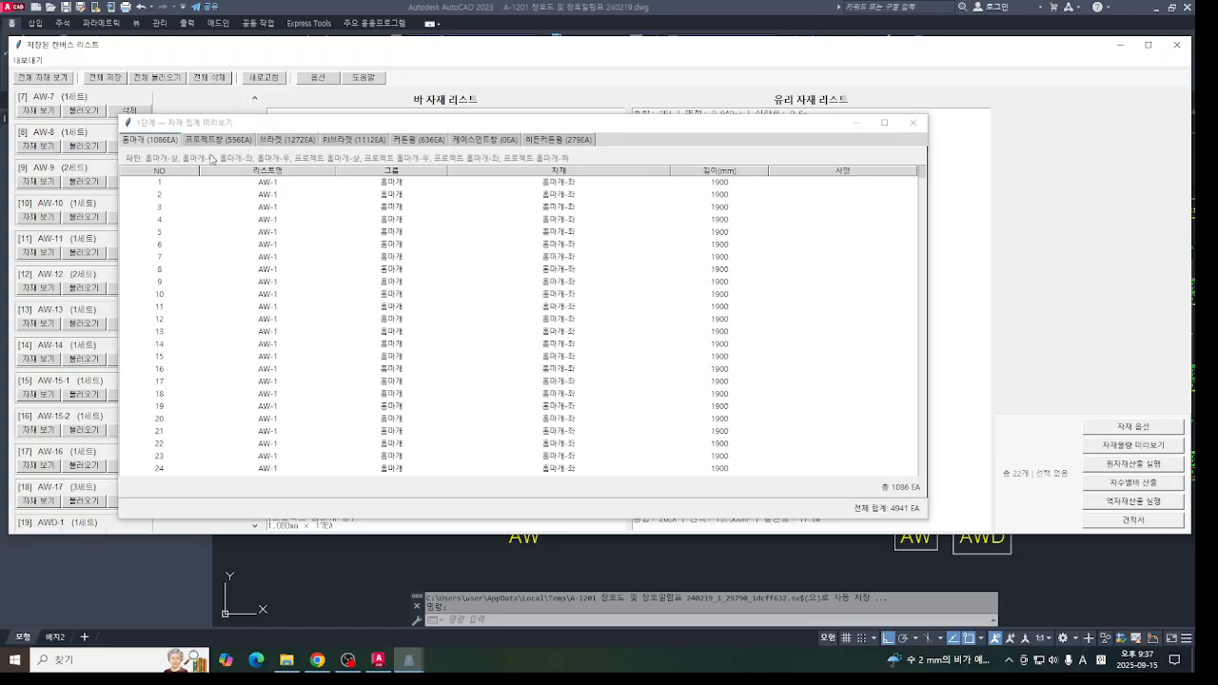
pyautogui.click(221, 116)
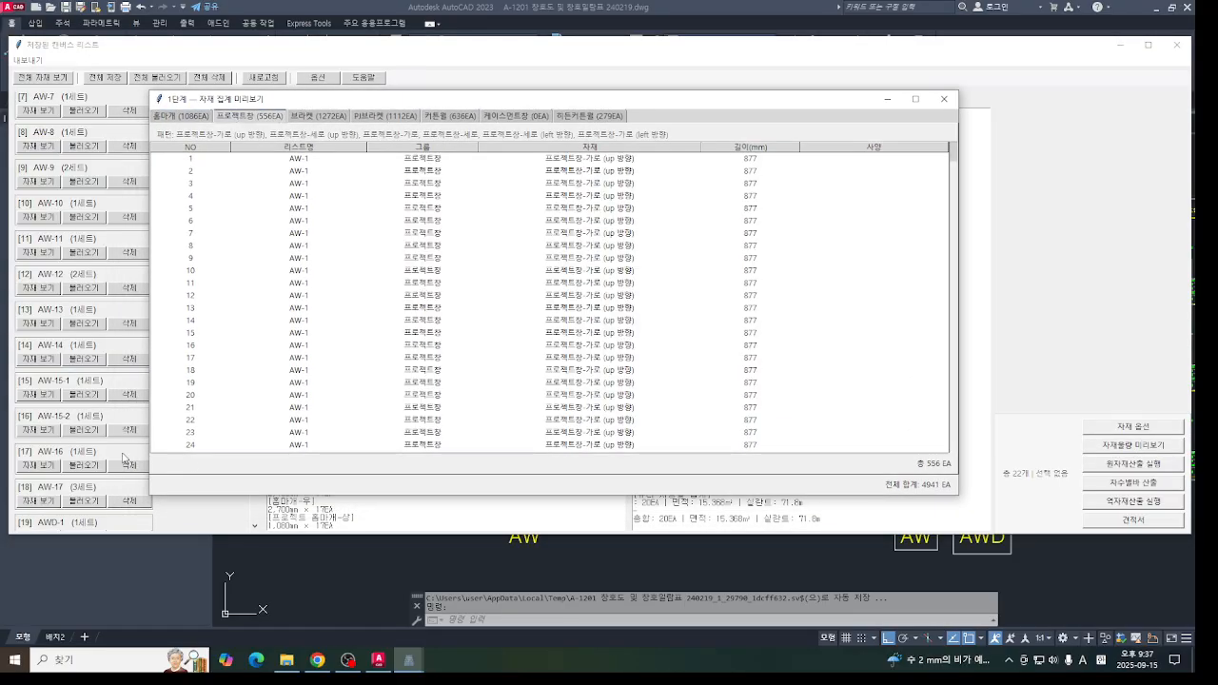
pyautogui.click(888, 100)
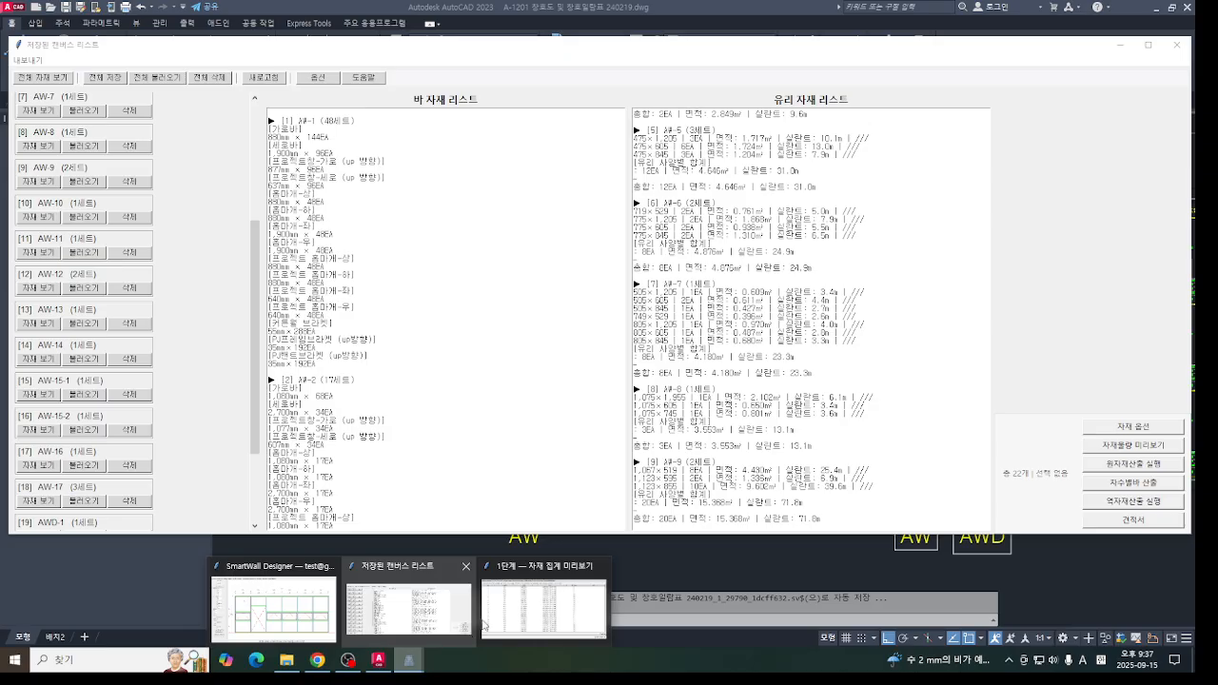
pyautogui.moveTo(419, 661)
pyautogui.click(720, 636)
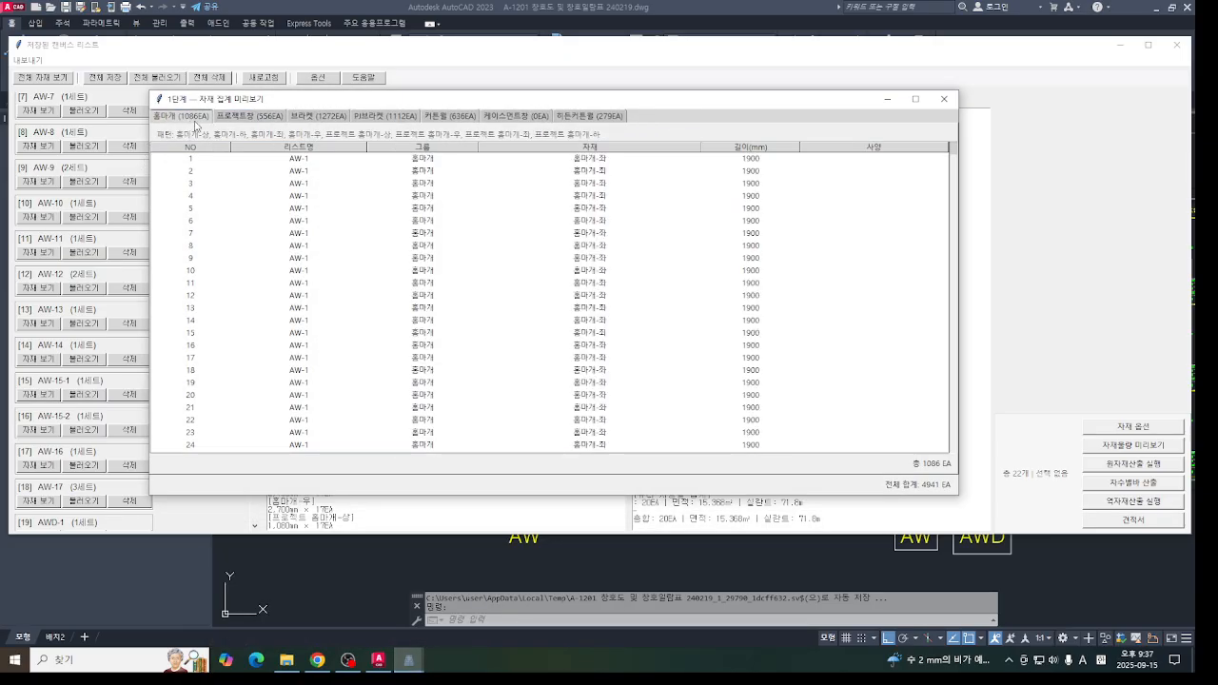
pyautogui.click(249, 118)
pyautogui.click(311, 118)
pyautogui.click(407, 118)
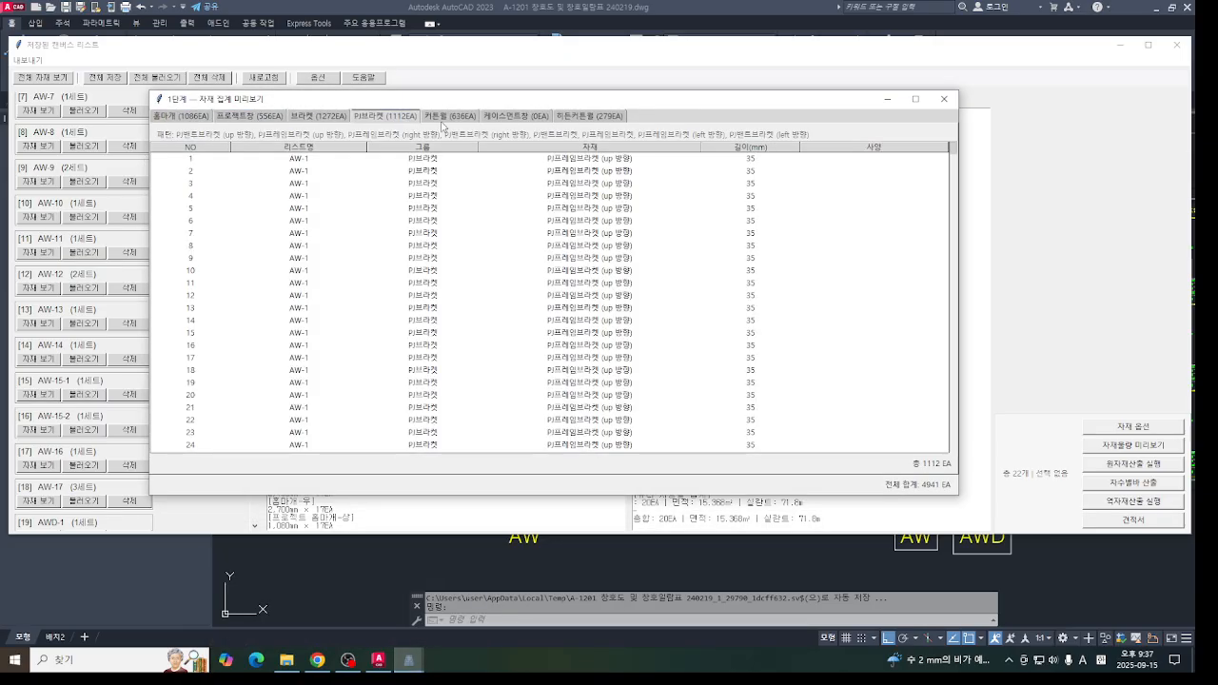
pyautogui.click(466, 118)
pyautogui.click(594, 117)
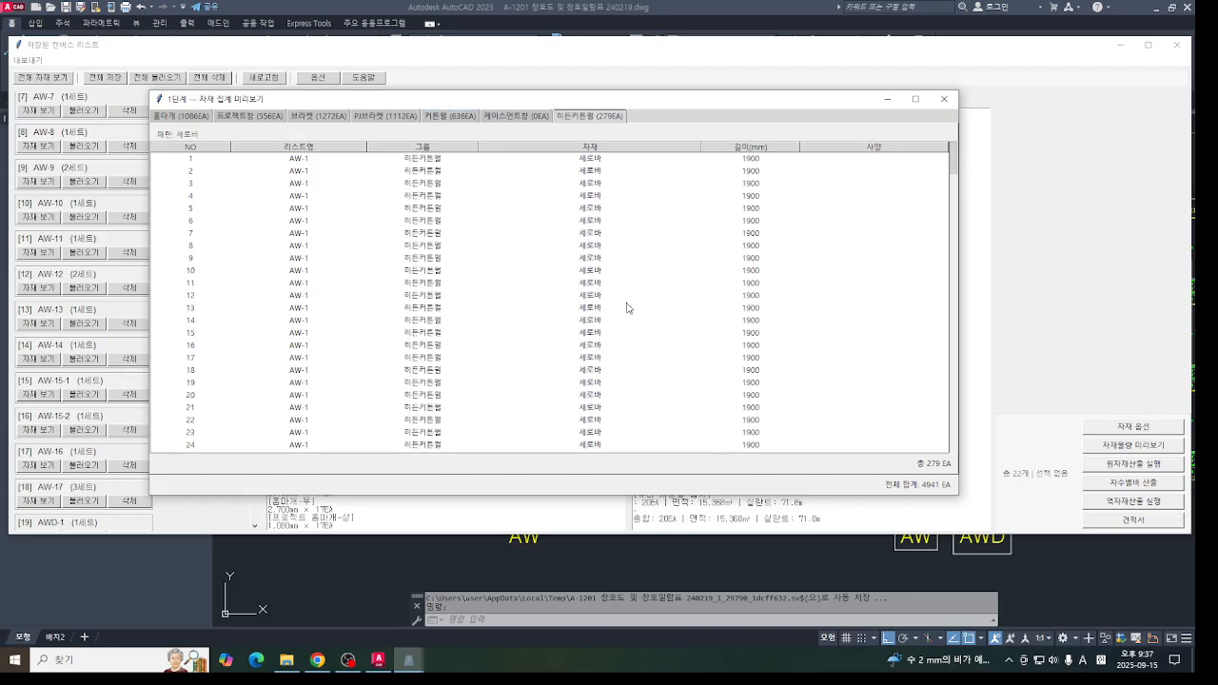
pyautogui.click(943, 100)
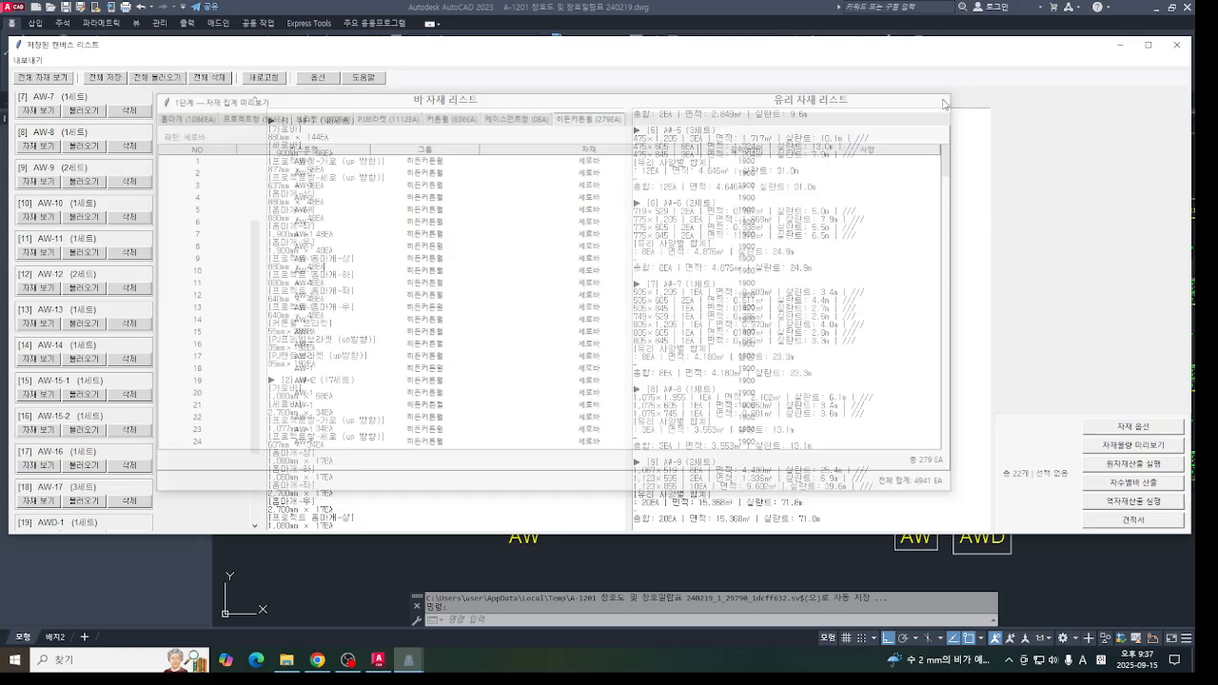
# - Compare the items assigned to the 커튼월 and 히든커튼월 groups in the material options, and check the quantity preview once more
pyautogui.click(1146, 427)
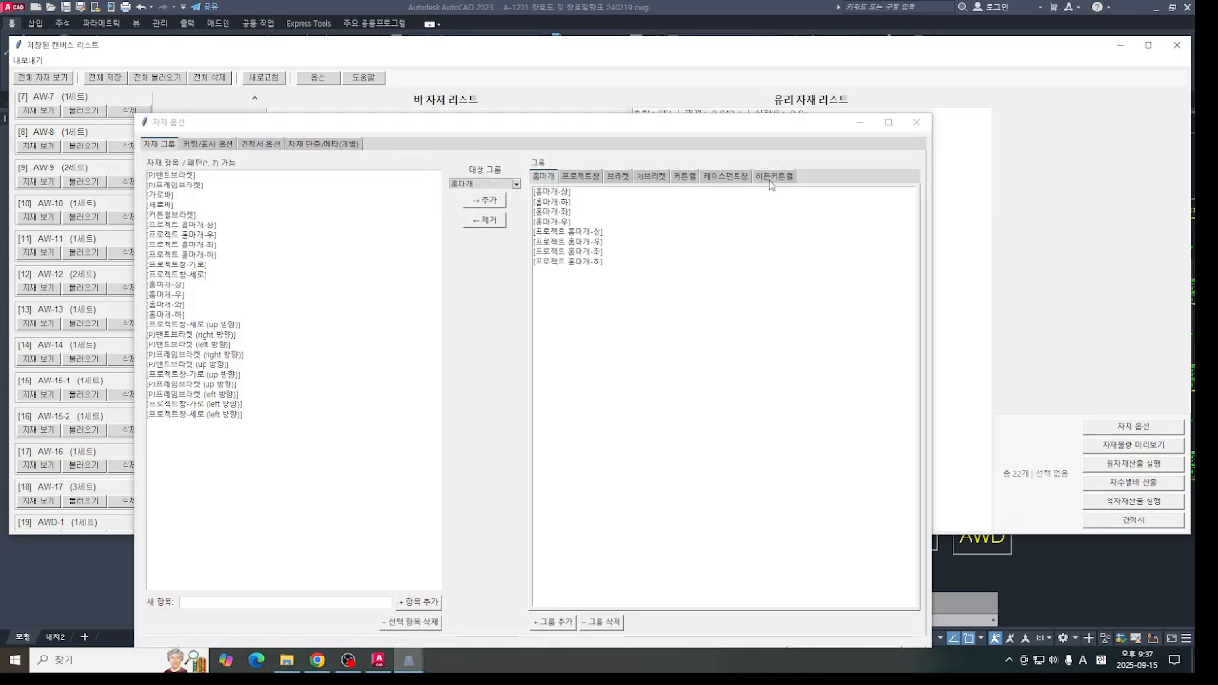
pyautogui.click(770, 177)
pyautogui.click(683, 178)
pyautogui.click(758, 179)
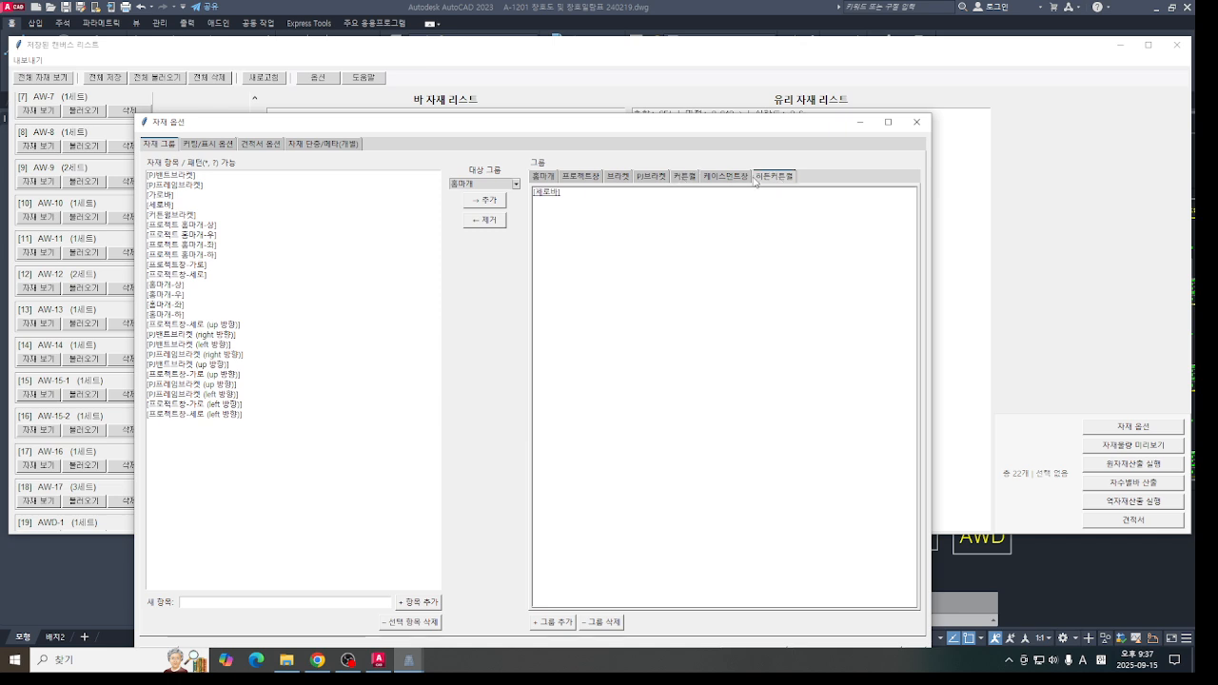
pyautogui.click(685, 178)
pyautogui.click(769, 177)
pyautogui.click(685, 177)
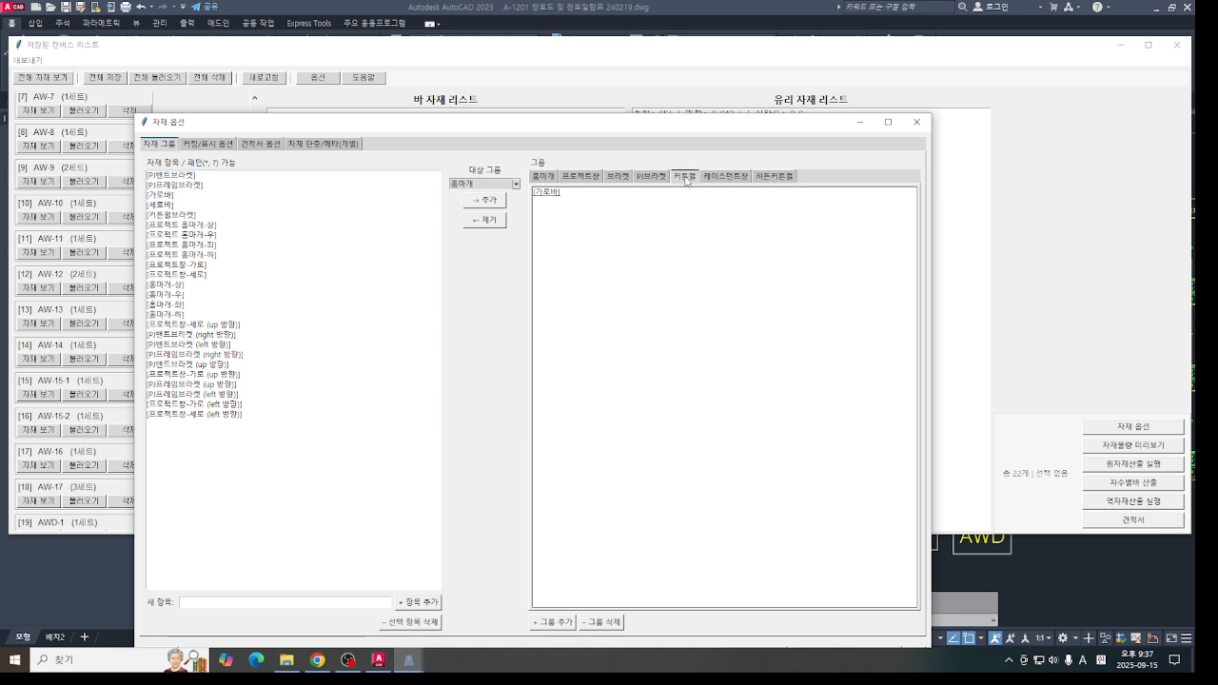
pyautogui.click(764, 180)
pyautogui.click(691, 181)
pyautogui.click(776, 178)
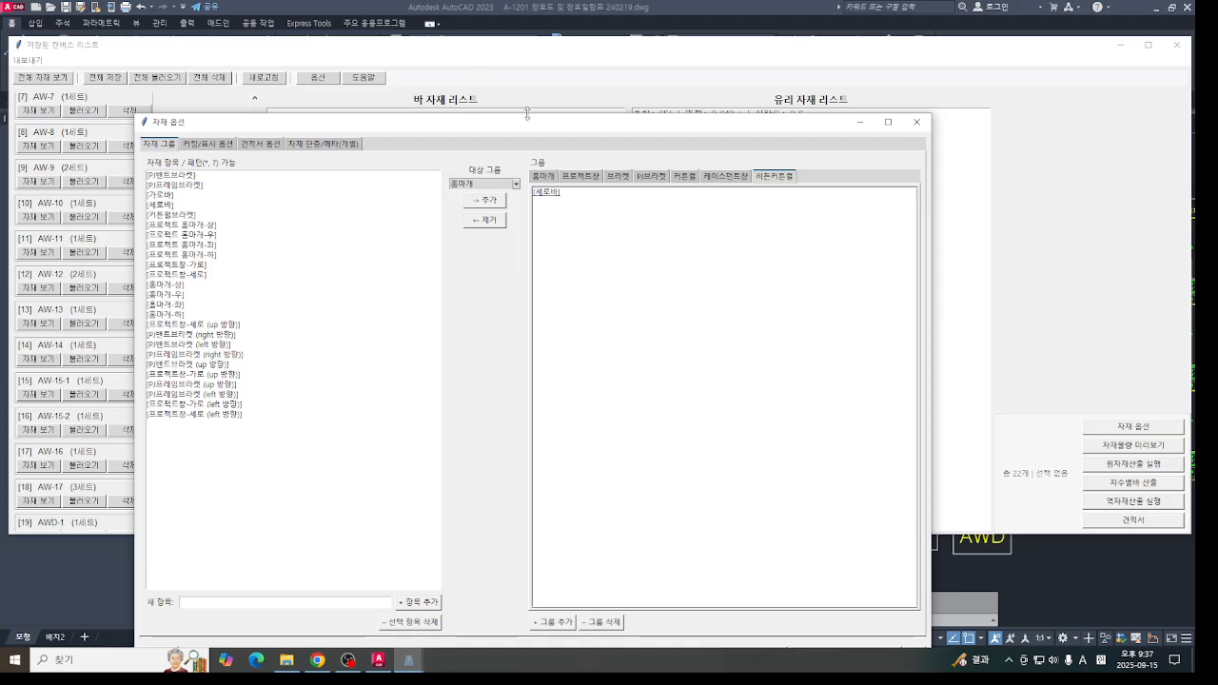
pyautogui.click(916, 122)
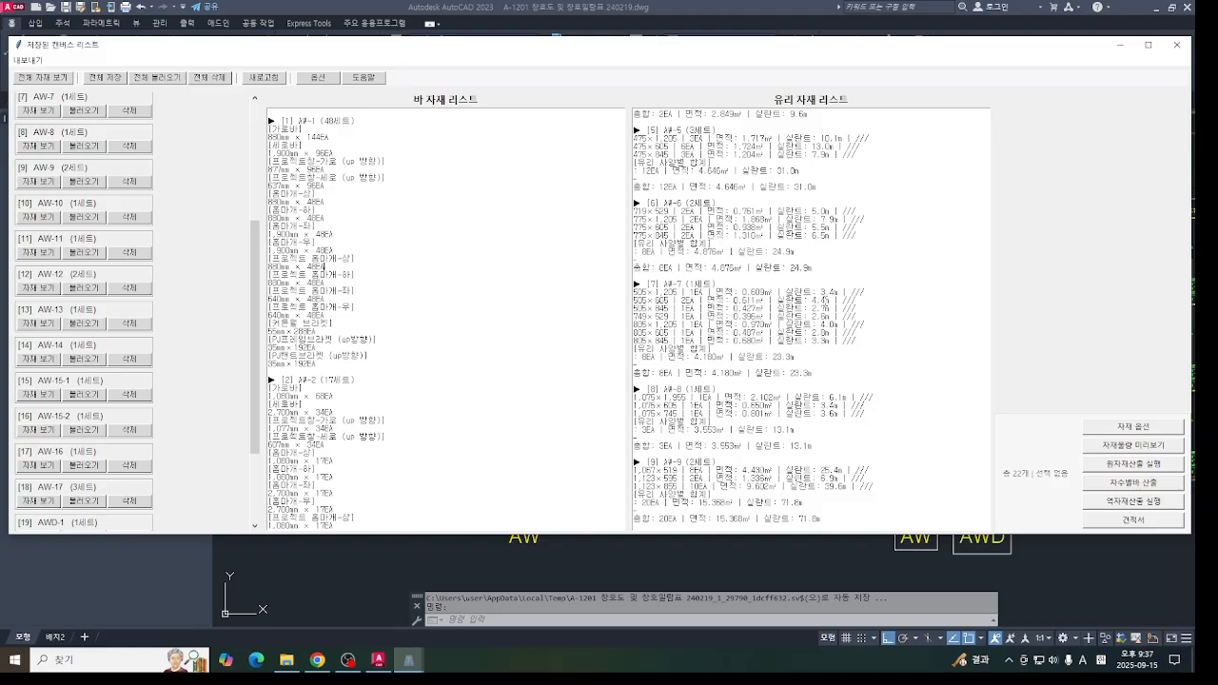
pyautogui.click(1132, 450)
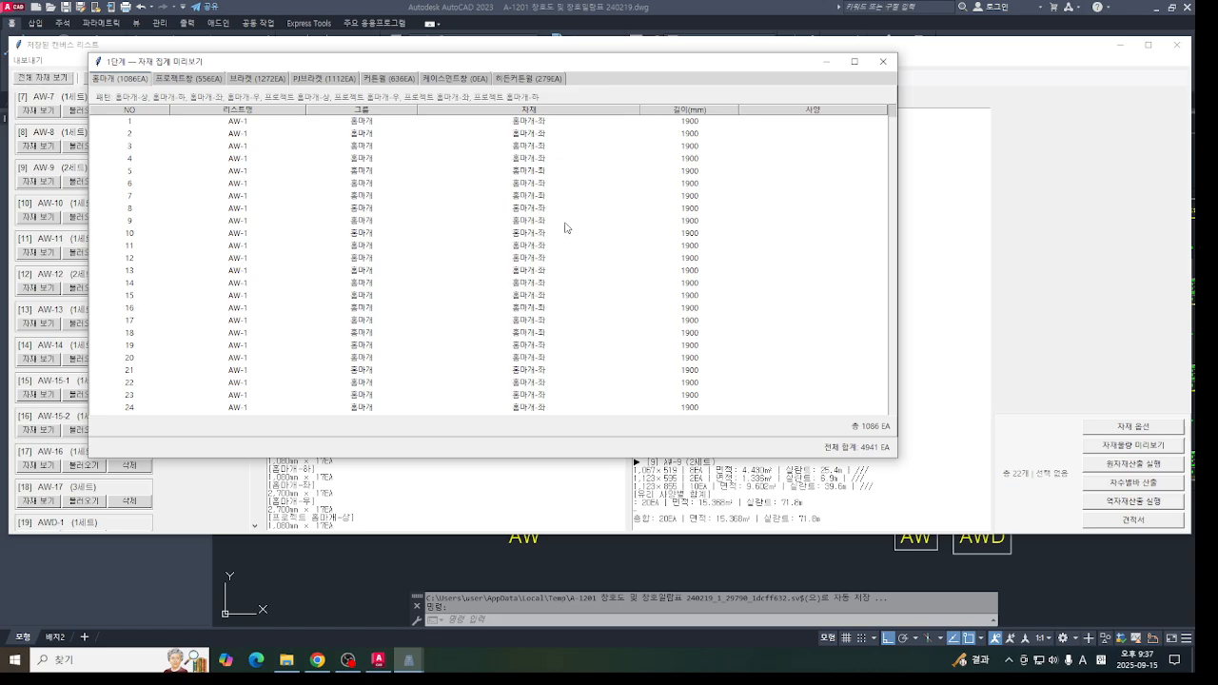
pyautogui.click(882, 61)
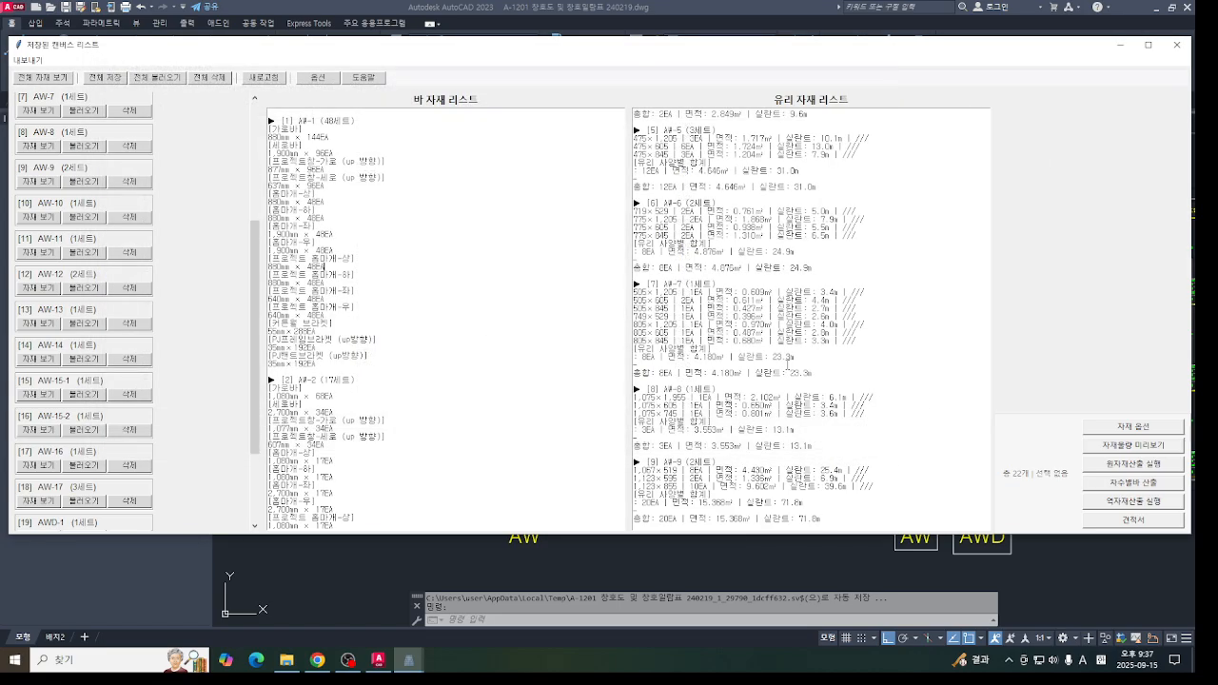
# - Run the raw material calculation and look through the candidate stock lengths of the material groups, ending on 커튼월
pyautogui.click(1128, 462)
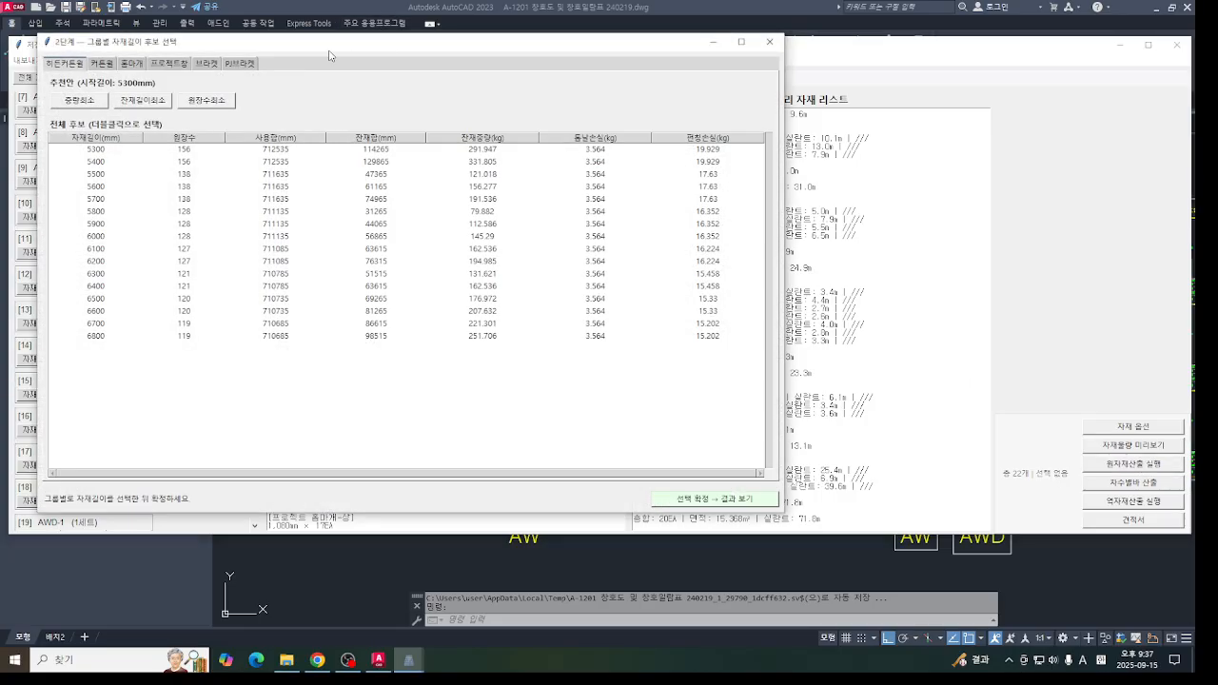
pyautogui.click(305, 79)
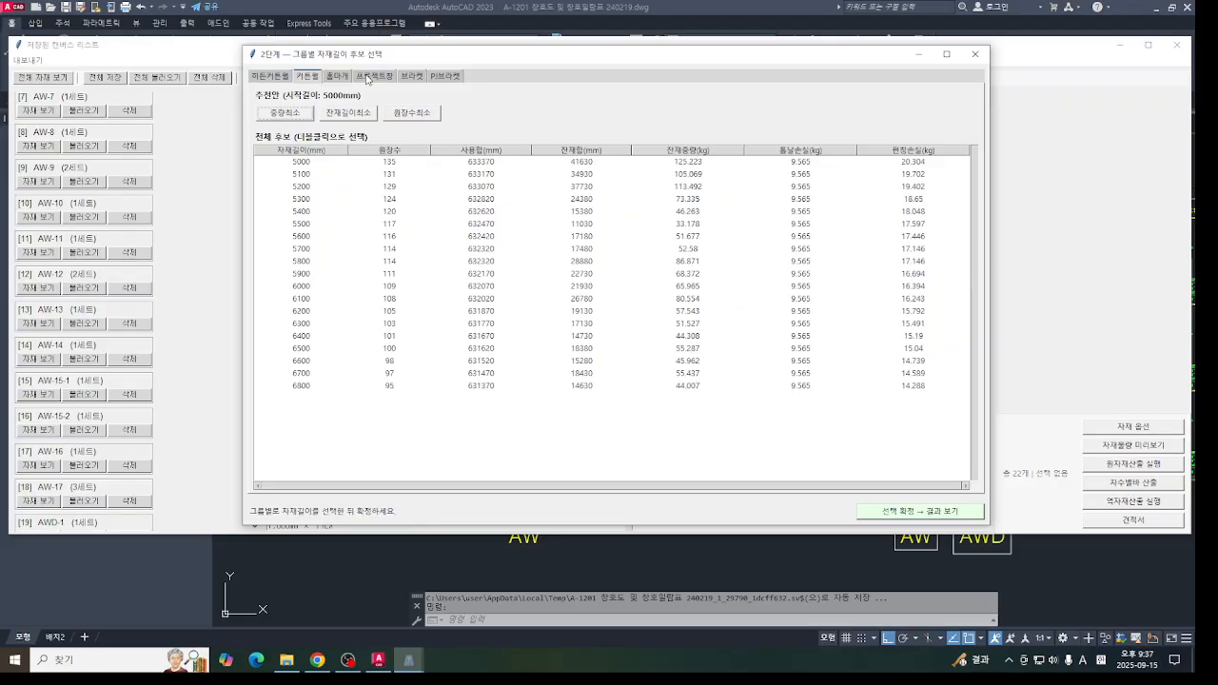
pyautogui.click(367, 79)
pyautogui.click(340, 80)
pyautogui.click(374, 80)
pyautogui.click(414, 81)
pyautogui.click(445, 80)
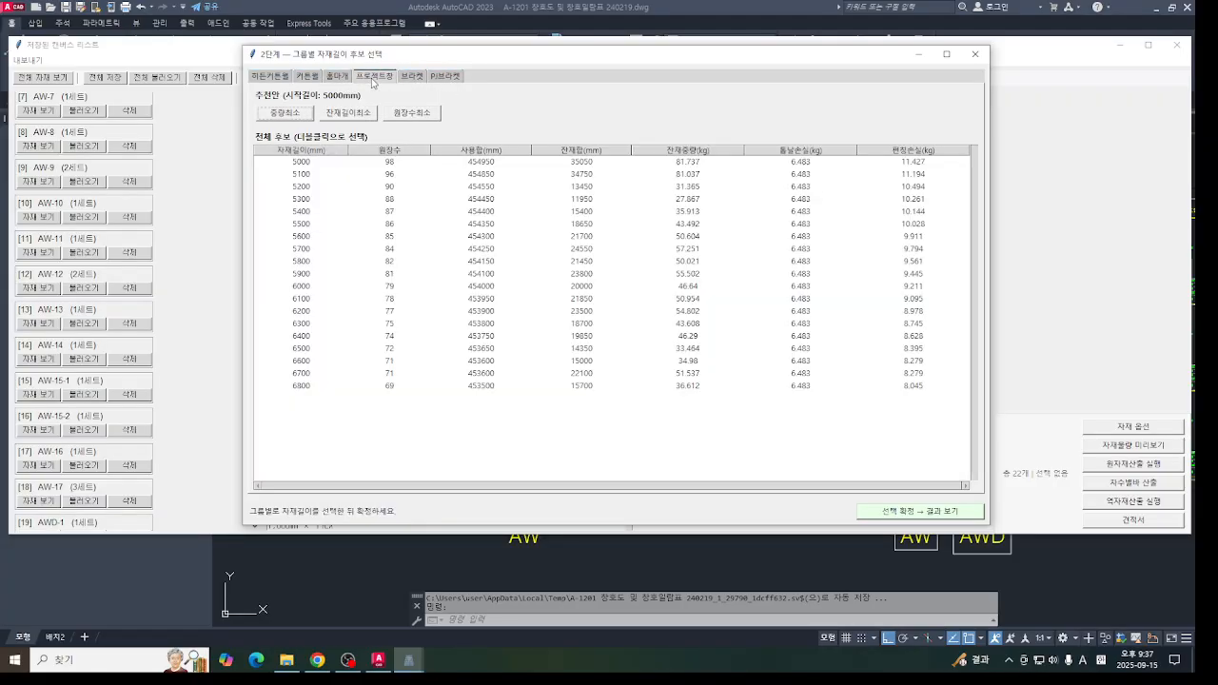
pyautogui.click(338, 78)
pyautogui.click(366, 78)
pyautogui.click(412, 78)
pyautogui.click(267, 76)
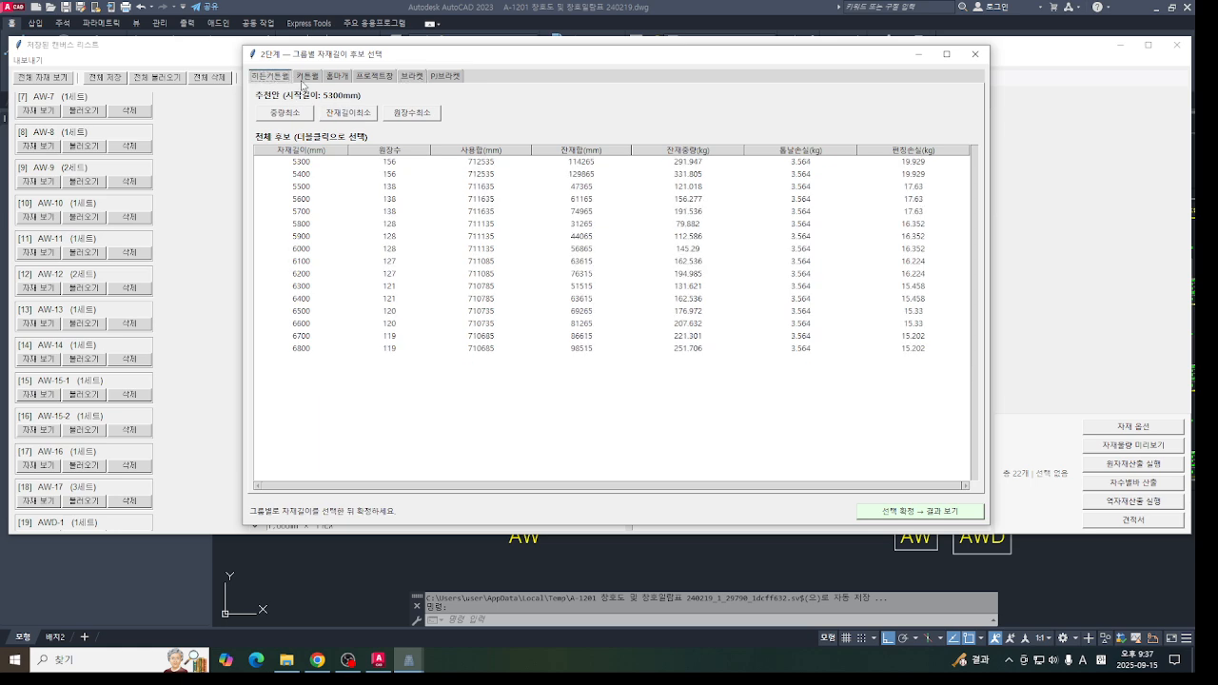
pyautogui.click(307, 76)
pyautogui.moveTo(389, 62); pyautogui.dragTo(441, 55)
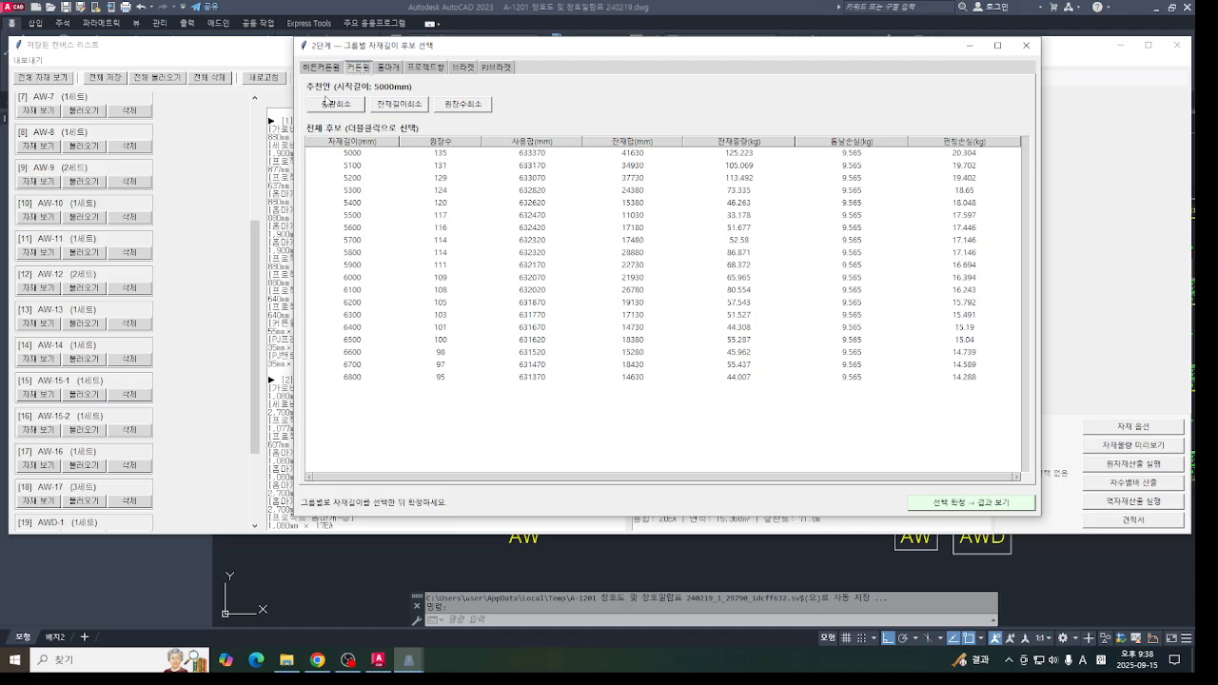
# - Compare the 5000 and 6800 mm stock lengths for the 커튼월 group with its minimum-weight and minimum-bar-count recommendations
pyautogui.click(366, 153)
pyautogui.click(387, 377)
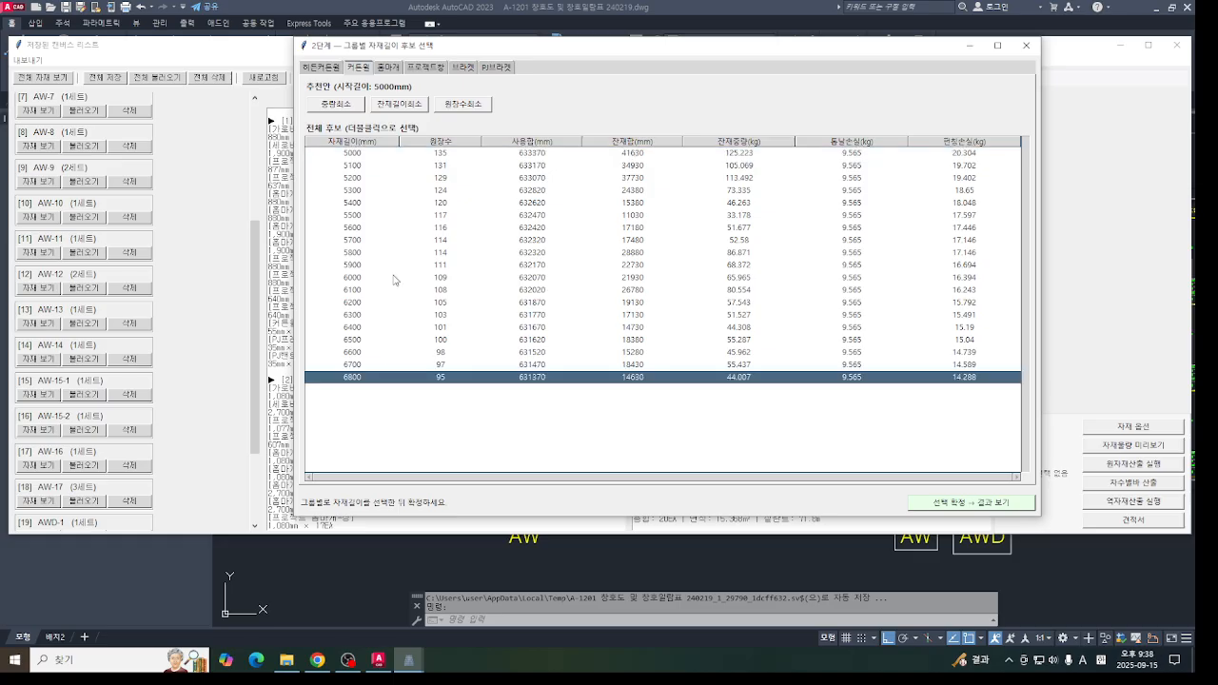
pyautogui.click(361, 154)
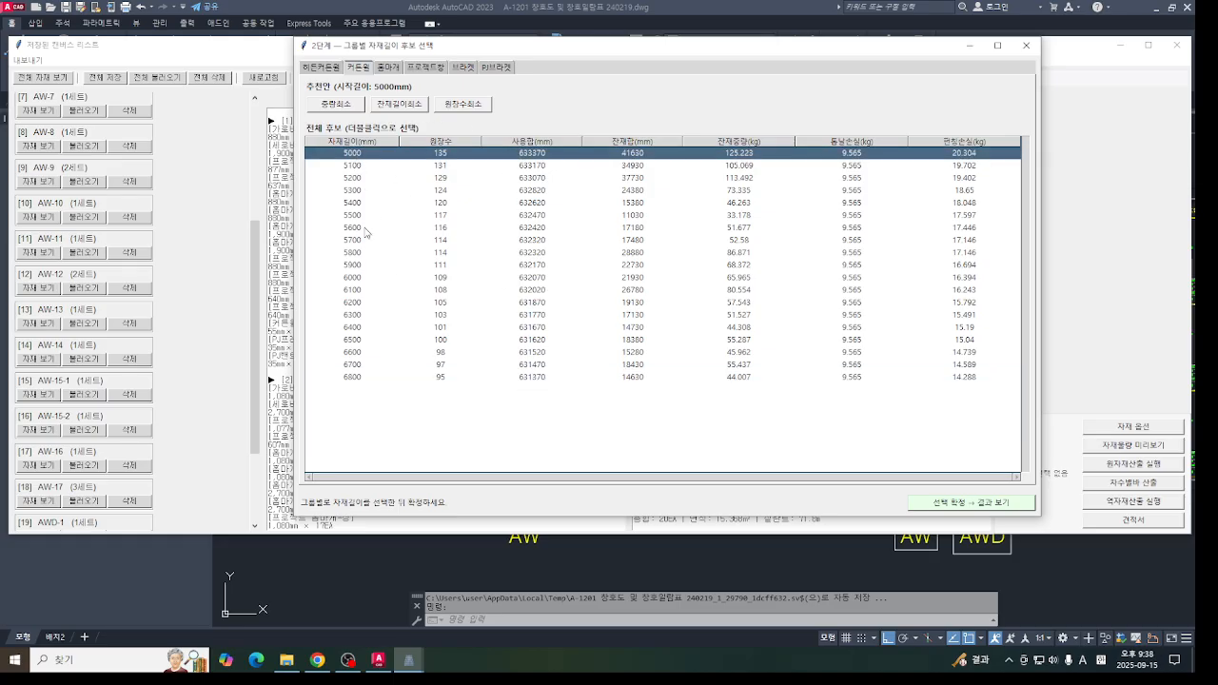
pyautogui.click(364, 376)
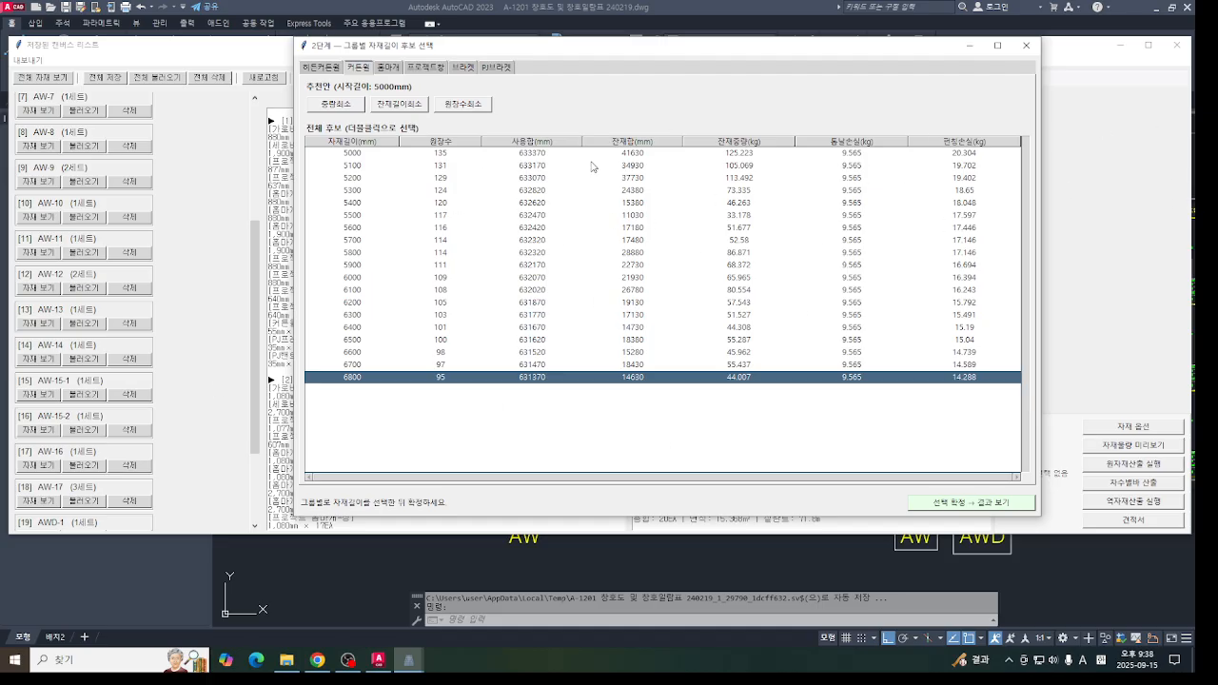
pyautogui.click(337, 104)
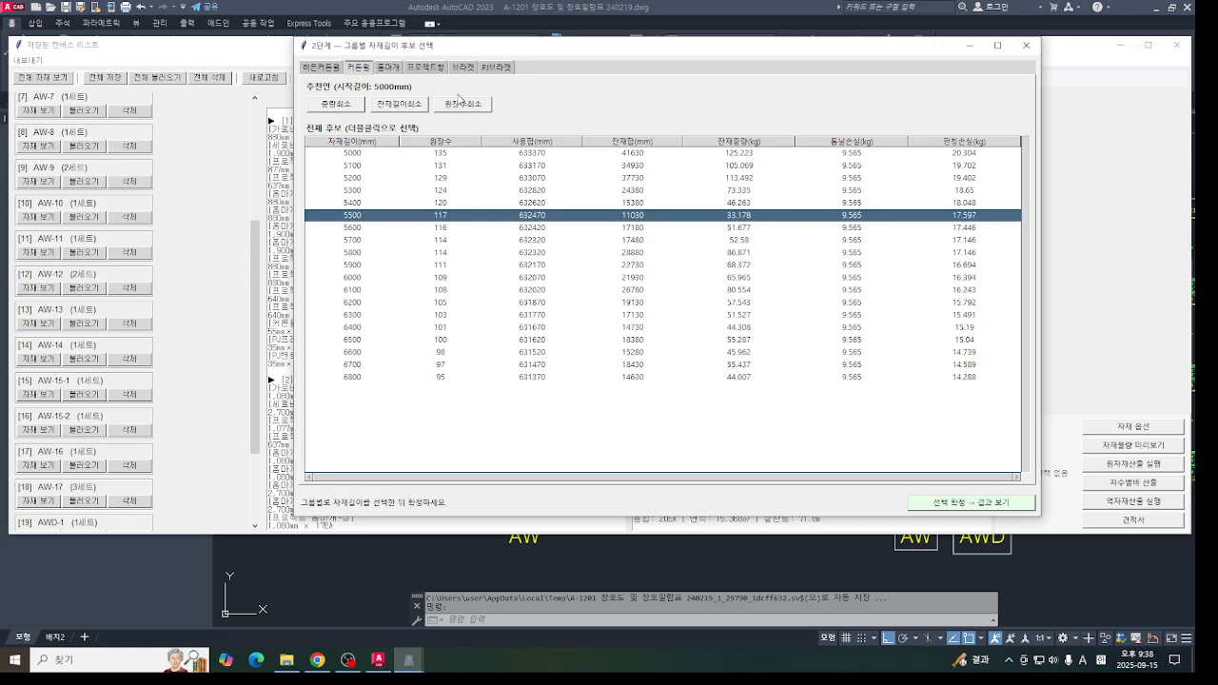
pyautogui.click(463, 103)
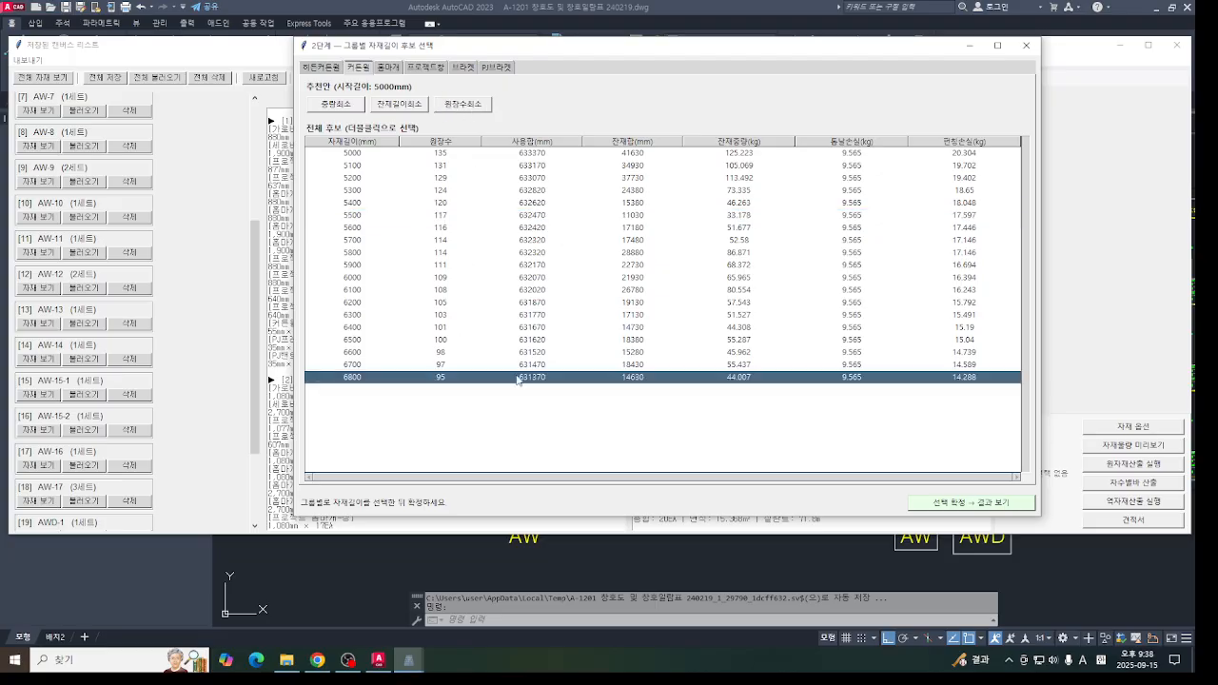
pyautogui.click(331, 108)
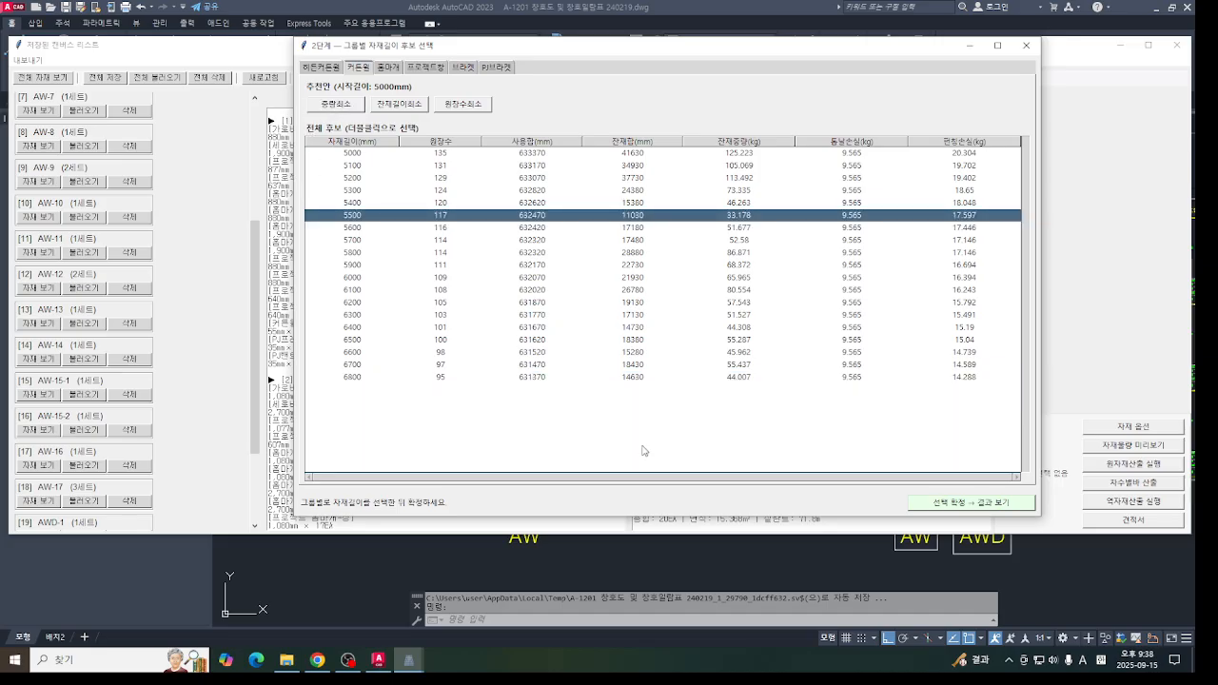
# - Check the 6000, 6200, 6400 and 6600 mm stock length candidates in the 커튼월 group
pyautogui.click(436, 282)
pyautogui.click(429, 304)
pyautogui.click(429, 327)
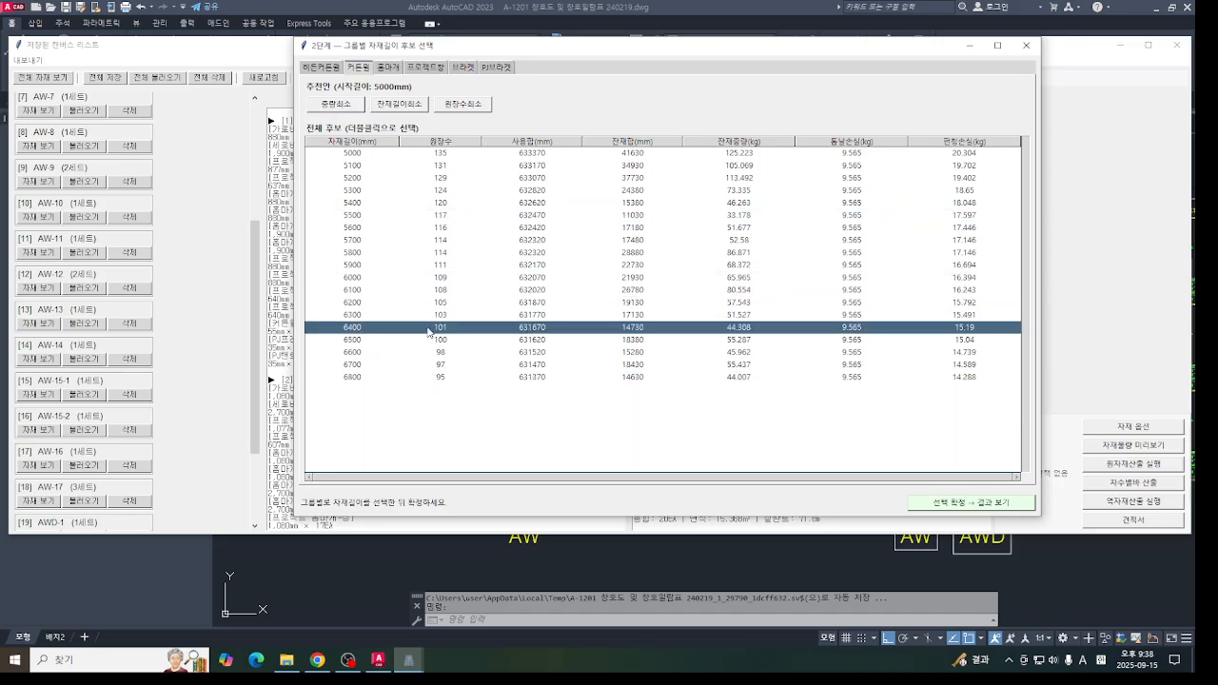
pyautogui.click(409, 351)
pyautogui.click(415, 327)
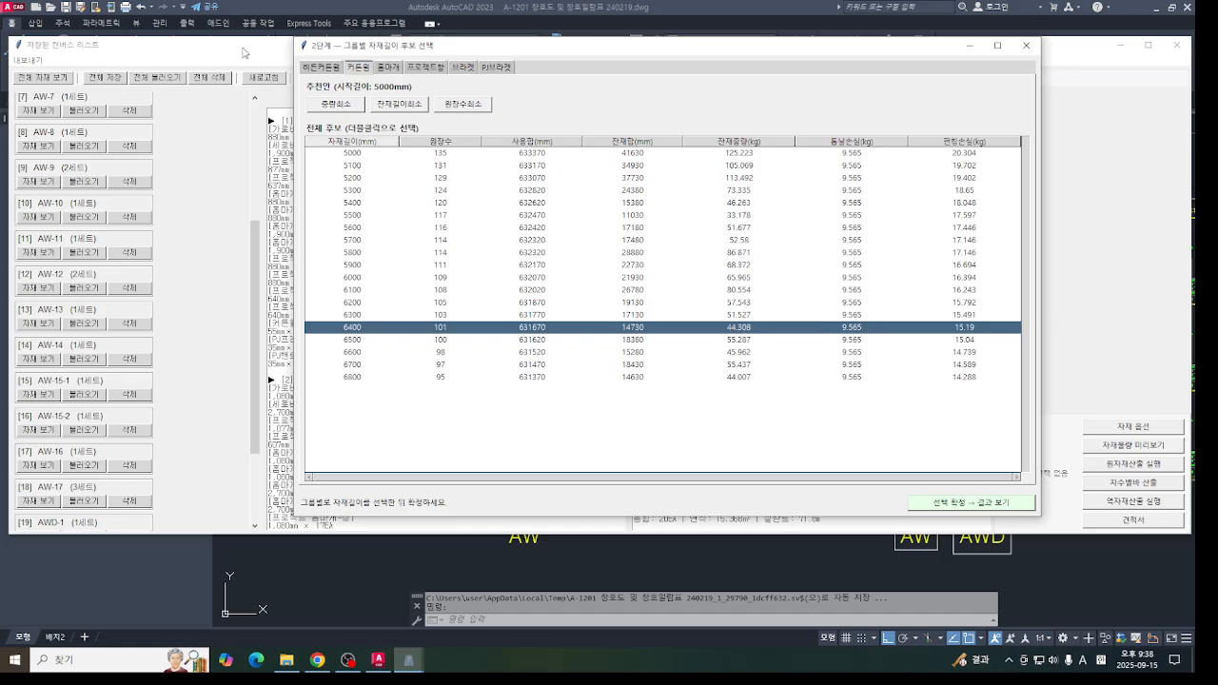
# - Choose the minimum-weight stock length (중량최소) for the 커튼월, 히든커튼월, 홈마개, 프로젝트창, 브라켓 and PJ브라켓 groups
pyautogui.click(354, 107)
pyautogui.click(338, 71)
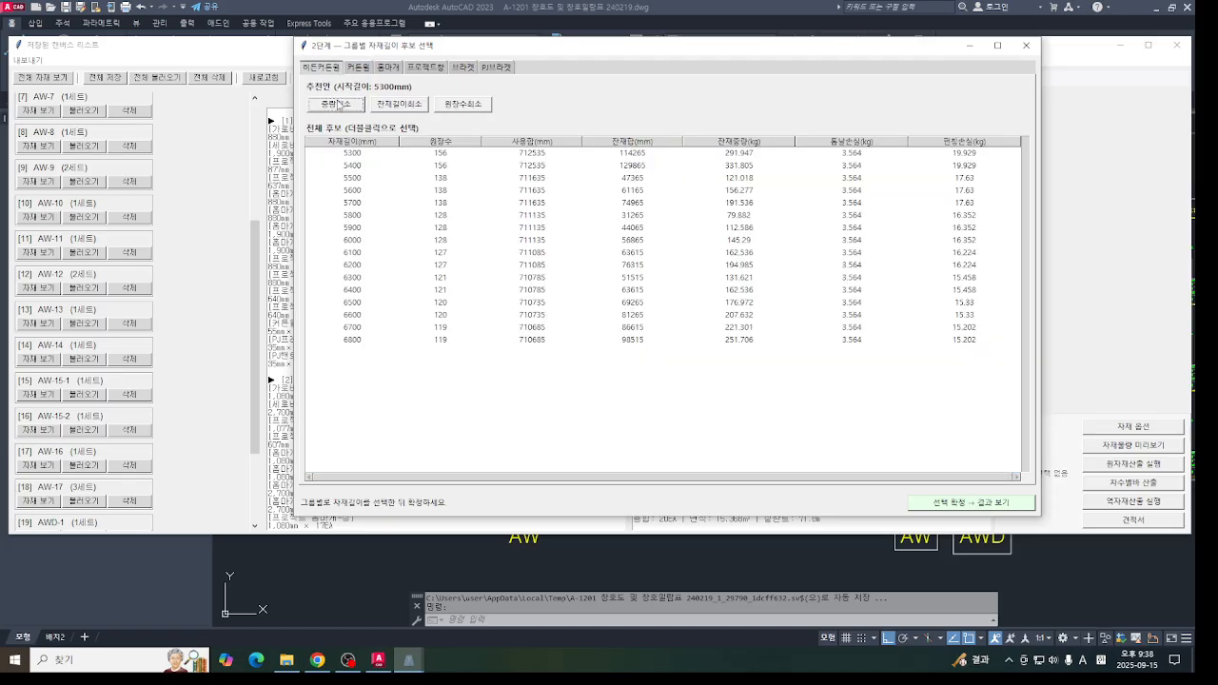
pyautogui.click(340, 103)
pyautogui.click(386, 71)
pyautogui.click(339, 103)
pyautogui.click(426, 68)
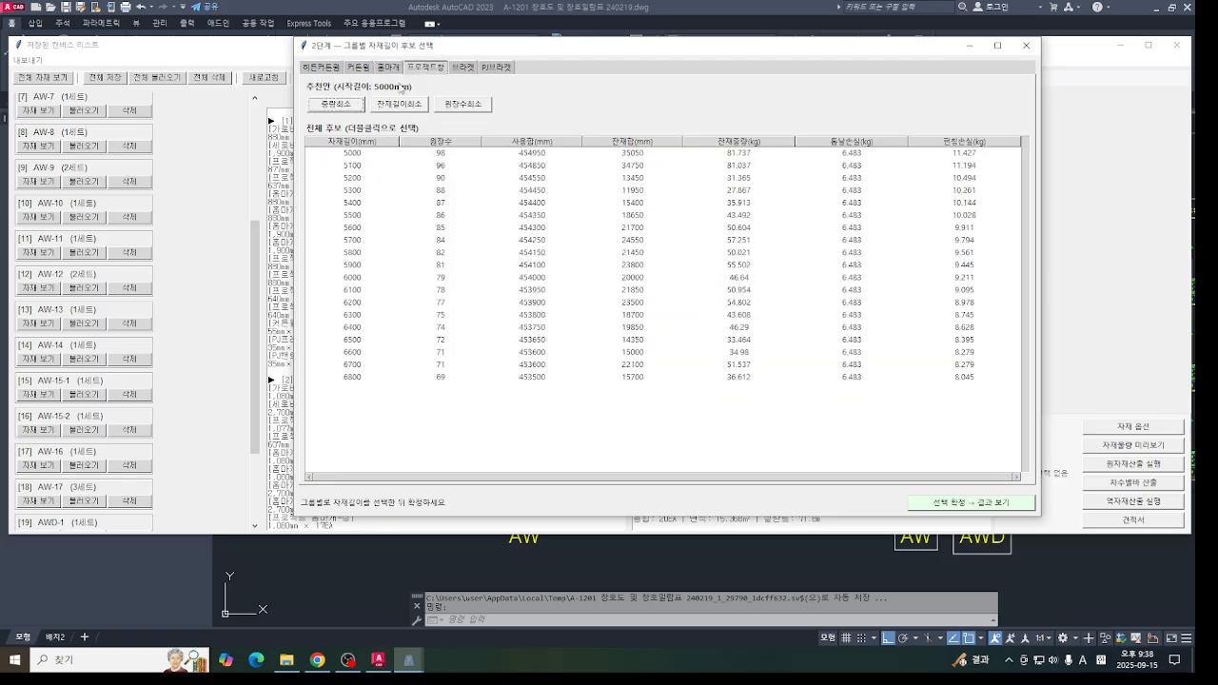
pyautogui.click(339, 103)
pyautogui.click(464, 67)
pyautogui.click(340, 102)
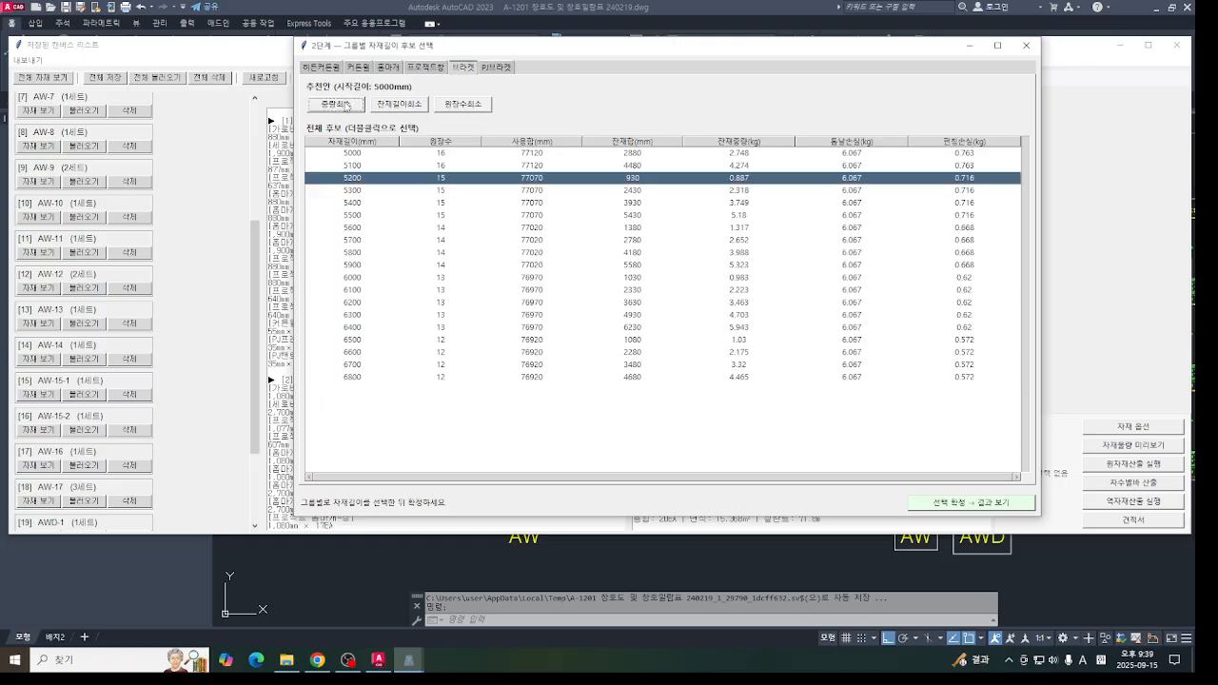
pyautogui.click(510, 67)
pyautogui.click(336, 103)
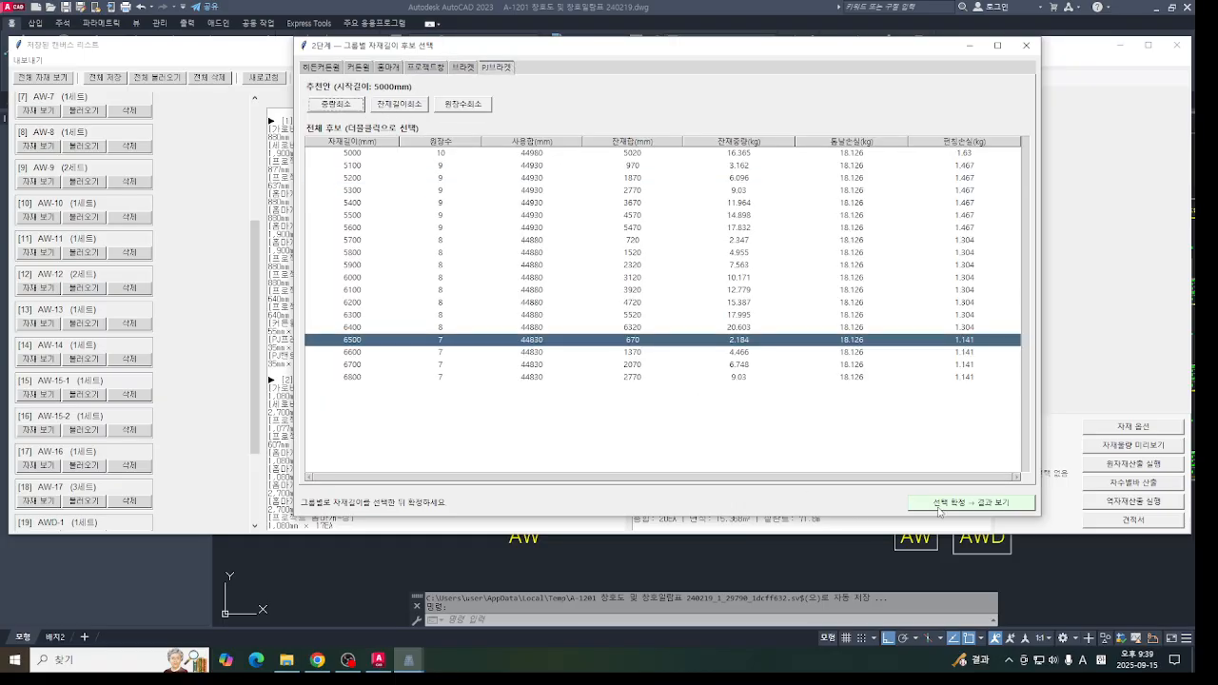
# - Confirm the chosen stock lengths, consolidate the results by cutting pattern in stage 3, and review the list of all patterns
pyautogui.click(970, 503)
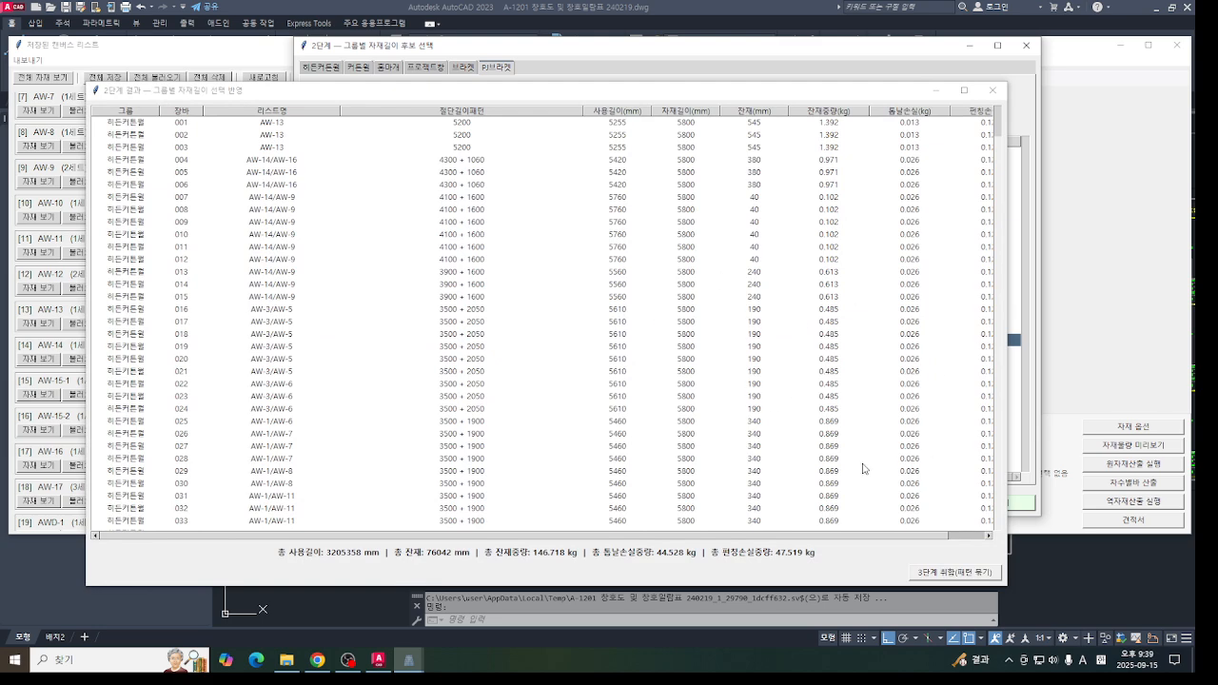
pyautogui.click(950, 572)
pyautogui.click(341, 145)
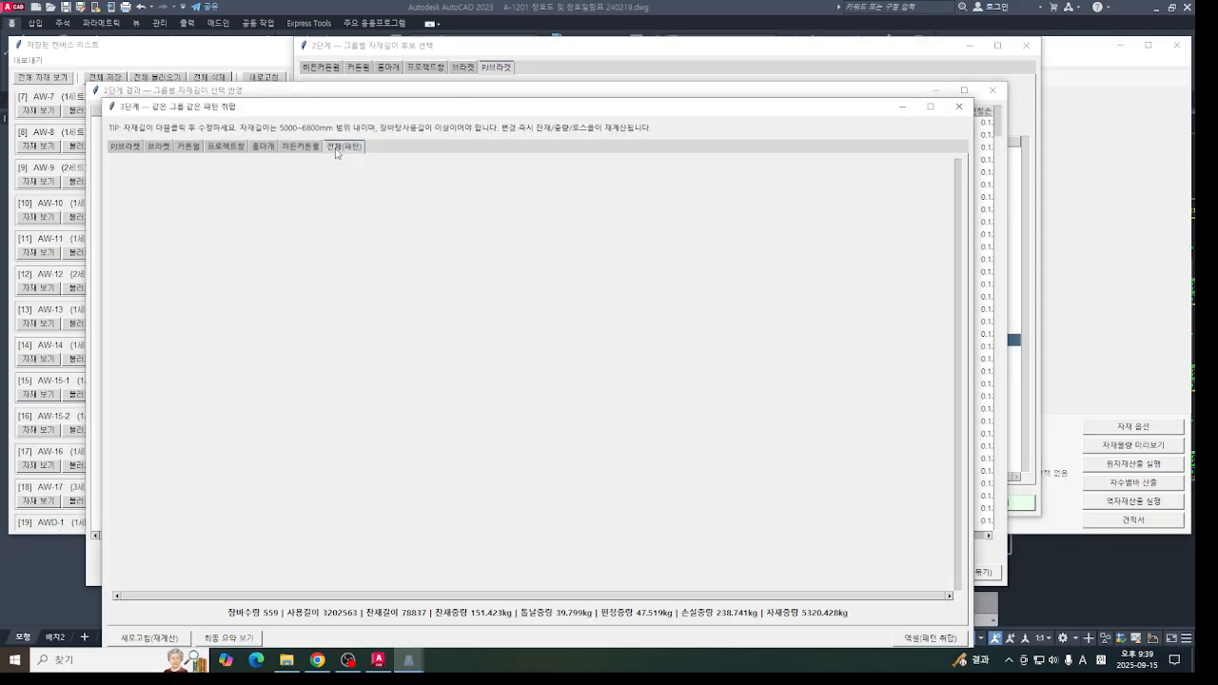
pyautogui.moveTo(549, 112); pyautogui.dragTo(574, 65)
pyautogui.scroll(-5, 337, 312)
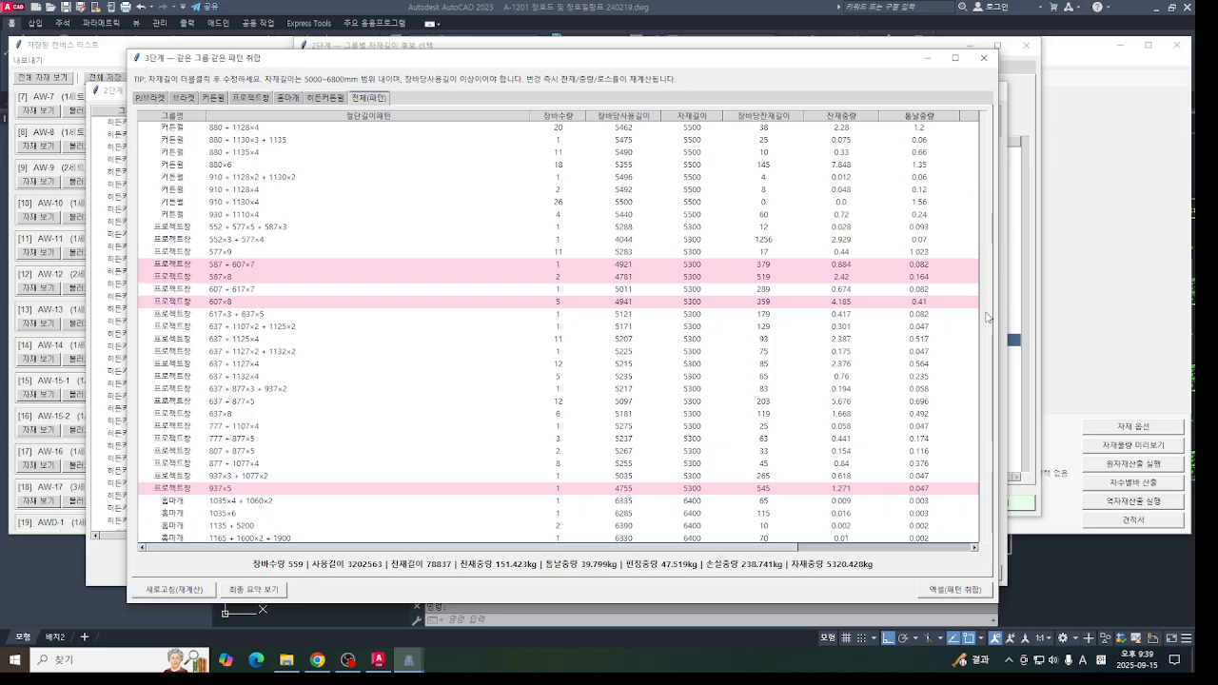
pyautogui.moveTo(986, 223); pyautogui.dragTo(994, 85)
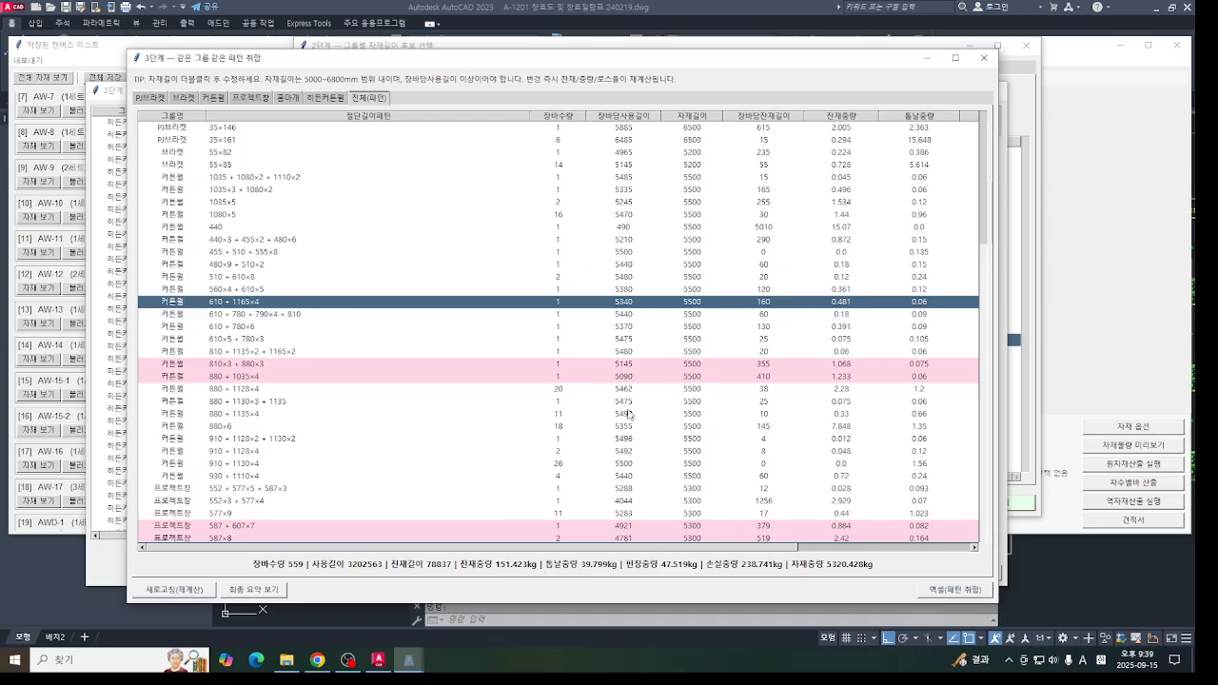
# - Review the remnant weights and per-pattern loss rates in the all-patterns list, including the highlighted 커튼월 patterns
pyautogui.click(620, 366)
pyautogui.click(615, 425)
pyautogui.scroll(-3, 928, 388)
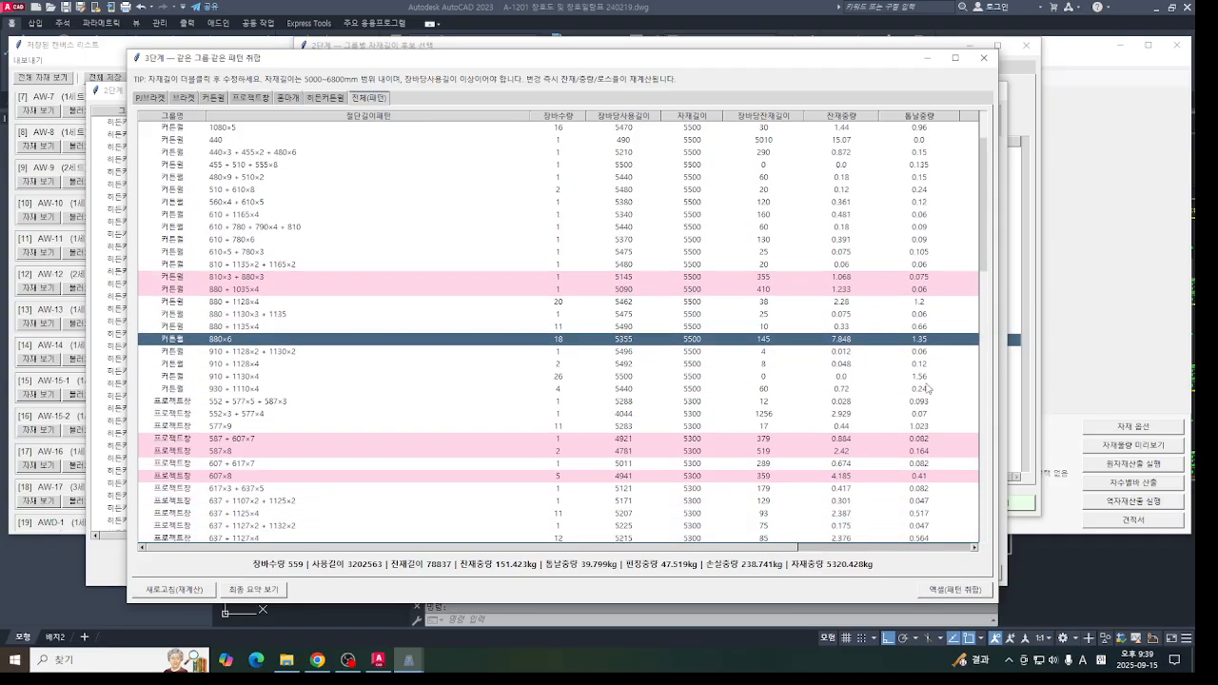
pyautogui.scroll(-3, 774, 312)
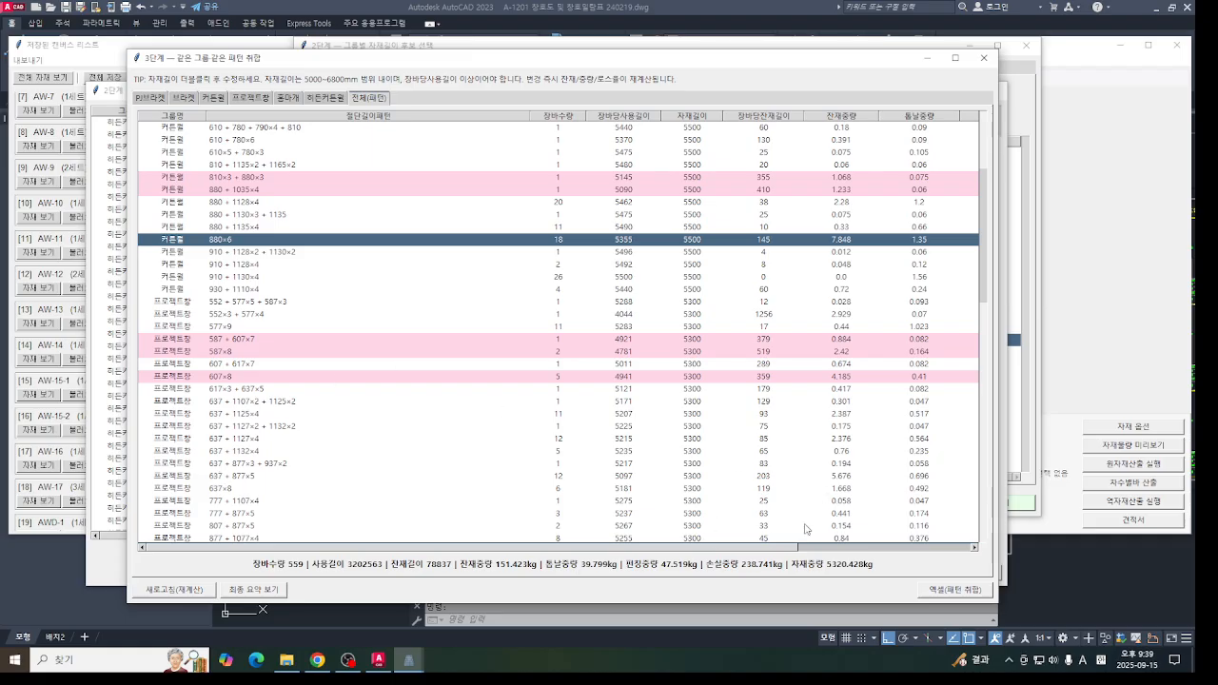
pyautogui.scroll(3, 853, 254)
pyautogui.moveTo(757, 549); pyautogui.dragTo(932, 549)
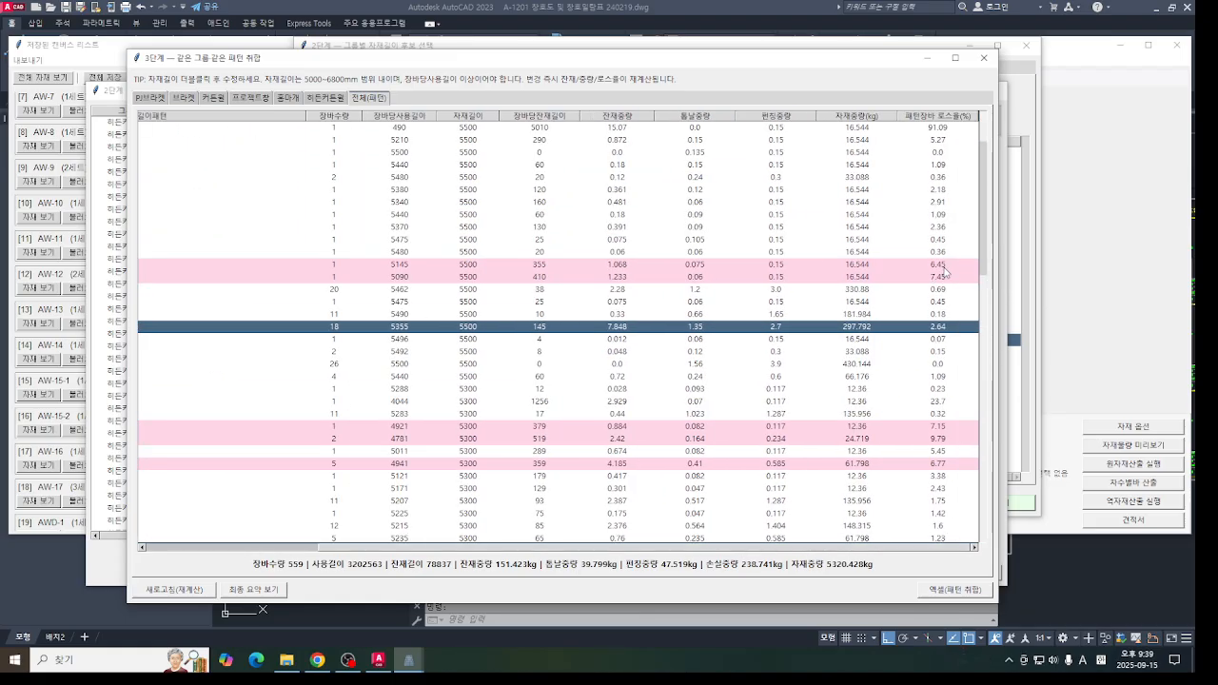
pyautogui.click(776, 538)
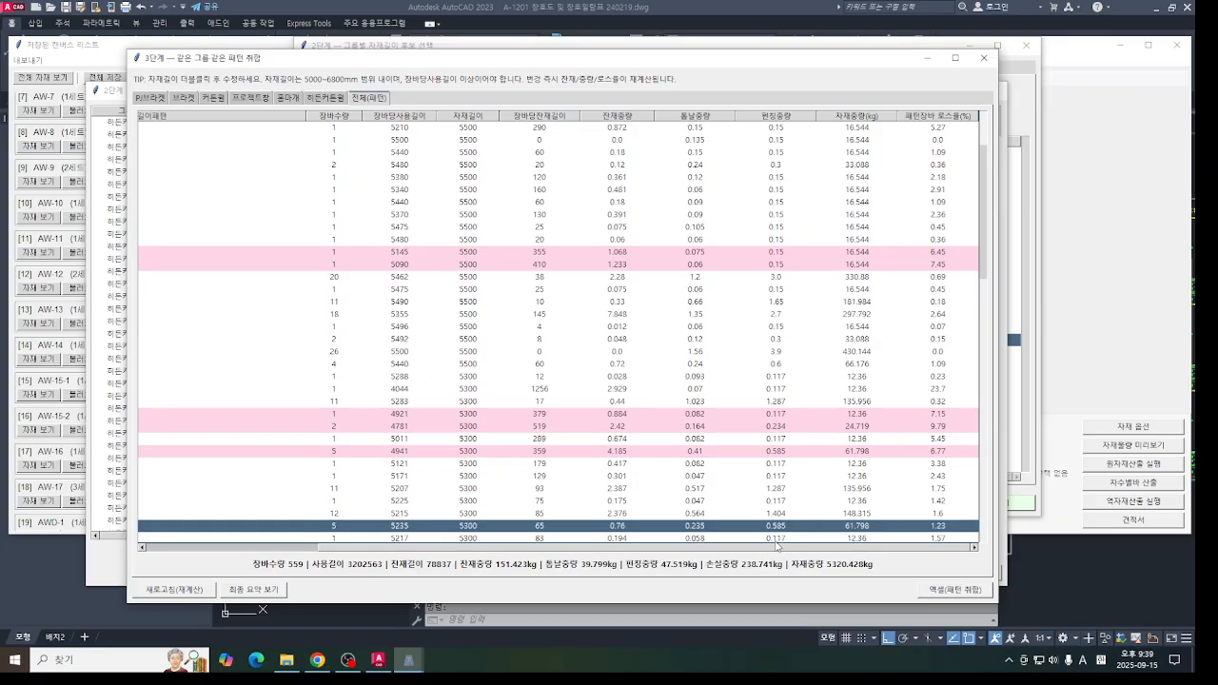
pyautogui.moveTo(790, 549); pyautogui.dragTo(392, 556)
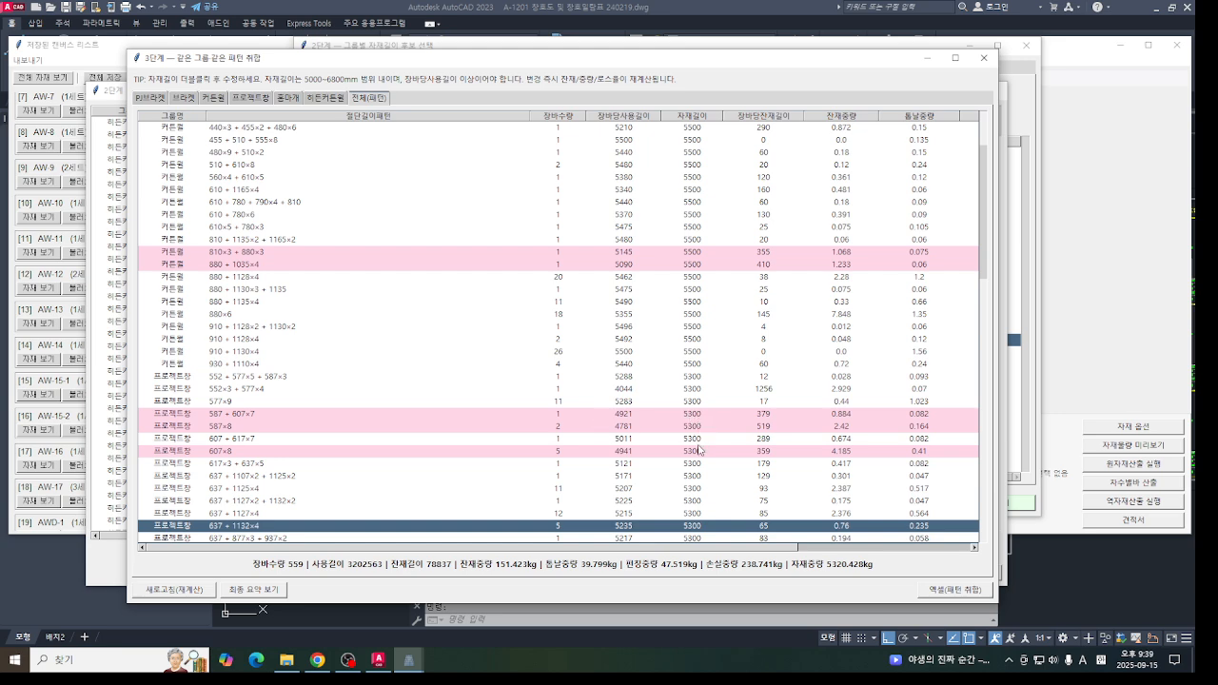
pyautogui.click(695, 255)
pyautogui.click(695, 264)
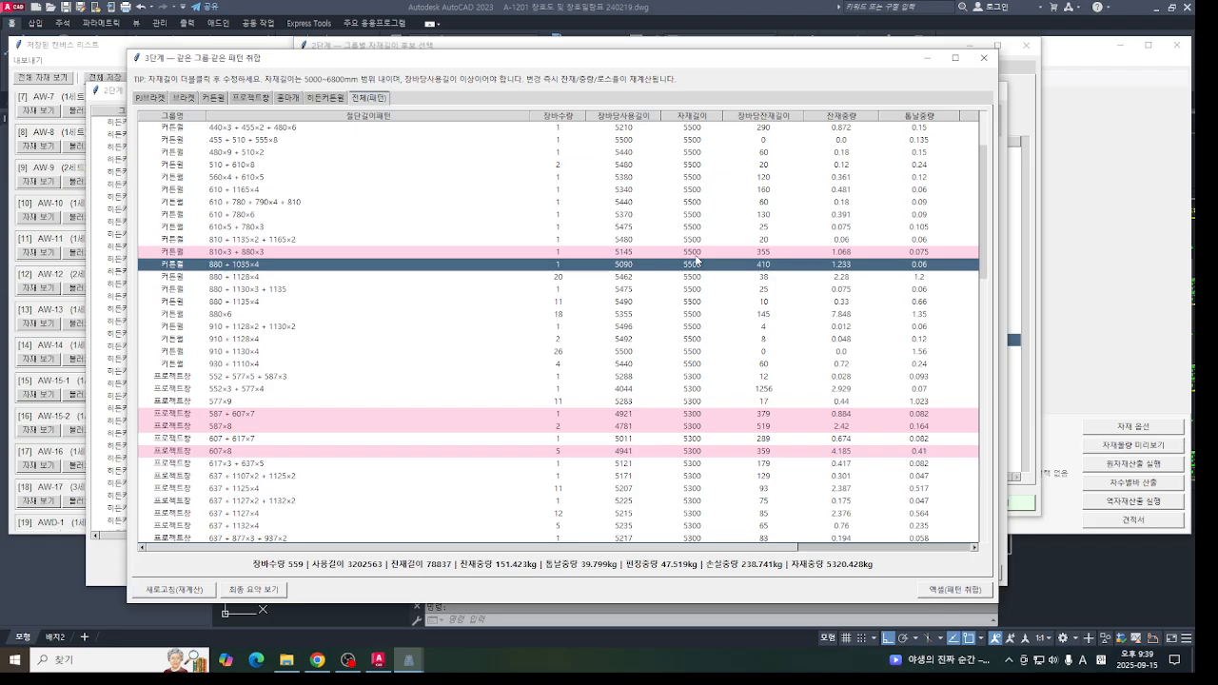
pyautogui.click(695, 254)
pyautogui.click(695, 265)
pyautogui.scroll(-6, 709, 454)
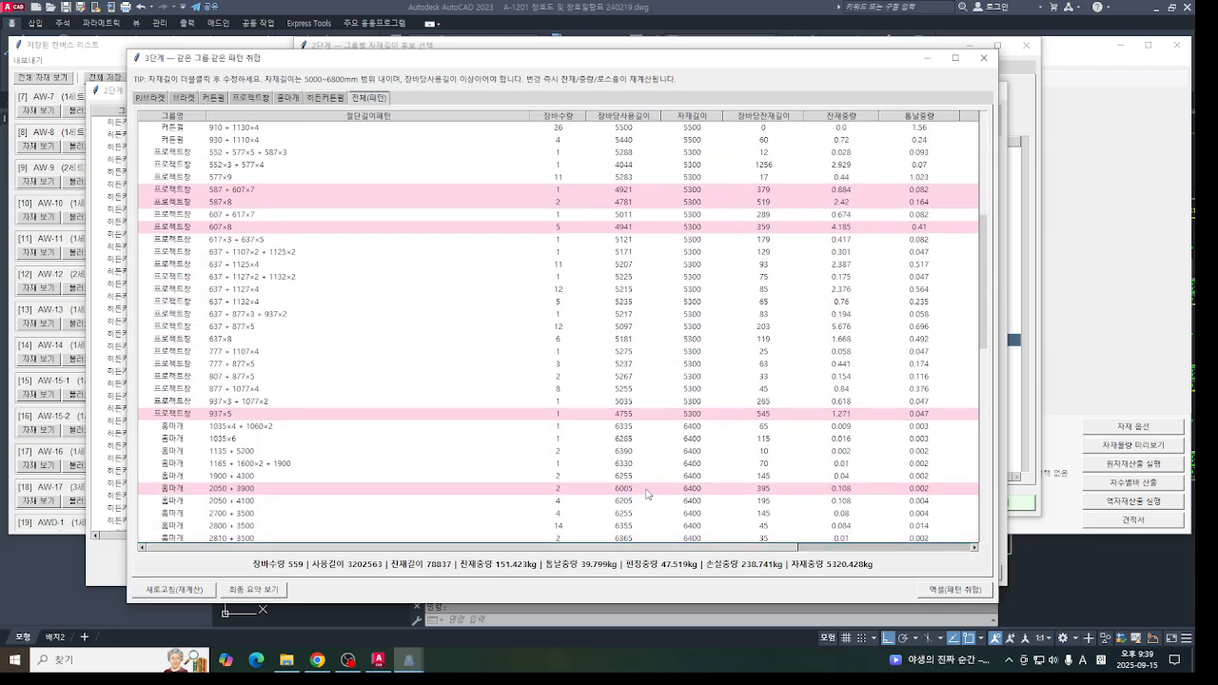
# - Set the stock length of the highlighted 프로젝트창 pattern 937×5 to 5000 mm
pyautogui.click(696, 489)
pyautogui.click(704, 414)
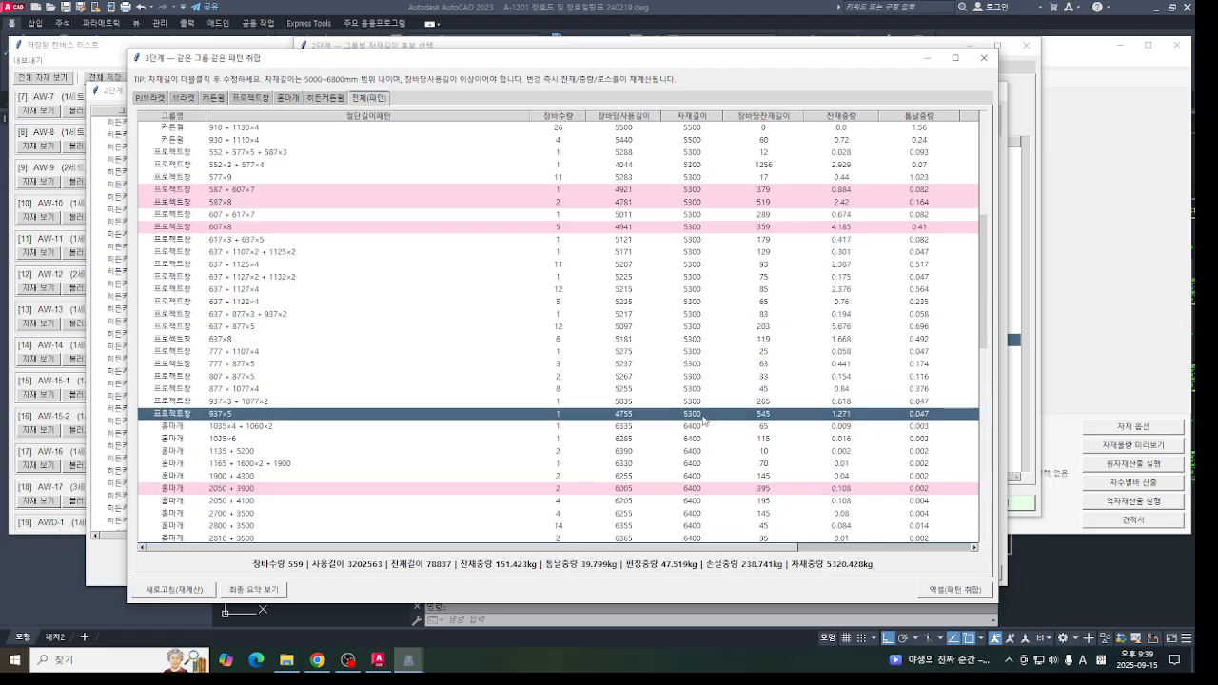
pyautogui.doubleClick(703, 415)
pyautogui.write('5000')
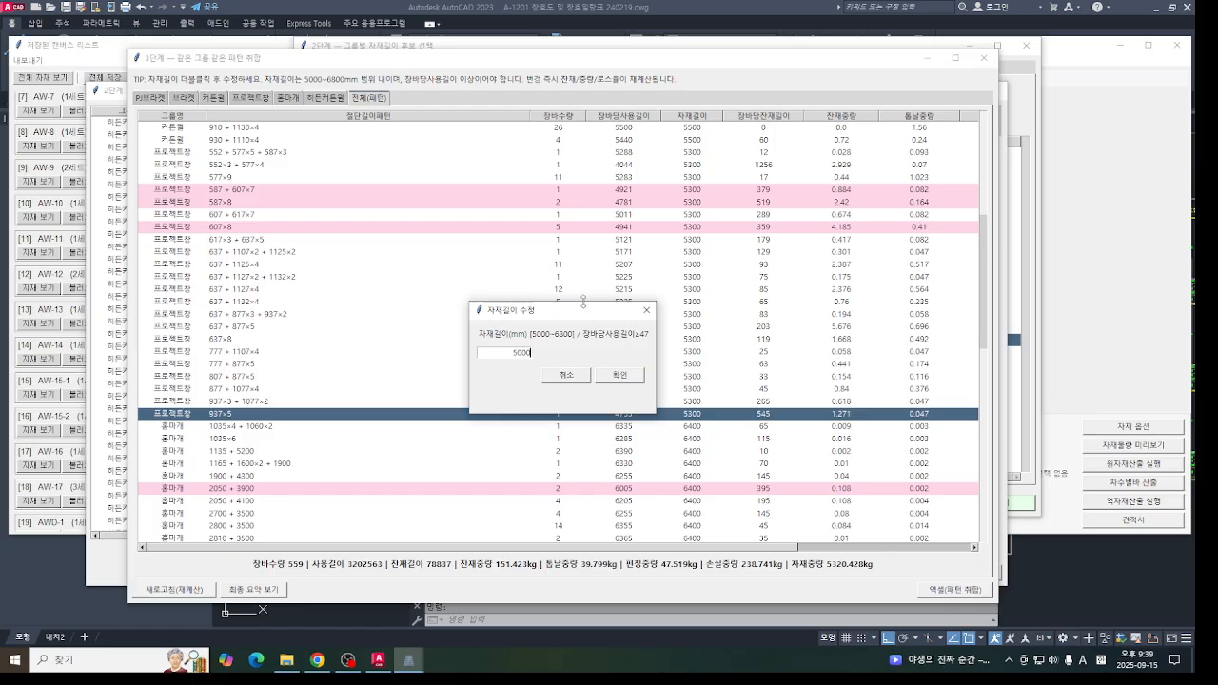
pyautogui.click(620, 375)
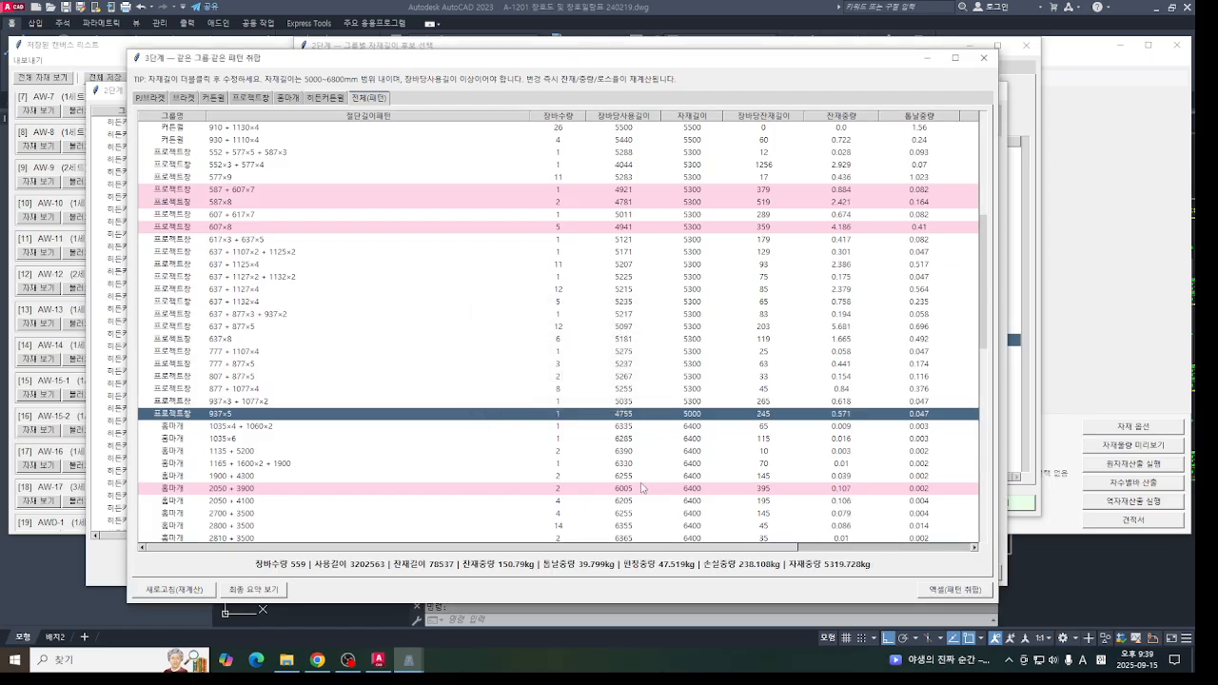
# - Set the stock length of the 프로젝트창 pattern 587×8 to 5000 mm
pyautogui.doubleClick(701, 201)
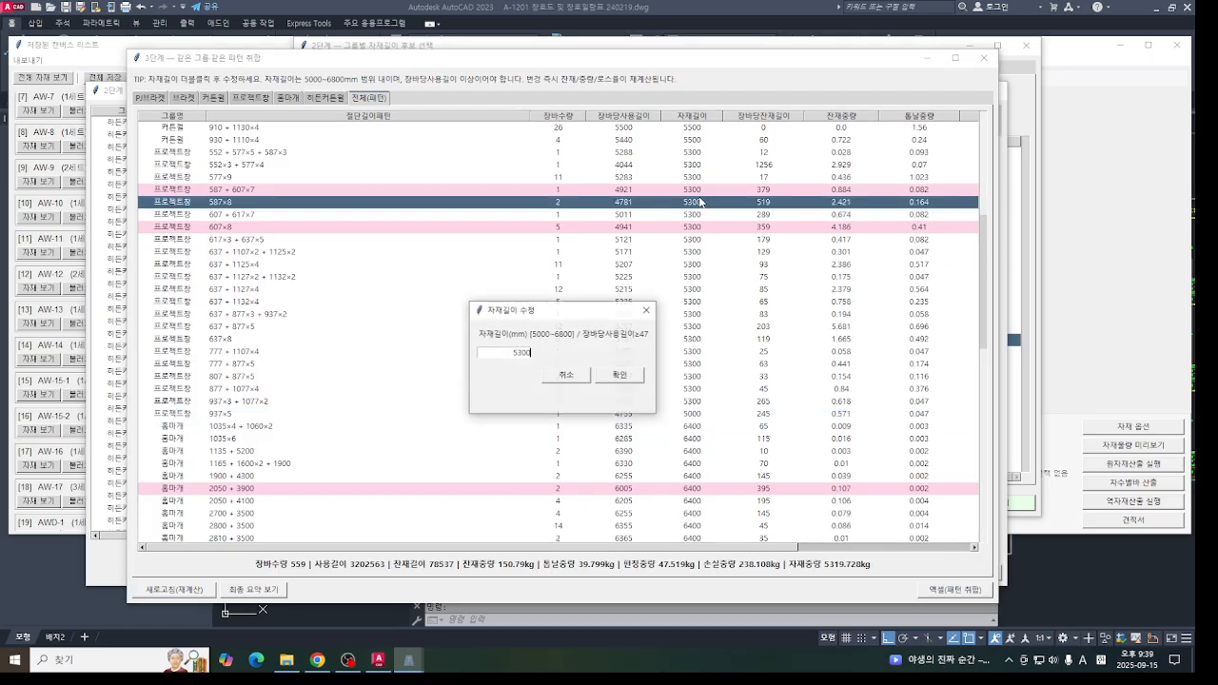
pyautogui.click(575, 311)
pyautogui.write('500')
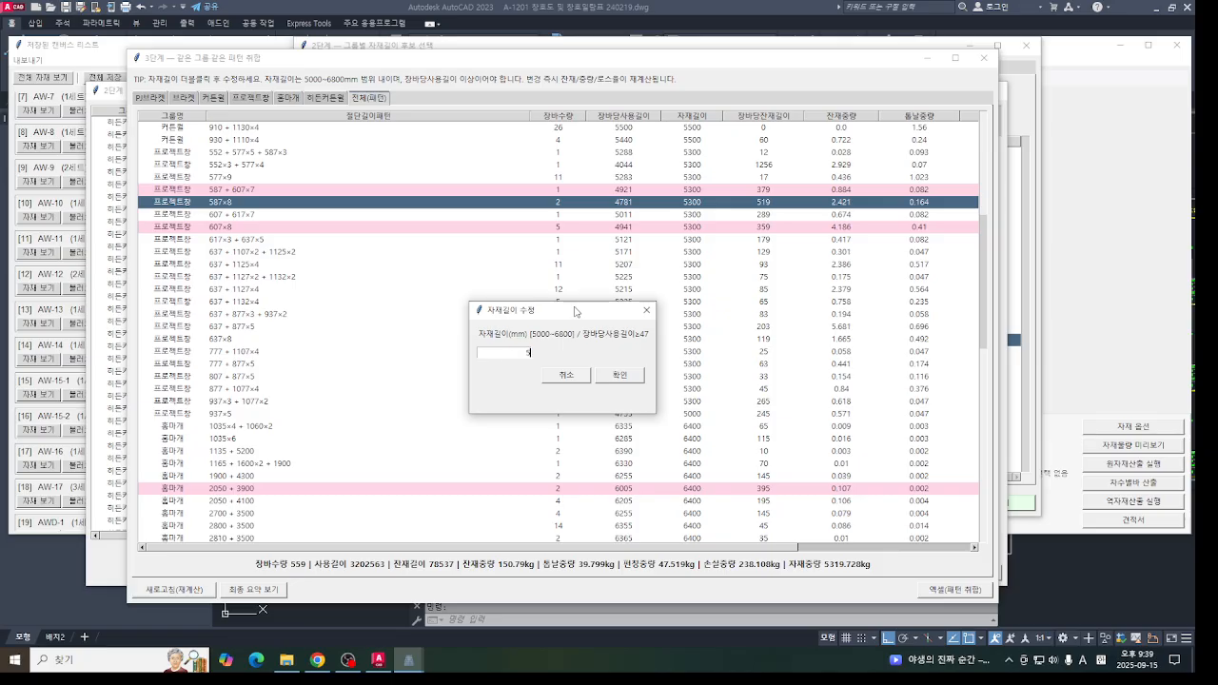
pyautogui.click(638, 376)
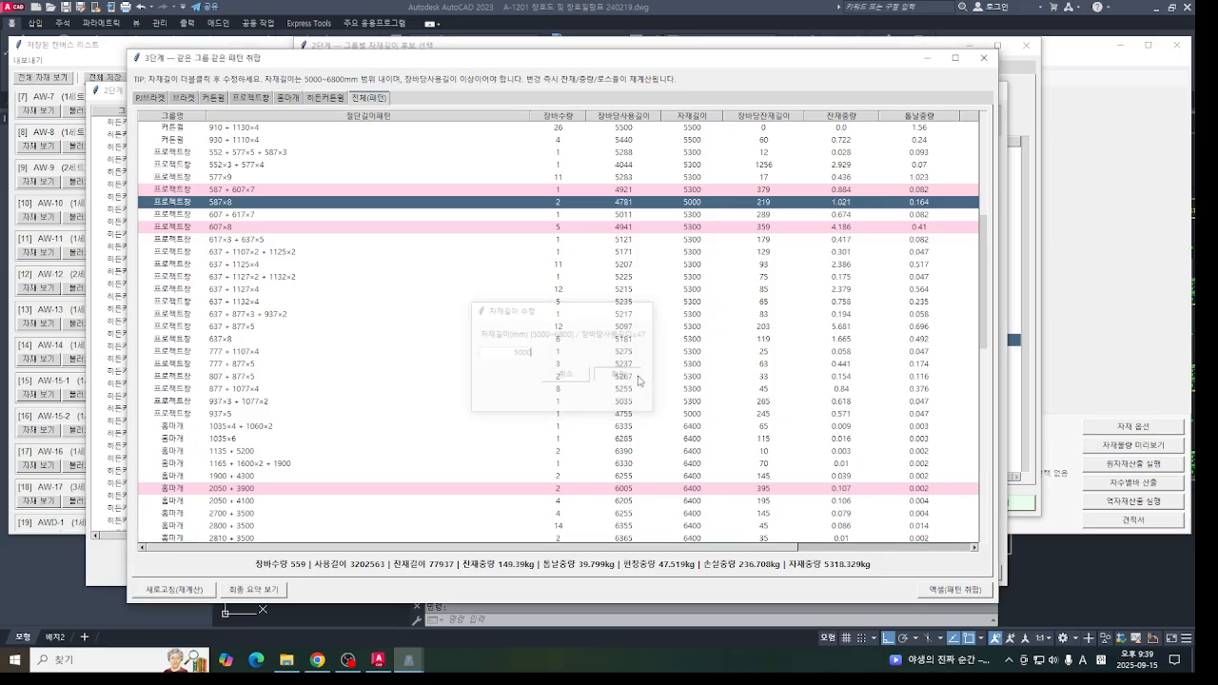
pyautogui.doubleClick(702, 203)
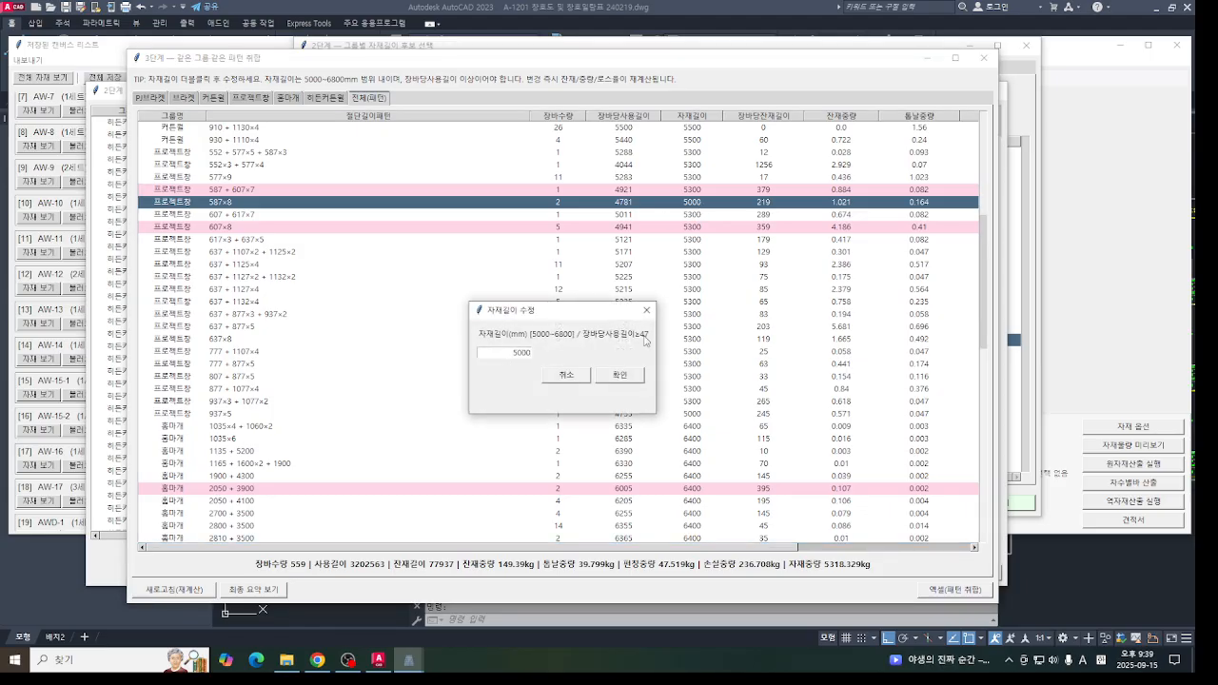
pyautogui.click(569, 376)
# - Set the stock length of the 프로젝트창 pattern 607×8 to 5000 mm
pyautogui.doubleClick(683, 232)
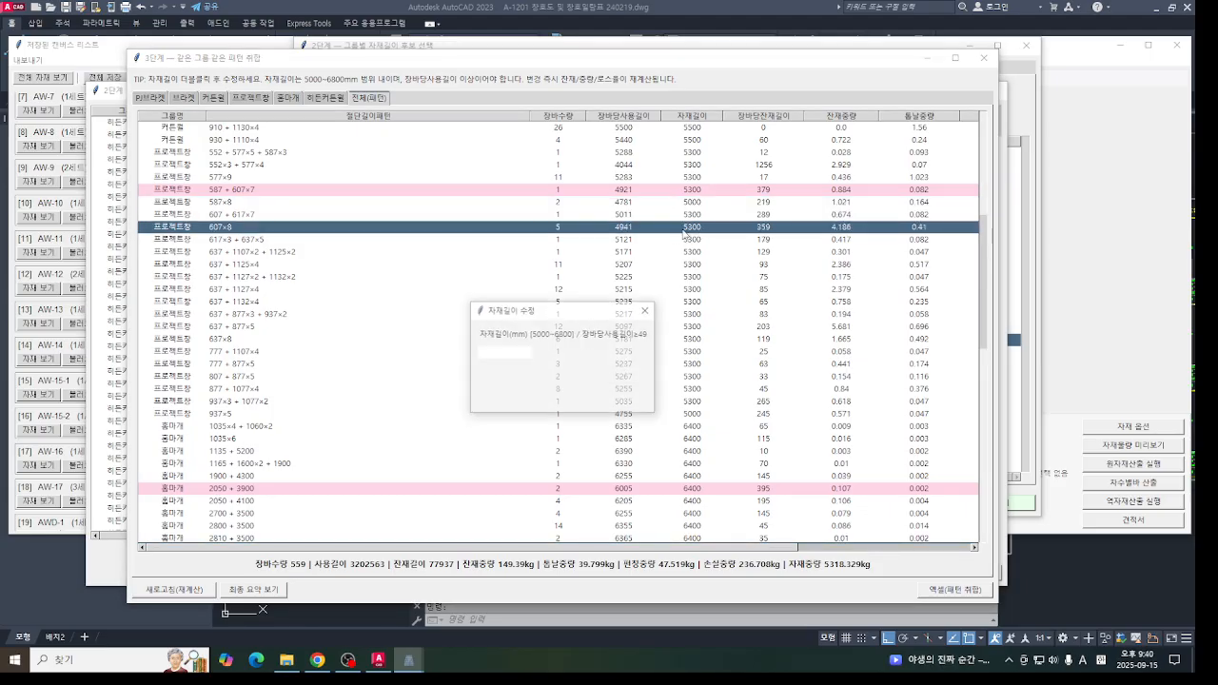
pyautogui.moveTo(501, 352); pyautogui.dragTo(573, 356)
pyautogui.write('5000')
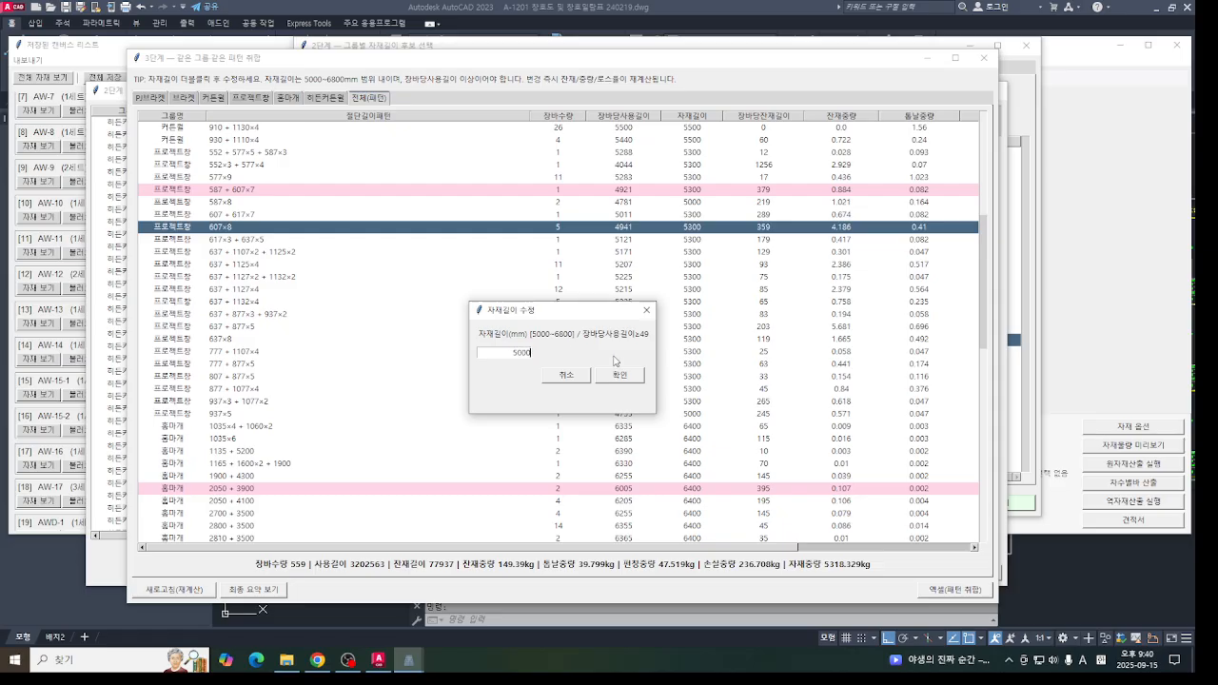
pyautogui.click(619, 375)
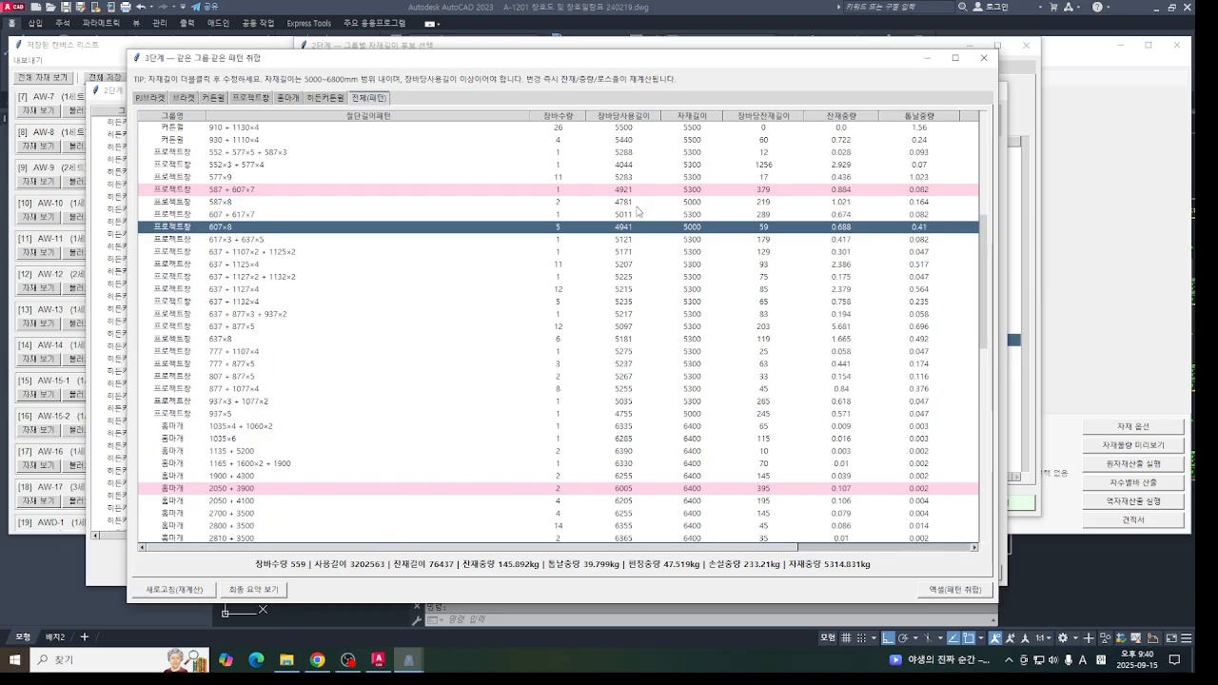
# - Check the final summary by group and stock length, comparing the 5000 and 5300 mm rows of the 프로젝트창 group, and close it
pyautogui.click(272, 595)
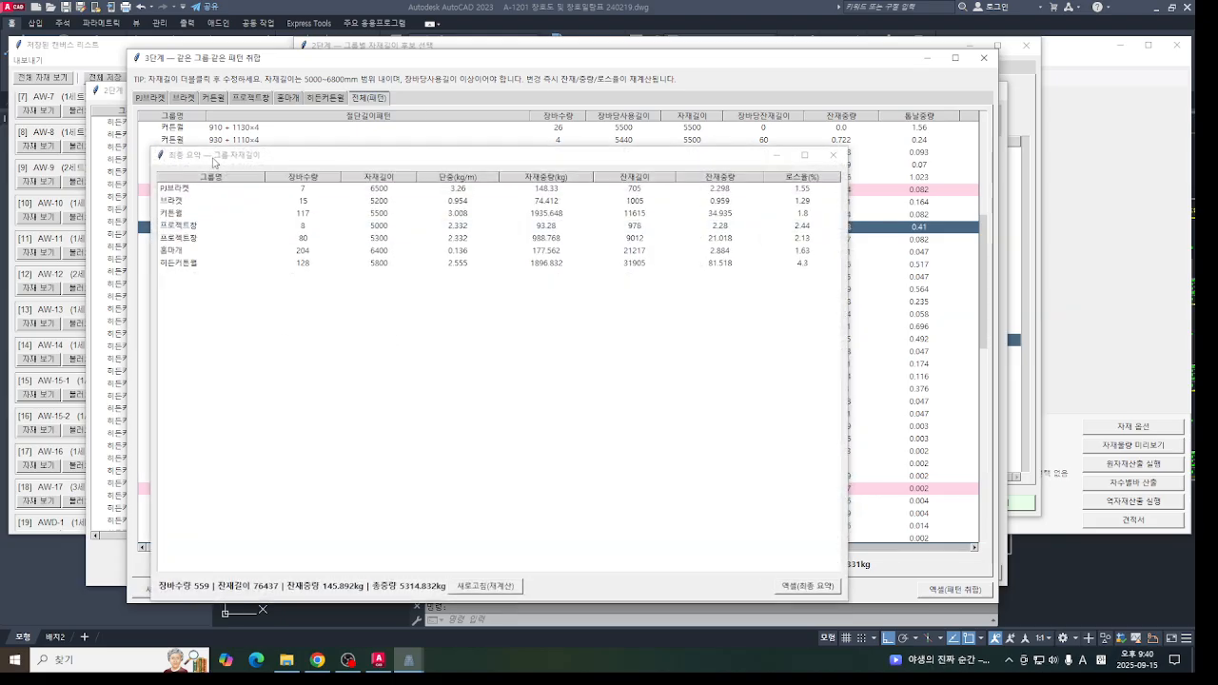
pyautogui.moveTo(442, 120); pyautogui.dragTo(259, 68)
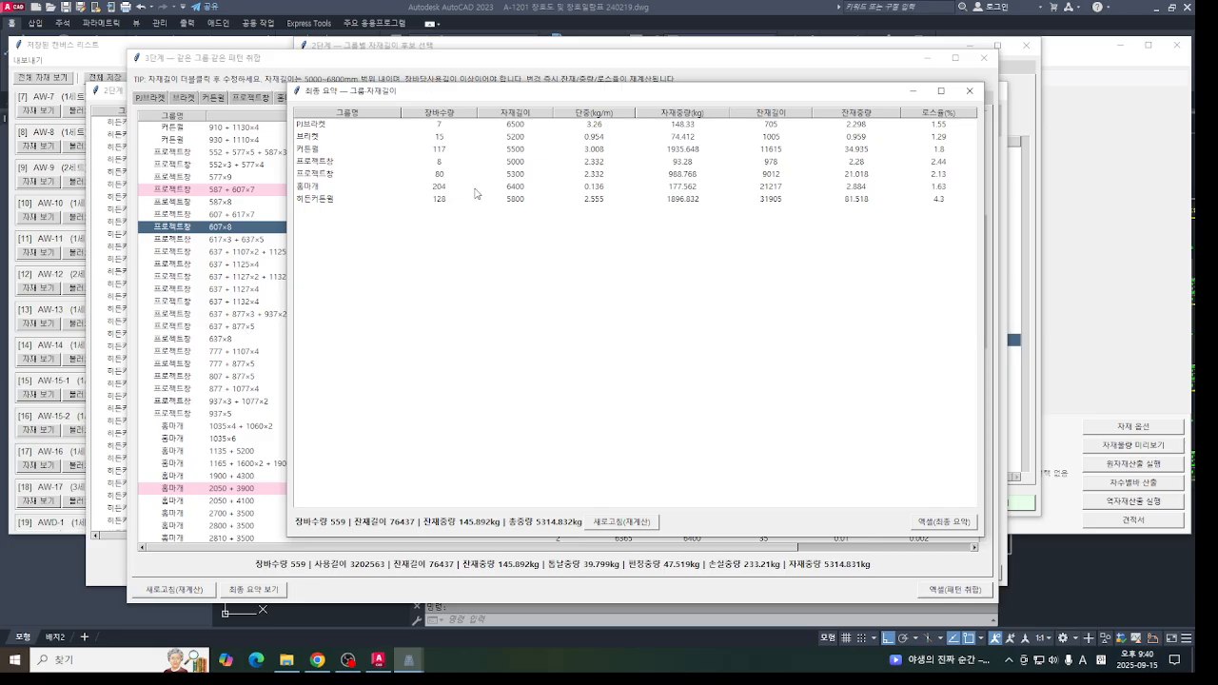
pyautogui.click(508, 163)
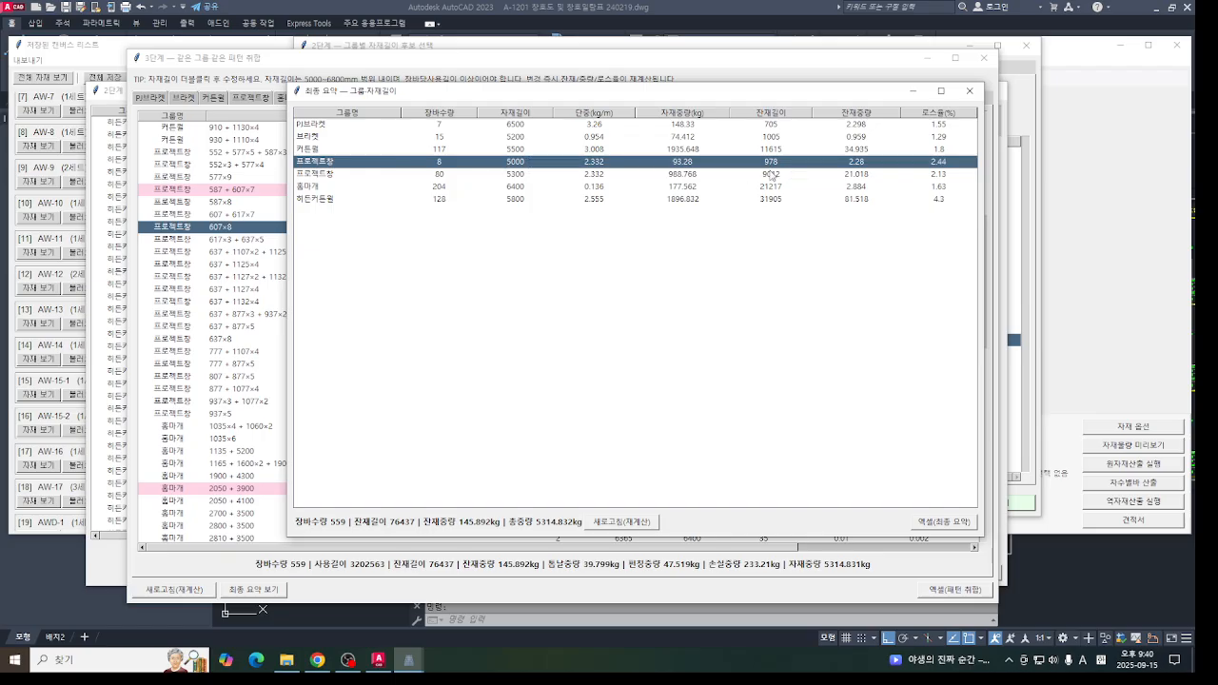
pyautogui.click(438, 175)
pyautogui.click(511, 163)
pyautogui.click(510, 177)
pyautogui.click(524, 163)
pyautogui.click(525, 175)
pyautogui.click(524, 152)
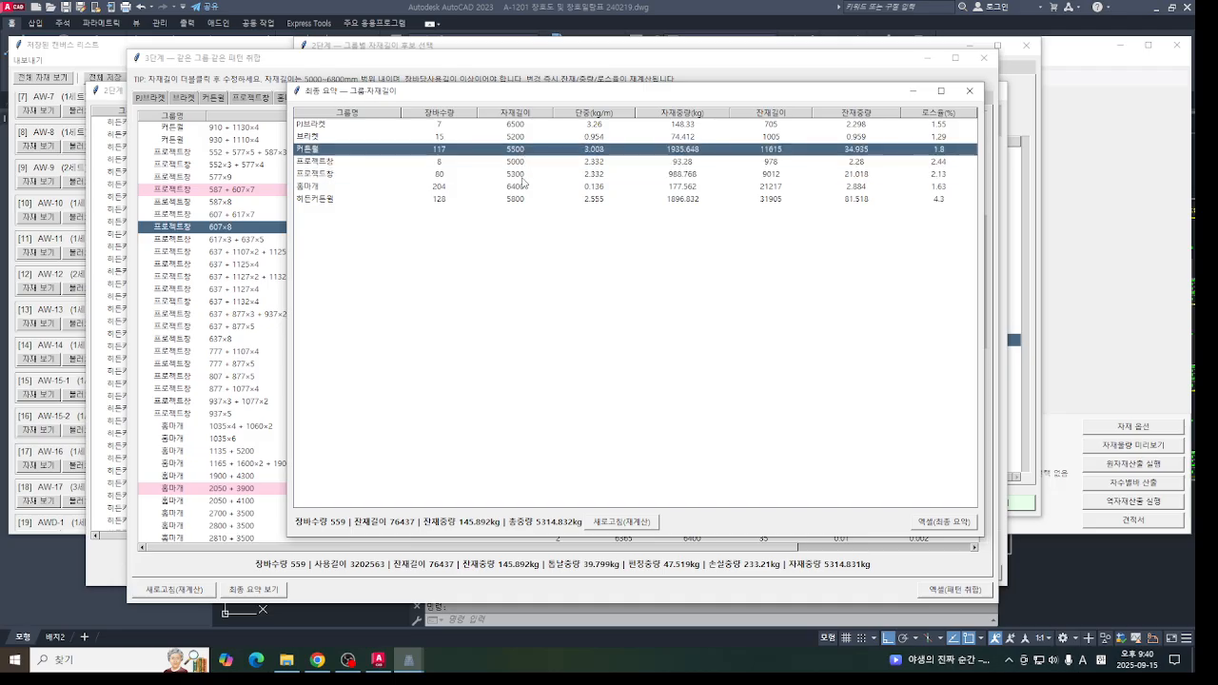
pyautogui.click(526, 177)
pyautogui.click(528, 163)
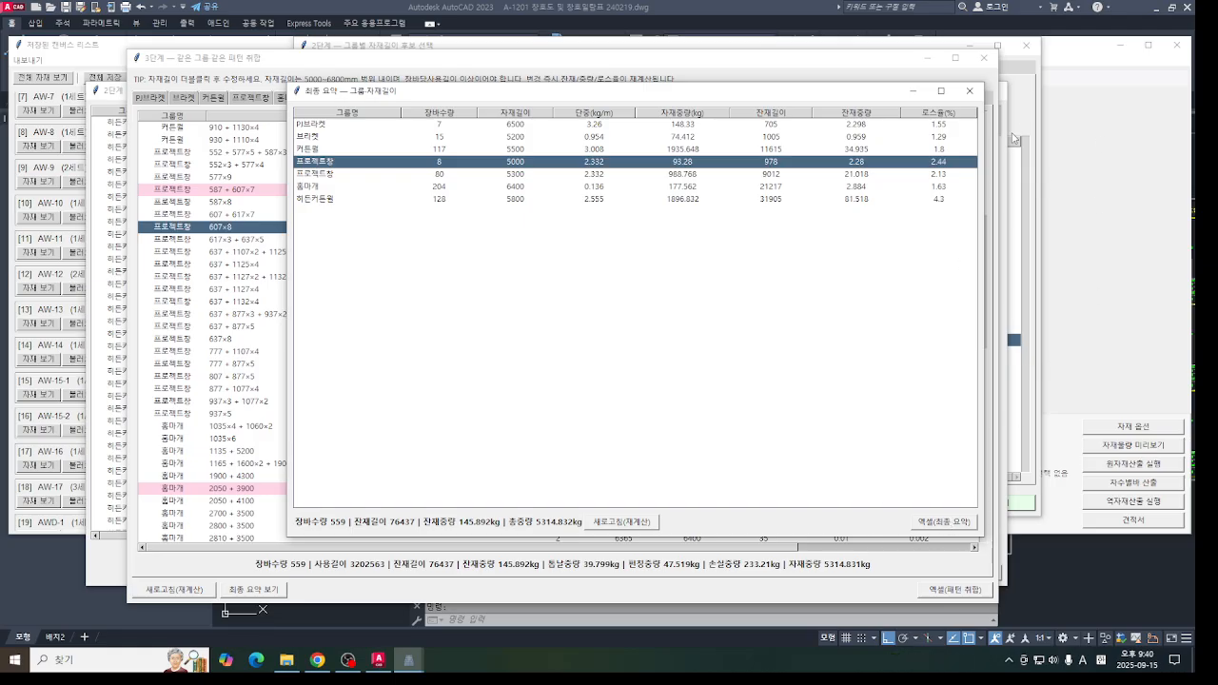
pyautogui.click(970, 91)
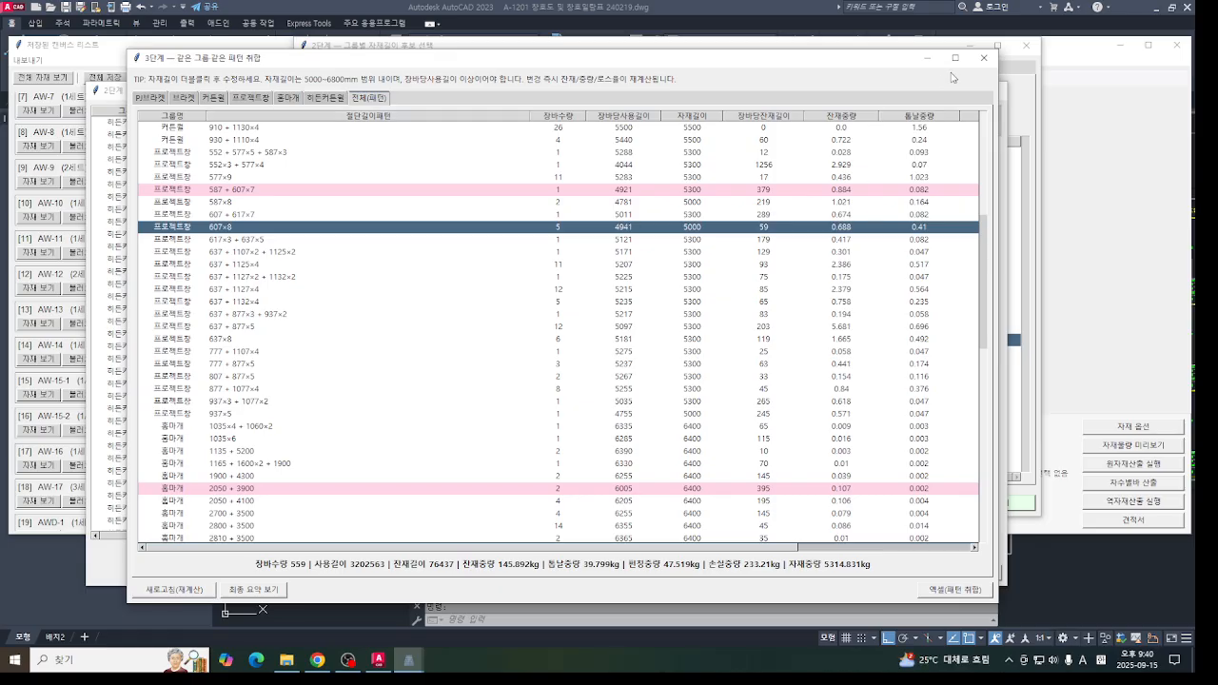
# - Close the raw-material calculation windows and start the reverse material calculation (역자재산출) from the saved canvas list
pyautogui.click(984, 57)
pyautogui.click(993, 91)
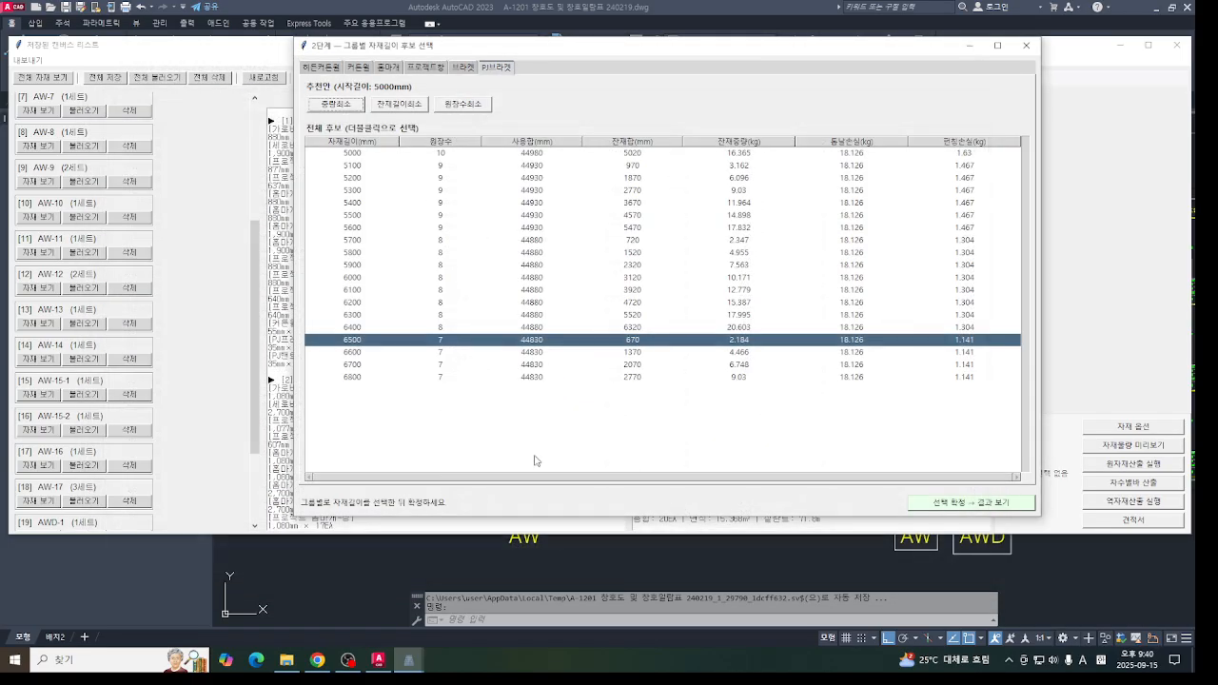
pyautogui.click(1023, 47)
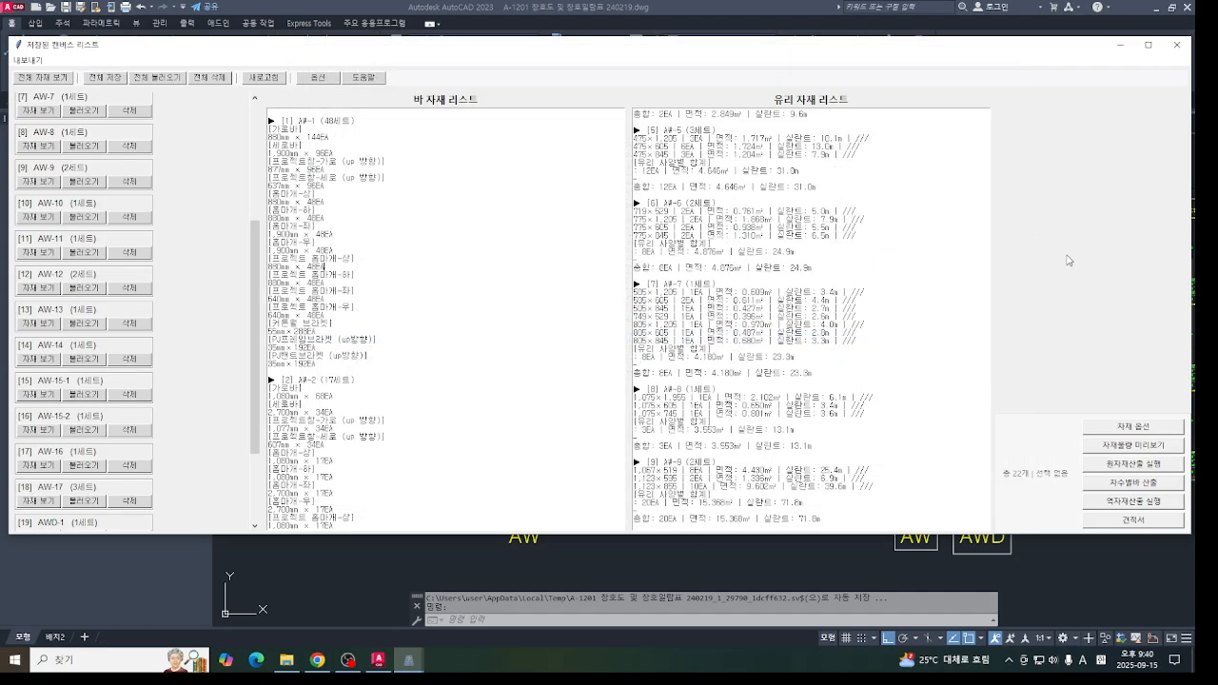
pyautogui.click(1141, 503)
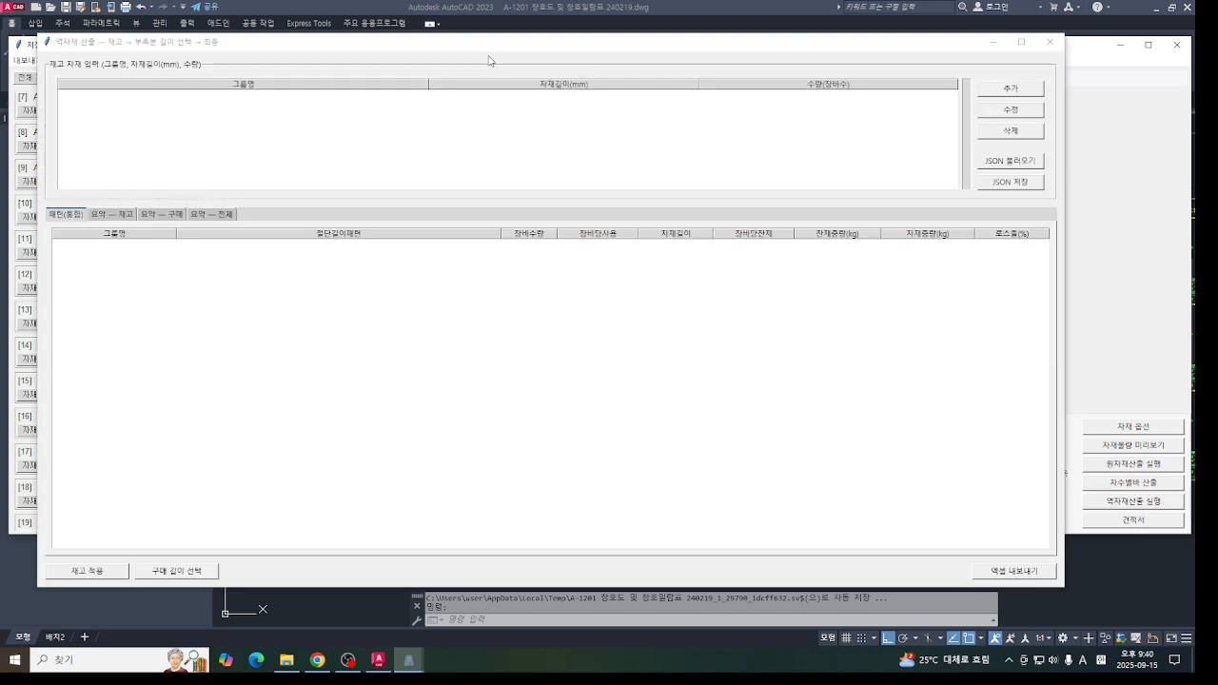
pyautogui.moveTo(489, 57); pyautogui.dragTo(564, 38)
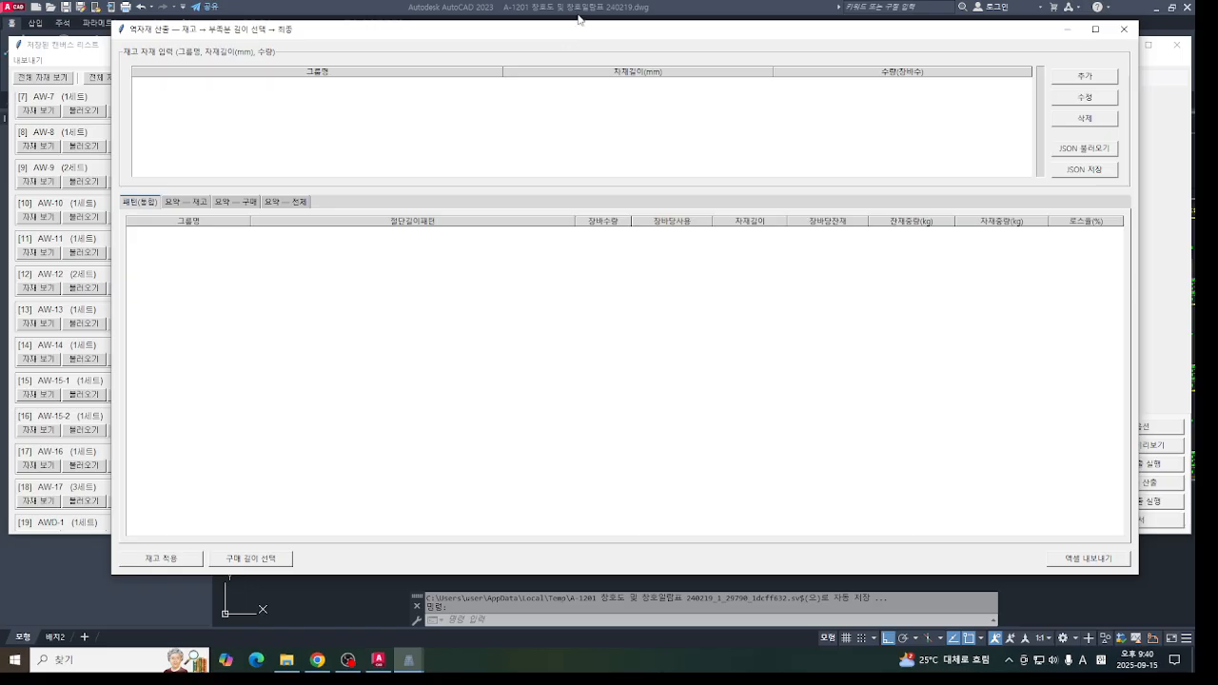
# - Add a stock entry of 30 커튼월 bars at 5500 mm and apply the inventory to the calculation
pyautogui.click(1108, 76)
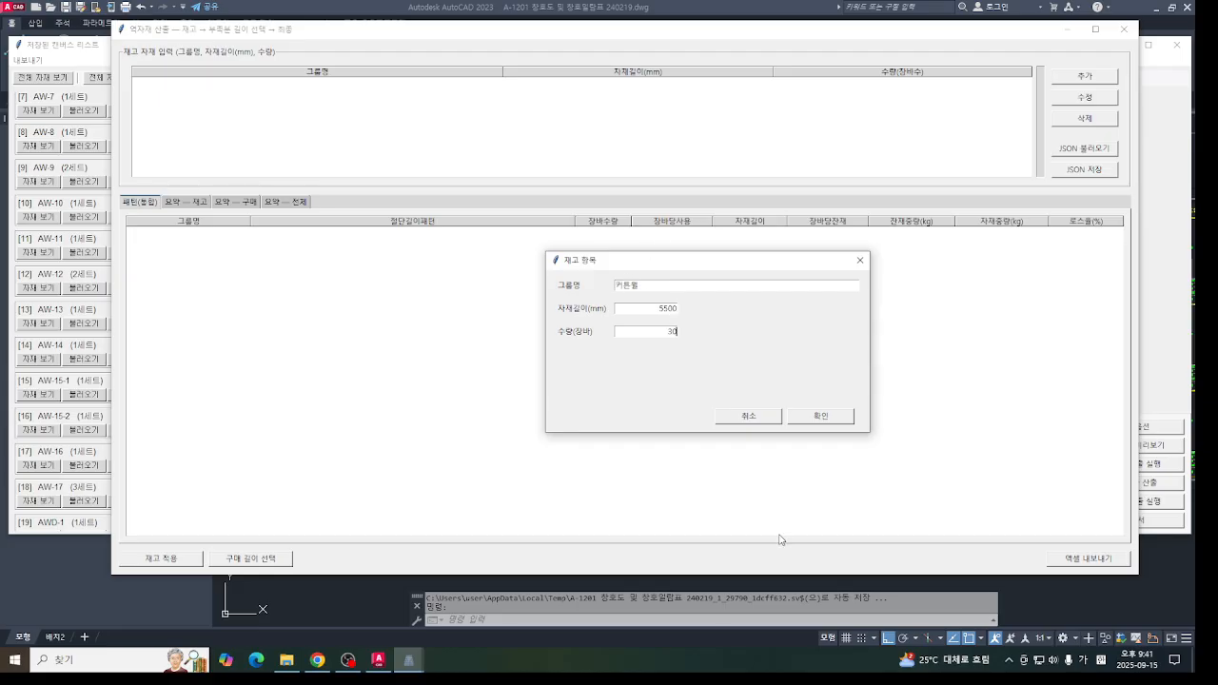
pyautogui.click(824, 417)
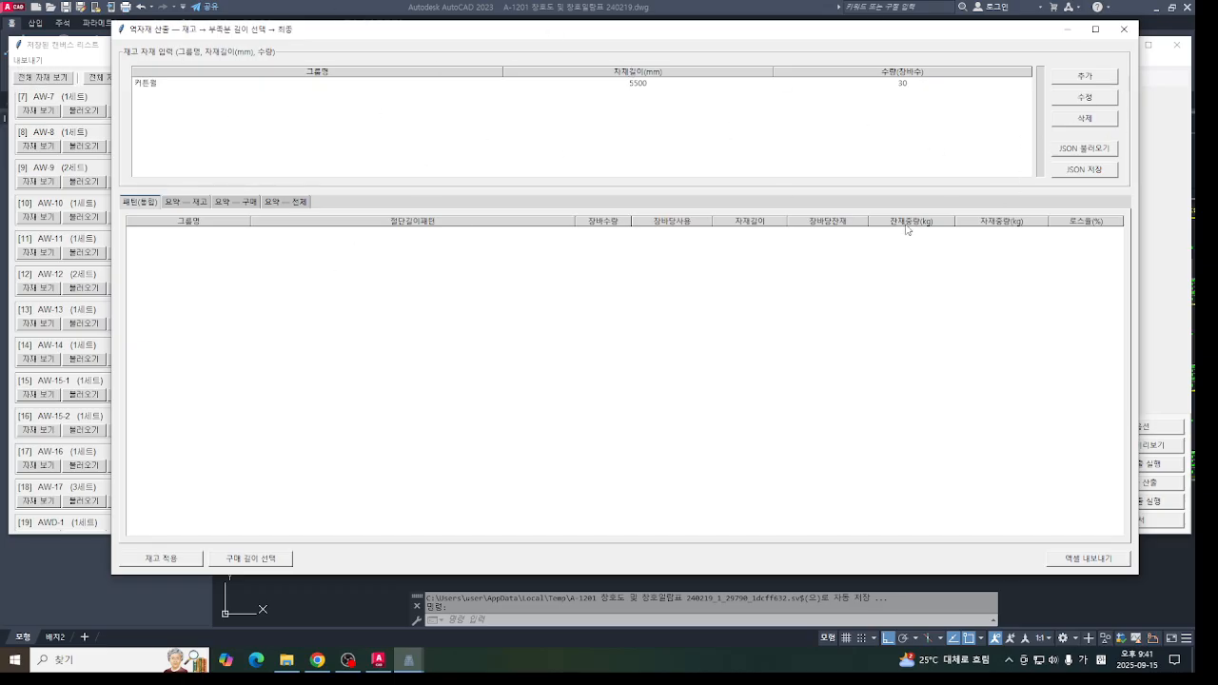
pyautogui.click(164, 563)
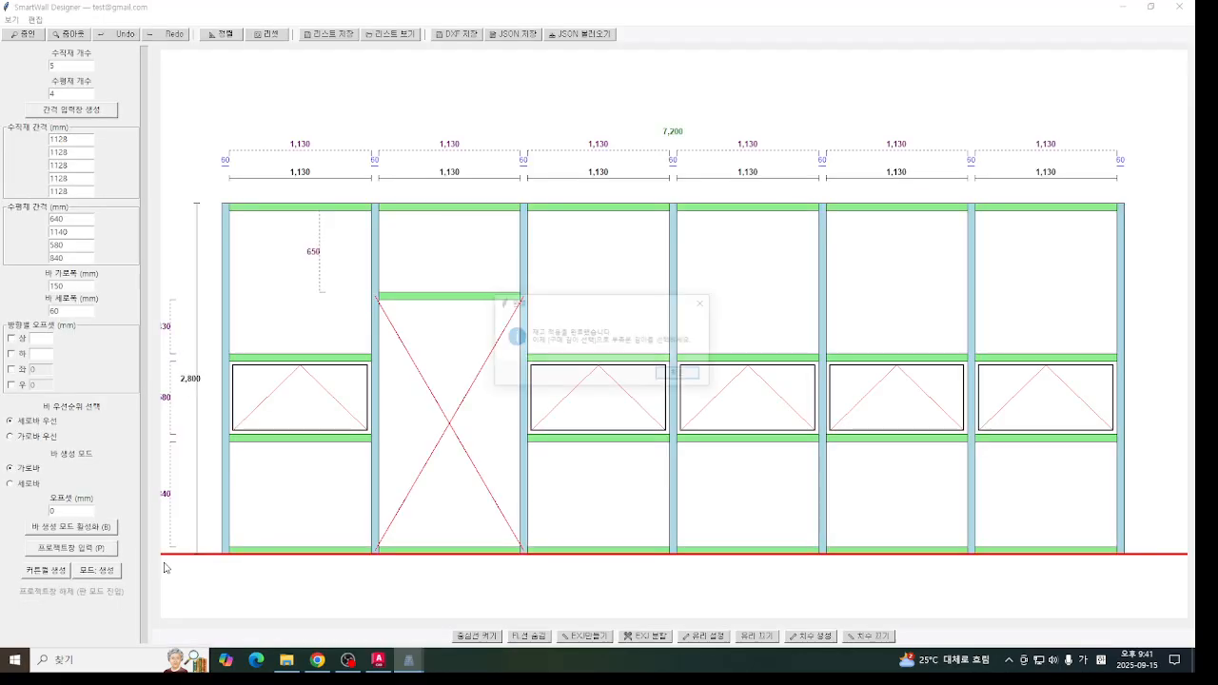
pyautogui.click(678, 374)
pyautogui.click(412, 656)
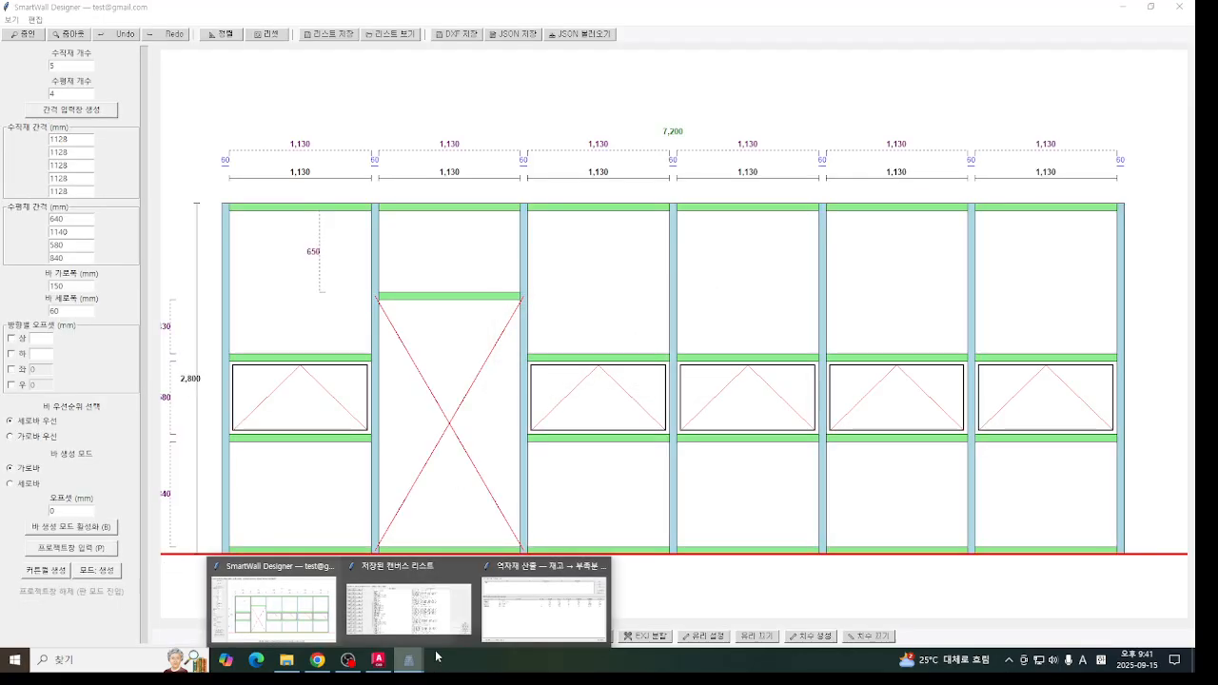
pyautogui.click(523, 610)
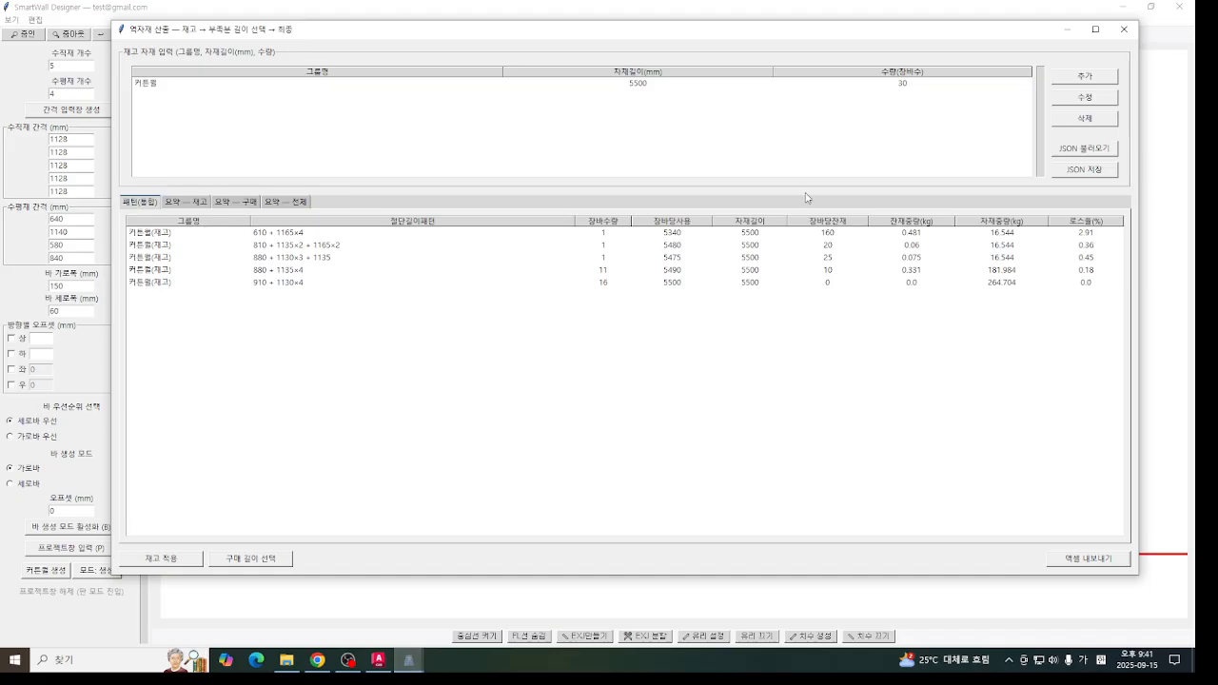
# - Check the stock, purchase and overall summaries of the reverse material calculation
pyautogui.click(185, 202)
pyautogui.click(235, 201)
pyautogui.click(285, 203)
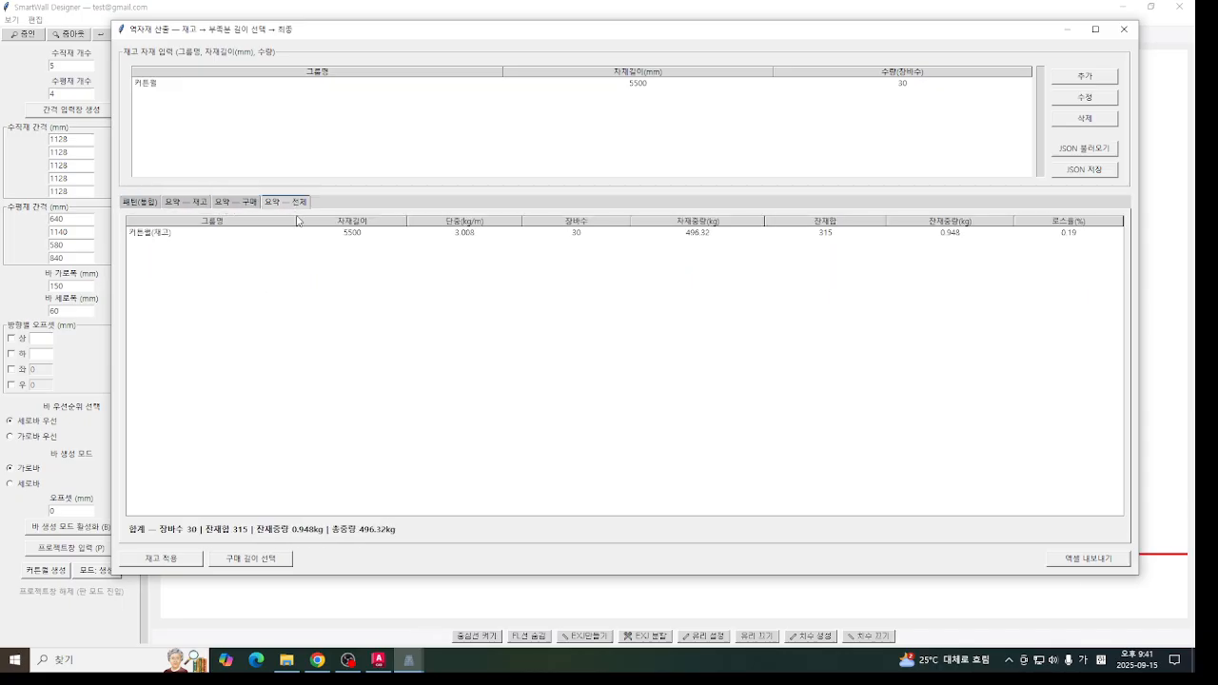
pyautogui.click(236, 204)
# - Start the purchase length selection and pick the minimum-weight (중량최소) recommendation for the 히든커튼월, 커튼월, 홈마개 and 프로젝트창 groups
pyautogui.click(266, 561)
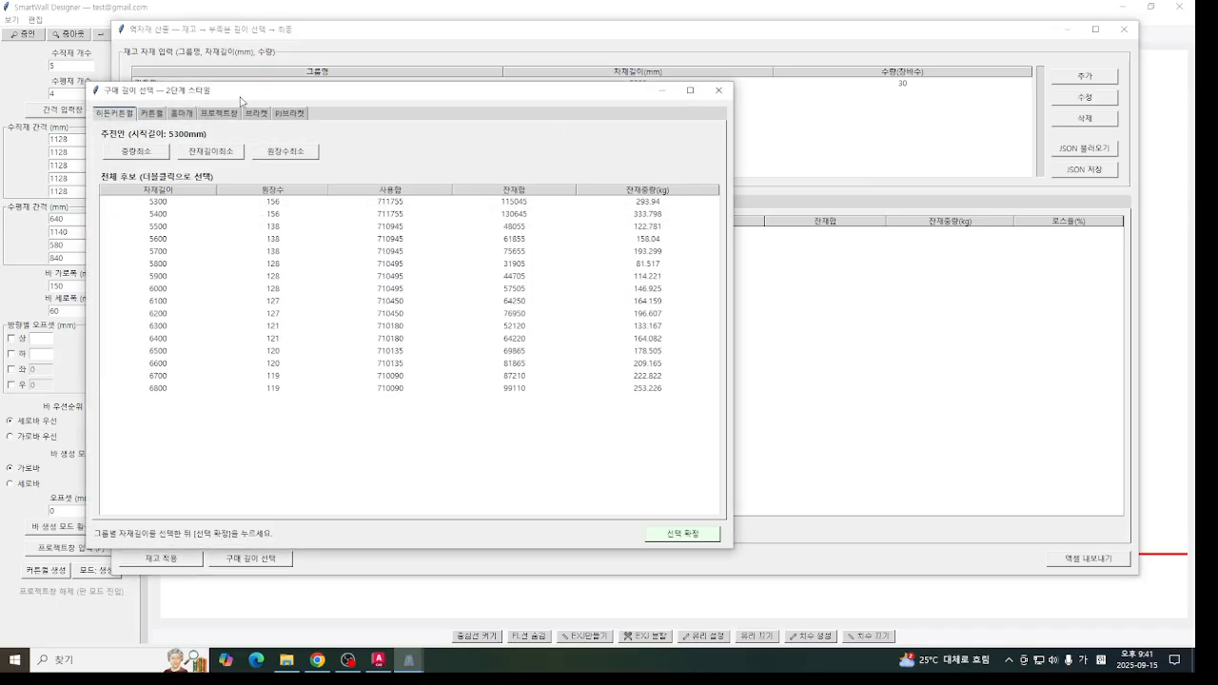
pyautogui.moveTo(244, 86); pyautogui.dragTo(475, 87)
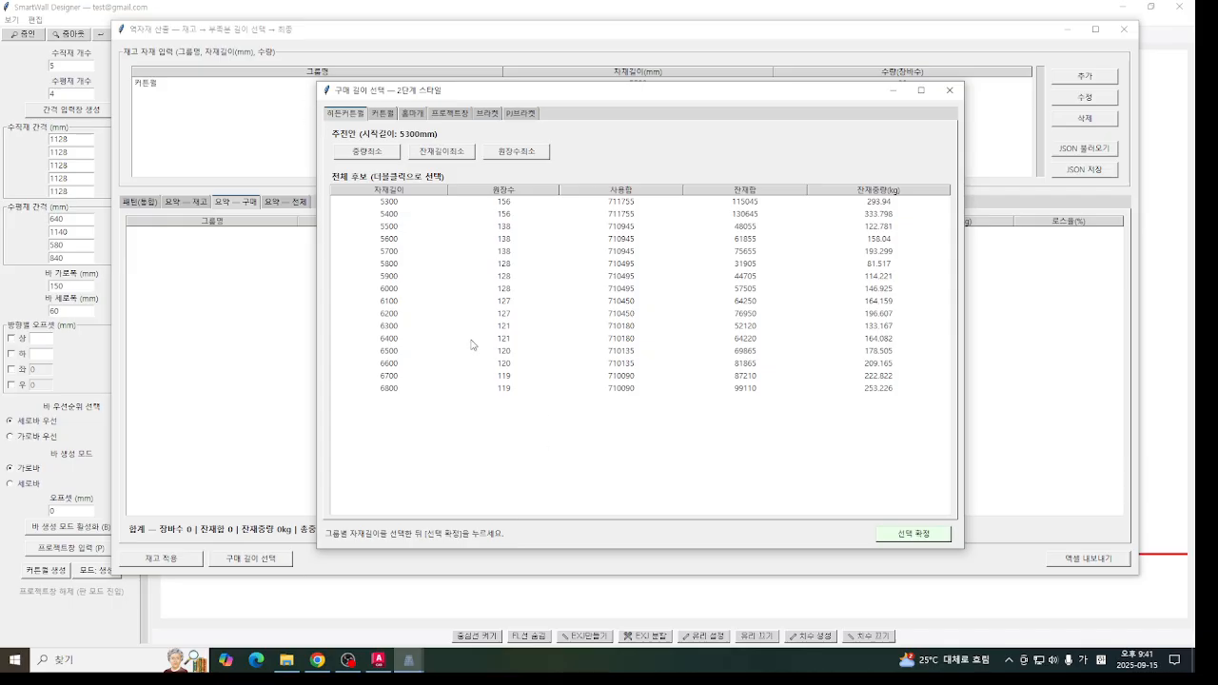
pyautogui.click(378, 159)
pyautogui.click(383, 116)
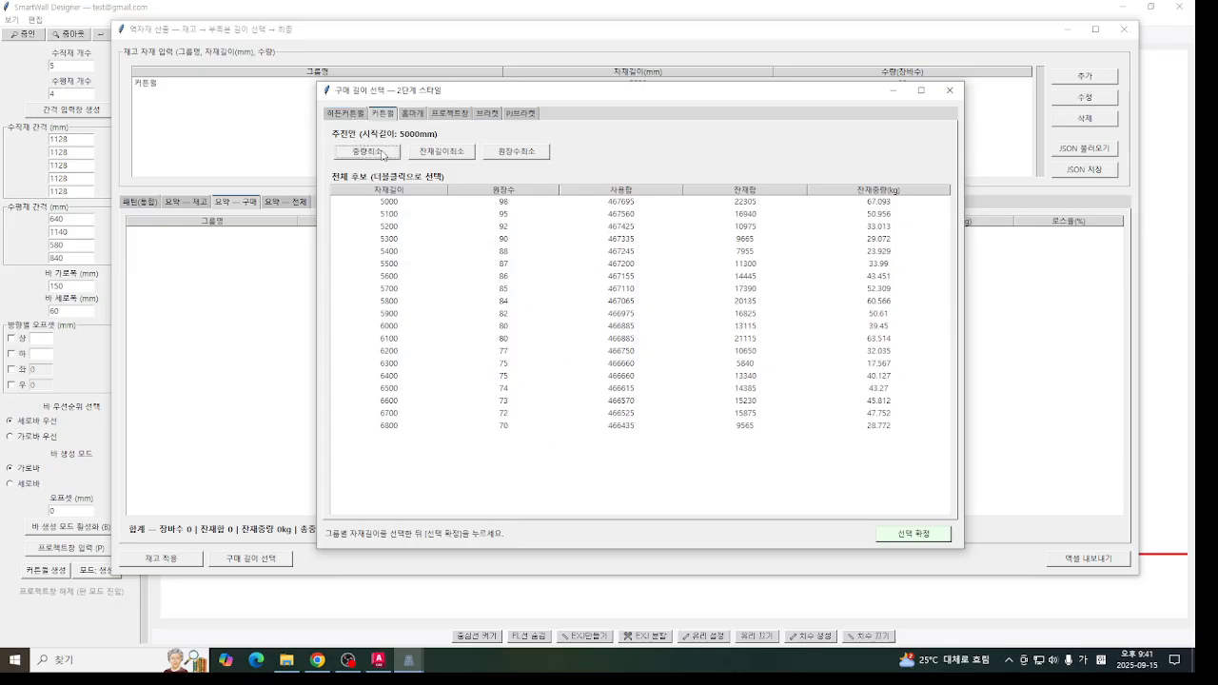
pyautogui.click(385, 153)
pyautogui.click(411, 115)
pyautogui.click(390, 152)
pyautogui.click(378, 153)
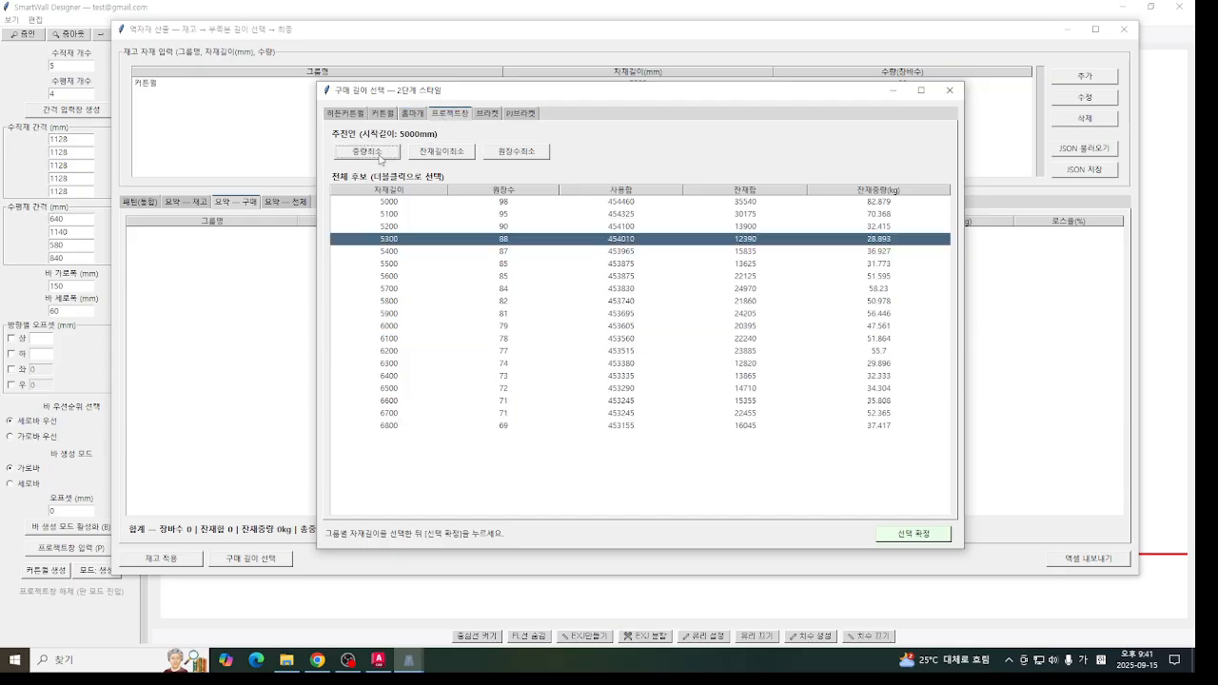
# - Pick the minimum-weight (중량최소) length for the 브라켓 and PJ브라켓 groups, confirm the purchase selection and return to the reverse calculation window
pyautogui.click(485, 116)
pyautogui.click(393, 152)
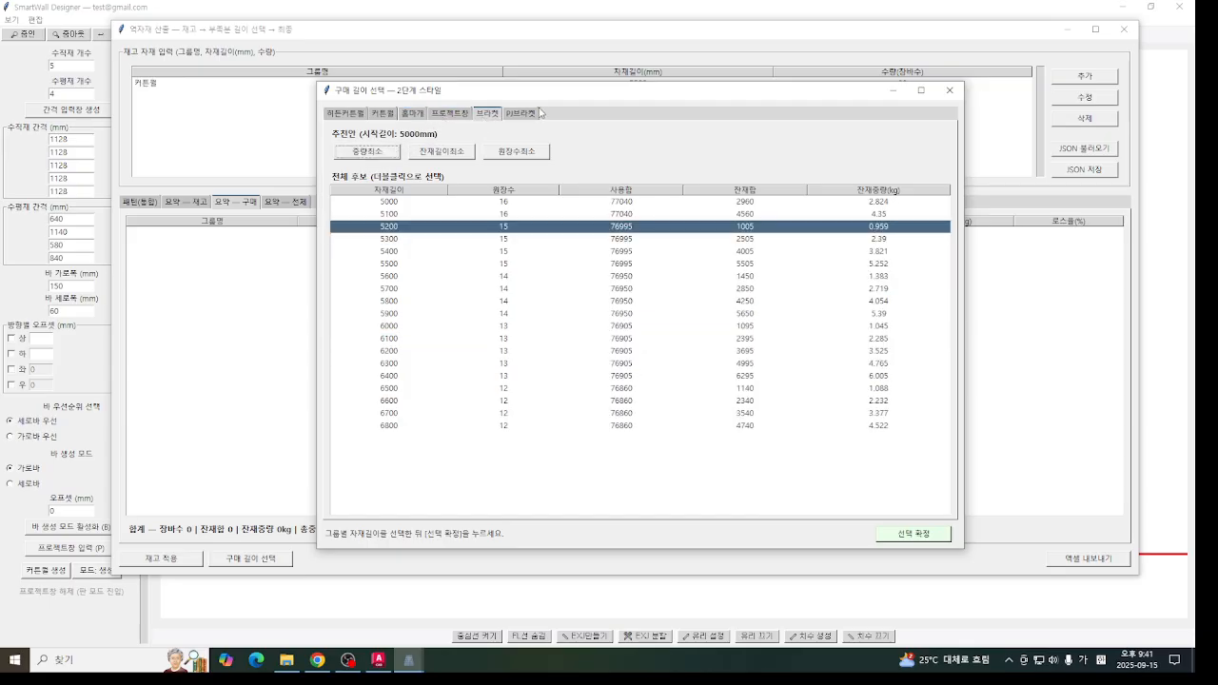
pyautogui.click(540, 114)
pyautogui.click(394, 148)
pyautogui.click(914, 534)
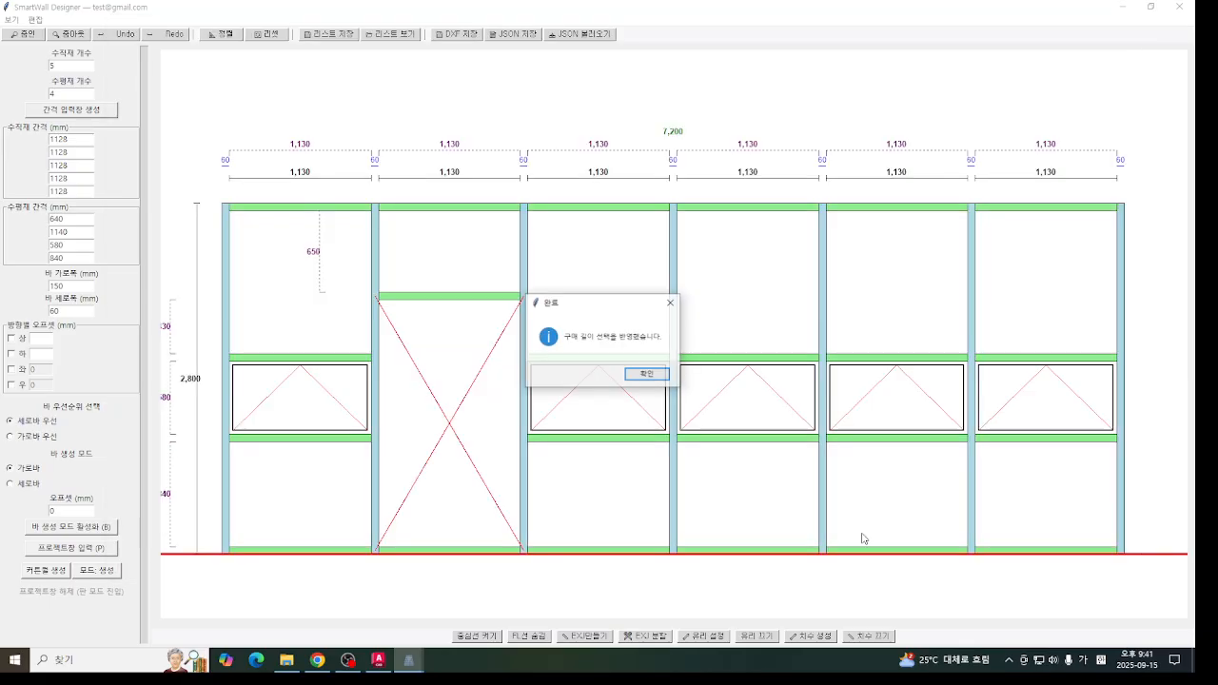
pyautogui.click(643, 379)
pyautogui.moveTo(409, 659)
pyautogui.click(509, 630)
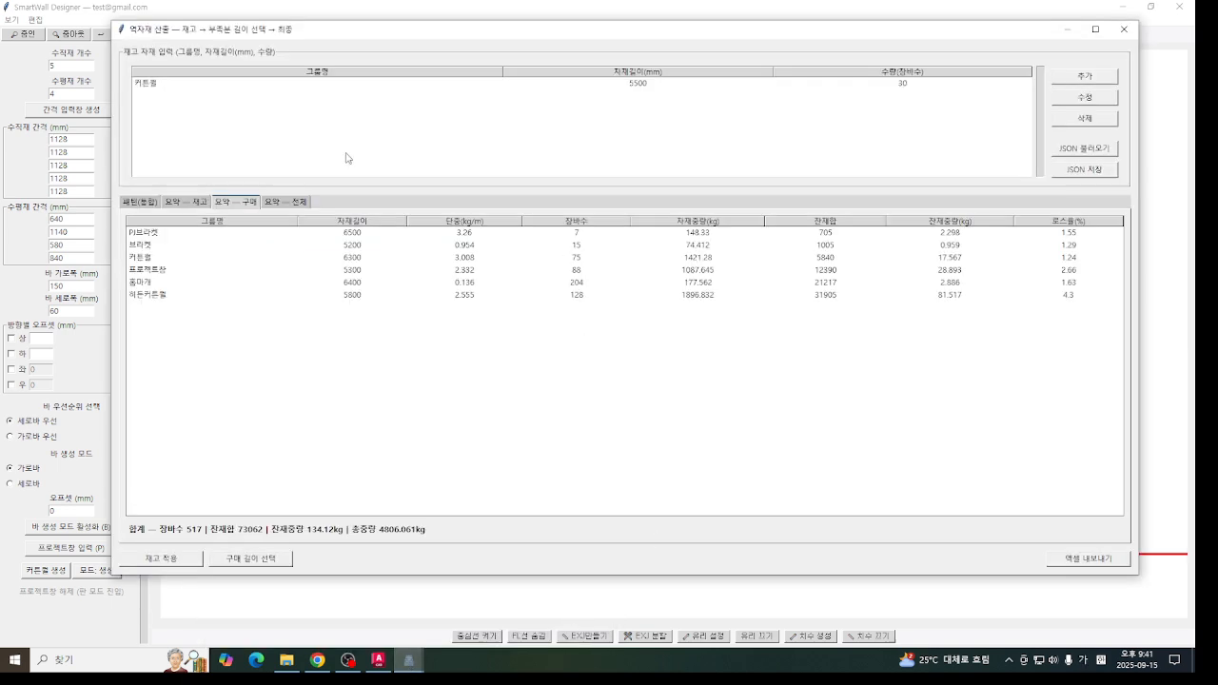
# - Review the stock, purchase and overall summaries with the selected purchase lengths applied
pyautogui.click(187, 204)
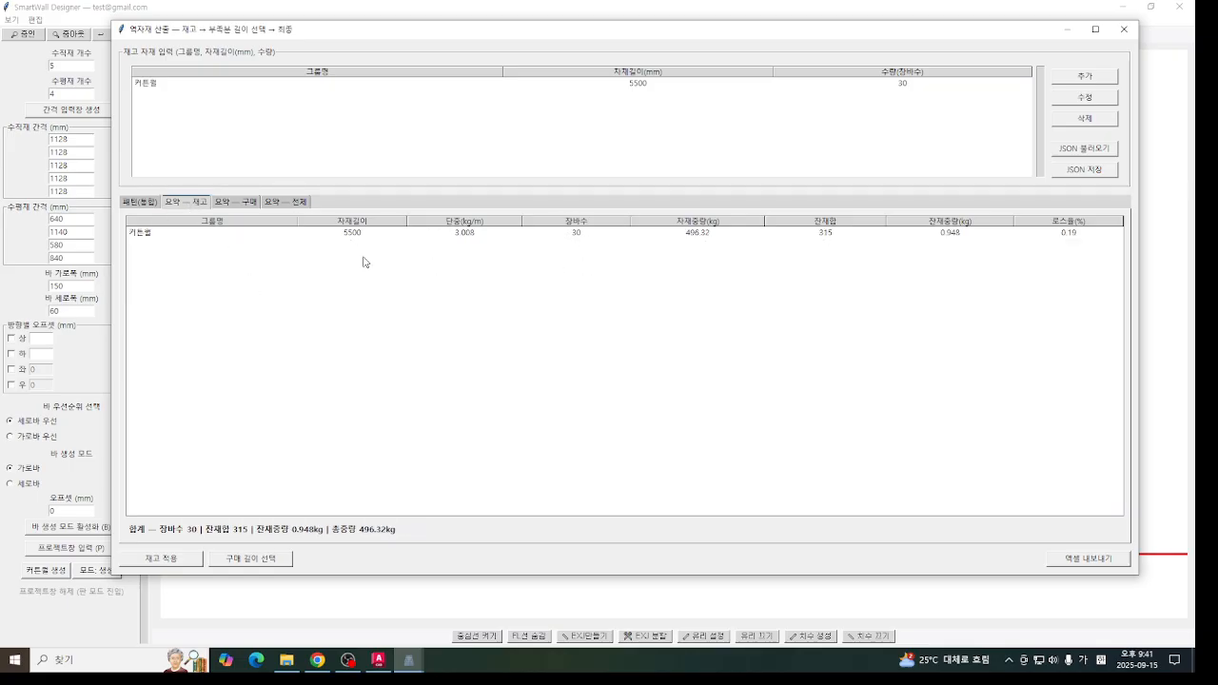
pyautogui.click(249, 203)
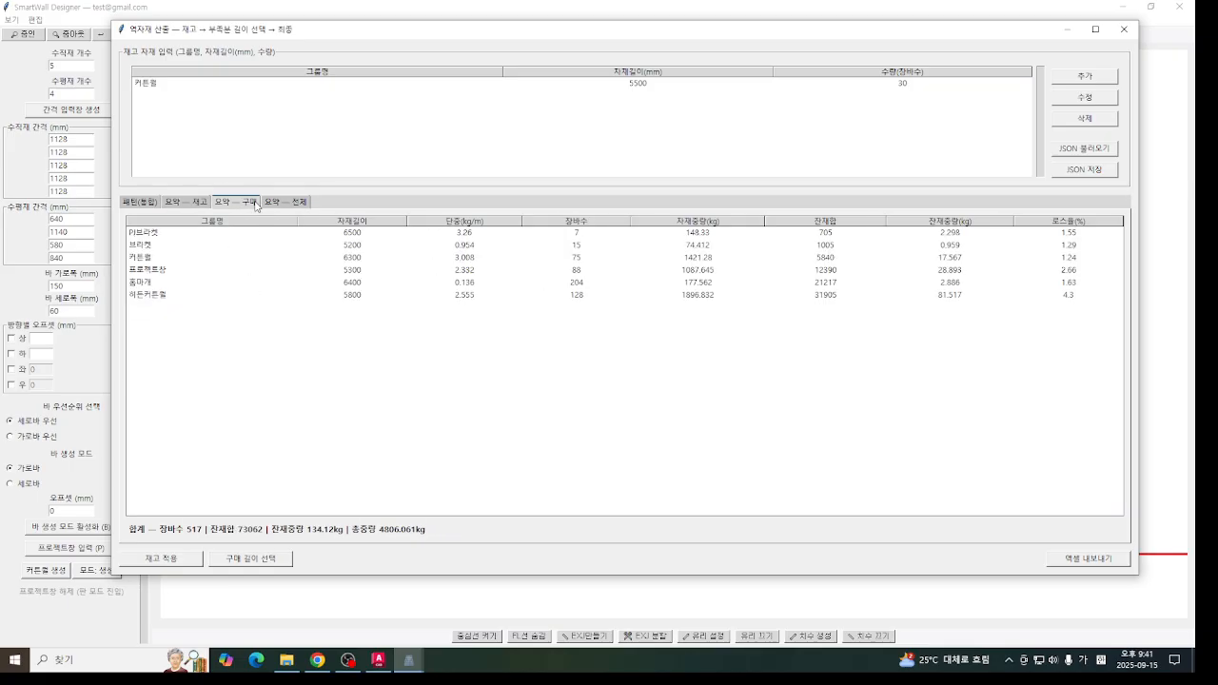
pyautogui.click(284, 205)
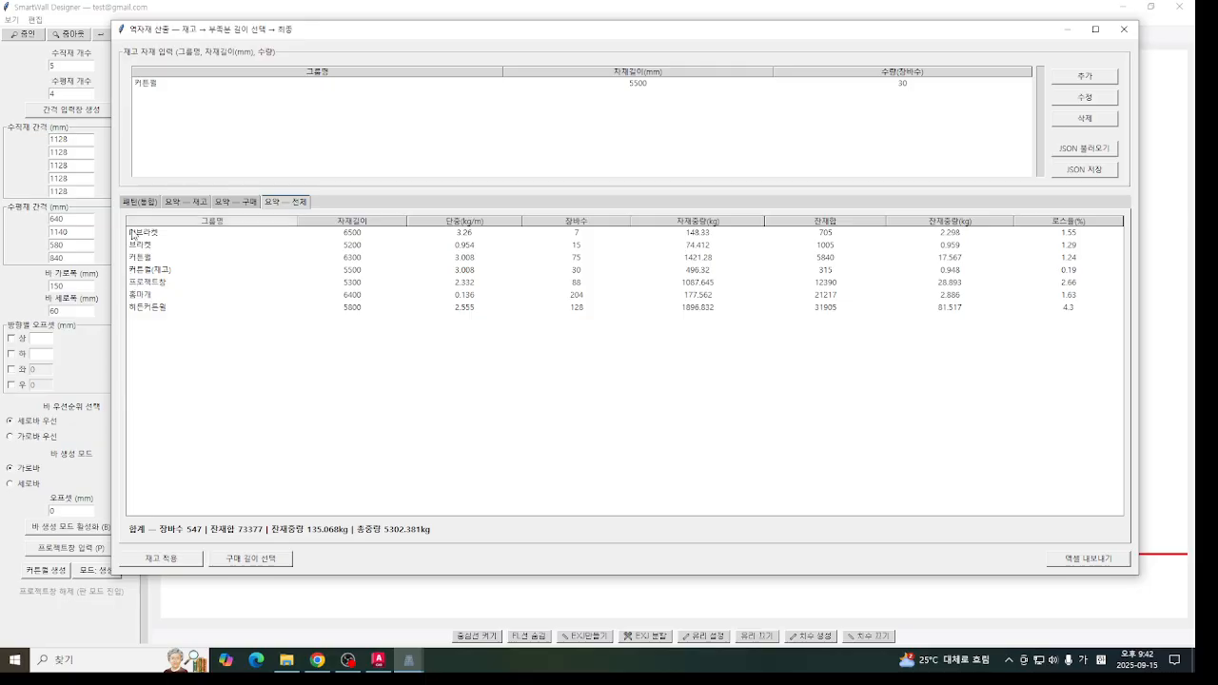
# - Examine the combined cutting patterns of the reverse calculation, including the stock-based 커튼월(재고) rows
pyautogui.click(131, 202)
pyautogui.click(337, 383)
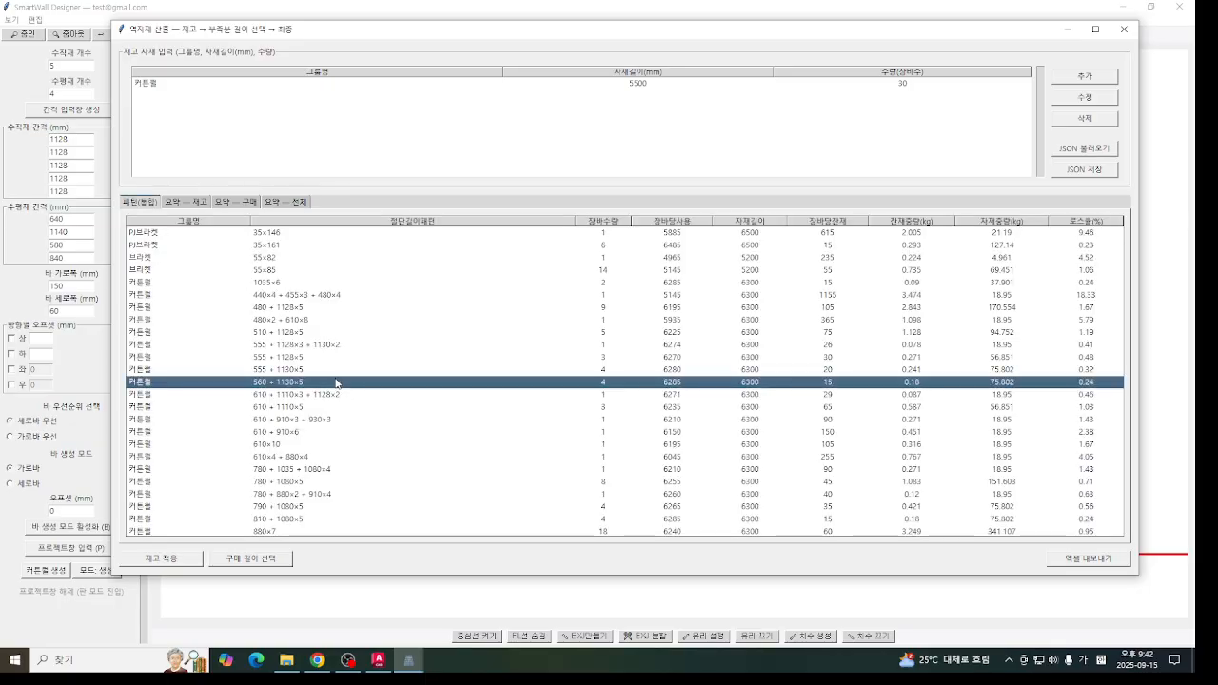
pyautogui.scroll(-3, 301, 417)
pyautogui.scroll(5, 276, 429)
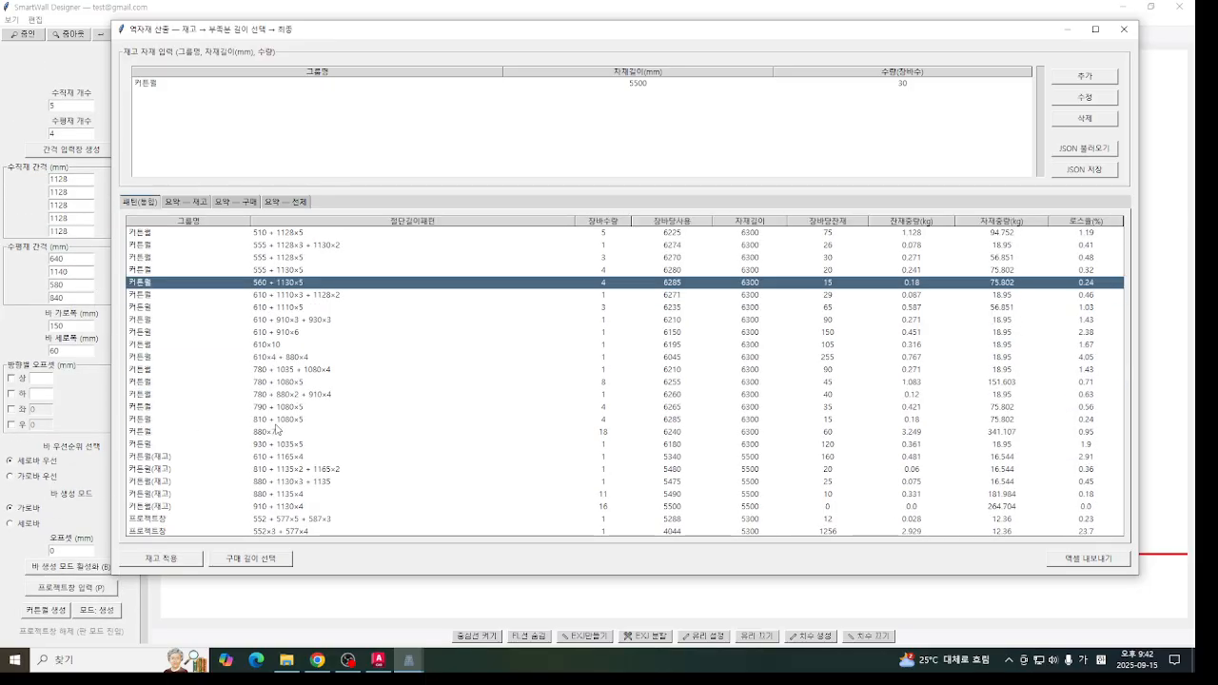
pyautogui.scroll(3, 276, 429)
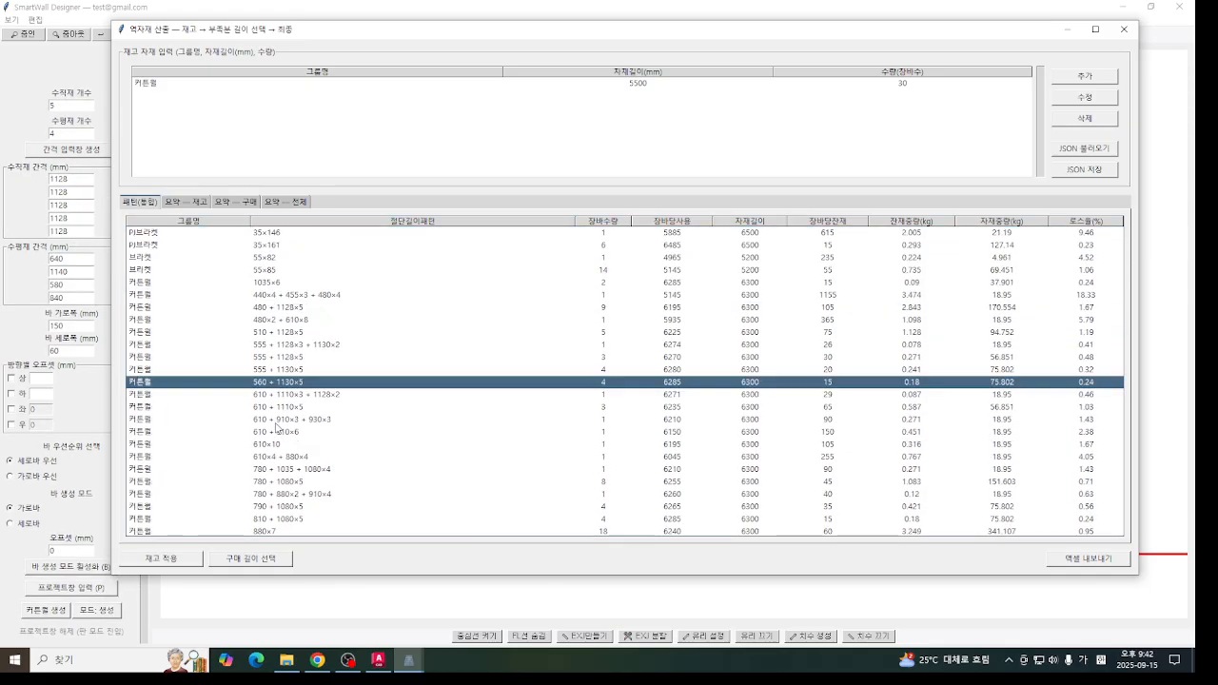
pyautogui.scroll(-3, 400, 375)
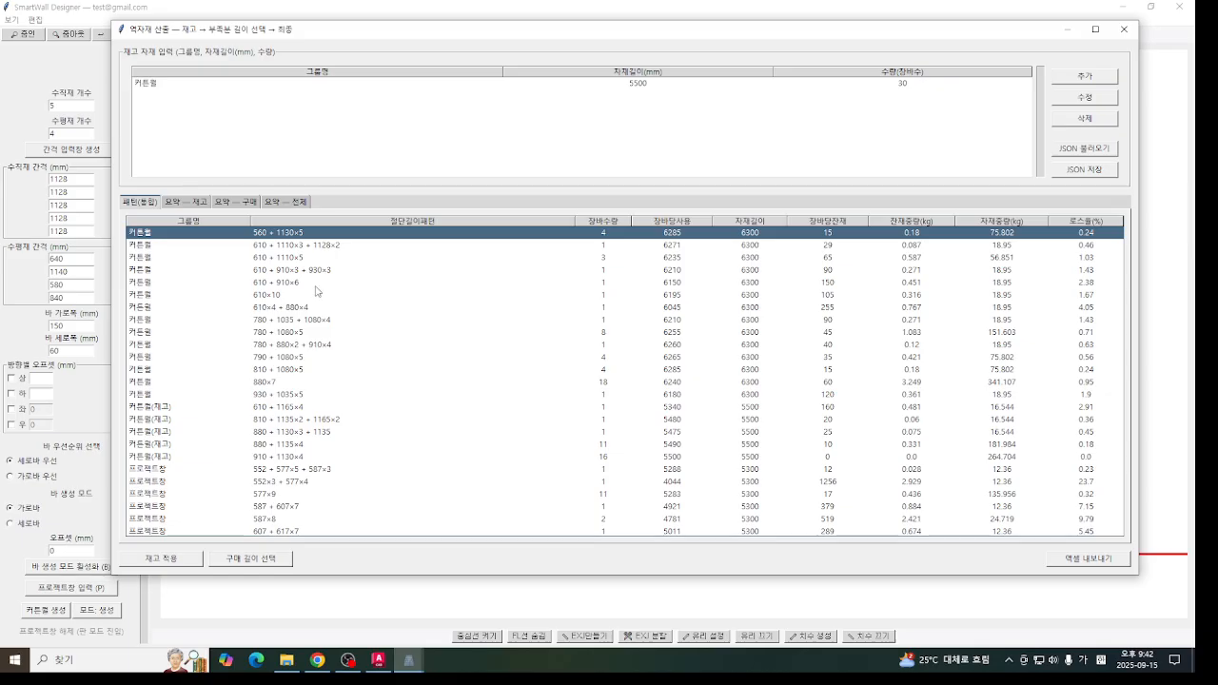
pyautogui.scroll(1, 403, 291)
# - Compare the overall summary with the purchase summary of the reverse material calculation
pyautogui.click(287, 202)
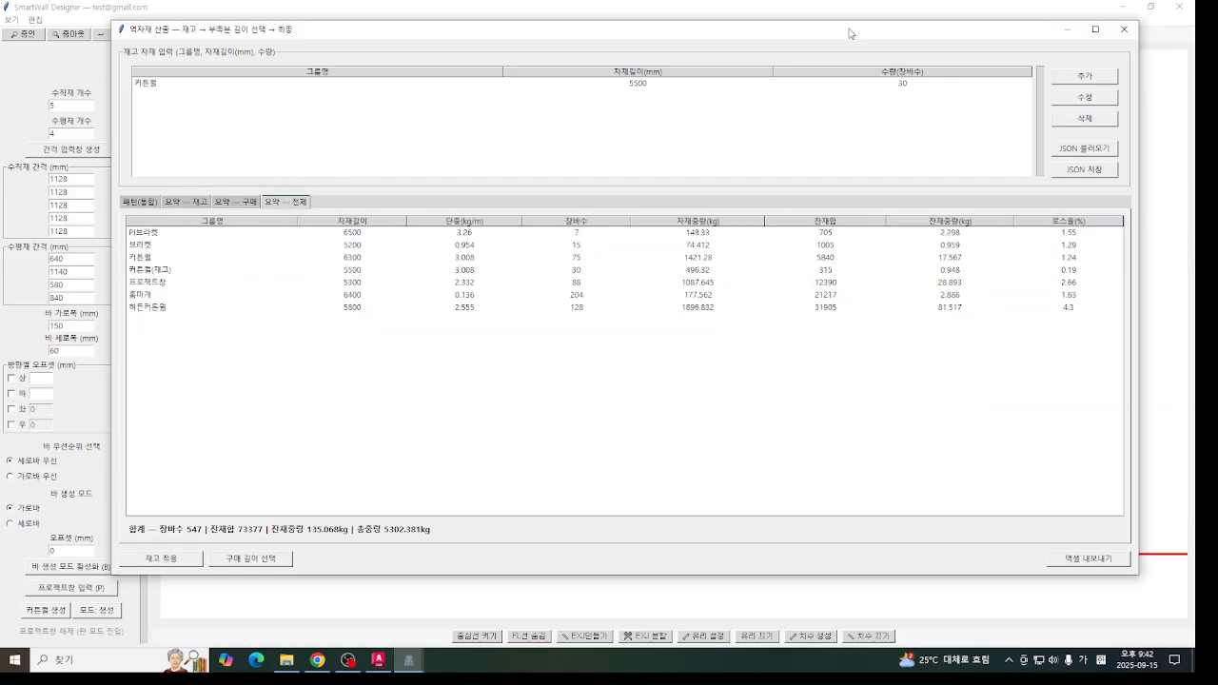
pyautogui.click(251, 203)
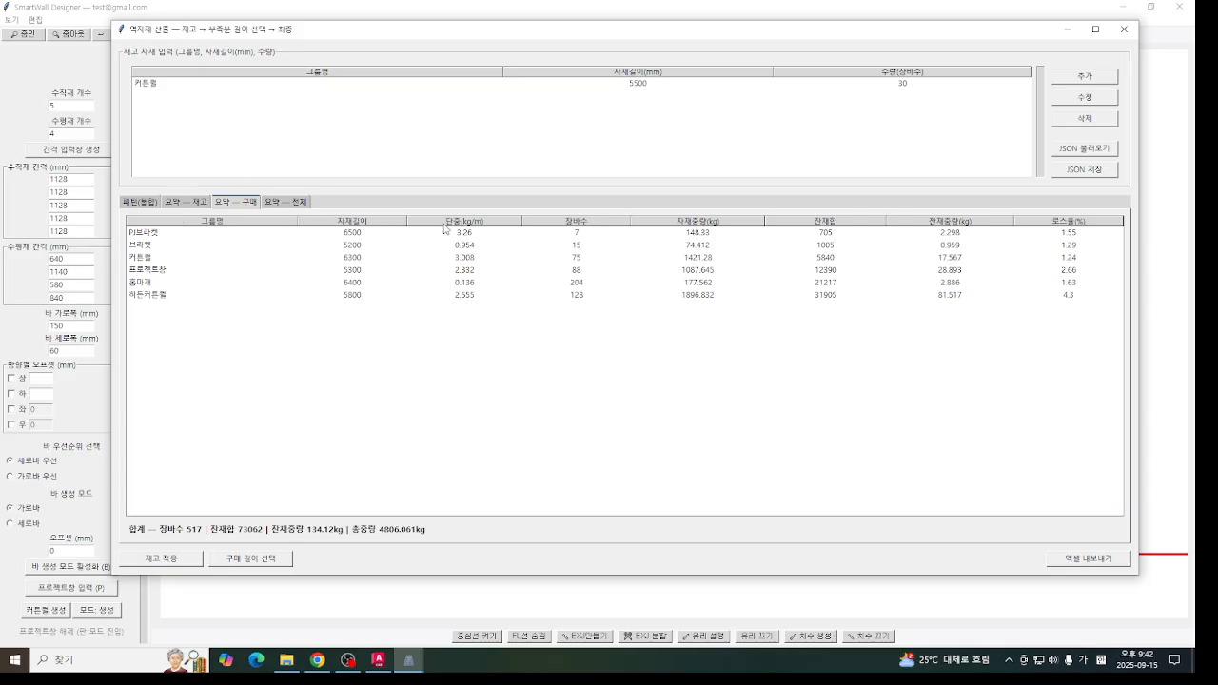
pyautogui.click(282, 201)
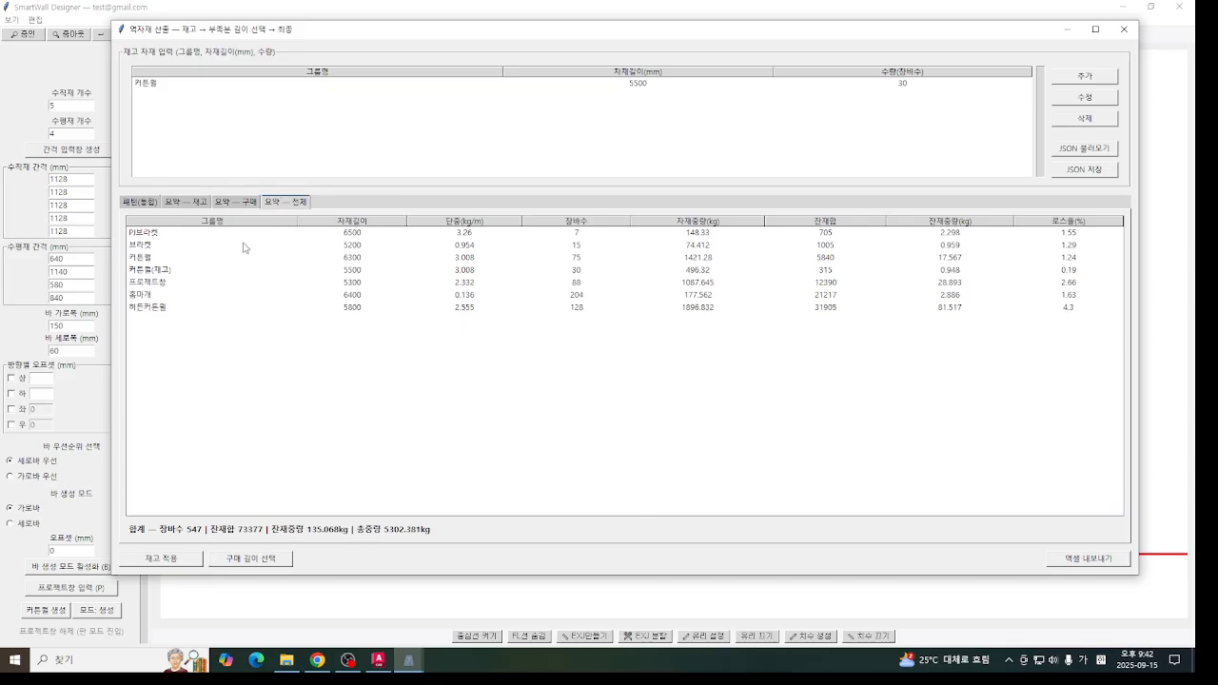
pyautogui.click(237, 205)
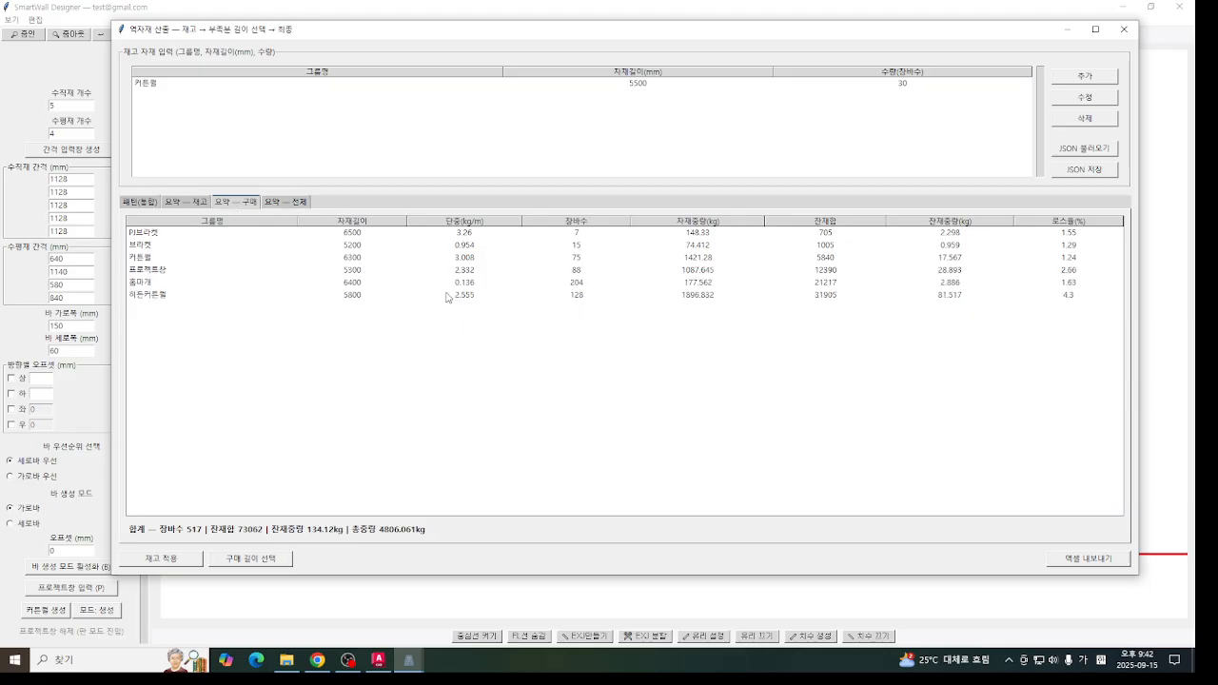
# - Close the reverse material calculation and start the per-phase bar calculation (차수별바 산출) from the saved canvas list
pyautogui.click(1124, 29)
pyautogui.click(410, 660)
pyautogui.click(523, 626)
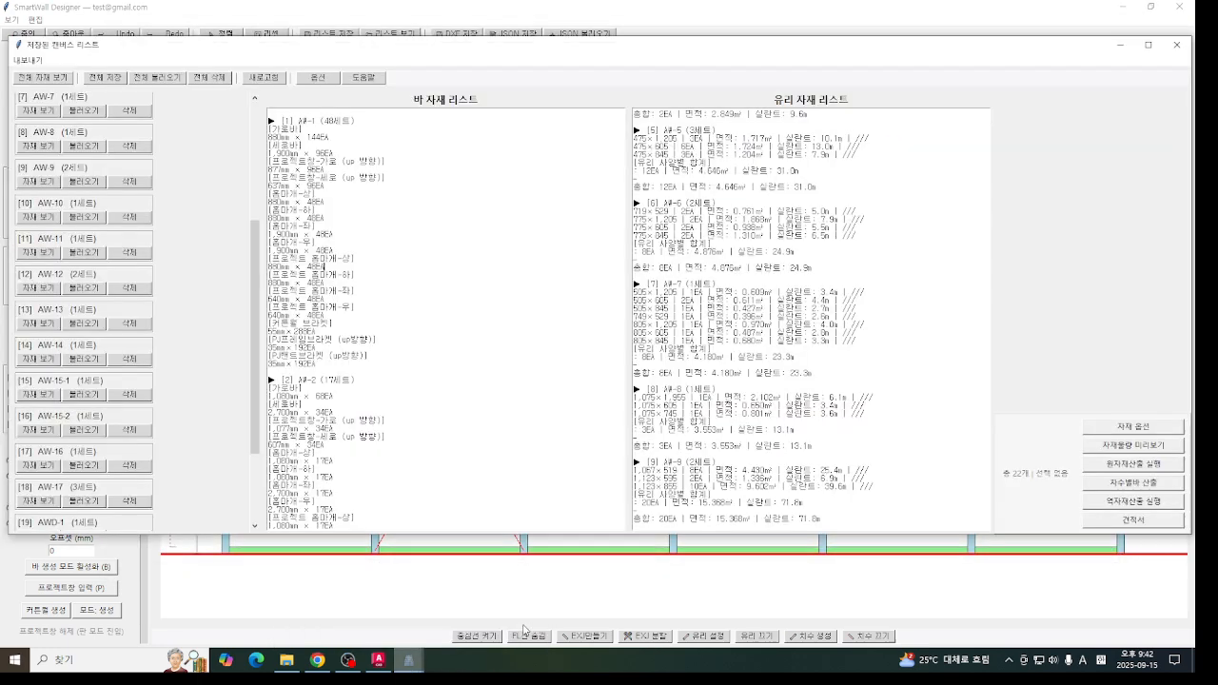
pyautogui.click(1140, 487)
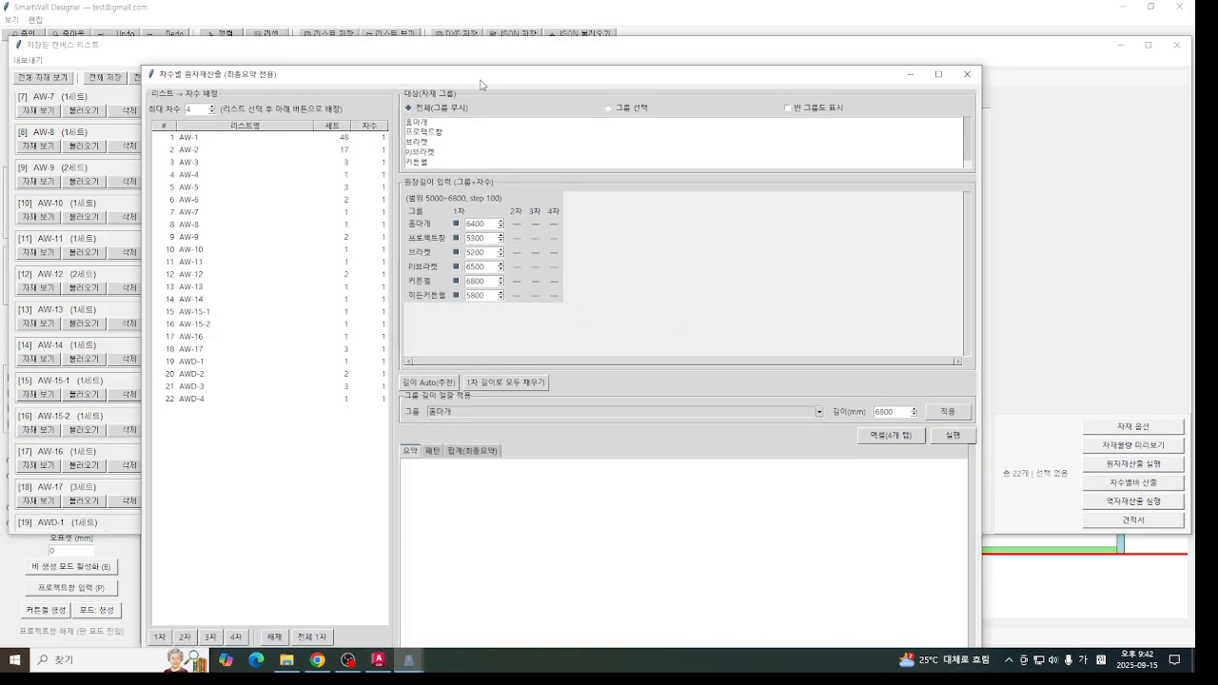
pyautogui.moveTo(480, 84); pyautogui.dragTo(516, 51)
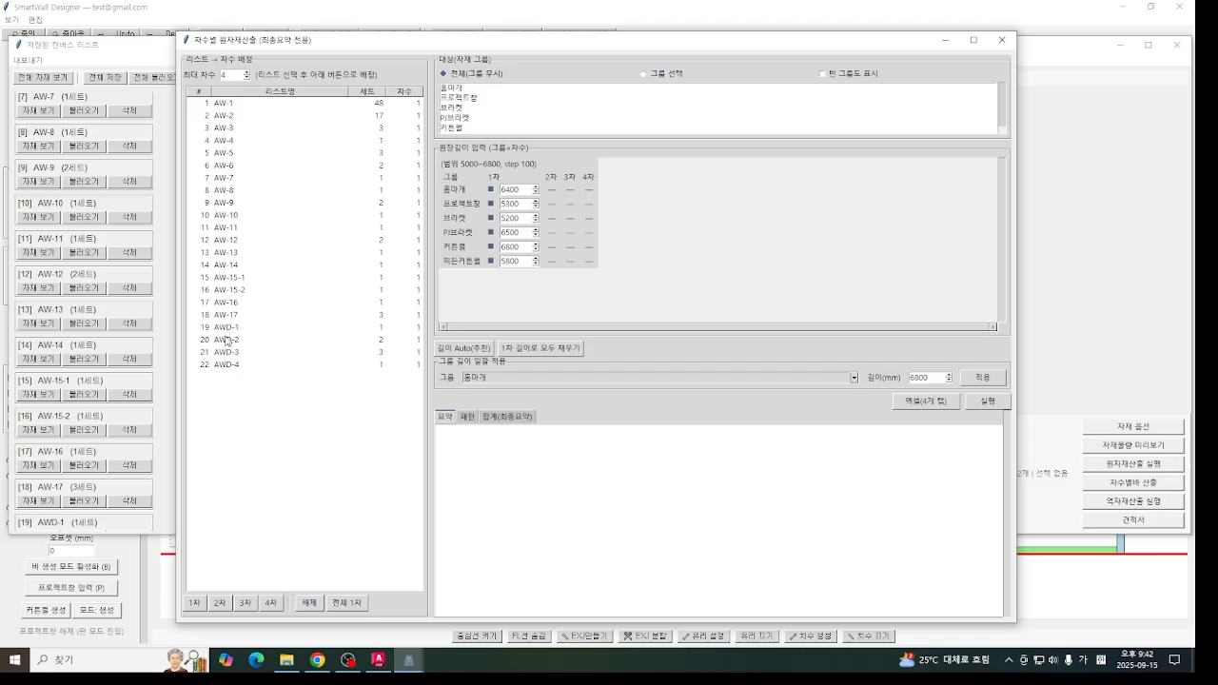
# - Assign lists AW-4 through AW-9 to phase 2 (2차)
pyautogui.click(360, 108)
pyautogui.click(247, 164)
pyautogui.click(307, 141)
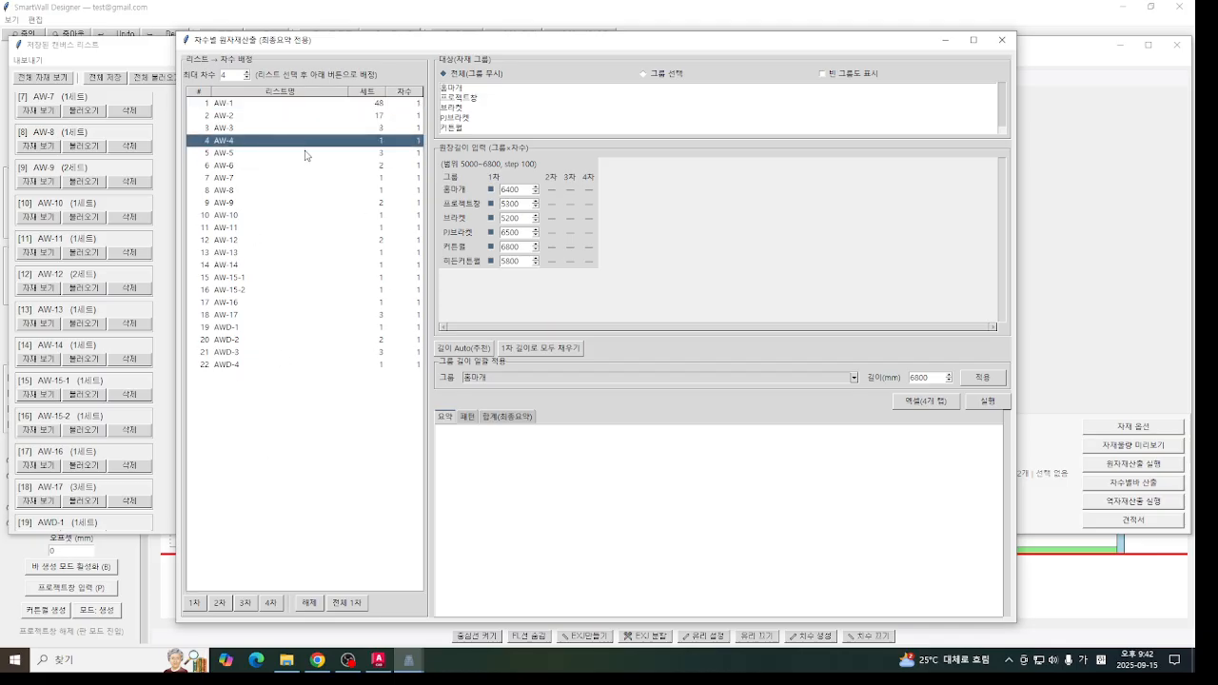
pyautogui.keyDown('shift'); pyautogui.click(280, 202); pyautogui.keyUp('shift')
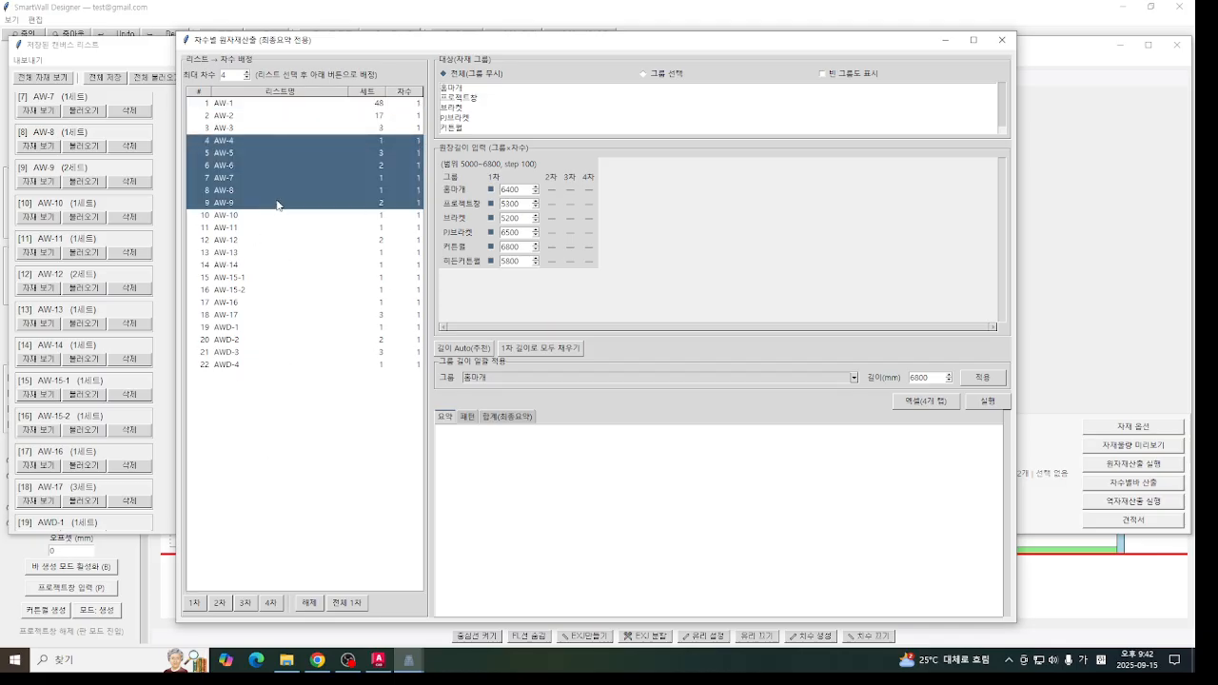
pyautogui.click(220, 604)
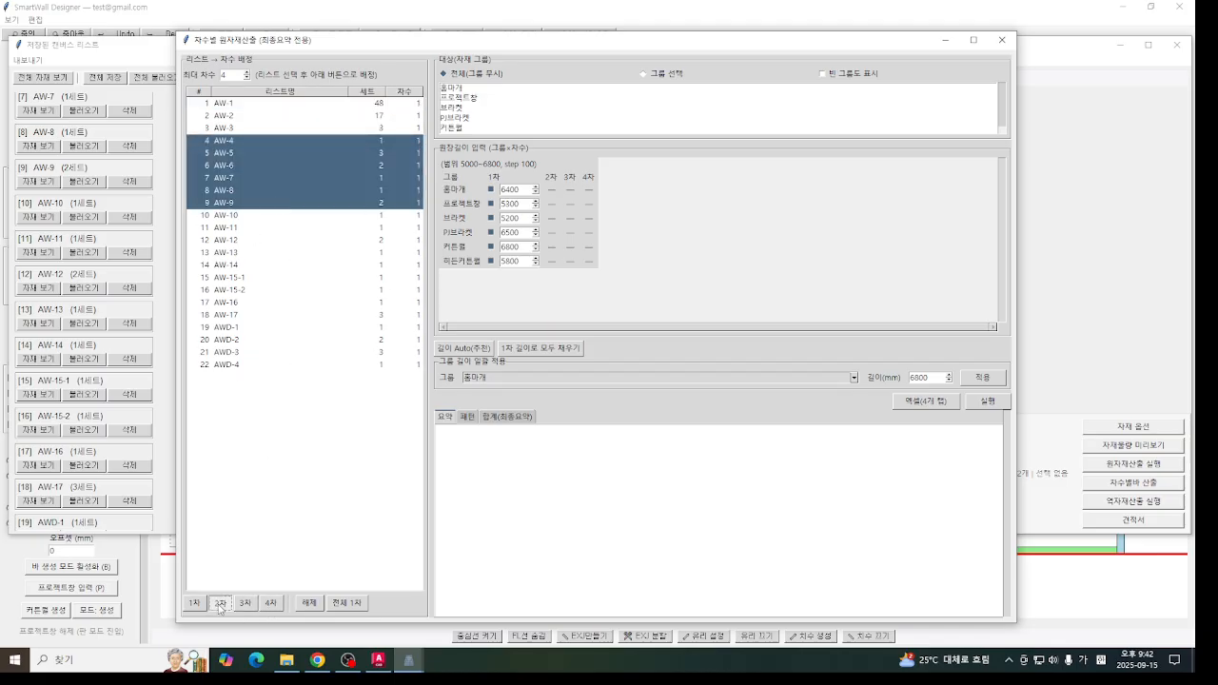
# - Assign lists AW-10 through AW-16 to phase 3 (3차)
pyautogui.click(233, 106)
pyautogui.click(231, 129)
pyautogui.click(234, 117)
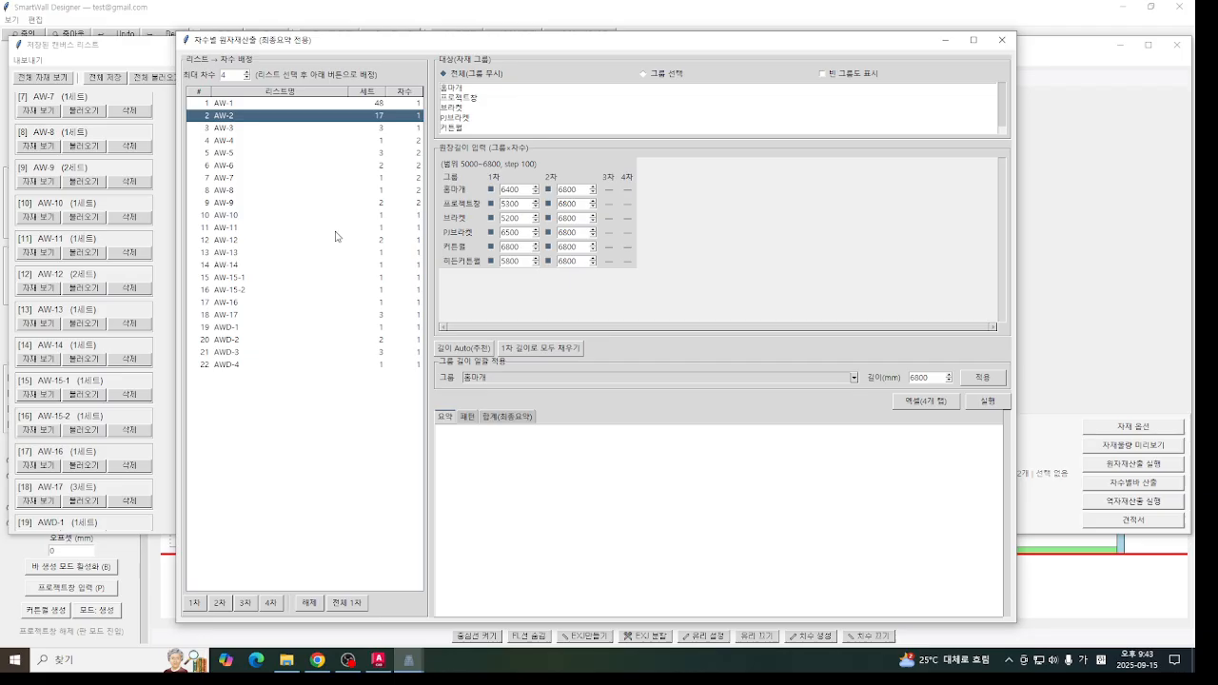
pyautogui.click(340, 227)
pyautogui.click(343, 216)
pyautogui.keyDown('shift'); pyautogui.click(240, 302); pyautogui.keyUp('shift')
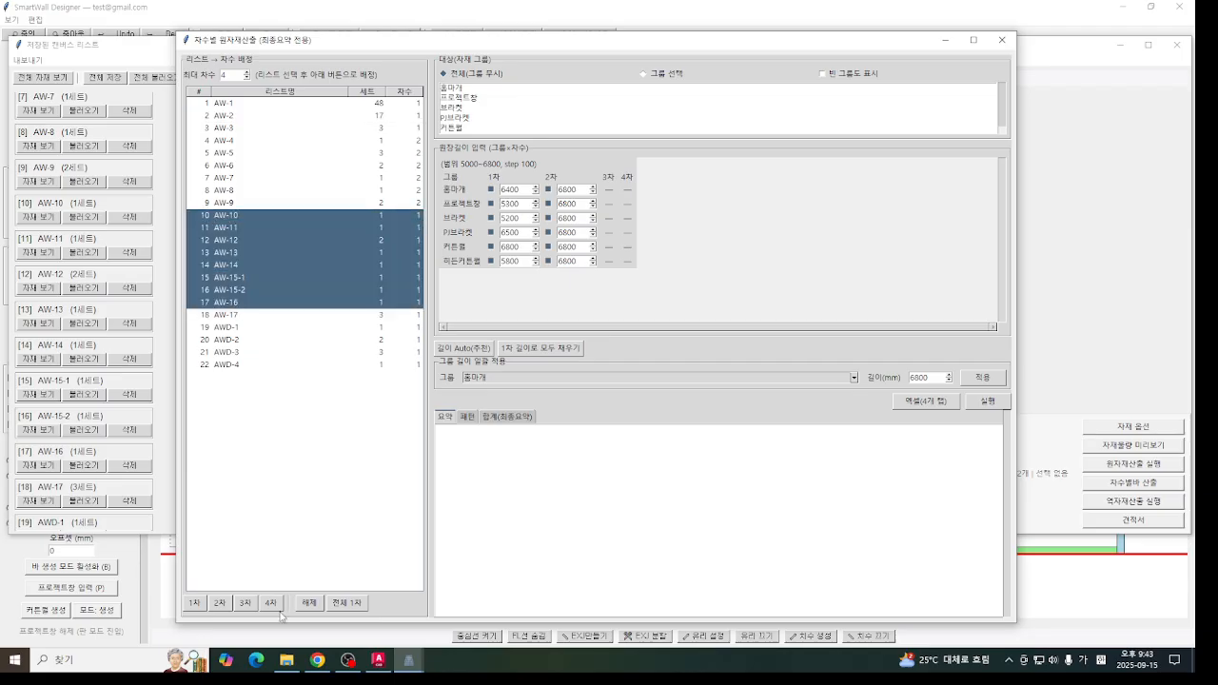
pyautogui.click(245, 603)
# - Assign the remaining lists AW-17 and AWD-1 through AWD-4 to phase 4 (4차)
pyautogui.click(278, 315)
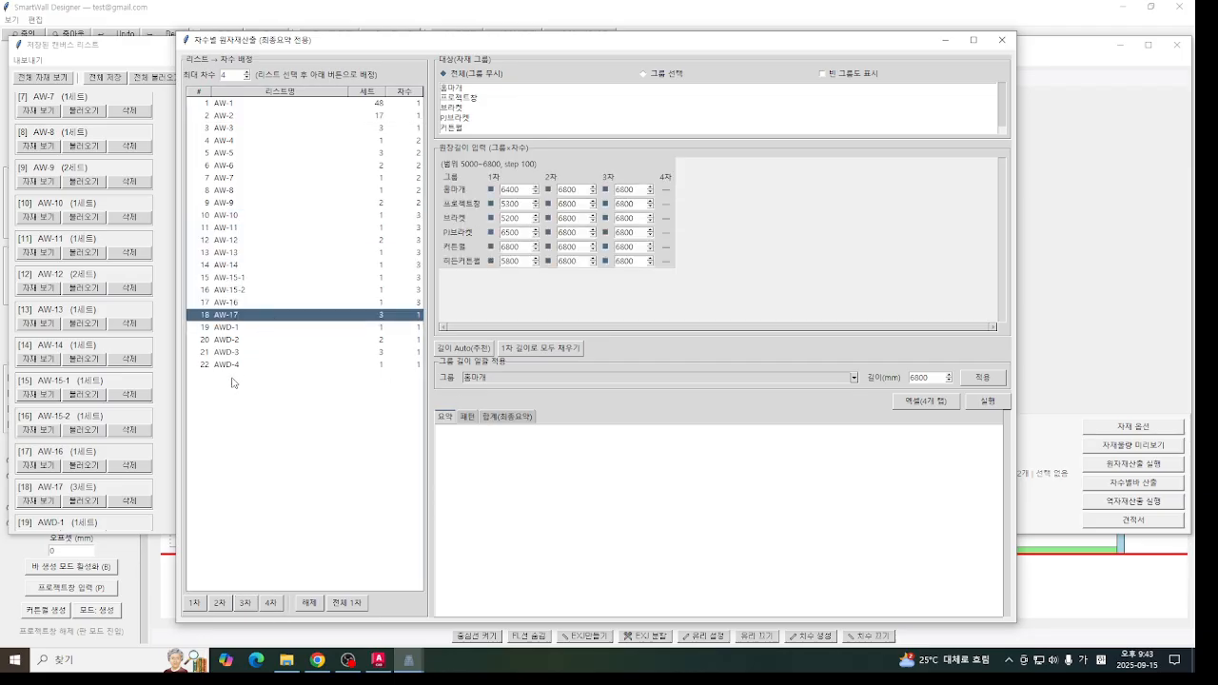
pyautogui.keyDown('shift'); pyautogui.click(234, 380); pyautogui.keyUp('shift')
pyautogui.click(271, 603)
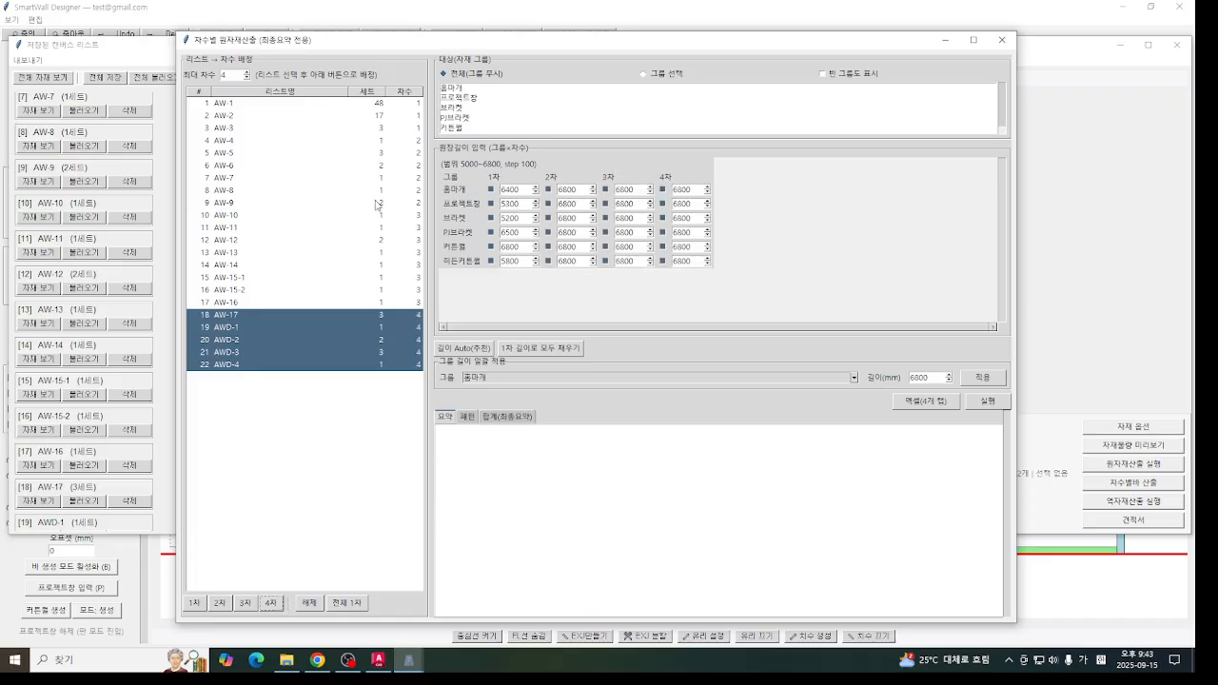
# - Fill in the automatically recommended lengths for every group and phase, and run the per-phase calculation
pyautogui.click(464, 350)
pyautogui.click(986, 400)
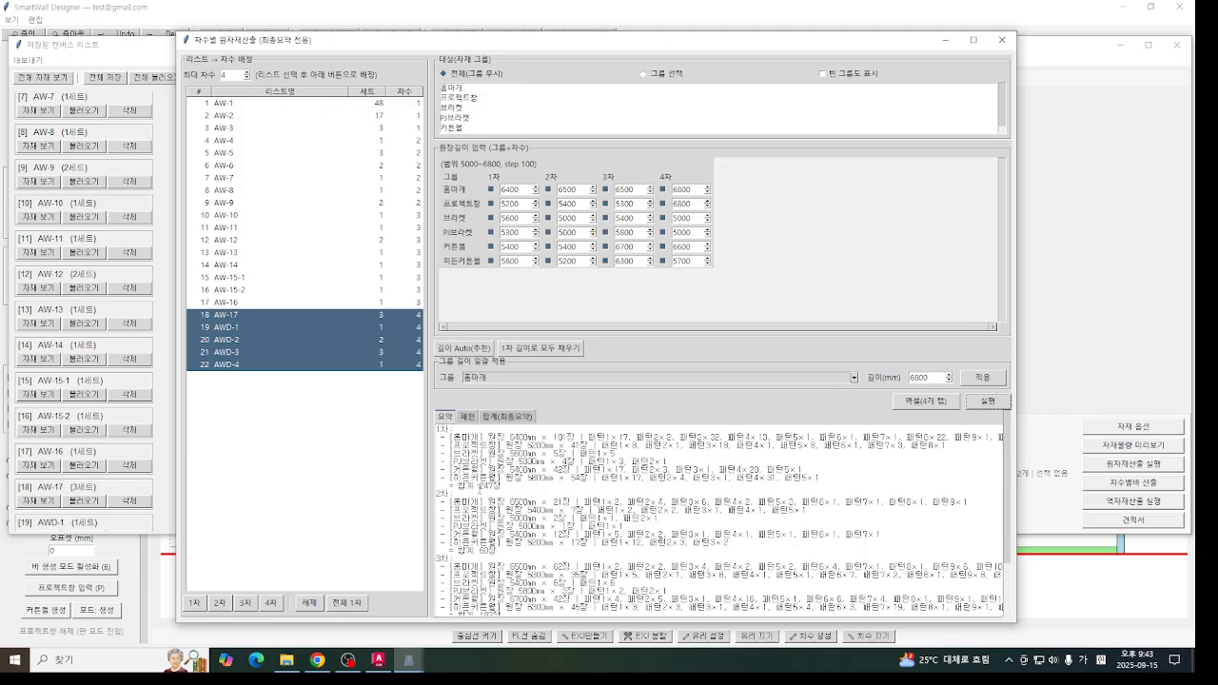
pyautogui.scroll(-3, 549, 547)
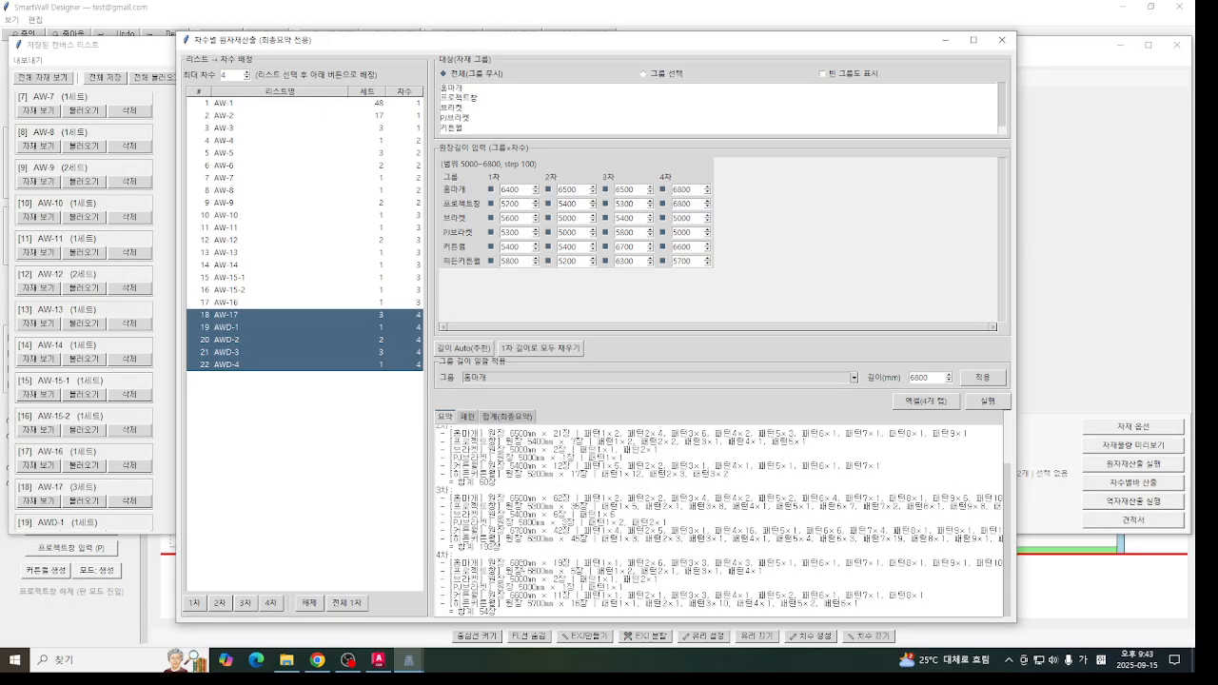
pyautogui.scroll(3, 594, 544)
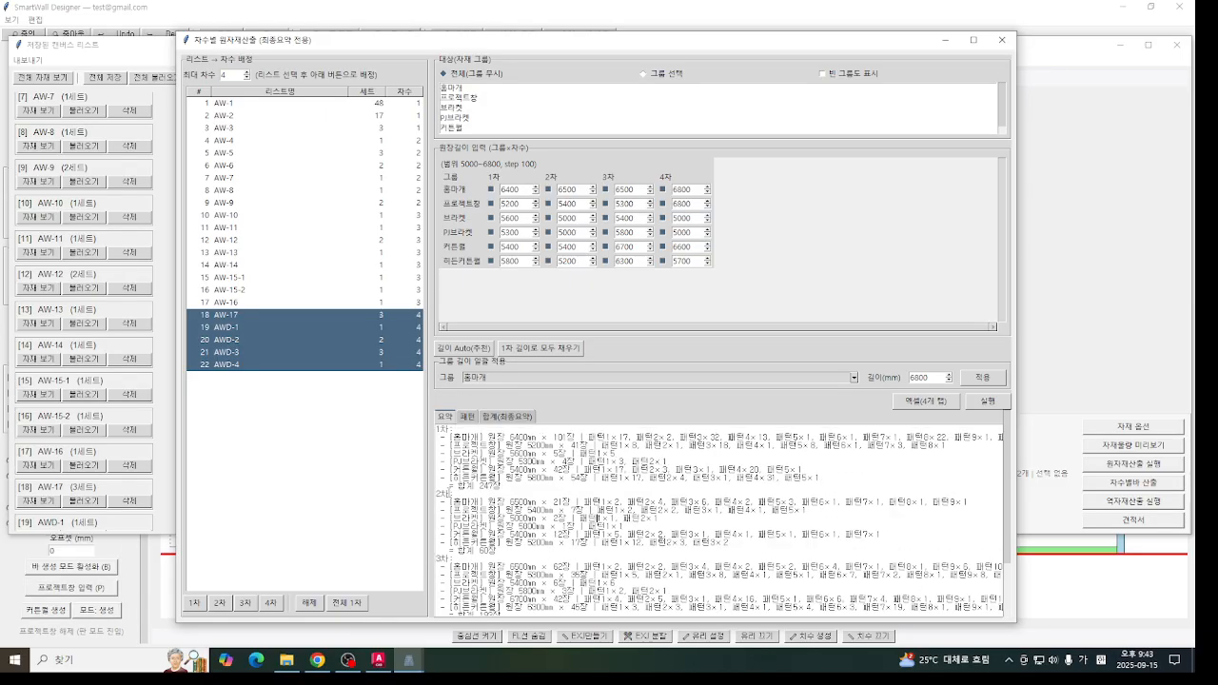
# - Examine the per-phase cutting patterns (패턴) of the calculation
pyautogui.click(467, 416)
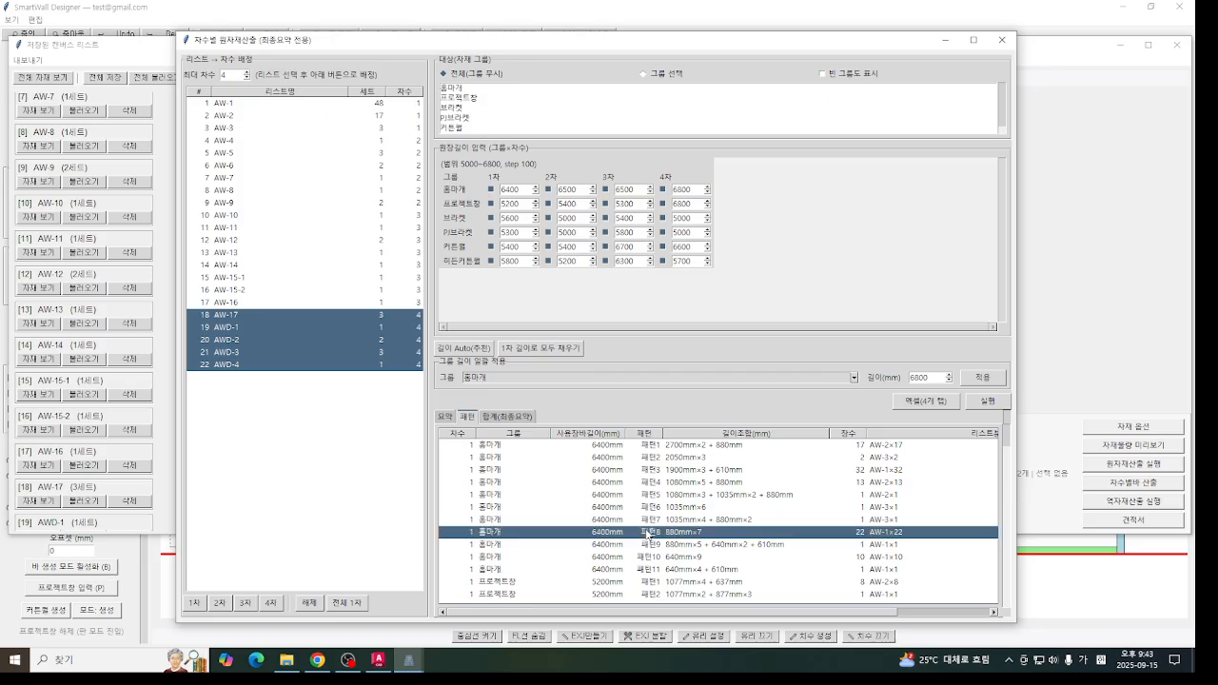
pyautogui.scroll(-2, 463, 561)
pyautogui.scroll(-6, 463, 571)
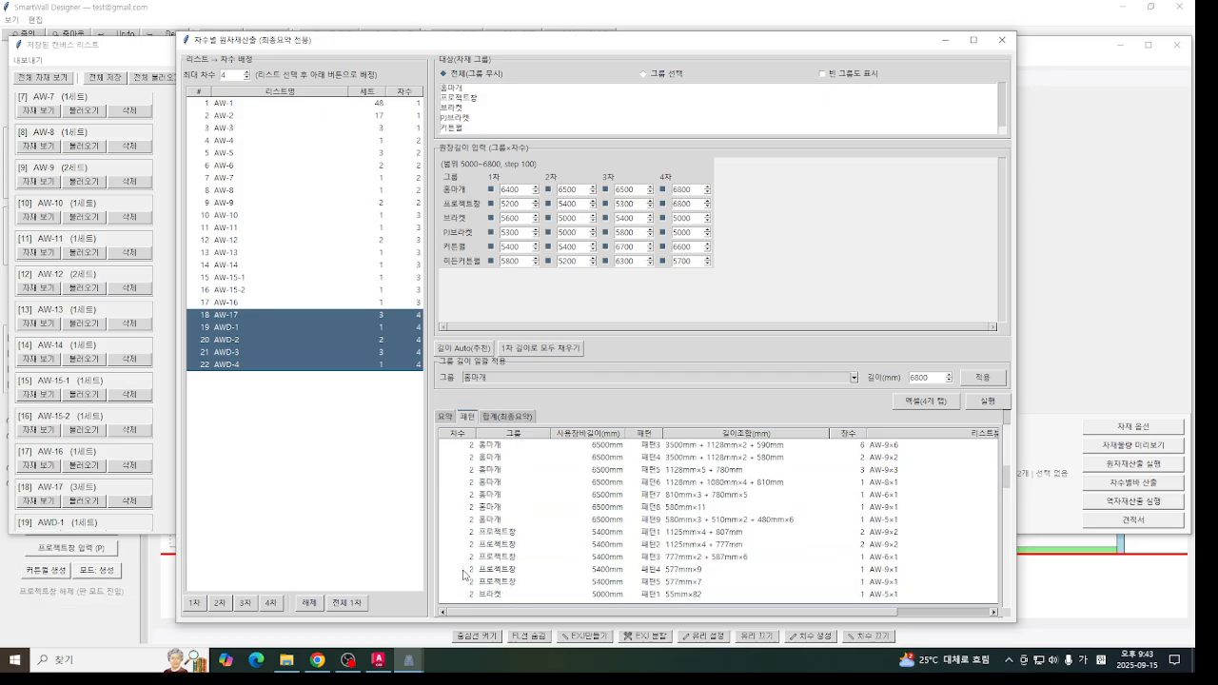
pyautogui.moveTo(1006, 488); pyautogui.dragTo(993, 396)
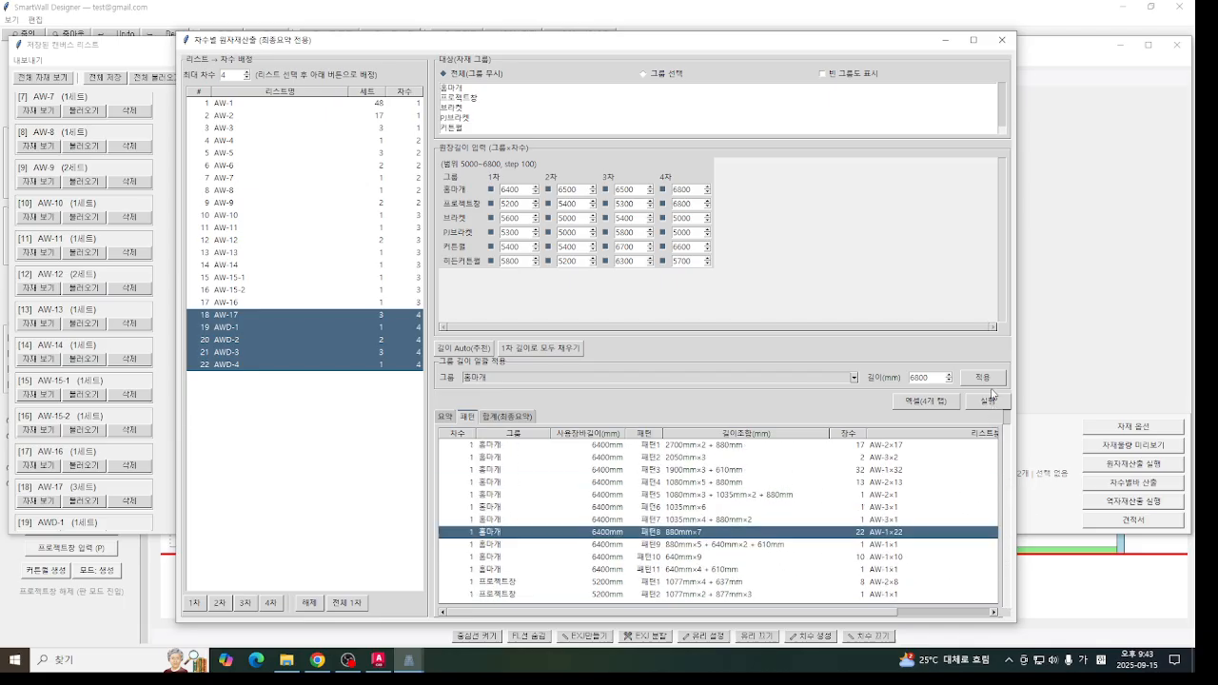
# - Review the final summary (최종요약) of bars by group and material length
pyautogui.click(520, 417)
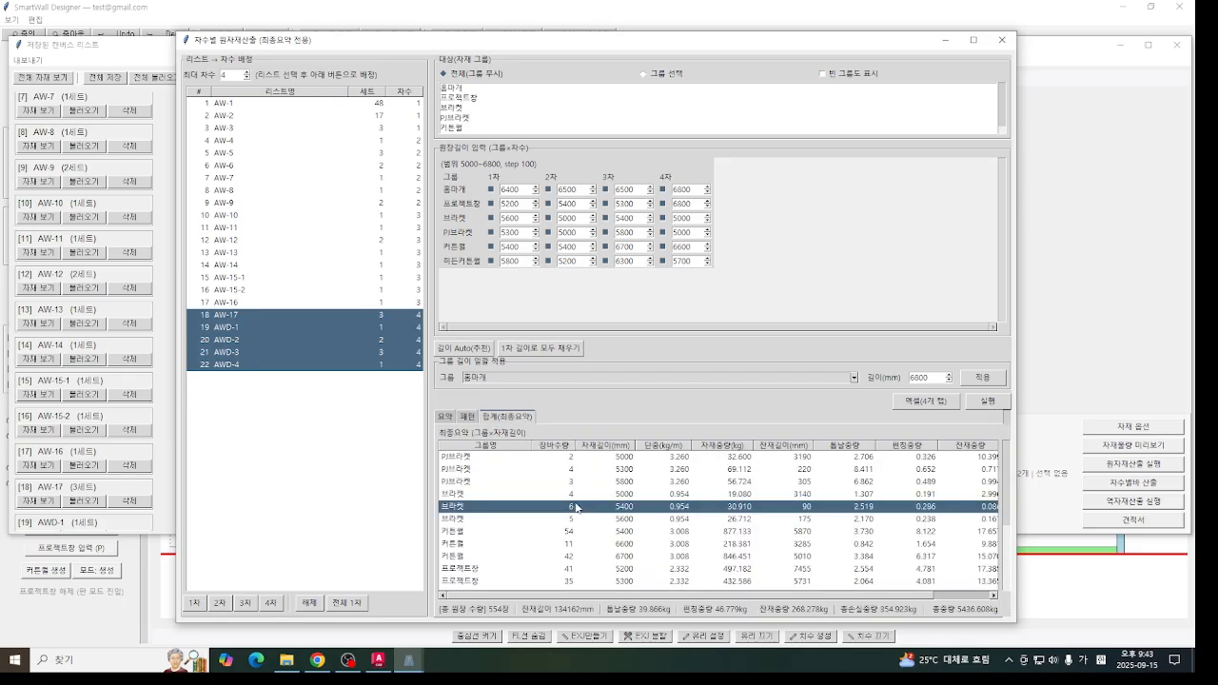
pyautogui.scroll(-3, 576, 504)
pyautogui.scroll(-1, 650, 570)
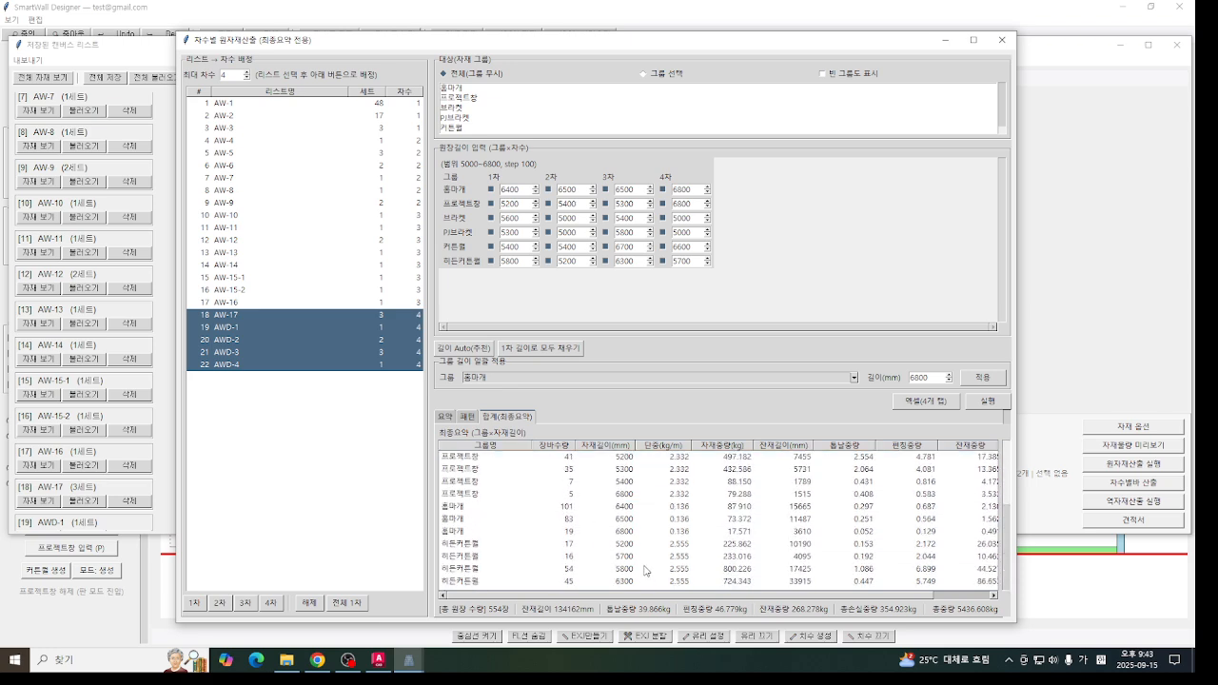
pyautogui.scroll(3, 619, 521)
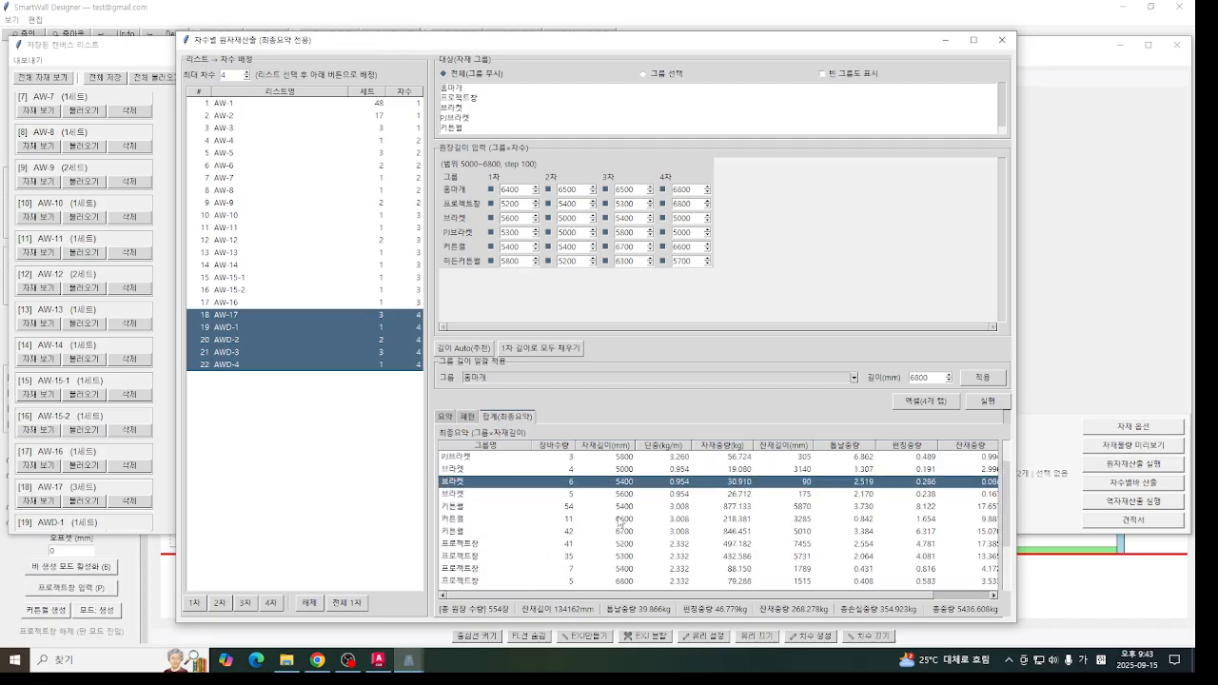
pyautogui.click(611, 512)
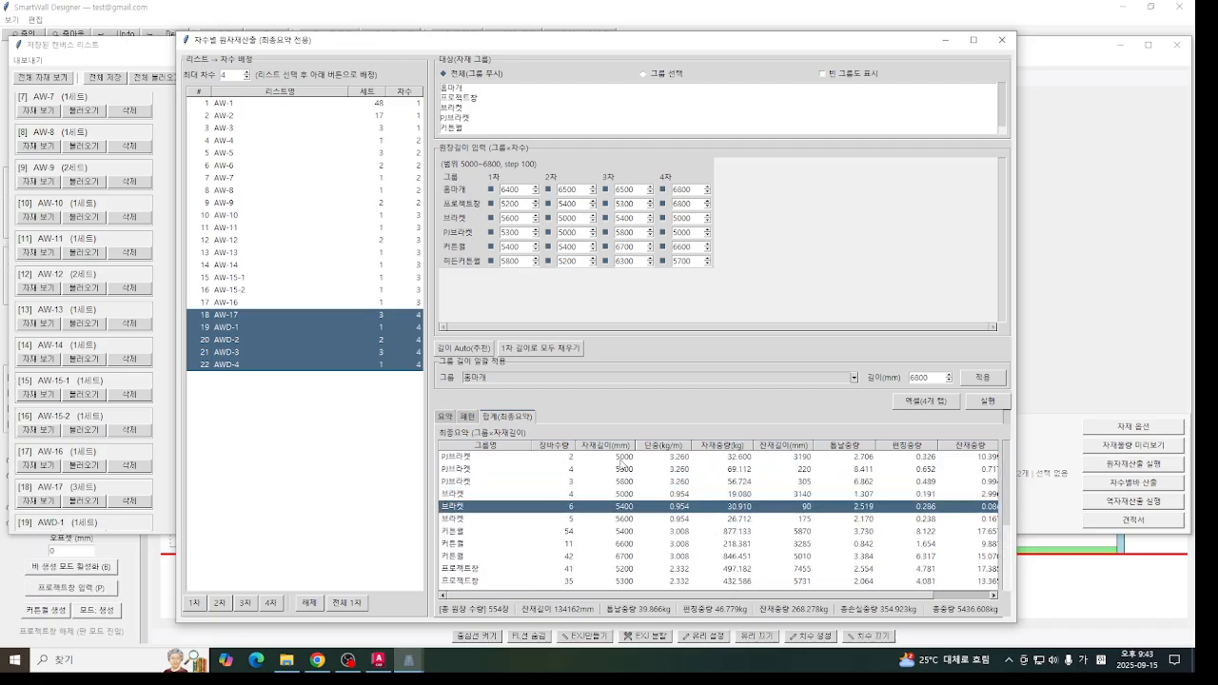
# - Apply the phase 1 lengths to all phases and rerun the calculation
pyautogui.click(528, 350)
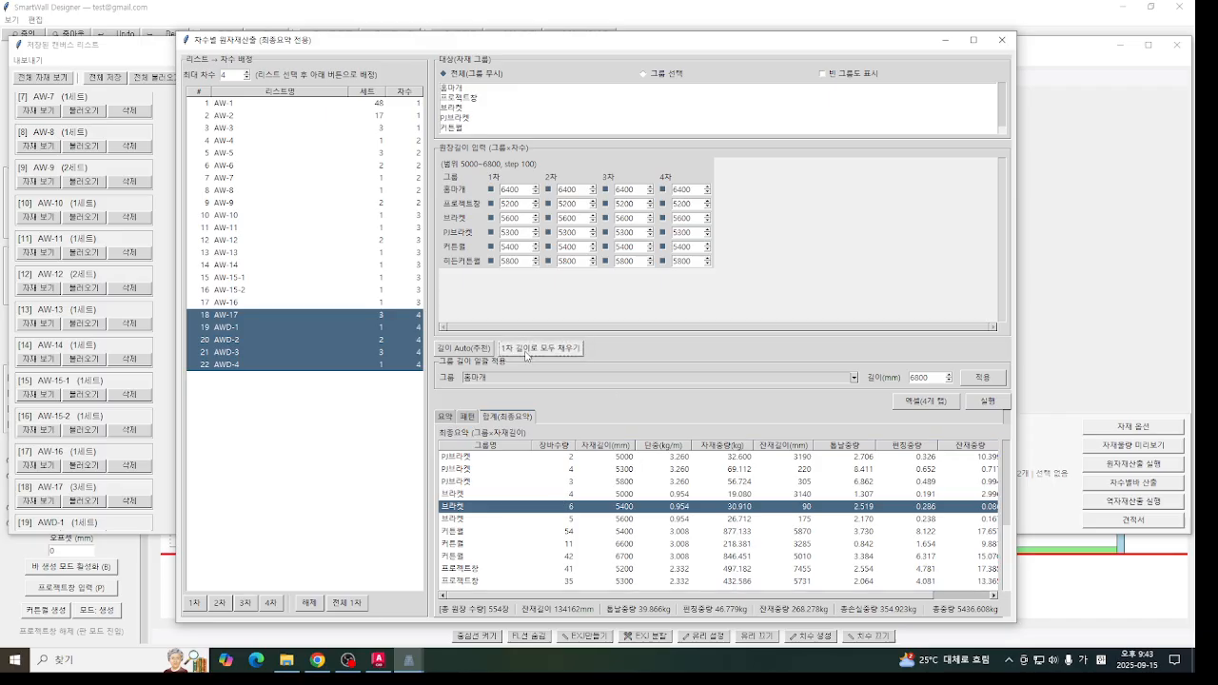
pyautogui.click(996, 404)
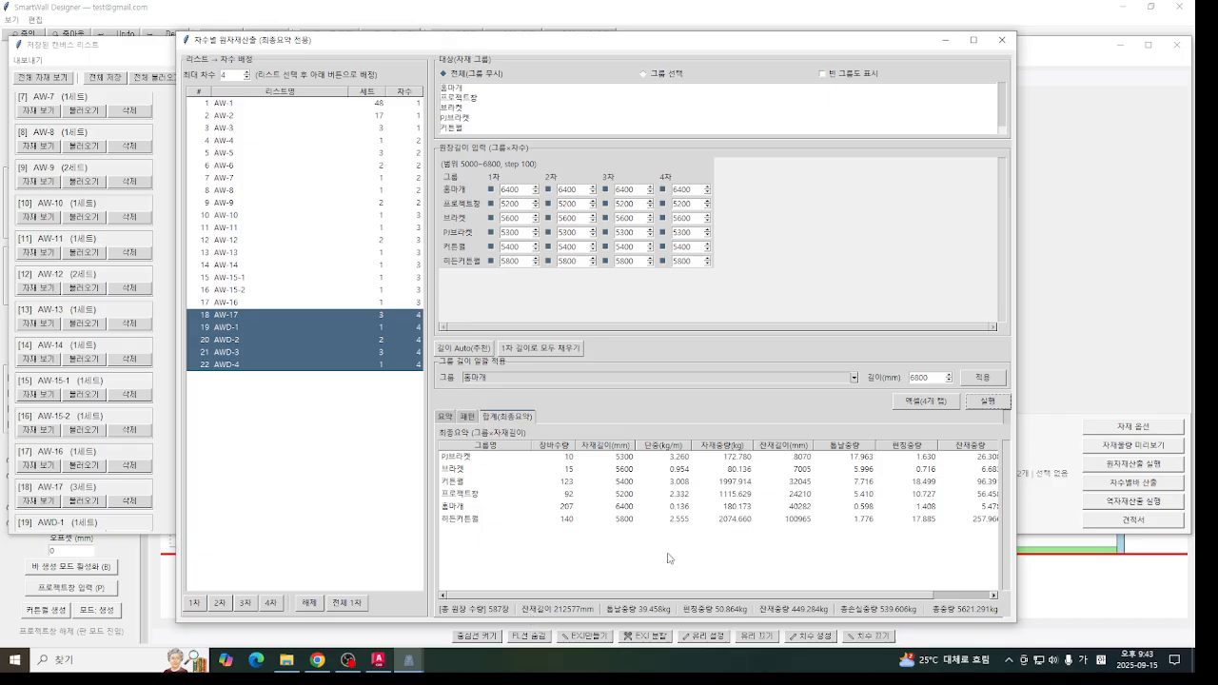
# - Set the phase 1 length of all six material groups to 6000 mm
pyautogui.moveTo(521, 191); pyautogui.dragTo(494, 191)
pyautogui.click(514, 204)
pyautogui.write('6')
pyautogui.moveTo(521, 204); pyautogui.dragTo(435, 205)
pyautogui.write('6')
pyautogui.moveTo(522, 219); pyautogui.dragTo(438, 220)
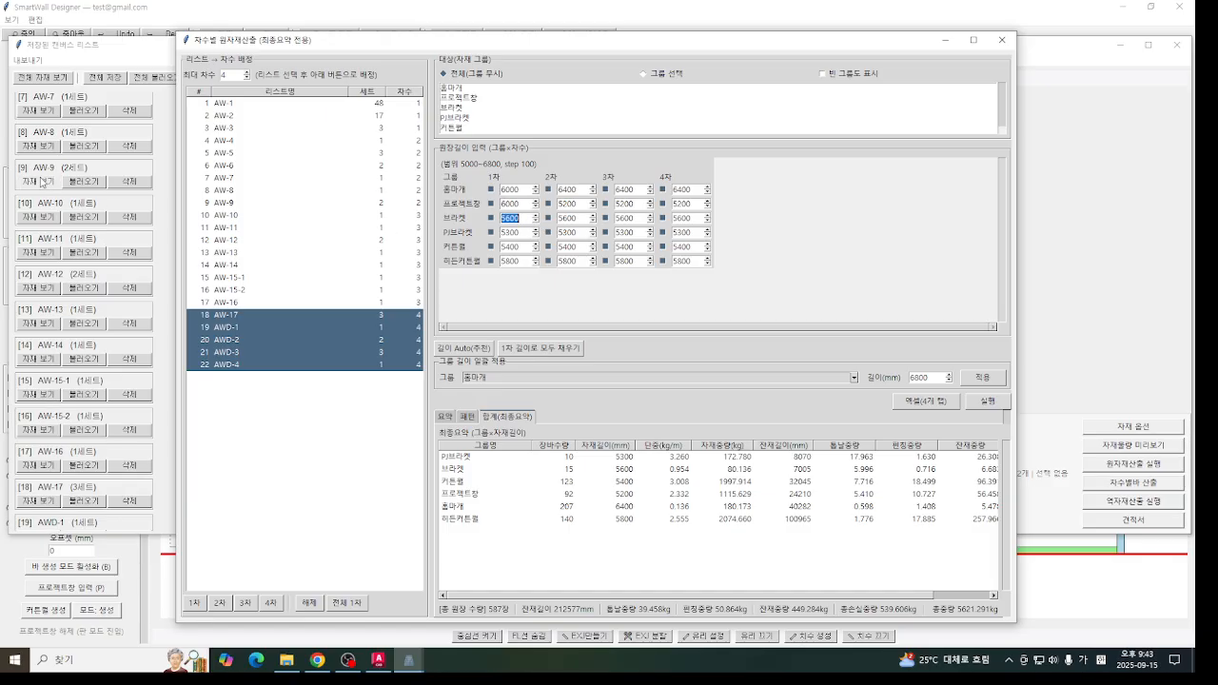
pyautogui.write('60')
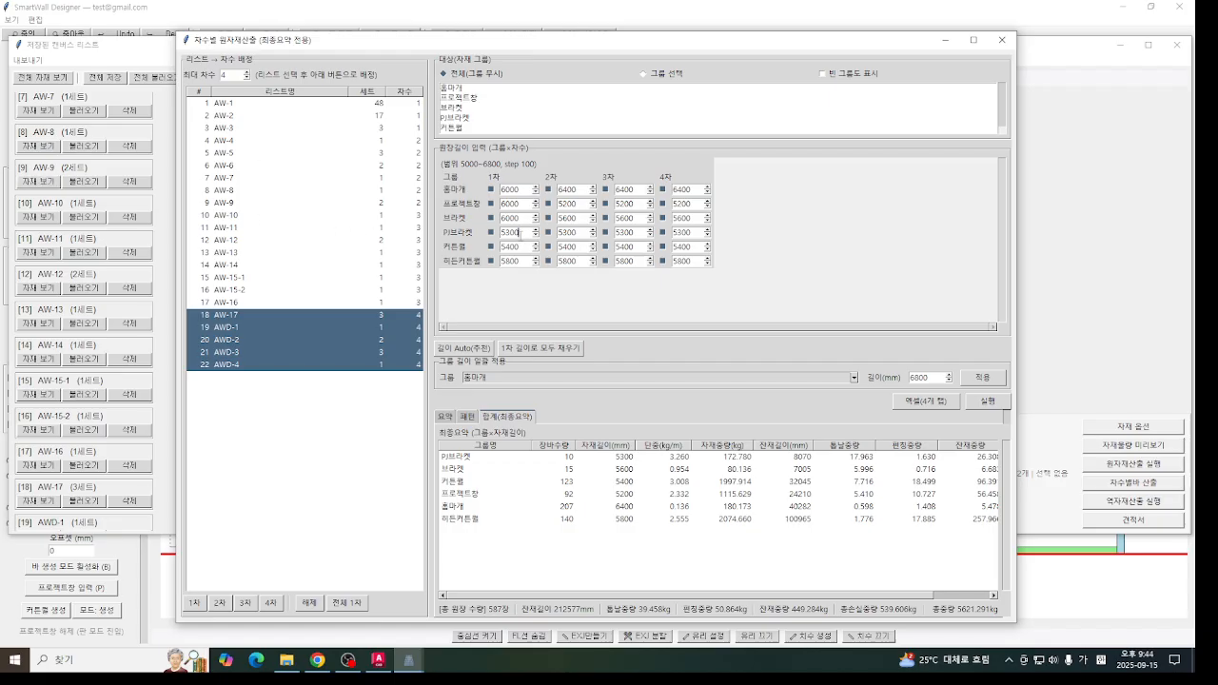
pyautogui.moveTo(520, 232); pyautogui.dragTo(433, 232)
pyautogui.write('60')
pyautogui.moveTo(523, 247); pyautogui.dragTo(326, 230)
pyautogui.write('60')
pyautogui.moveTo(522, 261); pyautogui.dragTo(333, 291)
pyautogui.press('BackSpace')
pyautogui.write('6000')
# - Copy the 6000 mm lengths to phases 2 to 4 and recalculate the final summary
pyautogui.click(540, 347)
pyautogui.click(983, 403)
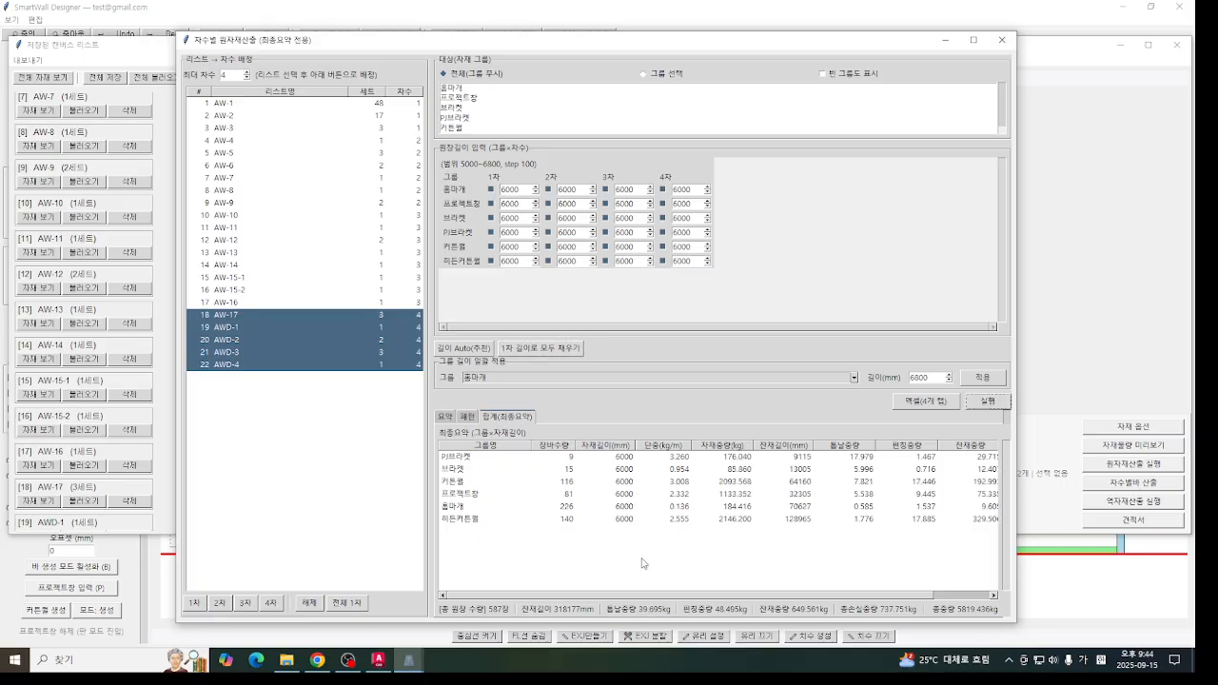
pyautogui.moveTo(614, 596); pyautogui.dragTo(552, 622)
# - Exclude the 브라켓 and PJ브라켓 groups from all four phases and rerun the calculation
pyautogui.click(491, 218)
pyautogui.click(491, 232)
pyautogui.click(548, 218)
pyautogui.click(548, 232)
pyautogui.click(605, 218)
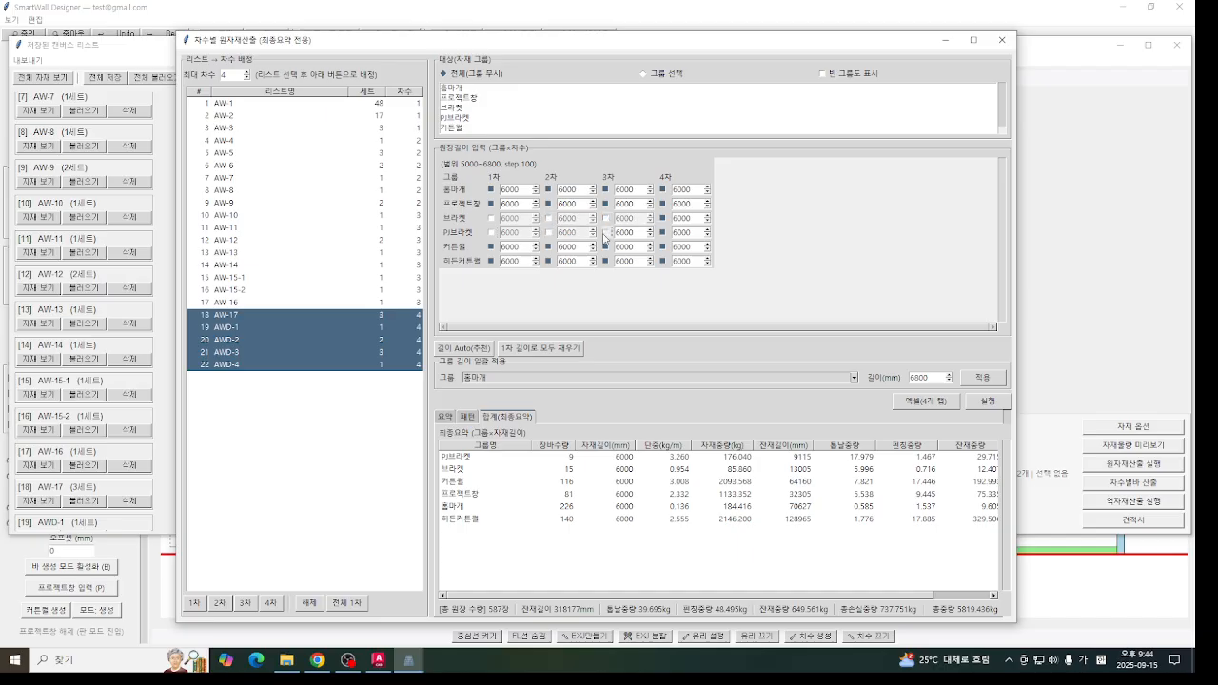
pyautogui.click(605, 232)
pyautogui.click(662, 218)
pyautogui.click(662, 232)
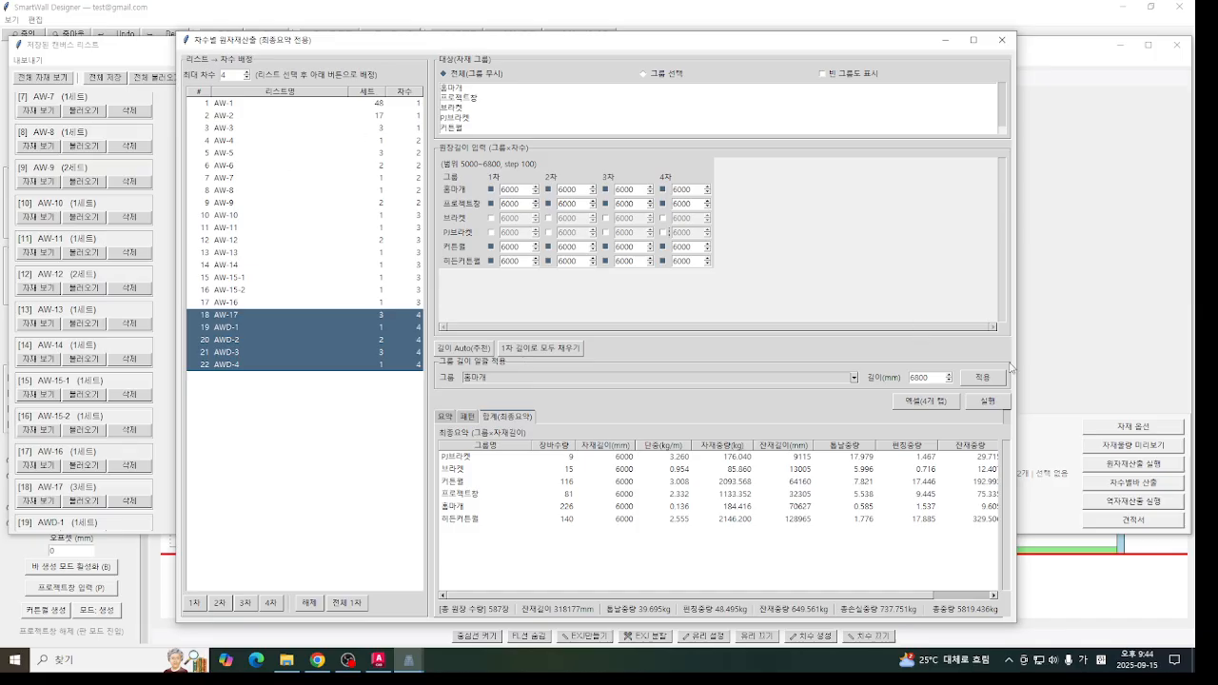
pyautogui.click(1008, 408)
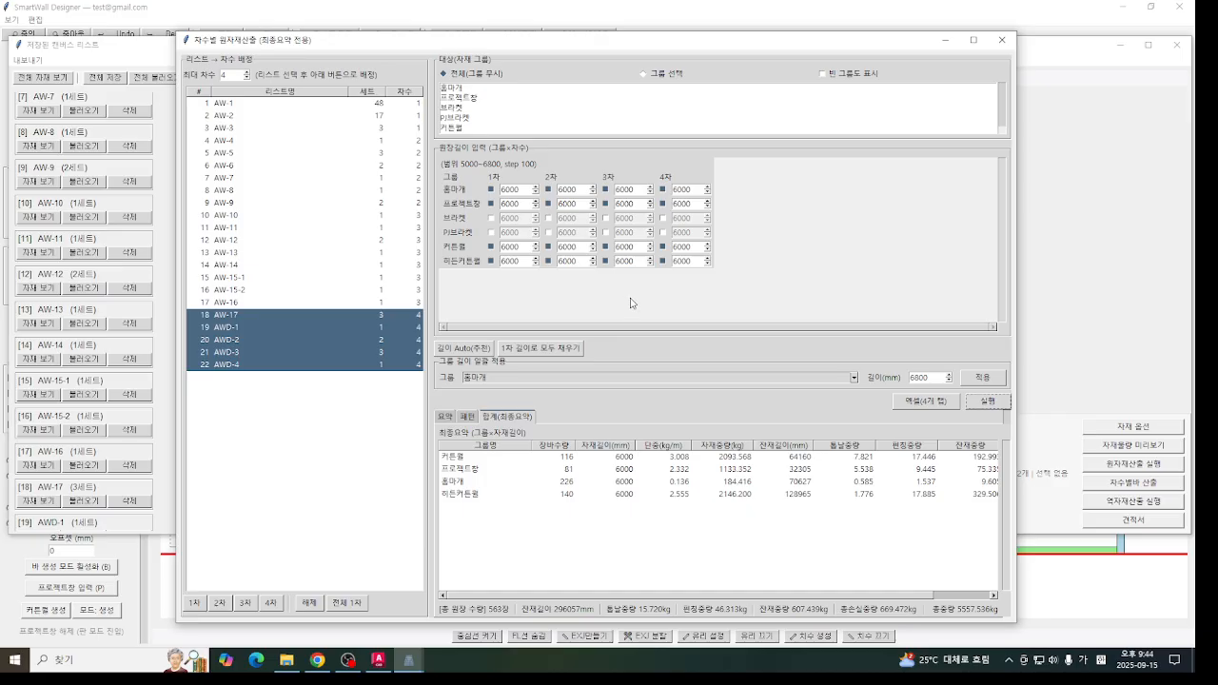
# - Check the loss rate (로스율) of each remaining group with the uniform 6000 mm lengths
pyautogui.moveTo(741, 595); pyautogui.dragTo(934, 595)
pyautogui.click(989, 459)
pyautogui.click(985, 494)
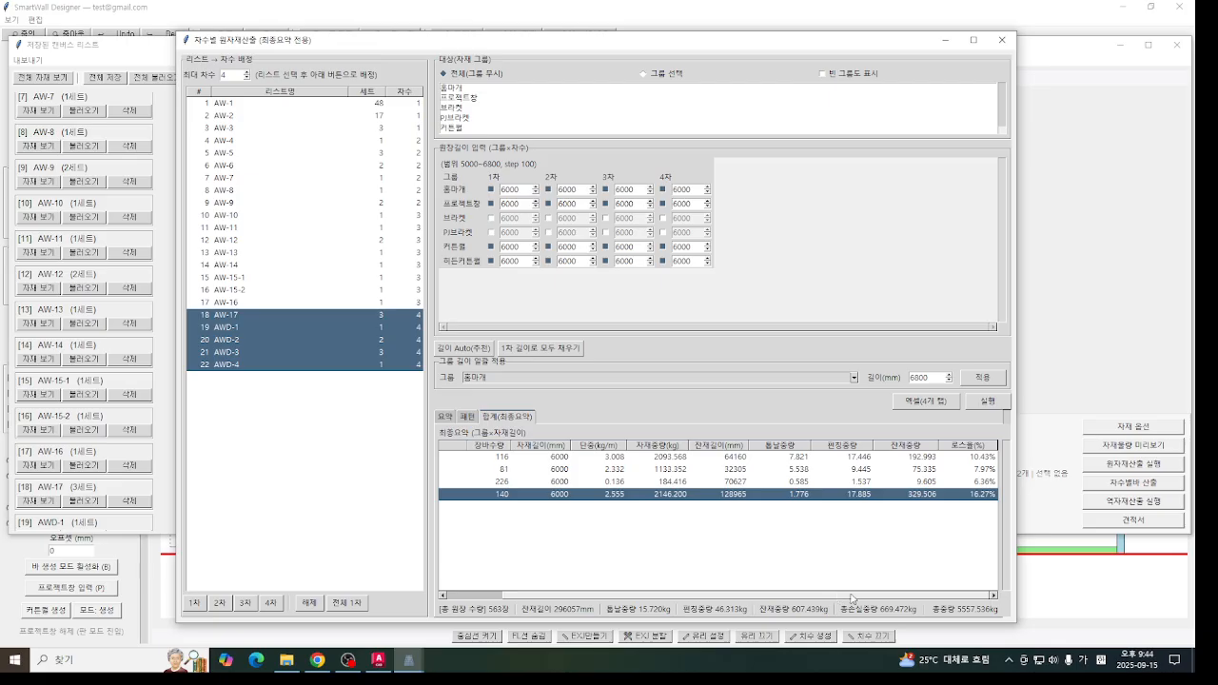
pyautogui.moveTo(850, 596); pyautogui.dragTo(1007, 576)
pyautogui.moveTo(920, 597); pyautogui.dragTo(588, 621)
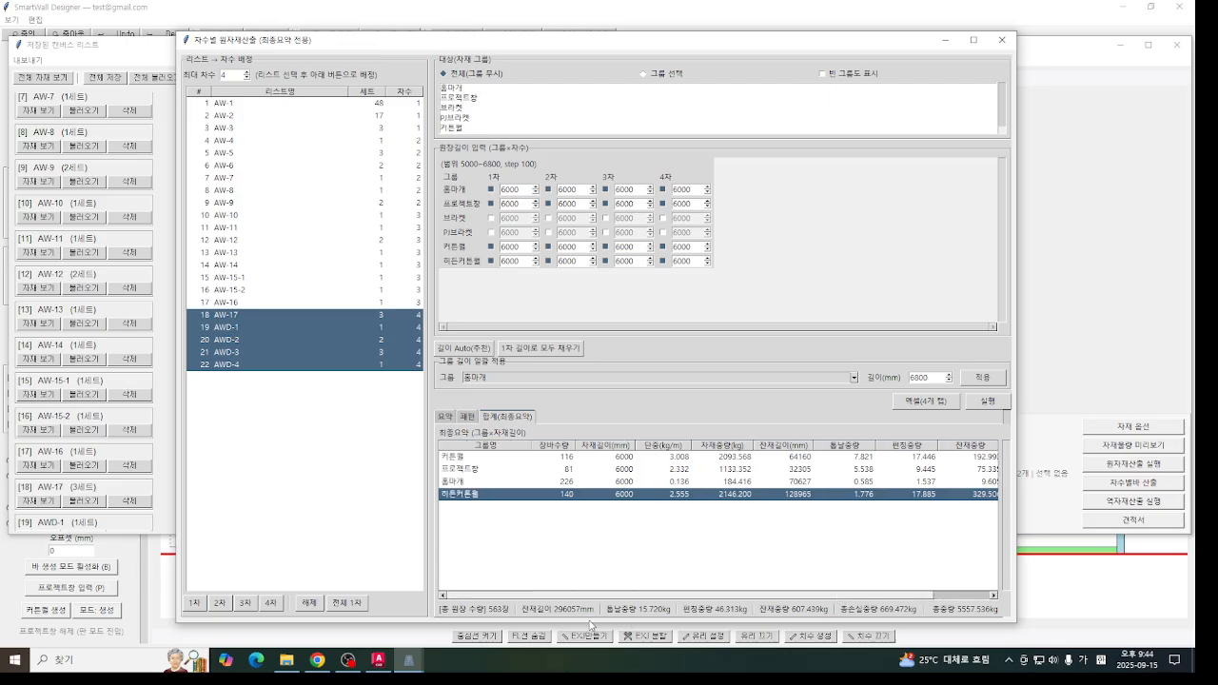
# - Reload the recommended lengths, spread the phase 1 values to all phases, and recalculate
pyautogui.click(463, 348)
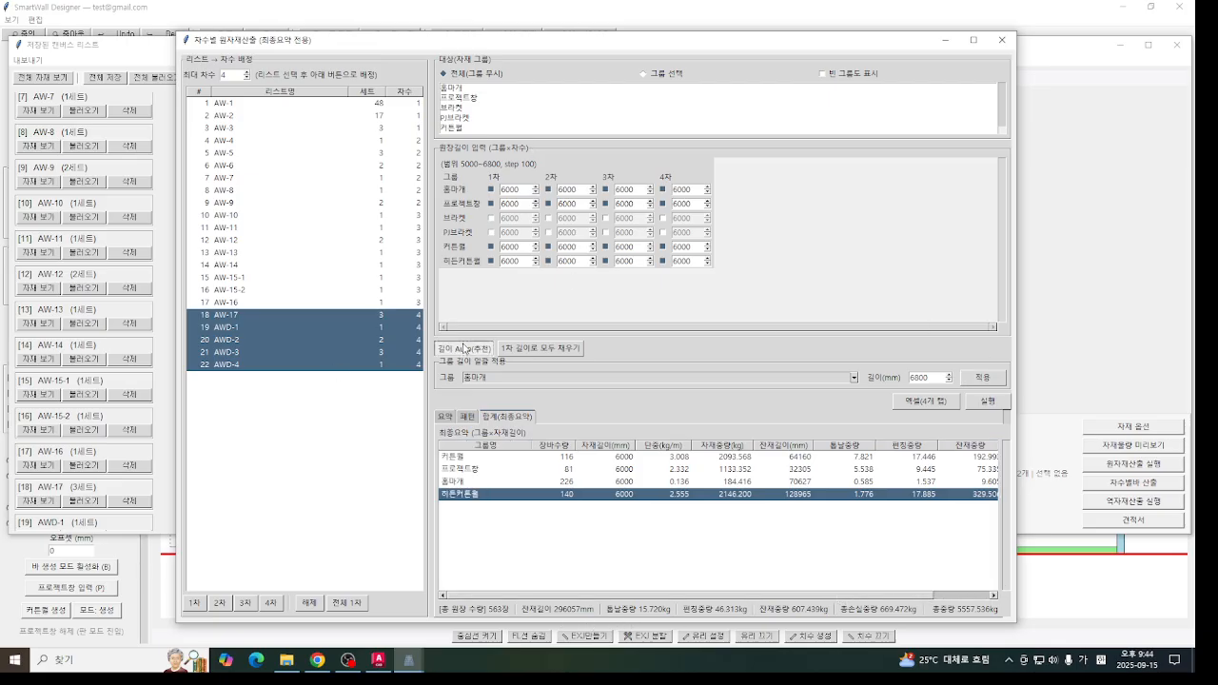
pyautogui.click(540, 348)
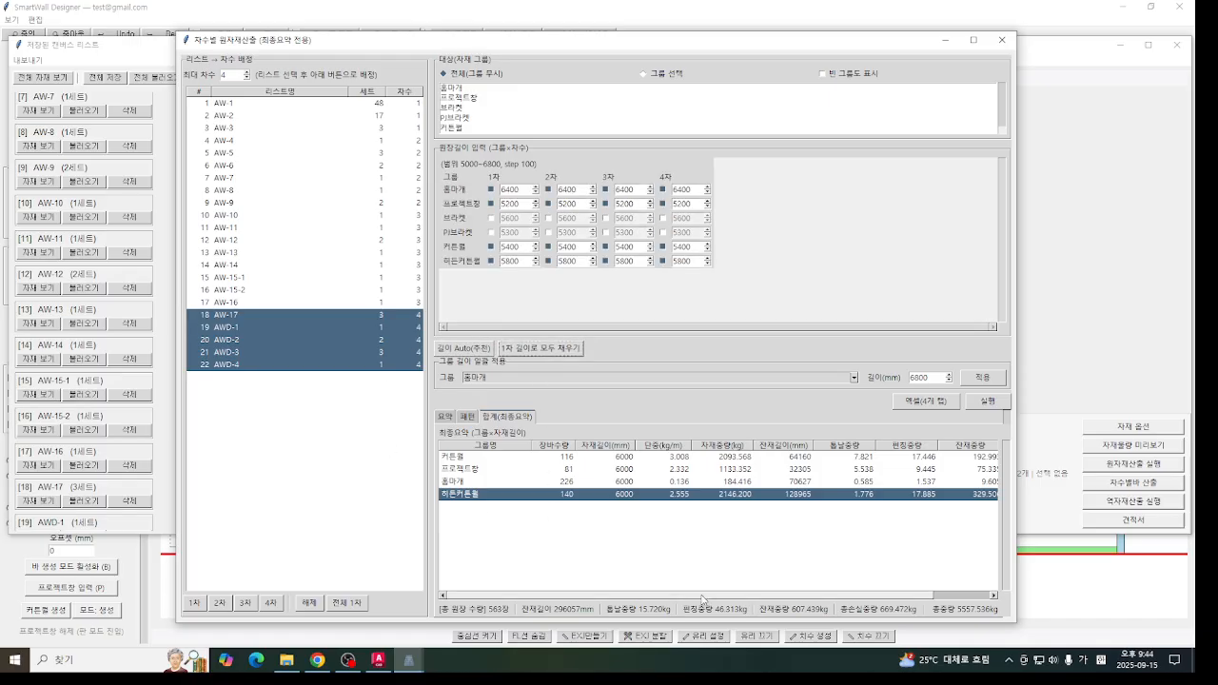
pyautogui.click(987, 401)
# - Check the group loss rates obtained with the recommended phase 1 lengths in every phase
pyautogui.moveTo(876, 596); pyautogui.dragTo(732, 597)
pyautogui.click(990, 467)
pyautogui.click(980, 495)
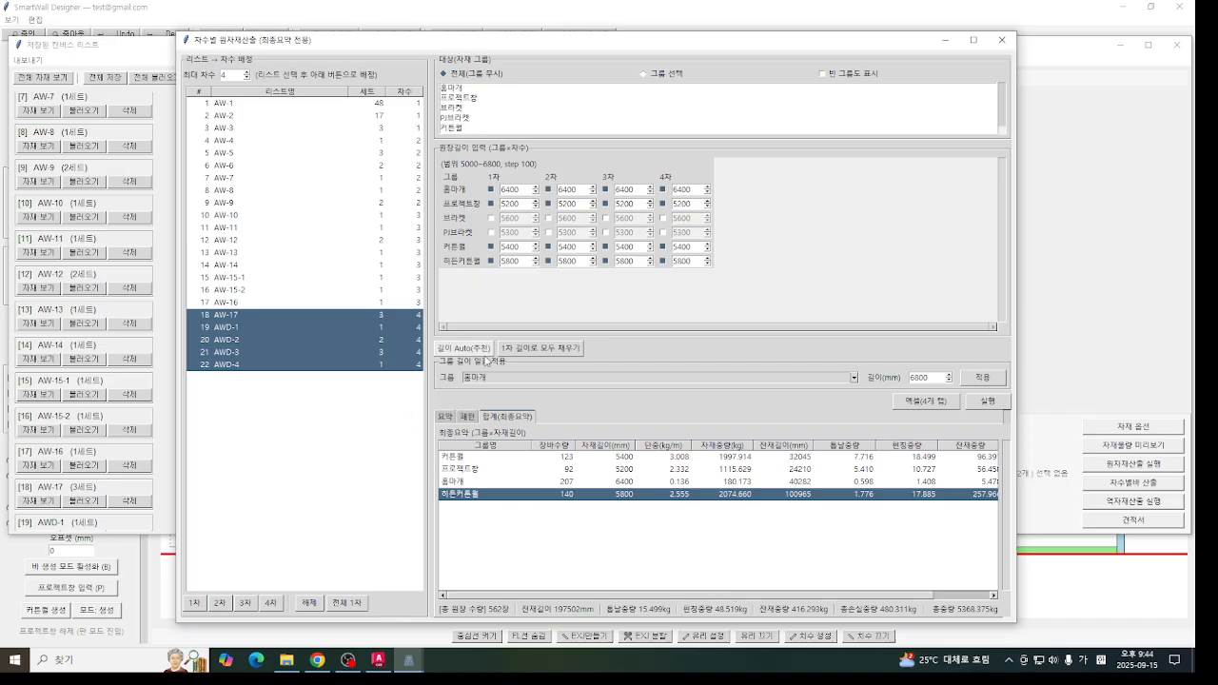
# - Recalculate with the recommended lengths for each phase, but with 히든커튼월 at 6300 in phase 2 and 5800 in phase 4
pyautogui.click(463, 349)
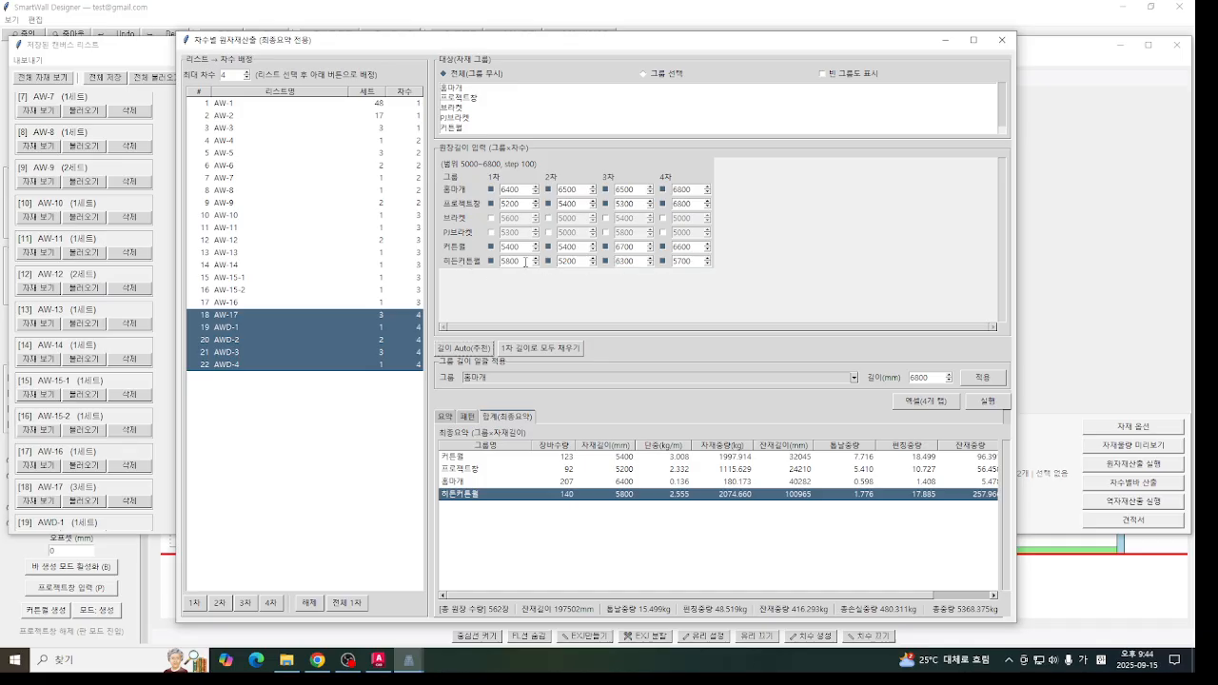
pyautogui.doubleClick(674, 261)
pyautogui.write('5')
pyautogui.doubleClick(575, 262)
pyautogui.write('63')
pyautogui.click(985, 401)
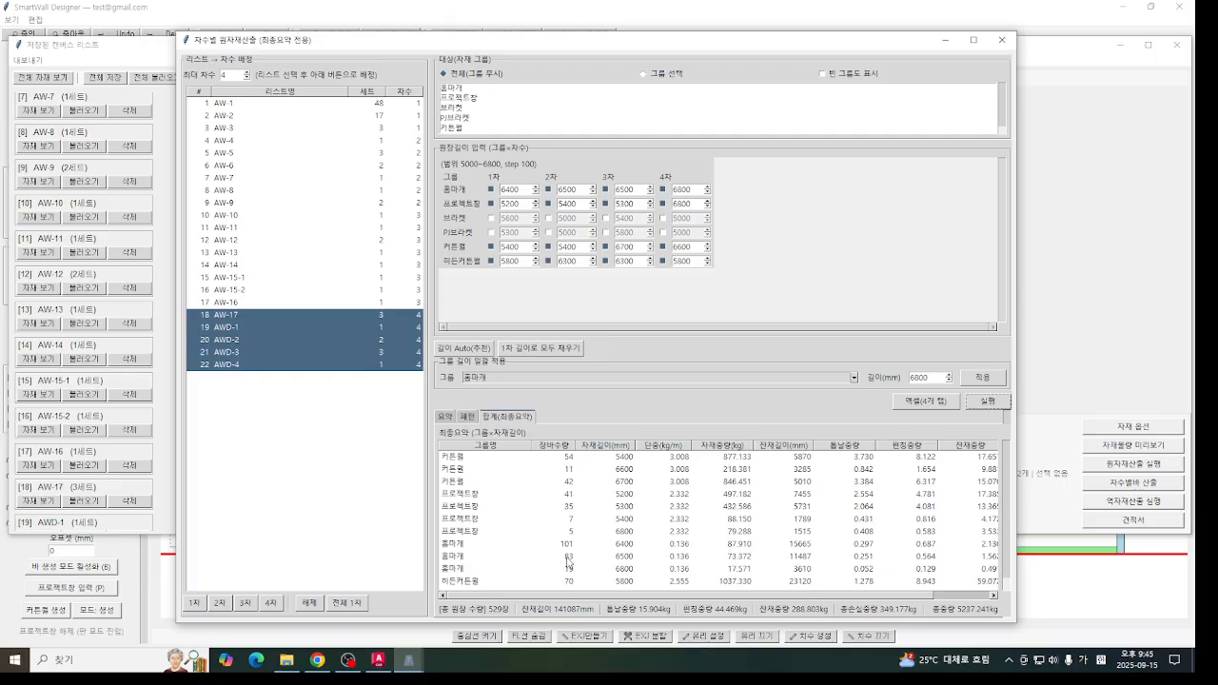
# - Inspect the 홈마개 and 히든커튼월 rows in the recalculated final summary
pyautogui.scroll(-1, 473, 571)
pyautogui.click(474, 572)
pyautogui.click(502, 554)
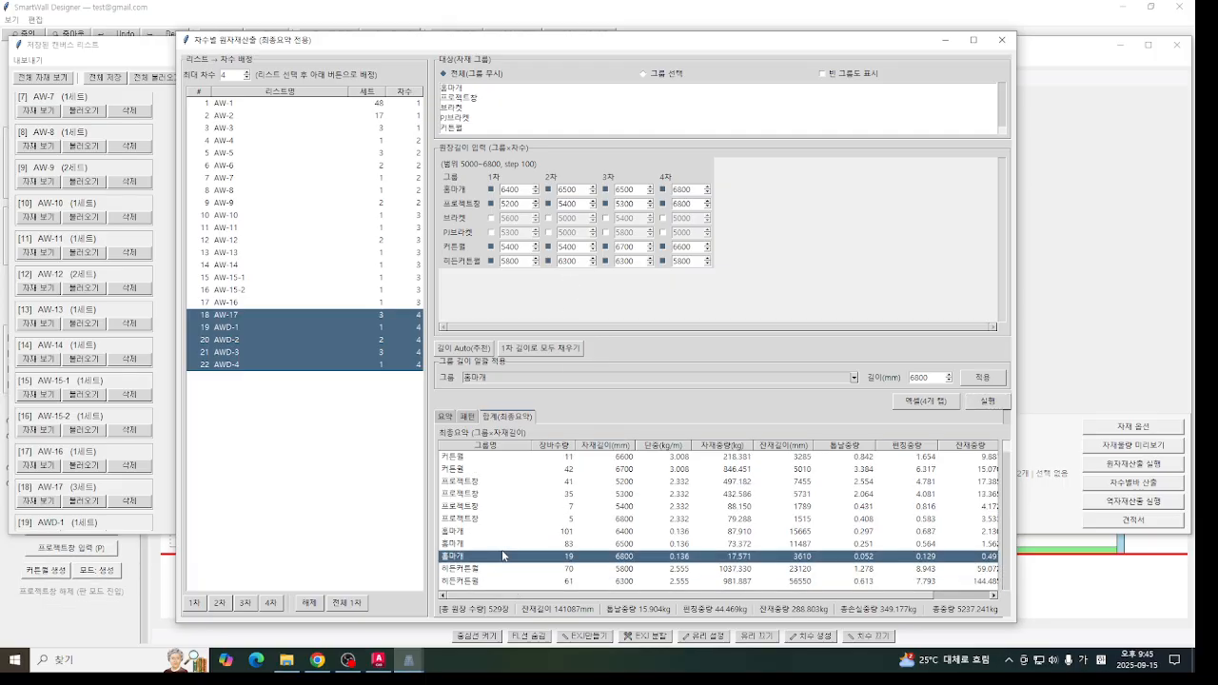
pyautogui.click(497, 571)
pyautogui.click(564, 580)
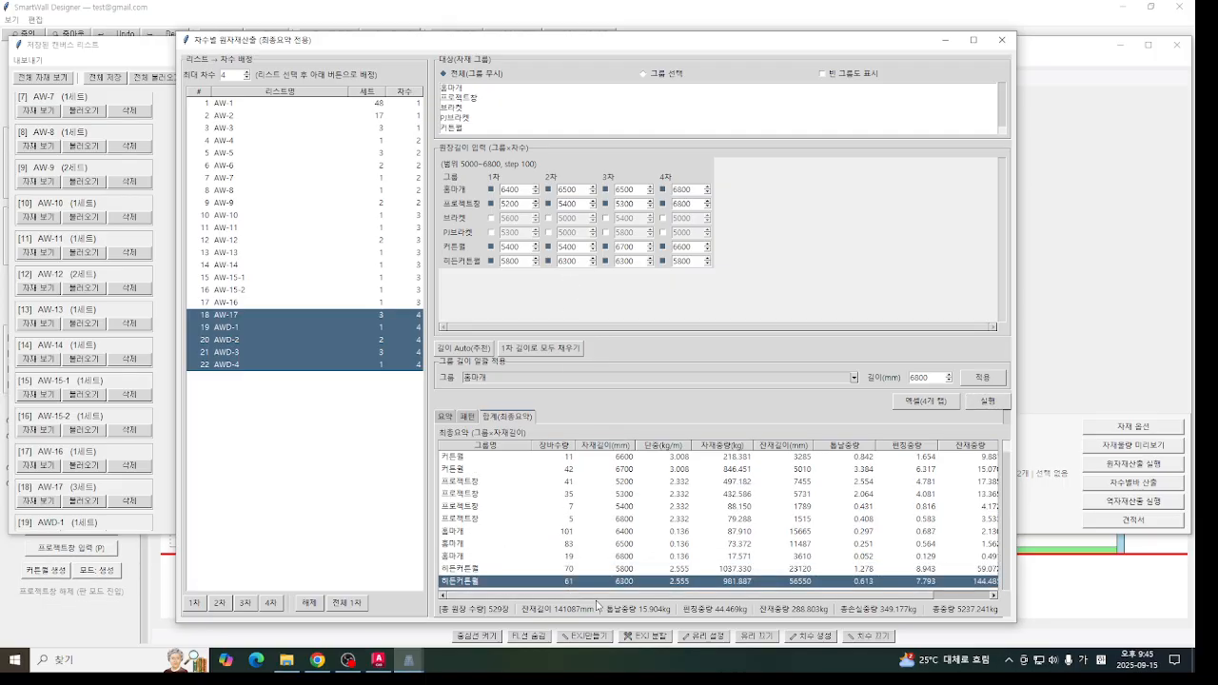
# - Check the loss rates in the final summary, including 히든커튼월 at 6300, and close the phase-based calculation
pyautogui.click(991, 594)
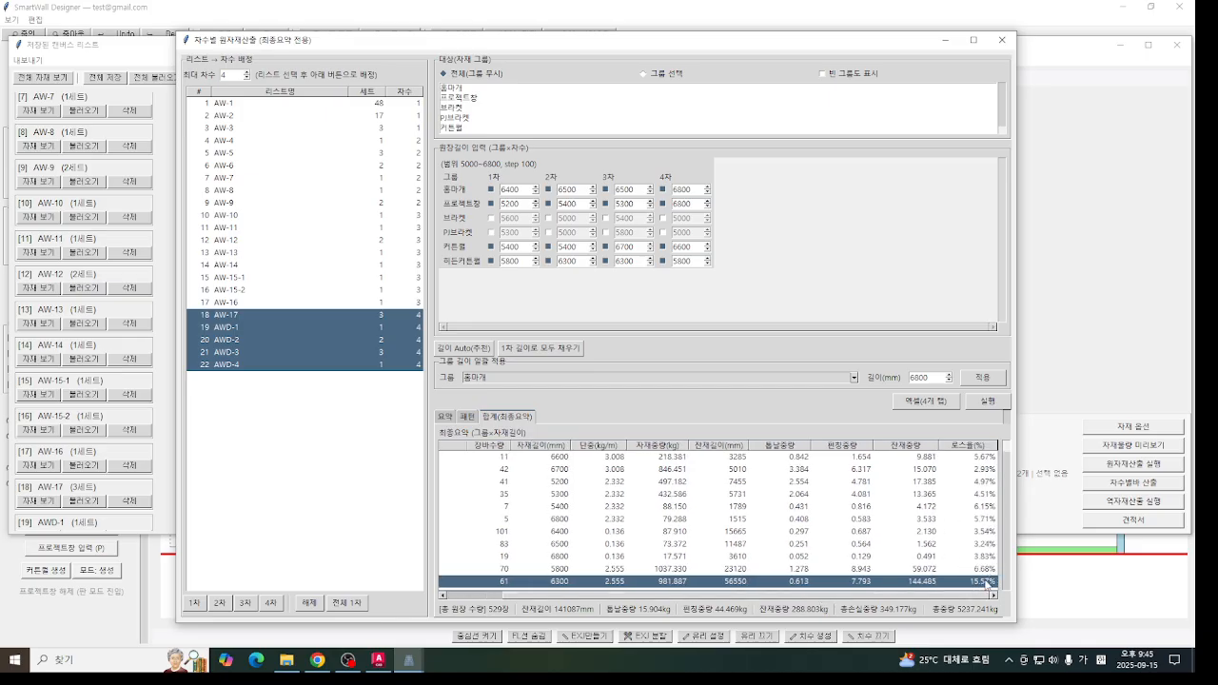
pyautogui.moveTo(974, 596); pyautogui.dragTo(1032, 607)
pyautogui.click(1000, 40)
# - Remove the item from the 히든커튼월 group in the material options and delete that group
pyautogui.click(1130, 428)
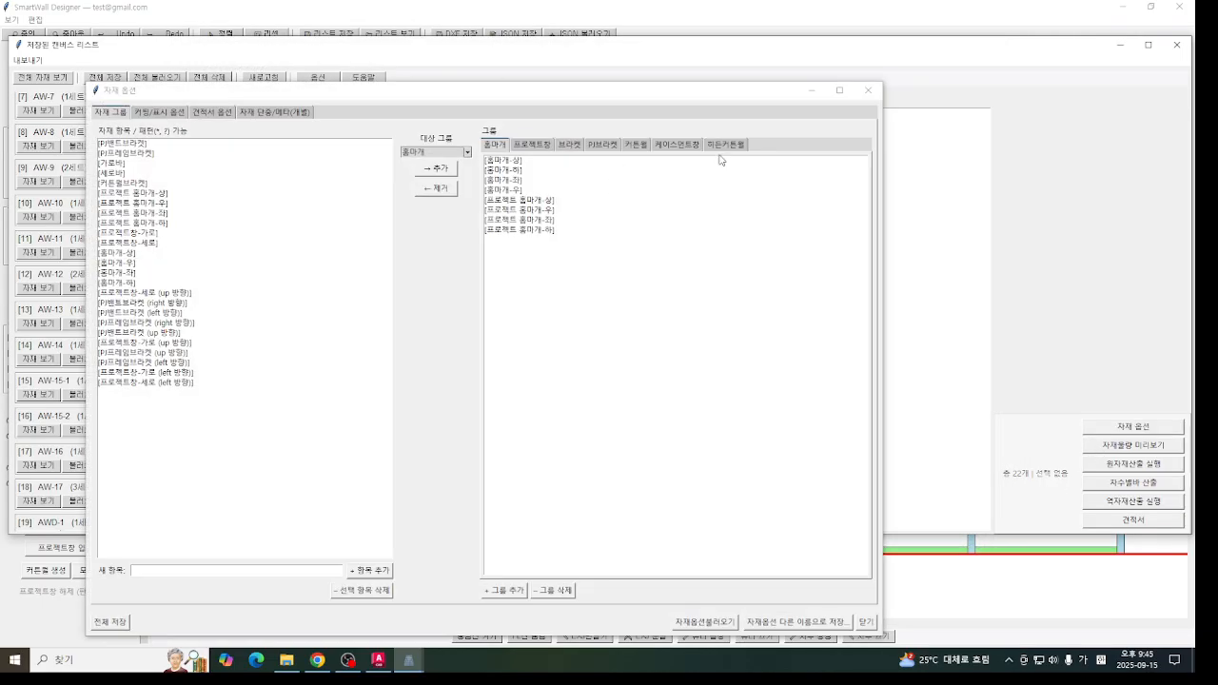
pyautogui.click(725, 145)
pyautogui.click(496, 160)
pyautogui.click(435, 188)
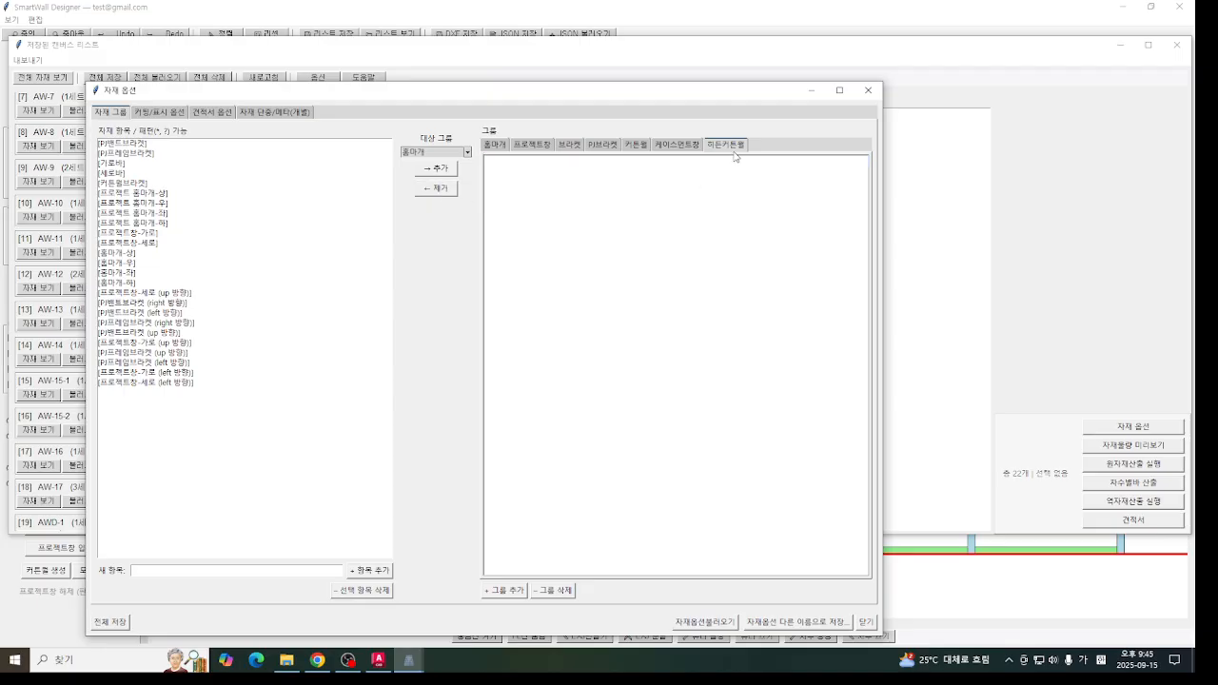
pyautogui.click(563, 590)
# - Add [세로바] to the 커튼월 group and save all material options
pyautogui.click(555, 145)
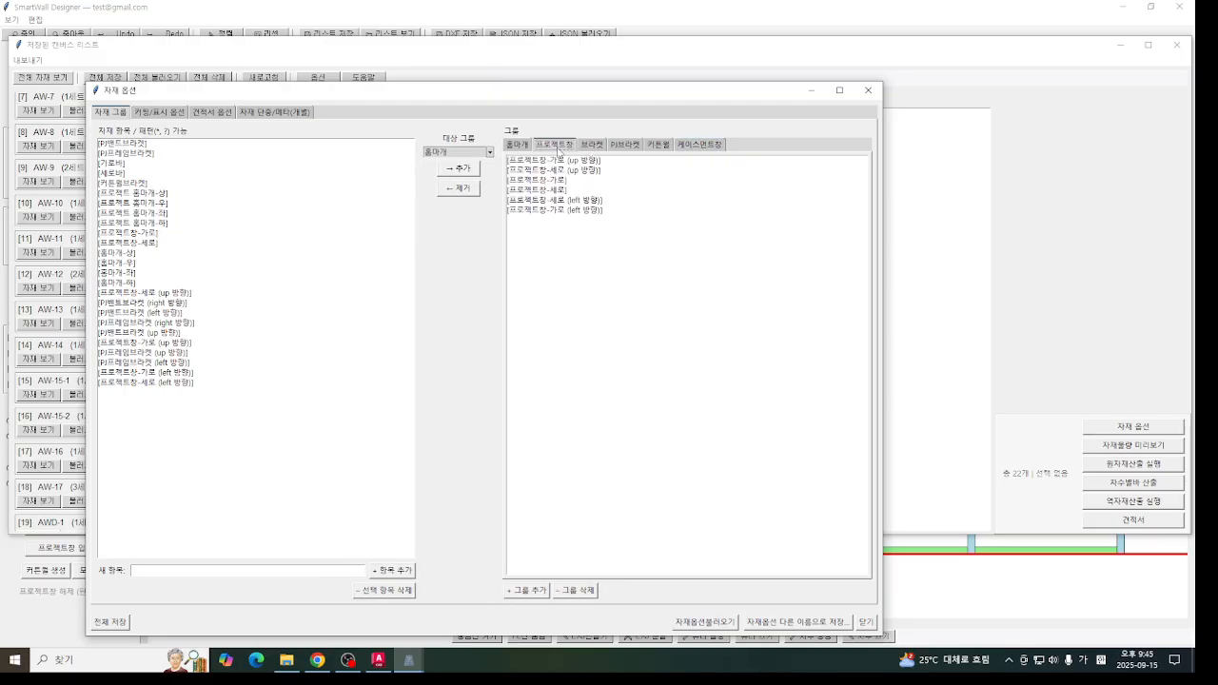
pyautogui.click(626, 145)
pyautogui.click(658, 145)
pyautogui.click(116, 173)
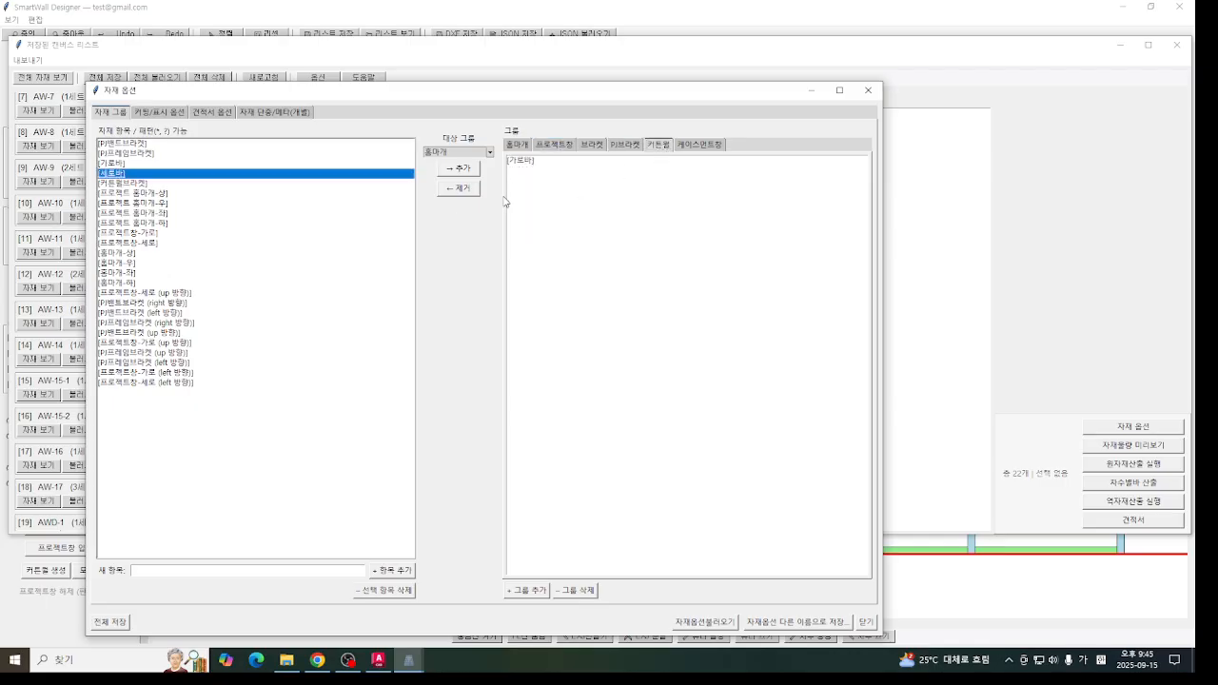
pyautogui.click(457, 170)
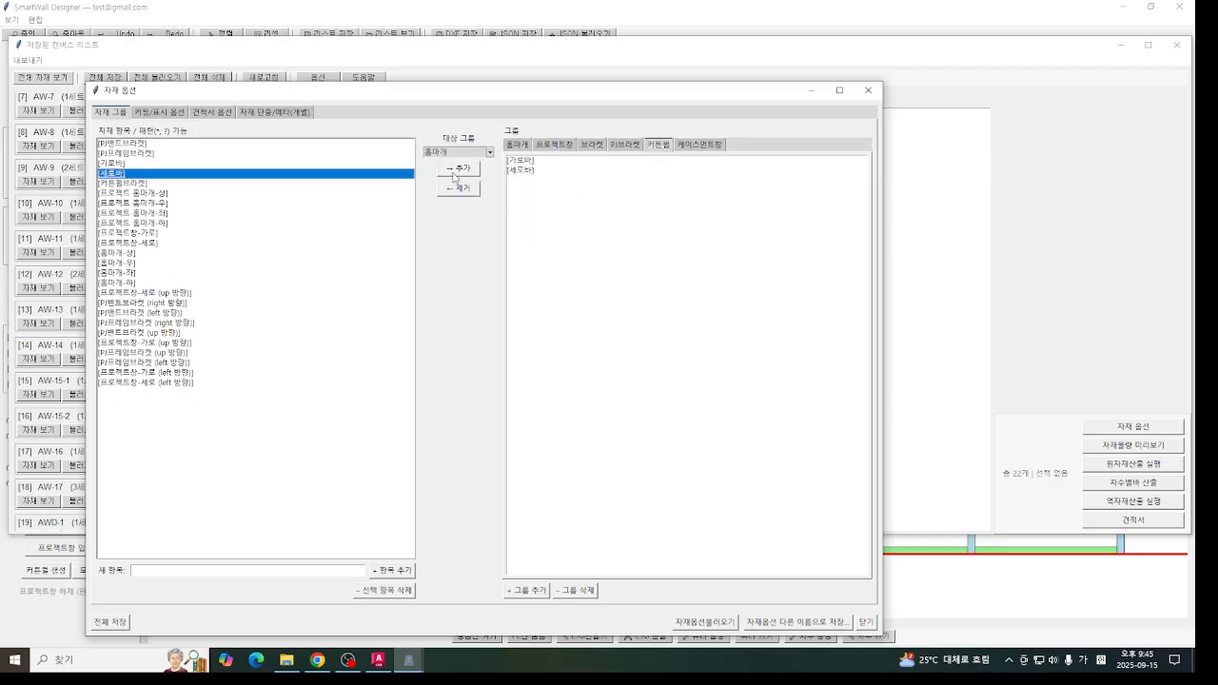
pyautogui.click(109, 621)
pyautogui.click(695, 372)
# - Reopen the phase-based calculation from the saved canvas list, load the recommended lengths, run it, and display the final summary
pyautogui.moveTo(409, 659)
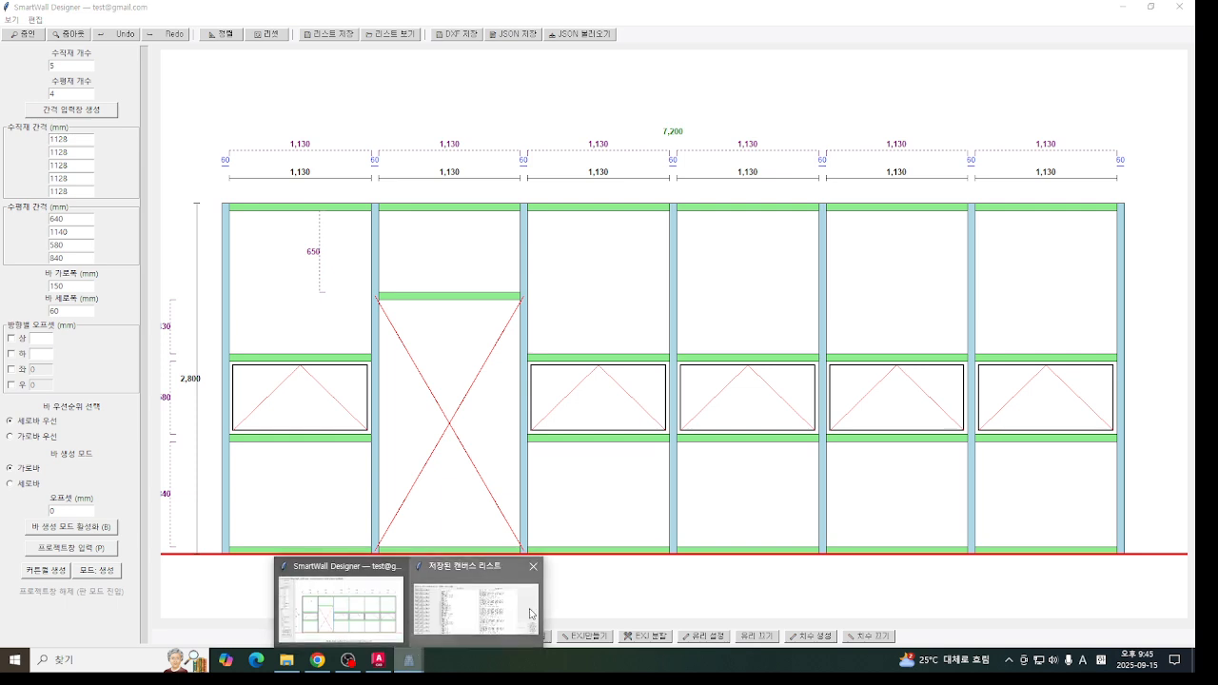
pyautogui.click(476, 592)
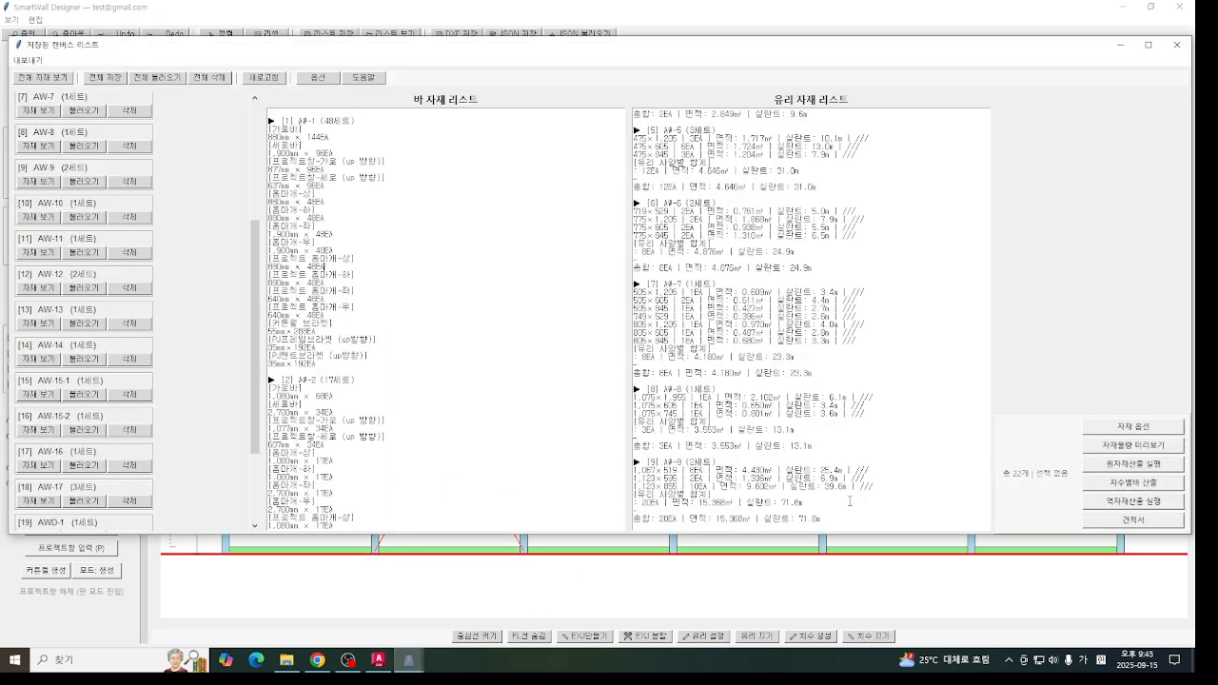
pyautogui.click(1142, 487)
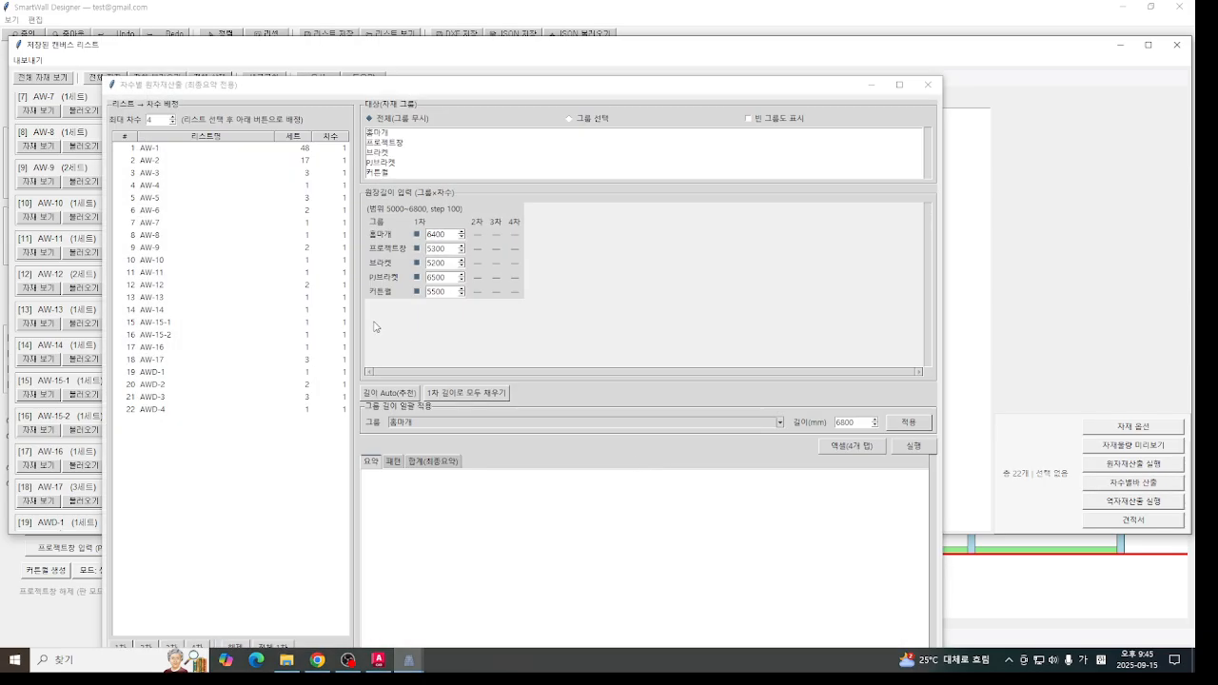
pyautogui.click(397, 398)
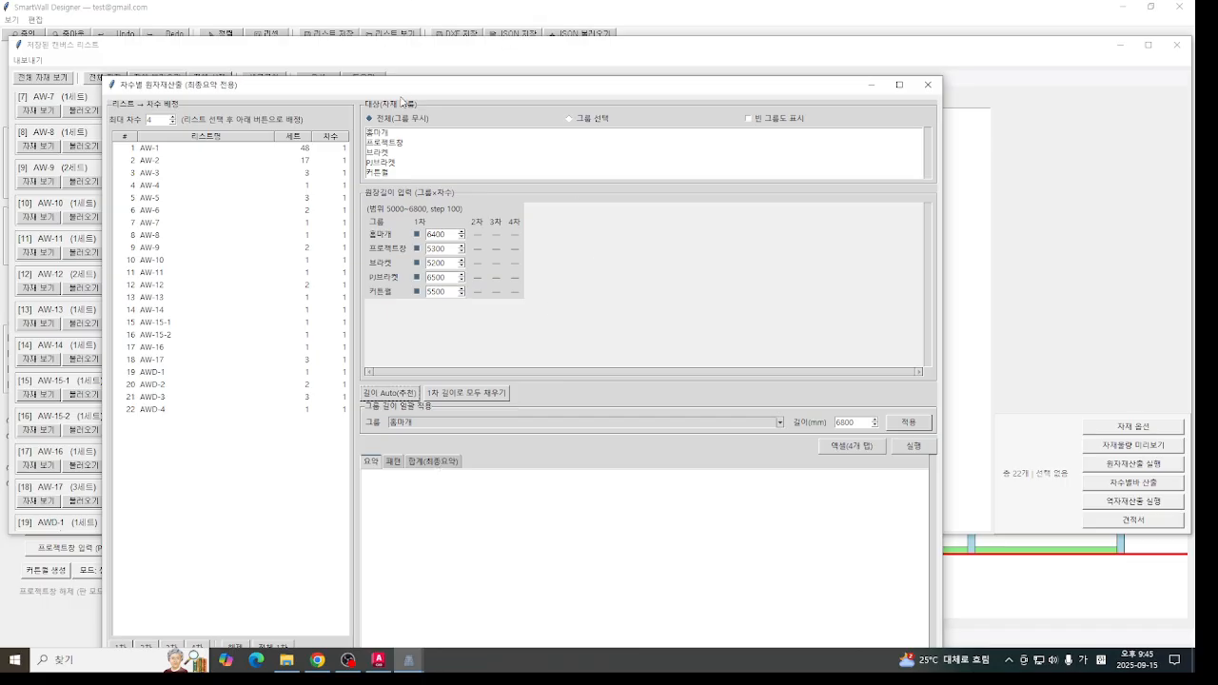
pyautogui.moveTo(401, 87); pyautogui.dragTo(447, 37)
pyautogui.click(961, 396)
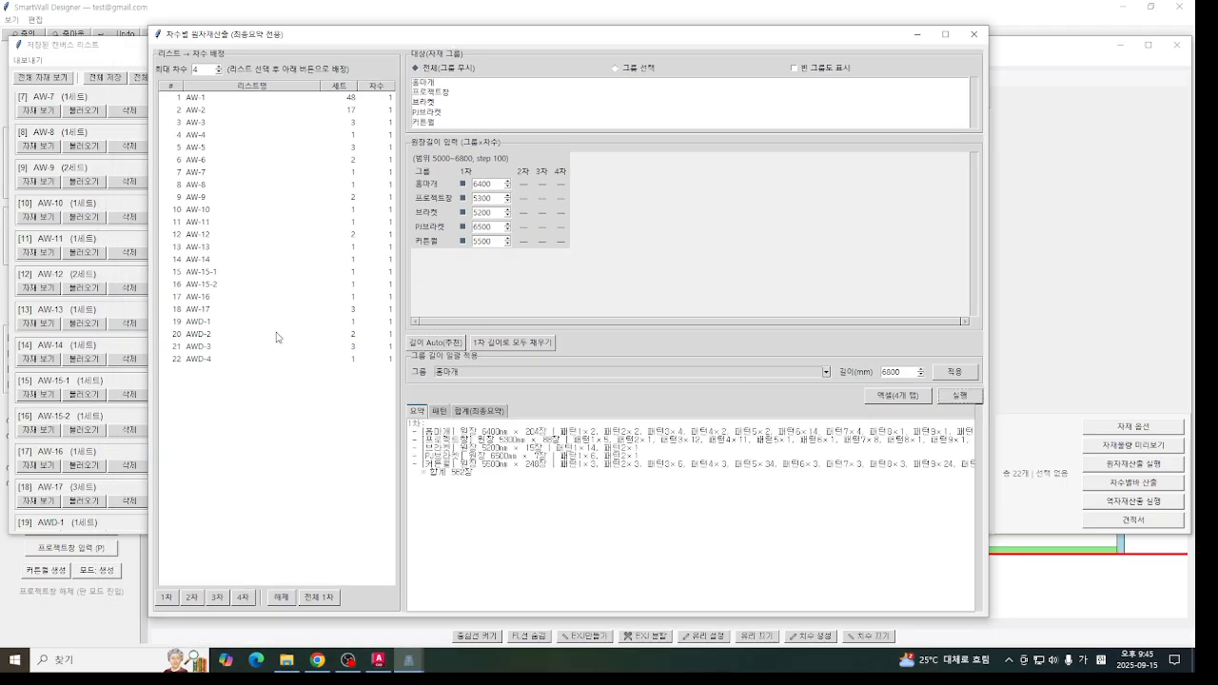
pyautogui.click(479, 410)
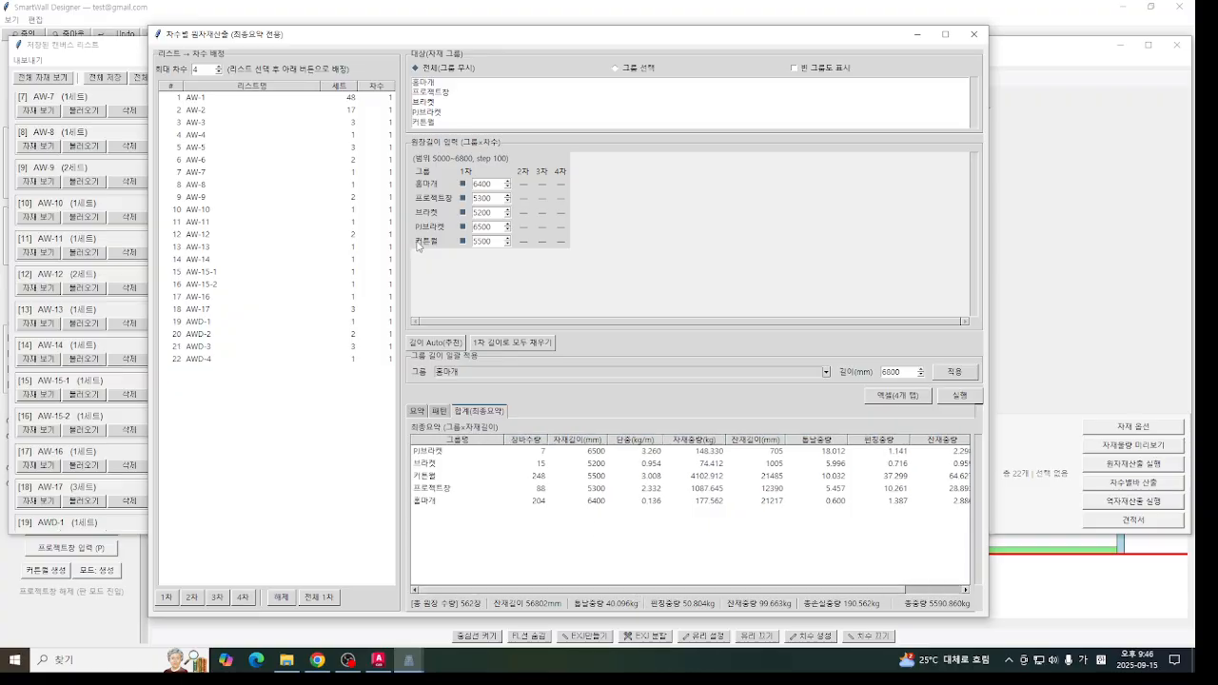
# - Exclude 브라켓 and PJ브라켓 from phase 1, recalculate, and check the 커튼월 loss rate
pyautogui.click(464, 213)
pyautogui.click(465, 227)
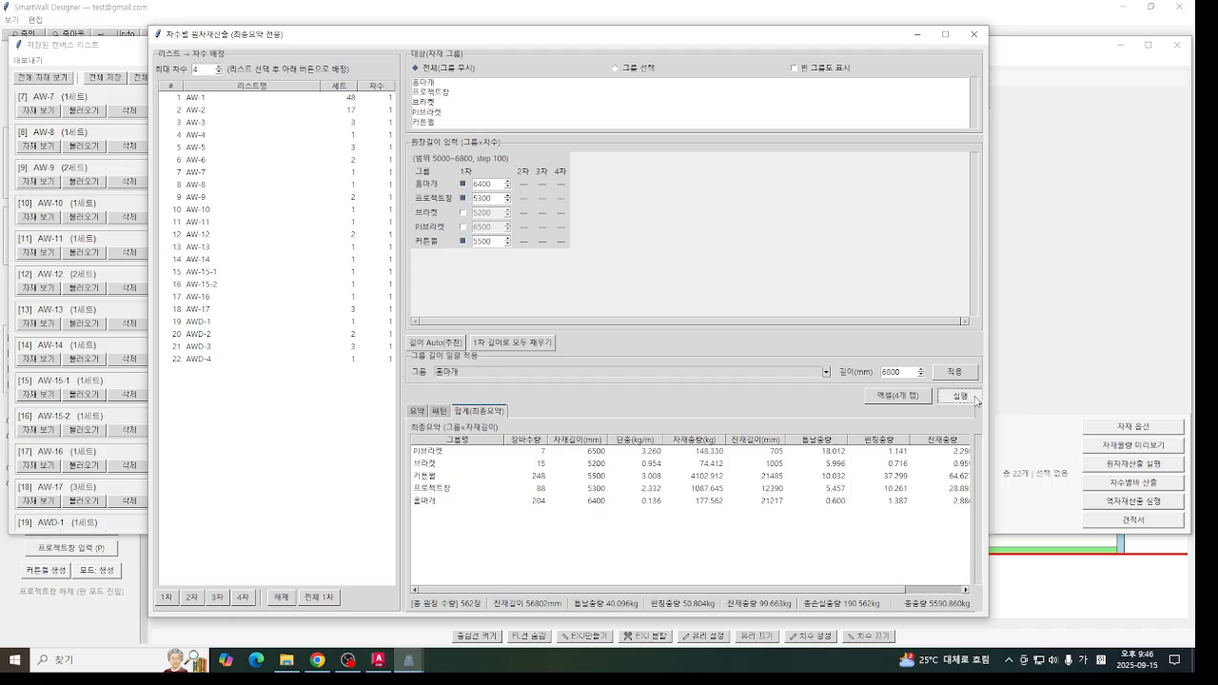
pyautogui.click(961, 396)
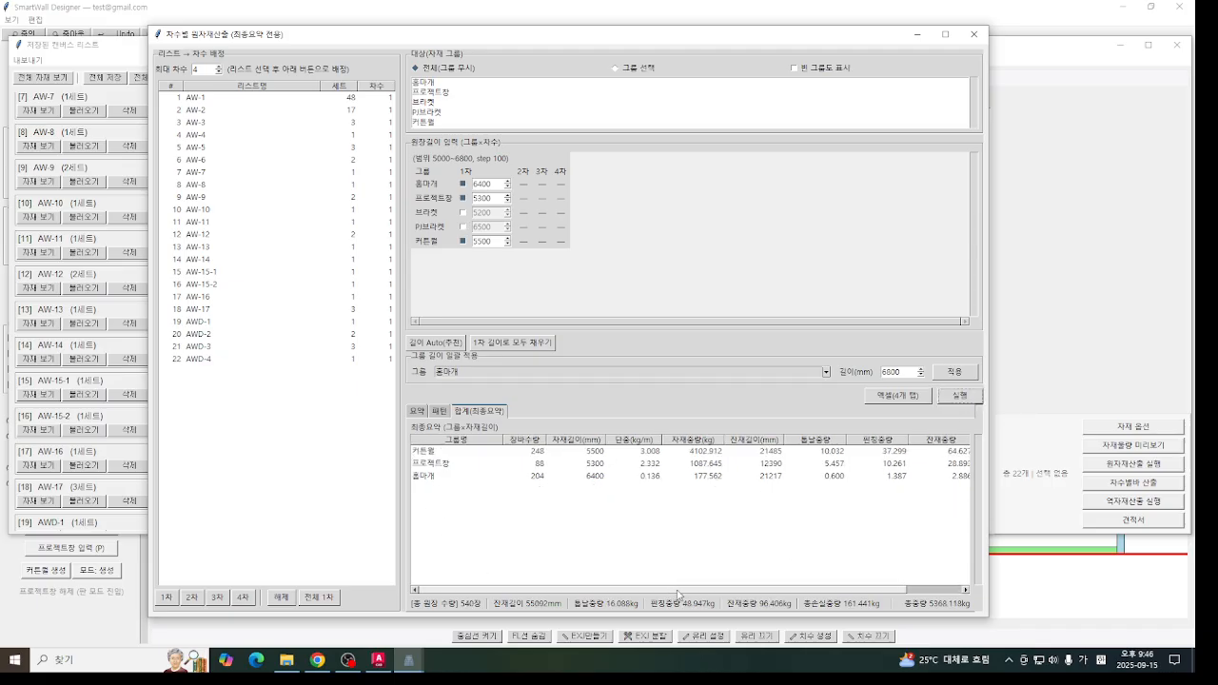
pyautogui.moveTo(669, 590); pyautogui.dragTo(726, 590)
pyautogui.click(959, 456)
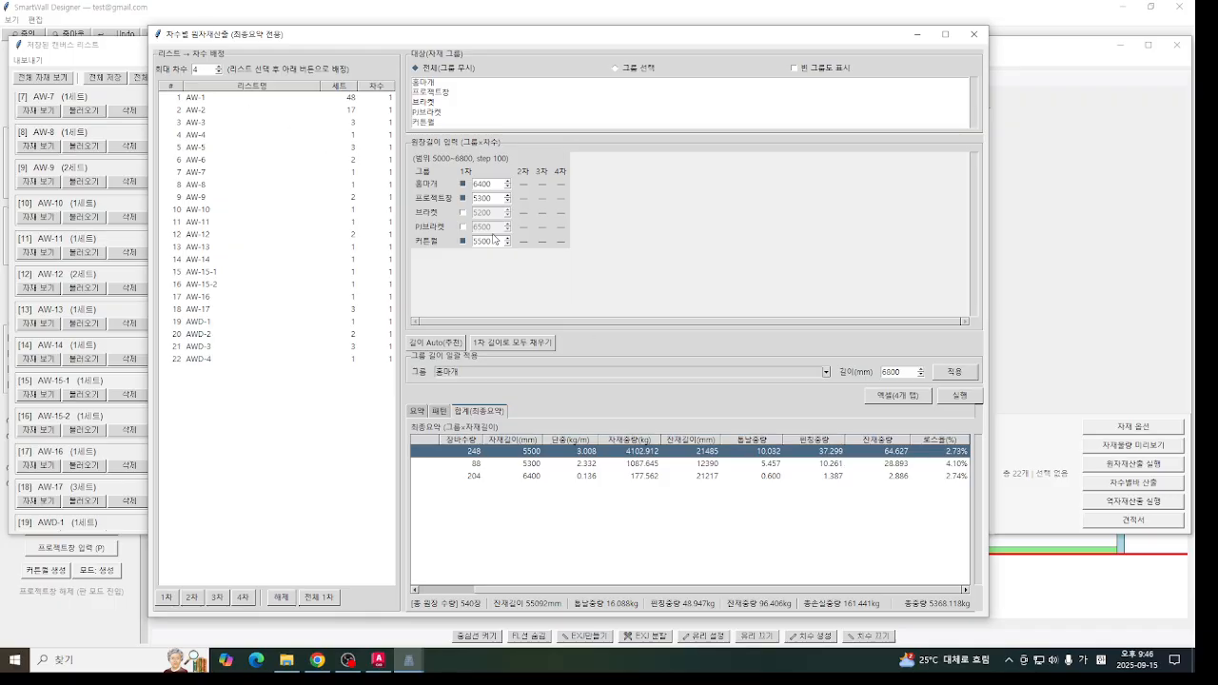
# - Recalculate with the 커튼월 phase 1 length set to 6400 mm and check its loss rate
pyautogui.moveTo(493, 242); pyautogui.dragTo(211, 196)
pyautogui.write('6')
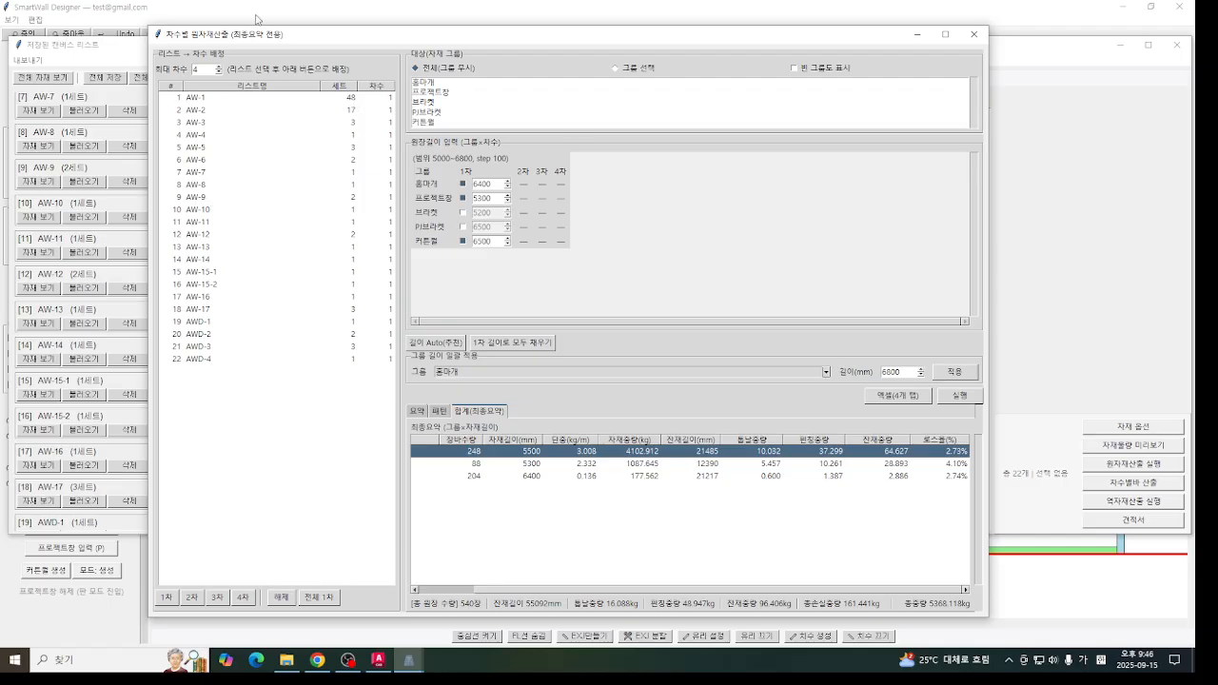
pyautogui.moveTo(493, 245); pyautogui.dragTo(355, 237)
pyautogui.write('64')
pyautogui.click(956, 398)
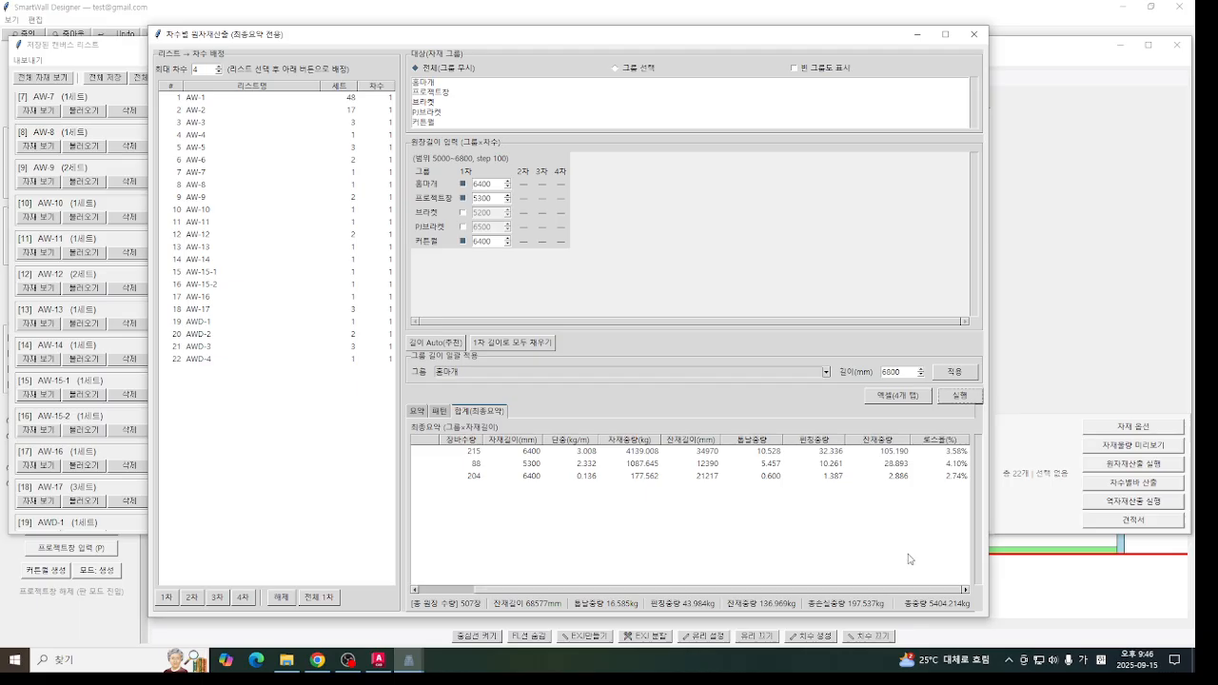
pyautogui.click(957, 454)
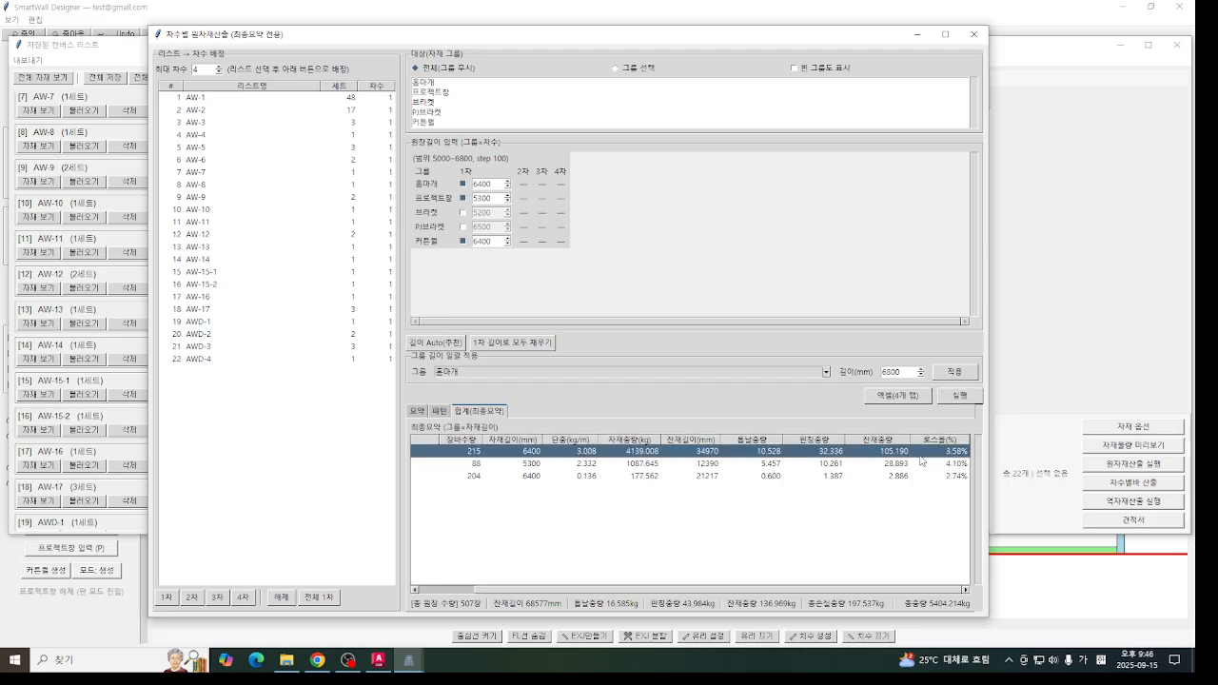
# - Set the 커튼월 phase 1 length to 6000 mm, recalculate, and check the resulting loss figures
pyautogui.moveTo(492, 241); pyautogui.dragTo(353, 231)
pyautogui.write('6')
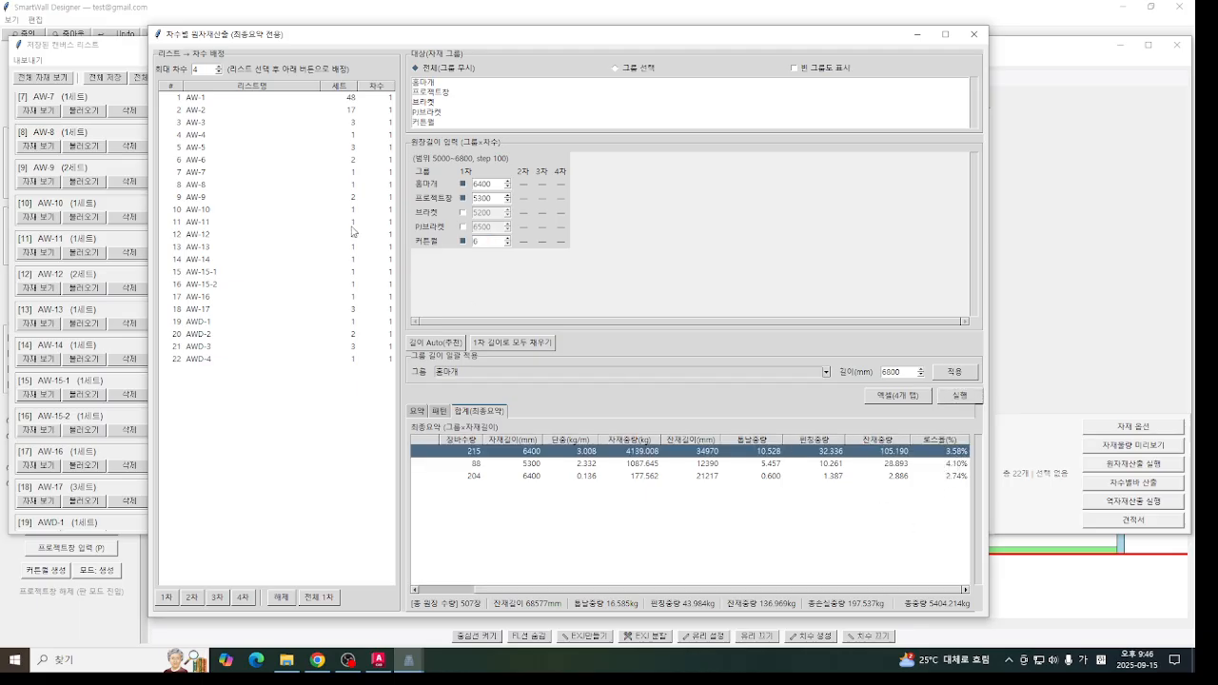
pyautogui.write('000')
pyautogui.click(972, 397)
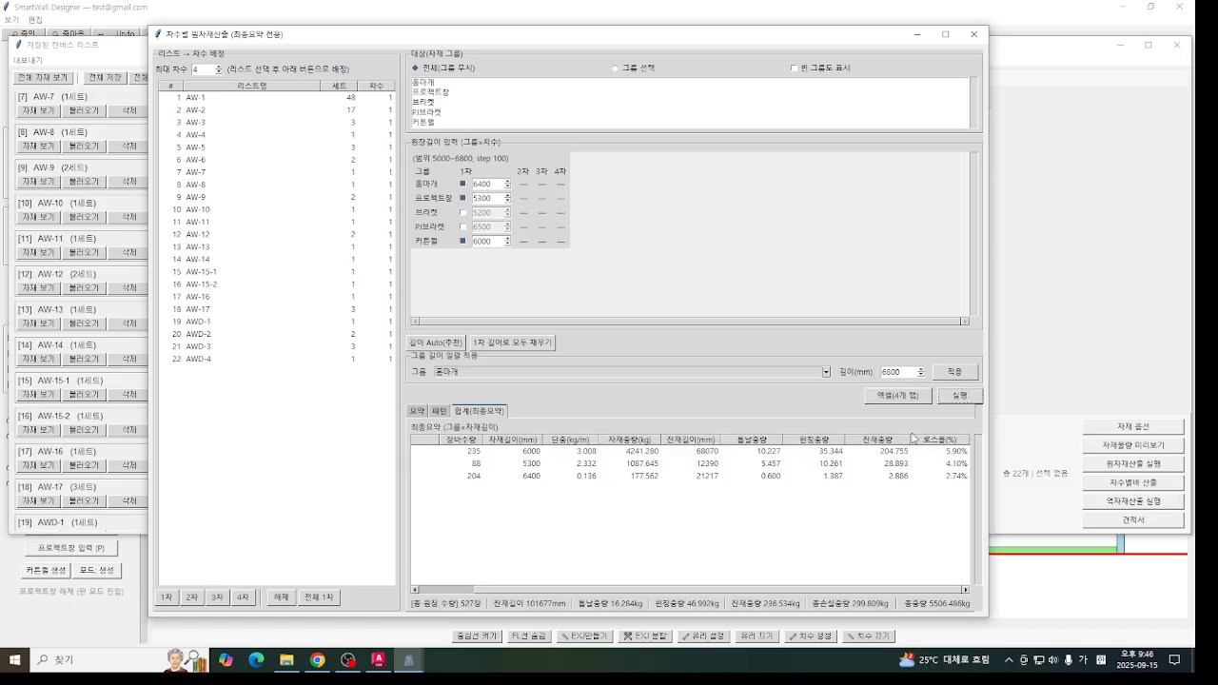
pyautogui.click(938, 454)
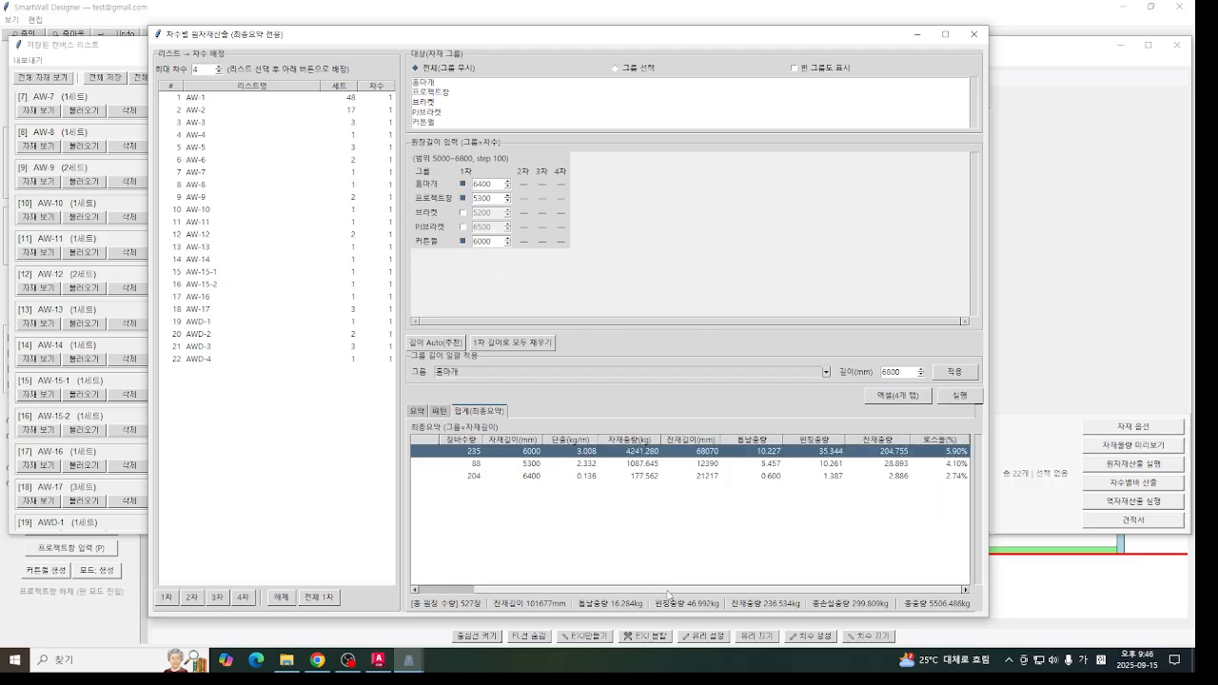
pyautogui.moveTo(498, 591); pyautogui.dragTo(1000, 595)
pyautogui.moveTo(624, 591); pyautogui.dragTo(601, 610)
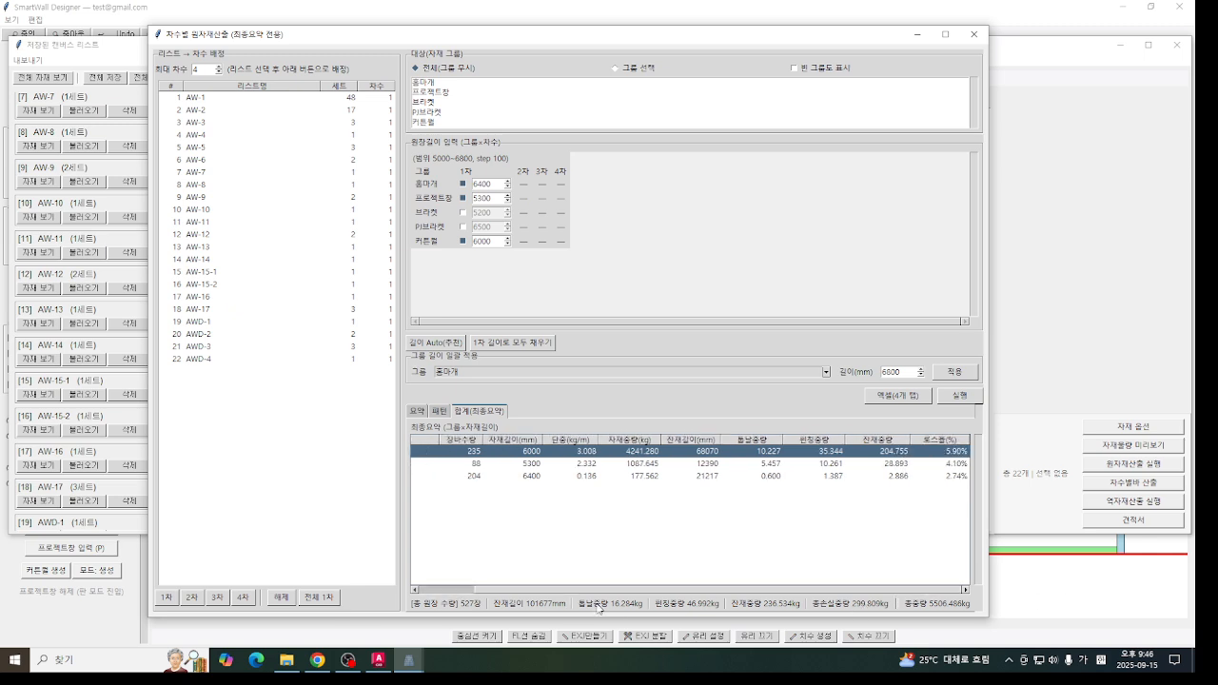
# - Clear the phase assignment of the lists AWD-1 to AWD-4
pyautogui.click(233, 322)
pyautogui.keyDown('shift'); pyautogui.click(232, 359); pyautogui.keyUp('shift')
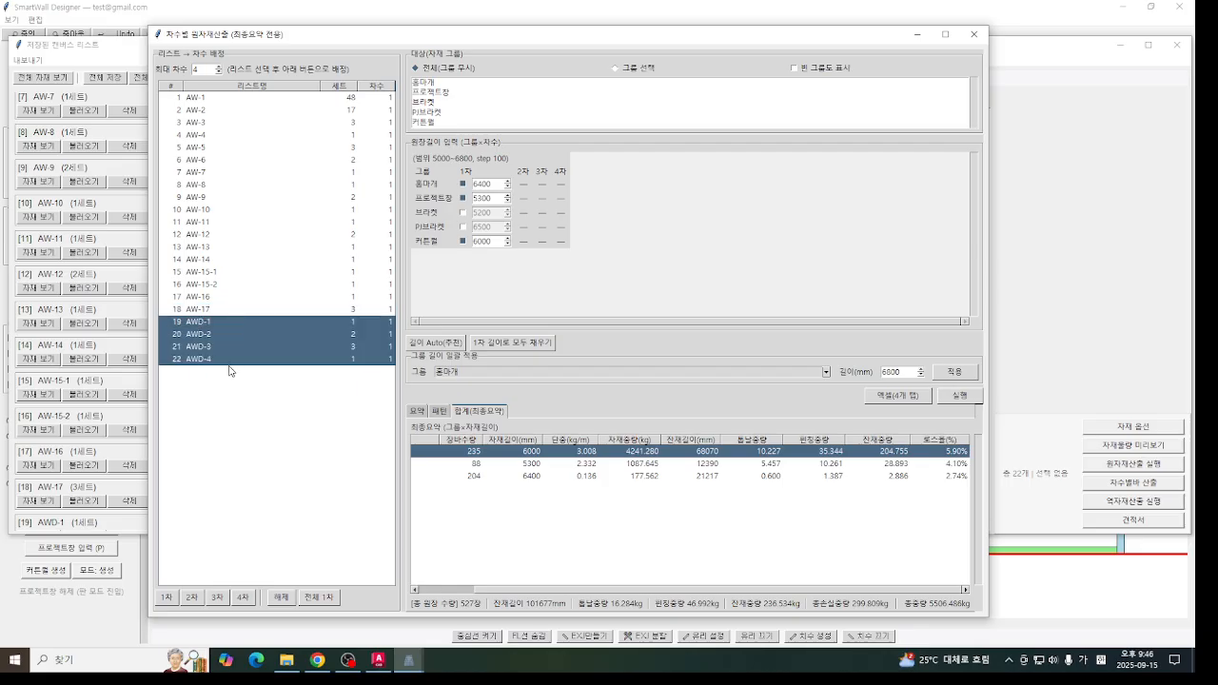
pyautogui.click(281, 598)
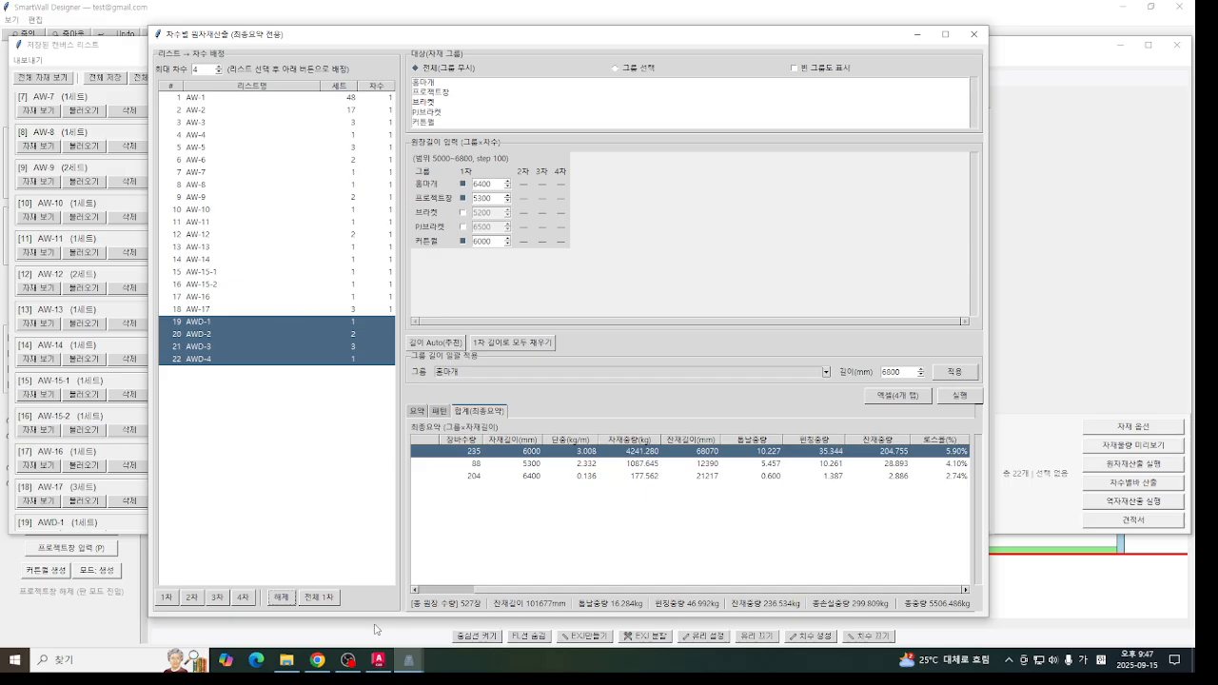
# - Review the summaries and the cutting patterns with their length combinations and list distribution, and close the phase-based calculation
pyautogui.moveTo(487, 590); pyautogui.dragTo(358, 607)
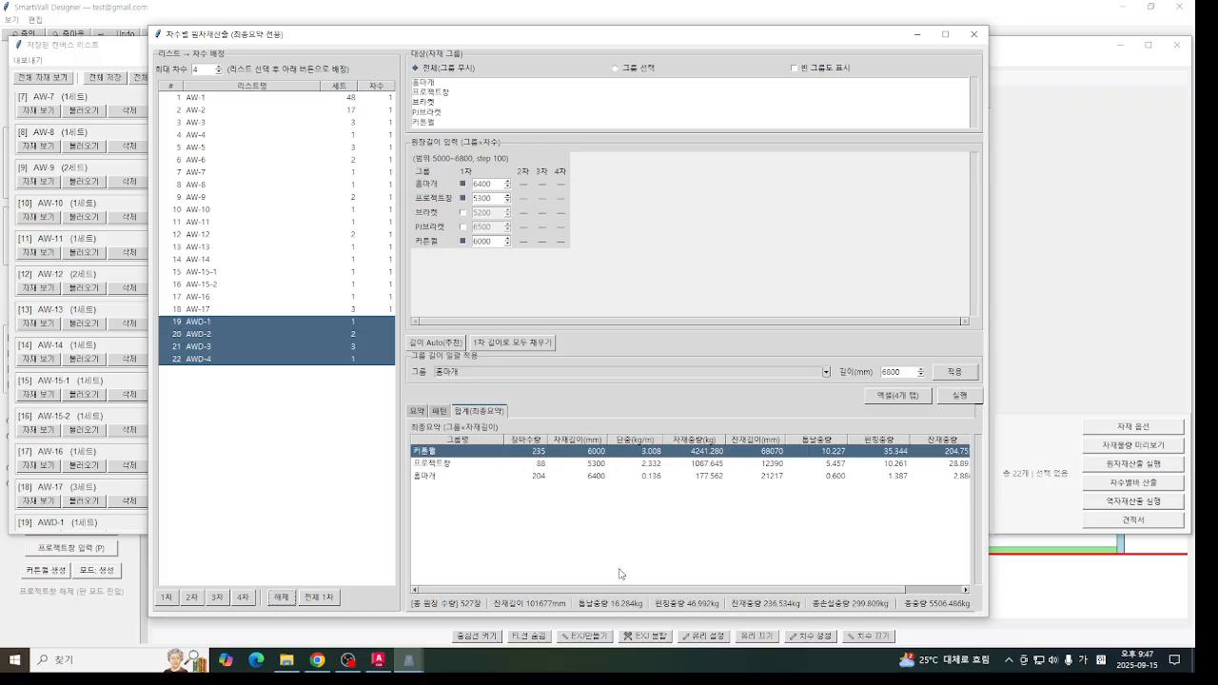
pyautogui.click(440, 410)
pyautogui.click(426, 411)
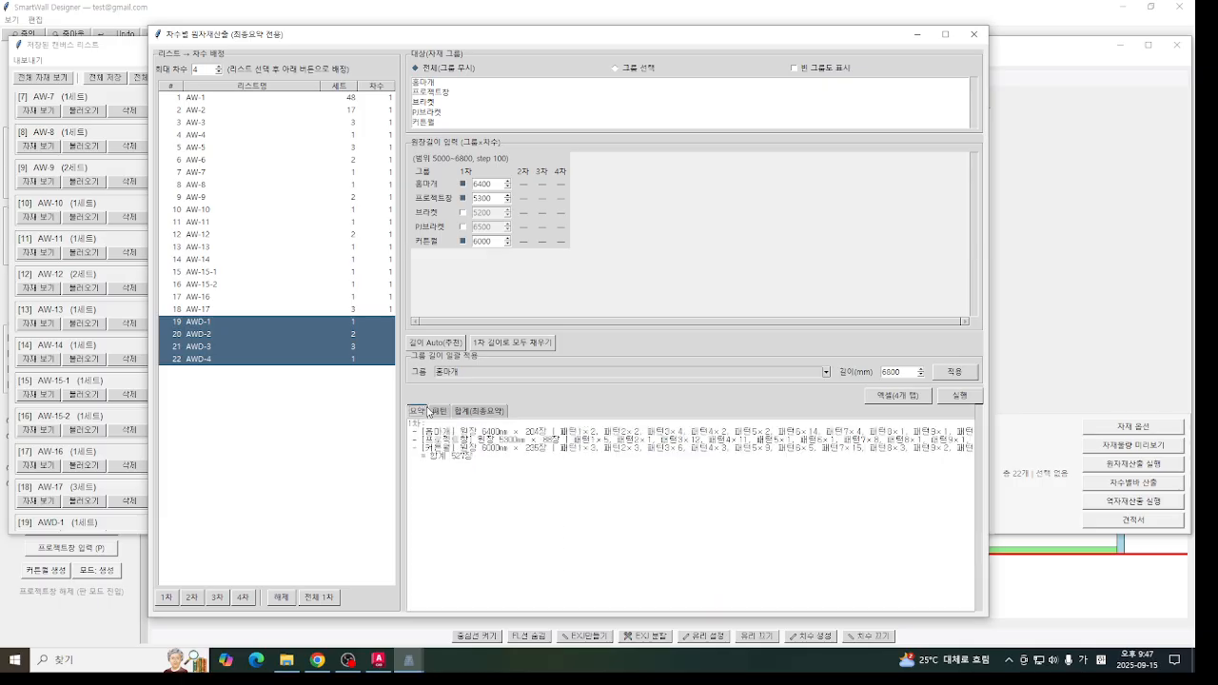
pyautogui.click(441, 411)
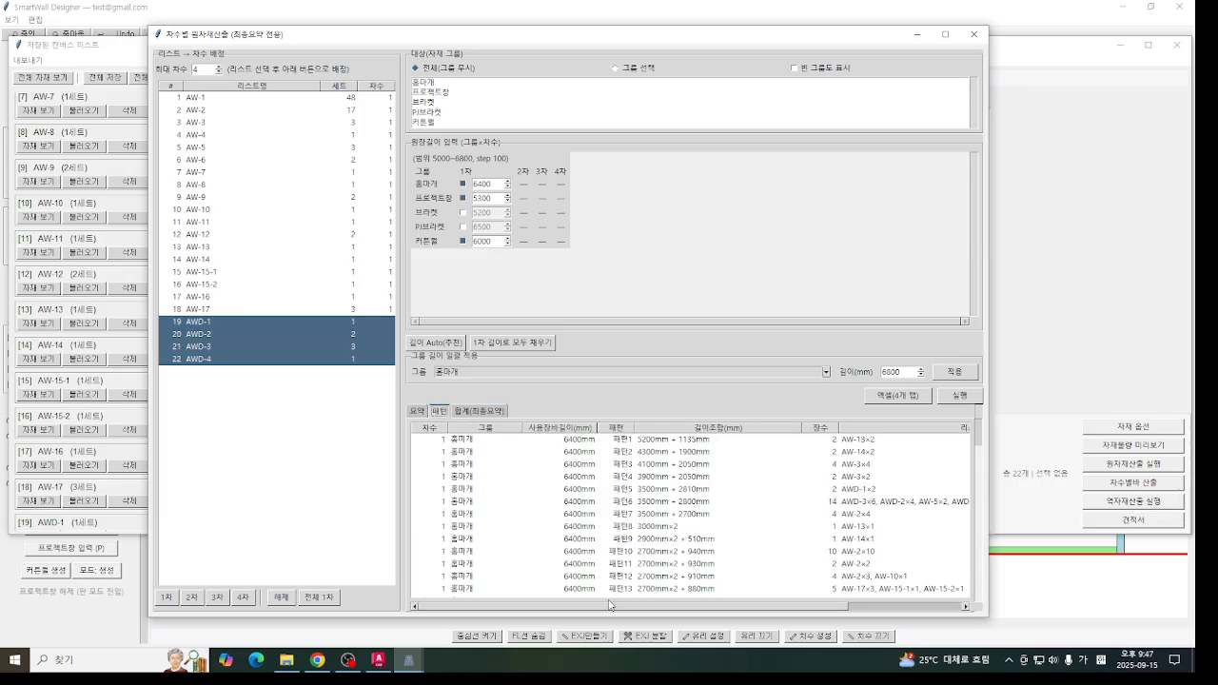
pyautogui.moveTo(809, 606); pyautogui.dragTo(621, 604)
pyautogui.moveTo(763, 606)
pyautogui.mouseDown()
pyautogui.moveTo(916, 597)
pyautogui.moveTo(760, 617)
pyautogui.mouseUp()
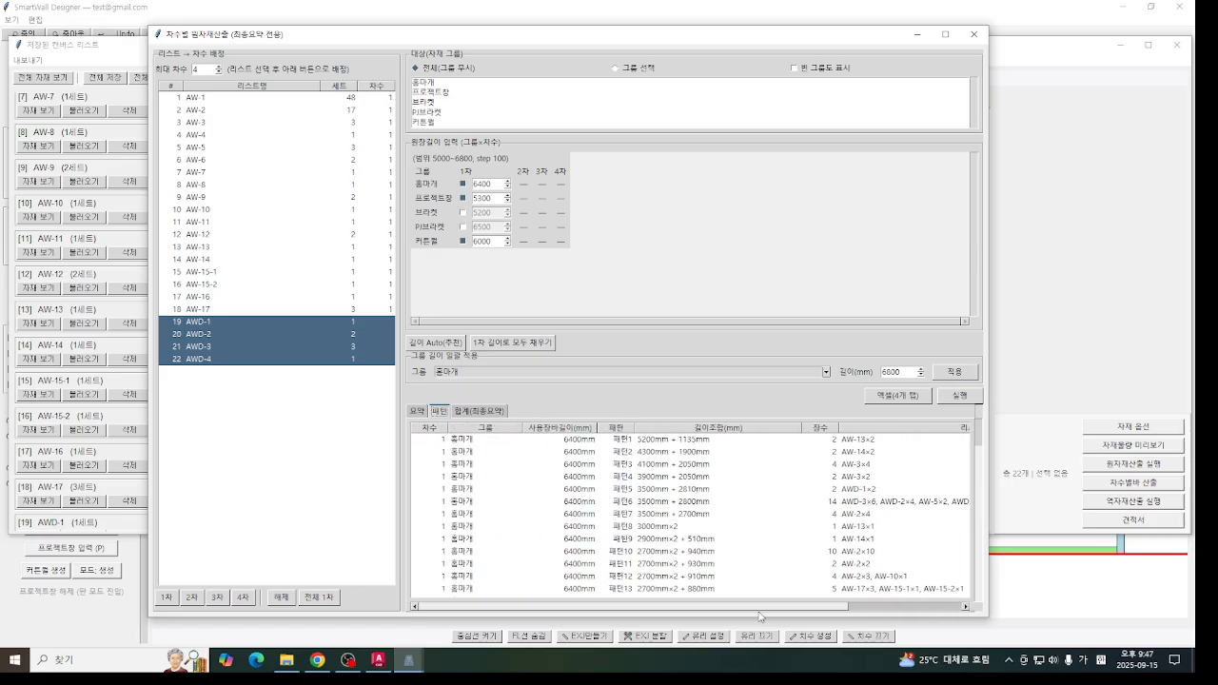
pyautogui.scroll(-5, 804, 495)
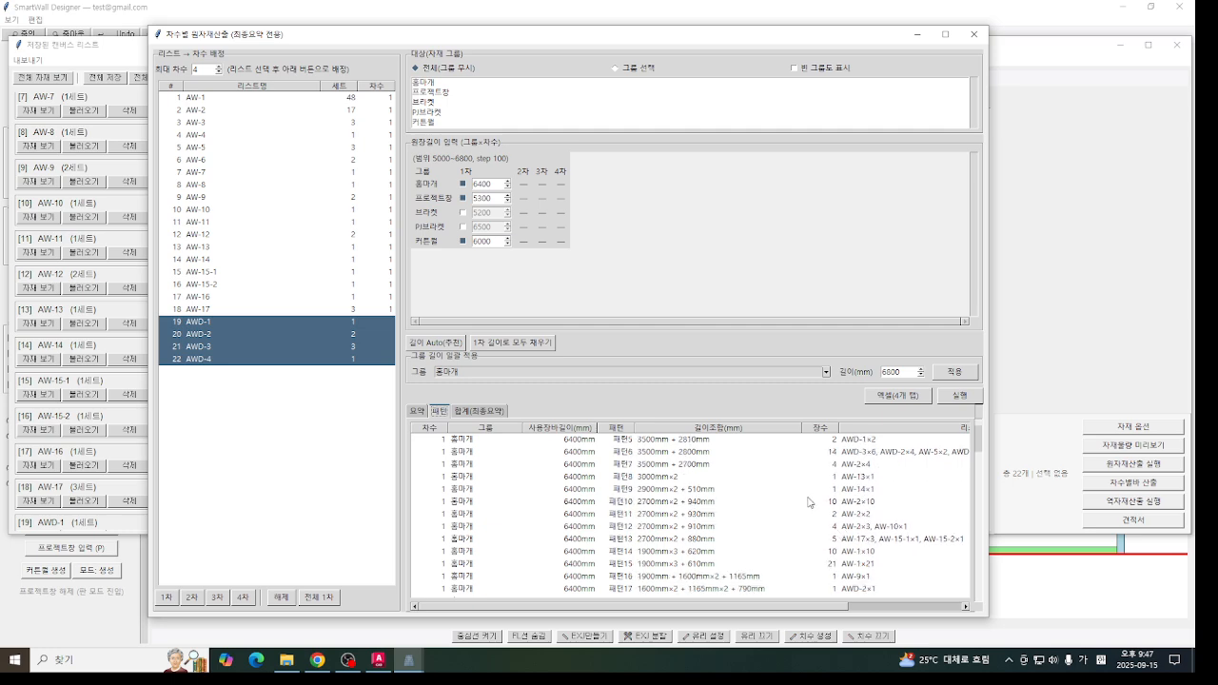
pyautogui.moveTo(980, 457); pyautogui.dragTo(993, 414)
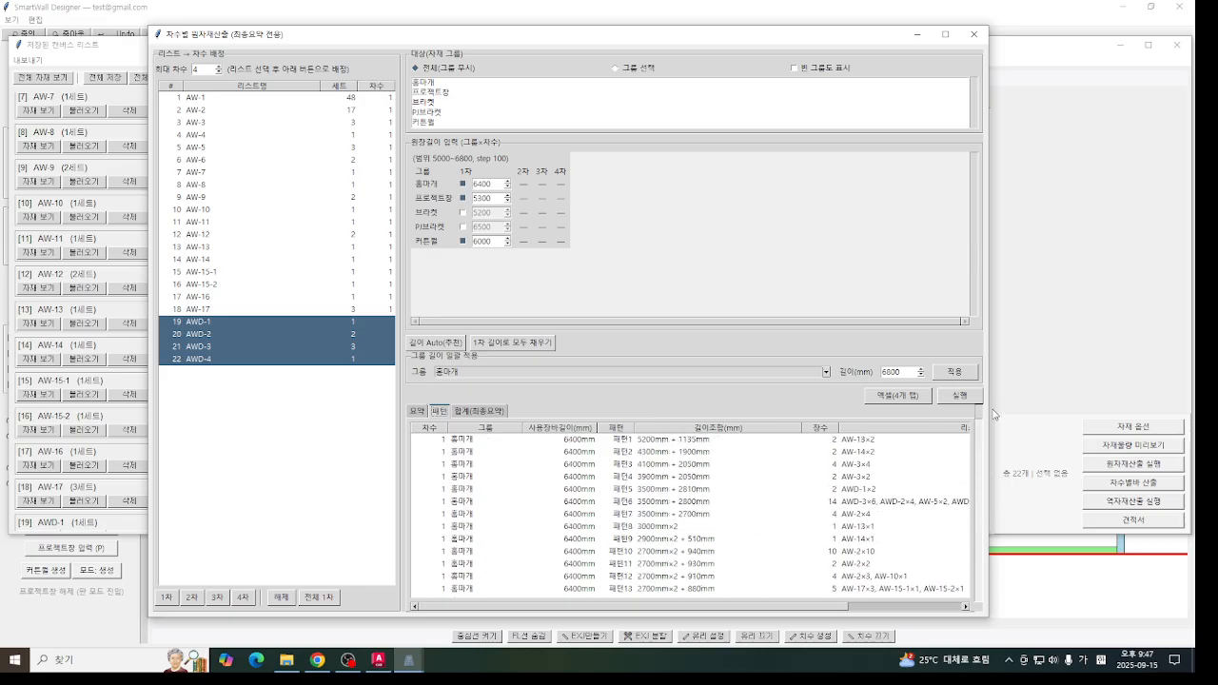
pyautogui.moveTo(533, 612); pyautogui.dragTo(869, 577)
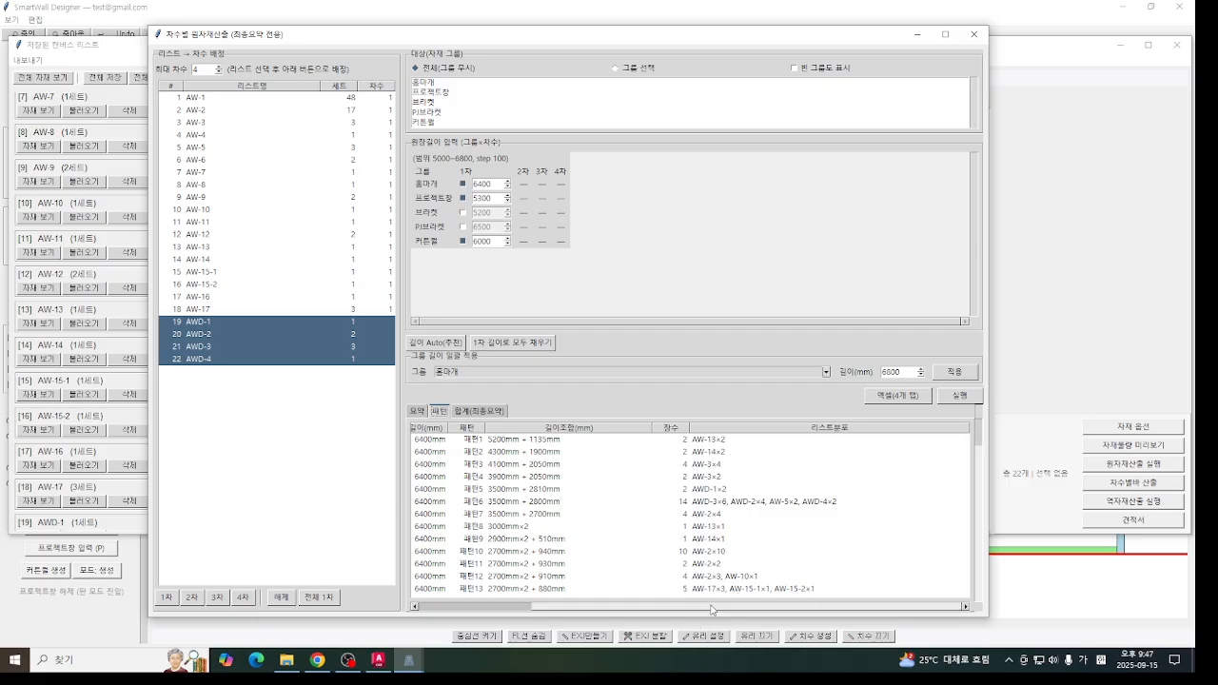
pyautogui.moveTo(704, 606); pyautogui.dragTo(504, 615)
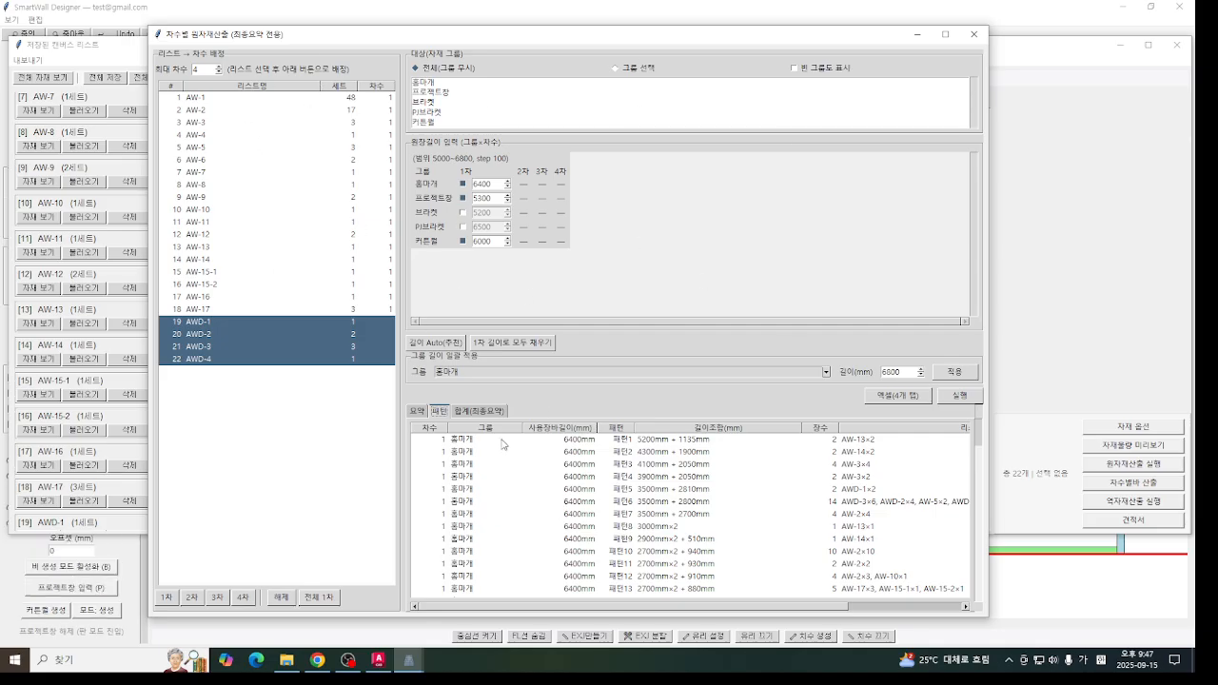
pyautogui.click(459, 413)
pyautogui.click(422, 415)
pyautogui.click(437, 412)
pyautogui.click(973, 33)
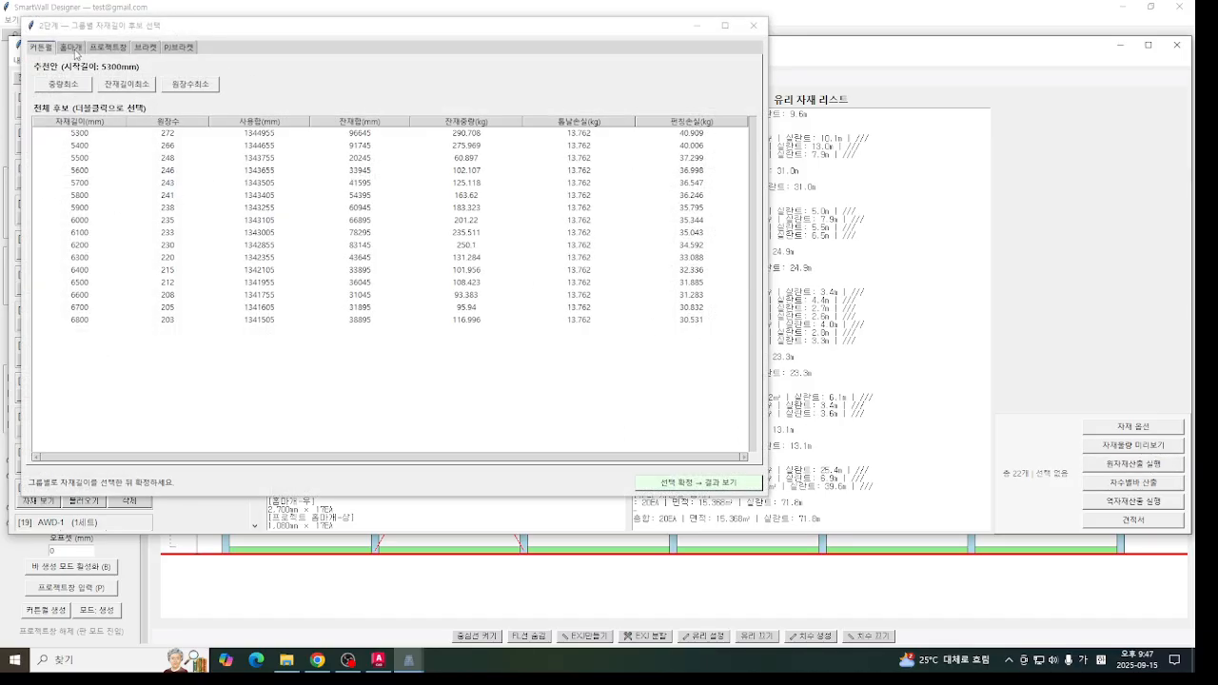
# - Compare the candidate bar lengths for the 커튼월, 홈마개, 프로젝트창, 브라켓 and PJ브라켓 groups
pyautogui.click(70, 46)
pyautogui.click(107, 47)
pyautogui.click(144, 47)
pyautogui.click(163, 50)
pyautogui.click(144, 47)
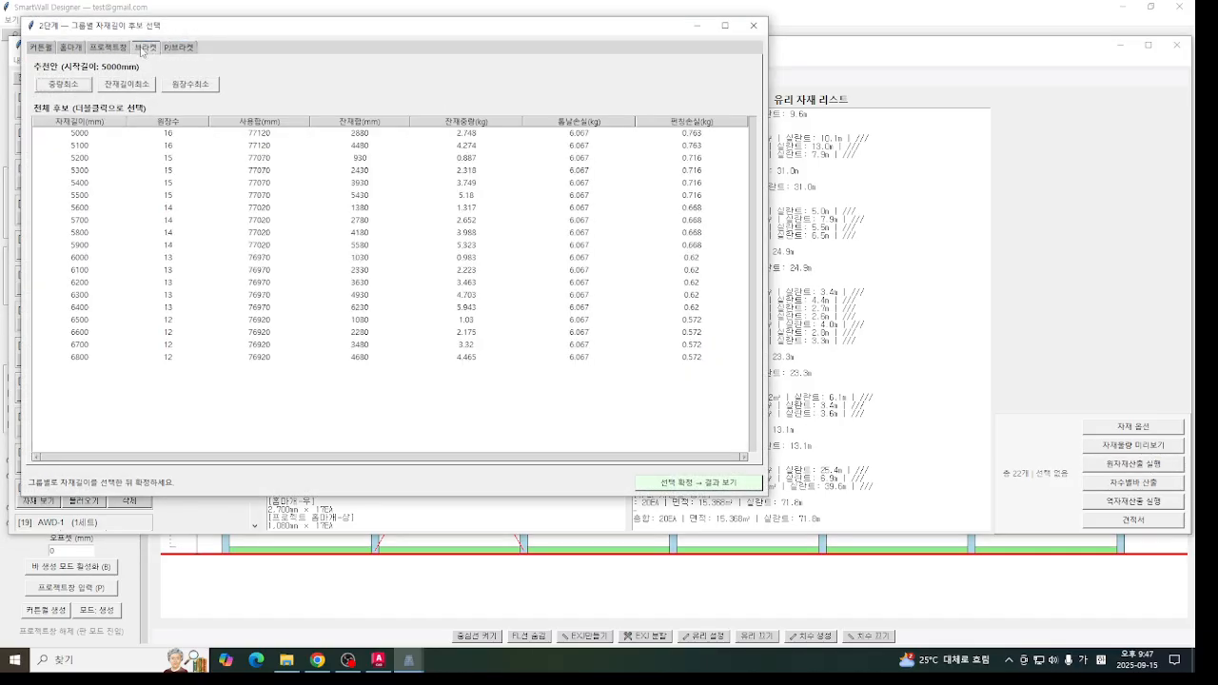
pyautogui.click(108, 47)
pyautogui.click(41, 47)
pyautogui.click(95, 47)
pyautogui.click(146, 48)
pyautogui.click(180, 48)
pyautogui.click(116, 47)
pyautogui.click(73, 47)
pyautogui.click(44, 48)
pyautogui.click(69, 49)
pyautogui.click(97, 48)
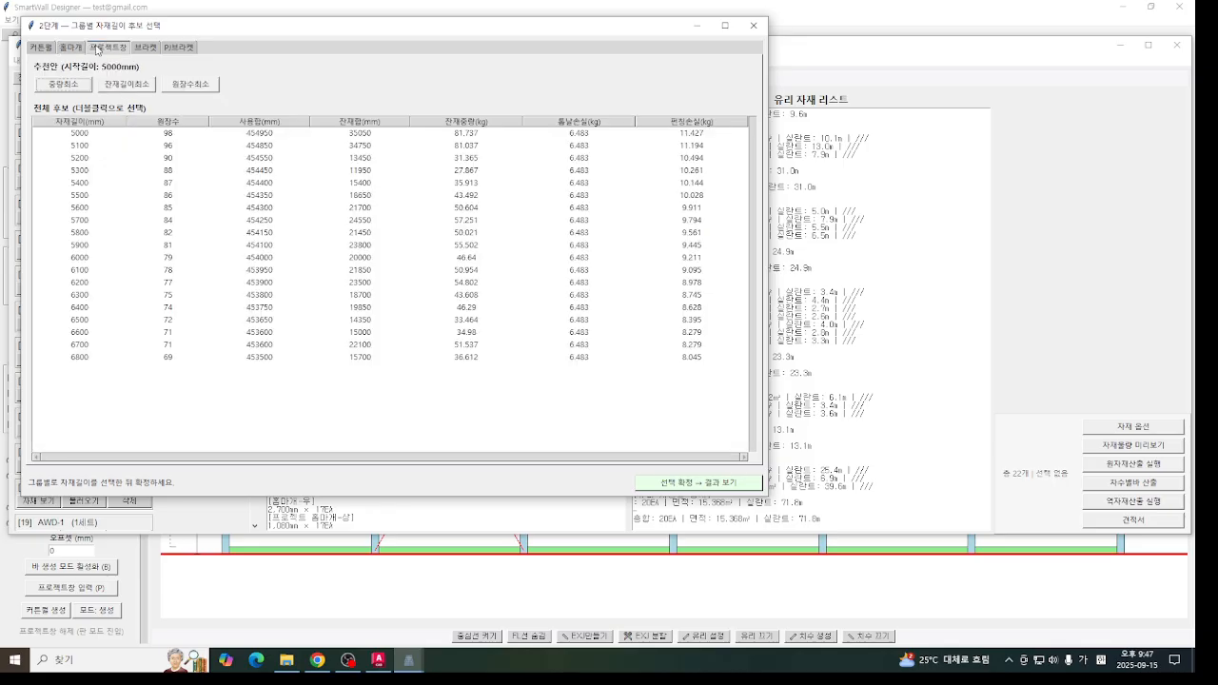
# - Recheck the candidate bar lengths group by group back to 커튼월, close the candidate comparison, and briefly reopen the phase-based calculation before closing it
pyautogui.click(154, 49)
pyautogui.click(175, 49)
pyautogui.click(143, 50)
pyautogui.click(109, 50)
pyautogui.click(80, 52)
pyautogui.click(41, 49)
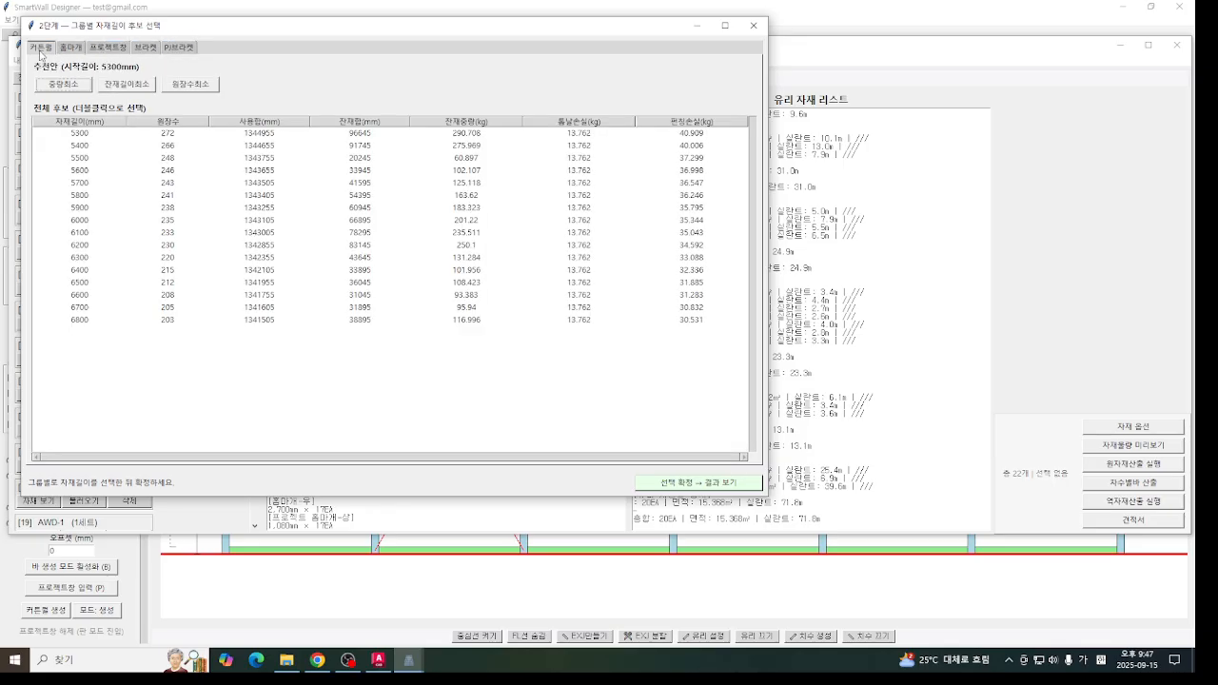
pyautogui.click(753, 26)
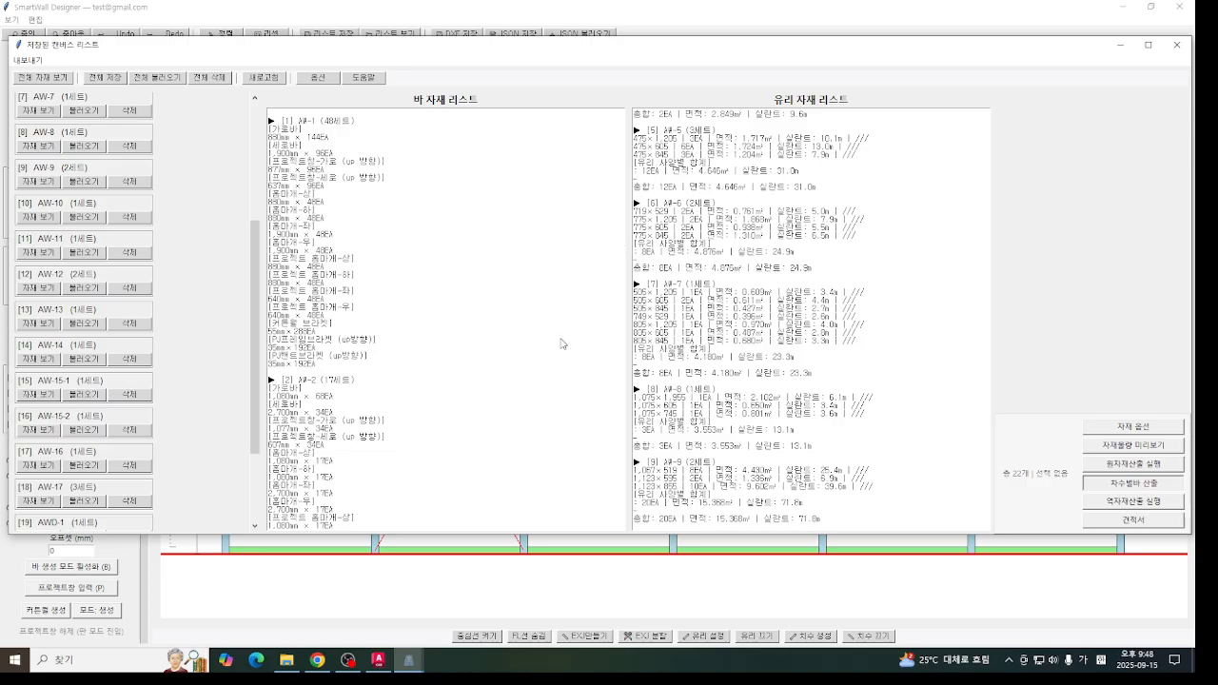
pyautogui.click(1133, 482)
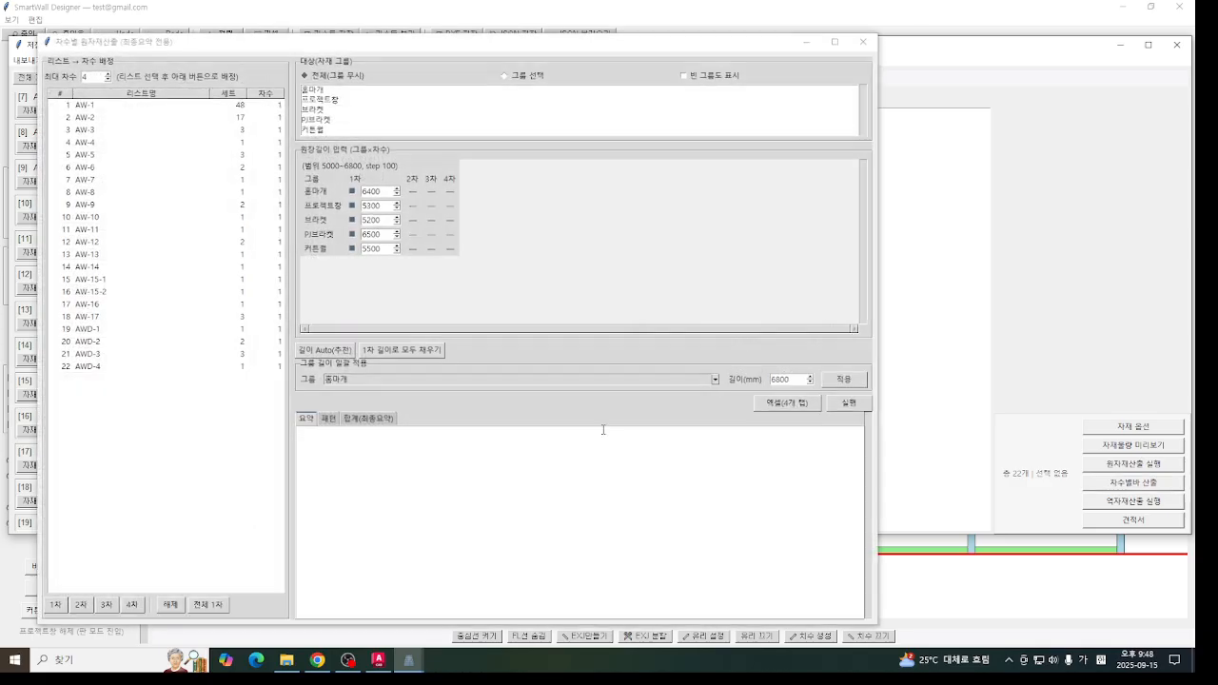
pyautogui.click(871, 45)
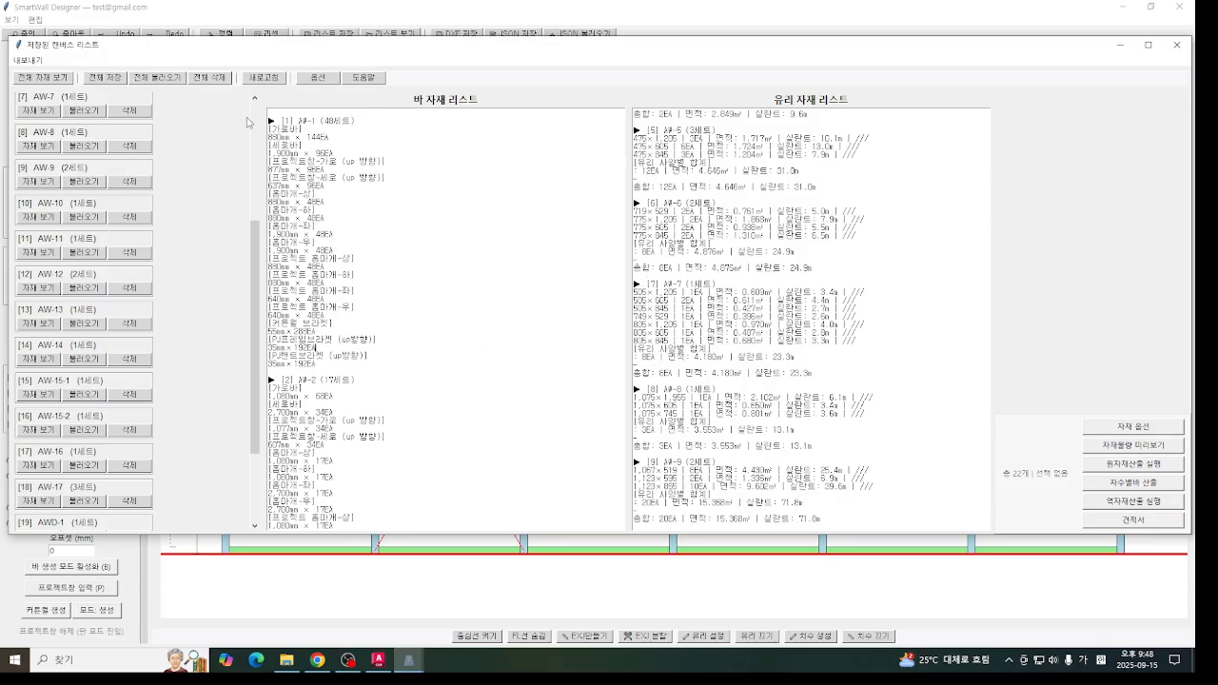
# - Review the project options for 프로젝트창 adjustments and 홈마개 corrections, and save them
pyautogui.click(328, 78)
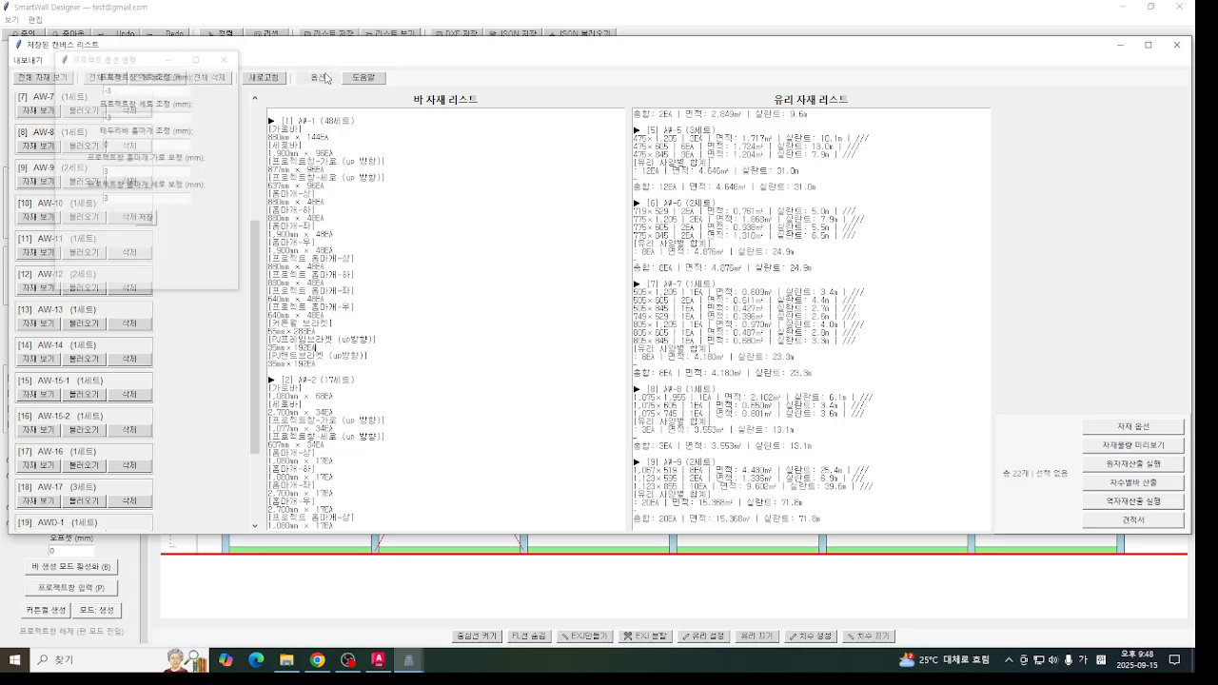
pyautogui.click(145, 64)
pyautogui.moveTo(145, 65); pyautogui.dragTo(441, 151)
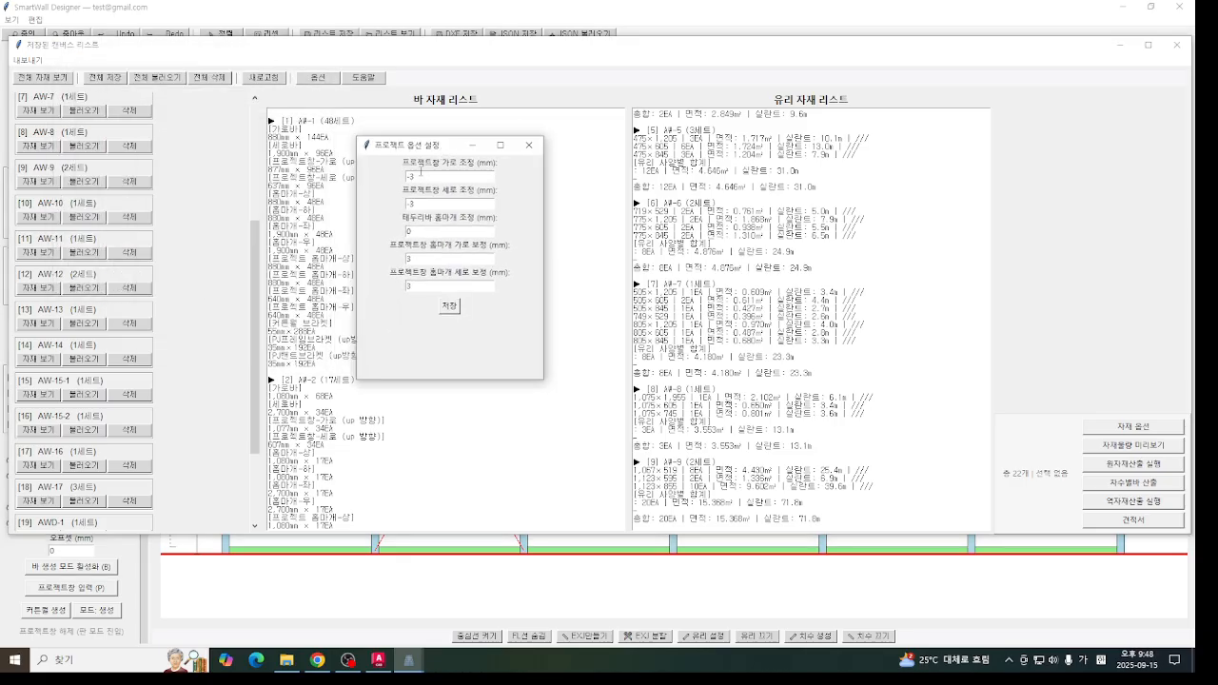
pyautogui.click(385, 594)
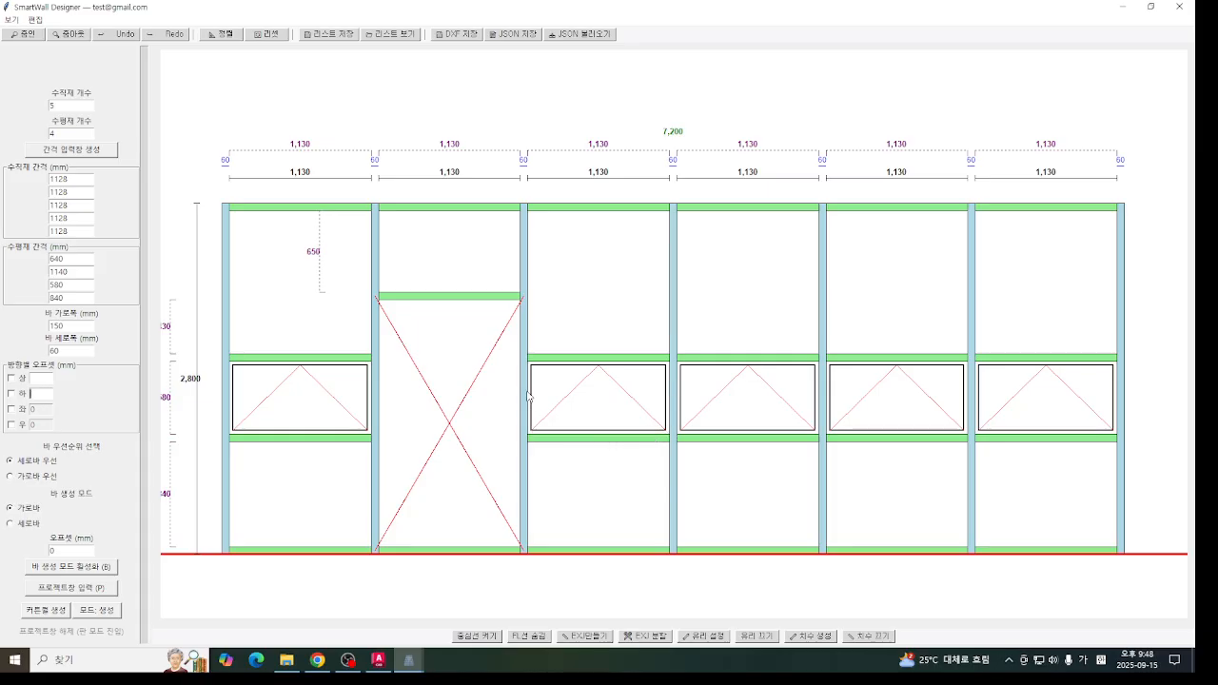
pyautogui.moveTo(409, 659)
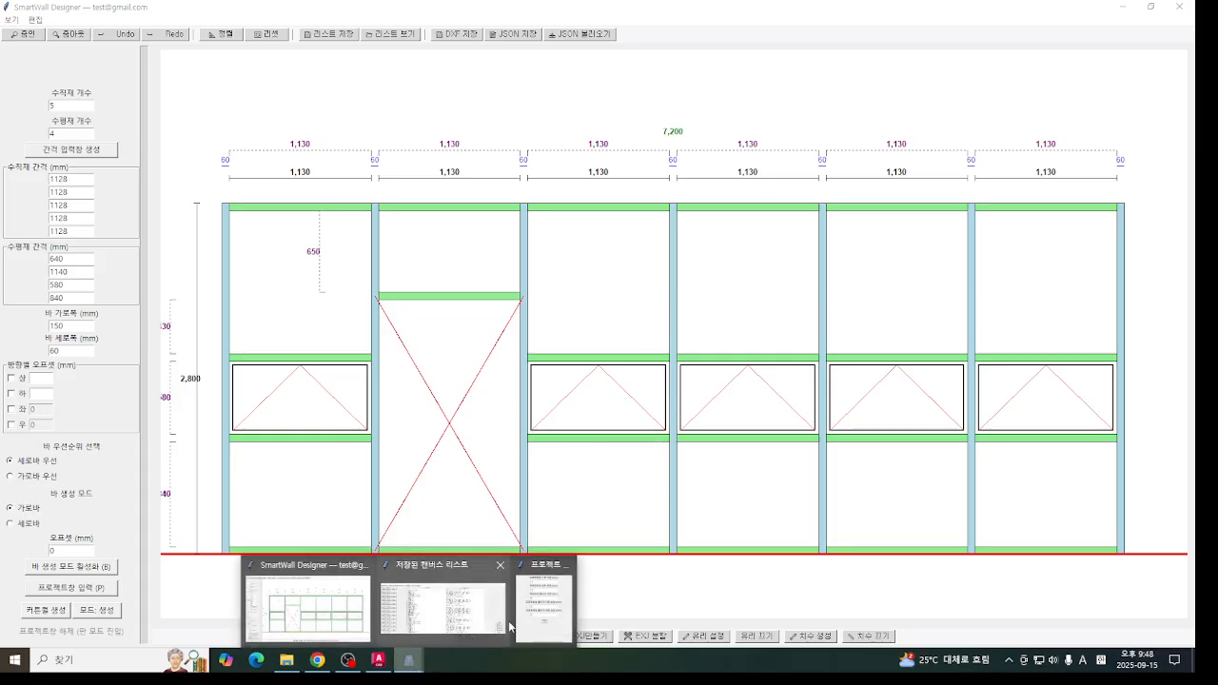
pyautogui.click(534, 613)
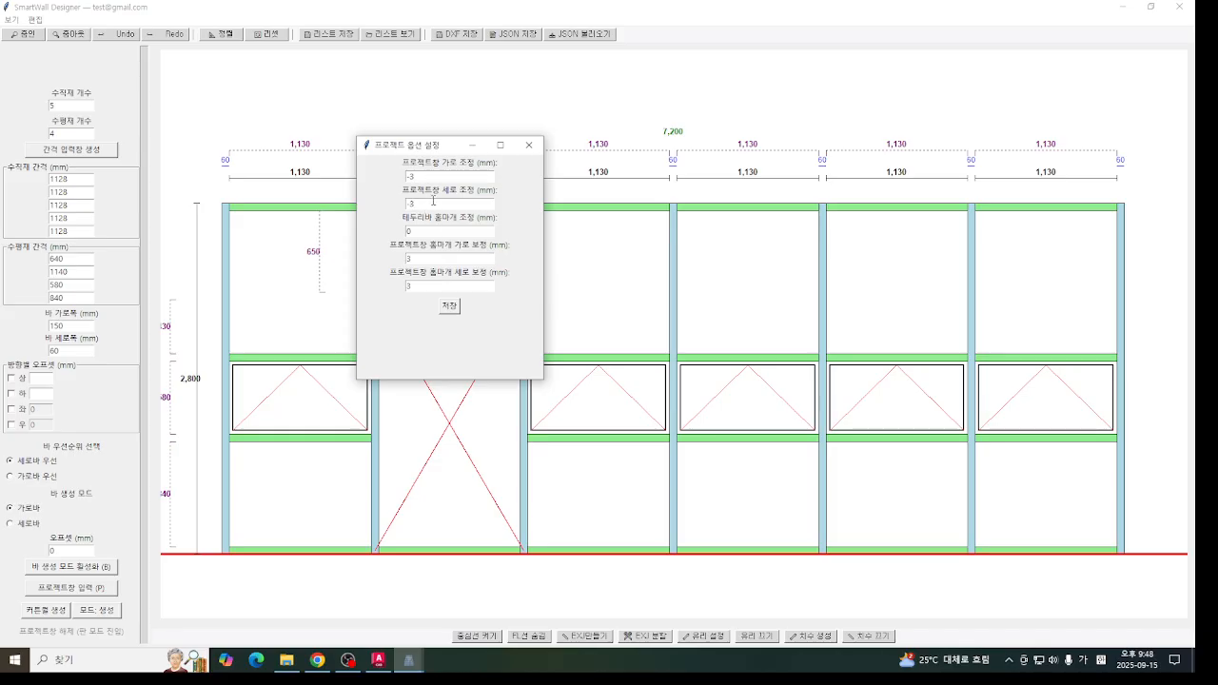
pyautogui.click(450, 309)
pyautogui.click(634, 373)
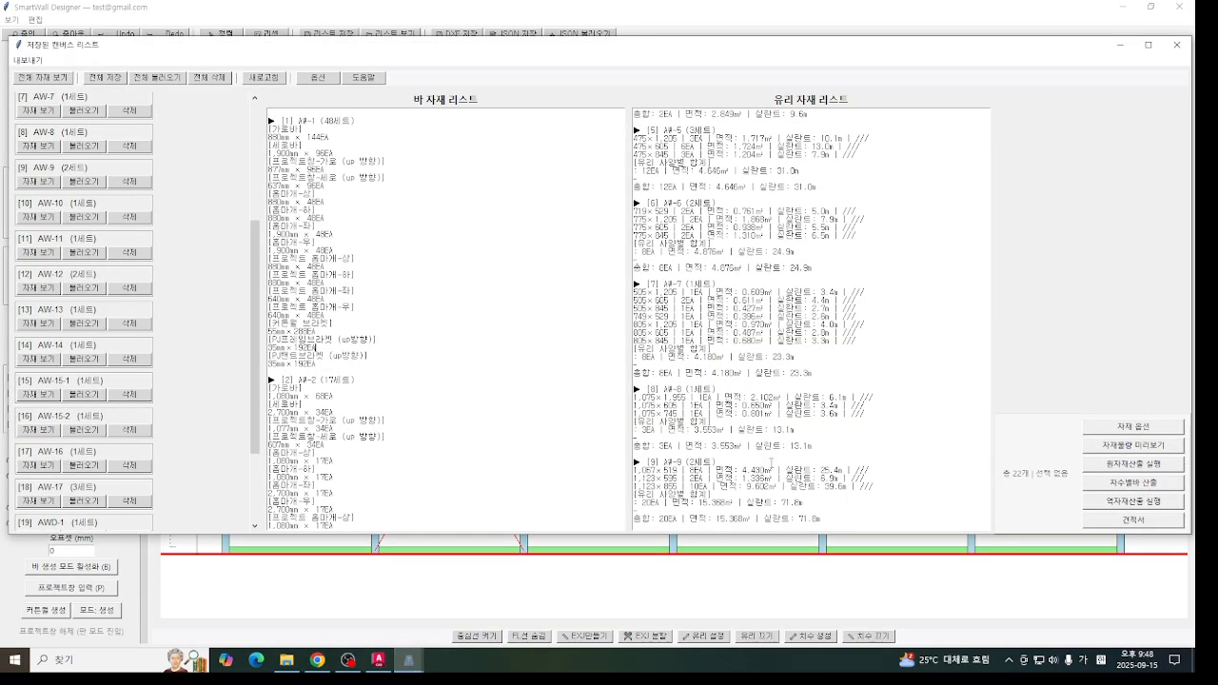
# - Review the material options: material groups, cutting and bracket settings, estimate settings and per-material unit weights, and close them
pyautogui.click(1132, 426)
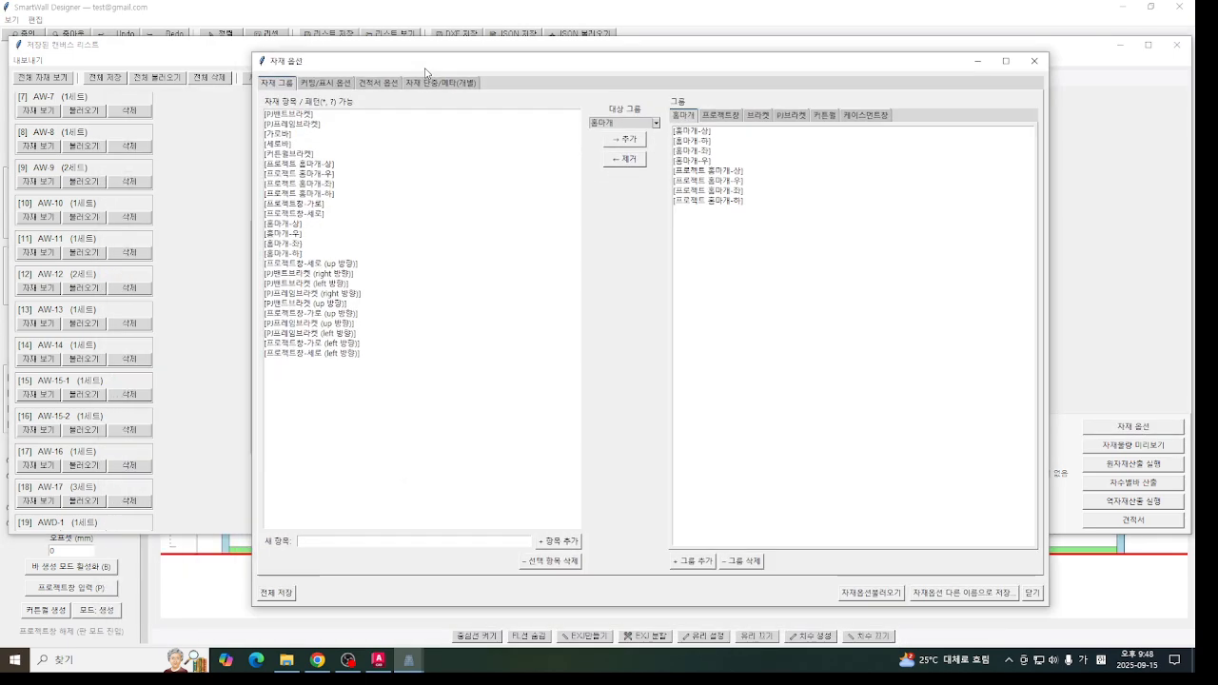
pyautogui.click(321, 84)
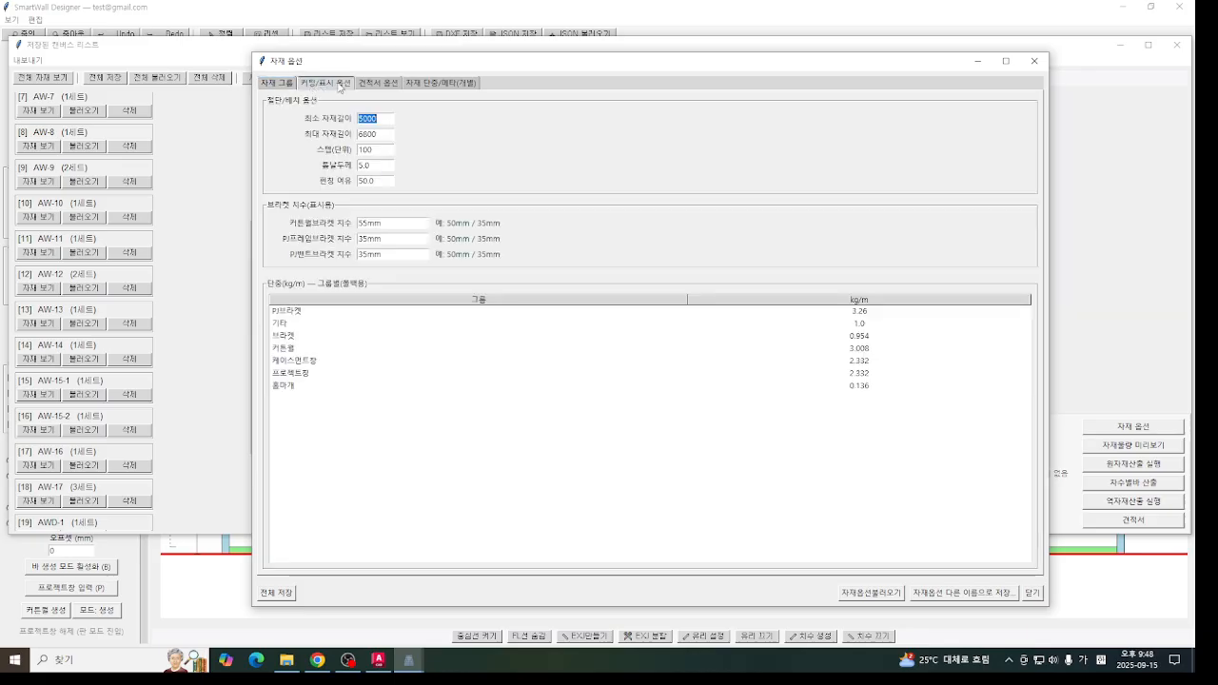
pyautogui.click(276, 83)
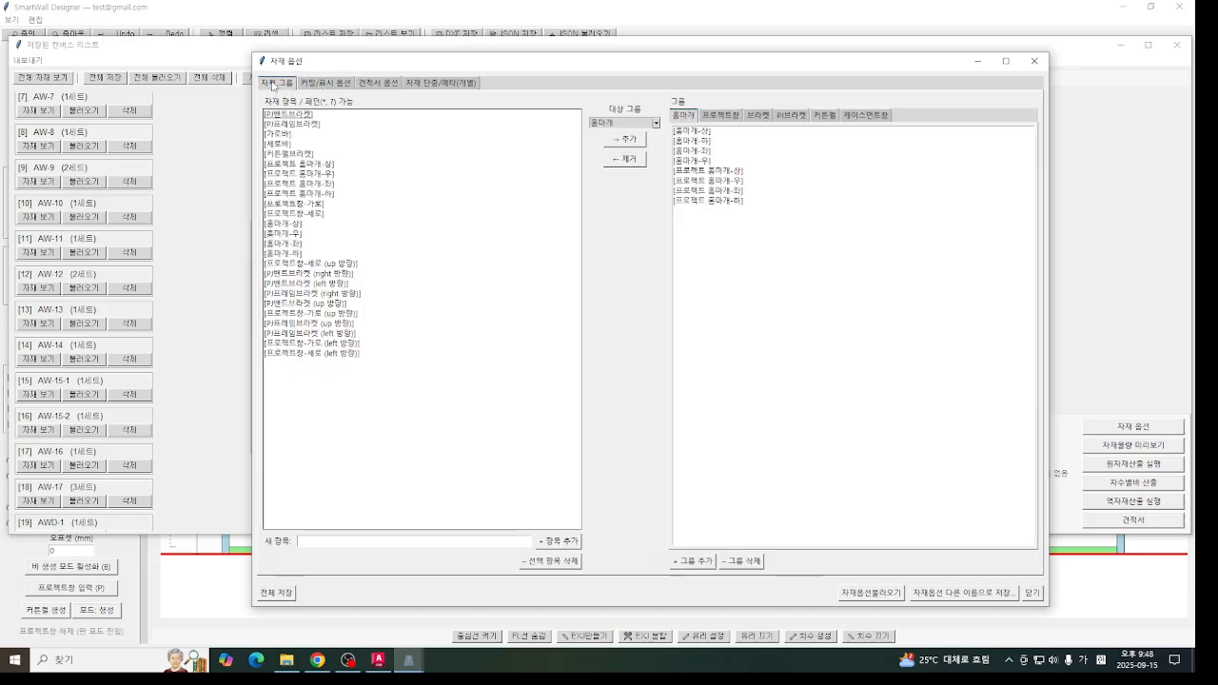
pyautogui.click(326, 84)
pyautogui.click(277, 84)
pyautogui.click(325, 84)
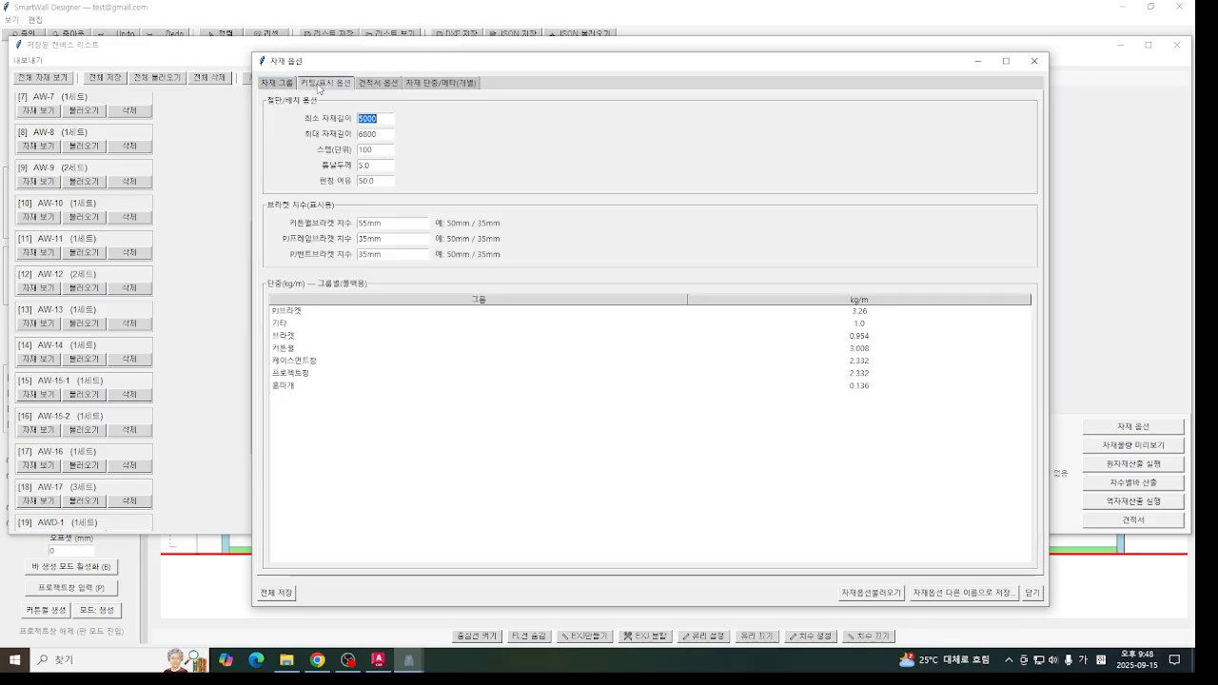
pyautogui.click(271, 84)
pyautogui.click(363, 84)
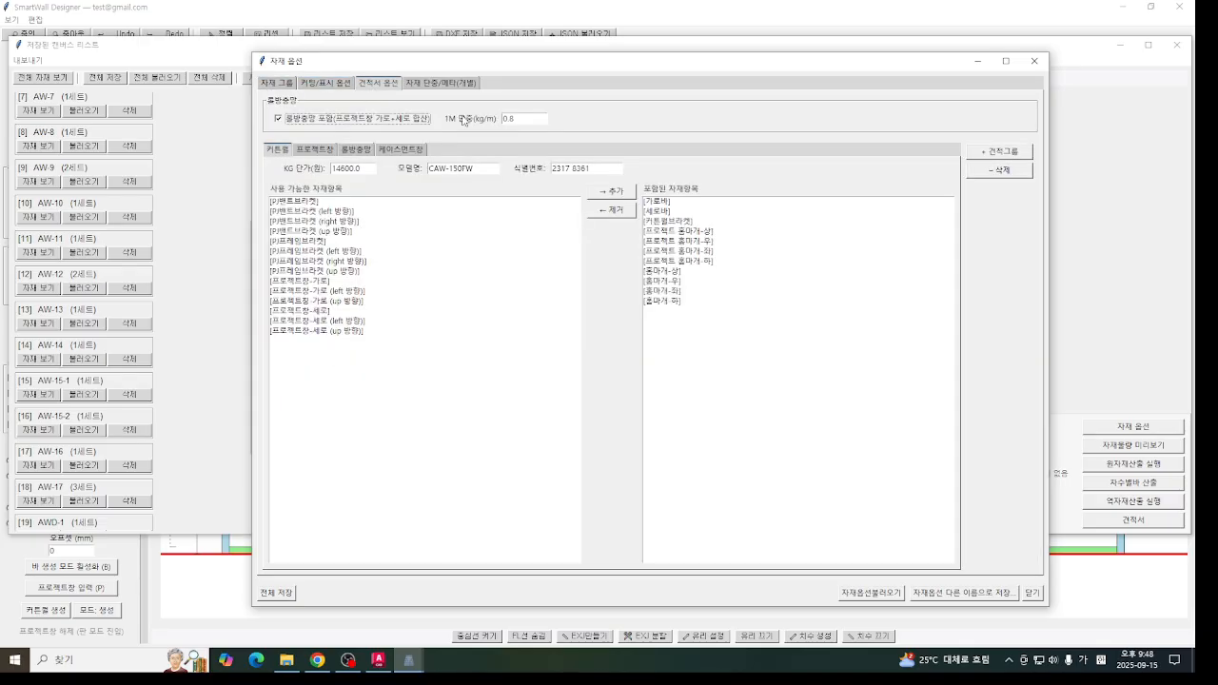
pyautogui.click(443, 84)
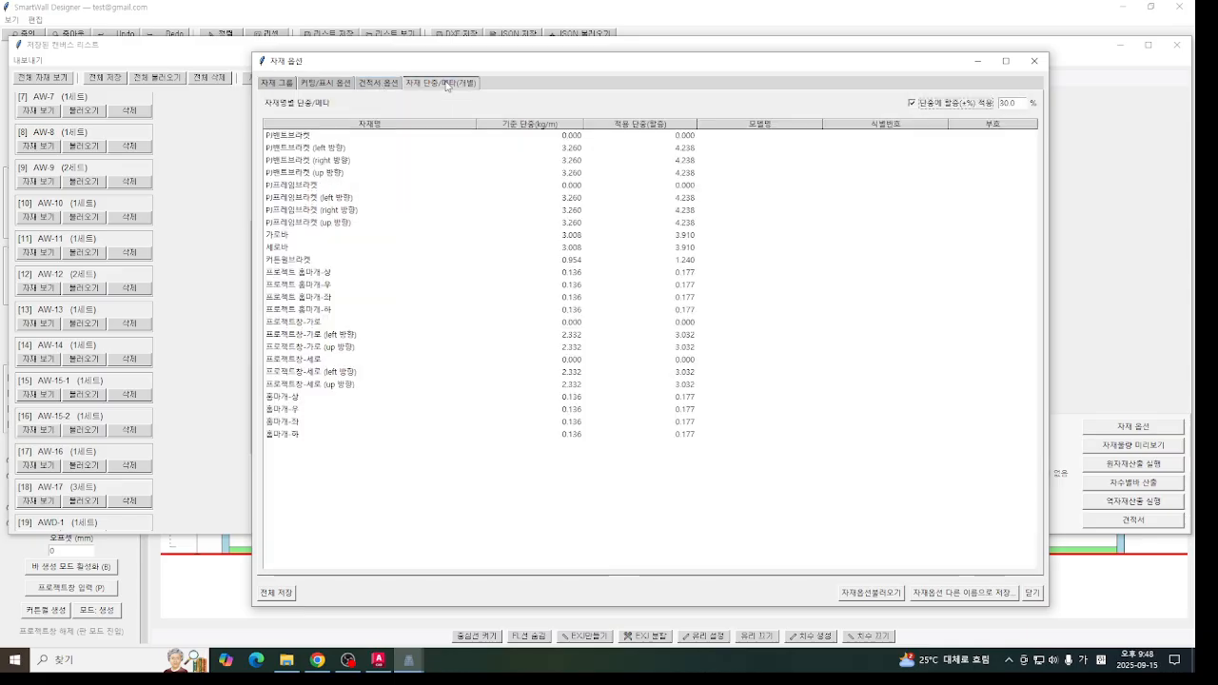
pyautogui.click(391, 84)
pyautogui.click(423, 83)
pyautogui.click(288, 86)
pyautogui.click(1034, 61)
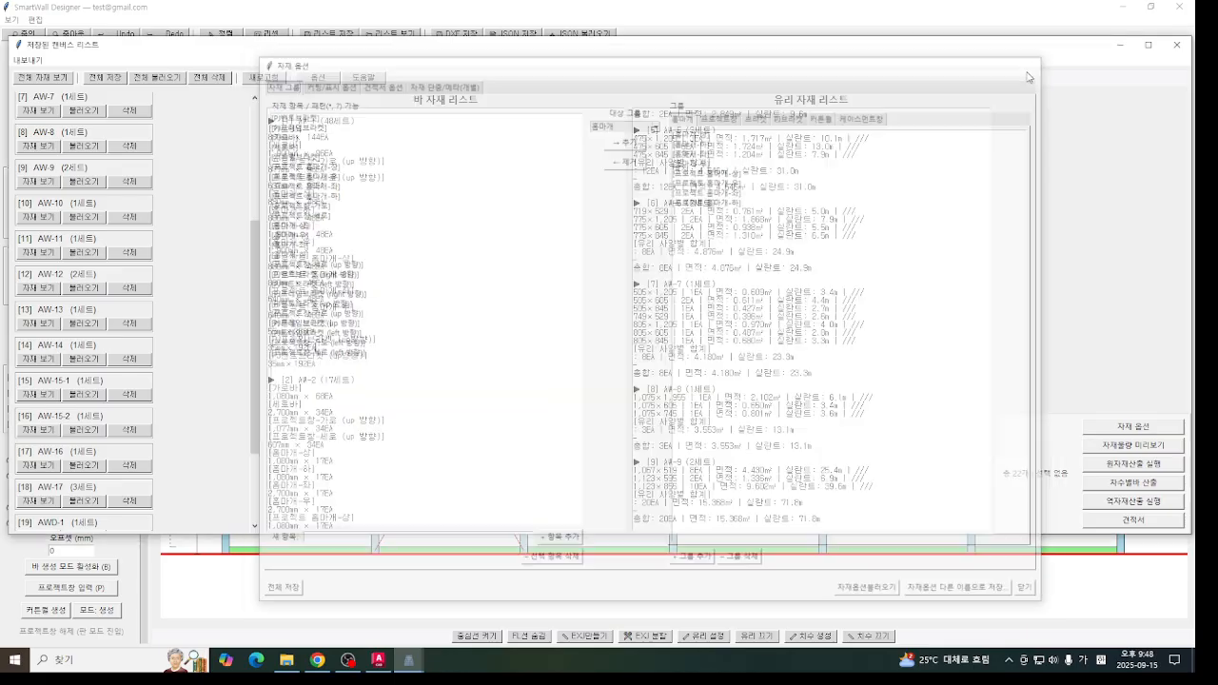
# - Open the estimate and review its detail, group and mark breakdowns, comparing the mark totals with and without 롤방충망
pyautogui.click(1132, 520)
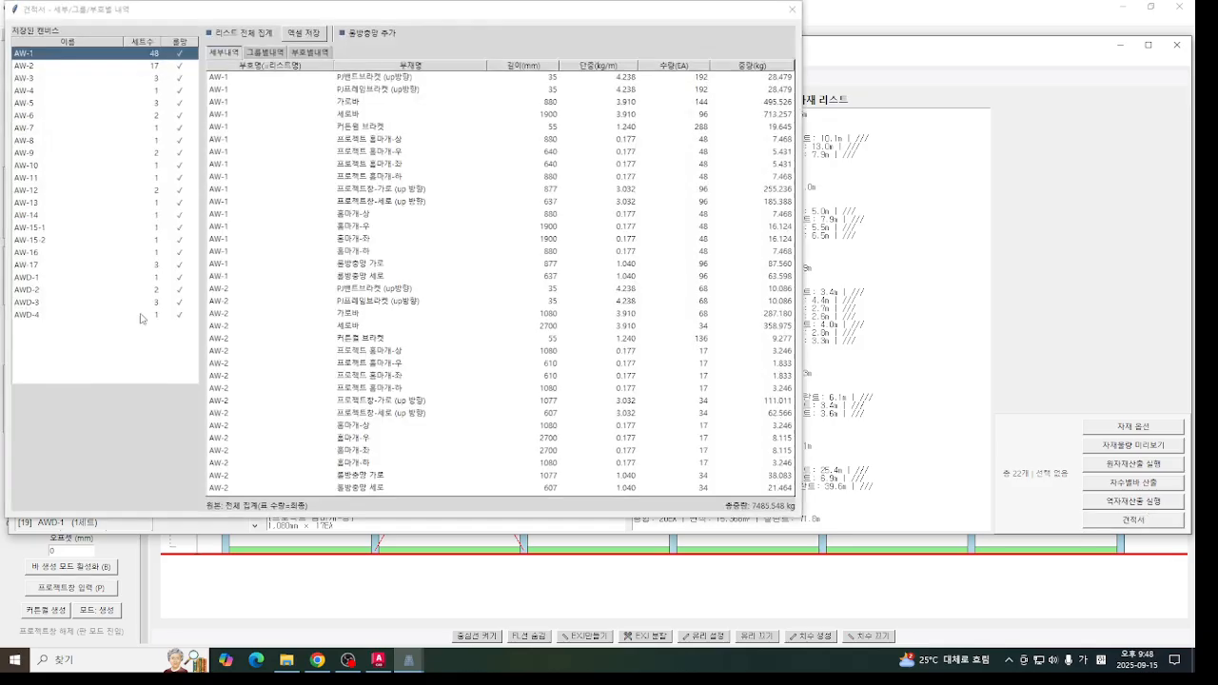
pyautogui.moveTo(415, 17); pyautogui.dragTo(666, 62)
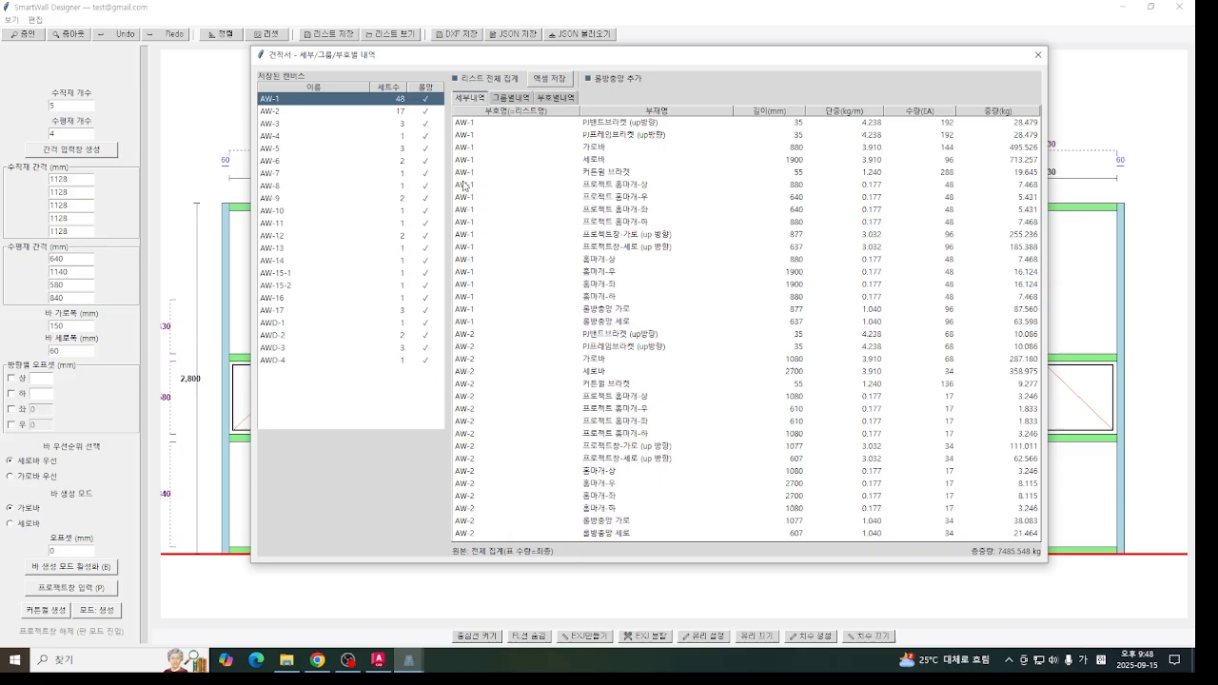
pyautogui.click(507, 98)
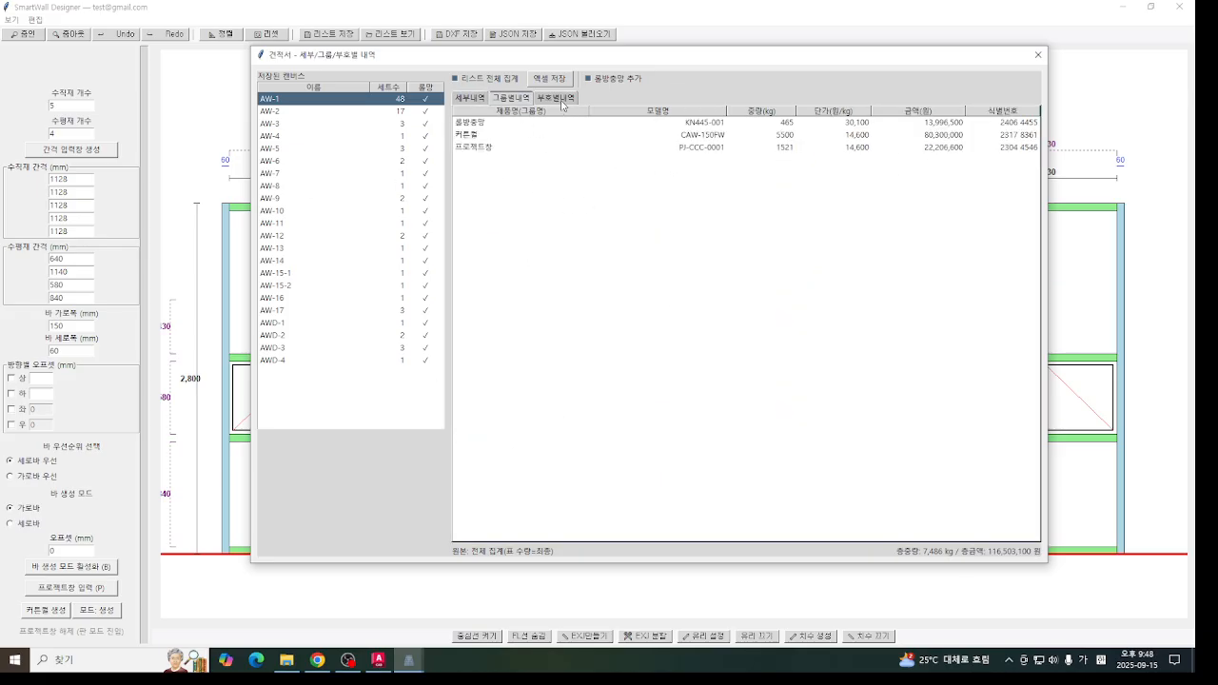
pyautogui.click(559, 98)
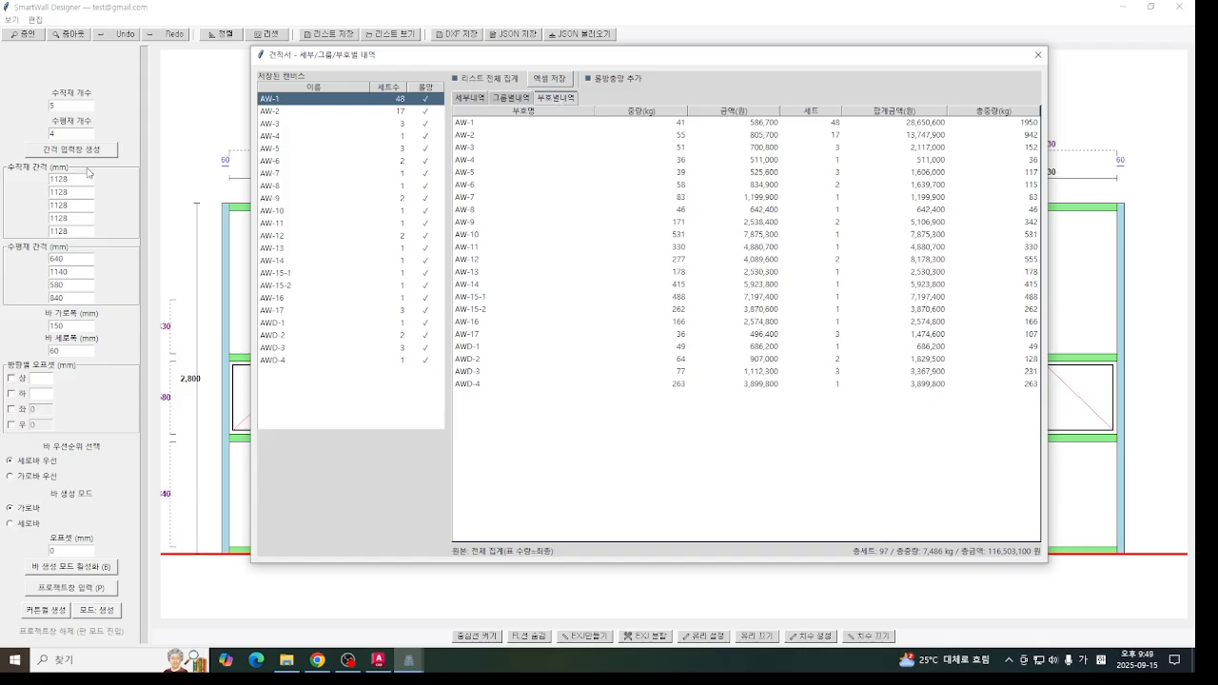
pyautogui.click(608, 80)
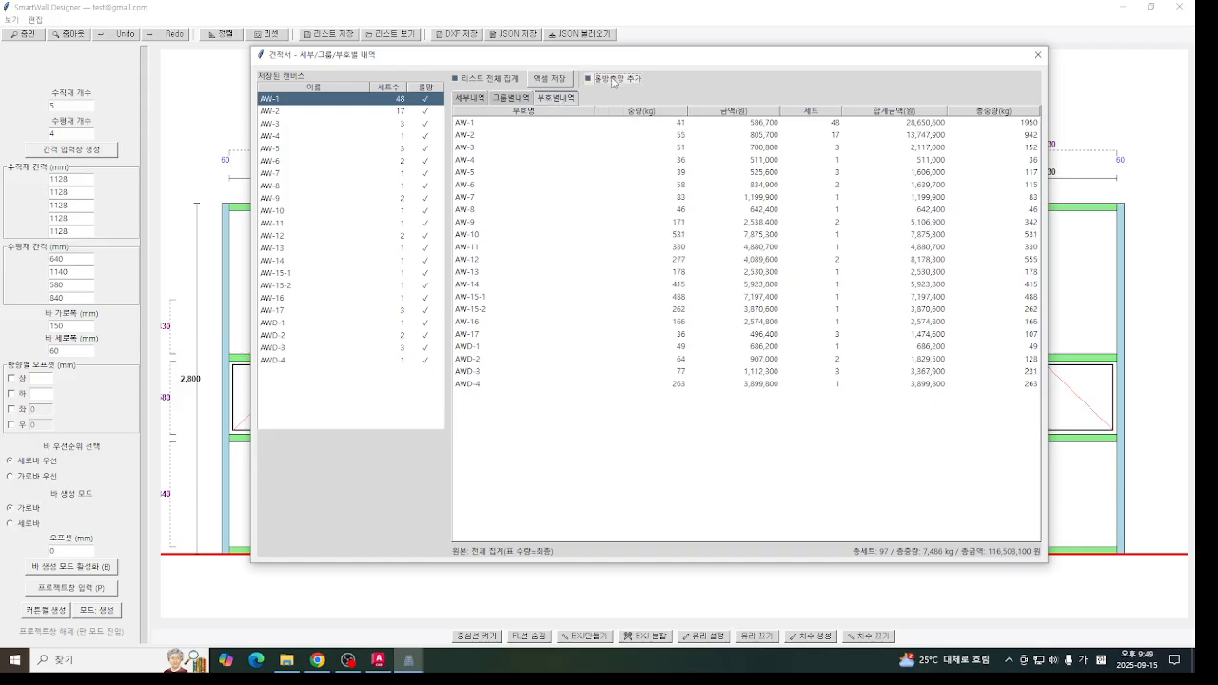
pyautogui.click(609, 80)
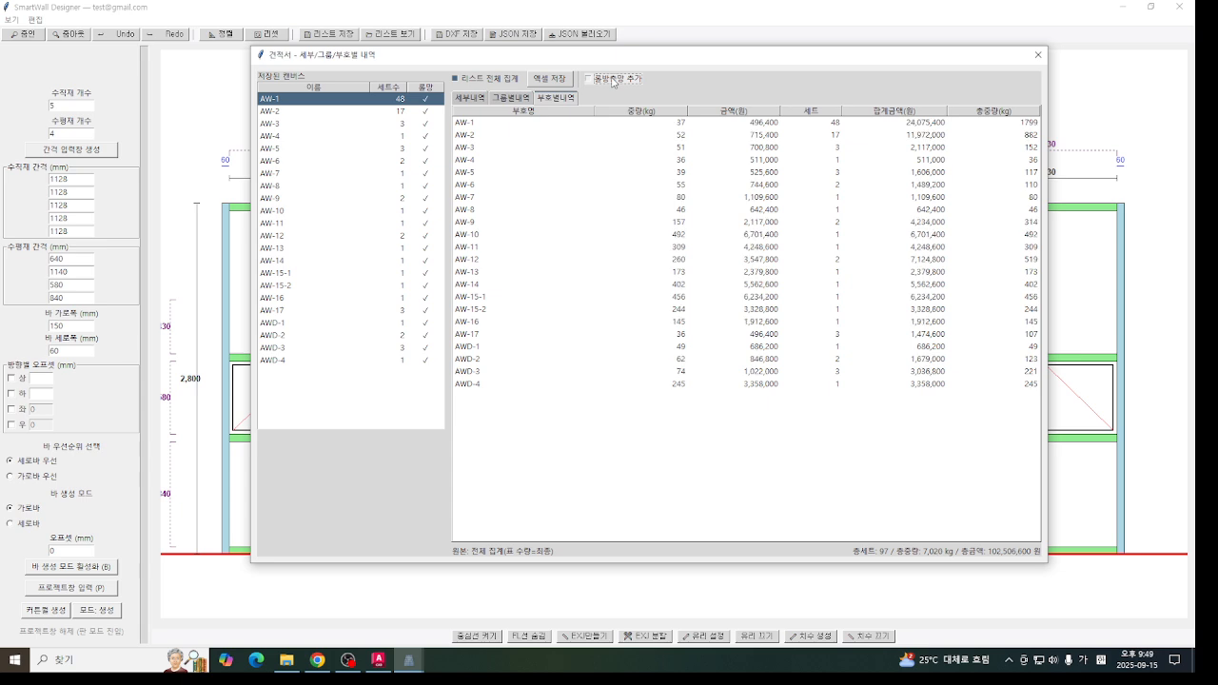
# - Exclude 롤방충망 from the lists AW-6, AW-7, AW-9, AW-11, AW-13, AW-15-1, AW-16 and AW-17
pyautogui.click(425, 161)
pyautogui.click(425, 173)
pyautogui.click(426, 198)
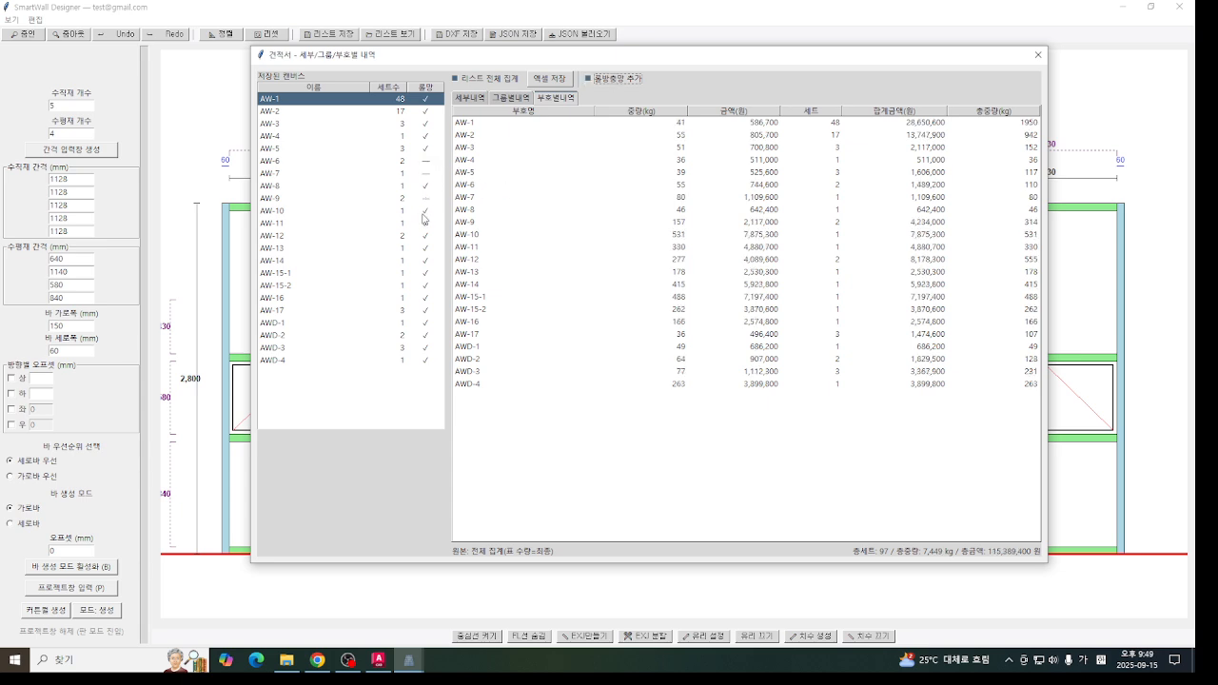
pyautogui.click(425, 223)
pyautogui.click(425, 247)
pyautogui.click(425, 272)
pyautogui.click(425, 297)
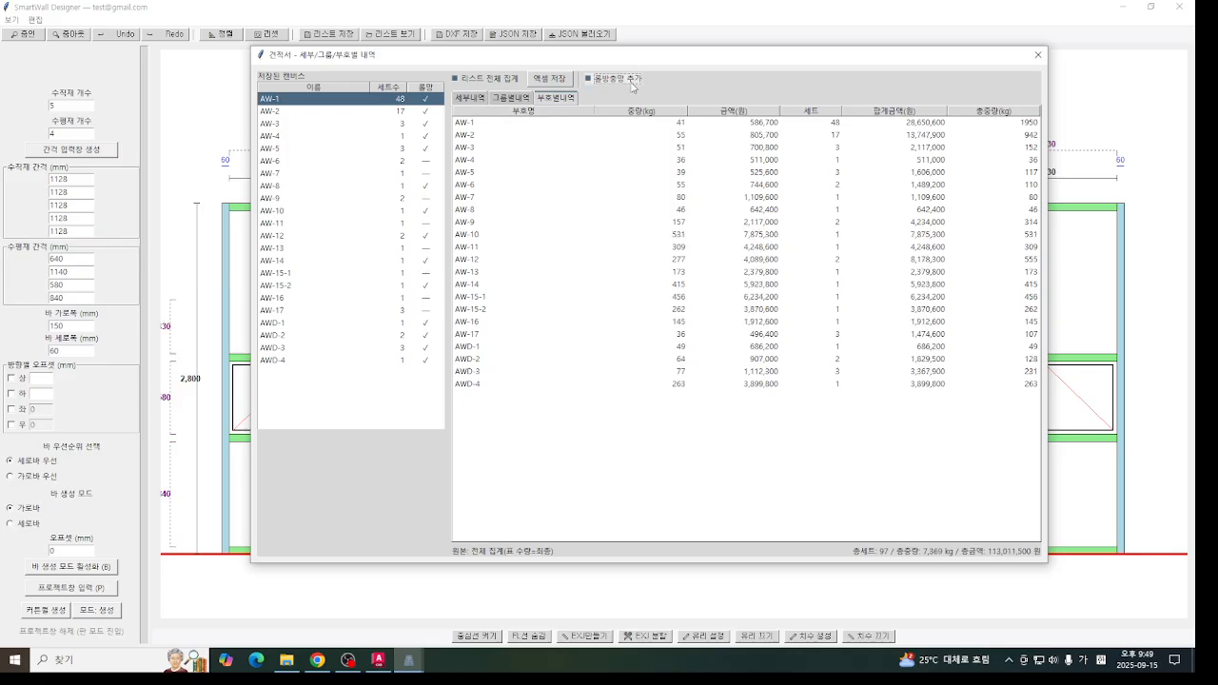
# - Toggle 롤방충망 for the whole estimate off and on, and include it again in the excluded lists from AW-6 to AW-17
pyautogui.click(631, 79)
pyautogui.click(631, 78)
pyautogui.click(431, 162)
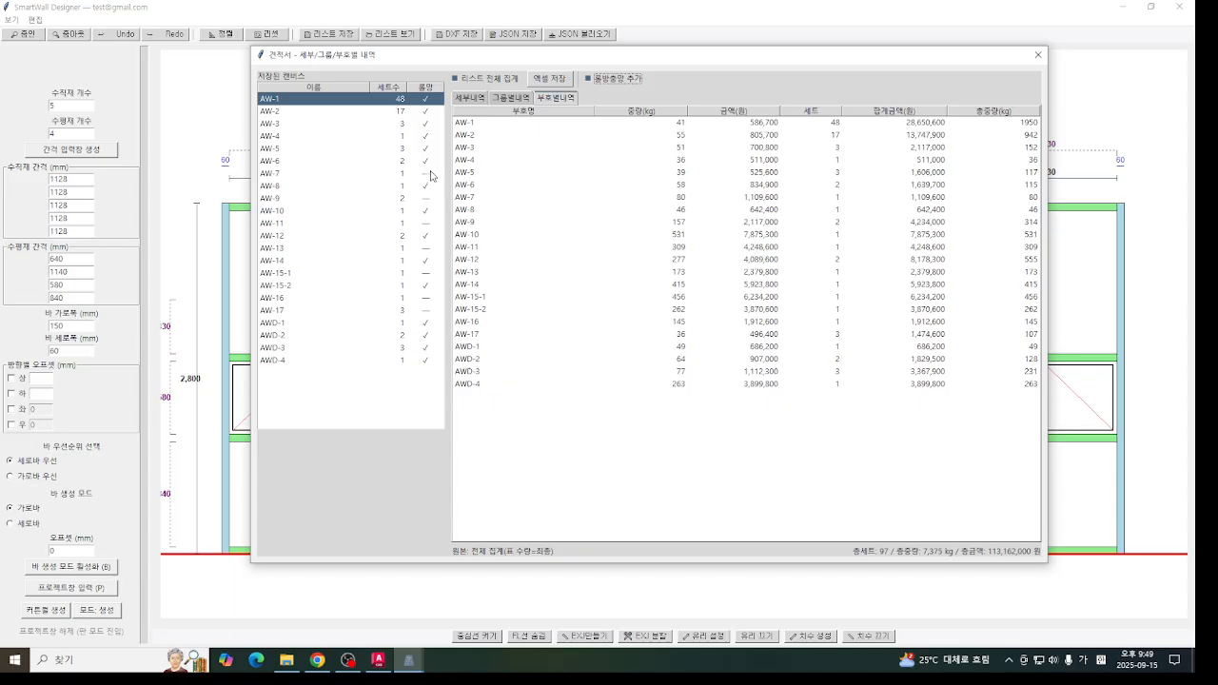
pyautogui.click(425, 198)
pyautogui.click(425, 223)
pyautogui.click(425, 247)
pyautogui.click(425, 272)
pyautogui.click(425, 311)
# - Review the group and mark breakdowns of the whole estimate, and check the group breakdown of AW-13 alone
pyautogui.click(511, 98)
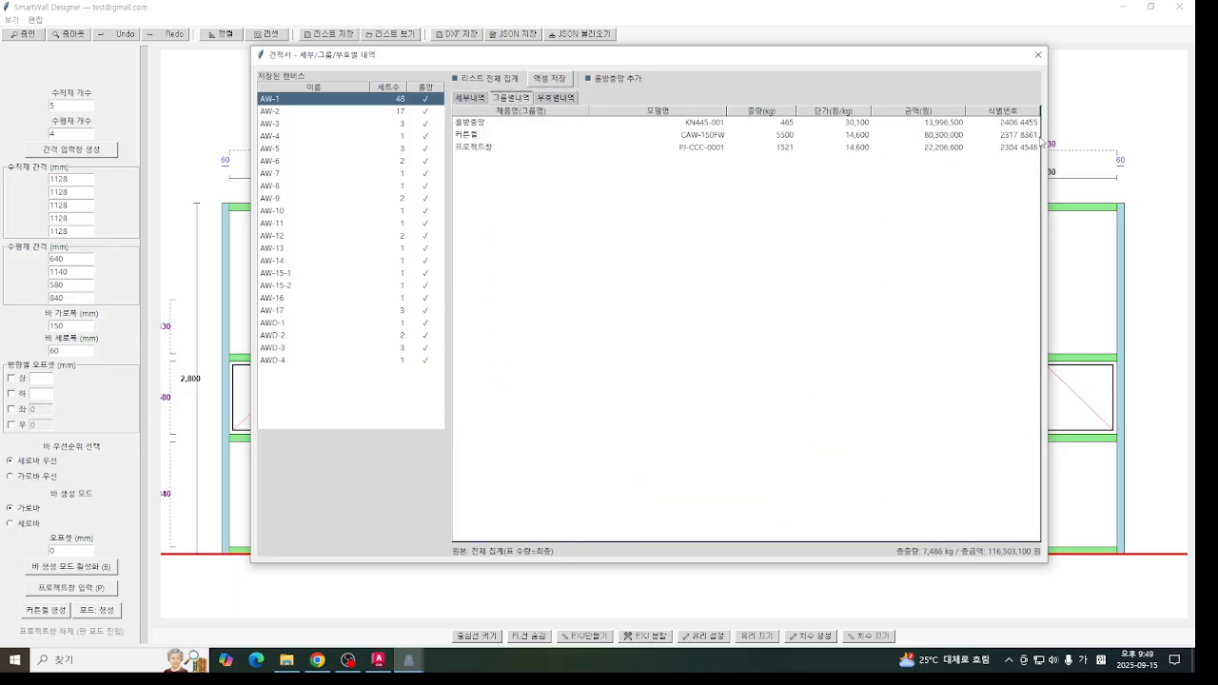
pyautogui.click(563, 98)
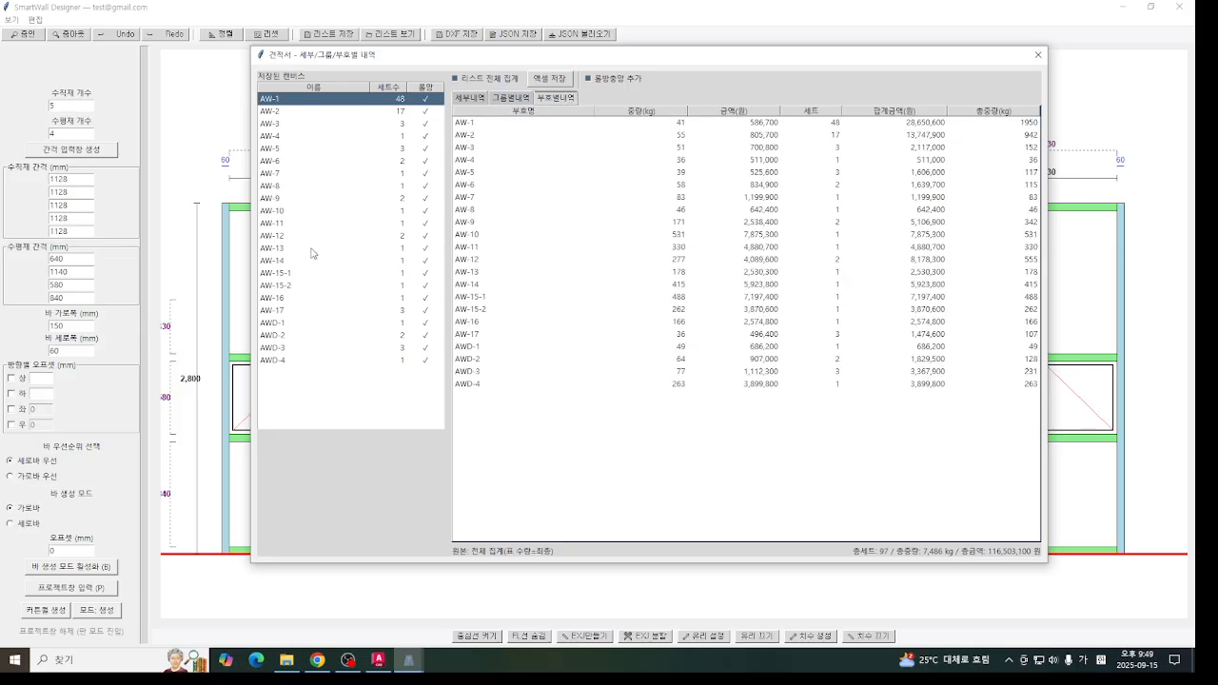
pyautogui.click(313, 248)
pyautogui.click(532, 98)
pyautogui.click(471, 99)
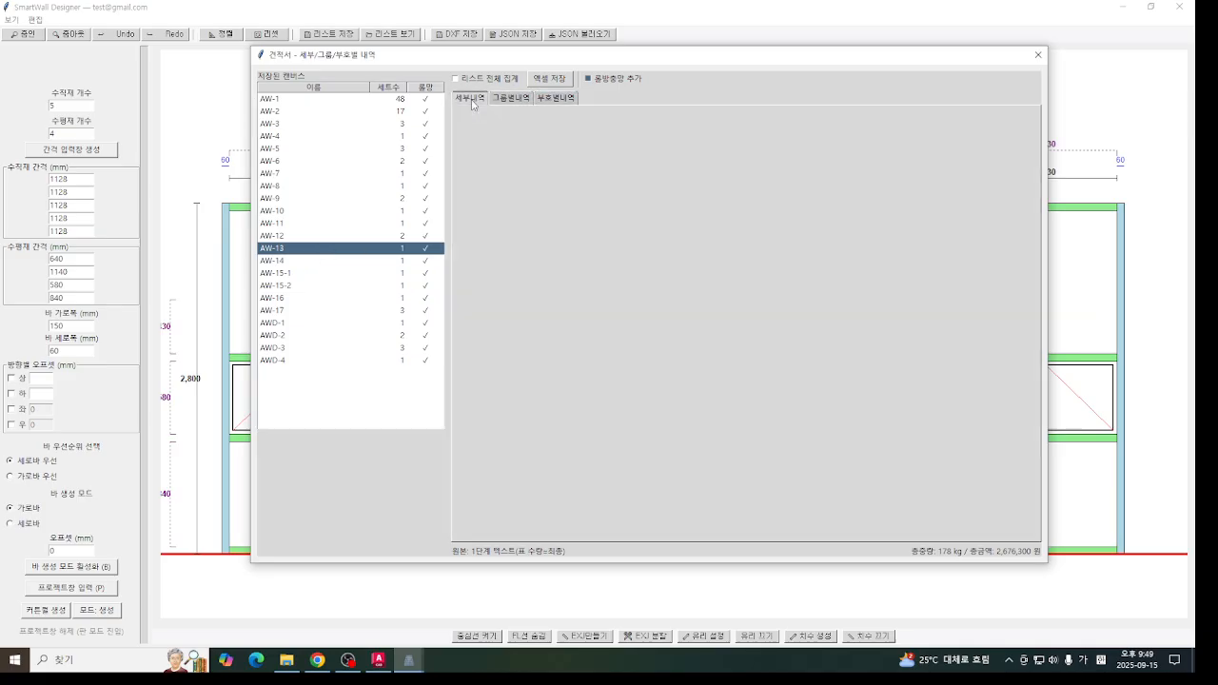
pyautogui.click(512, 99)
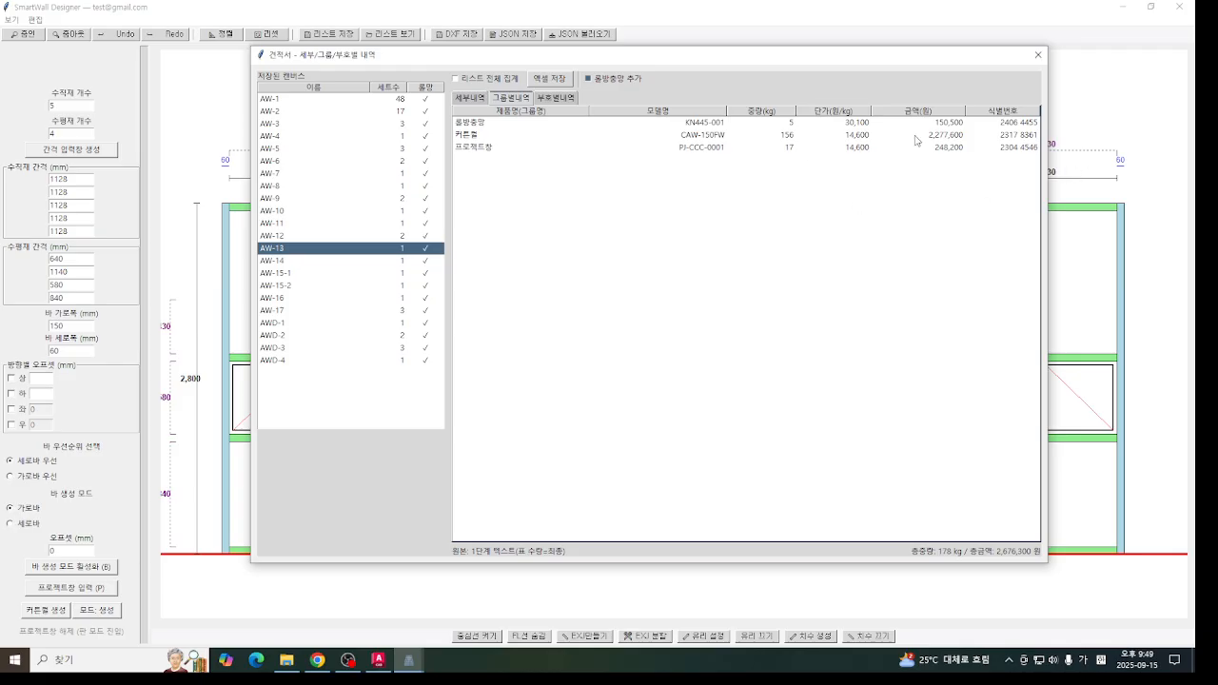
# - Compare the group breakdowns of individual lists, including AW-11, AW-5 and AW-16
pyautogui.click(313, 222)
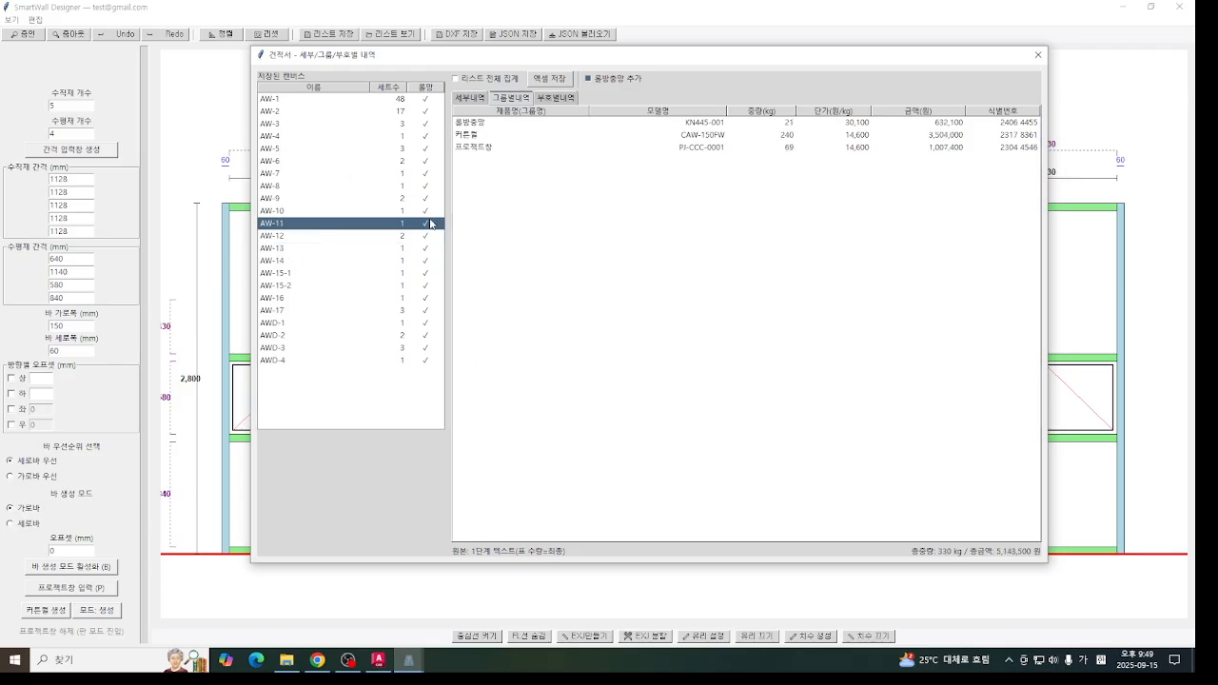
pyautogui.click(345, 149)
pyautogui.click(362, 229)
pyautogui.click(347, 300)
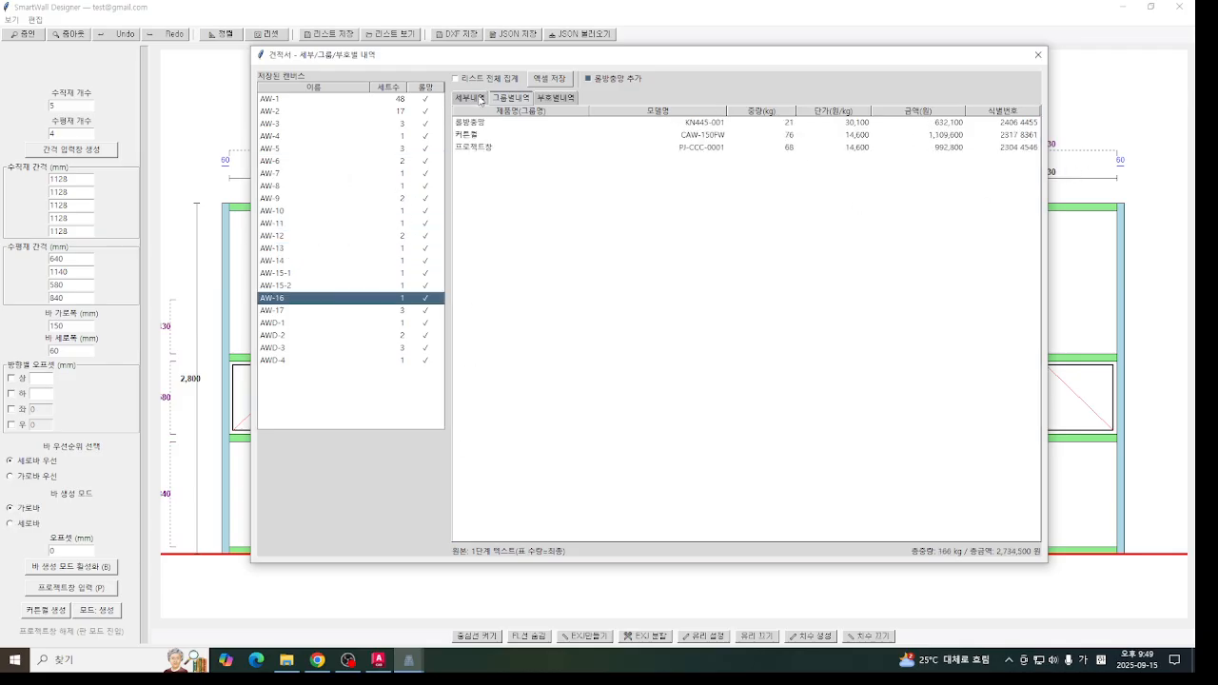
# - Switch the estimate back to the total of all lists, review its group and mark breakdowns, and close it
pyautogui.click(484, 82)
pyautogui.click(479, 101)
pyautogui.click(554, 98)
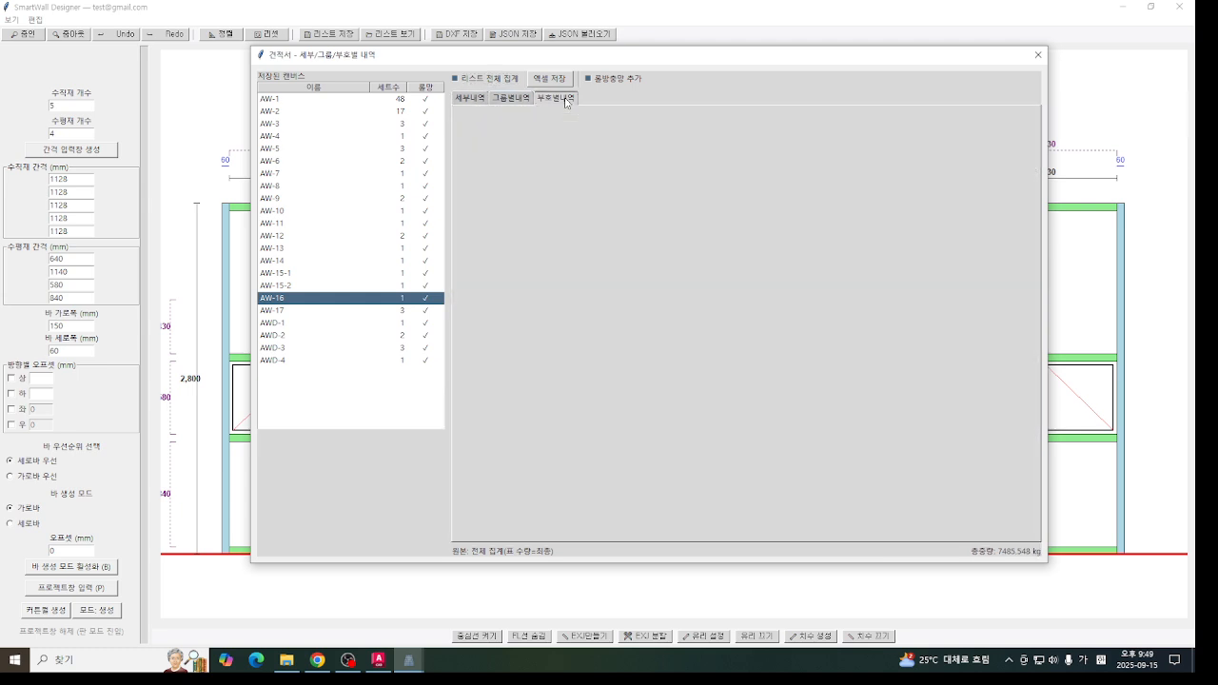
pyautogui.click(510, 98)
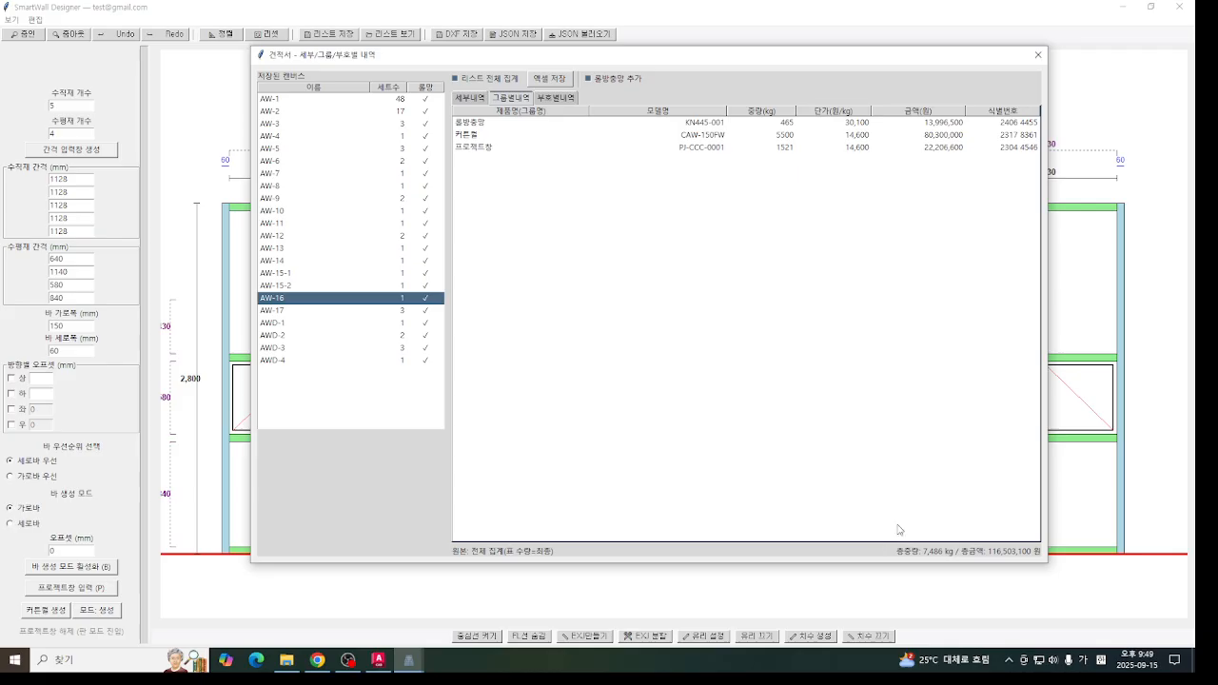
pyautogui.click(556, 99)
pyautogui.click(1038, 54)
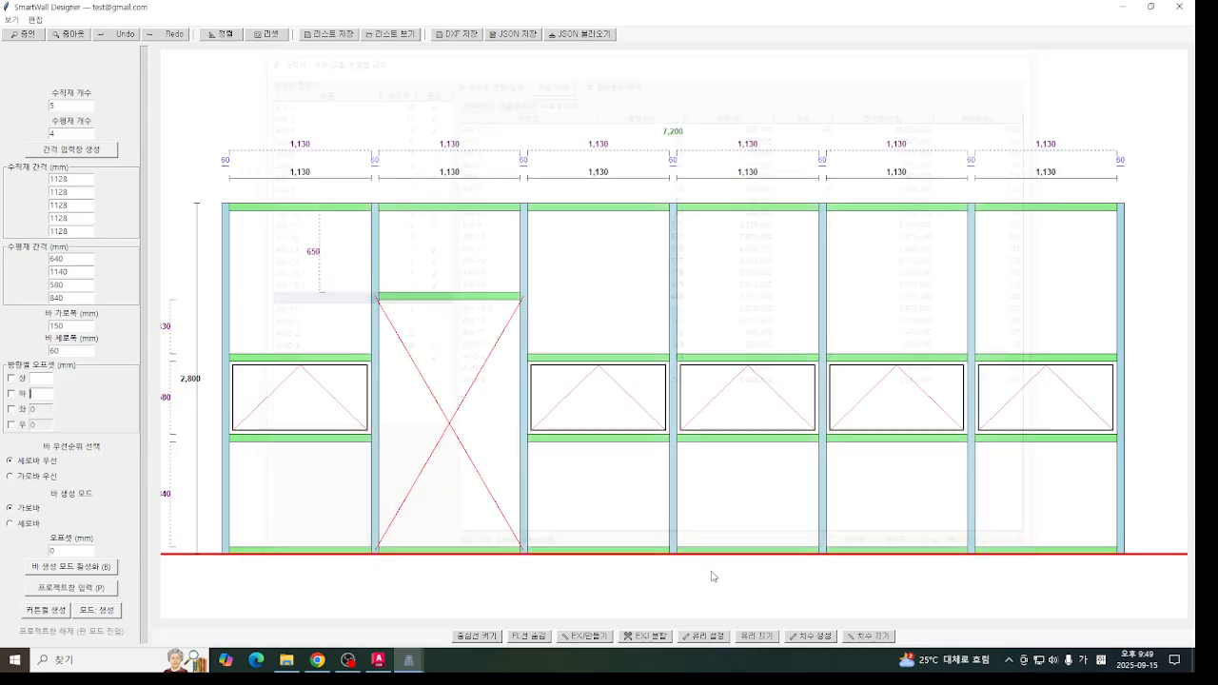
# - Reopen the saved list and review the estimate options of the 커튼월, 프로젝트창, 롤방충망 and 케이스먼트창 groups
pyautogui.moveTo(409, 660)
pyautogui.click(480, 600)
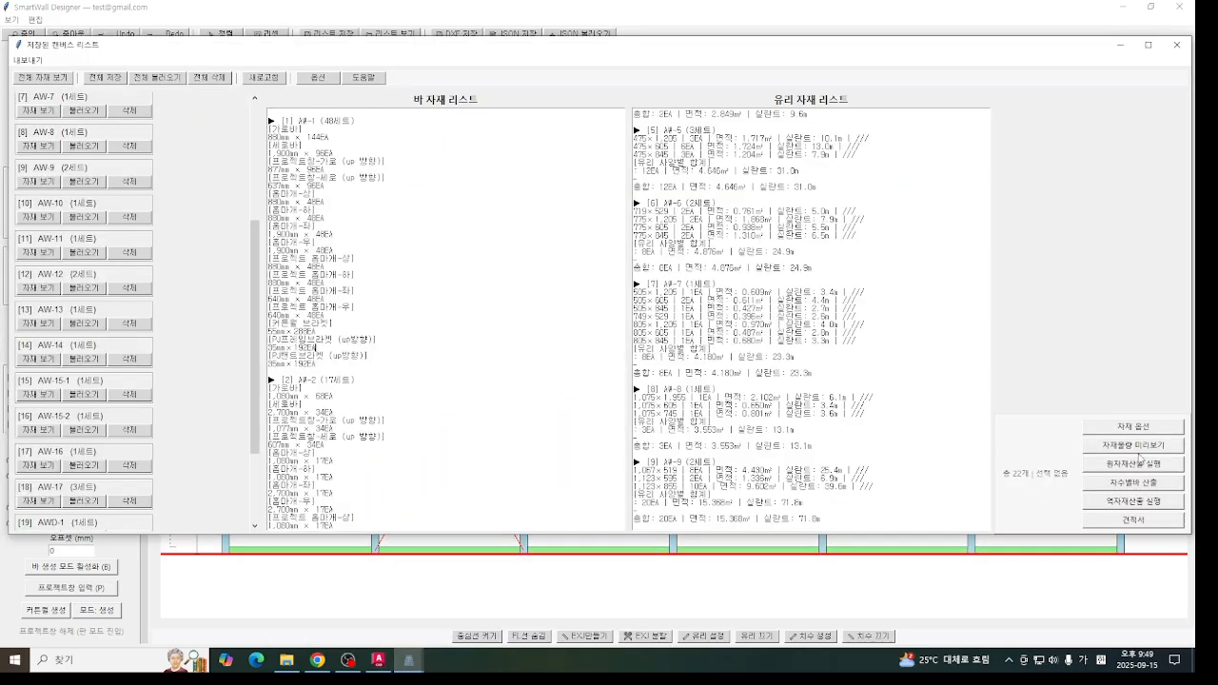
pyautogui.click(1150, 429)
pyautogui.moveTo(433, 116); pyautogui.dragTo(474, 69)
pyautogui.click(315, 82)
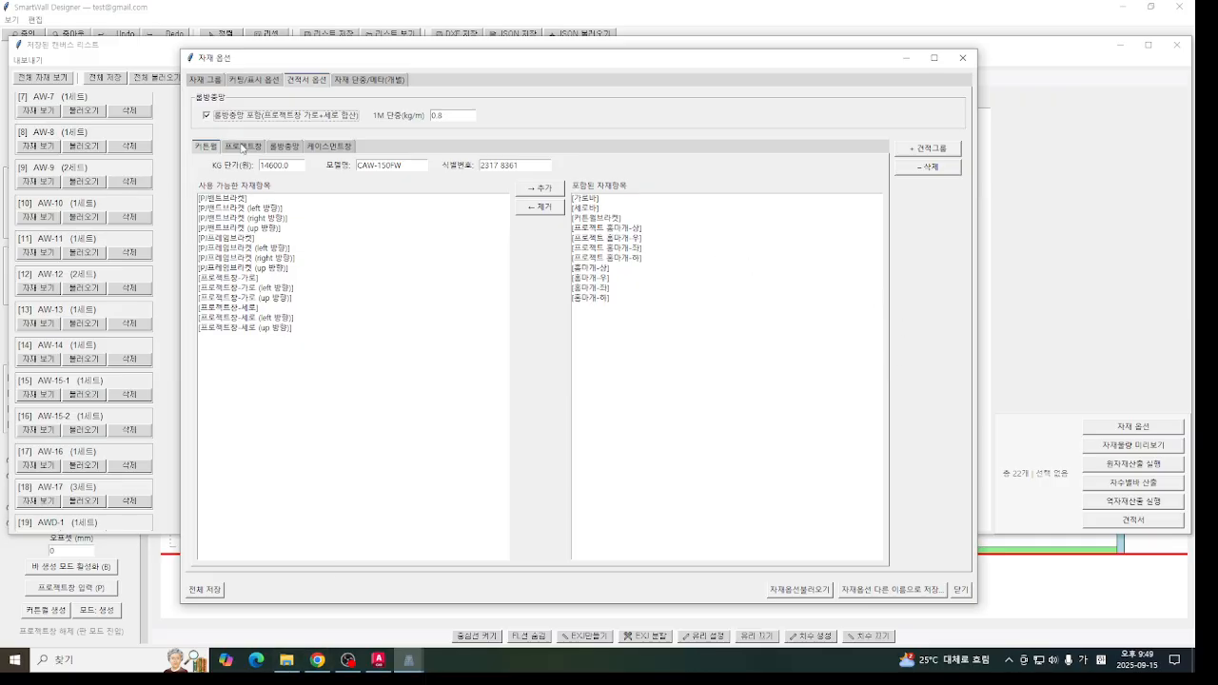
pyautogui.click(242, 148)
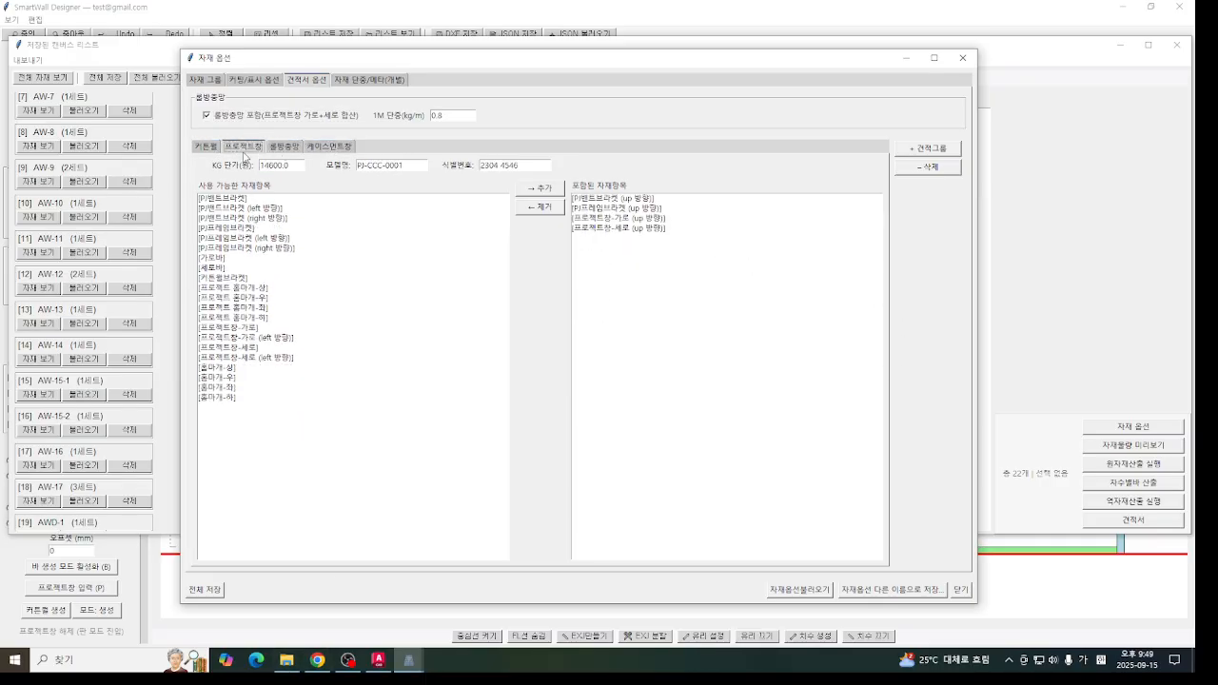
pyautogui.click(205, 147)
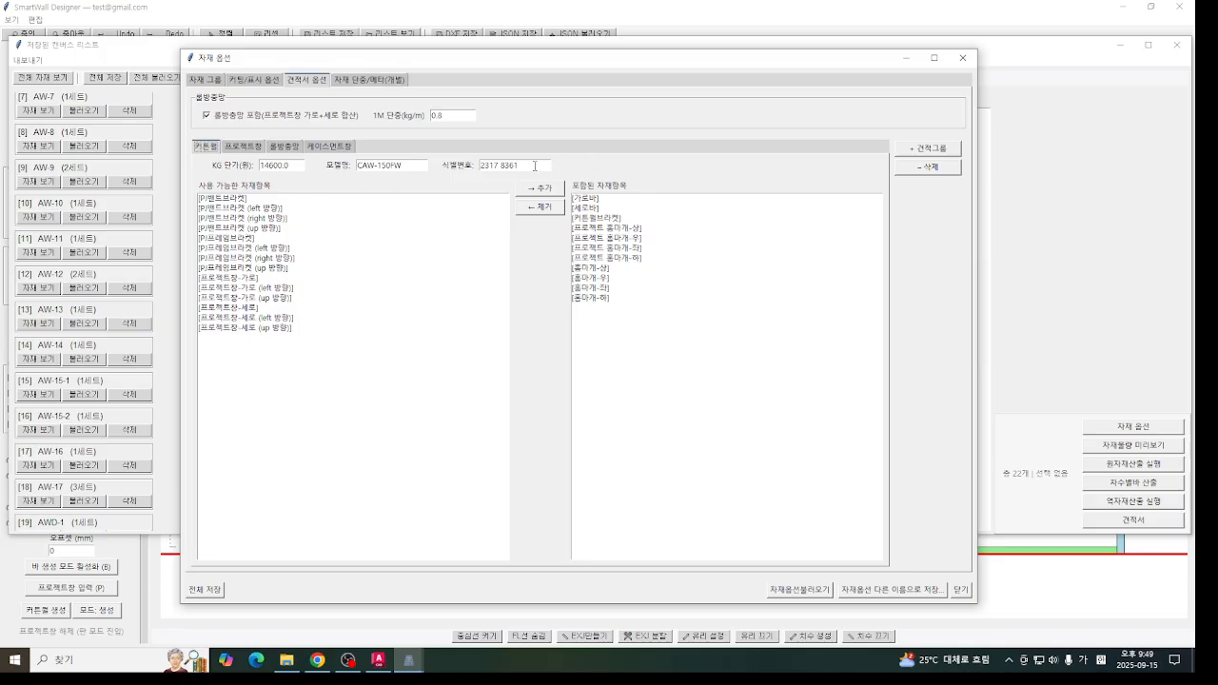
pyautogui.click(259, 148)
pyautogui.click(287, 147)
pyautogui.click(324, 147)
pyautogui.click(284, 150)
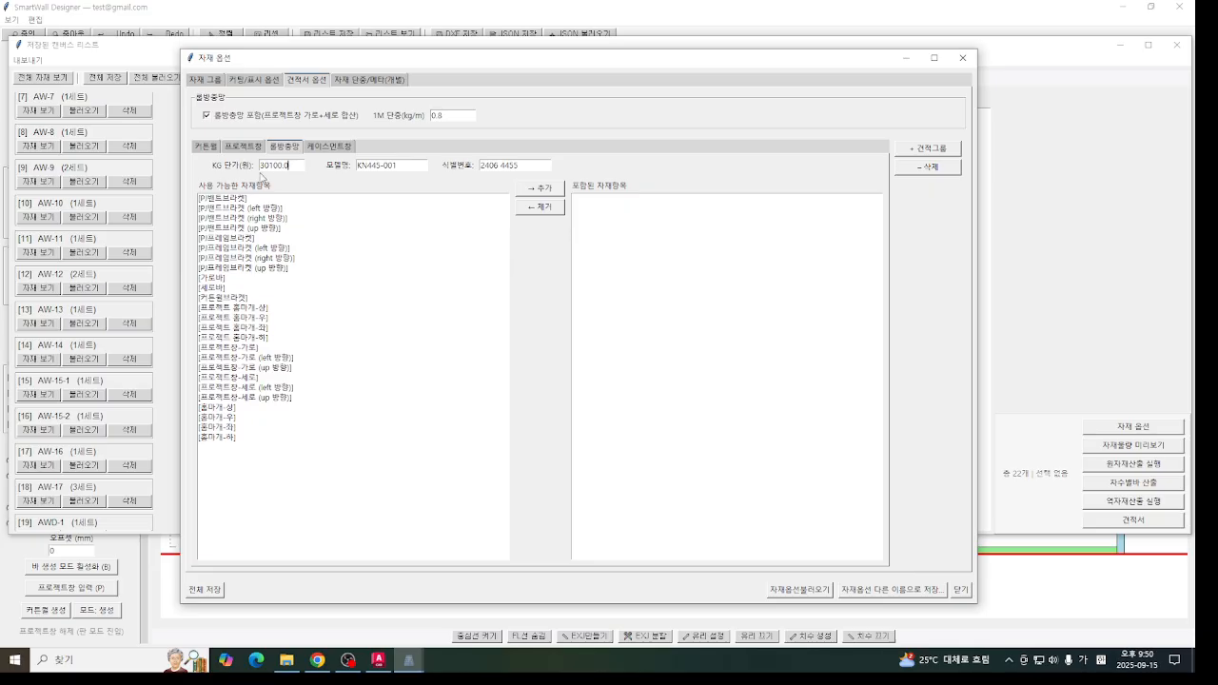
# - Add a new estimate group, include [세로바] in it and take that item out again
pyautogui.click(928, 149)
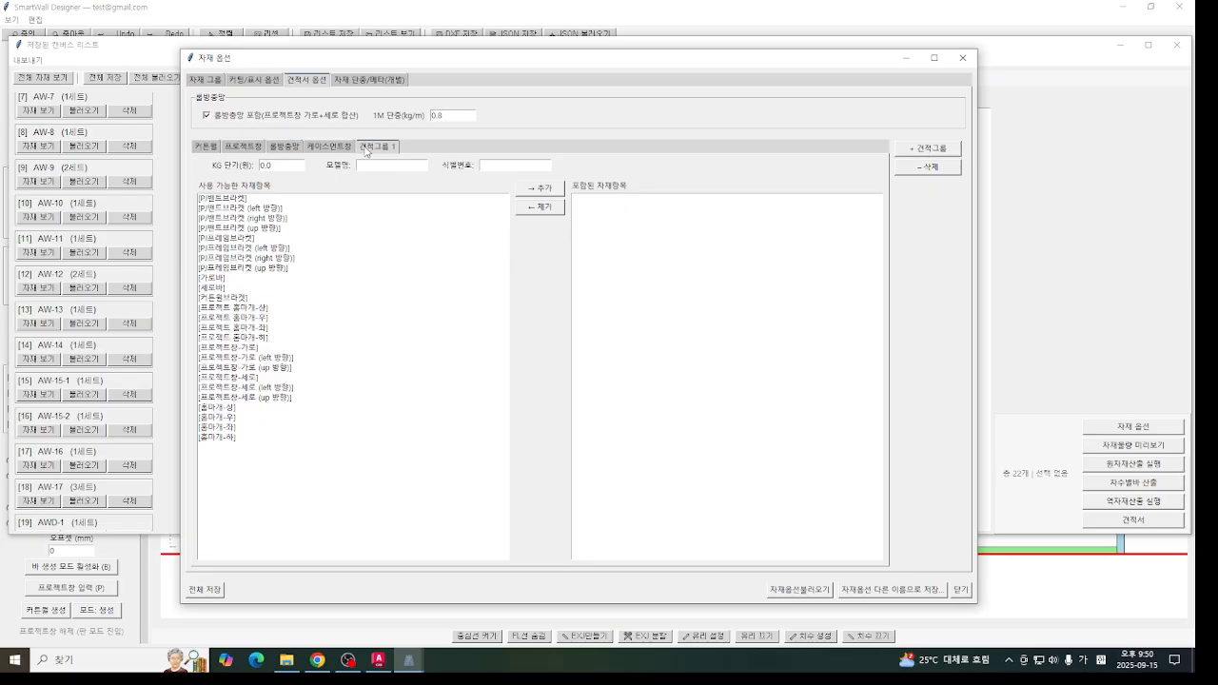
pyautogui.click(234, 308)
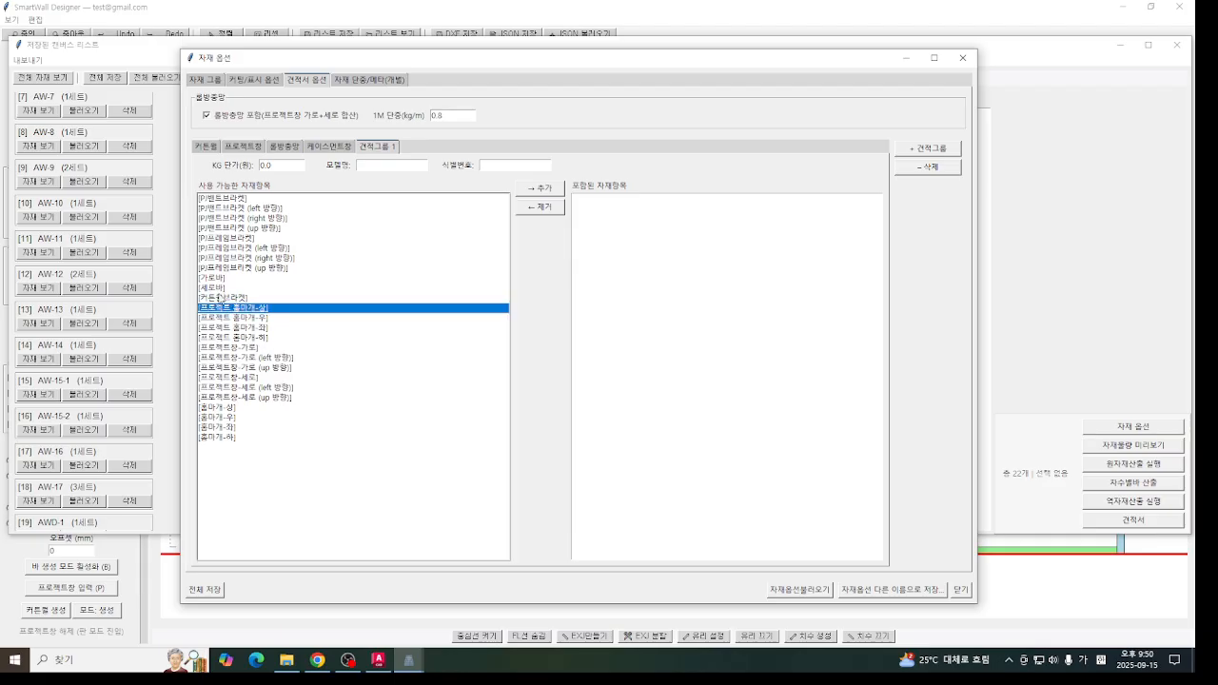
pyautogui.click(217, 288)
pyautogui.click(542, 188)
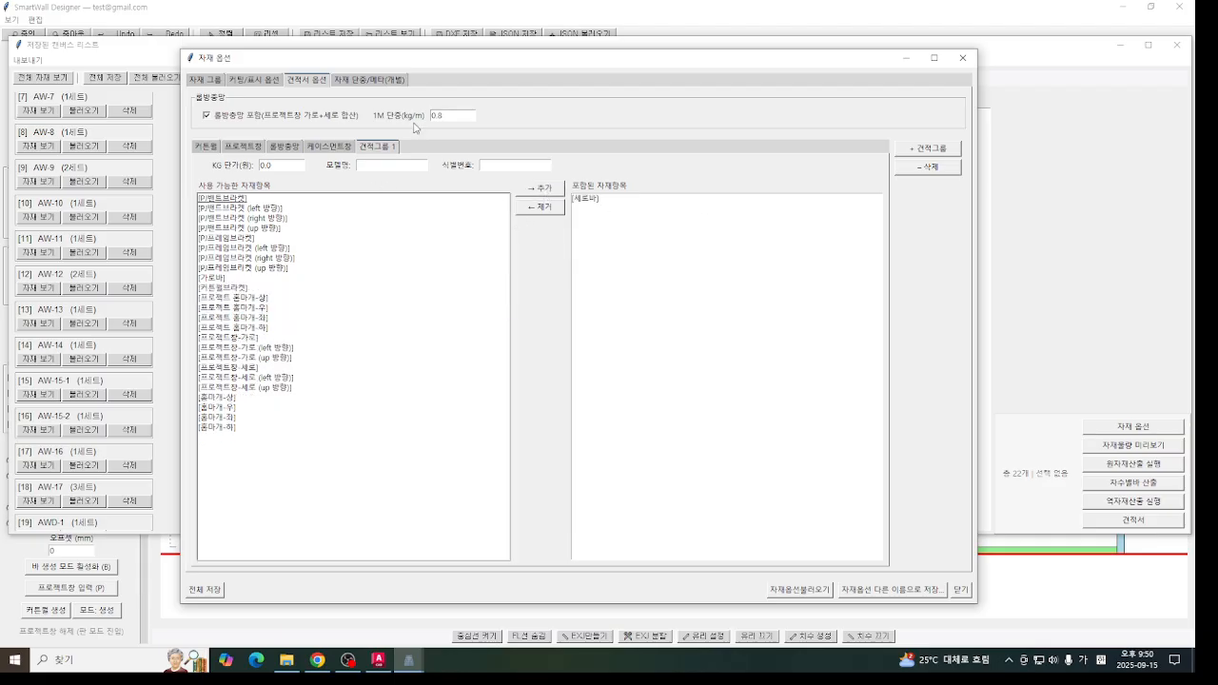
pyautogui.click(608, 199)
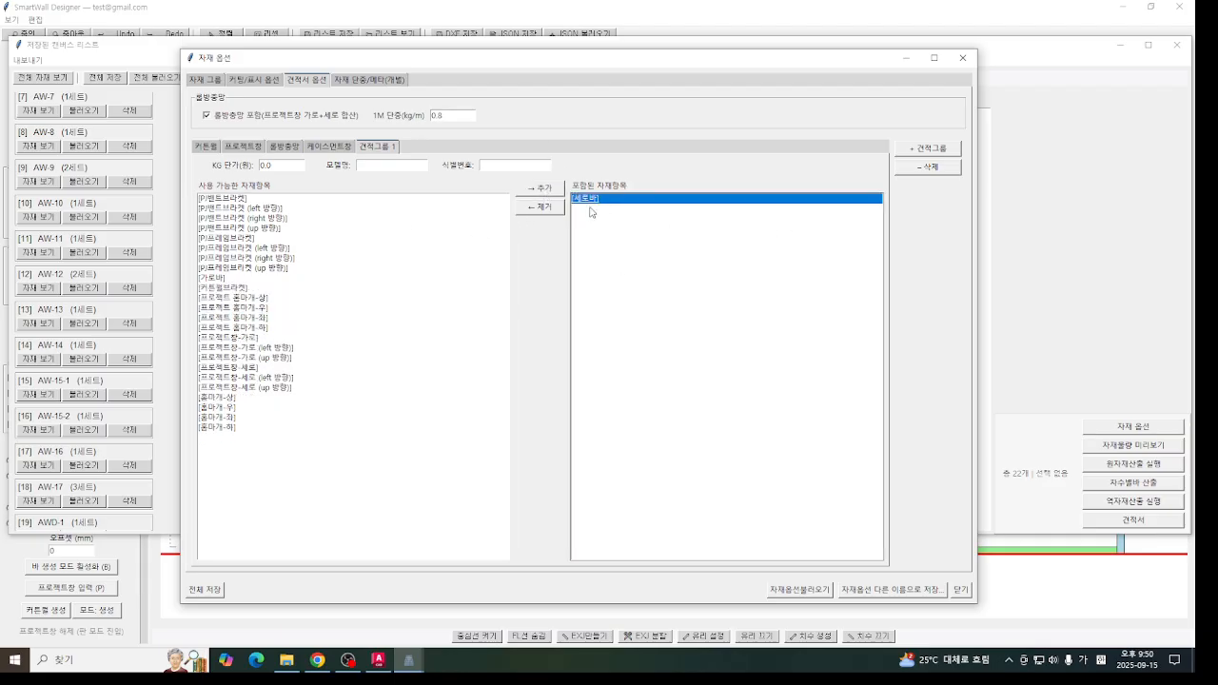
pyautogui.click(535, 208)
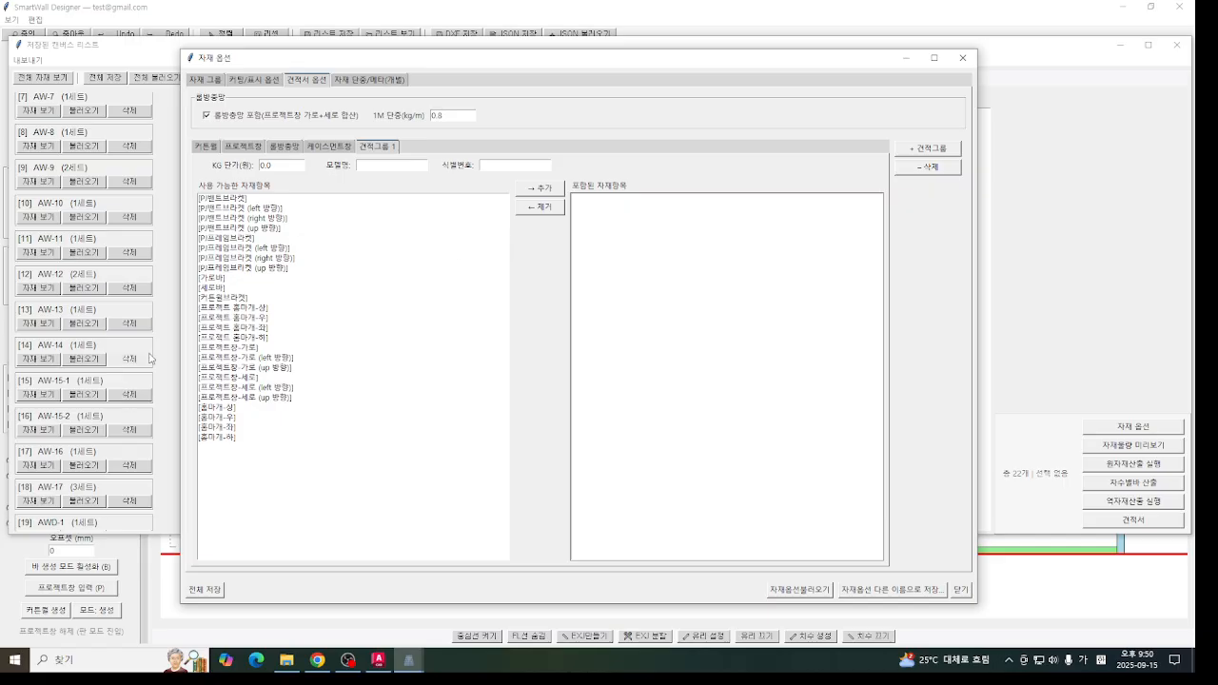
# - Check the base unit weight of PJ프레임브라켓 (up 방향) and set the surcharge applied to all unit weights to 10%
pyautogui.click(383, 80)
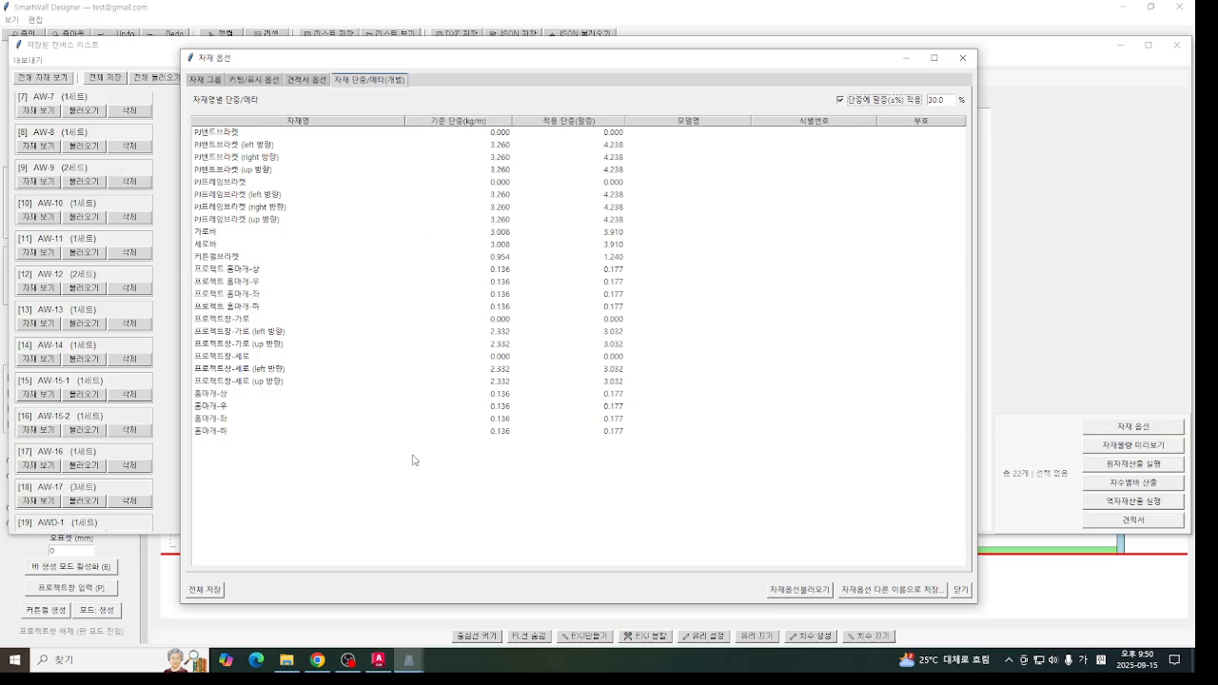
pyautogui.doubleClick(466, 219)
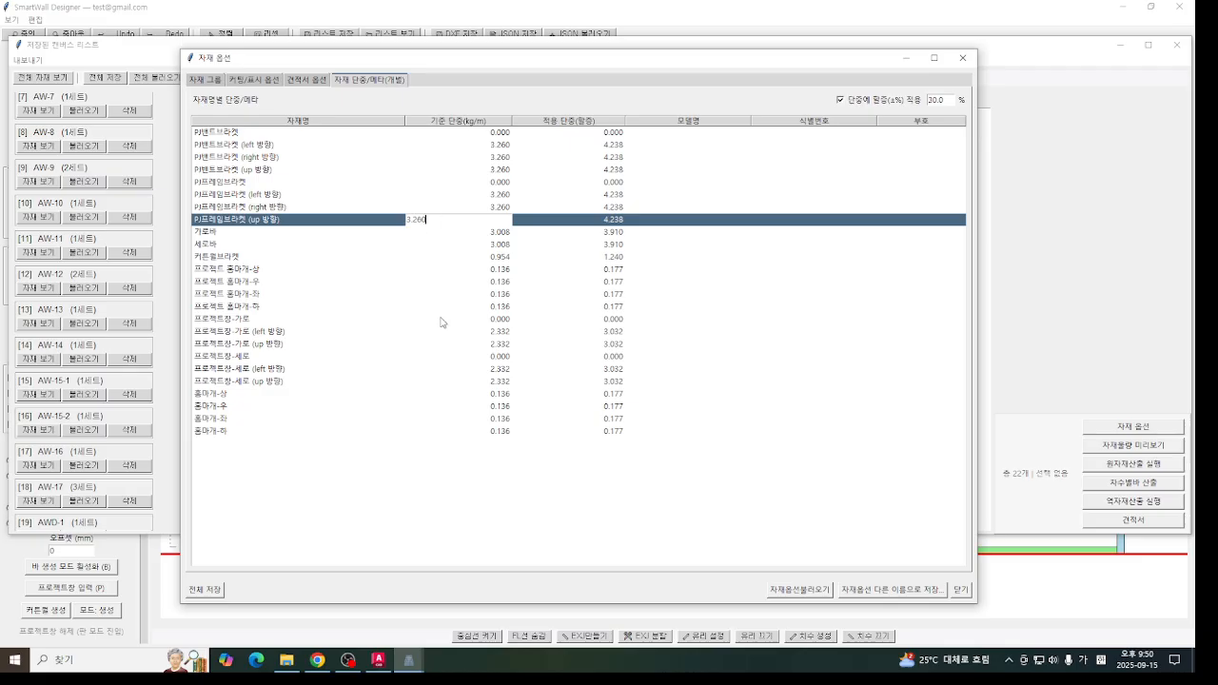
pyautogui.press('Return')
pyautogui.click(462, 233)
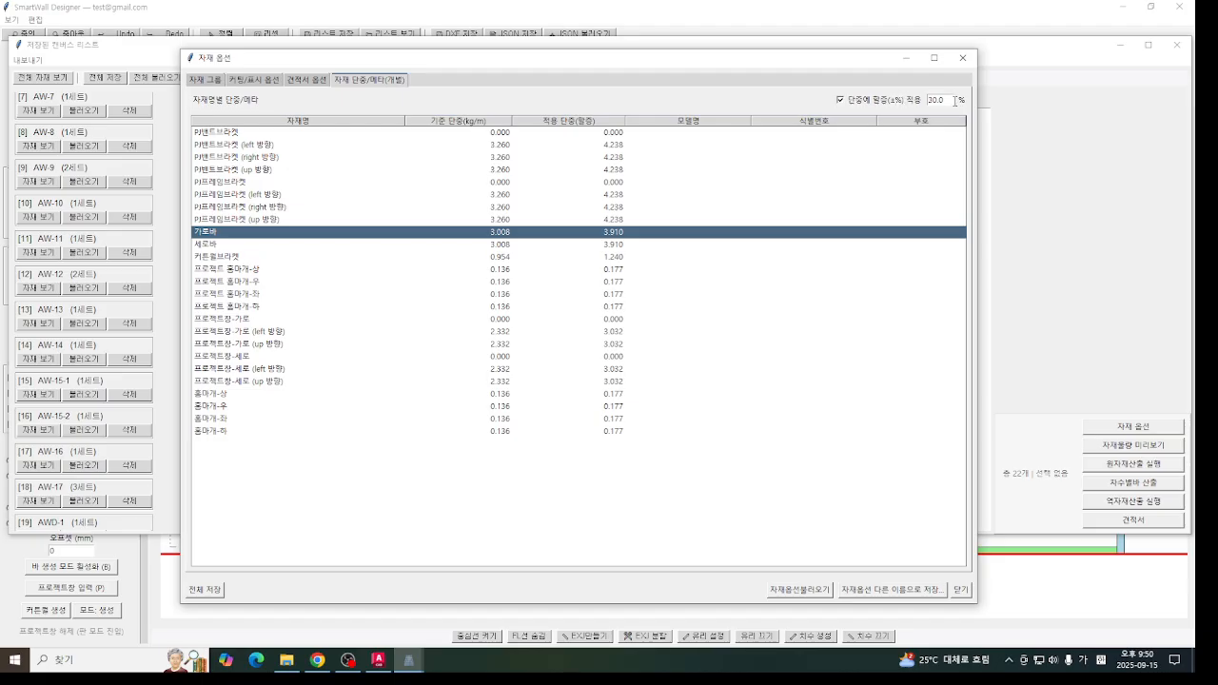
pyautogui.moveTo(955, 101); pyautogui.dragTo(845, 124)
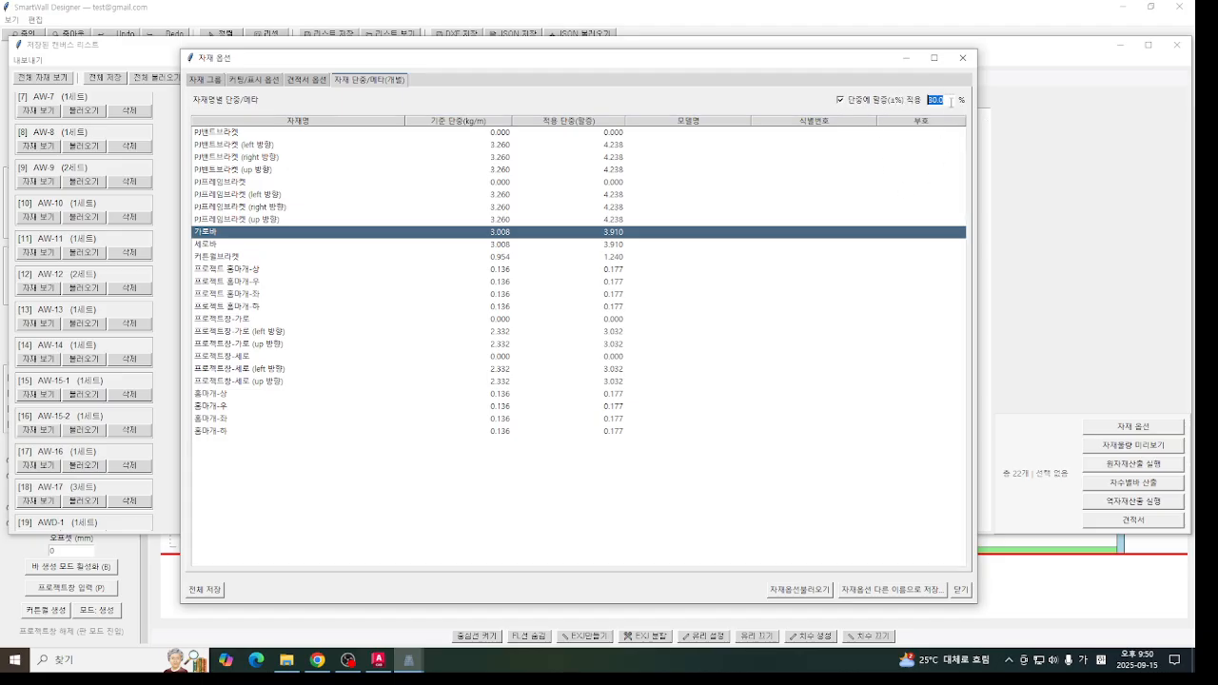
pyautogui.write('10')
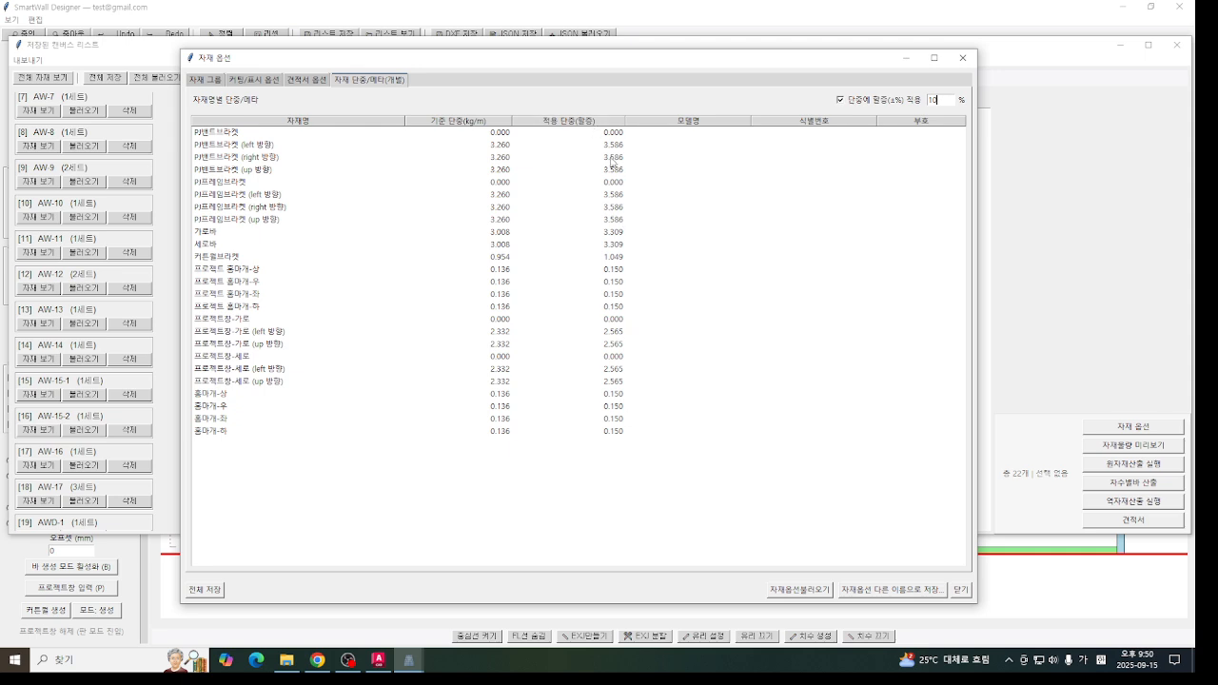
# - Examine the base and surcharged unit weights of individual materials, from the brackets and bars to the 홈마개 items
pyautogui.click(235, 234)
pyautogui.click(544, 209)
pyautogui.click(444, 231)
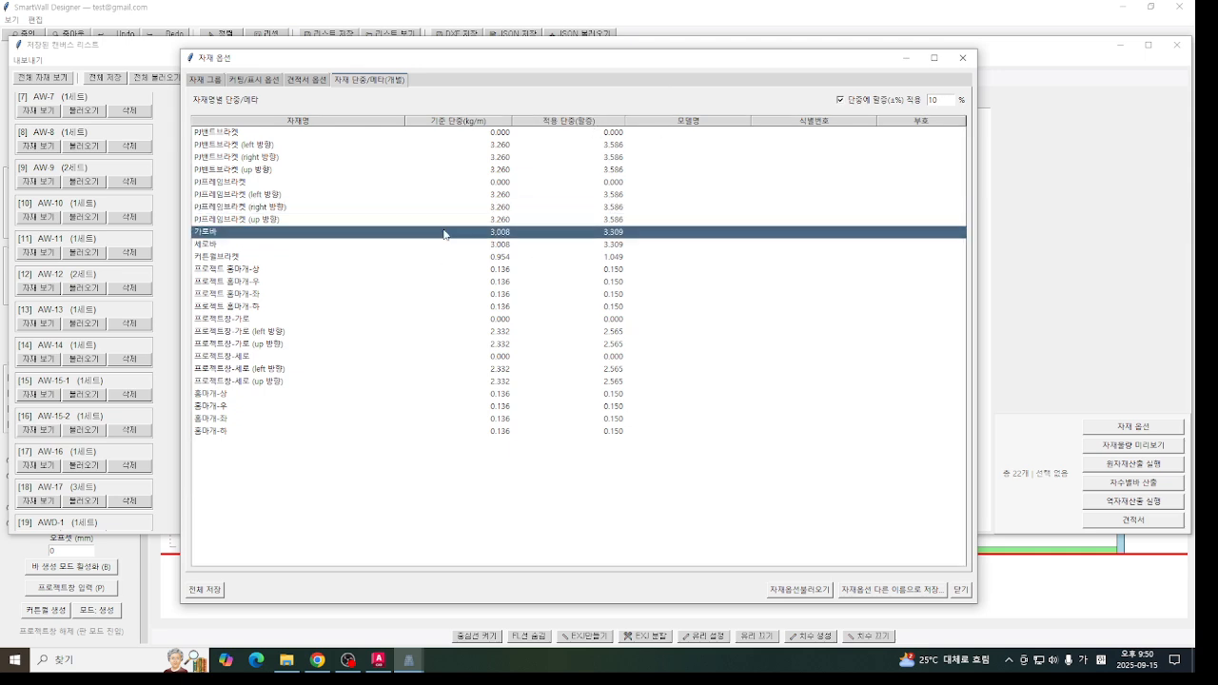
pyautogui.click(311, 269)
pyautogui.click(285, 333)
pyautogui.click(275, 382)
pyautogui.click(279, 293)
pyautogui.click(306, 207)
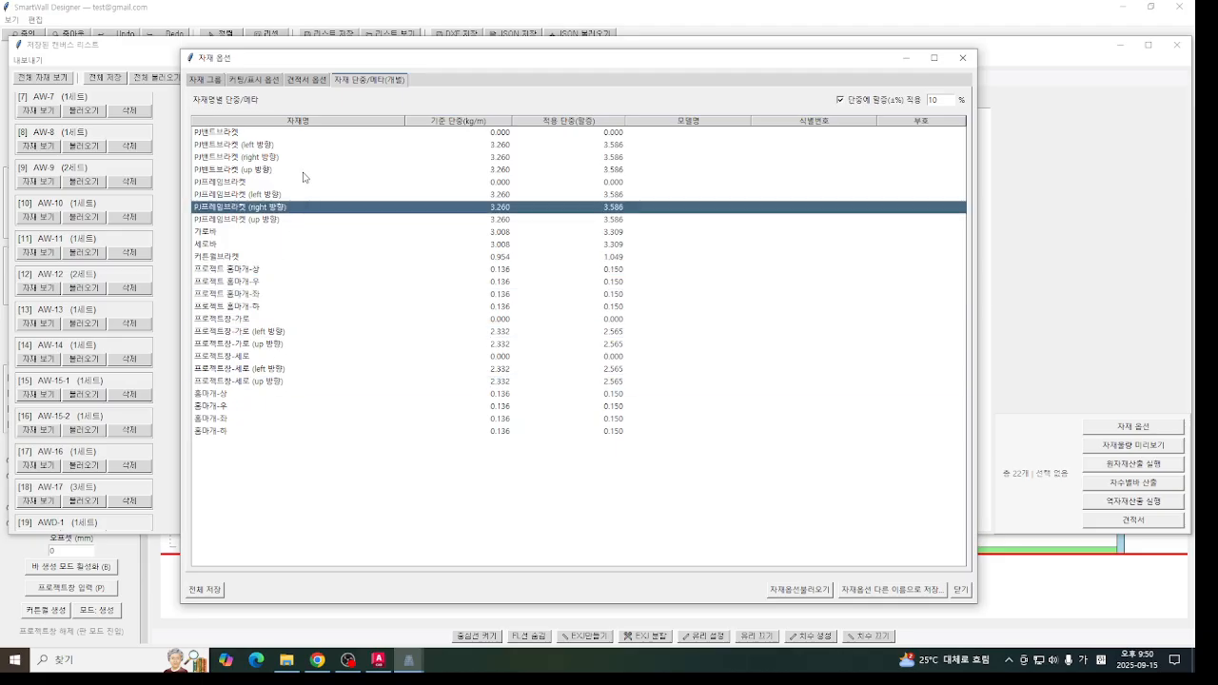
pyautogui.click(306, 171)
pyautogui.click(335, 281)
pyautogui.click(336, 318)
pyautogui.click(430, 381)
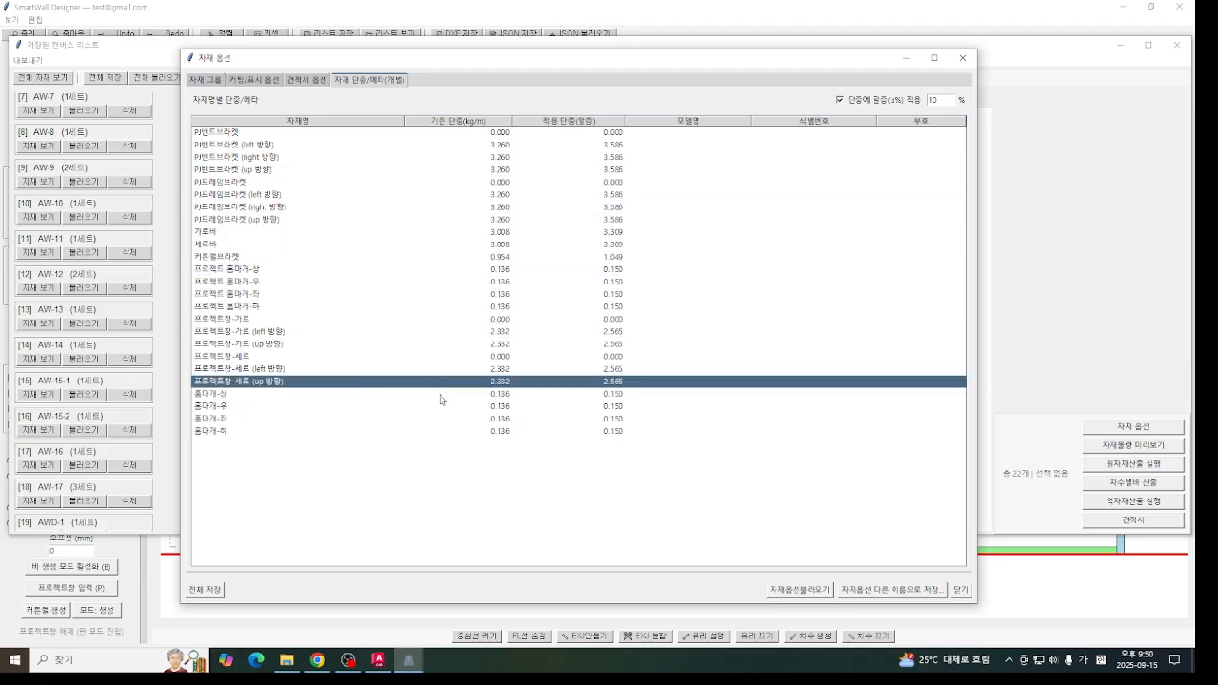
pyautogui.click(416, 418)
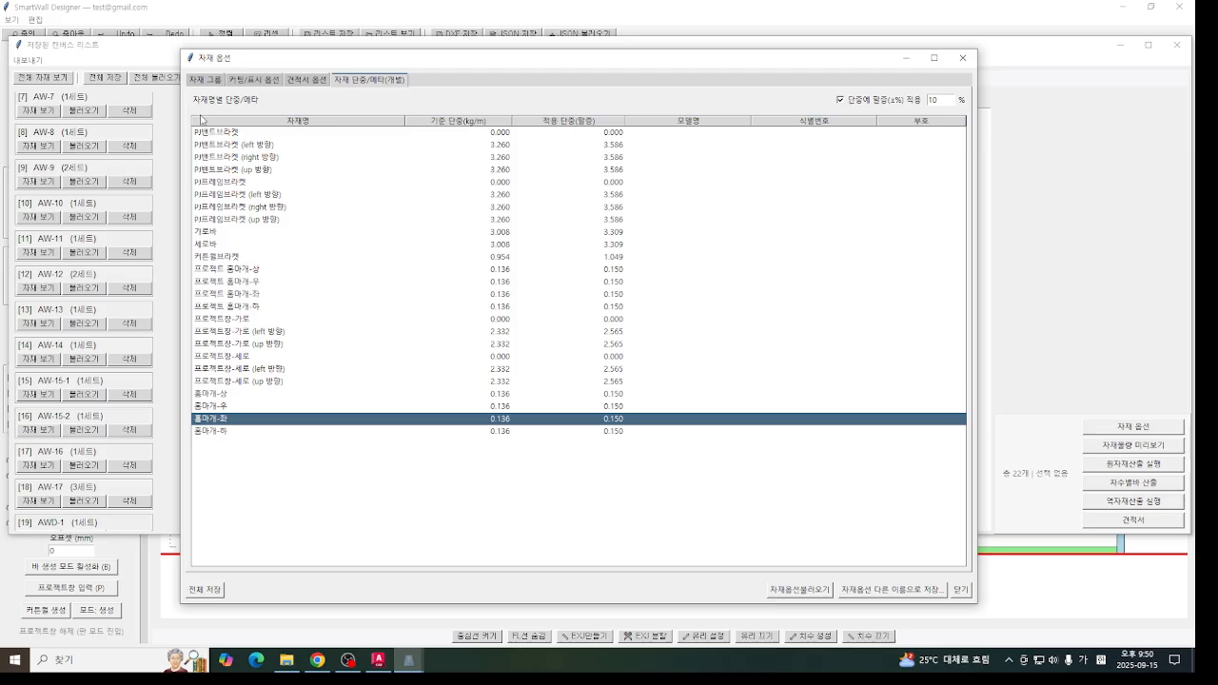
# - Examine which materials belong to the 홈마개, 프로젝트창, 브라켓, PJ브라켓 and 커튼월 material groups
pyautogui.click(208, 82)
pyautogui.click(240, 83)
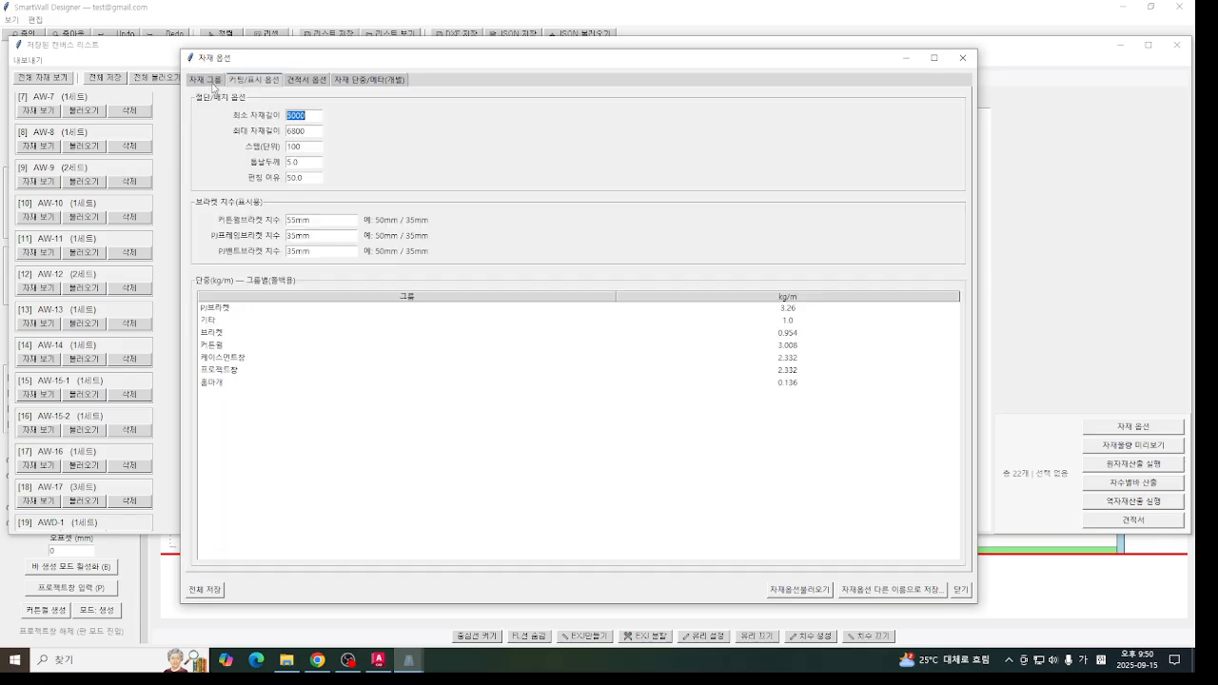
pyautogui.click(212, 81)
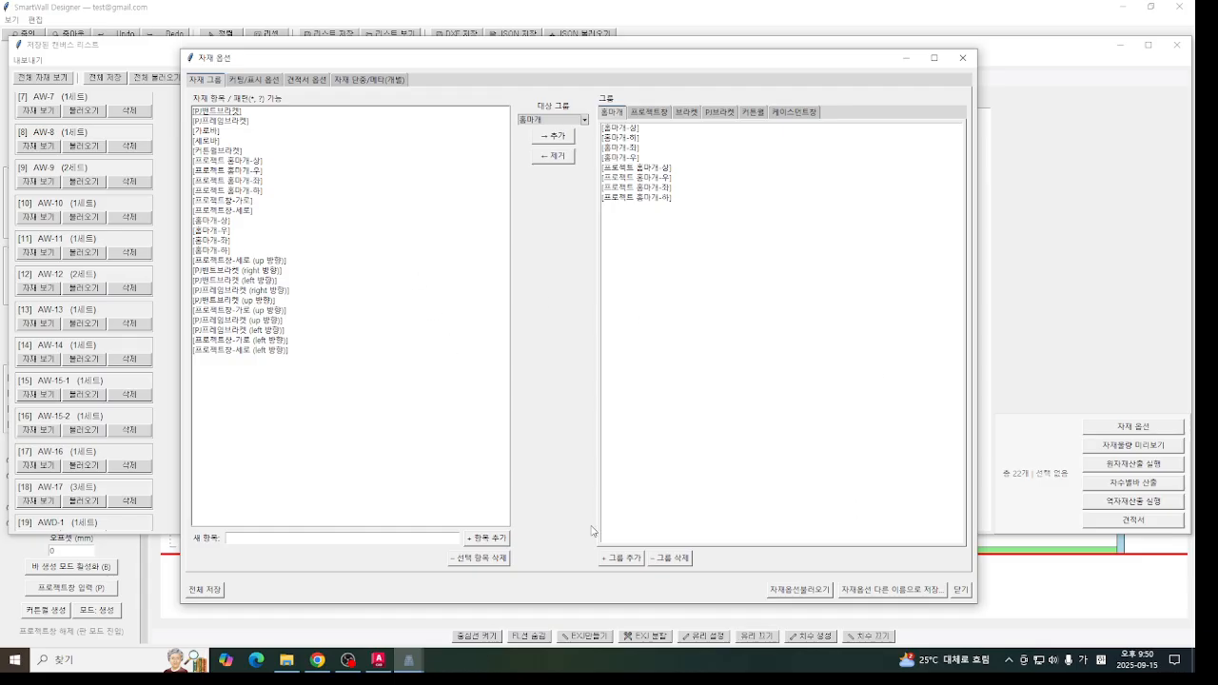
pyautogui.click(650, 112)
pyautogui.click(685, 113)
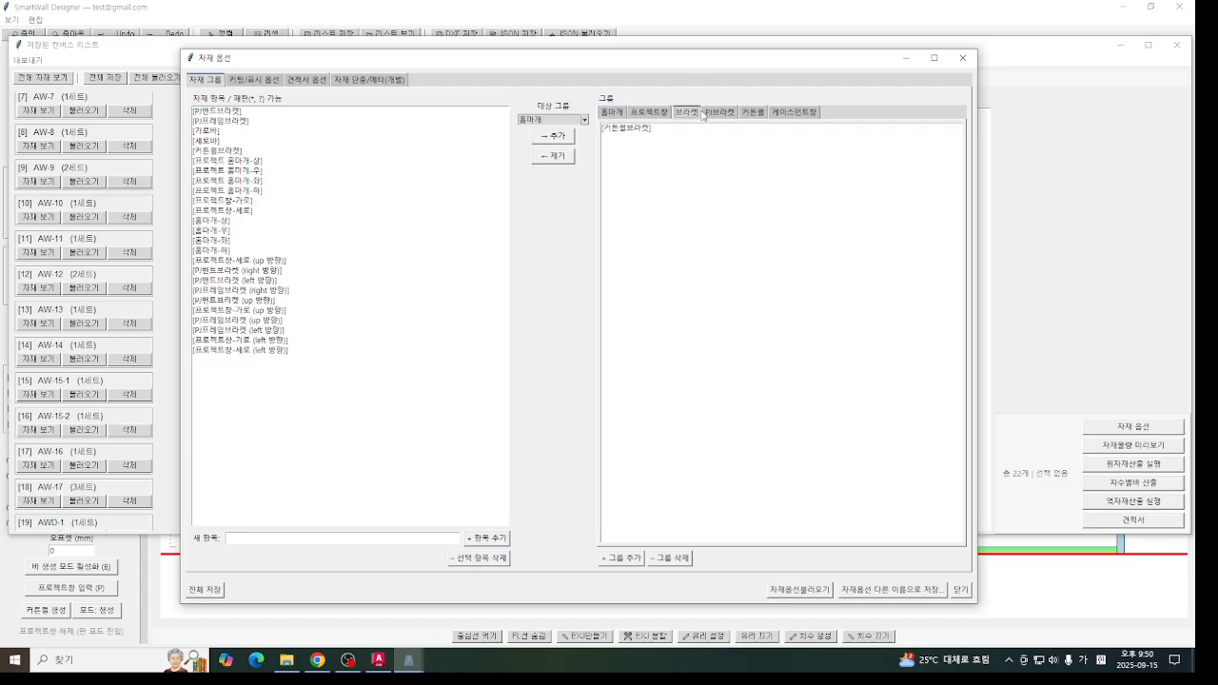
pyautogui.click(720, 112)
pyautogui.click(753, 112)
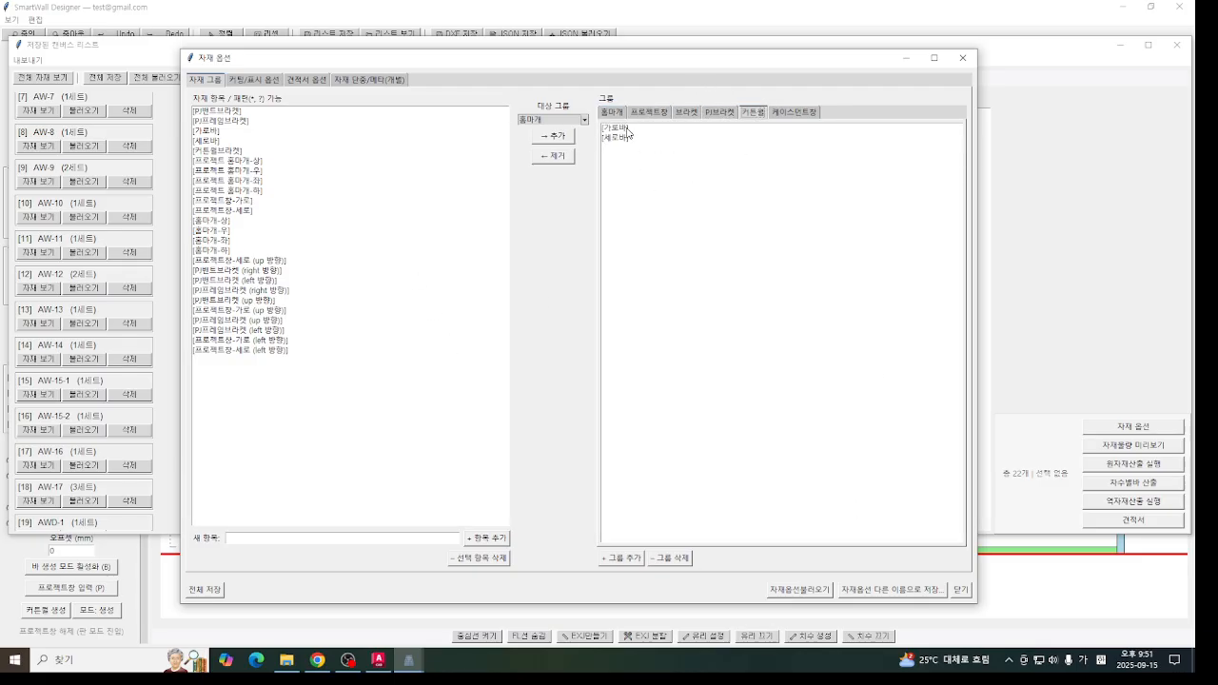
pyautogui.click(624, 139)
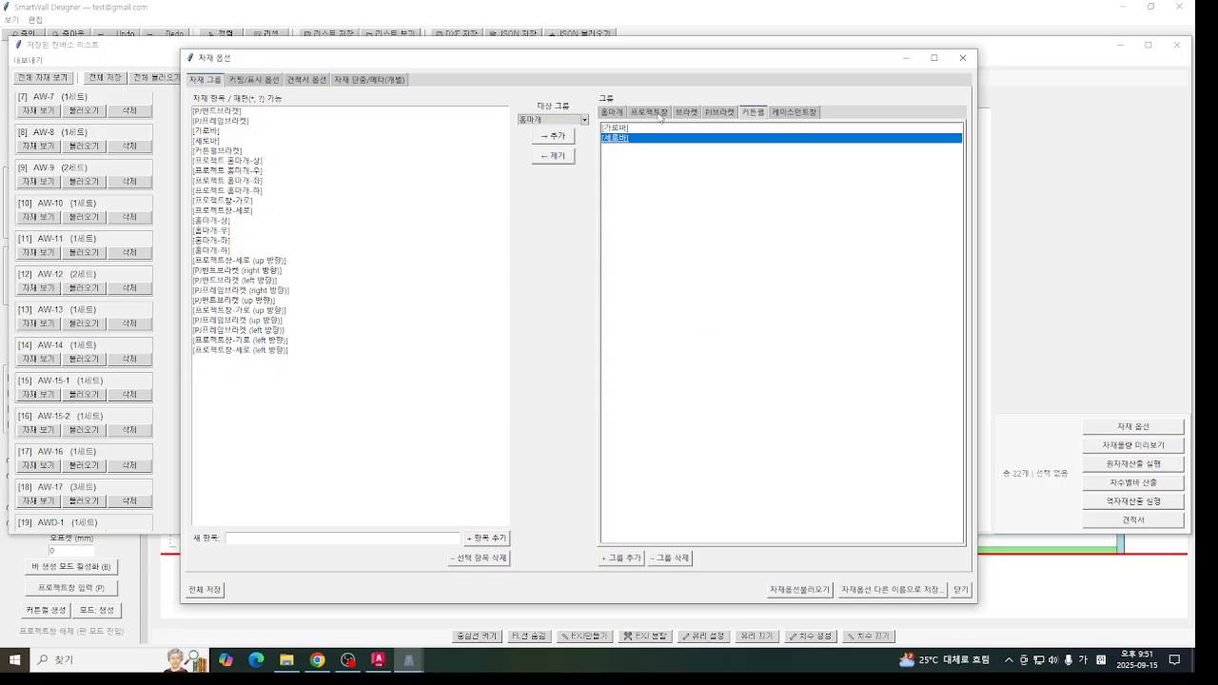
# - Go back through the material groups and compare the items in 브라켓, PJ브라켓, 프로젝트창, 홈마개 and 커튼월
pyautogui.click(732, 120)
pyautogui.click(689, 118)
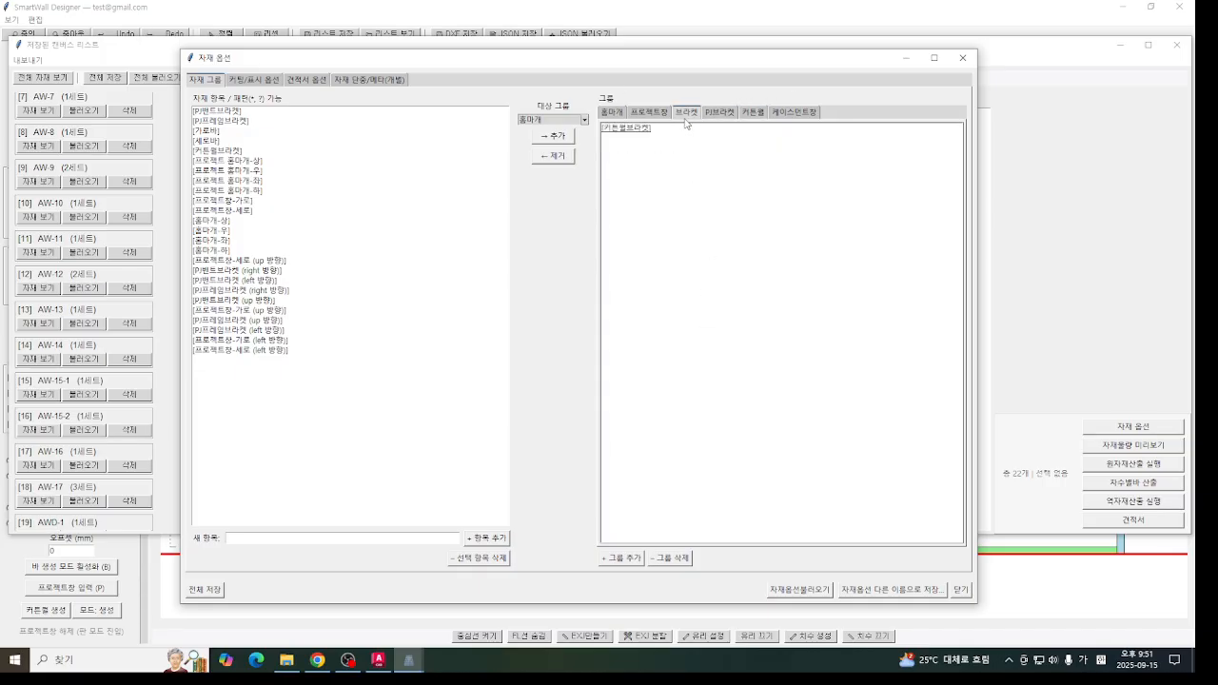
pyautogui.click(716, 116)
pyautogui.click(681, 115)
pyautogui.click(650, 113)
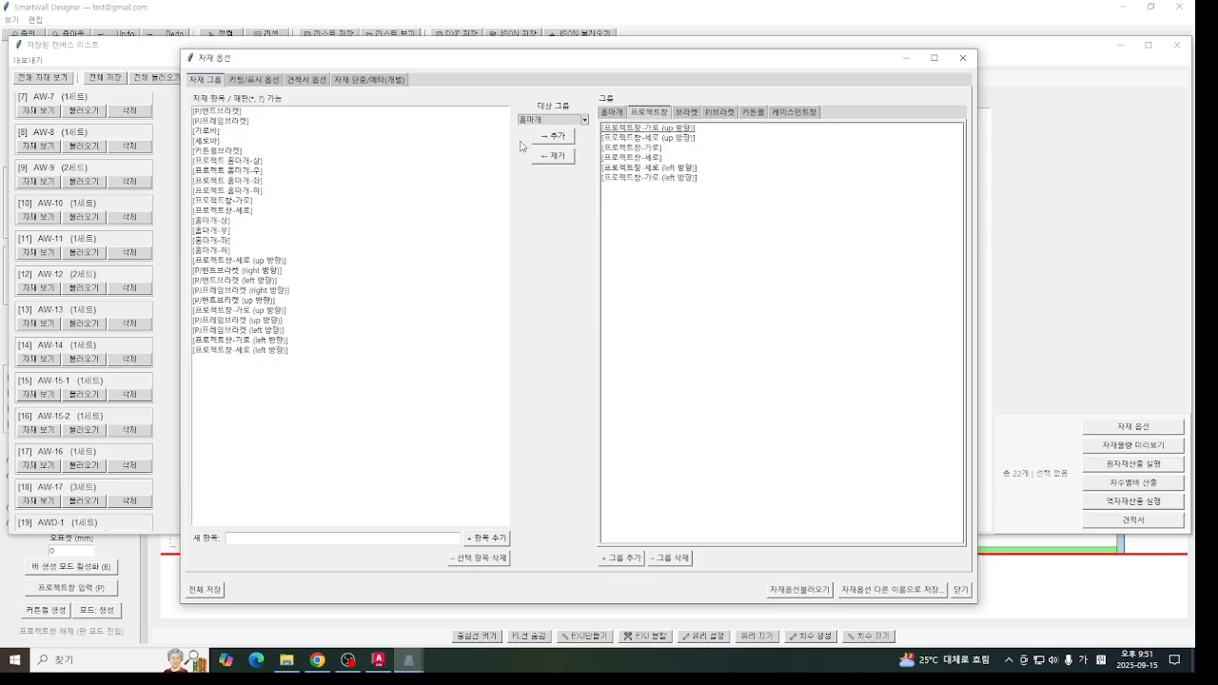
pyautogui.click(619, 113)
pyautogui.click(647, 114)
pyautogui.click(706, 118)
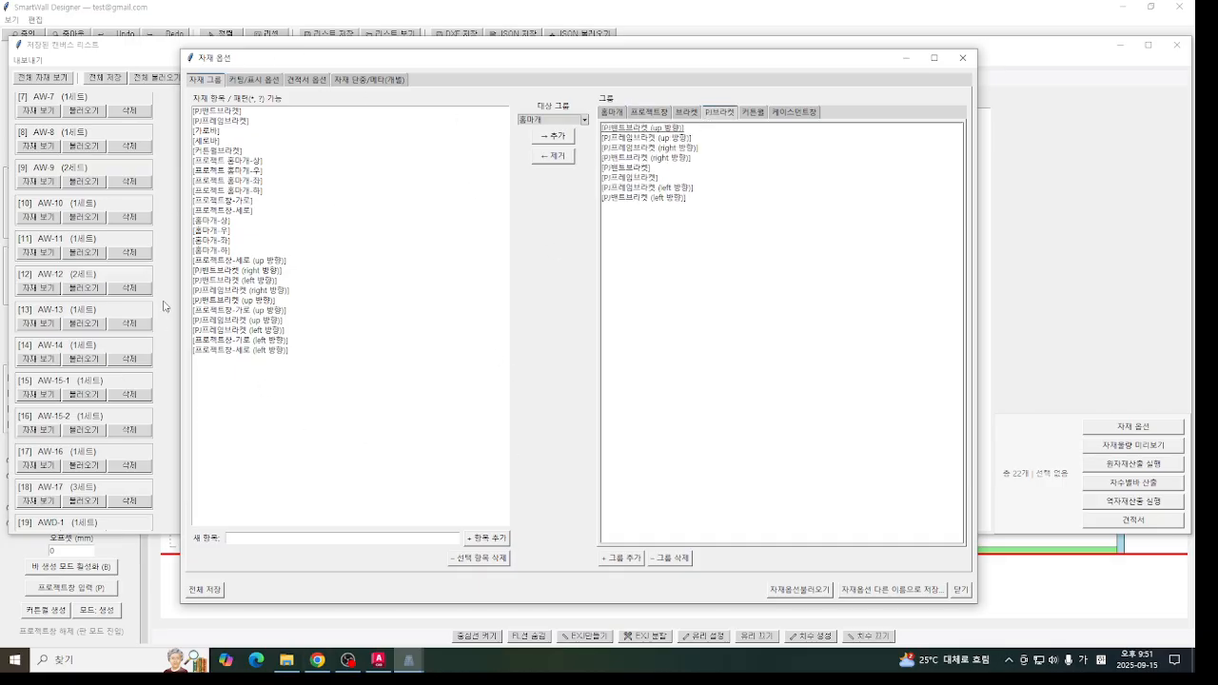
pyautogui.click(752, 112)
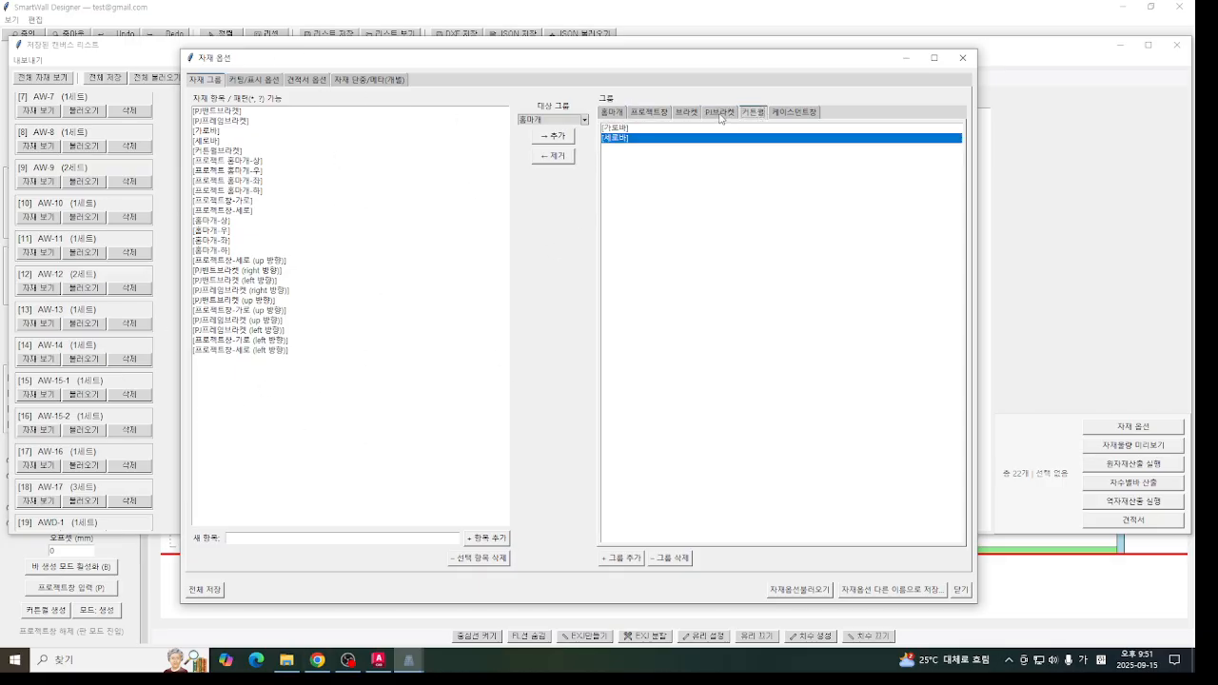
pyautogui.click(650, 112)
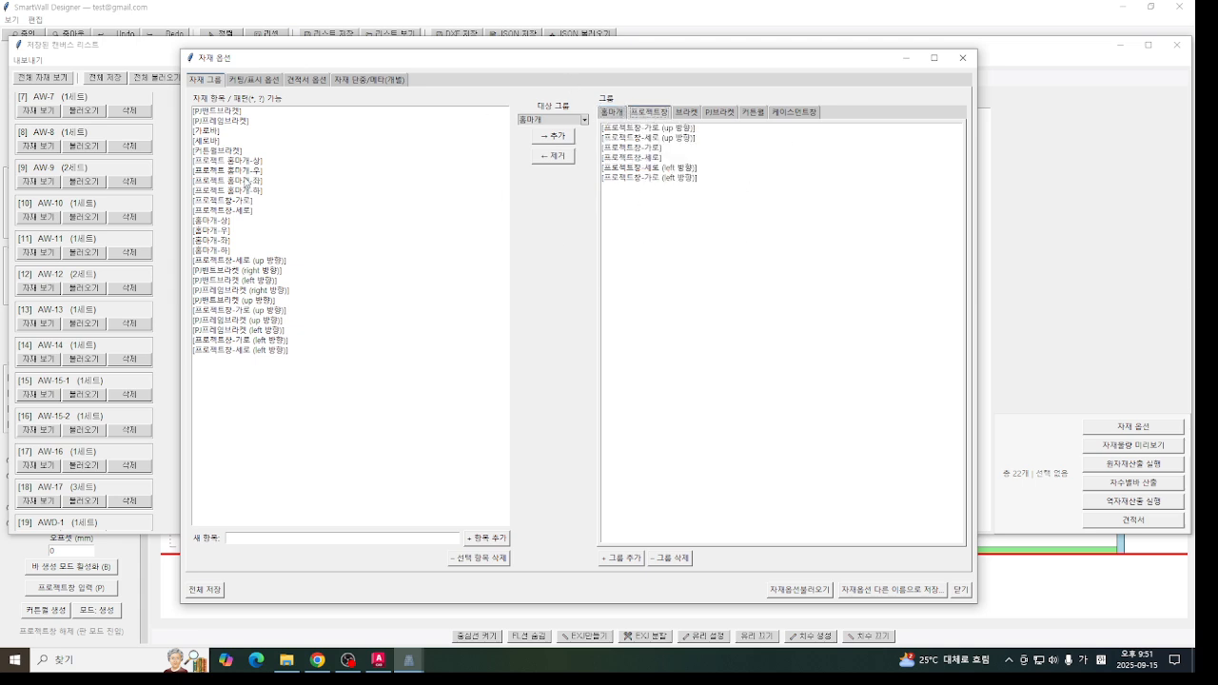
# - Examine the cutting and layout options: minimum and maximum material length, step, saw blade thickness and end margin
pyautogui.click(242, 81)
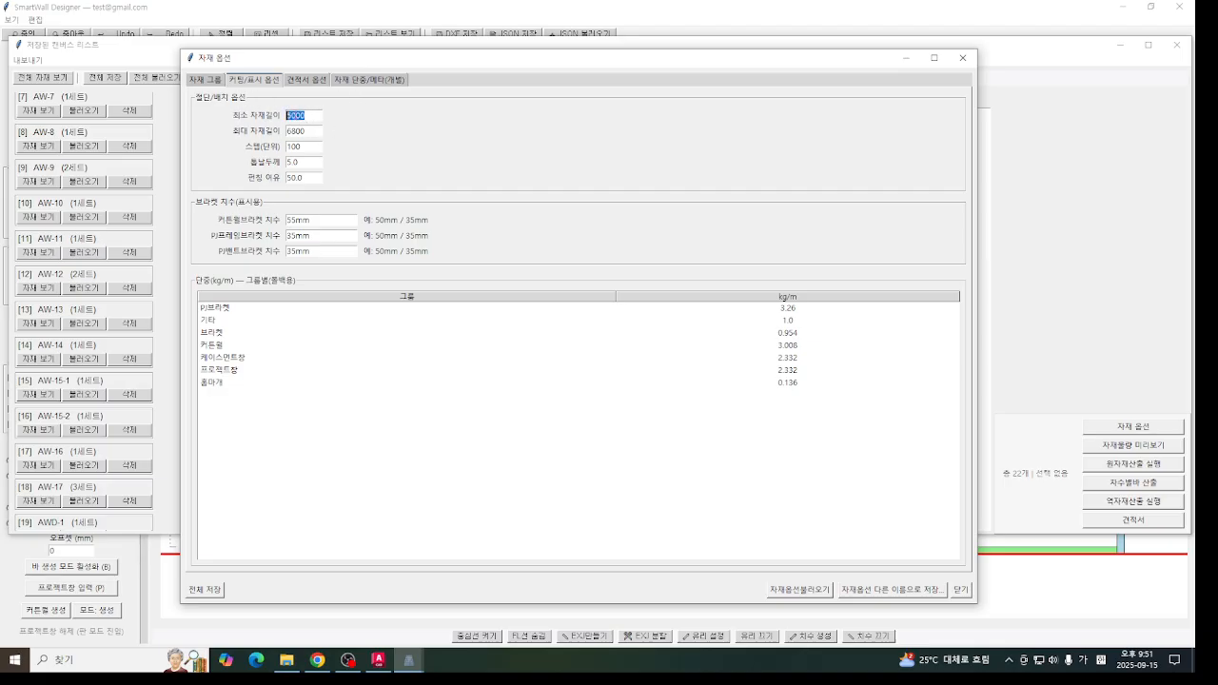
pyautogui.moveTo(305, 132); pyautogui.dragTo(252, 141)
pyautogui.click(308, 117)
pyautogui.click(297, 130)
pyautogui.doubleClick(309, 131)
pyautogui.doubleClick(303, 148)
pyautogui.click(292, 163)
pyautogui.click(307, 116)
pyautogui.moveTo(305, 117); pyautogui.dragTo(280, 116)
pyautogui.click(300, 116)
pyautogui.click(294, 115)
pyautogui.moveTo(310, 119)
pyautogui.mouseDown()
pyautogui.moveTo(263, 124)
pyautogui.moveTo(288, 116)
pyautogui.mouseUp()
pyautogui.moveTo(316, 165); pyautogui.dragTo(228, 169)
pyautogui.moveTo(305, 161); pyautogui.dragTo(251, 159)
# - Compare the 커튼월브라켓 dimension setting with the curtain wall bracket entry in AW-1's bar material list
pyautogui.click(294, 221)
pyautogui.doubleClick(318, 222)
pyautogui.press('Tab')
pyautogui.hotkey('shift', 'Tab')
pyautogui.click(905, 57)
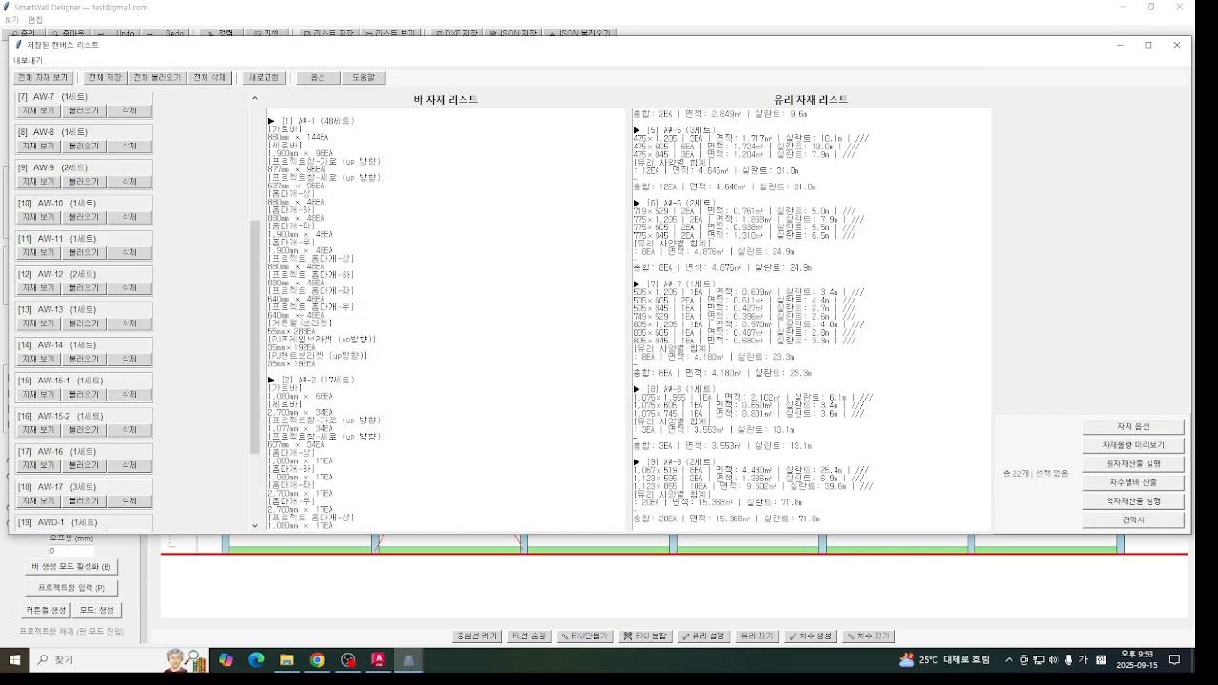
pyautogui.moveTo(334, 323)
pyautogui.mouseDown()
pyautogui.moveTo(267, 324)
pyautogui.moveTo(286, 335)
pyautogui.moveTo(265, 334)
pyautogui.moveTo(317, 333)
pyautogui.mouseUp()
pyautogui.click(276, 332)
pyautogui.tripleClick(286, 333)
pyautogui.click(310, 334)
pyautogui.click(333, 326)
pyautogui.click(269, 333)
# - Bring the material options back and check the dimension settings of PJ프레임브라켓, PJ벤트브라켓 and 커튼월브라켓
pyautogui.click(409, 660)
pyautogui.click(543, 600)
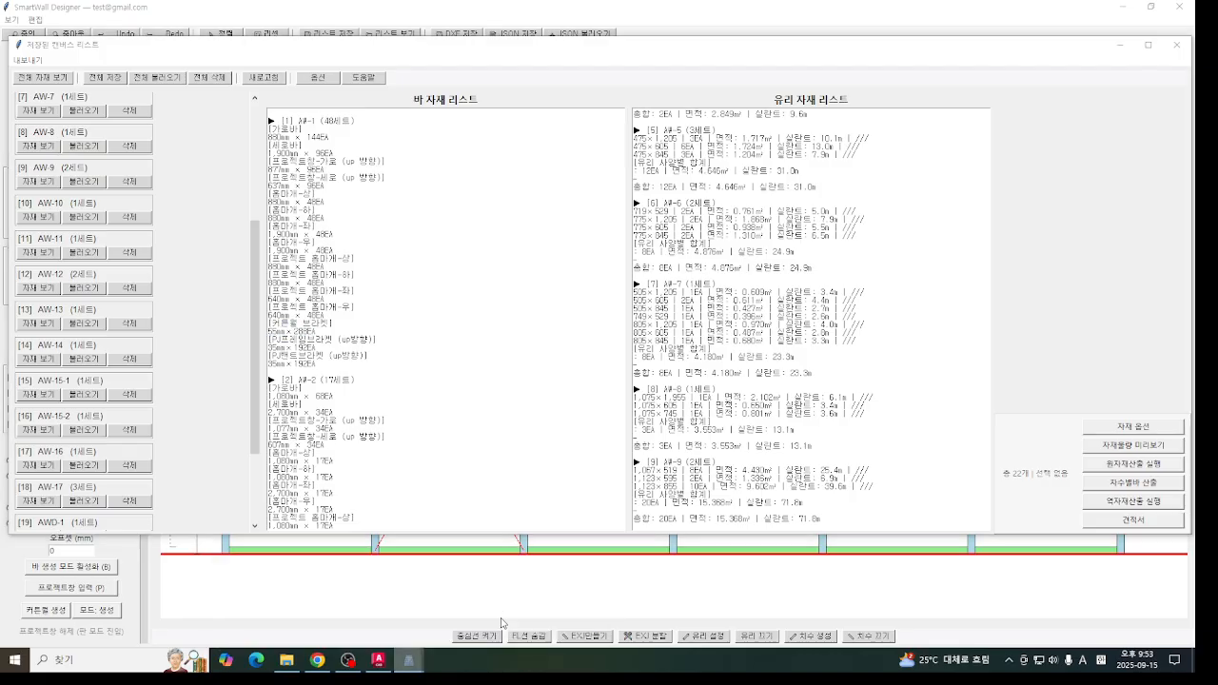
pyautogui.click(322, 235)
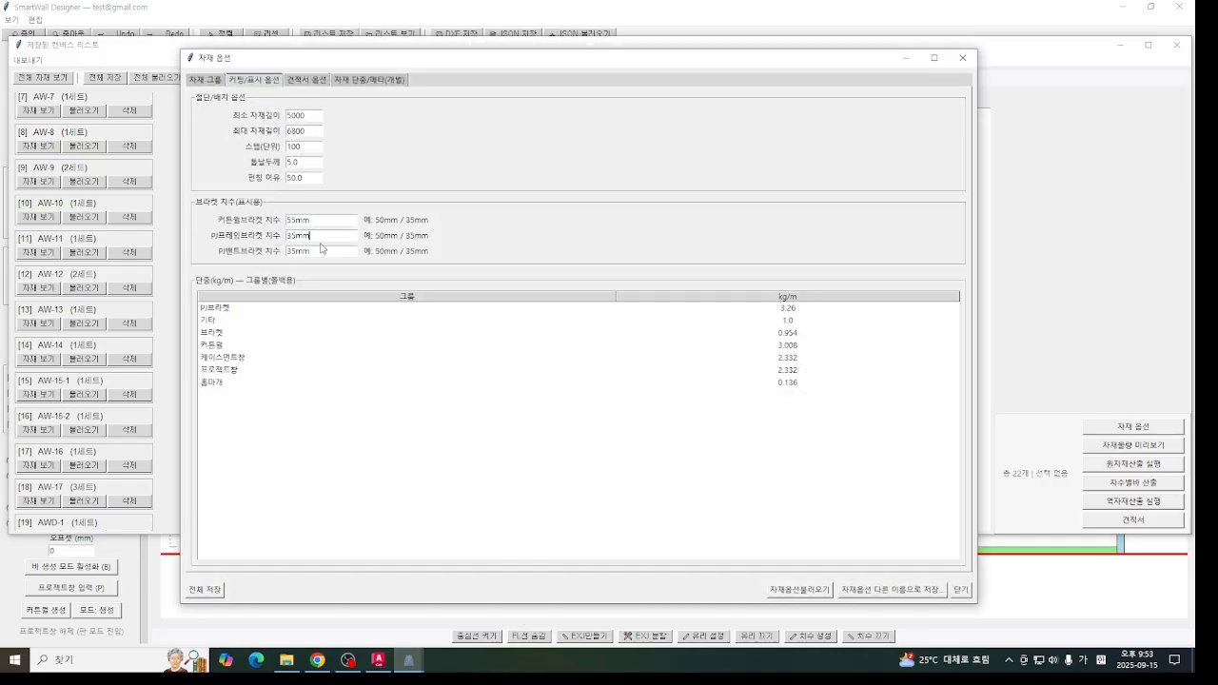
pyautogui.click(325, 248)
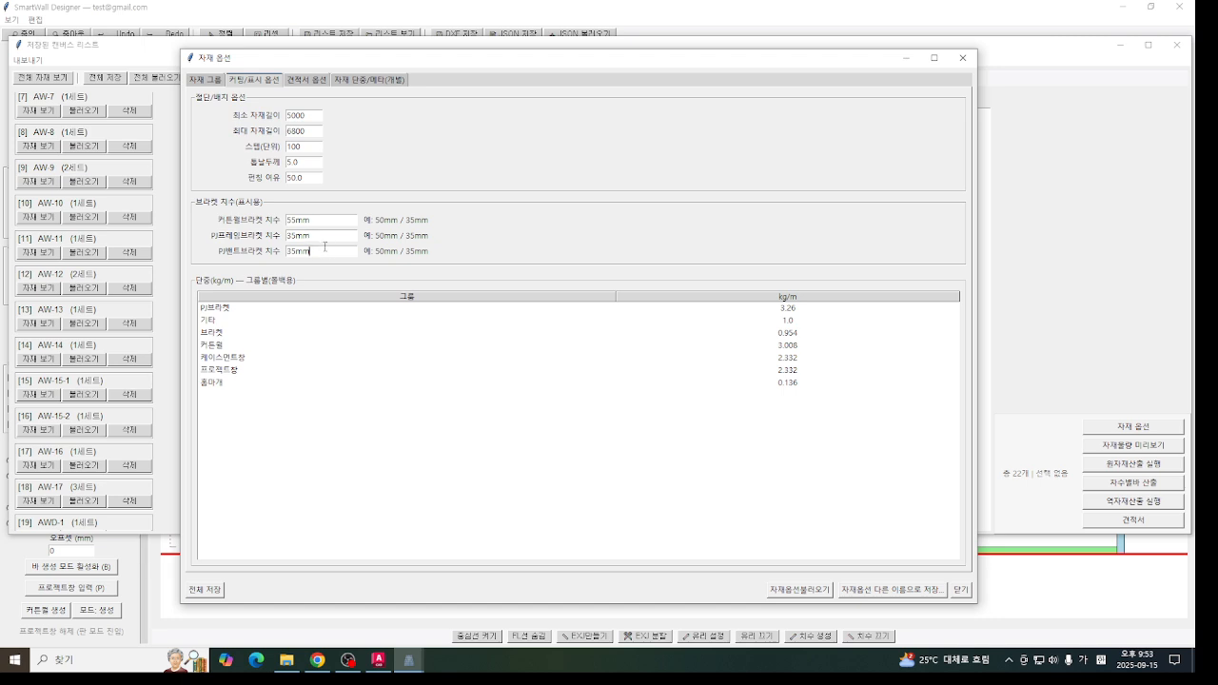
pyautogui.click(330, 249)
pyautogui.click(330, 220)
# - Compare the material groups with the group unit weights in the cutting and display options
pyautogui.click(211, 80)
pyautogui.click(237, 81)
pyautogui.click(200, 85)
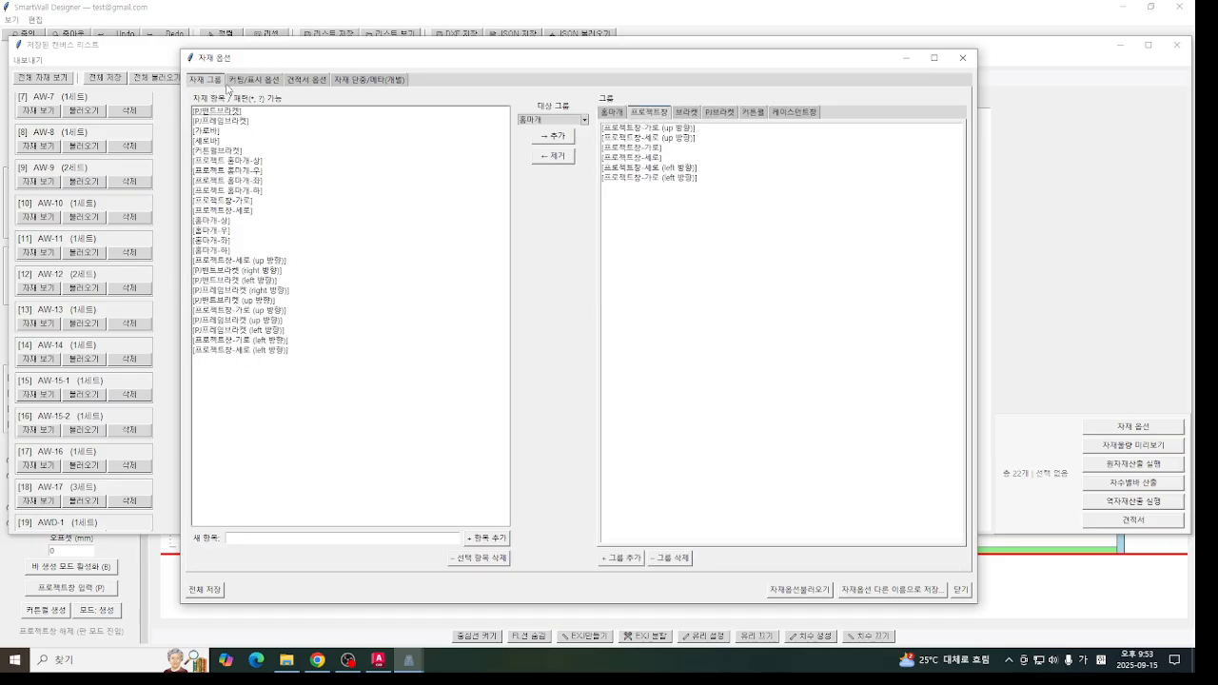
pyautogui.click(253, 85)
pyautogui.click(218, 85)
pyautogui.click(234, 85)
pyautogui.click(225, 85)
pyautogui.click(255, 81)
pyautogui.click(203, 82)
pyautogui.click(241, 83)
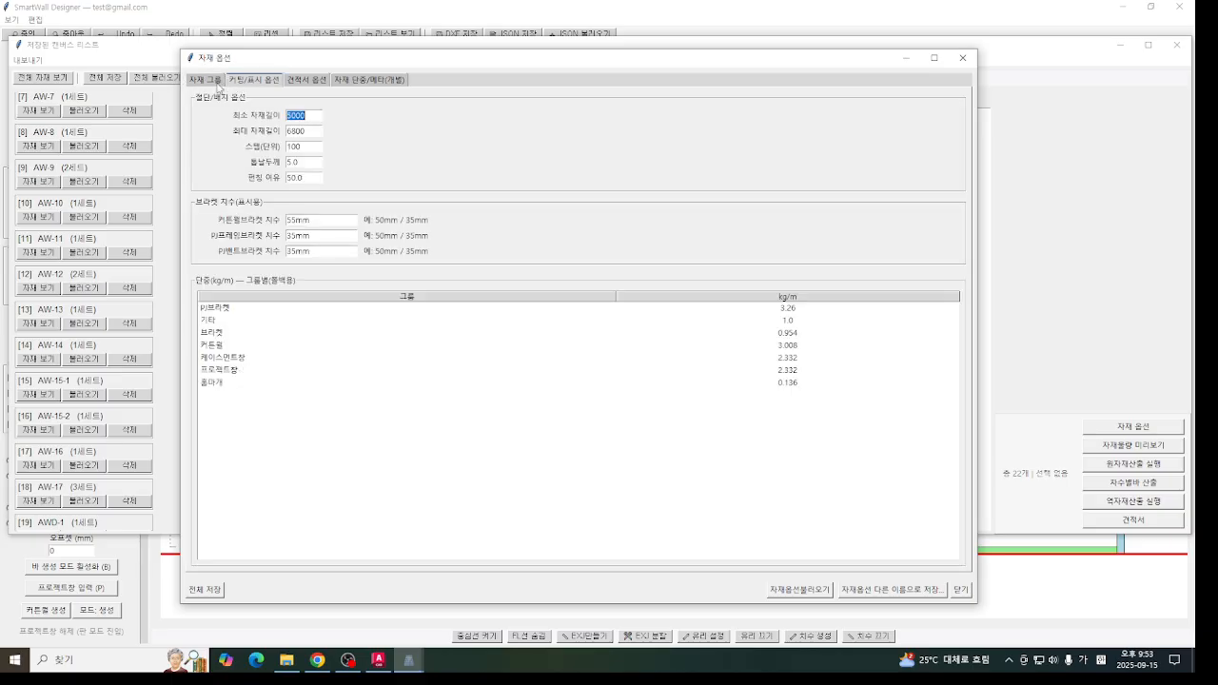
# - Review the material group, cutting/display, estimate and individual unit-weight settings in the material options, and close them
pyautogui.click(218, 83)
pyautogui.click(235, 85)
pyautogui.click(210, 85)
pyautogui.click(238, 84)
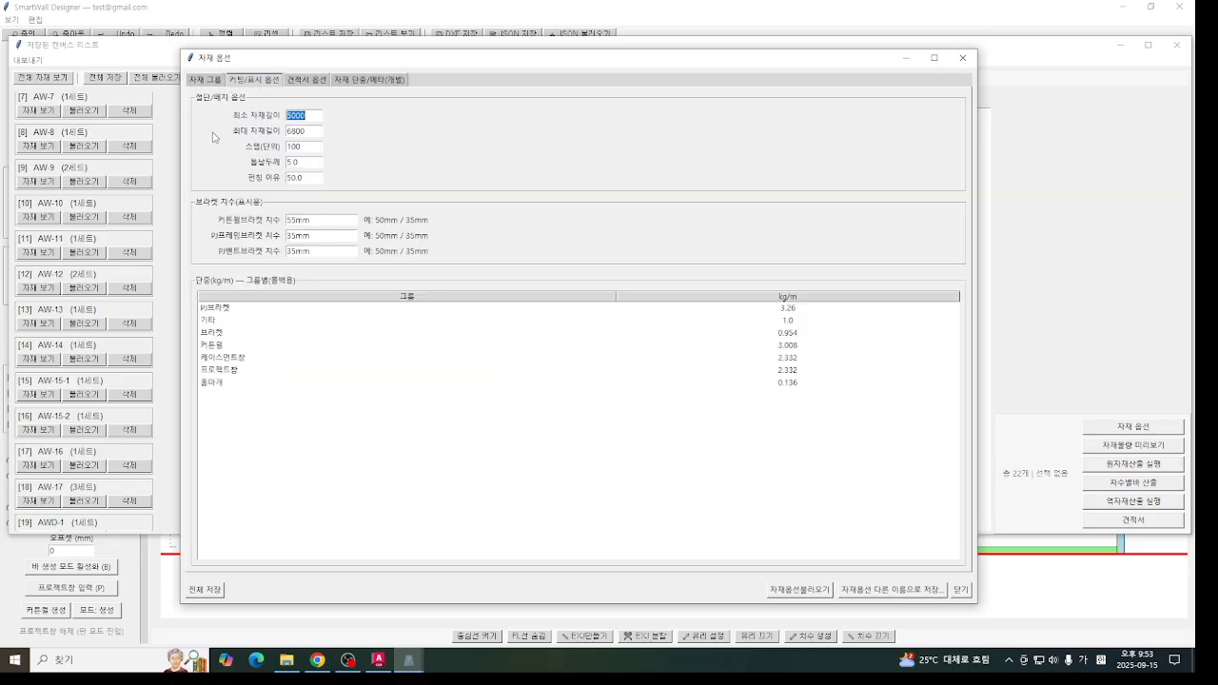
pyautogui.click(302, 80)
pyautogui.click(369, 80)
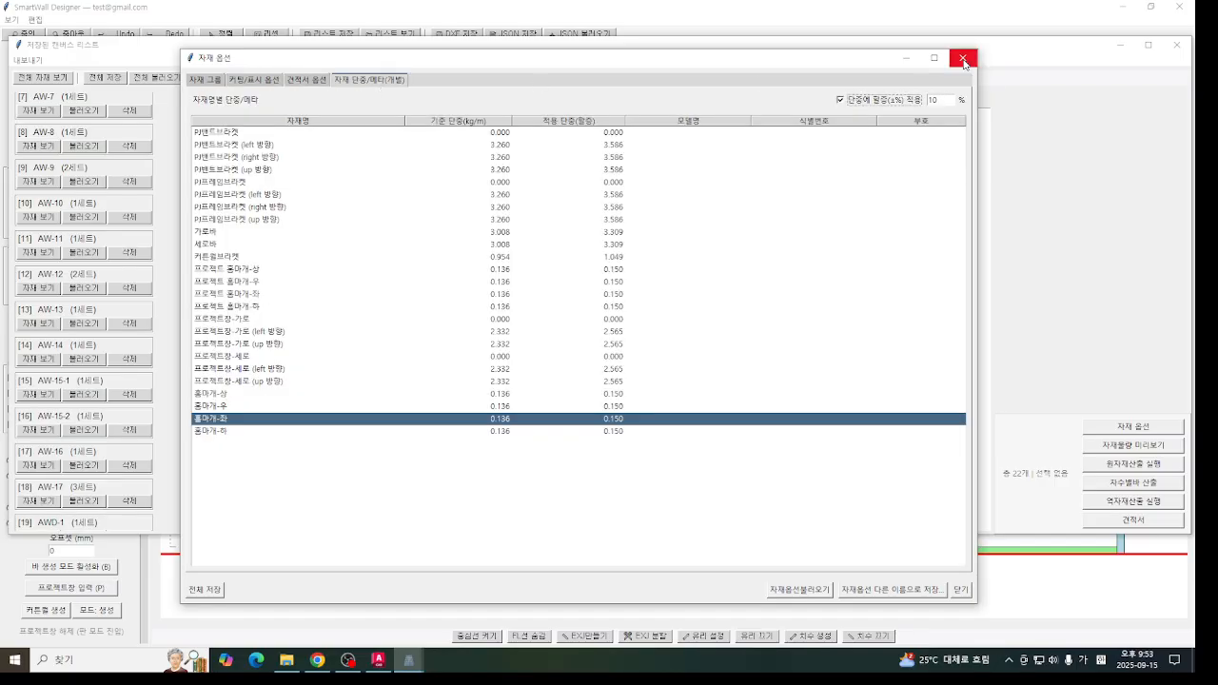
pyautogui.click(962, 60)
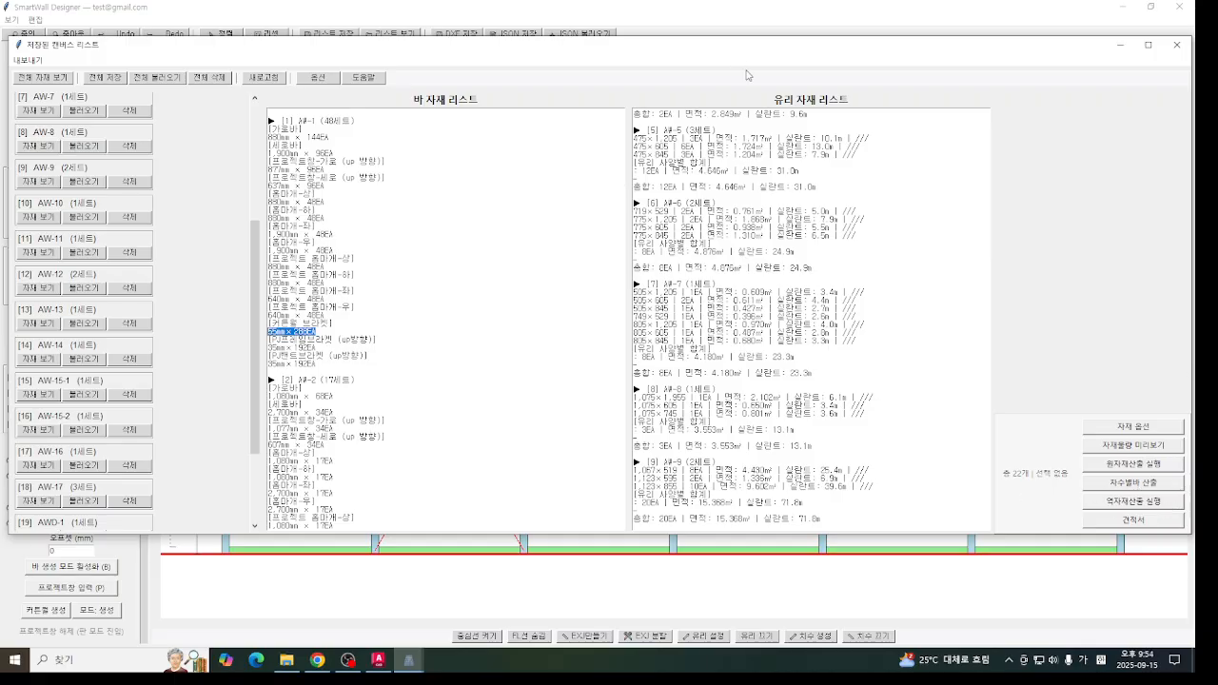
# - Look through the glass material list for areas and sealant lengths, and check the last entries among the saved canvases
pyautogui.scroll(6, 720, 176)
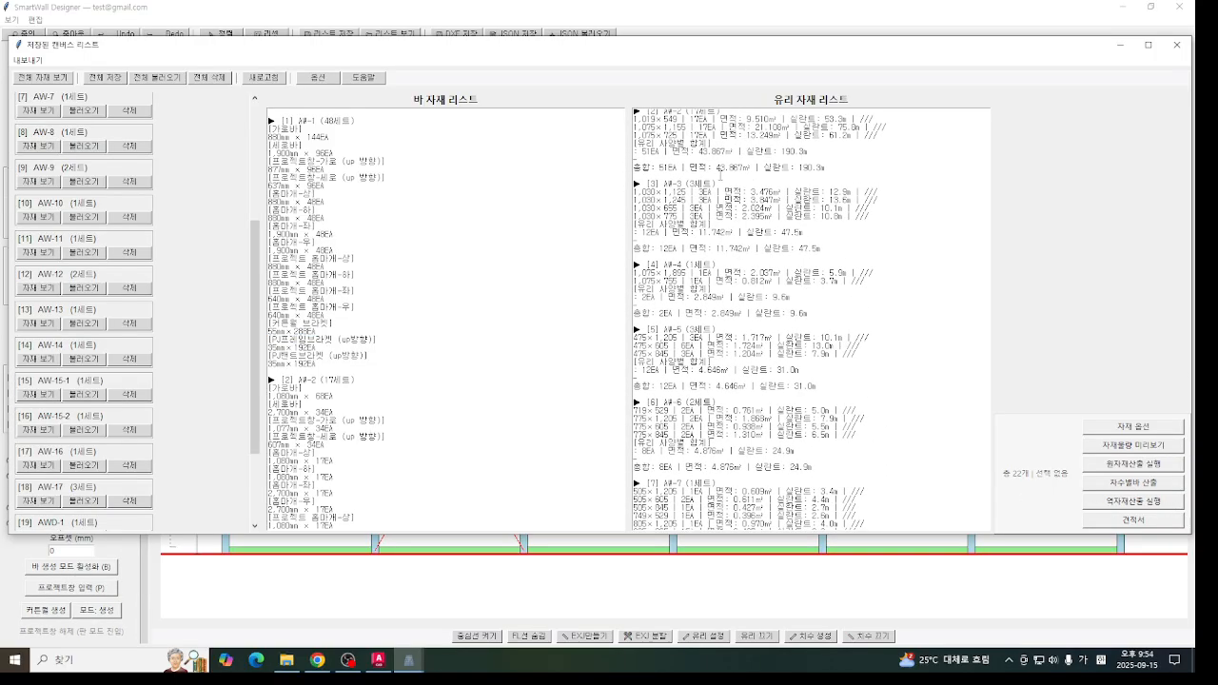
pyautogui.scroll(3, 721, 176)
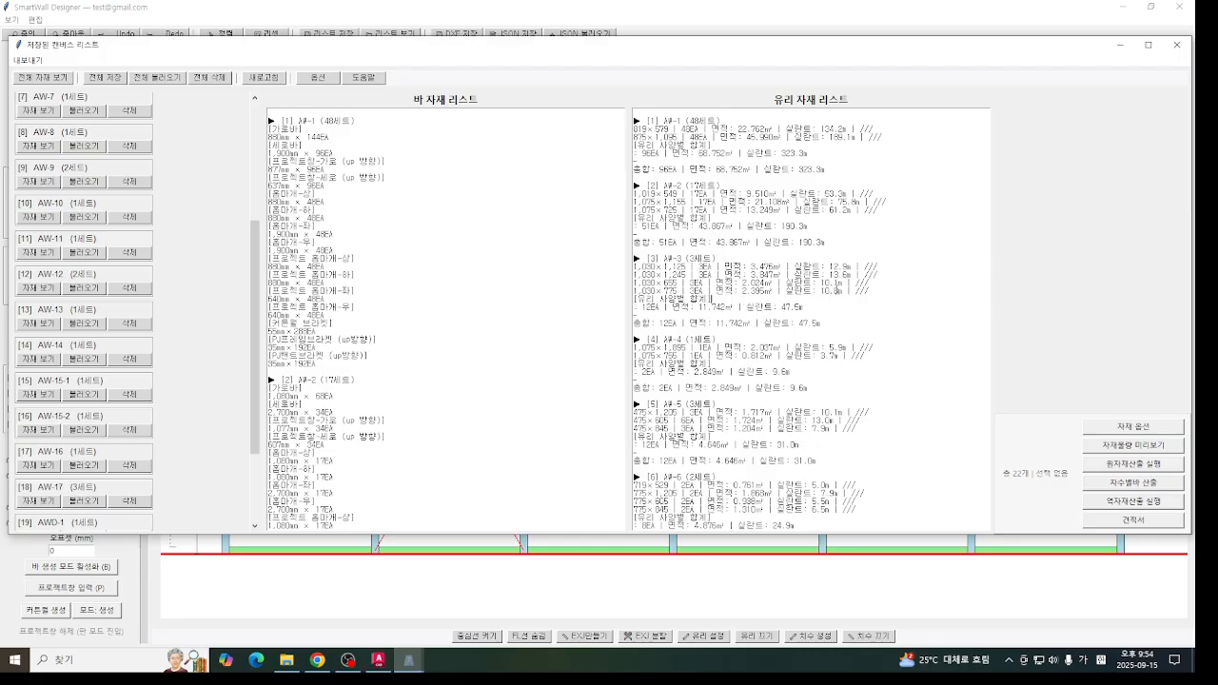
pyautogui.scroll(-20, 956, 291)
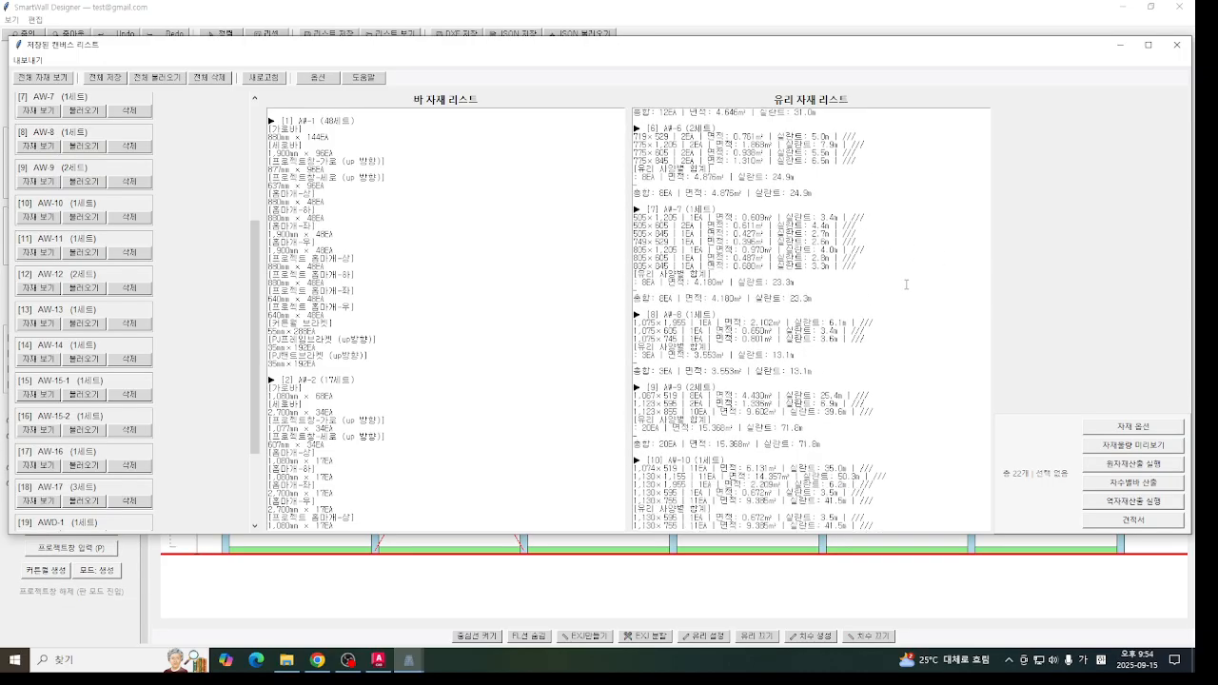
pyautogui.scroll(-15, 906, 280)
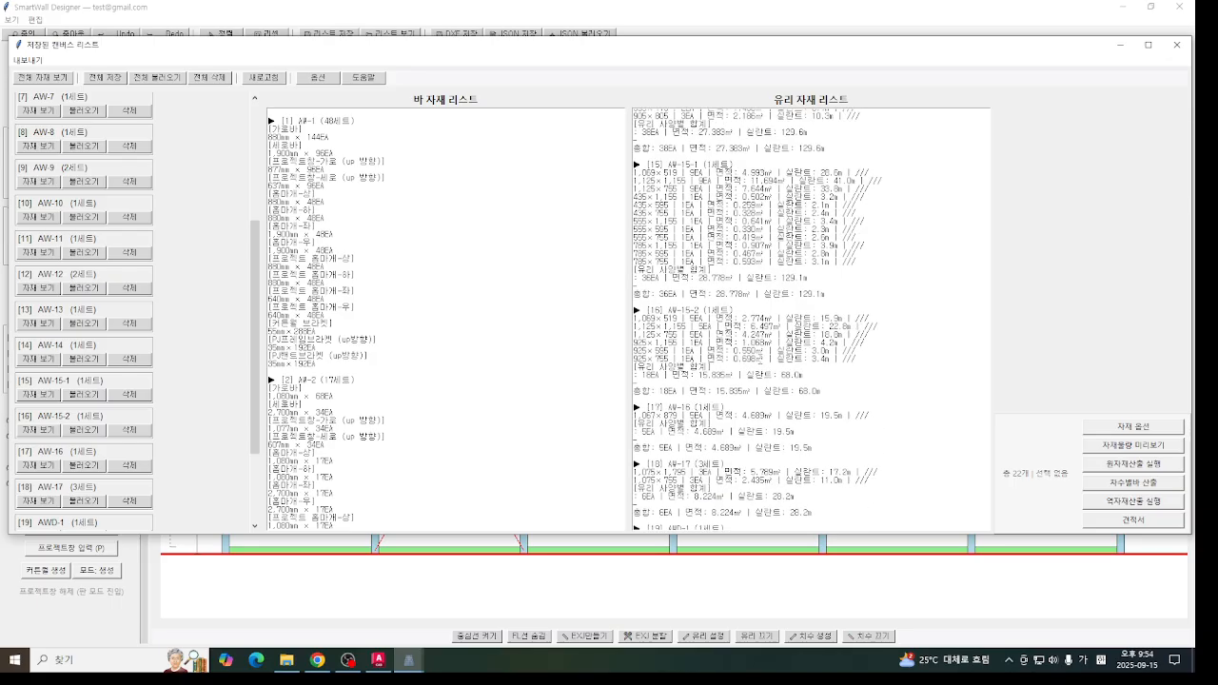
pyautogui.scroll(15, 812, 365)
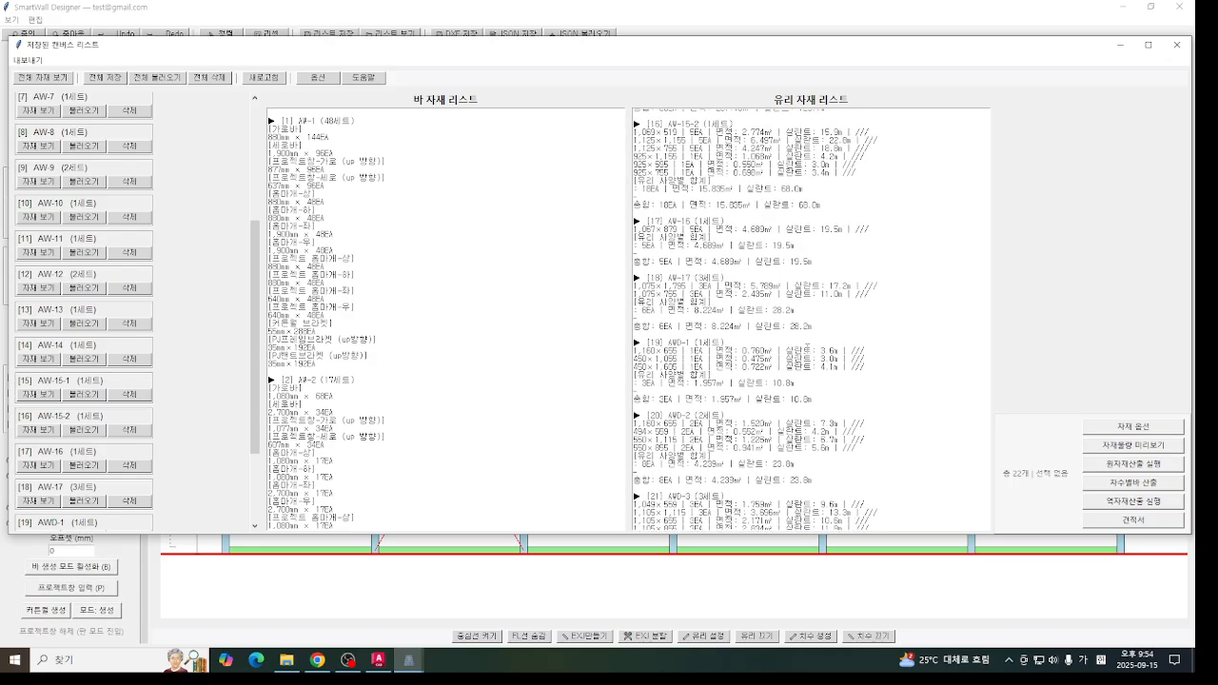
pyautogui.scroll(15, 797, 400)
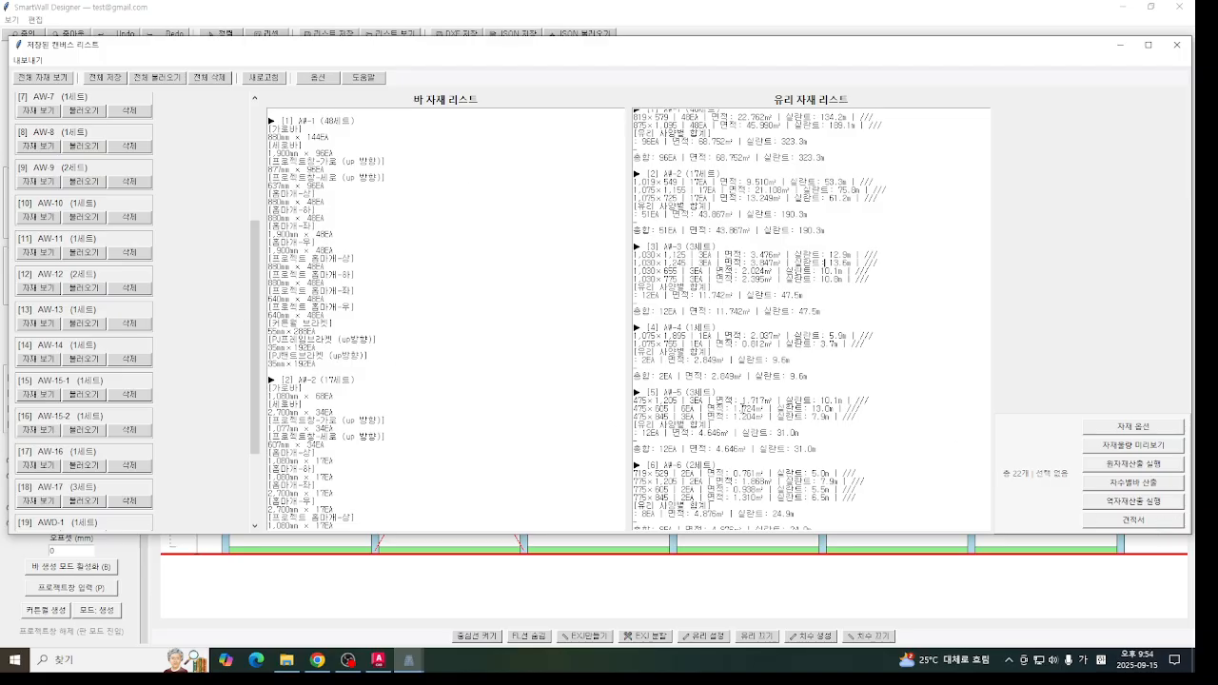
pyautogui.moveTo(260, 329); pyautogui.dragTo(245, 455)
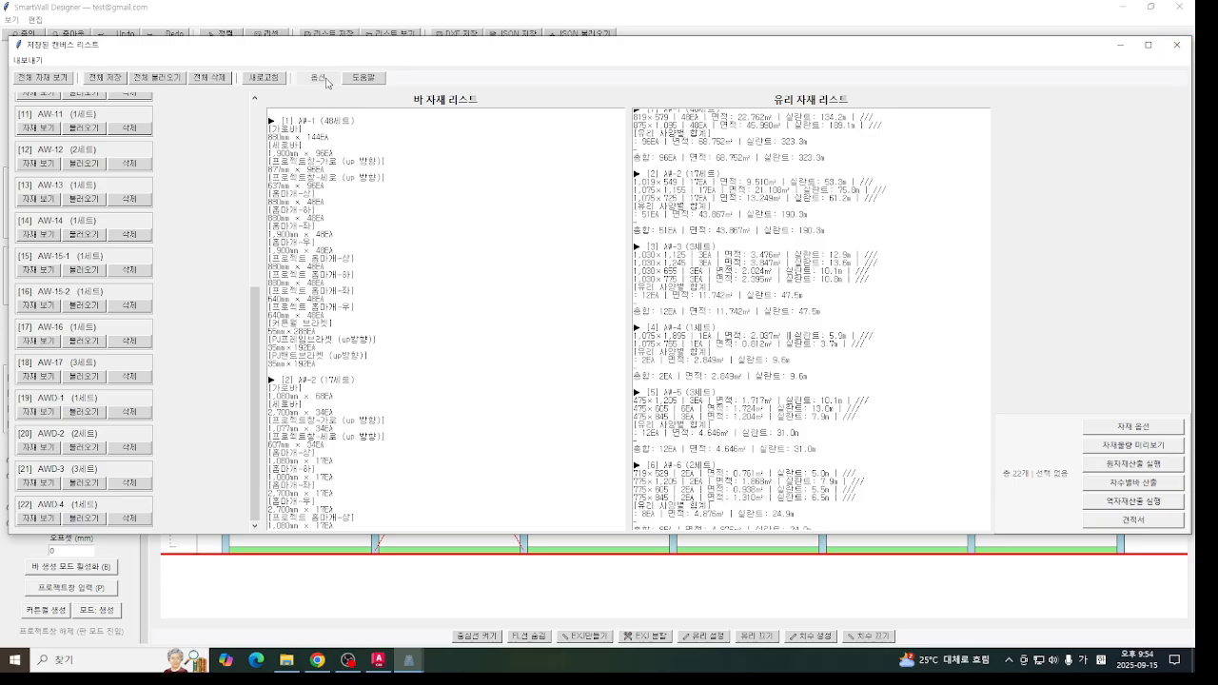
# - Read the canvas manager's user manual and program information in the help, and close it
pyautogui.click(376, 79)
pyautogui.click(106, 81)
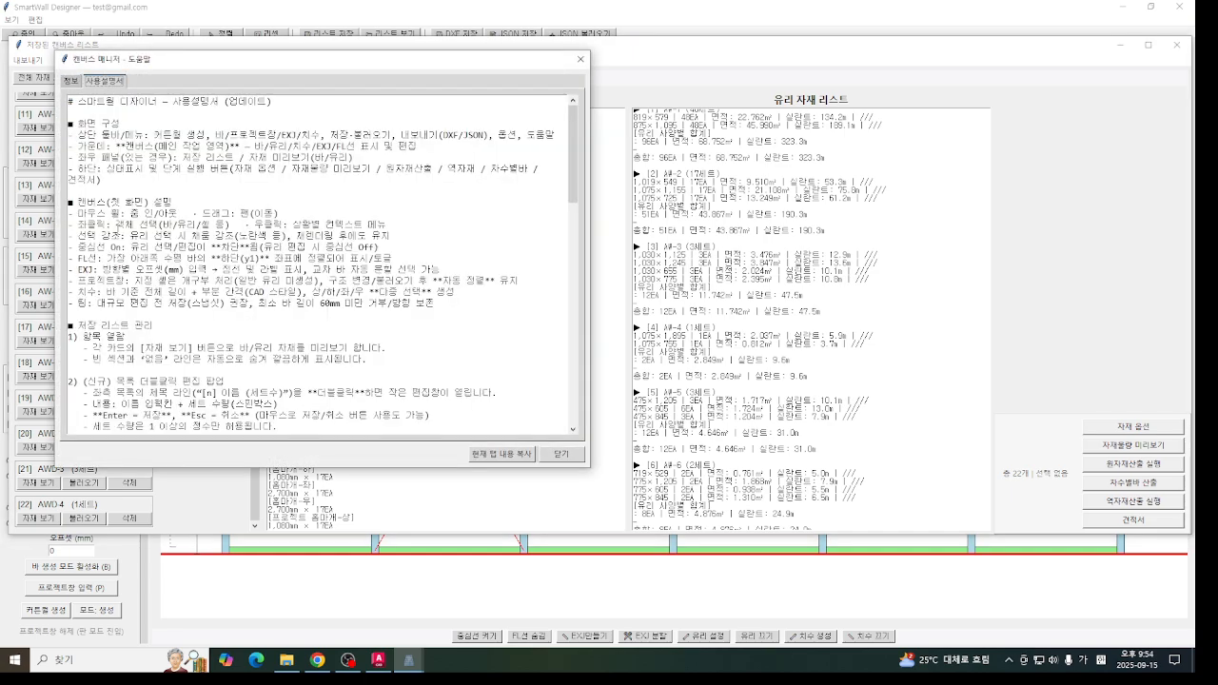
pyautogui.moveTo(574, 126); pyautogui.dragTo(514, 51)
pyautogui.click(71, 80)
pyautogui.click(581, 59)
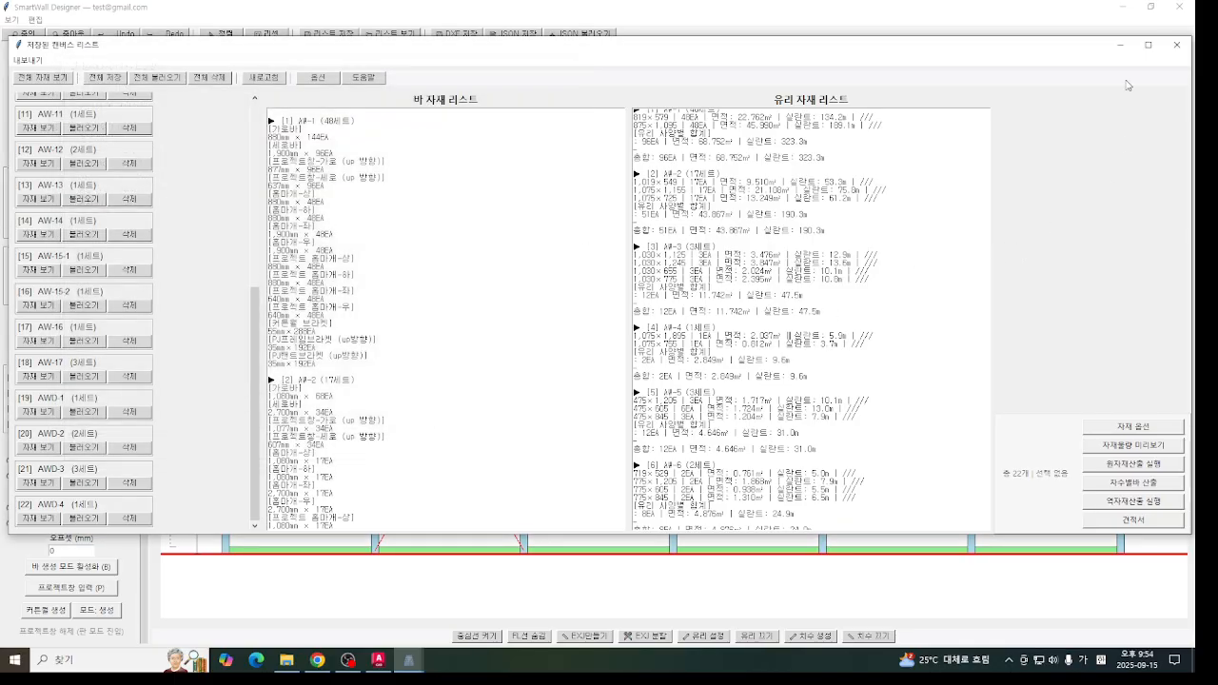
# - Close the saved canvas list and reset the drawing canvas
pyautogui.click(1176, 44)
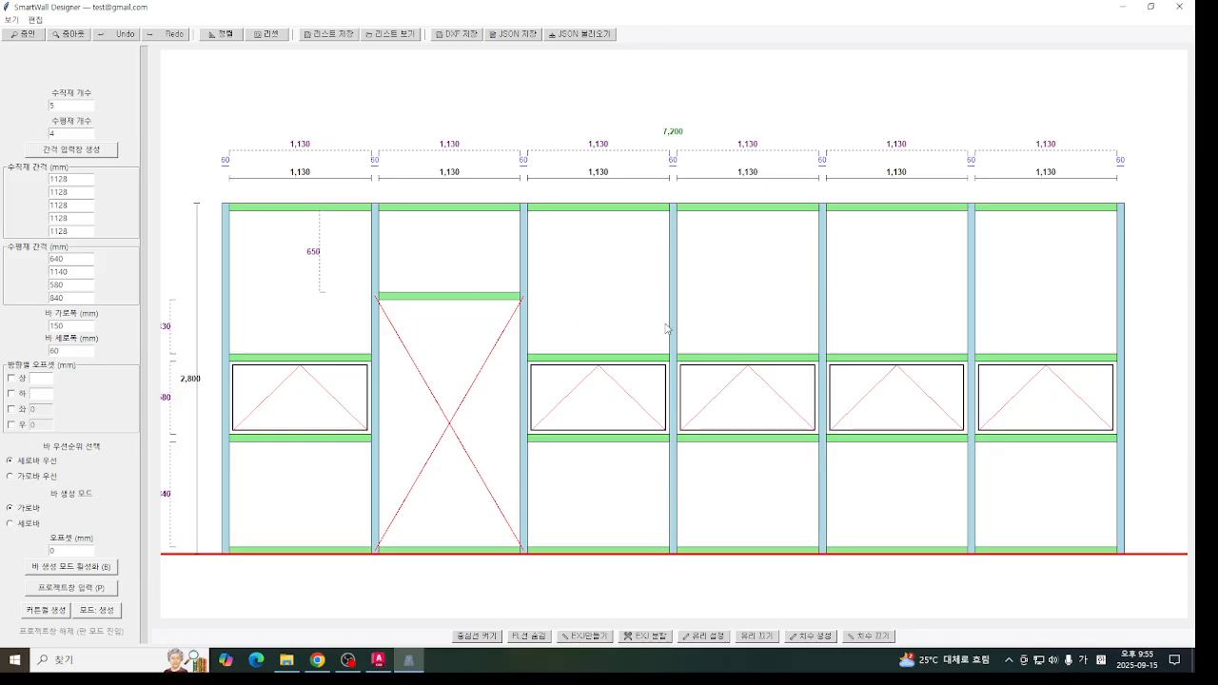
pyautogui.moveTo(665, 324); pyautogui.dragTo(663, 312, button='middle')
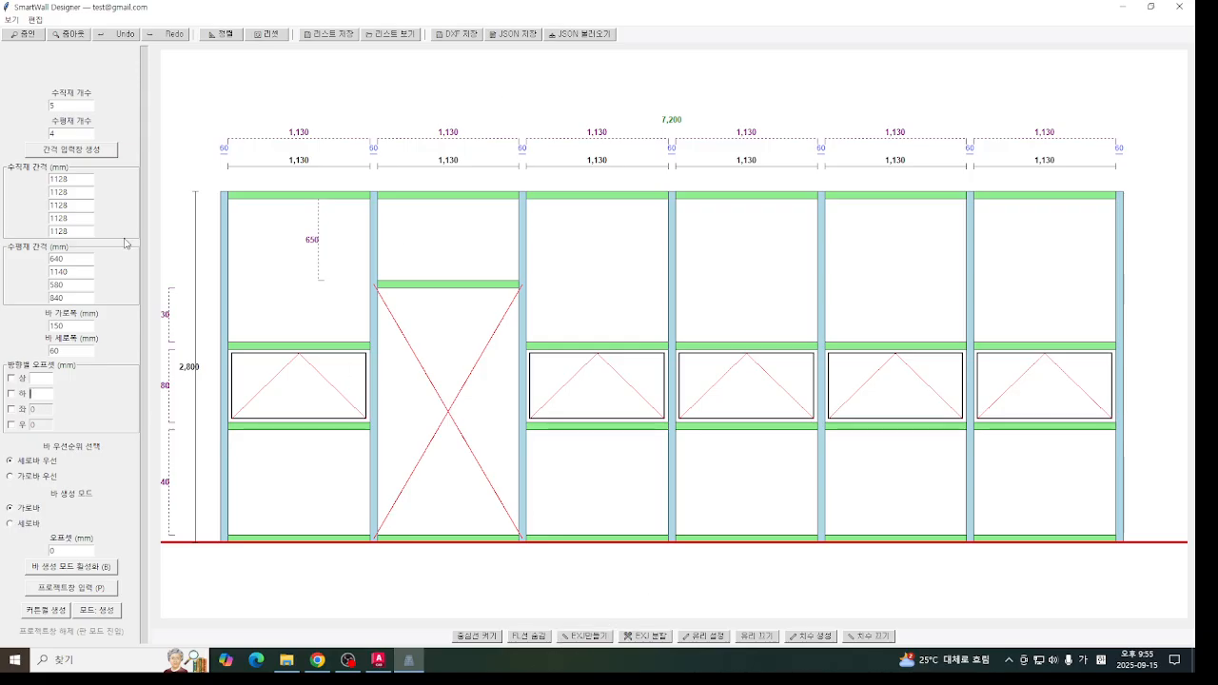
pyautogui.click(267, 34)
pyautogui.click(602, 374)
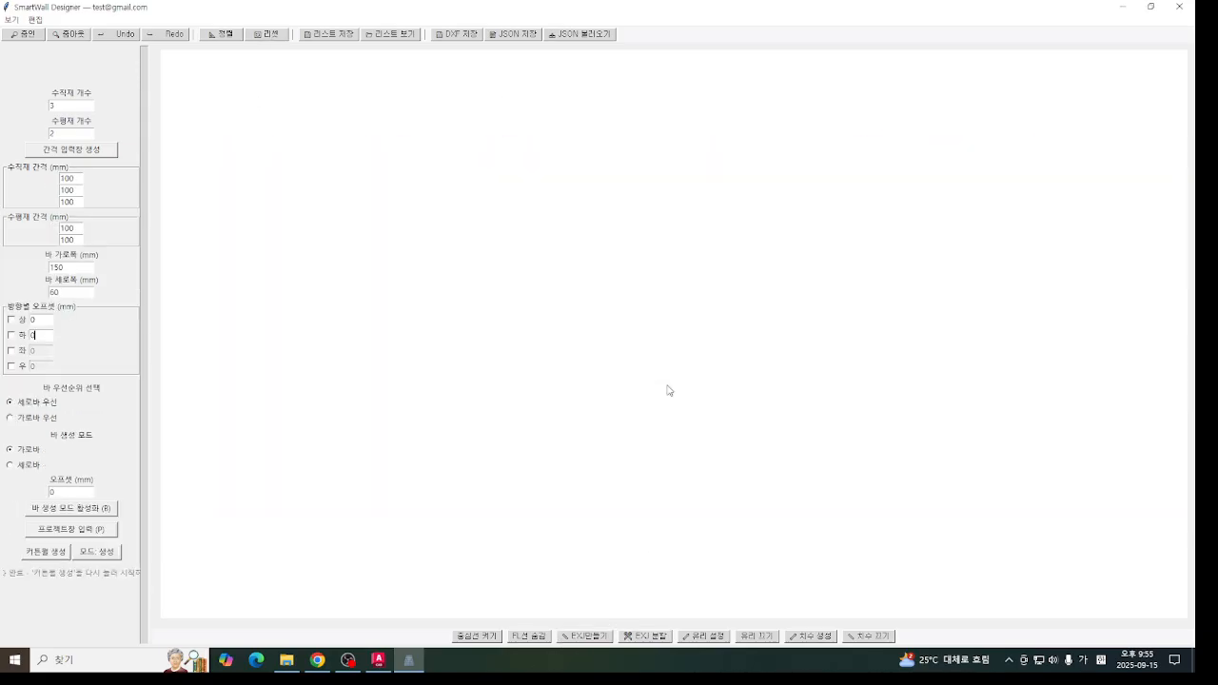
# - Switch to AutoCAD and examine the tall stairwell window elevations in the window schedule drawing
pyautogui.click(377, 660)
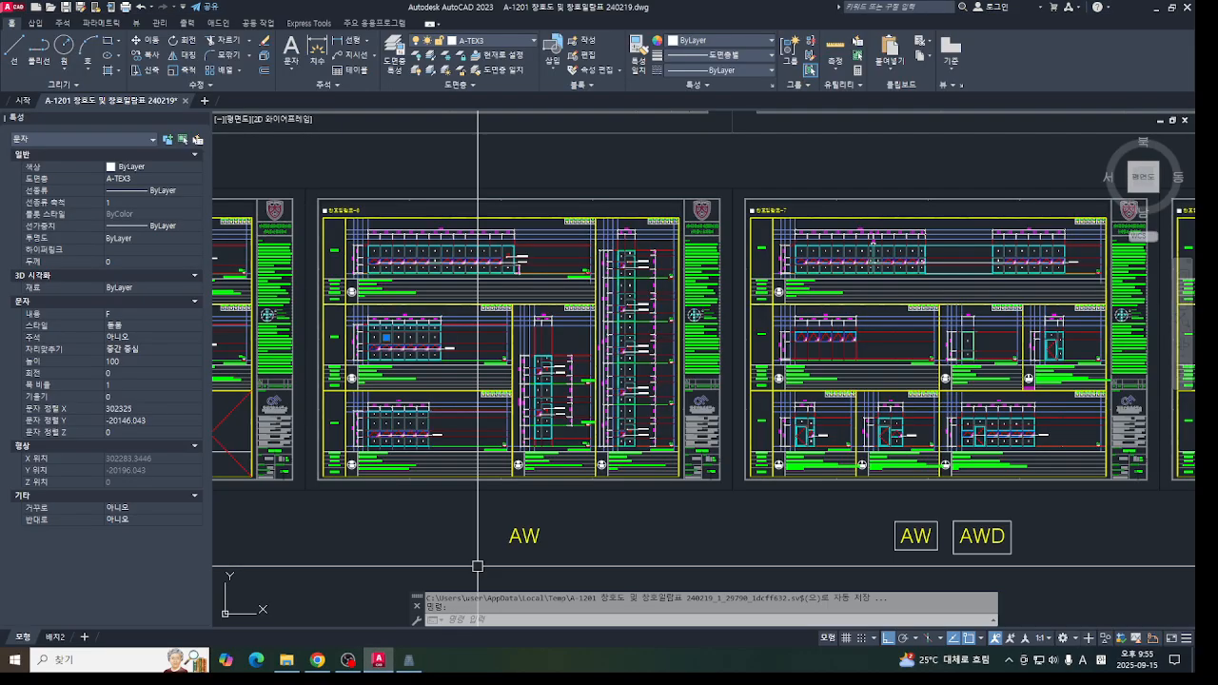
pyautogui.scroll(5, 476, 562)
pyautogui.scroll(4, 514, 347)
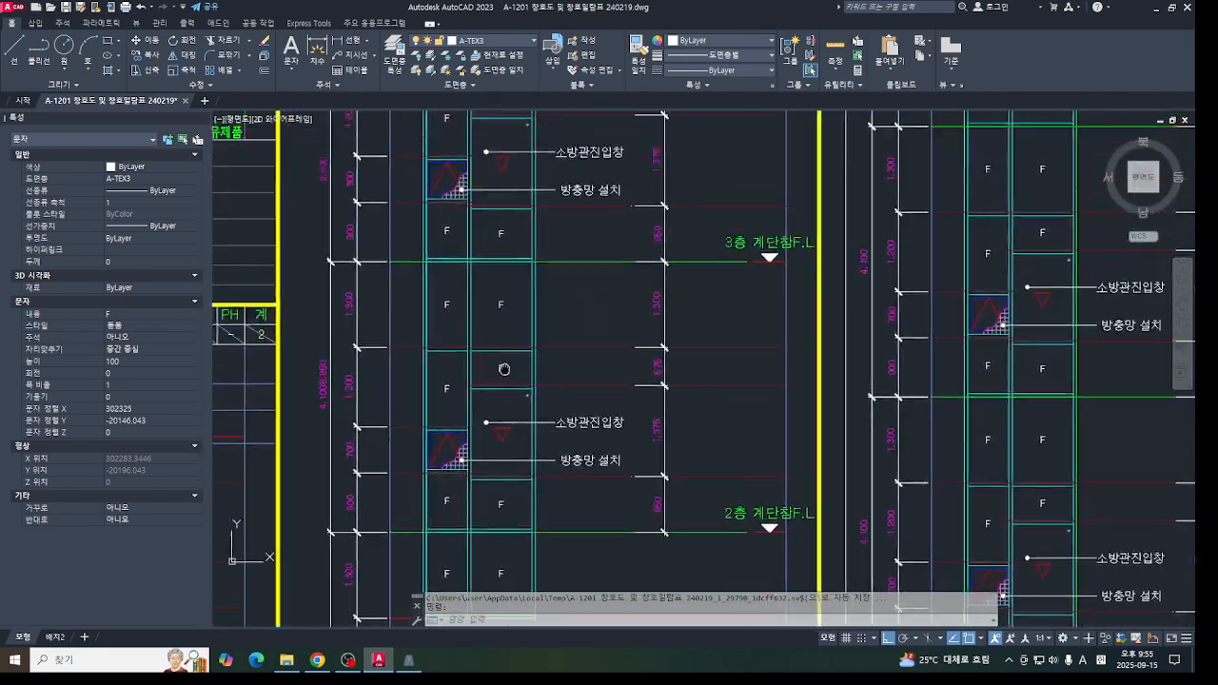
pyautogui.scroll(-3, 506, 361)
pyautogui.scroll(2, 478, 354)
pyautogui.moveTo(478, 354); pyautogui.dragTo(480, 300, button='middle')
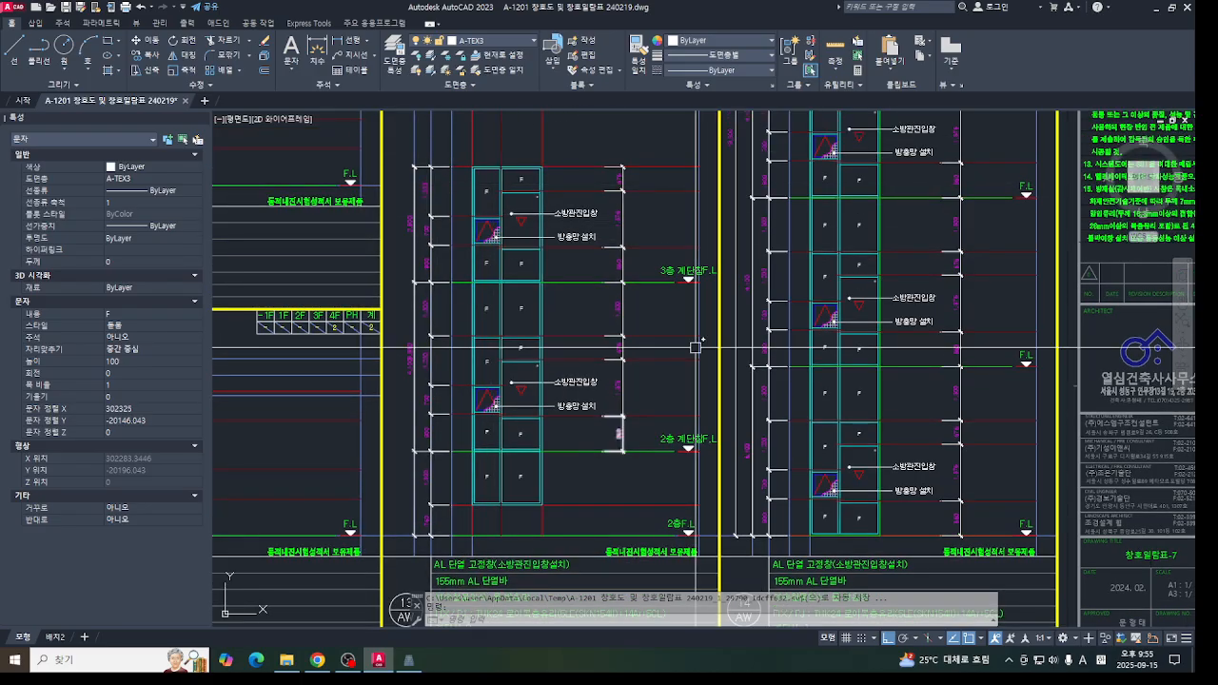
# - Return to SmartWall Designer and generate a curtain wall with 2 vertical and 12 horizontal members at the default spacings
pyautogui.click(405, 663)
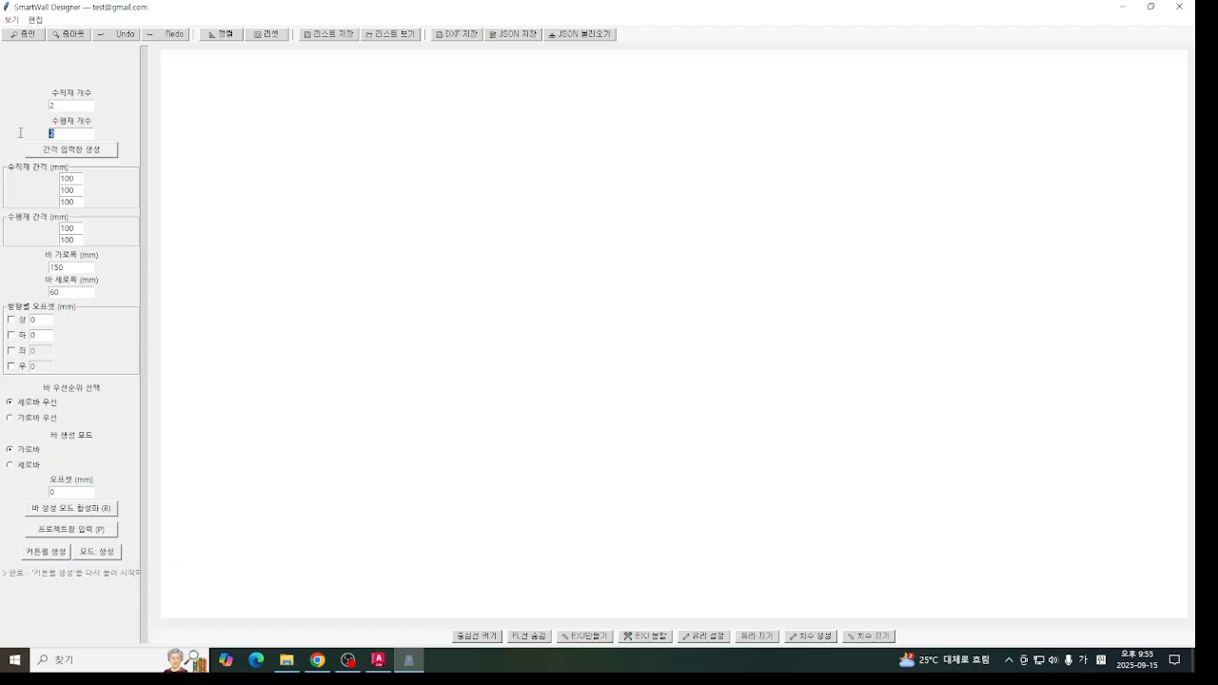
pyautogui.write('12')
pyautogui.click(71, 149)
pyautogui.click(46, 636)
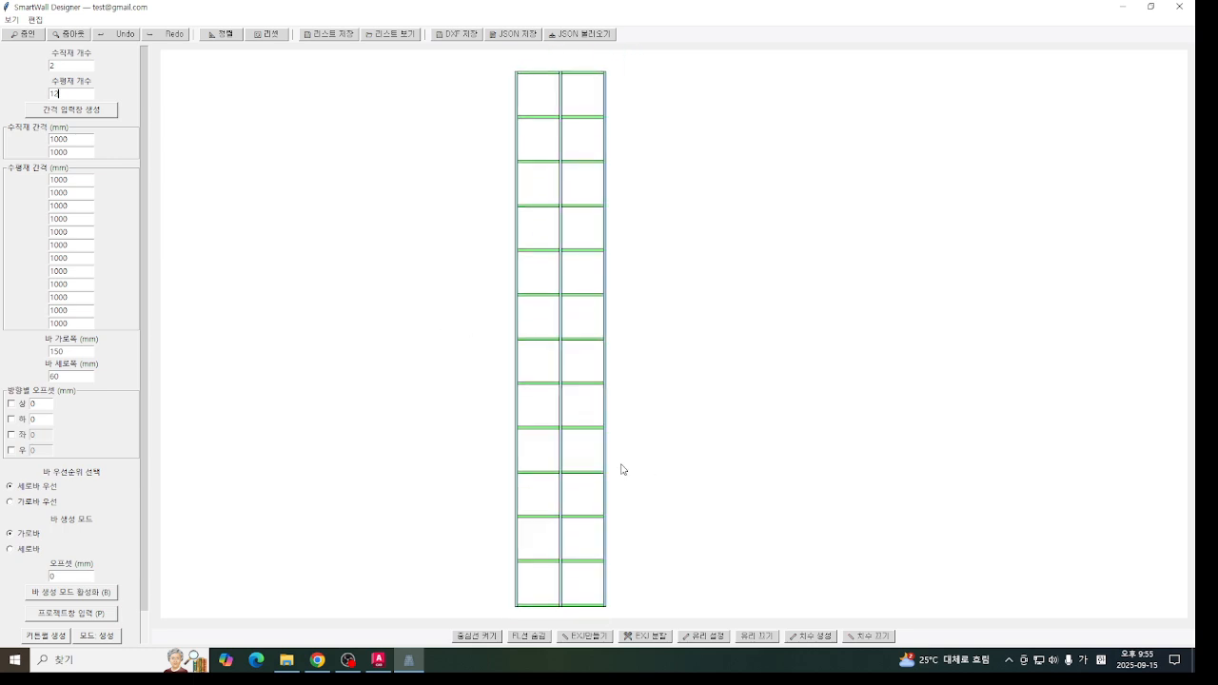
pyautogui.moveTo(621, 464); pyautogui.dragTo(638, 464, button='middle')
# - Save the curtain wall to the list as aw-55 with a quantity of 10 sets
pyautogui.click(349, 33)
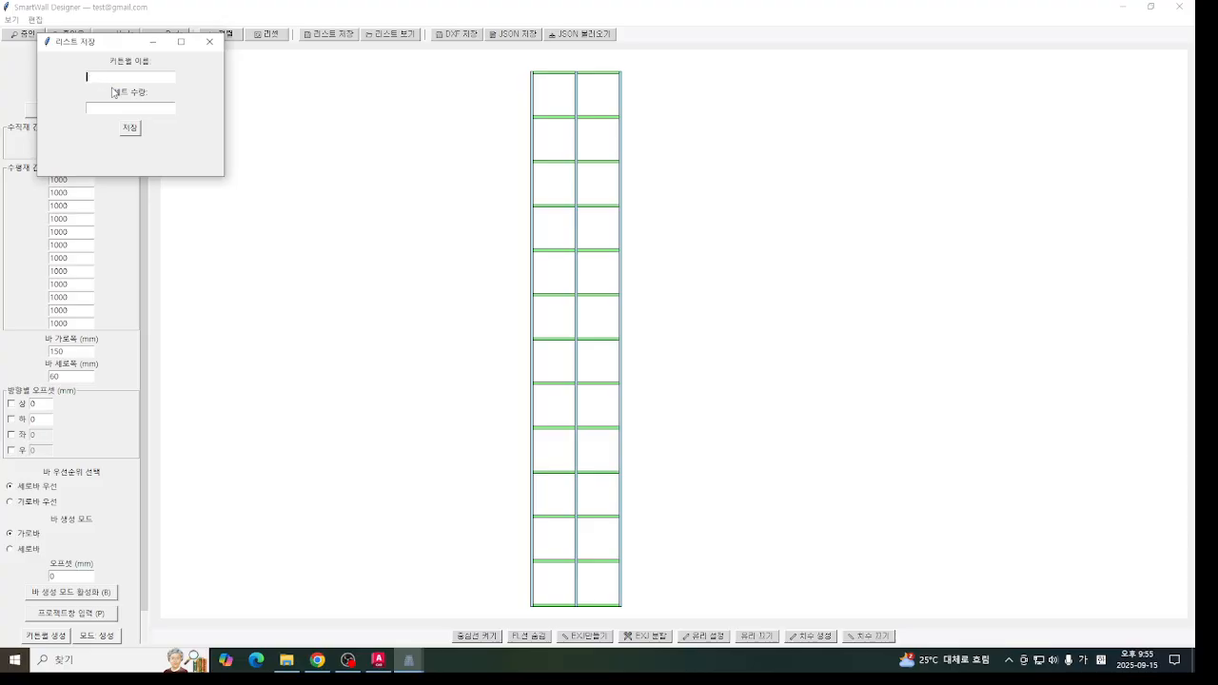
pyautogui.press('Hangul')
pyautogui.write('aw-55')
pyautogui.click(122, 123)
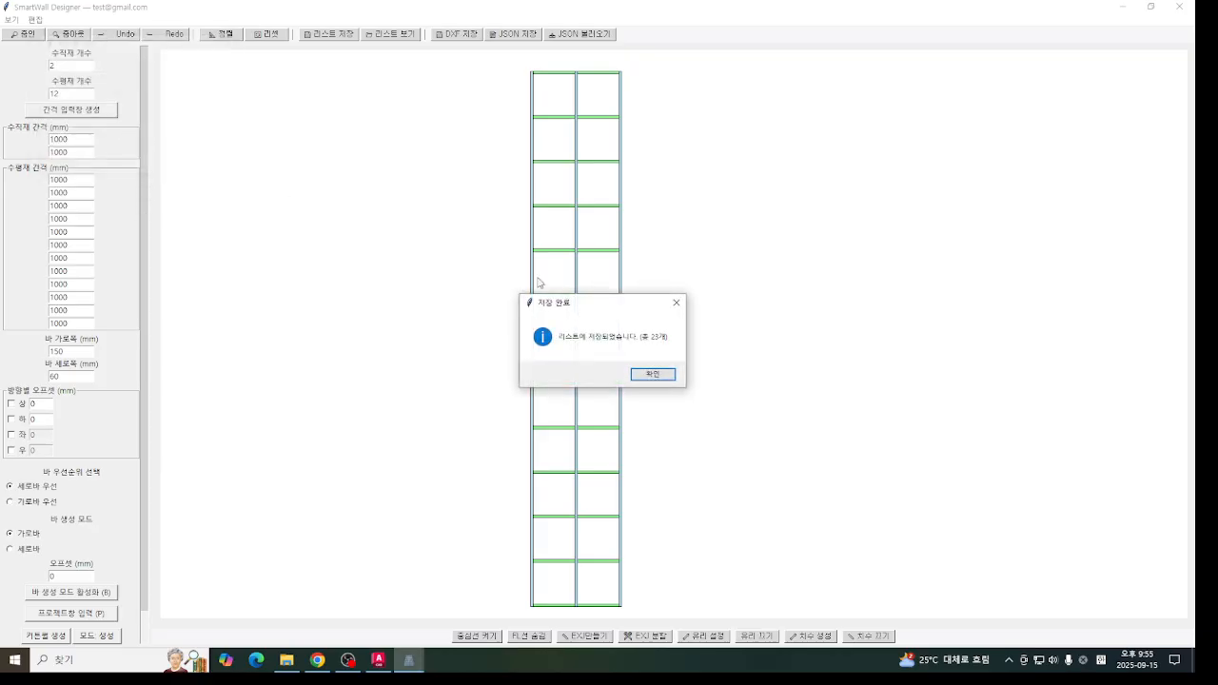
pyautogui.click(669, 381)
# - Run the raw material calculation from the saved list, check the curtain wall length candidates, and put the windows away
pyautogui.click(390, 33)
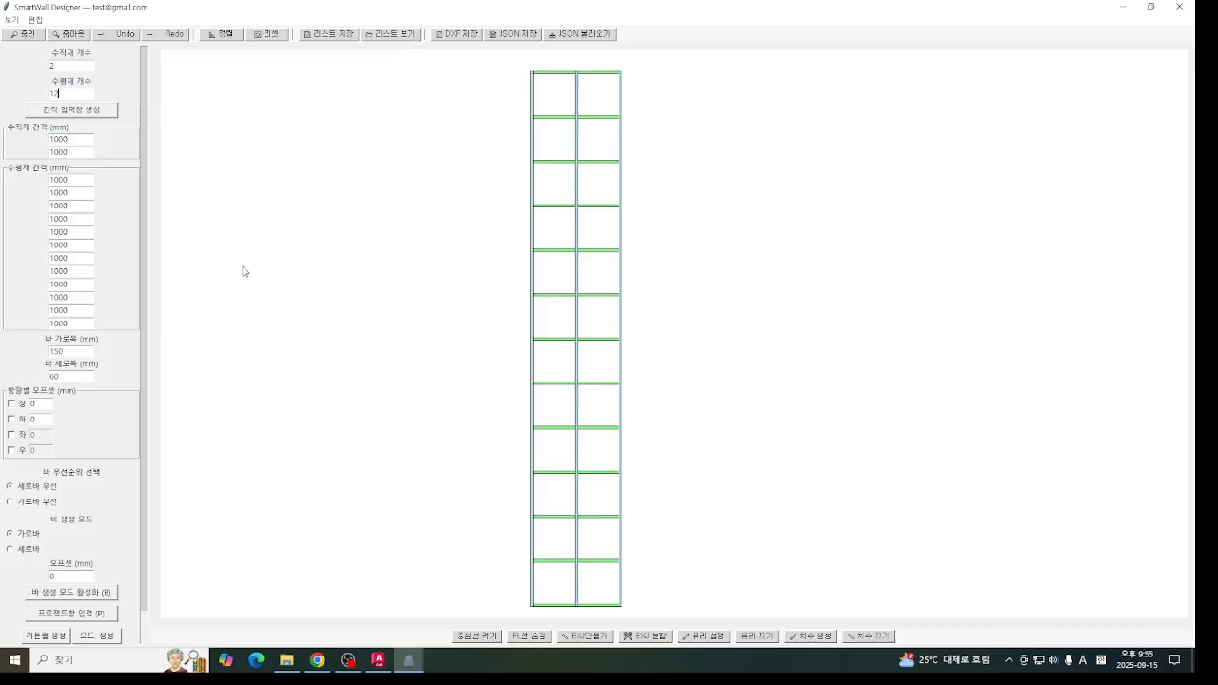
pyautogui.moveTo(250, 249); pyautogui.dragTo(253, 447)
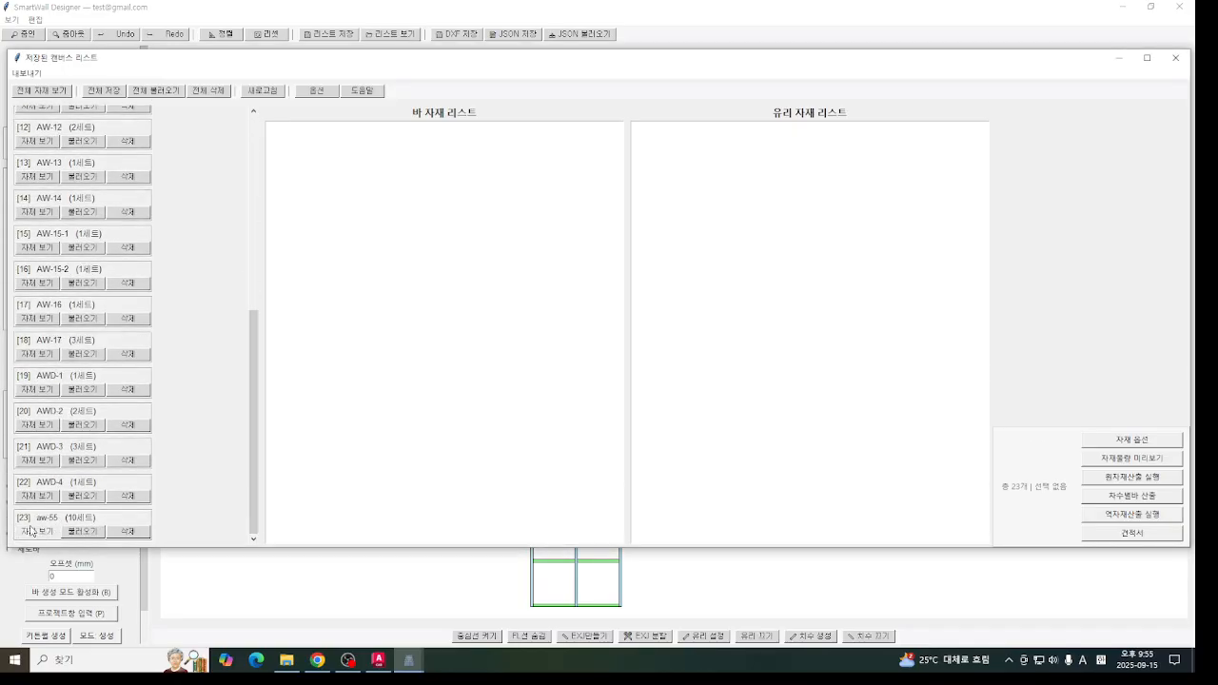
pyautogui.click(1146, 479)
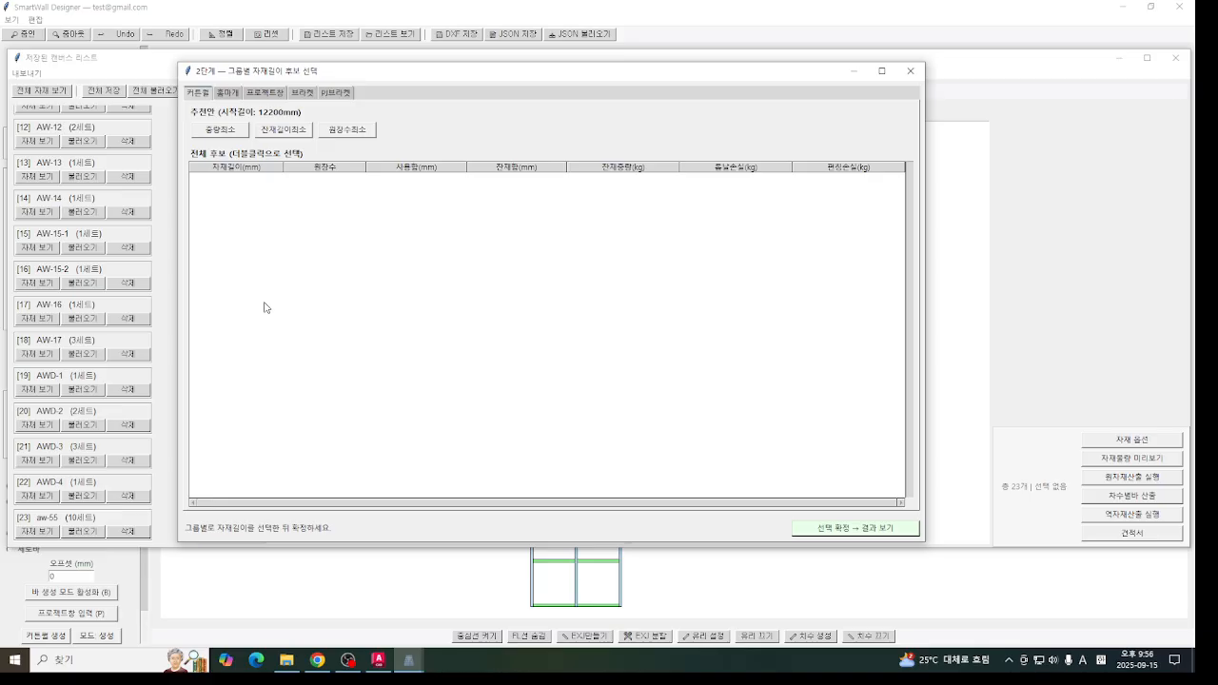
pyautogui.click(911, 70)
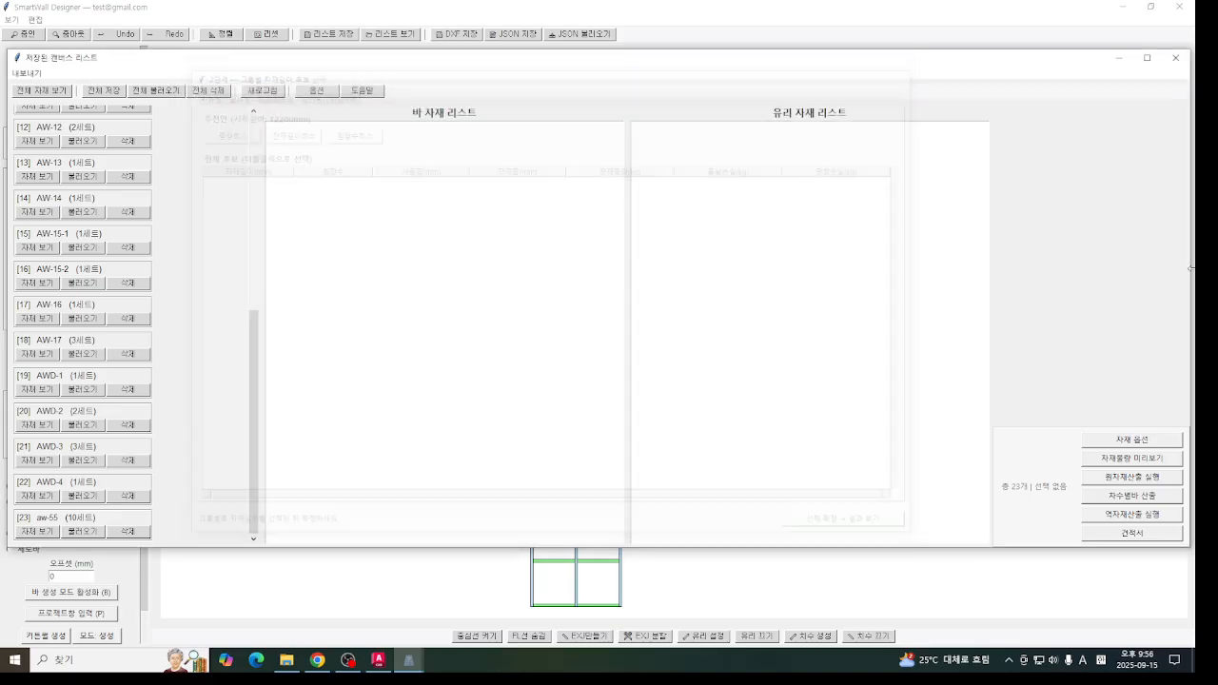
pyautogui.click(1123, 57)
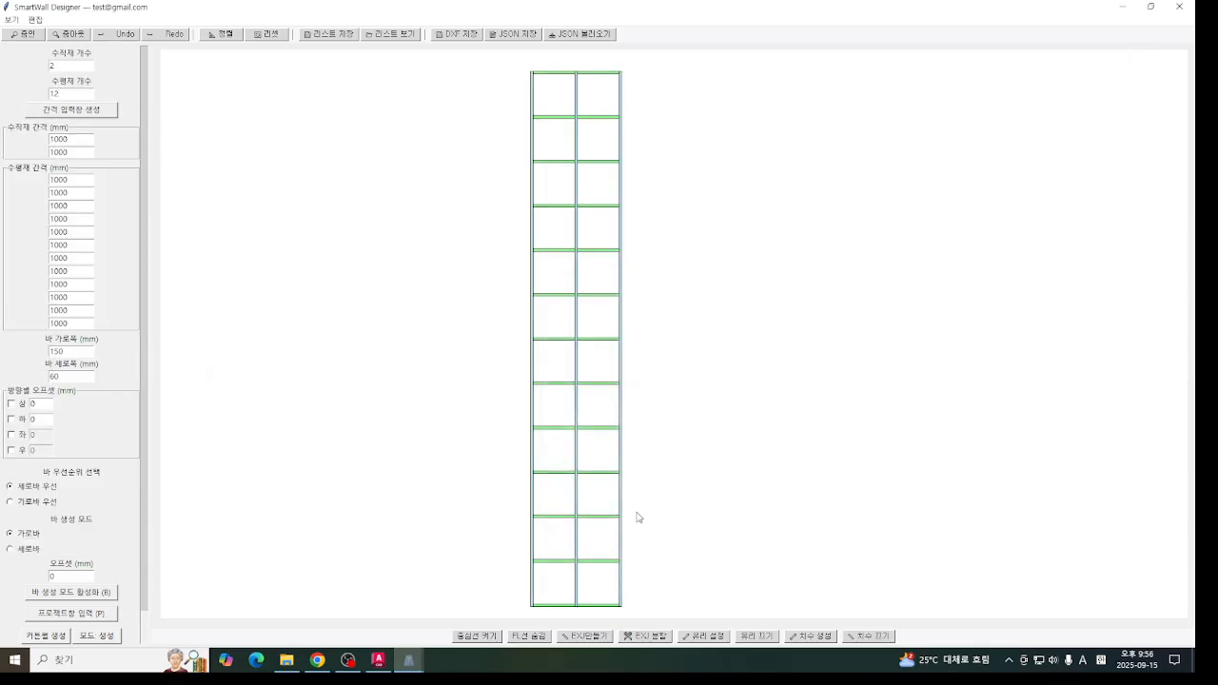
# - Create EXJ lines at offsets 5500 and 8200 mm and split the vertical bars at them
pyautogui.click(582, 638)
pyautogui.moveTo(175, 133); pyautogui.dragTo(127, 147)
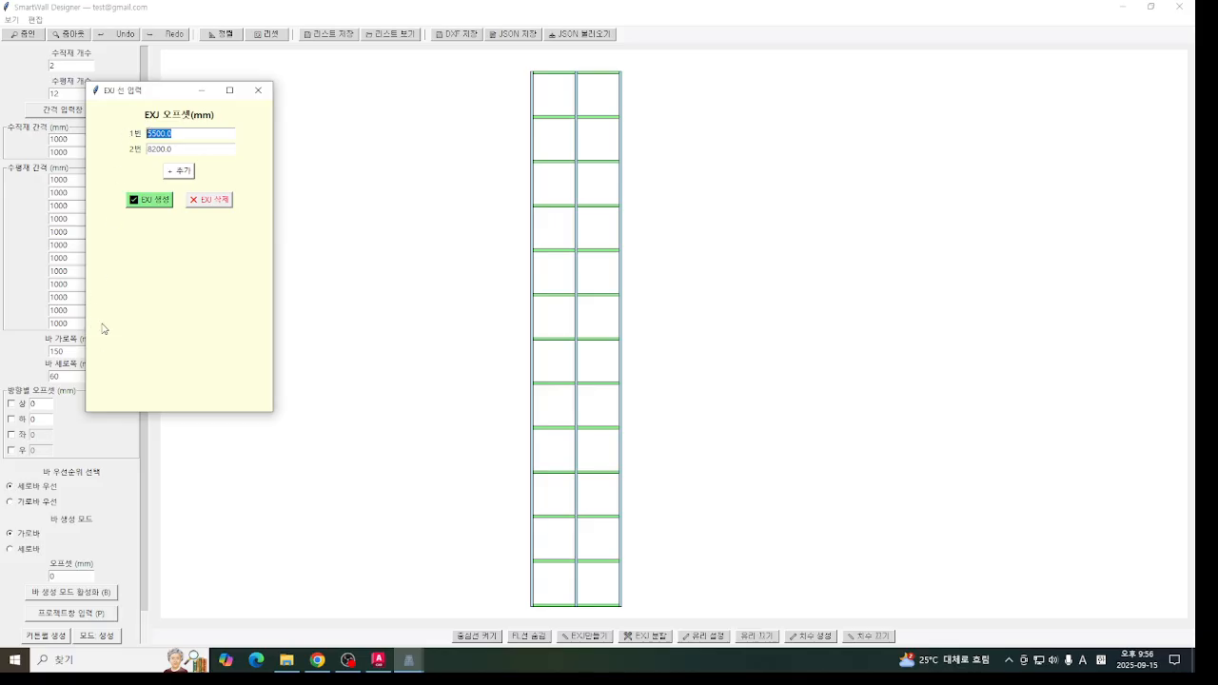
pyautogui.moveTo(184, 150); pyautogui.dragTo(90, 137)
pyautogui.moveTo(170, 150); pyautogui.dragTo(100, 135)
pyautogui.moveTo(182, 150); pyautogui.dragTo(126, 131)
pyautogui.click(160, 200)
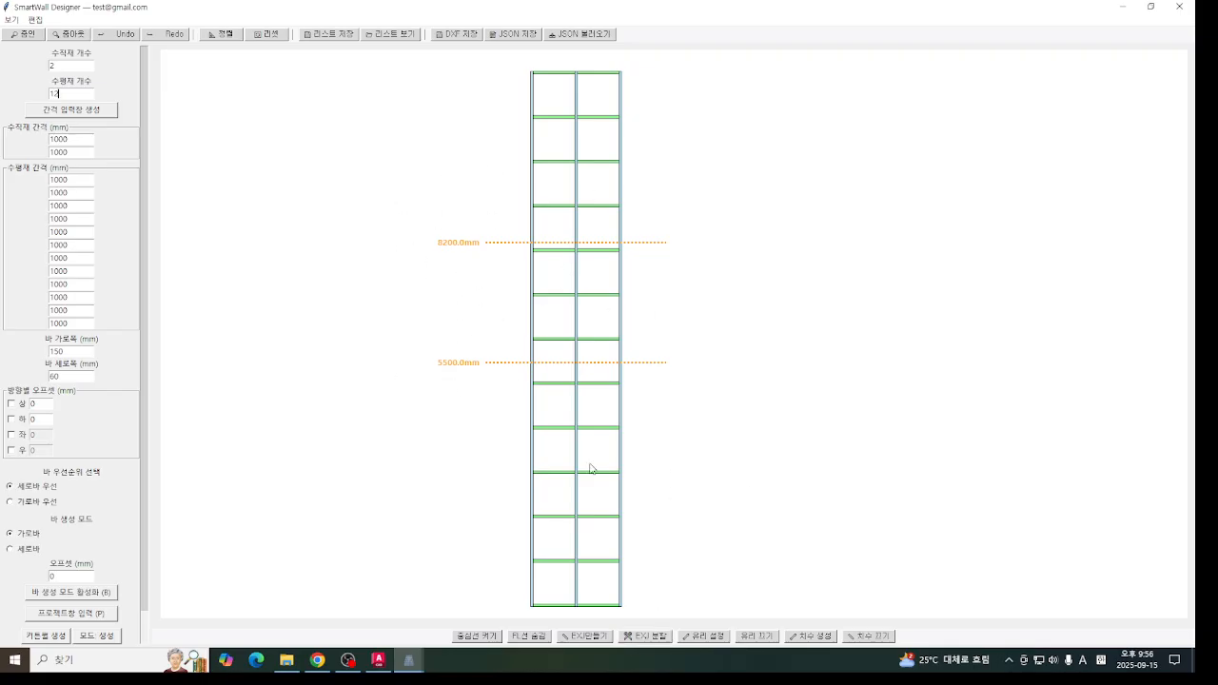
pyautogui.click(656, 633)
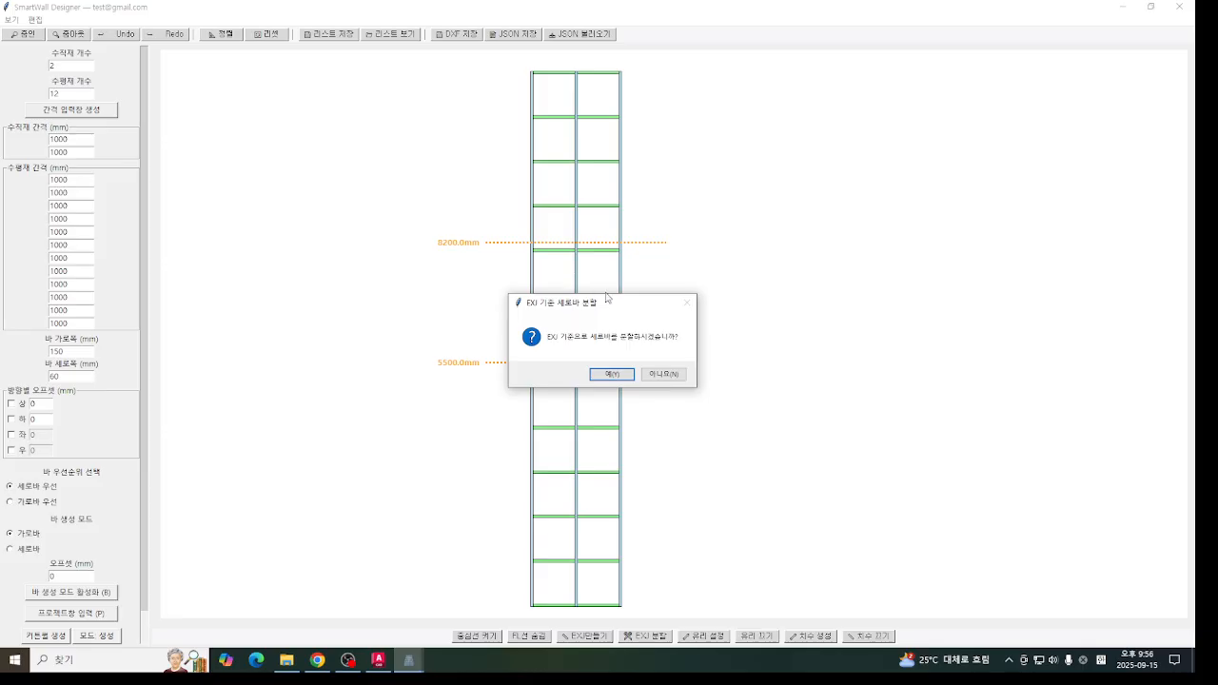
pyautogui.click(615, 375)
# - Save the split curtain wall with its set quantity under the name aw-55, overwriting the existing list entry
pyautogui.click(328, 33)
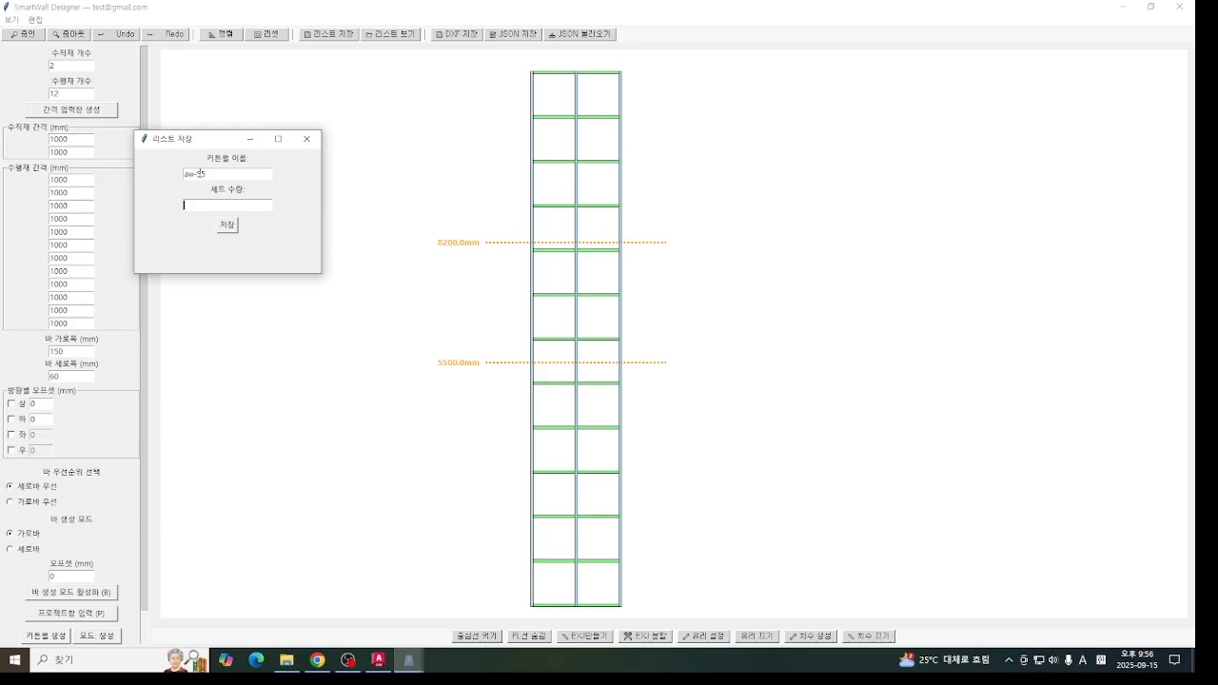
pyautogui.click(234, 205)
pyautogui.write('9')
pyautogui.click(226, 225)
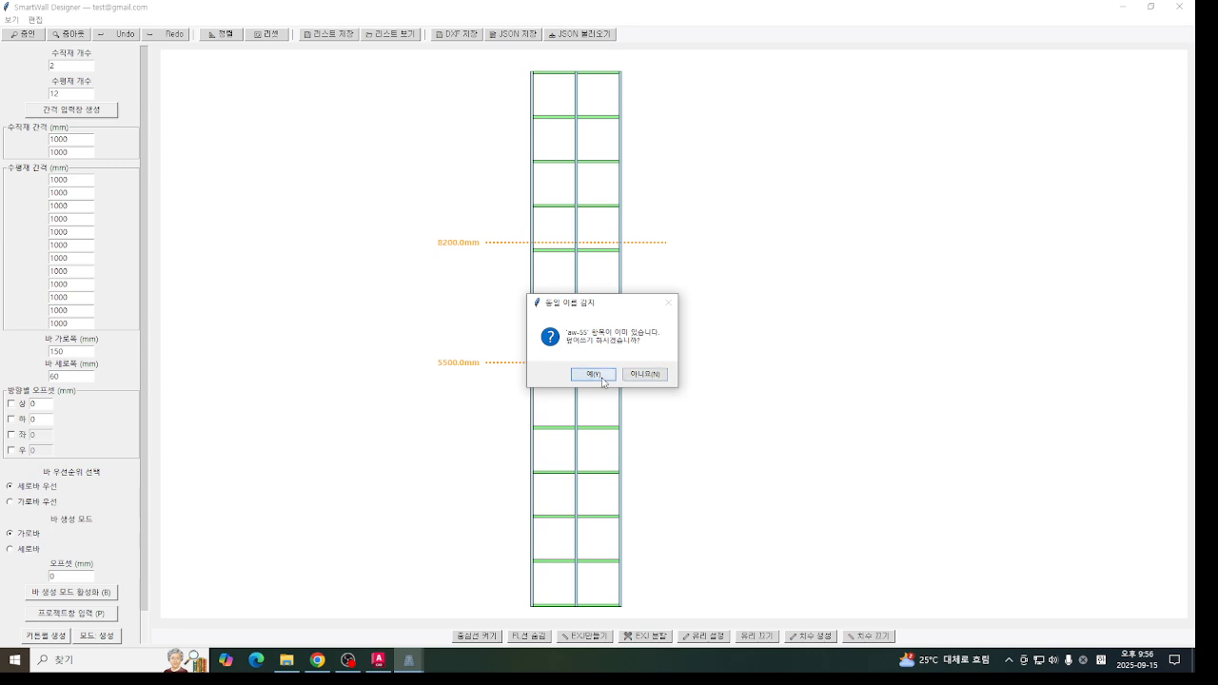
pyautogui.click(591, 375)
pyautogui.click(654, 376)
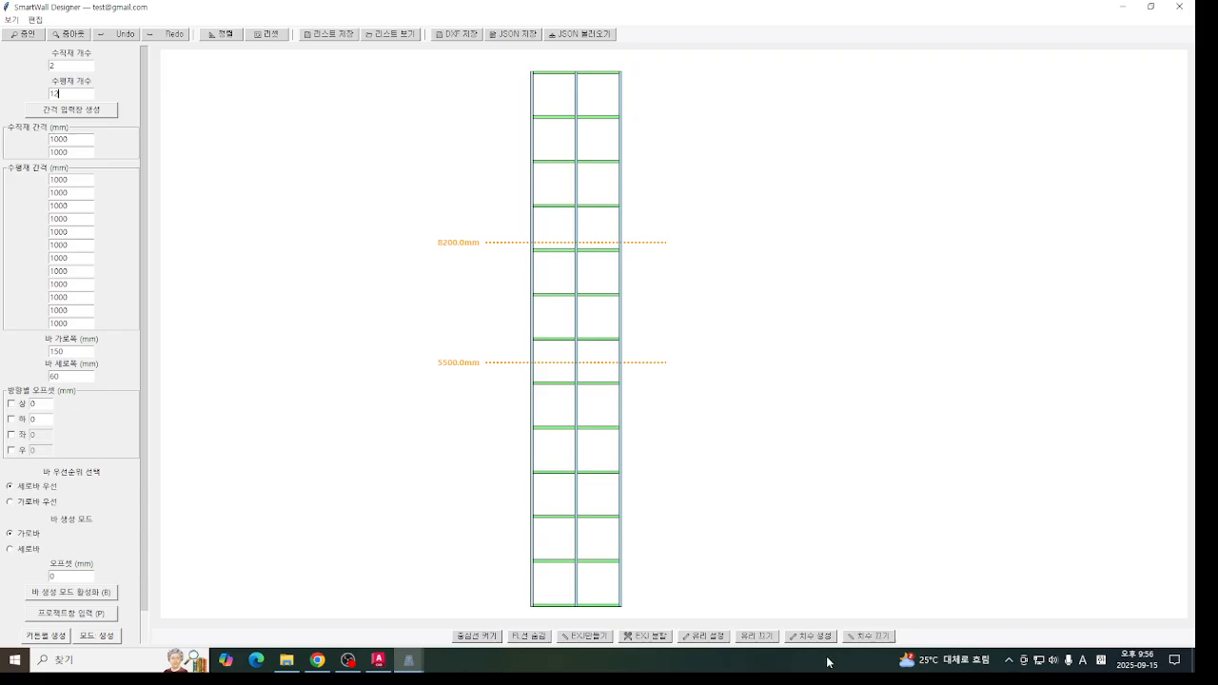
# - Rerun the raw material calculation from the saved list and check the material length candidates of each group
pyautogui.moveTo(409, 660)
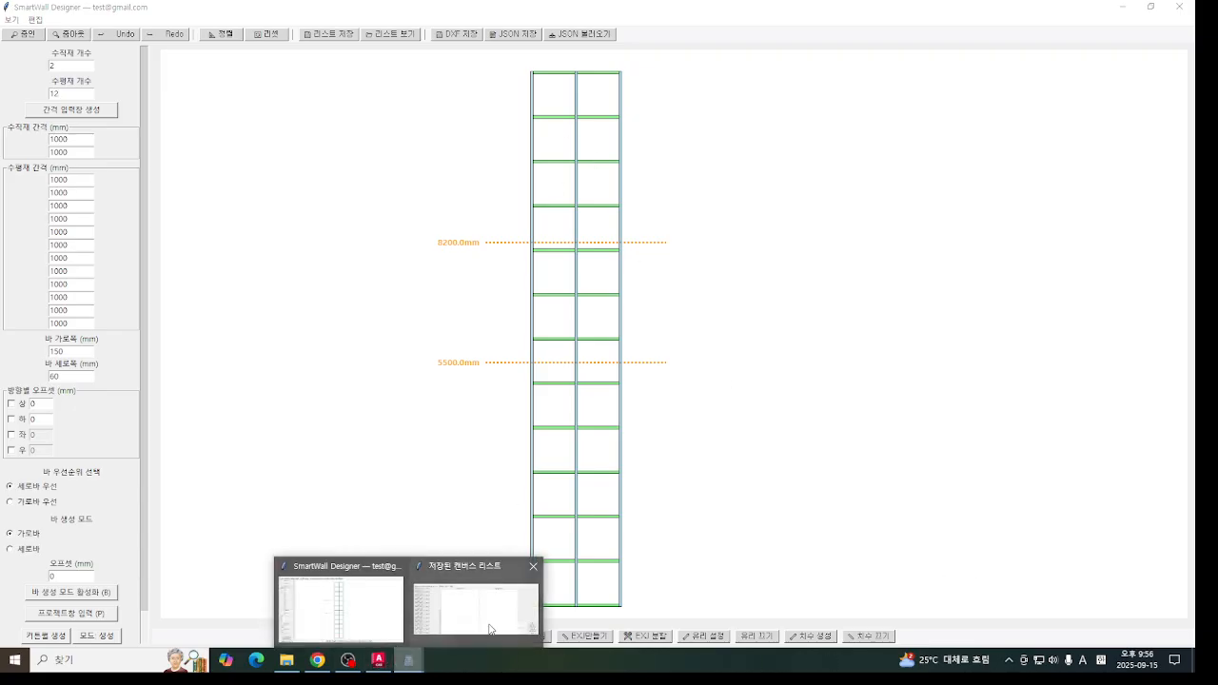
pyautogui.click(490, 629)
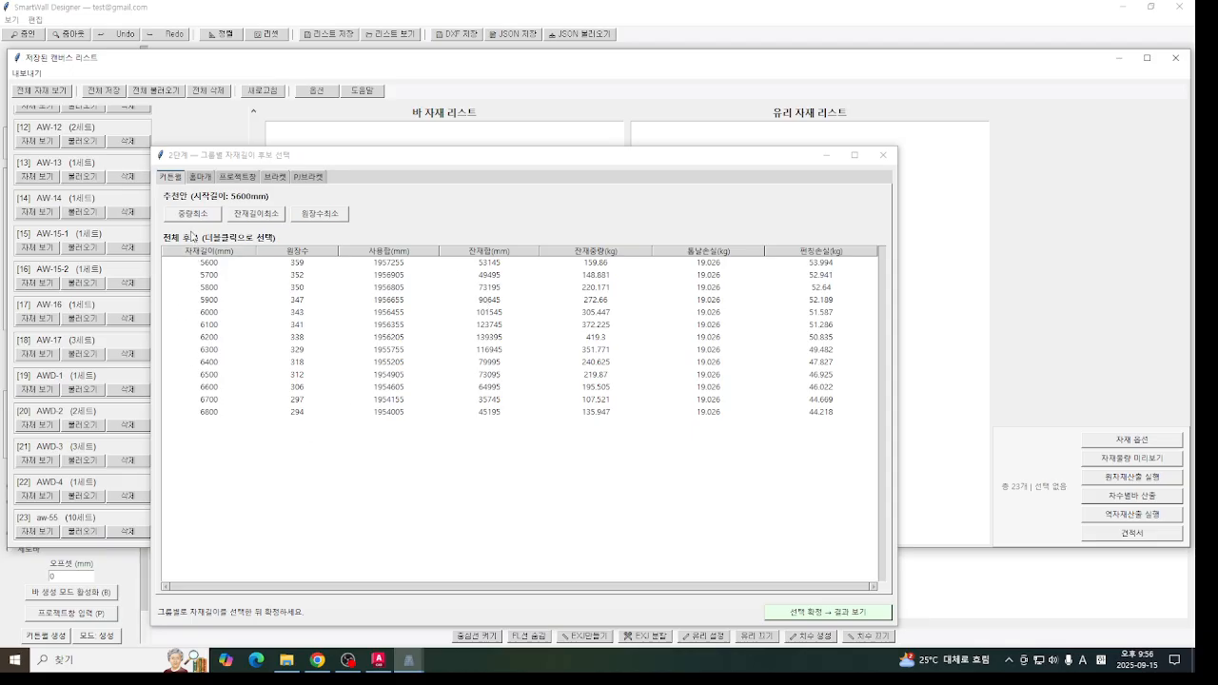
pyautogui.click(233, 176)
pyautogui.click(275, 177)
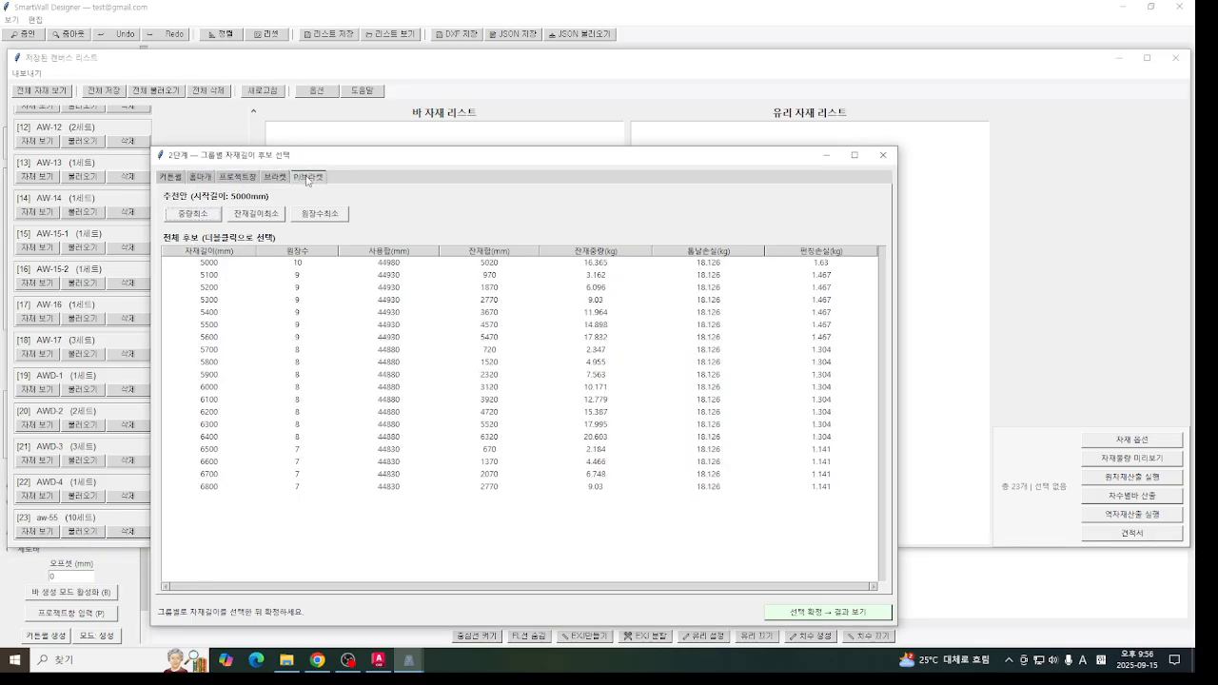
# - Review the remaining groups' material length candidates, including the curtain wall group, and return to the curtain wall drawing
pyautogui.click(248, 179)
pyautogui.click(195, 179)
pyautogui.click(174, 179)
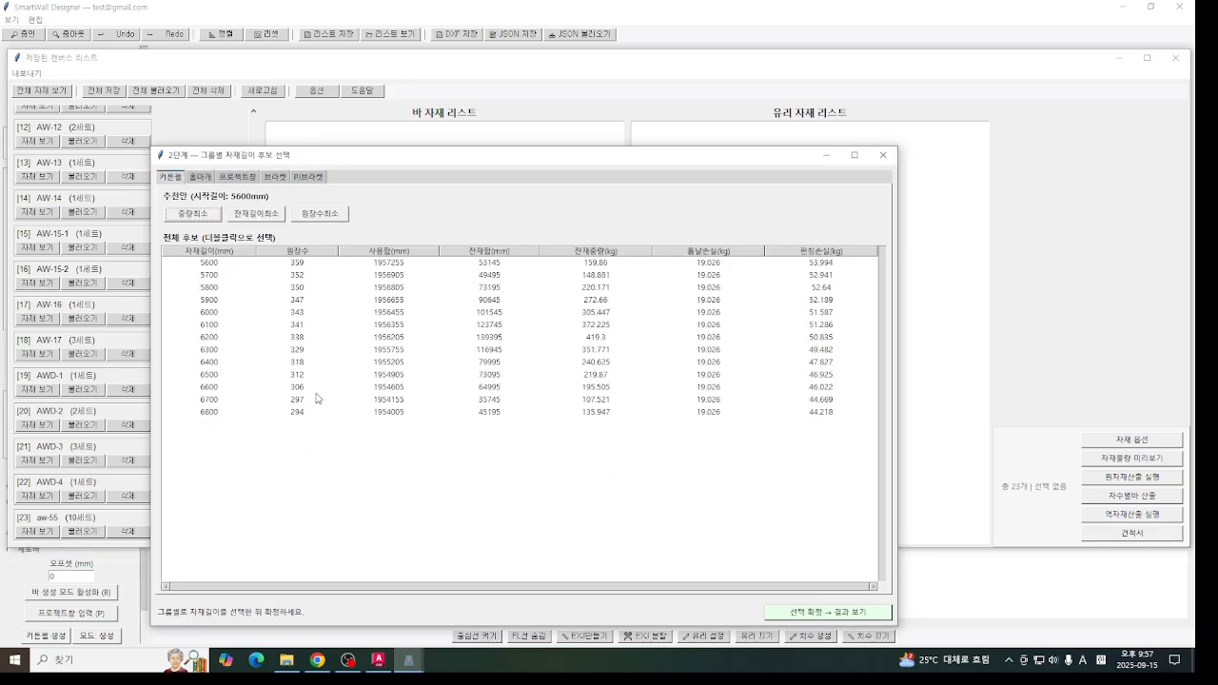
pyautogui.click(885, 154)
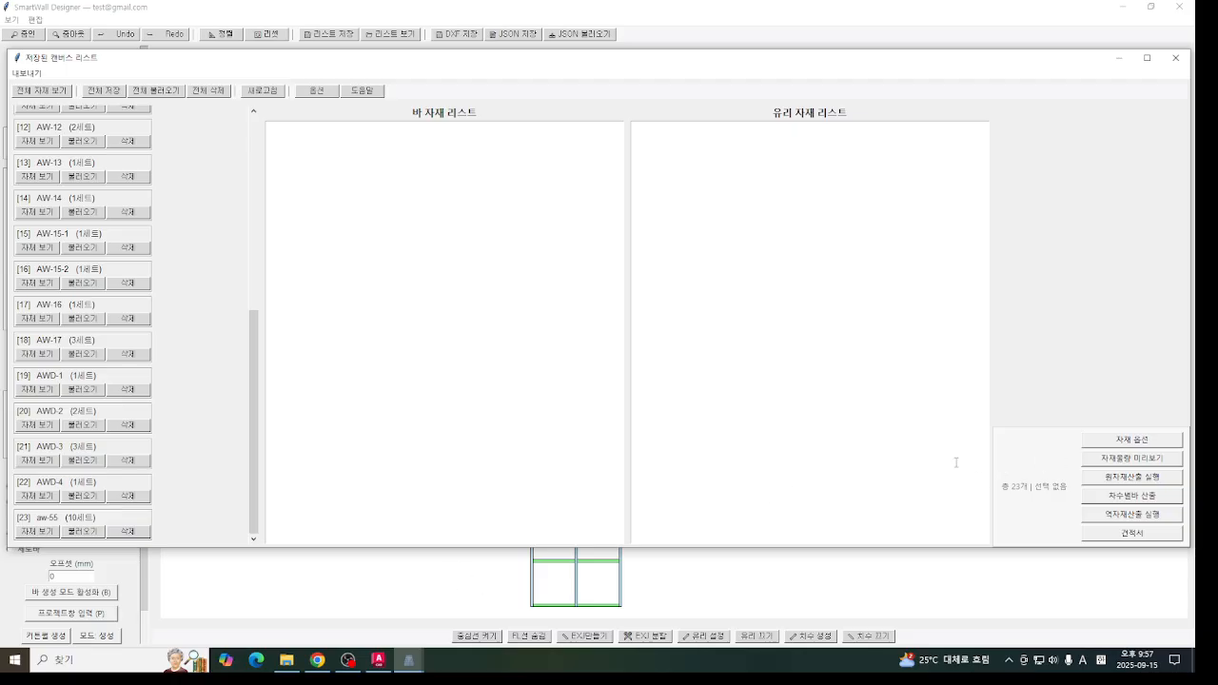
pyautogui.click(448, 571)
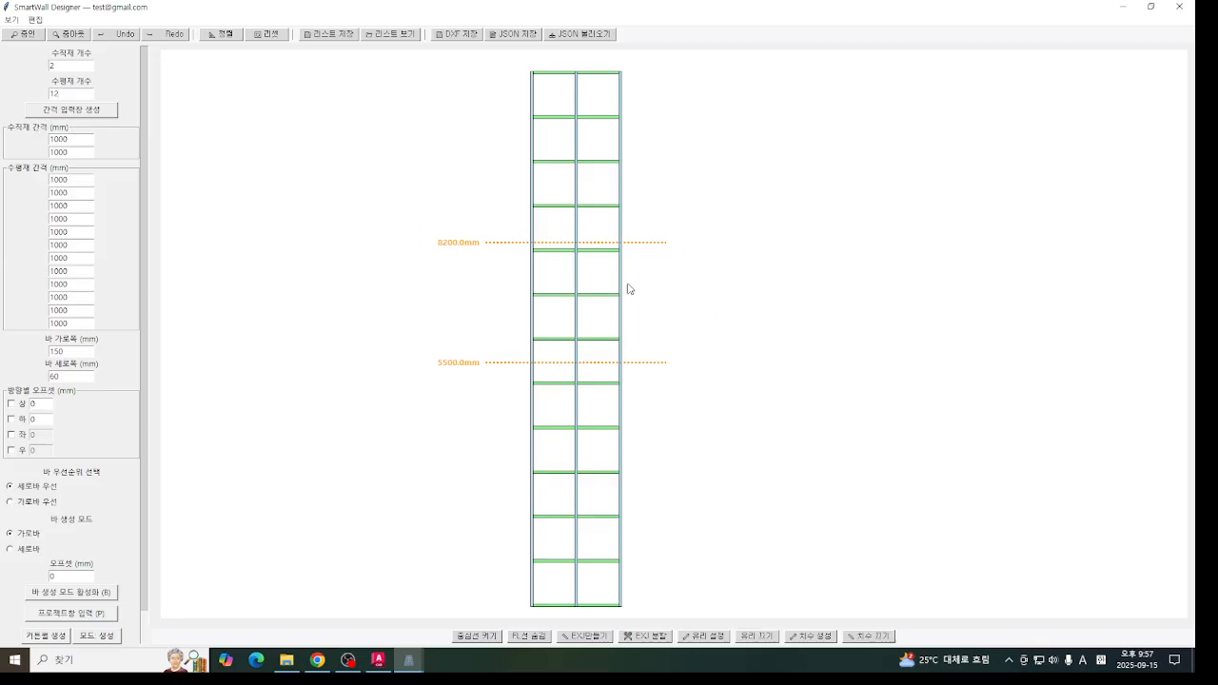
# - Show the centre lines, bring up the options of a right-column cell, dismiss them, and hide the centre lines
pyautogui.moveTo(471, 296)
pyautogui.mouseDown(button='middle')
pyautogui.moveTo(435, 217)
pyautogui.moveTo(531, 260)
pyautogui.mouseUp(button='middle')
pyautogui.click(482, 638)
pyautogui.moveTo(620, 390)
pyautogui.mouseDown(button='middle')
pyautogui.moveTo(613, 406)
pyautogui.moveTo(586, 392)
pyautogui.mouseUp(button='middle')
pyautogui.moveTo(609, 335); pyautogui.dragTo(609, 338, button='middle')
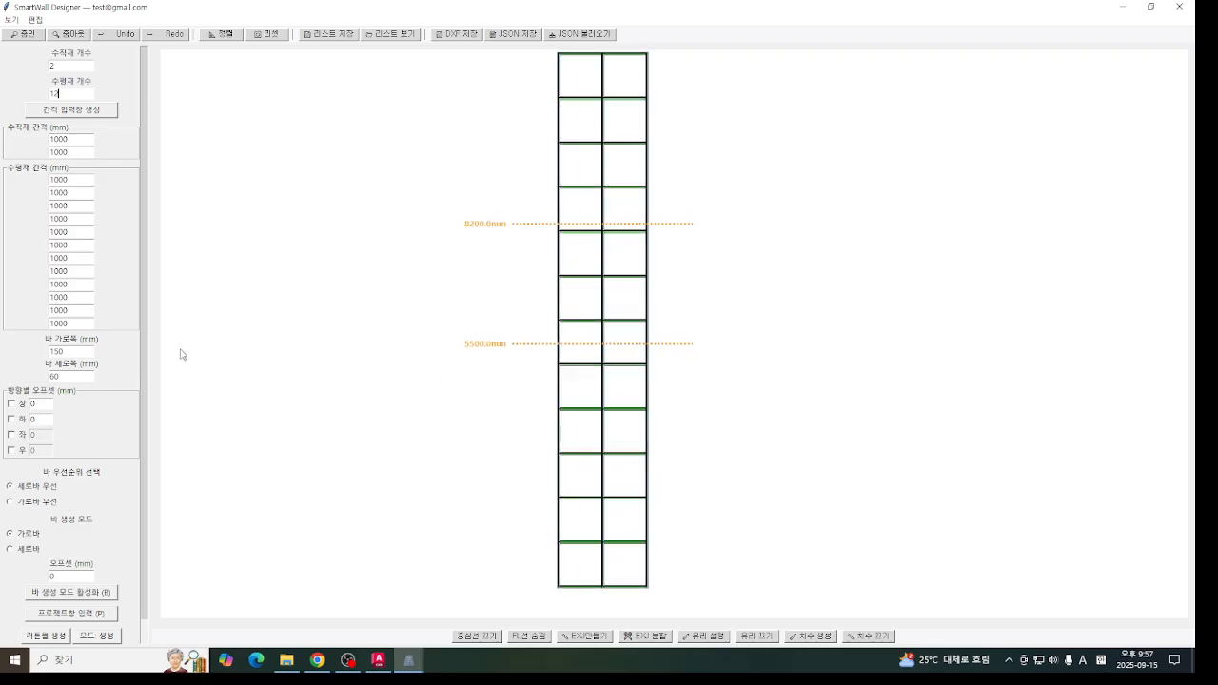
pyautogui.scroll(-2, 72, 285)
pyautogui.rightClick(608, 426)
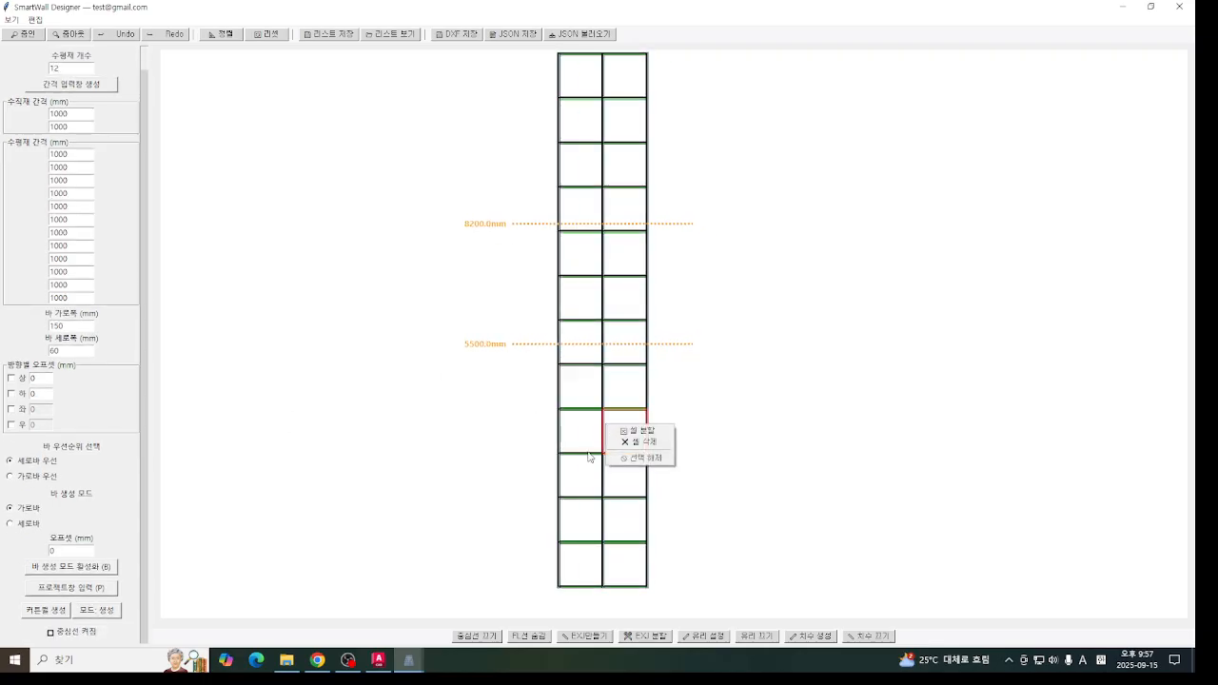
pyautogui.click(502, 500)
pyautogui.click(20, 36)
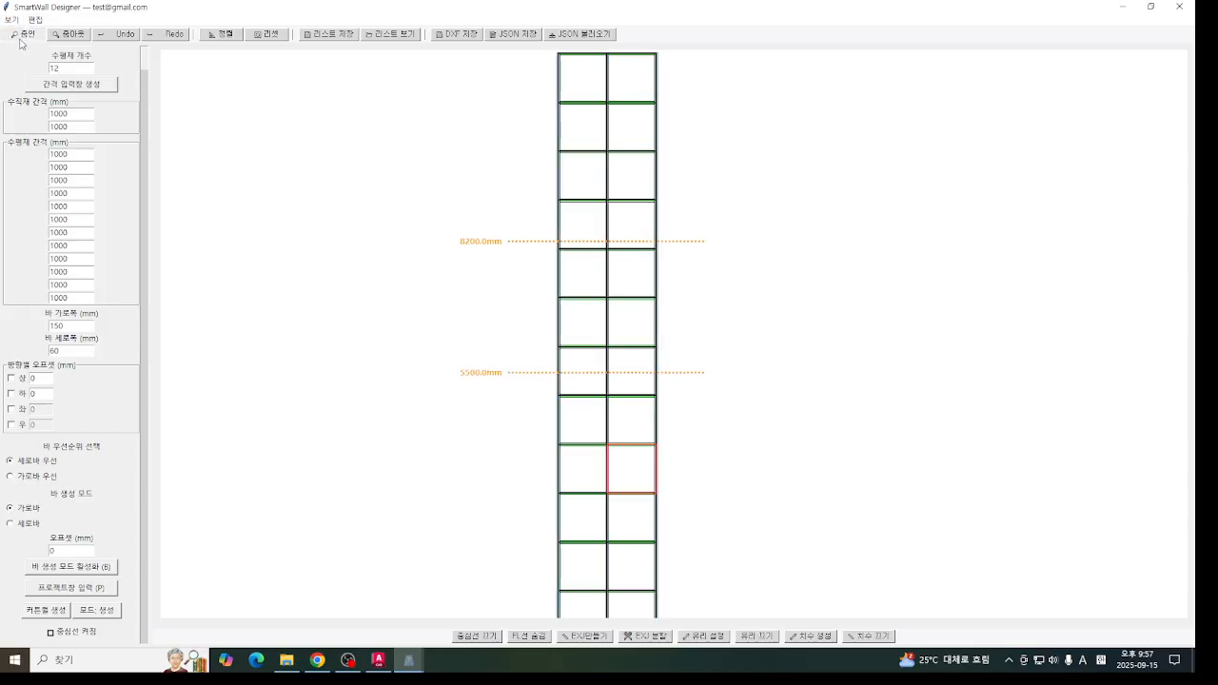
pyautogui.click(477, 636)
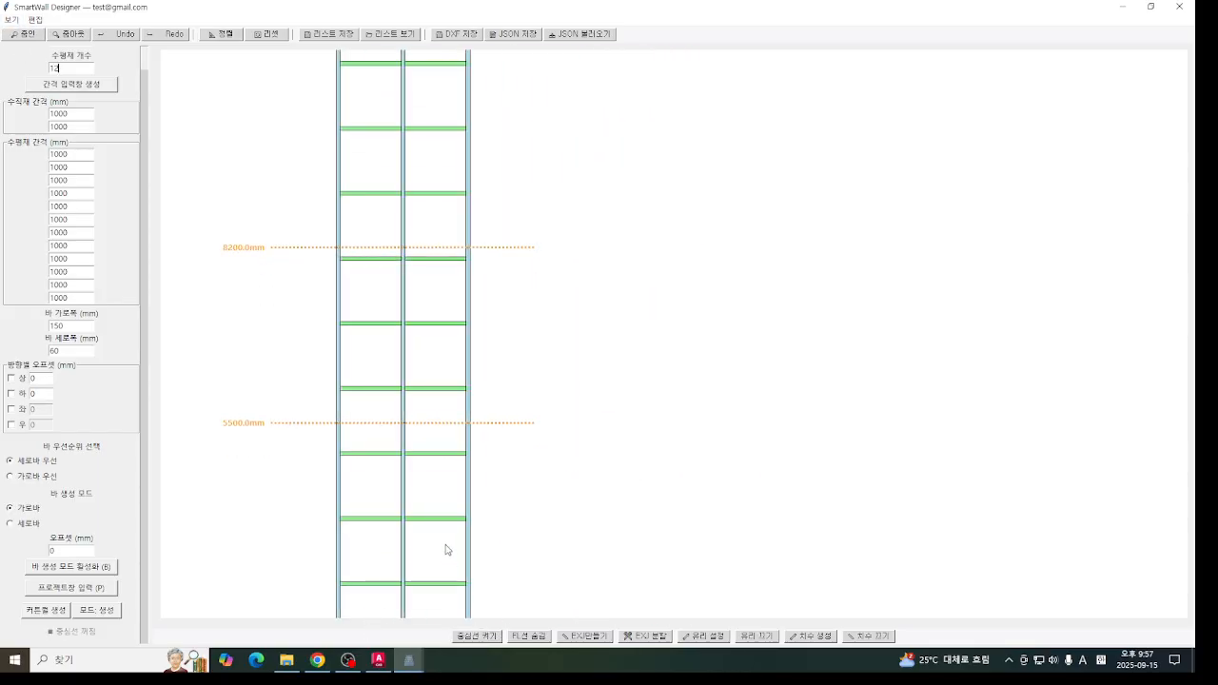
# - Apply the glass settings unchanged to the curtain wall, and view the glass properties of a pane
pyautogui.click(704, 635)
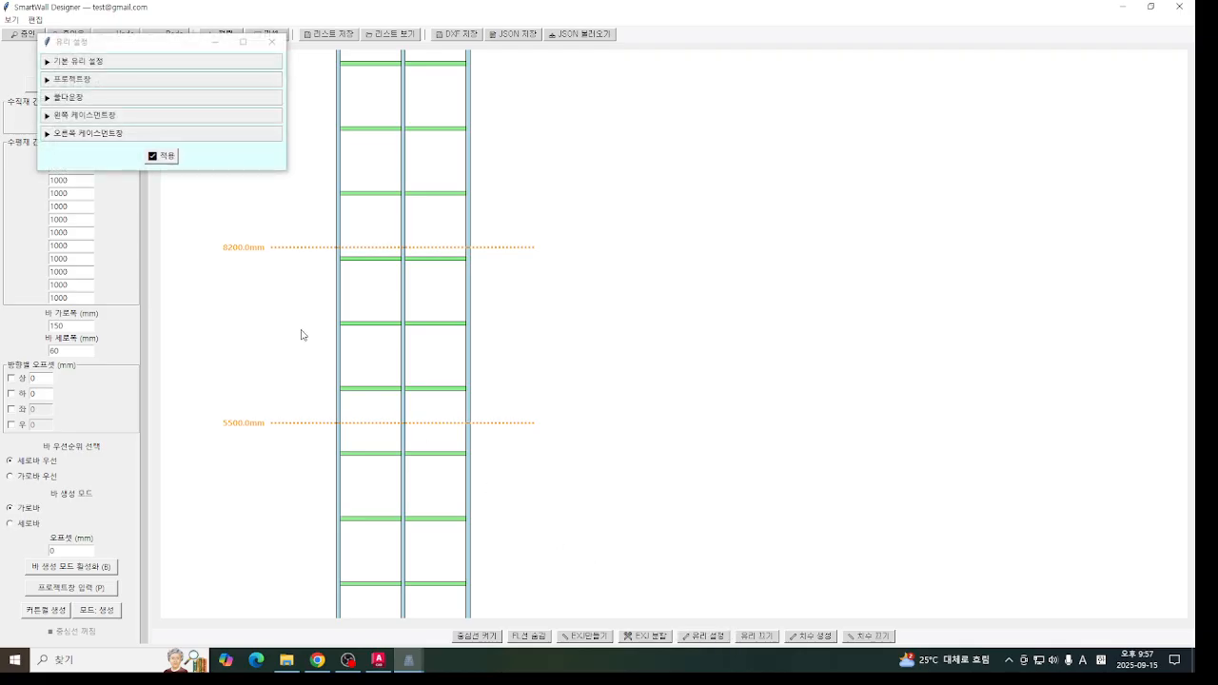
pyautogui.click(164, 155)
pyautogui.click(470, 302)
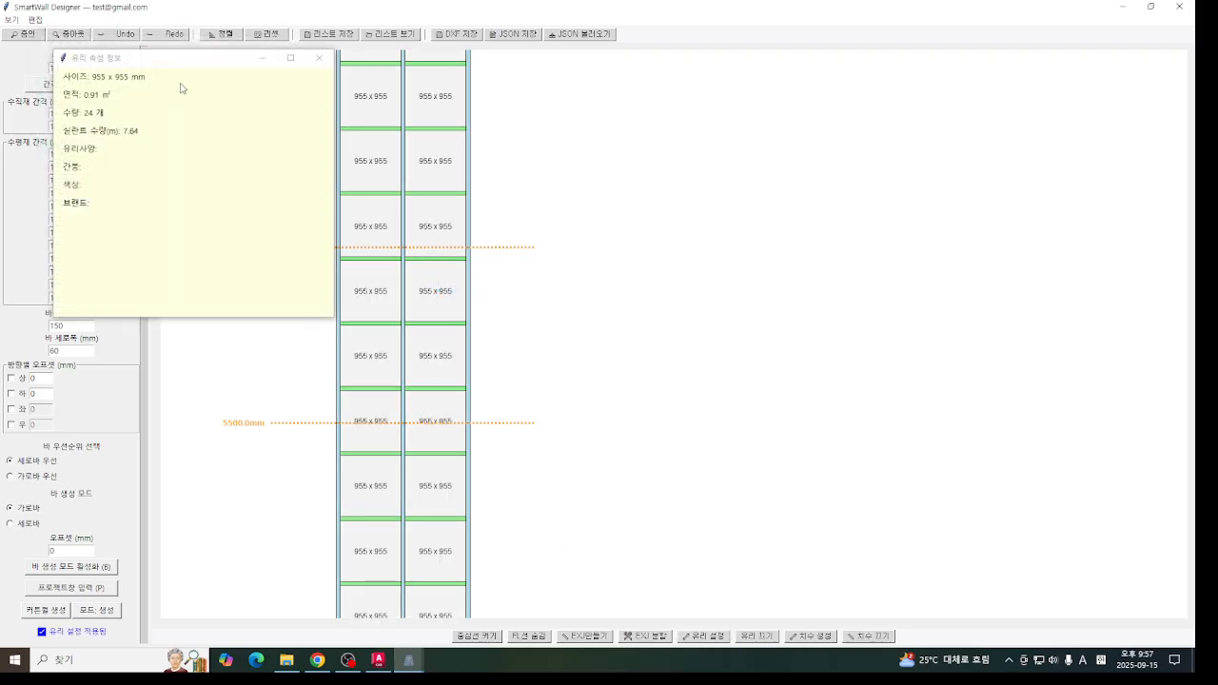
pyautogui.moveTo(182, 67); pyautogui.dragTo(773, 230)
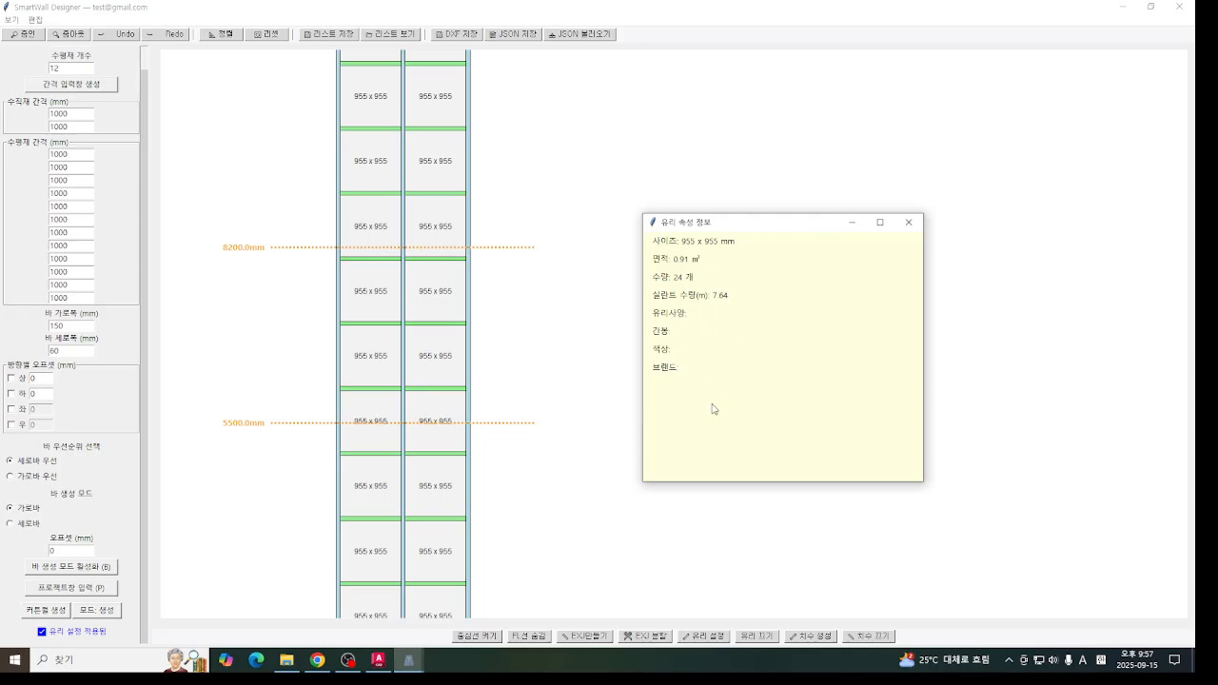
pyautogui.click(909, 221)
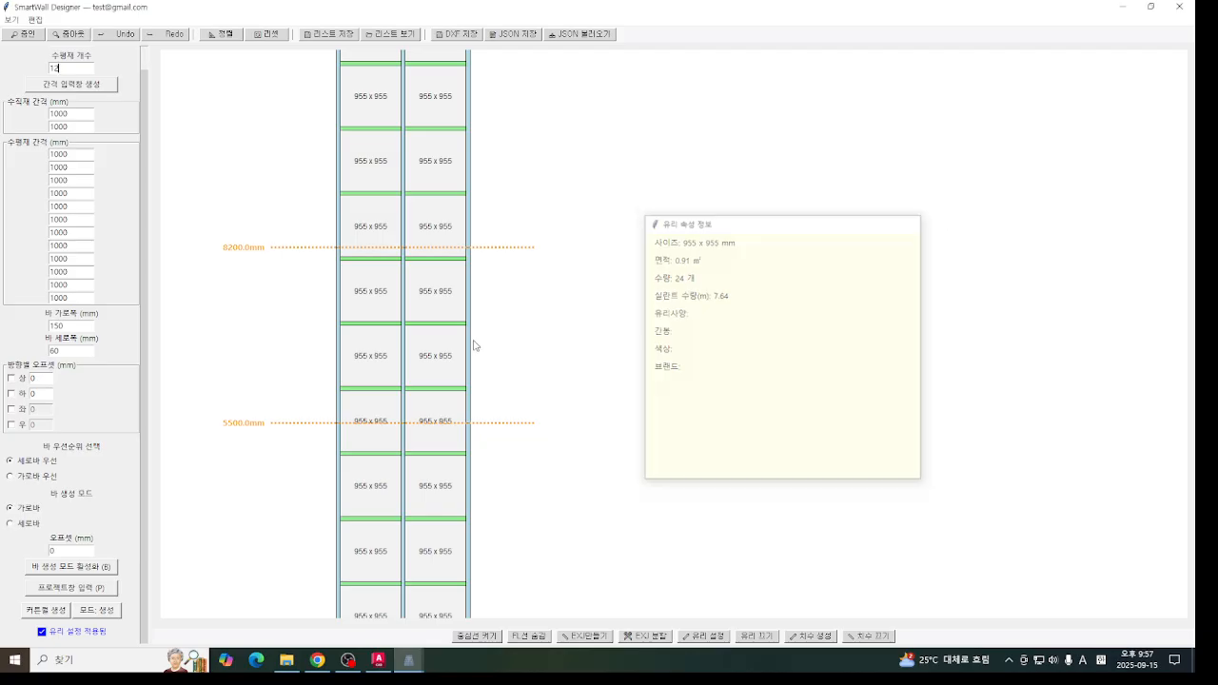
# - View the properties of the left-column glass pane below the 8200 mm line and of the outer right vertical bar above it
pyautogui.rightClick(371, 278)
pyautogui.click(409, 284)
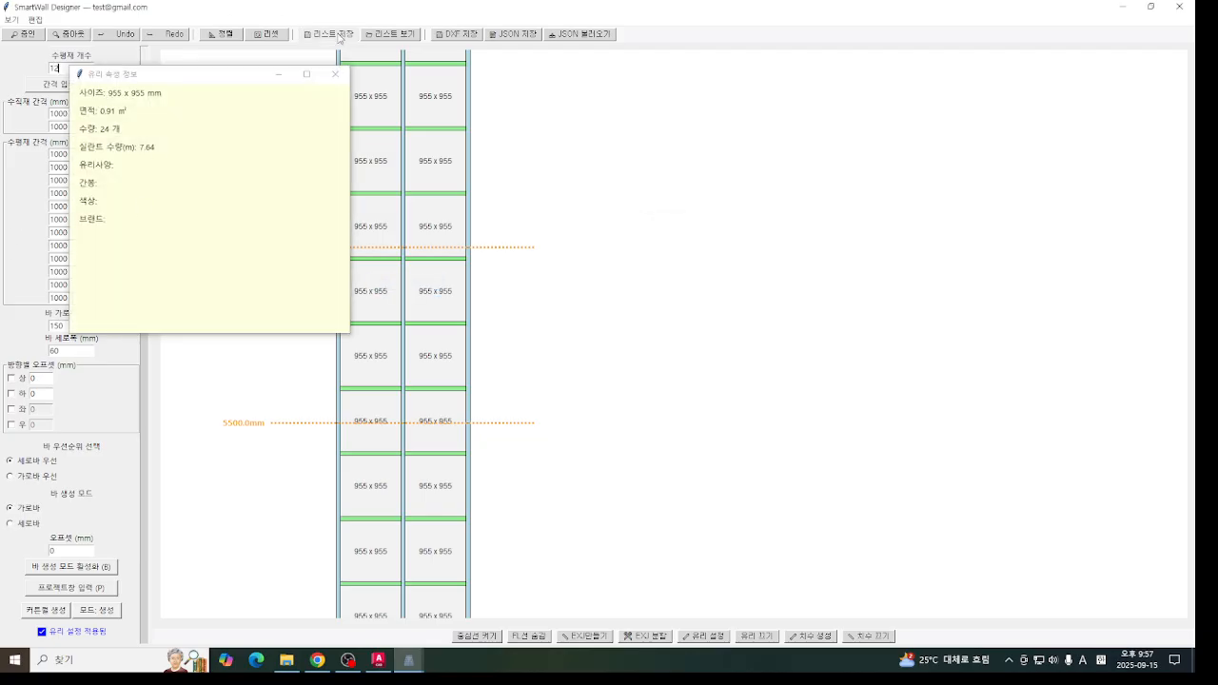
pyautogui.click(338, 69)
pyautogui.rightClick(472, 219)
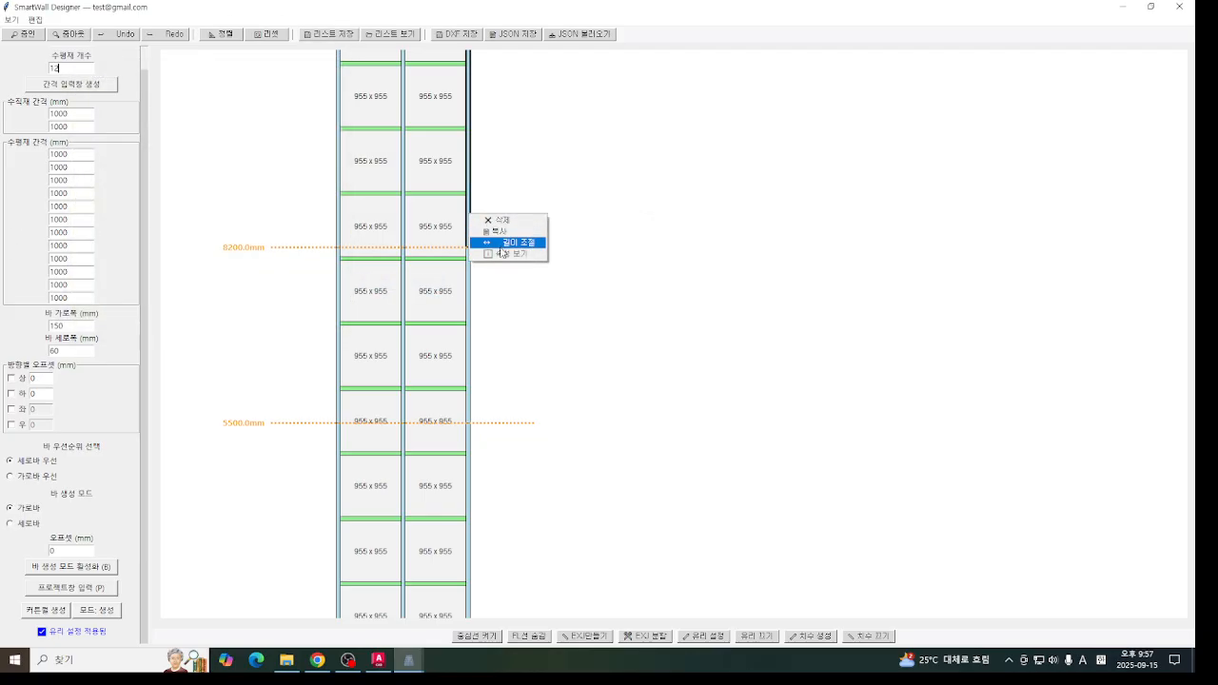
pyautogui.click(501, 240)
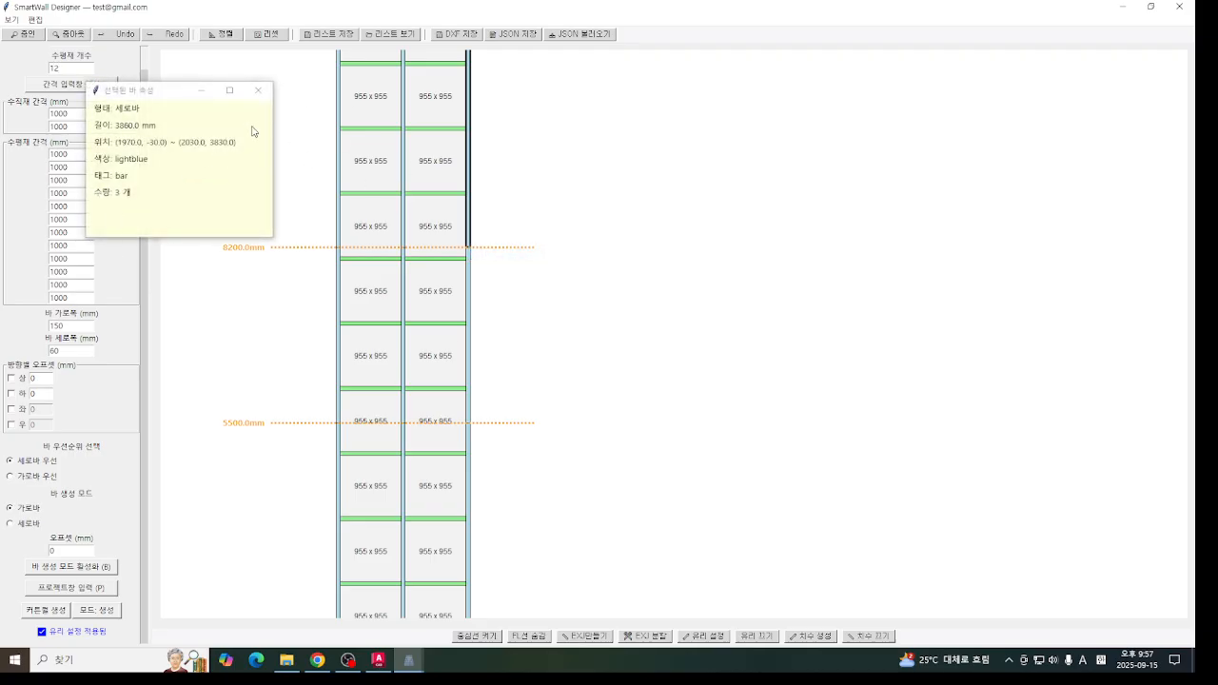
pyautogui.click(257, 90)
pyautogui.rightClick(471, 167)
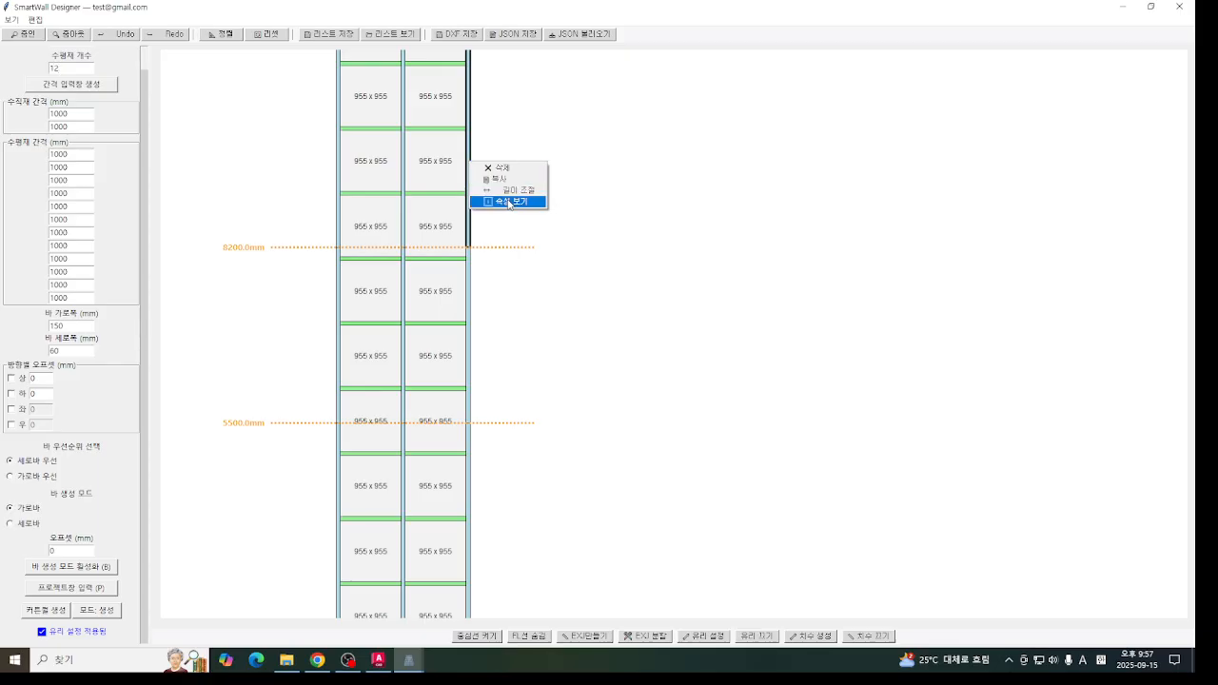
pyautogui.click(628, 301)
pyautogui.scroll(1, 447, 210)
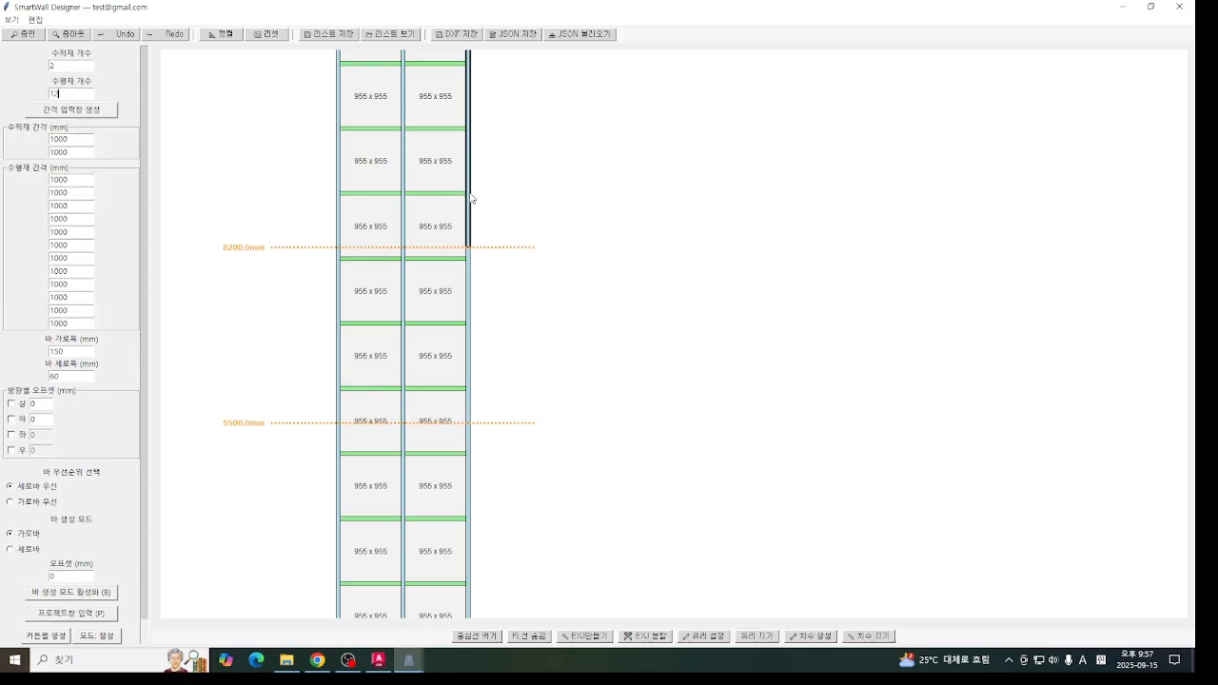
# - Adjust the length of the outer right vertical bar above the 8200 mm line by -30 mm with the direction set to both
pyautogui.rightClick(471, 198)
pyautogui.click(499, 207)
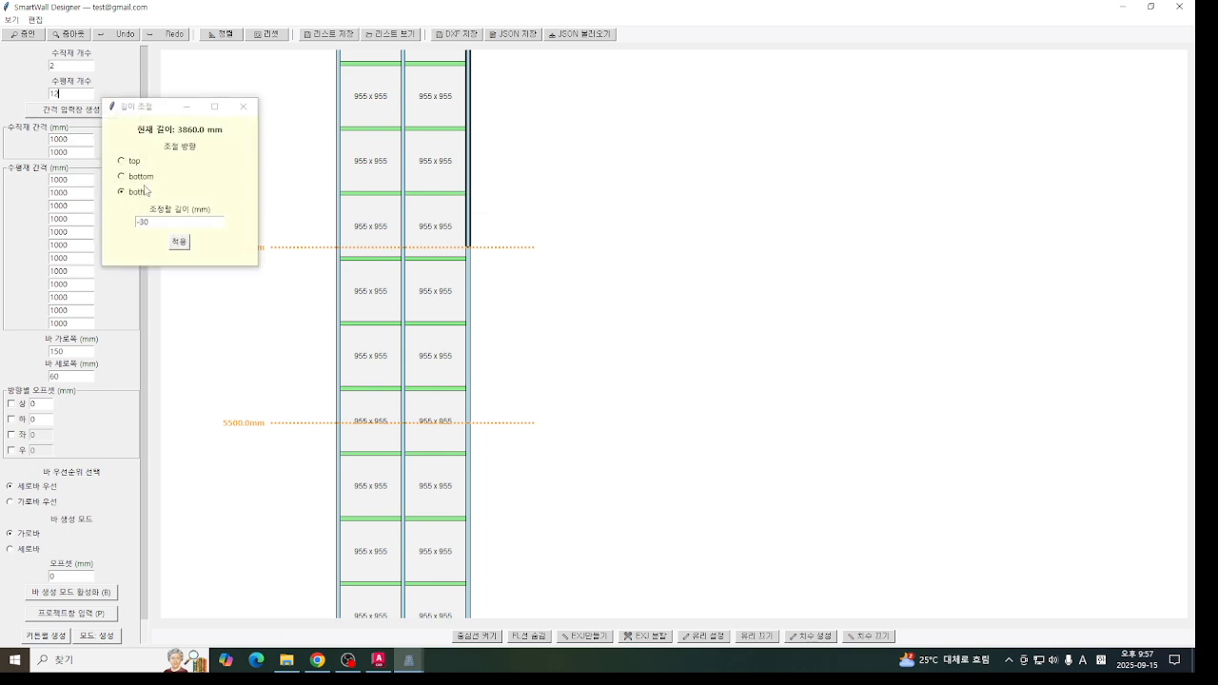
pyautogui.click(179, 242)
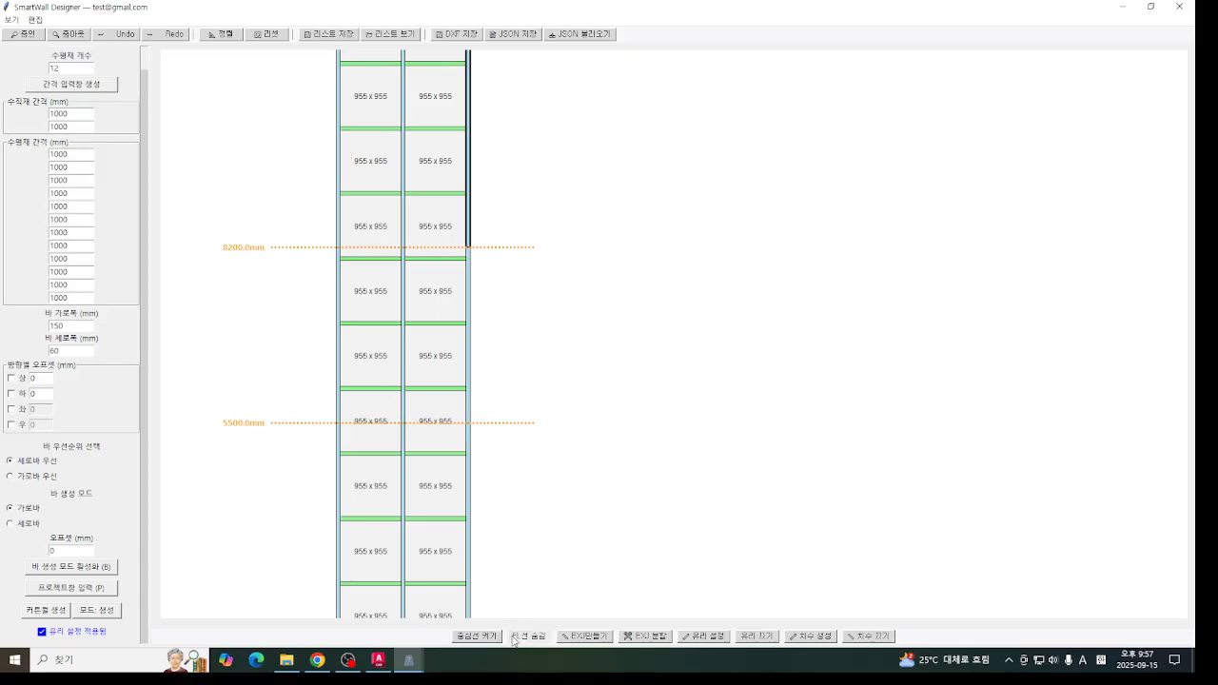
# - With the centre lines shown and the glass hidden, merge the two right-column cells just below the 8200 mm line
pyautogui.click(476, 636)
pyautogui.click(718, 637)
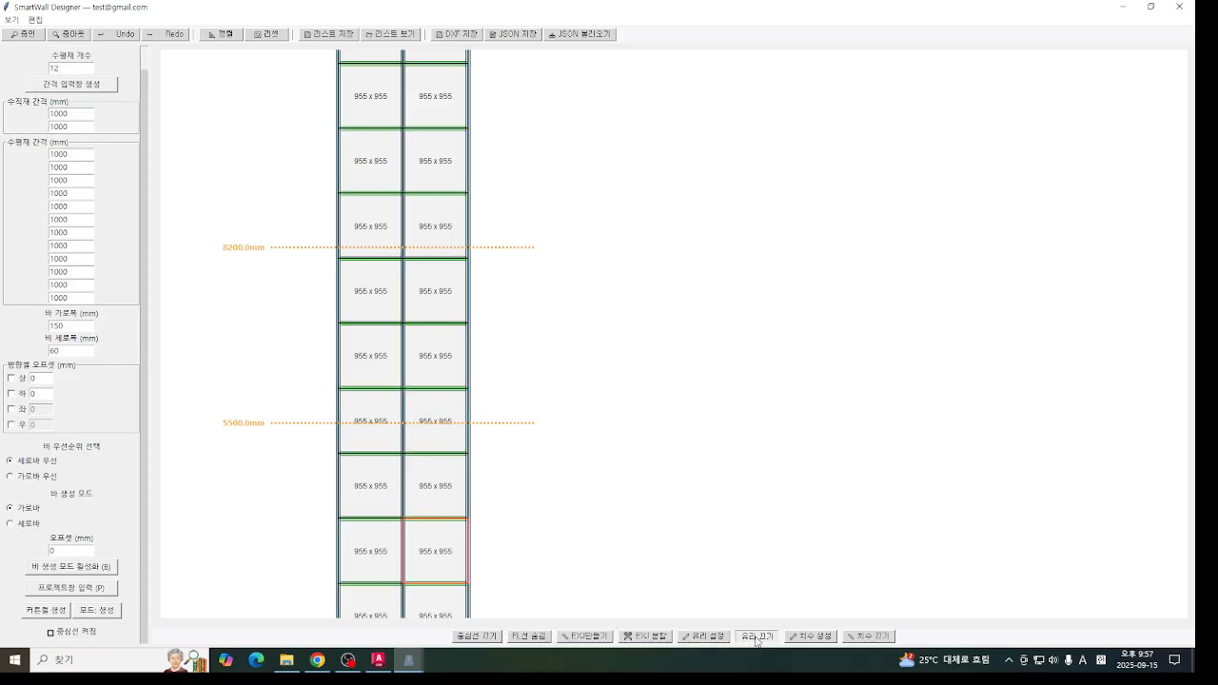
pyautogui.rightClick(454, 348)
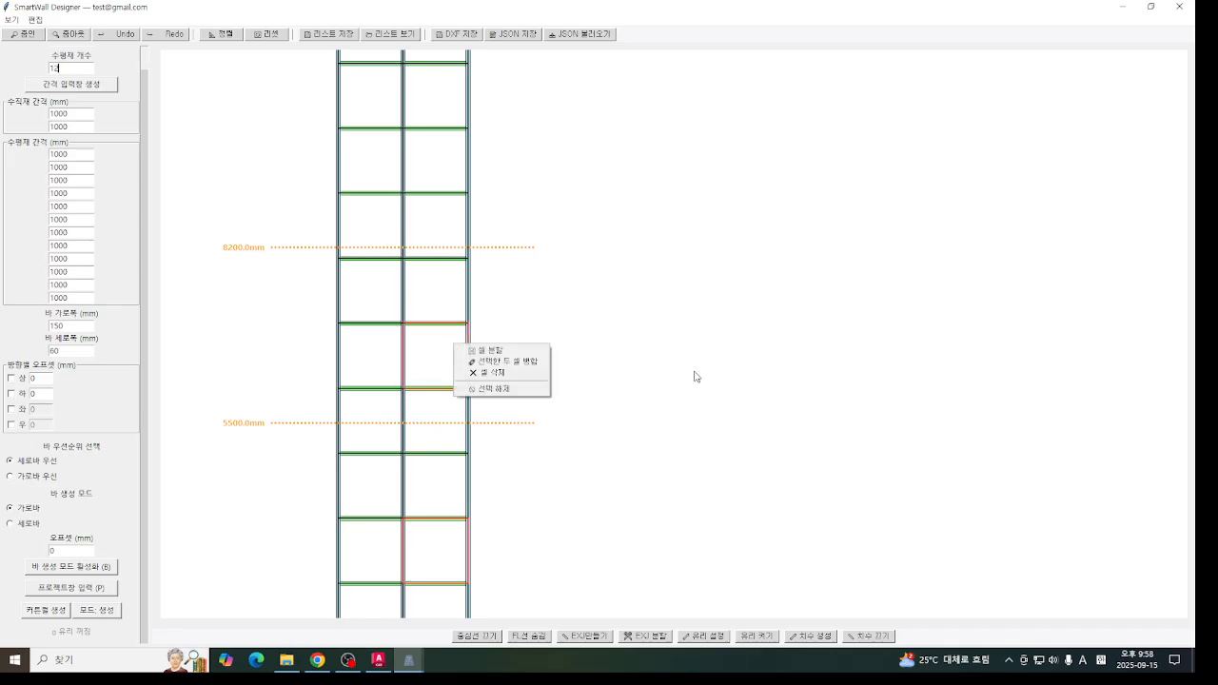
pyautogui.click(781, 237)
pyautogui.rightClick(415, 269)
pyautogui.click(641, 359)
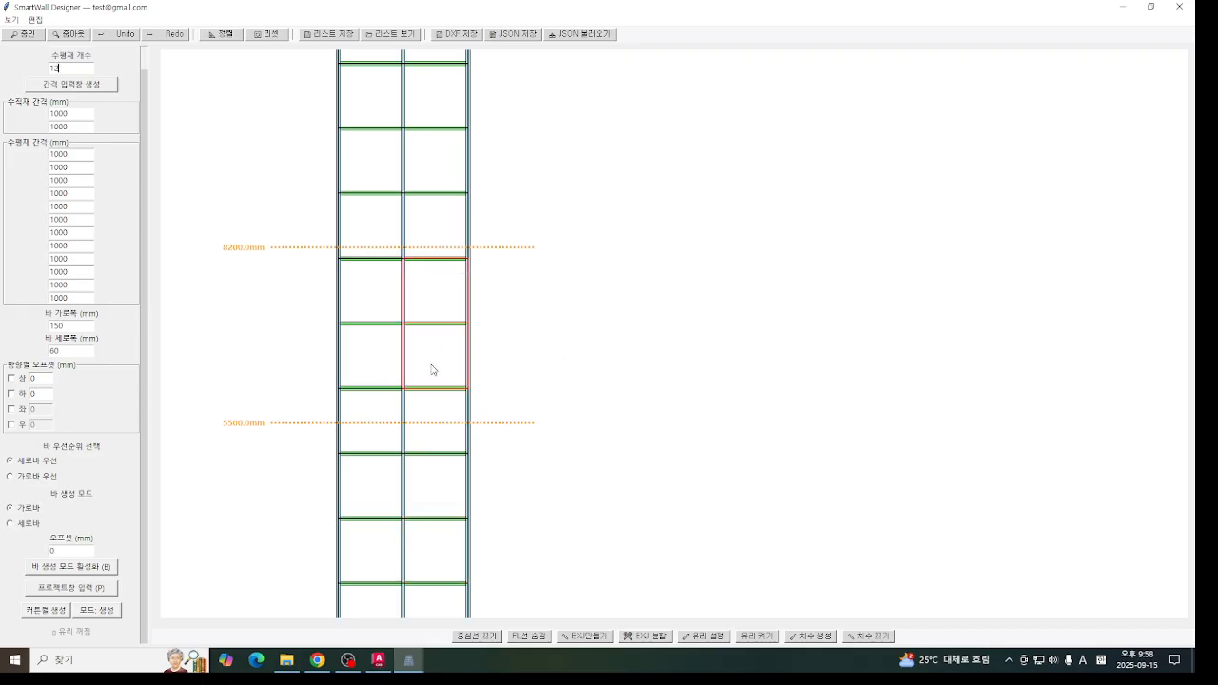
pyautogui.rightClick(428, 283)
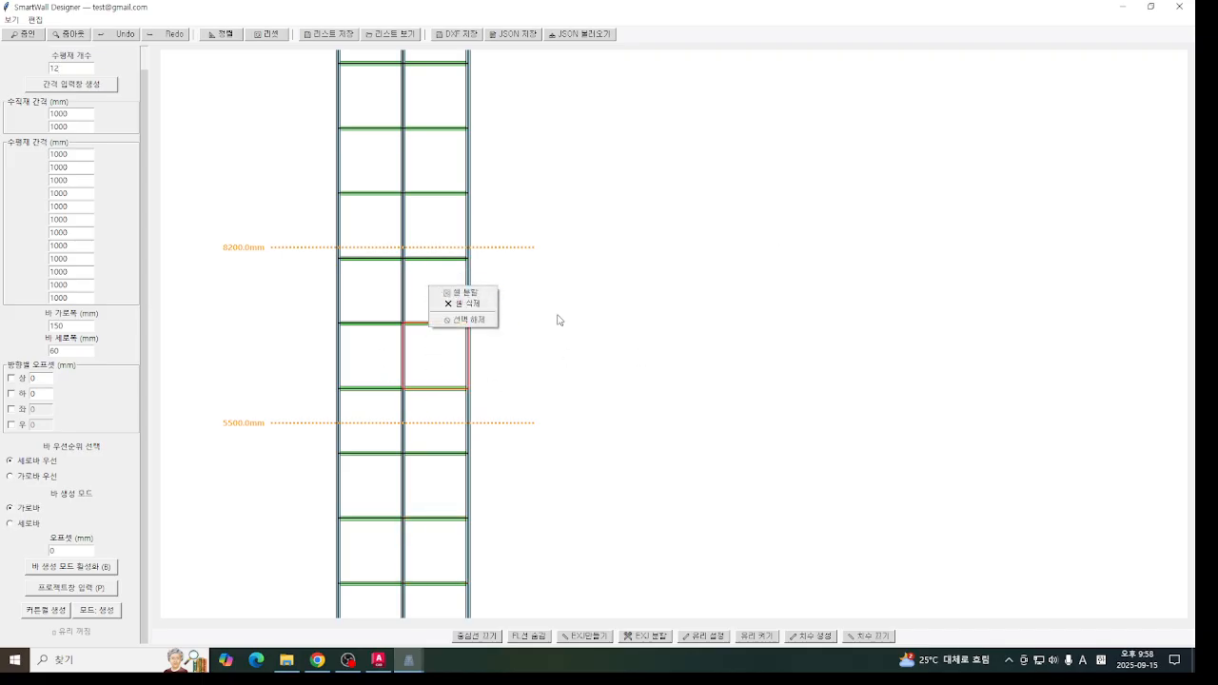
pyautogui.click(652, 333)
pyautogui.rightClick(415, 278)
pyautogui.click(480, 305)
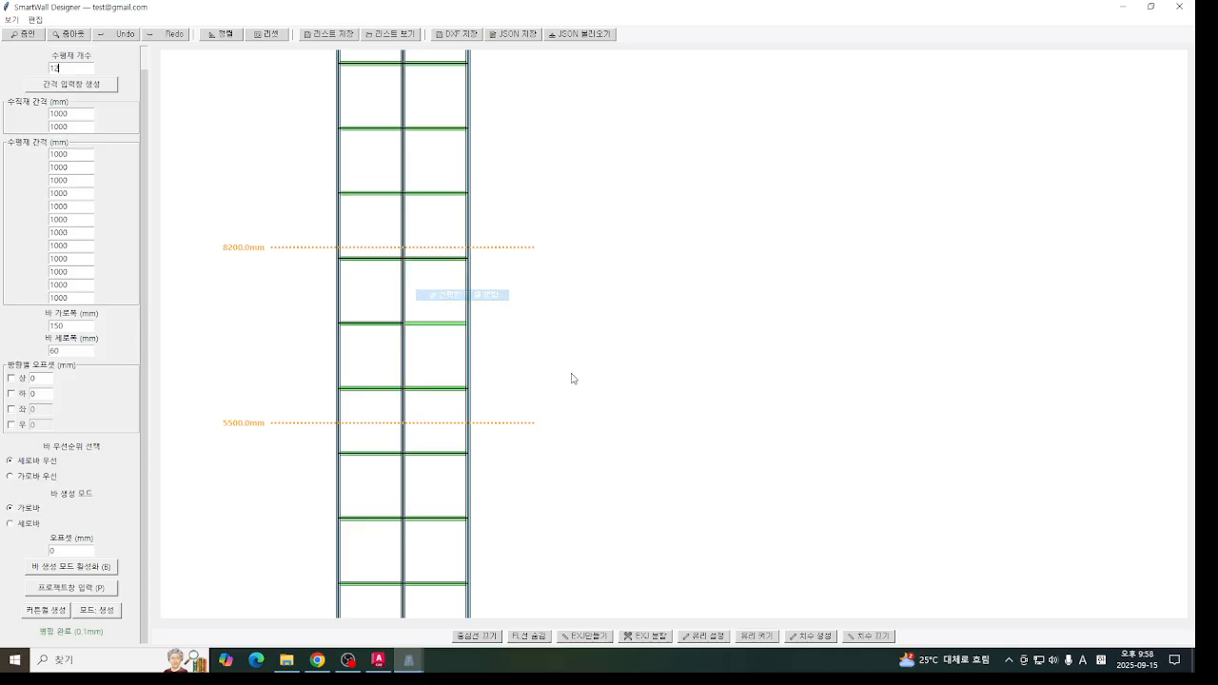
# - Show the glass again and delete the horizontal bar left between the two merged cells
pyautogui.click(757, 635)
pyautogui.rightClick(409, 327)
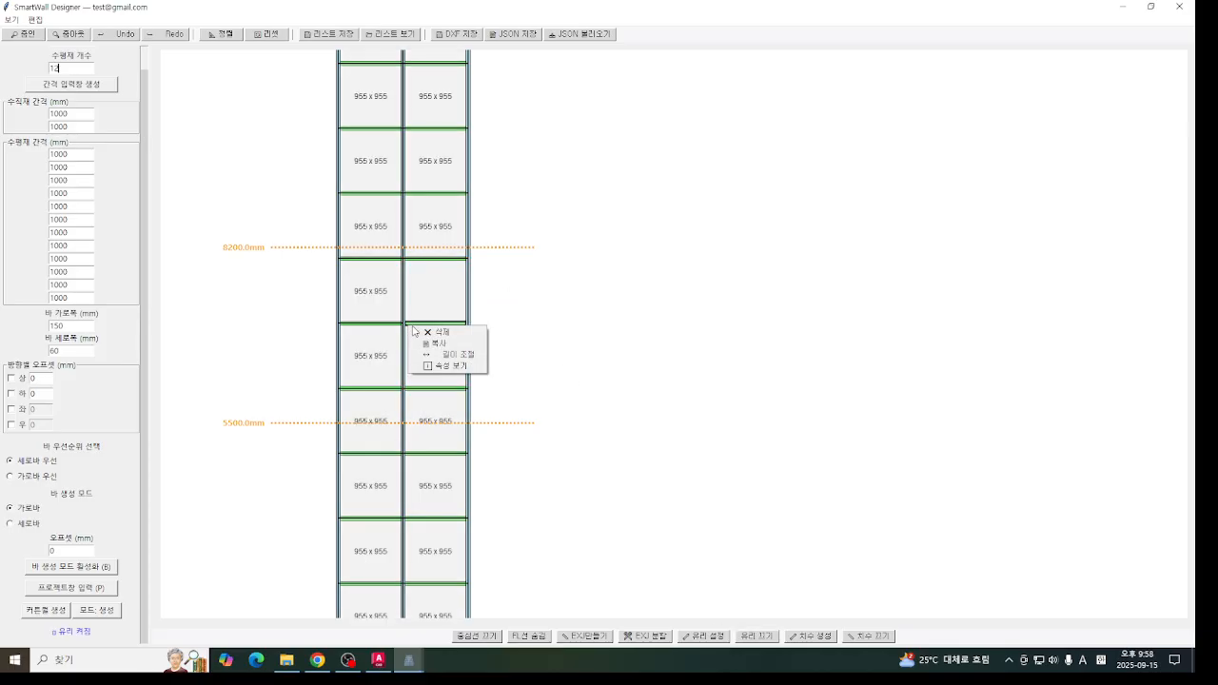
pyautogui.click(429, 329)
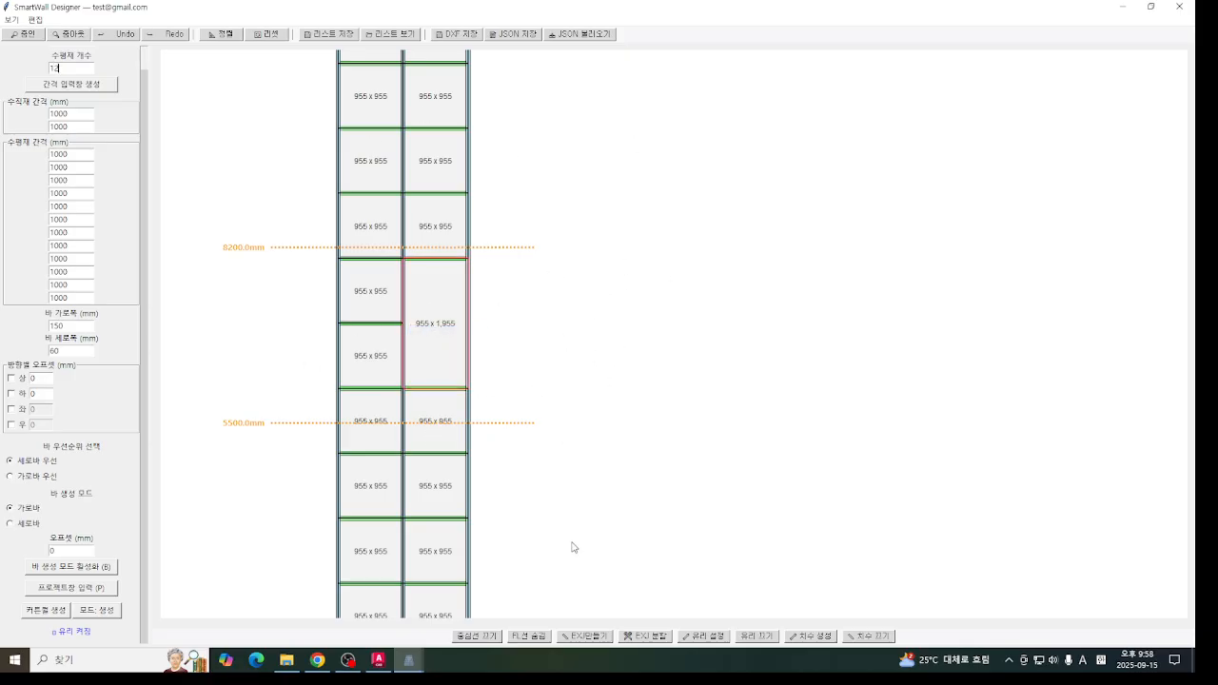
# - Load the saved curtain wall AW-10 from the saved list onto the canvas
pyautogui.moveTo(505, 425)
pyautogui.mouseDown(button='middle')
pyautogui.moveTo(546, 273)
pyautogui.moveTo(722, 108)
pyautogui.mouseUp(button='middle')
pyautogui.moveTo(560, 356); pyautogui.dragTo(541, 395, button='middle')
pyautogui.moveTo(606, 442)
pyautogui.mouseDown(button='middle')
pyautogui.moveTo(531, 564)
pyautogui.moveTo(537, 599)
pyautogui.mouseUp(button='middle')
pyautogui.moveTo(487, 329)
pyautogui.mouseDown(button='middle')
pyautogui.moveTo(480, 293)
pyautogui.moveTo(497, 323)
pyautogui.moveTo(492, 433)
pyautogui.moveTo(494, 403)
pyautogui.mouseUp(button='middle')
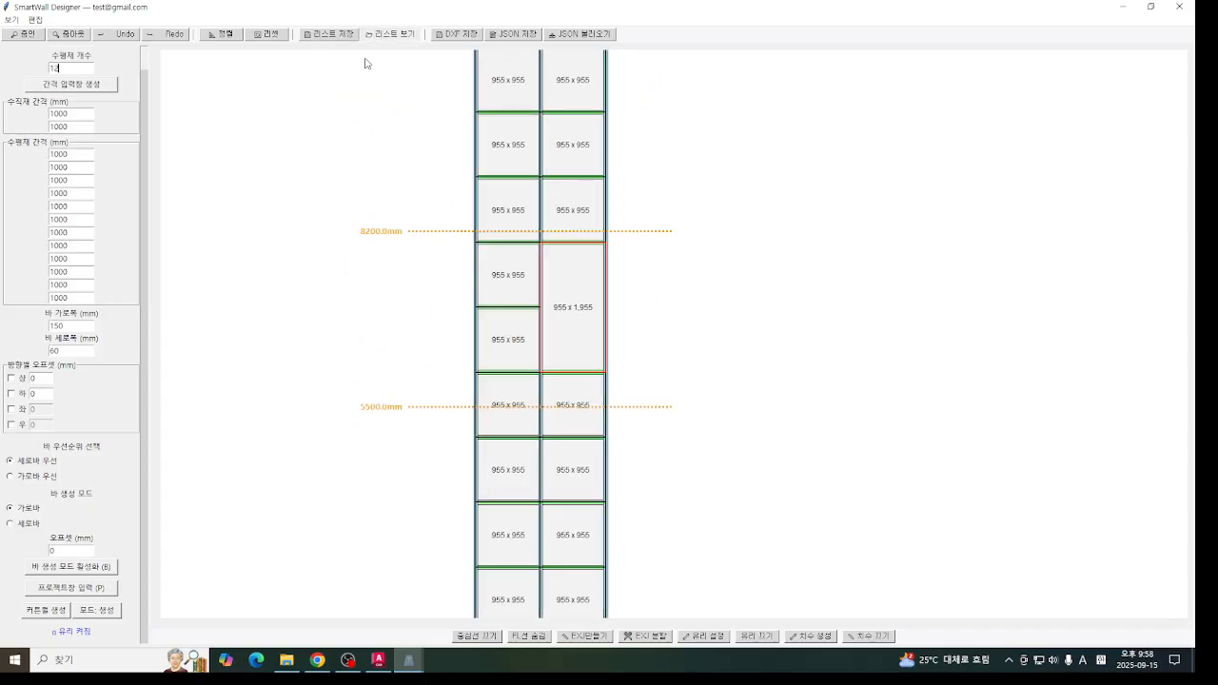
pyautogui.click(389, 34)
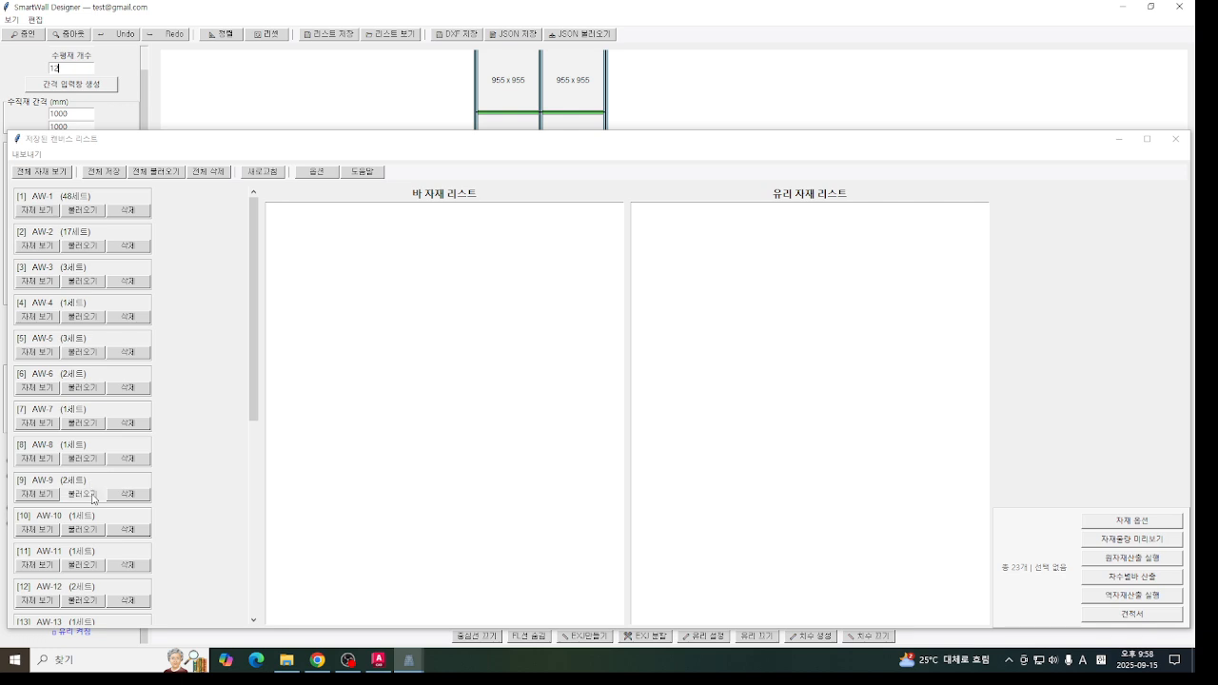
pyautogui.click(82, 529)
pyautogui.click(645, 377)
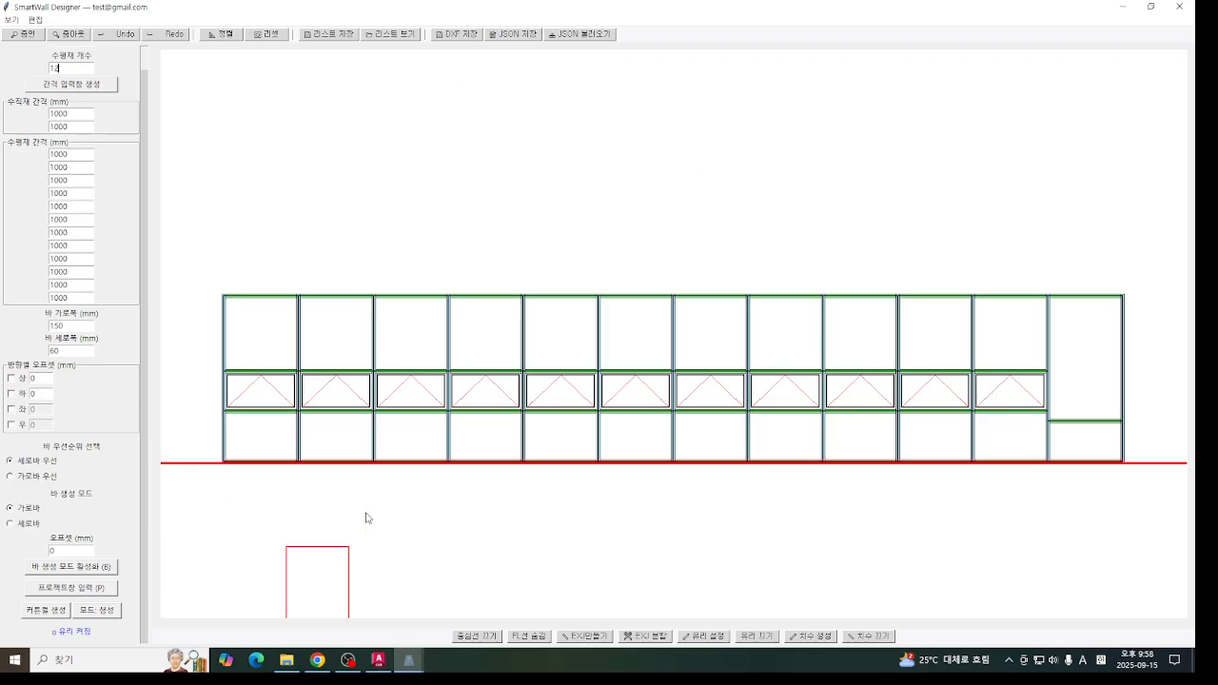
# - Export the curtain wall on the canvas as a DXF to the desktop, overwriting 테스트1.dxf
pyautogui.click(459, 34)
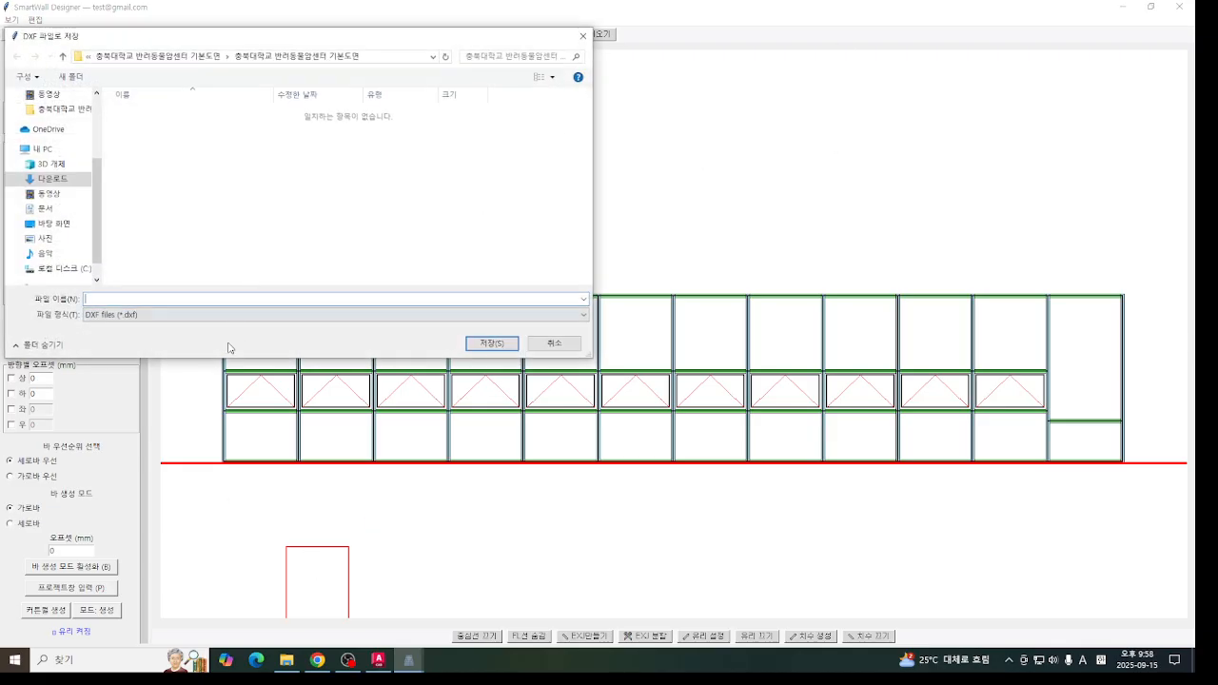
pyautogui.scroll(3, 57, 161)
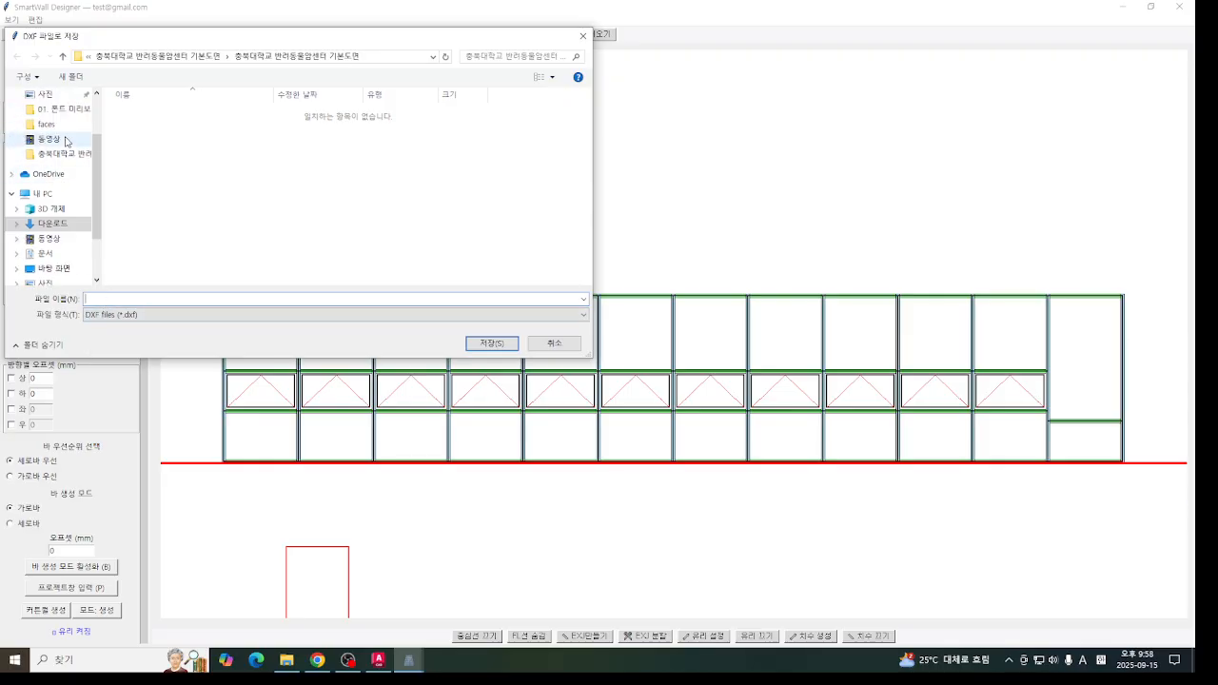
pyautogui.click(65, 127)
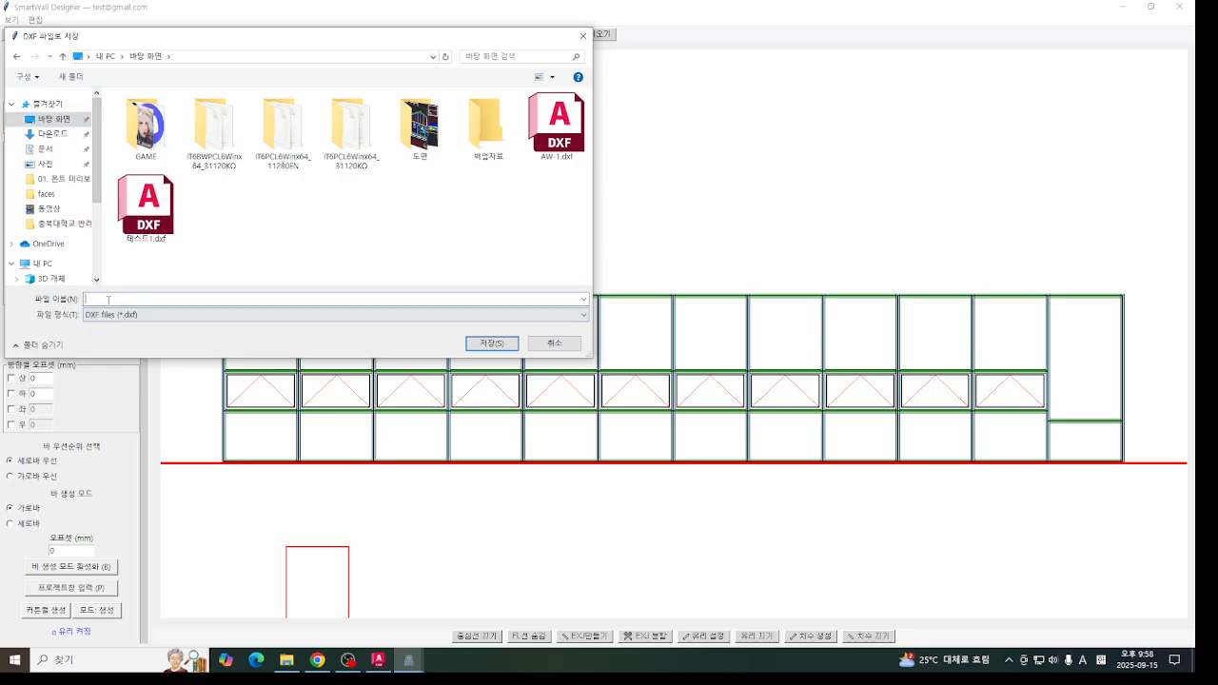
pyautogui.click(145, 211)
pyautogui.click(490, 343)
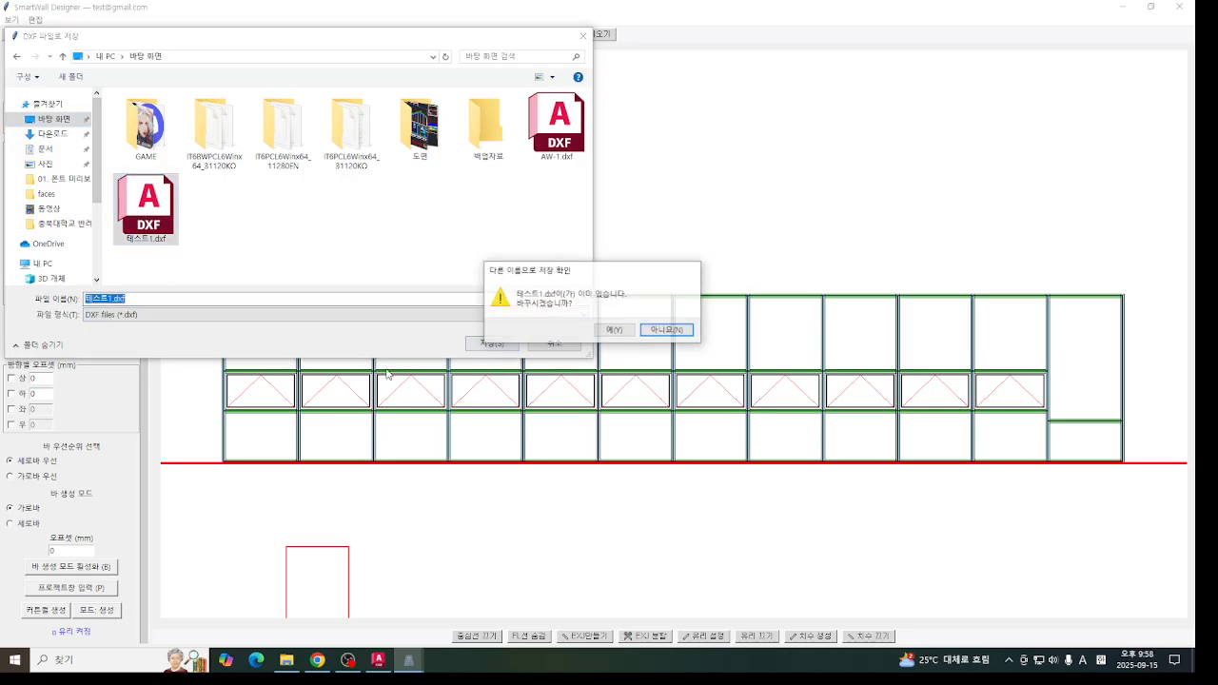
pyautogui.click(631, 335)
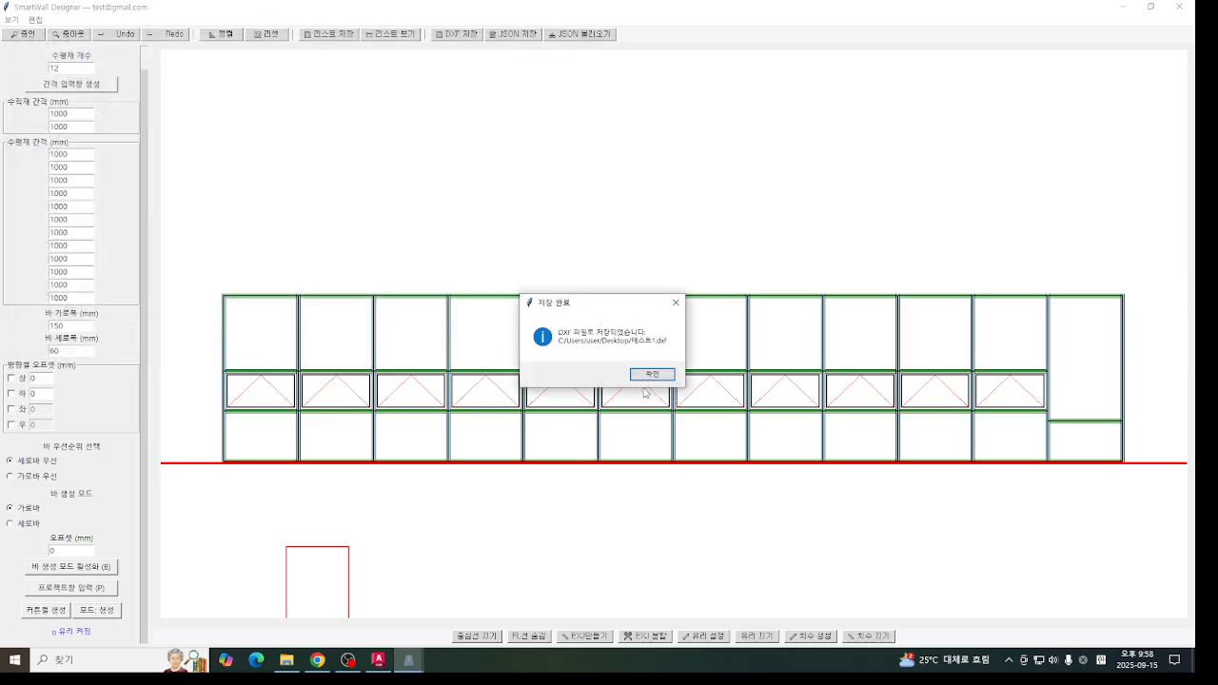
pyautogui.click(652, 374)
# - Minimise the open windows to reach the desktop and open 테스트1.dxf in AutoCAD
pyautogui.click(1123, 7)
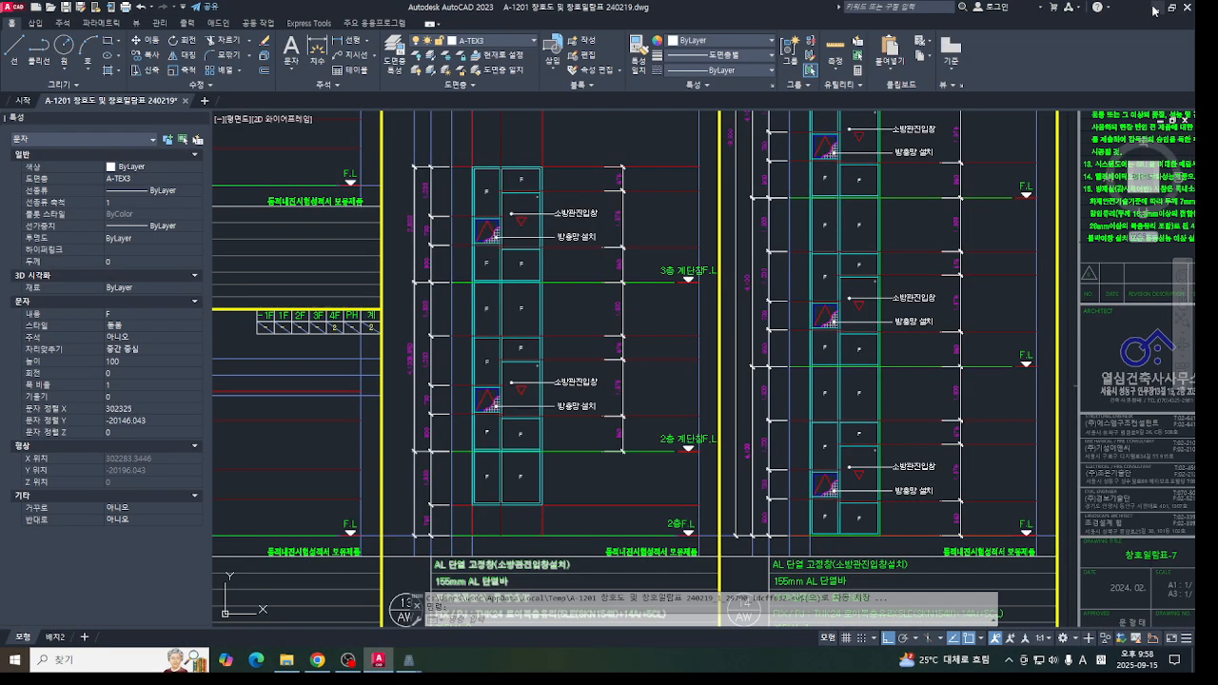
pyautogui.click(1151, 8)
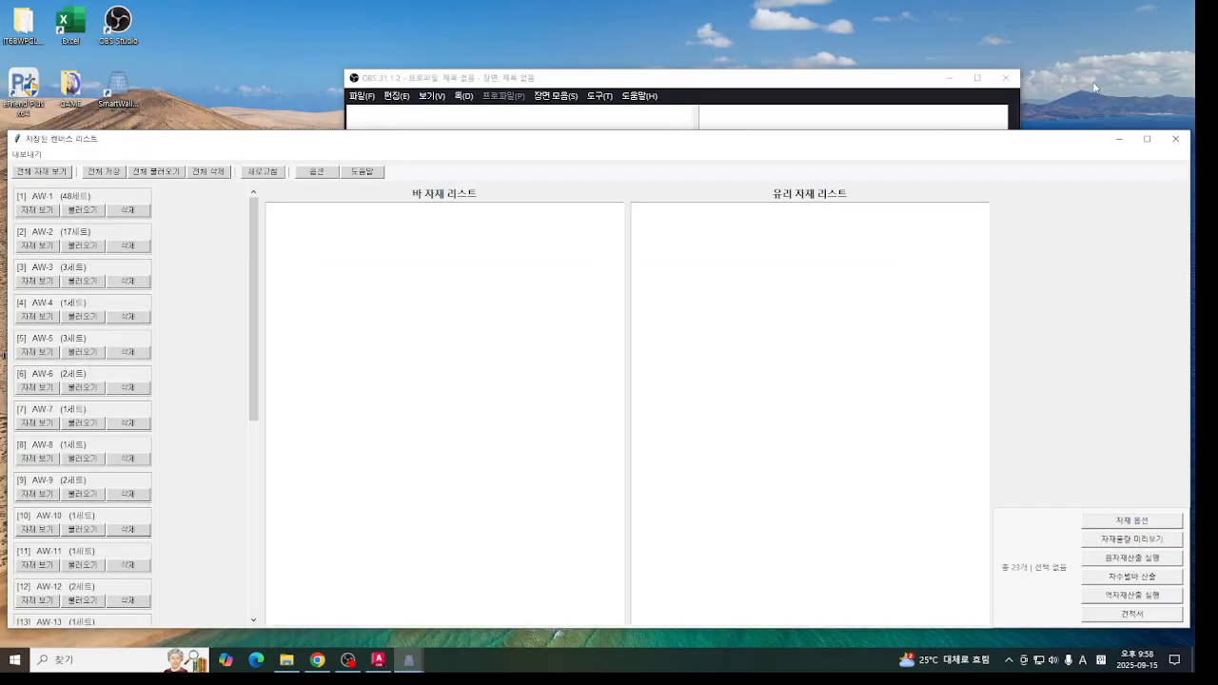
pyautogui.click(949, 78)
pyautogui.click(1119, 139)
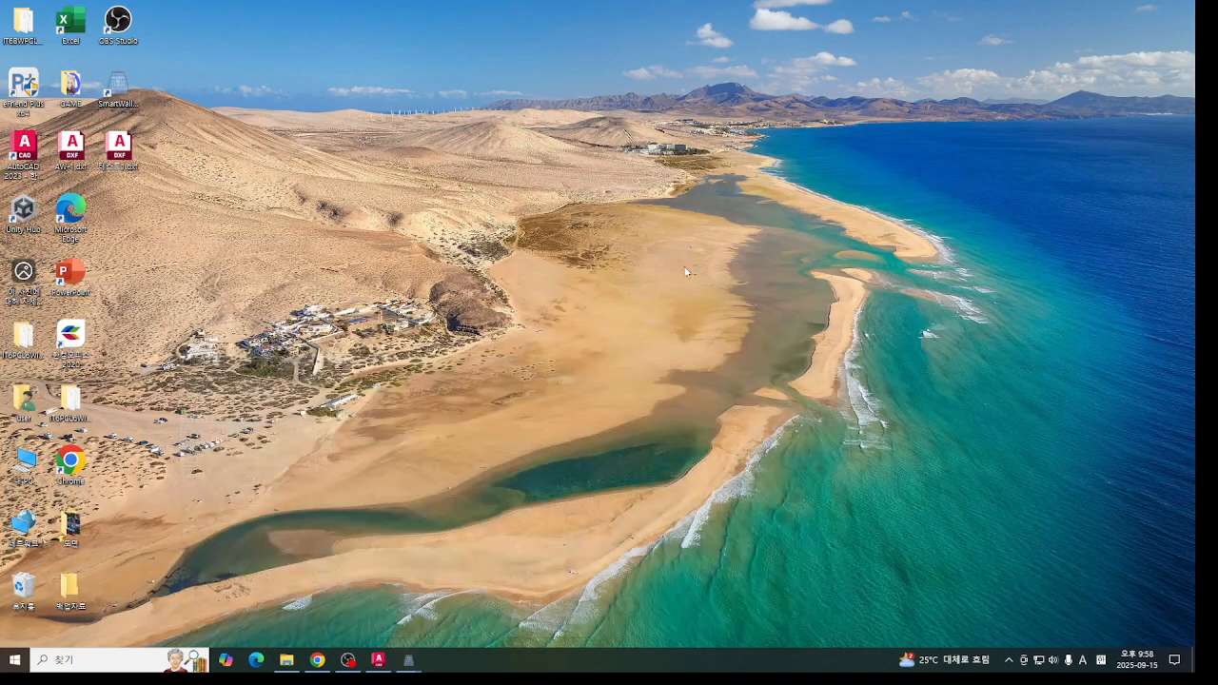
pyautogui.doubleClick(118, 147)
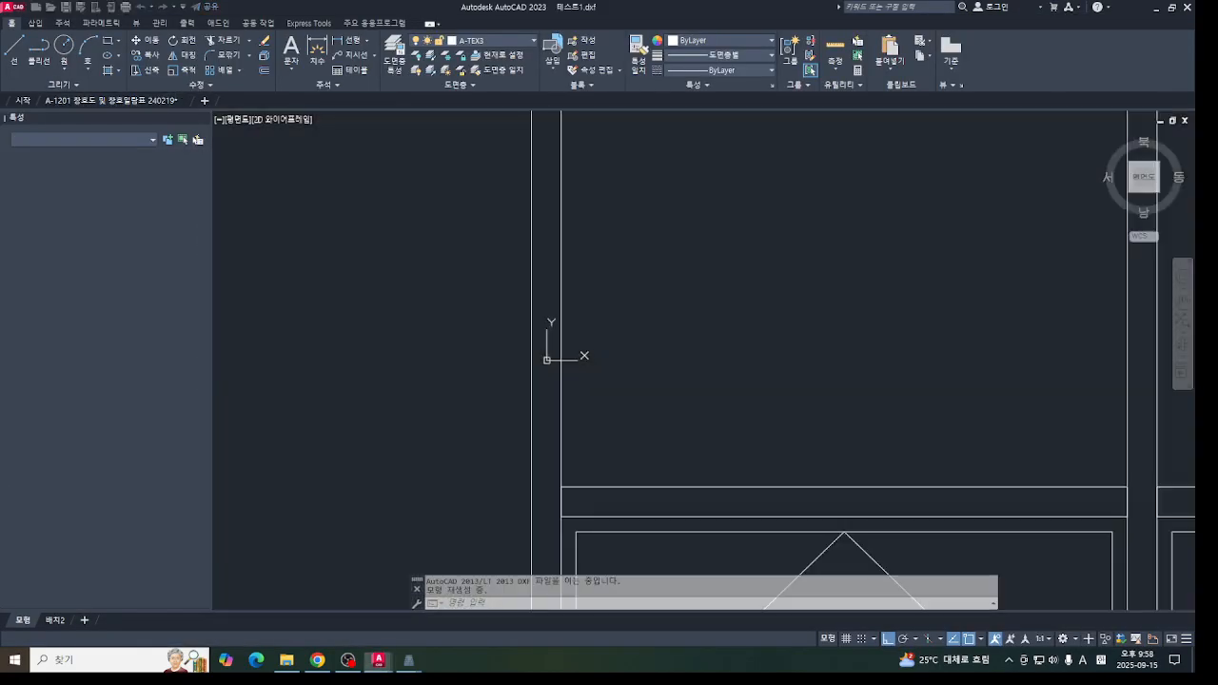
# - Examine the exported curtain wall elevation in 테스트1.dxf, including its bars and project windows
pyautogui.scroll(-7, 897, 430)
pyautogui.moveTo(805, 384); pyautogui.dragTo(429, 223, button='middle')
pyautogui.scroll(-5, 514, 285)
pyautogui.moveTo(616, 308)
pyautogui.mouseDown(button='middle')
pyautogui.moveTo(601, 386)
pyautogui.moveTo(620, 324)
pyautogui.mouseUp(button='middle')
pyautogui.scroll(2, 595, 375)
pyautogui.scroll(-2, 615, 375)
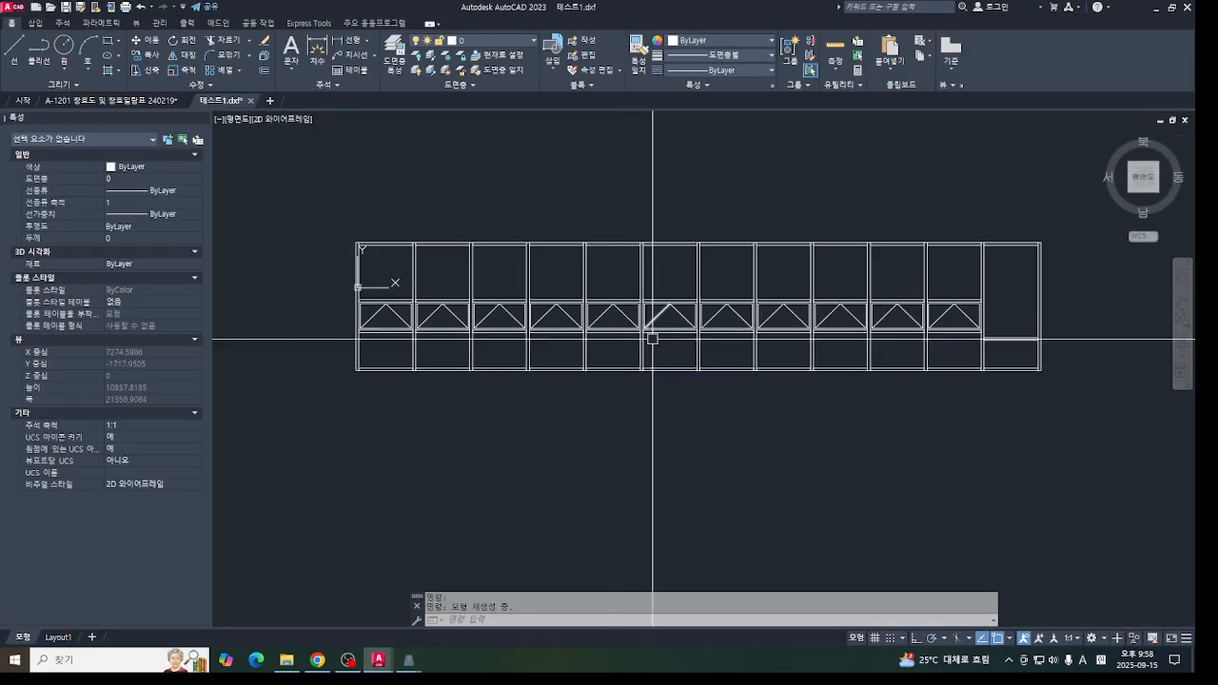
pyautogui.scroll(2, 698, 391)
pyautogui.moveTo(698, 391); pyautogui.dragTo(696, 446, button='middle')
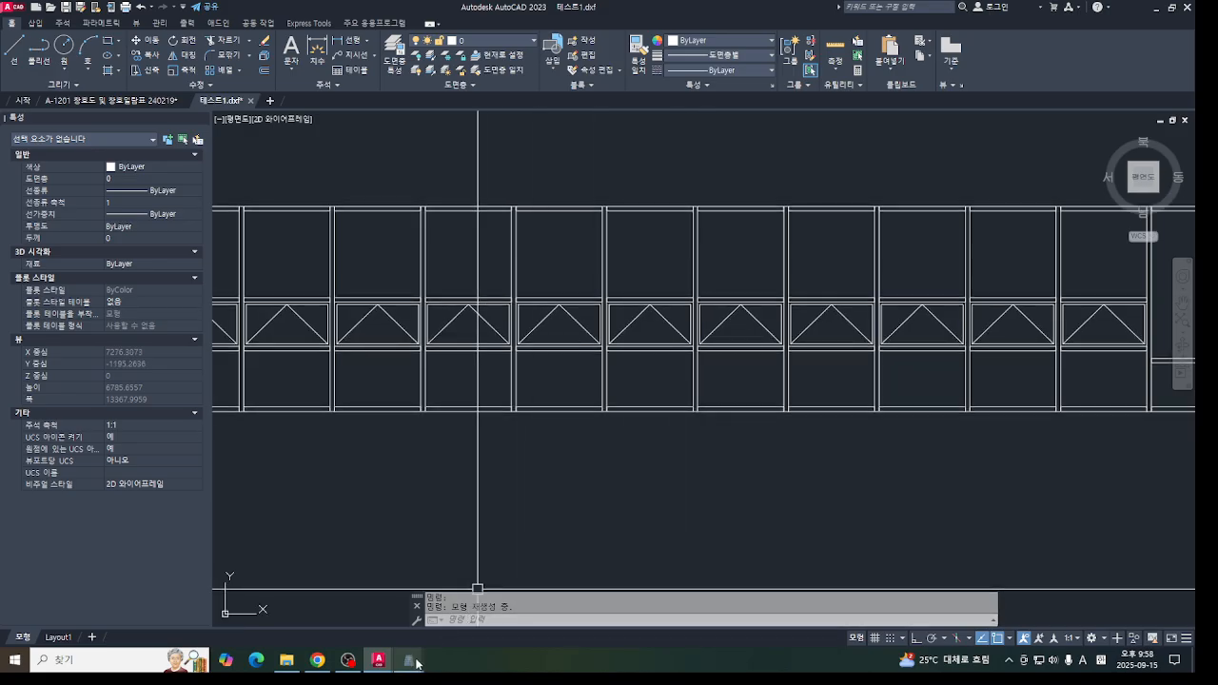
# - Switch back to the SmartWall Designer canvas and check an edit option of the horizontal bar below the first project window
pyautogui.moveTo(408, 659)
pyautogui.click(581, 614)
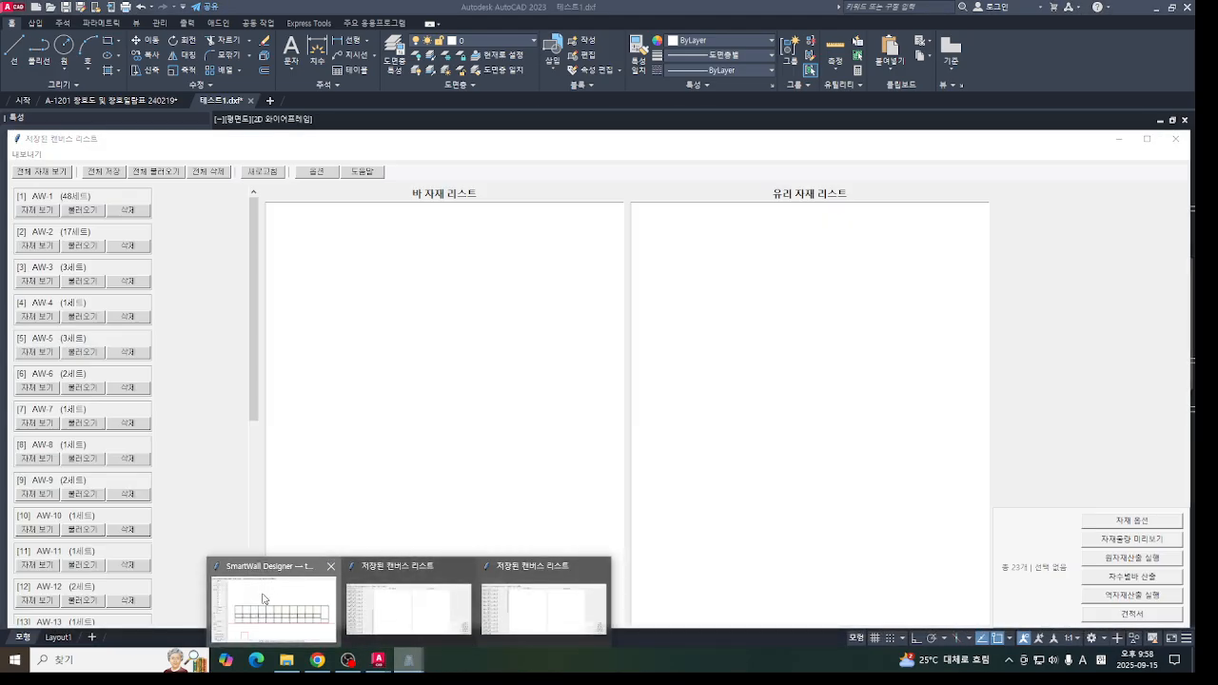
pyautogui.click(273, 609)
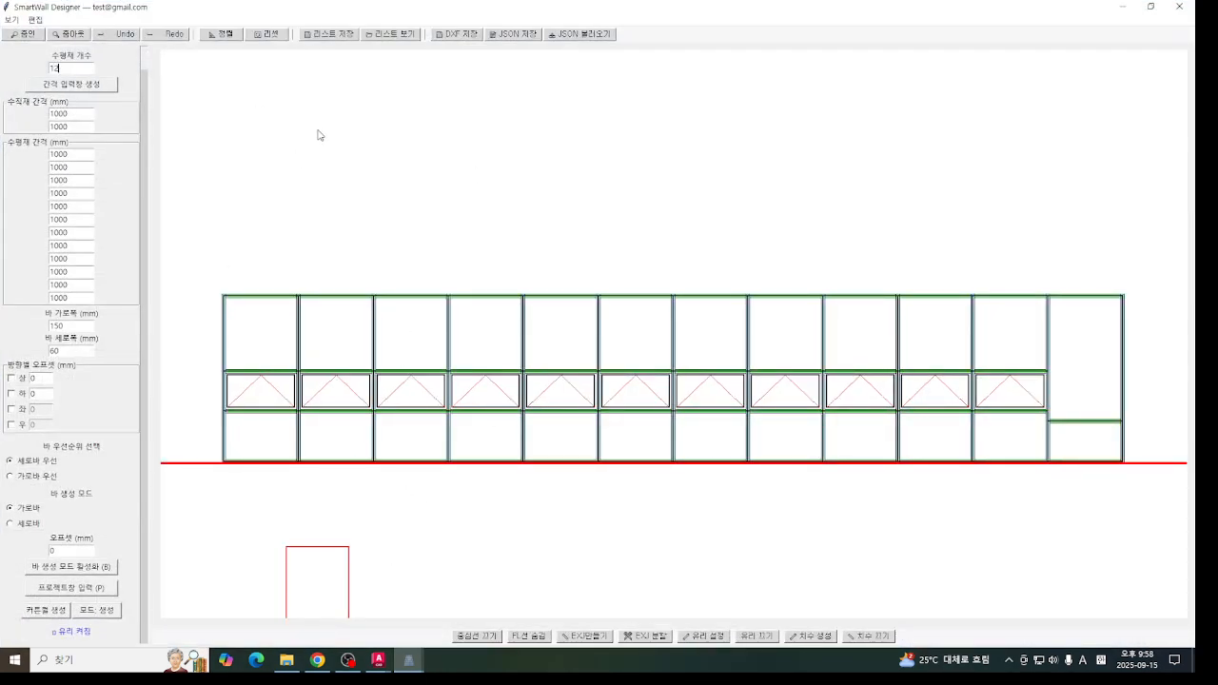
pyautogui.rightClick(279, 410)
pyautogui.click(323, 468)
pyautogui.moveTo(143, 204); pyautogui.dragTo(160, 245)
# - Show the bar and glass material lists of all saved walls in the saved canvas list and check the export options
pyautogui.moveTo(409, 659)
pyautogui.click(548, 598)
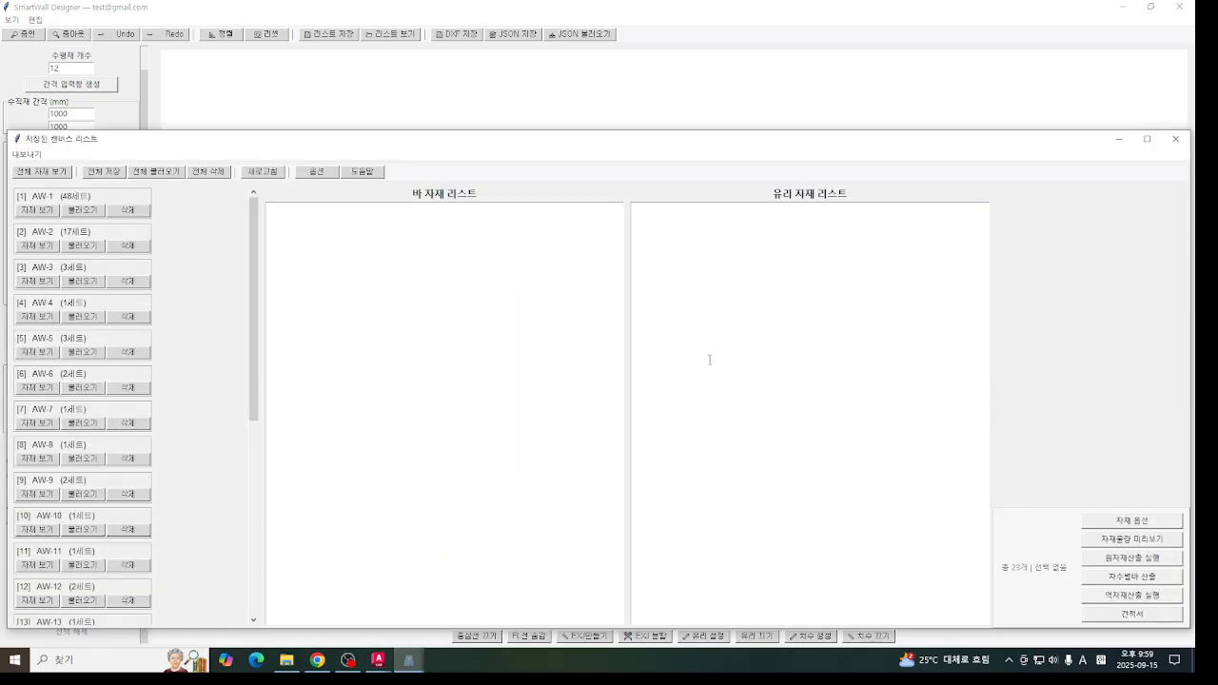
pyautogui.moveTo(365, 141); pyautogui.dragTo(369, 95)
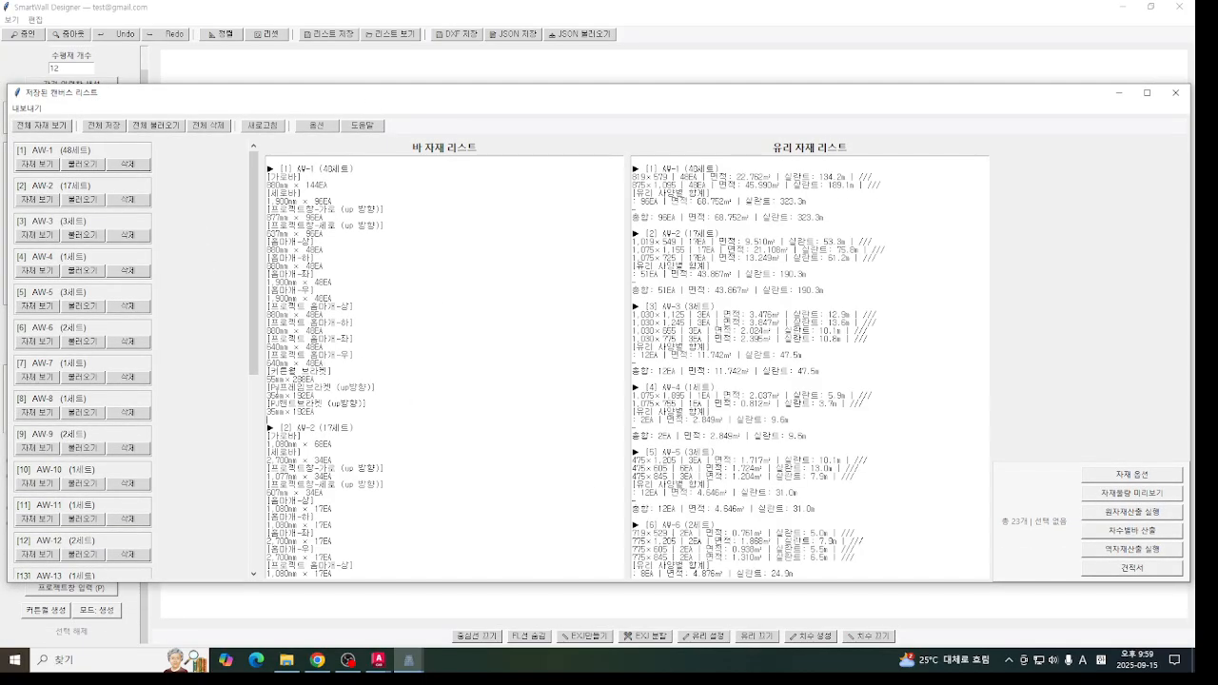
pyautogui.click(28, 108)
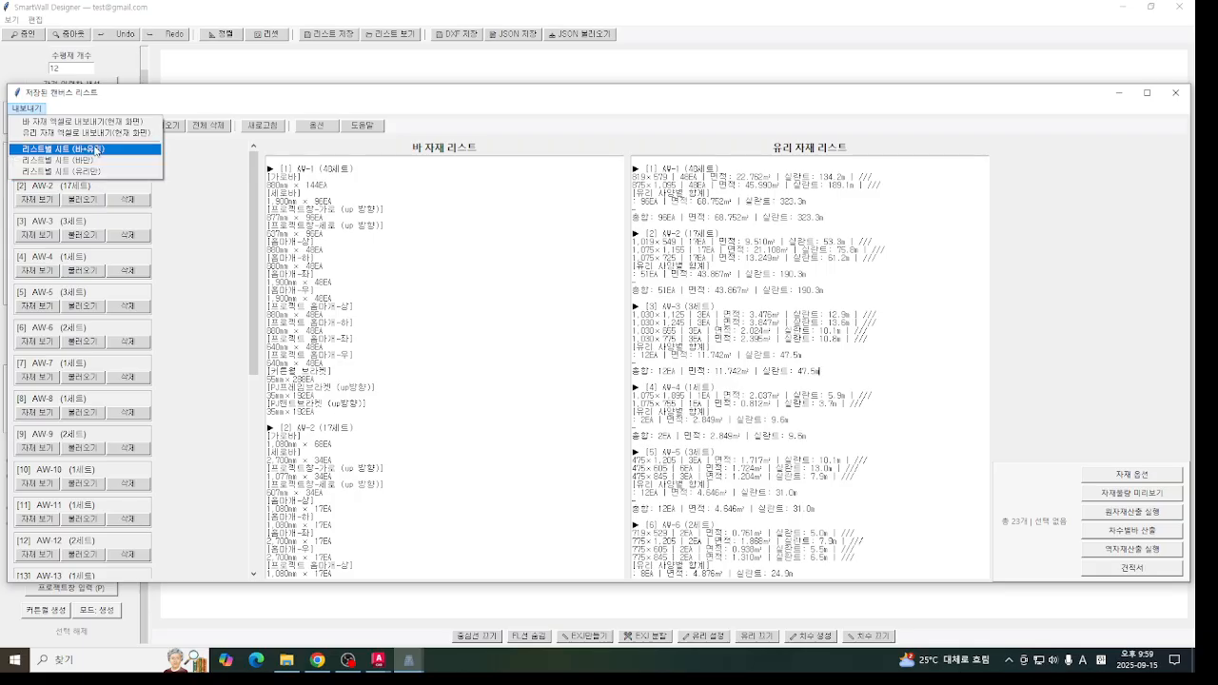
pyautogui.click(433, 389)
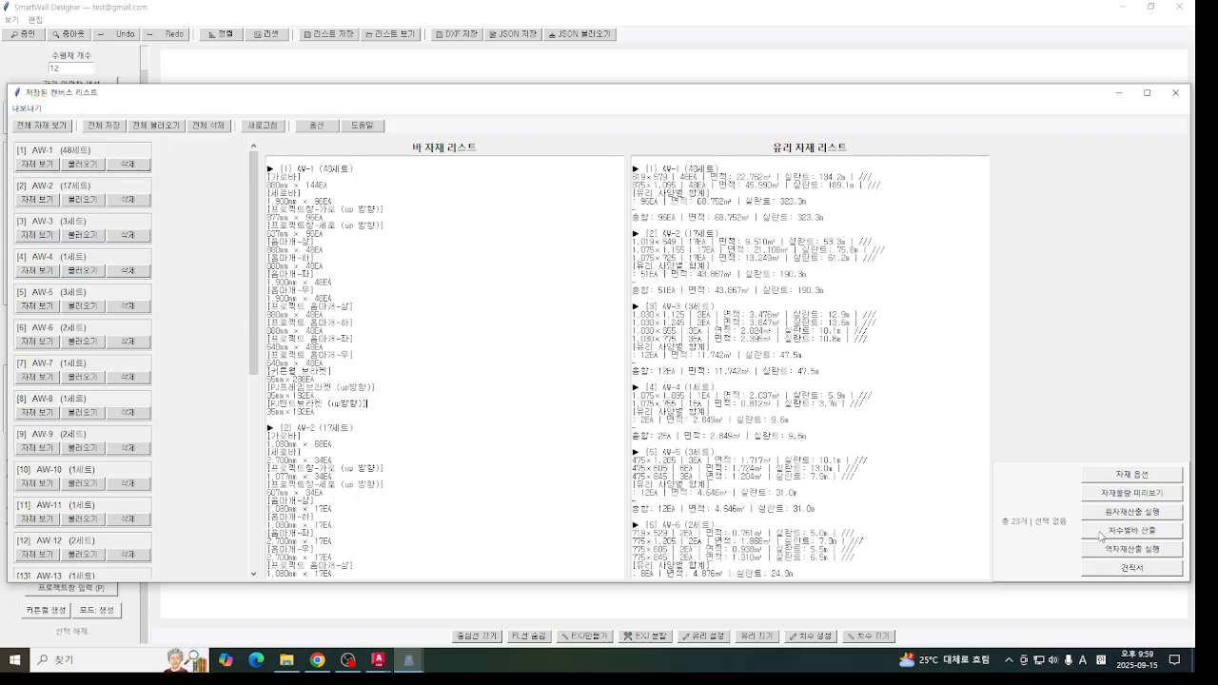
# - Review the material options for groups, cutting and display, estimates and individual unit weights, and close them
pyautogui.click(1133, 474)
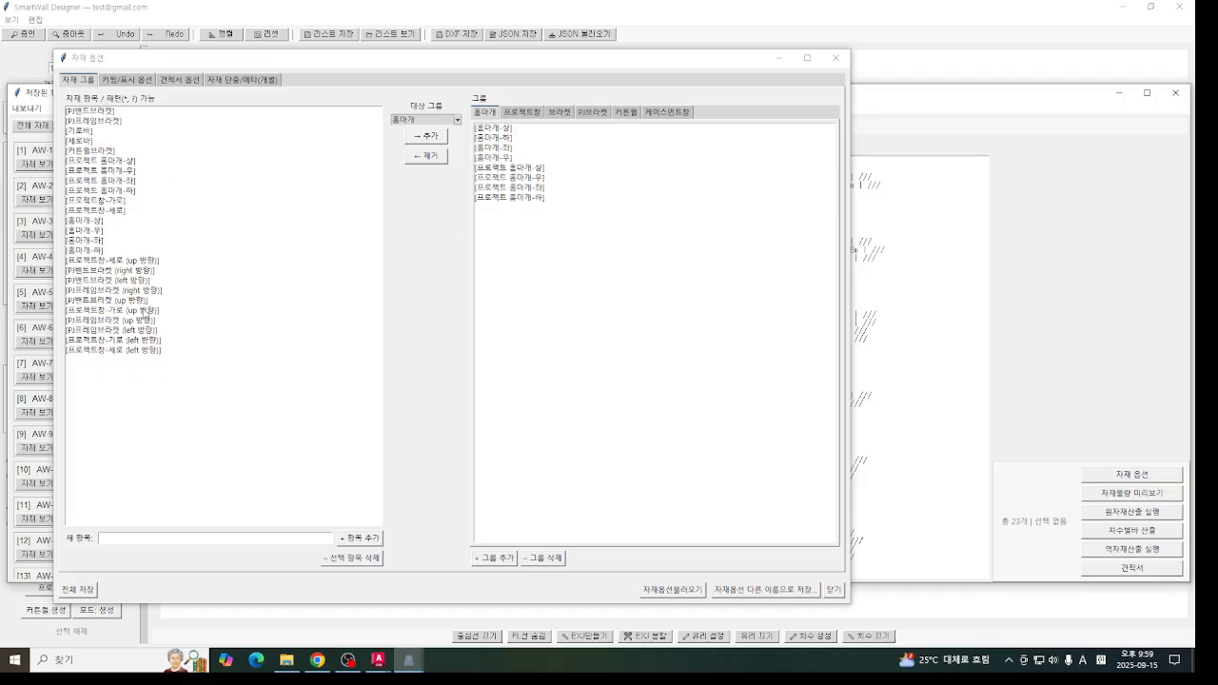
pyautogui.click(124, 80)
pyautogui.click(179, 79)
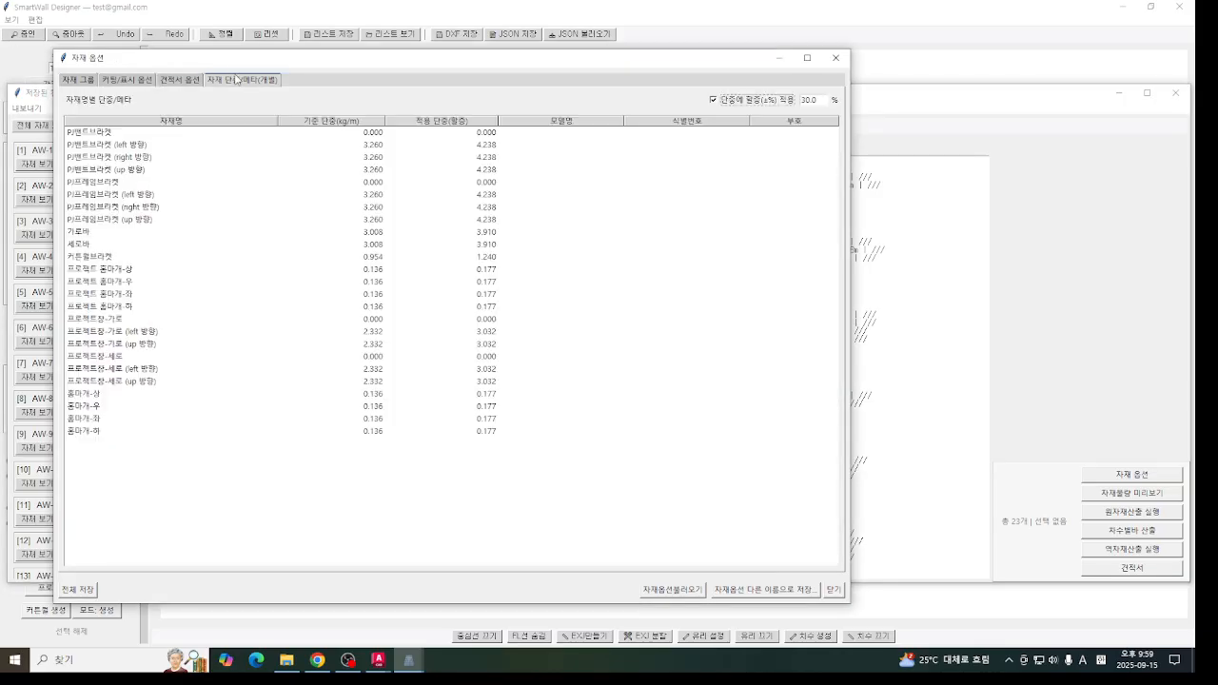
pyautogui.click(243, 80)
pyautogui.click(85, 81)
pyautogui.click(123, 80)
pyautogui.click(243, 80)
pyautogui.click(195, 84)
pyautogui.click(109, 84)
pyautogui.click(249, 80)
pyautogui.click(836, 61)
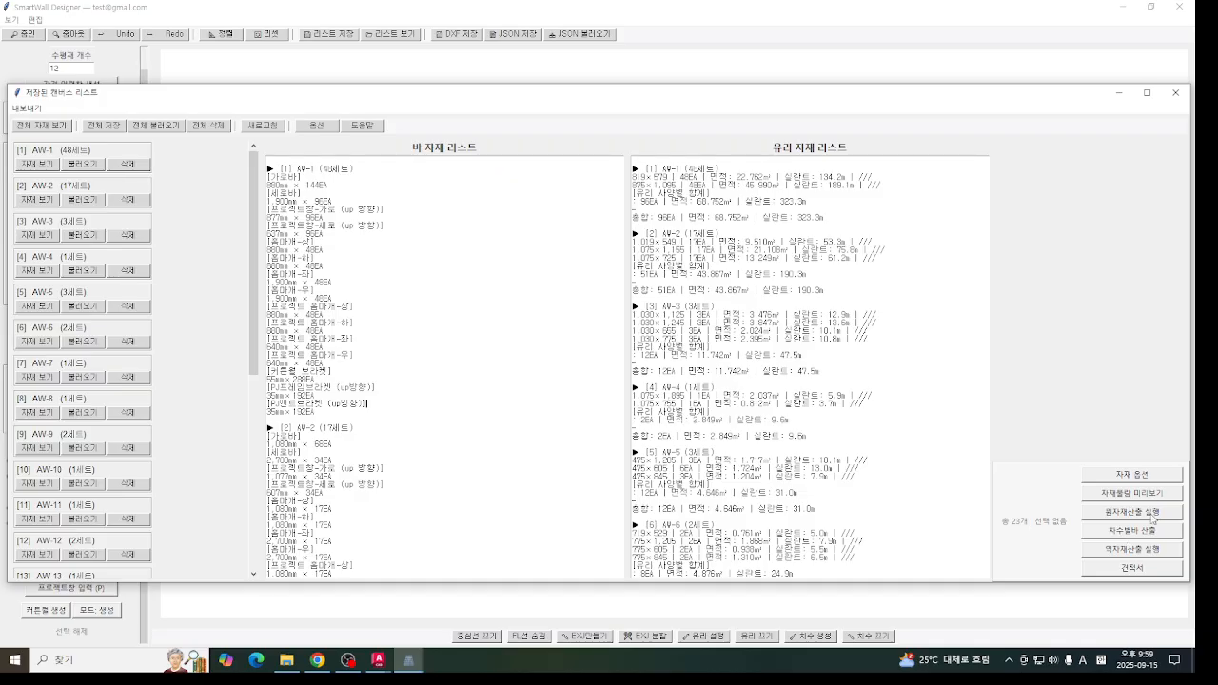
pyautogui.click(1161, 474)
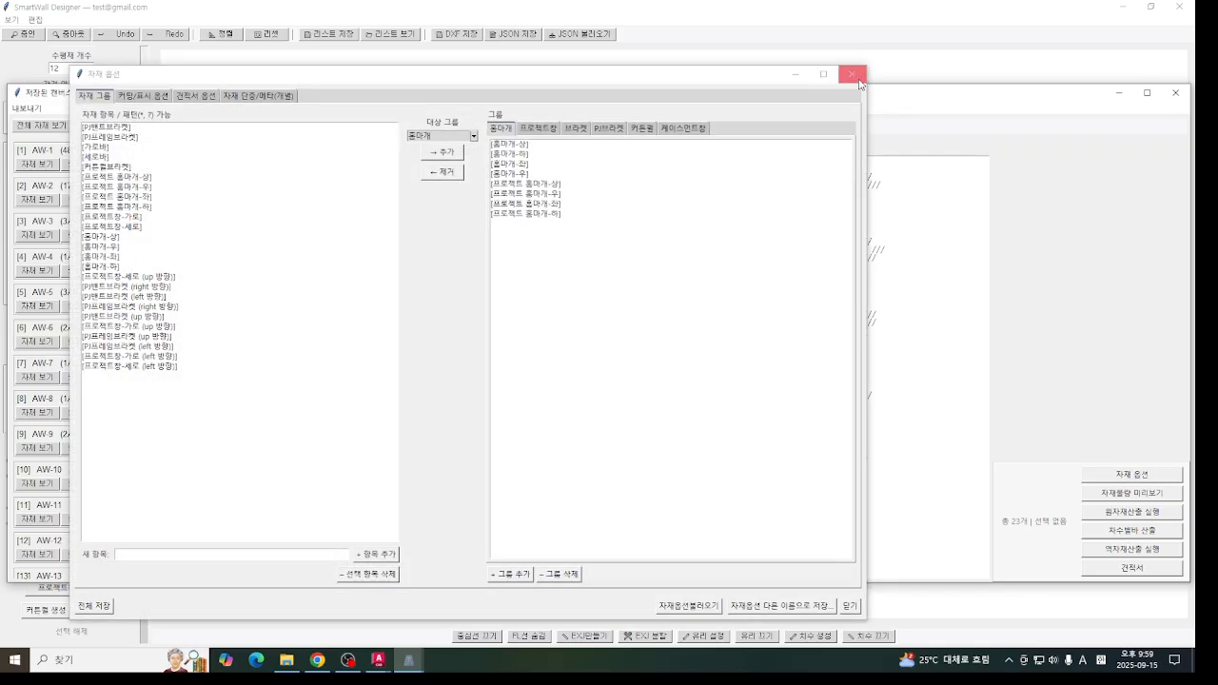
pyautogui.click(853, 76)
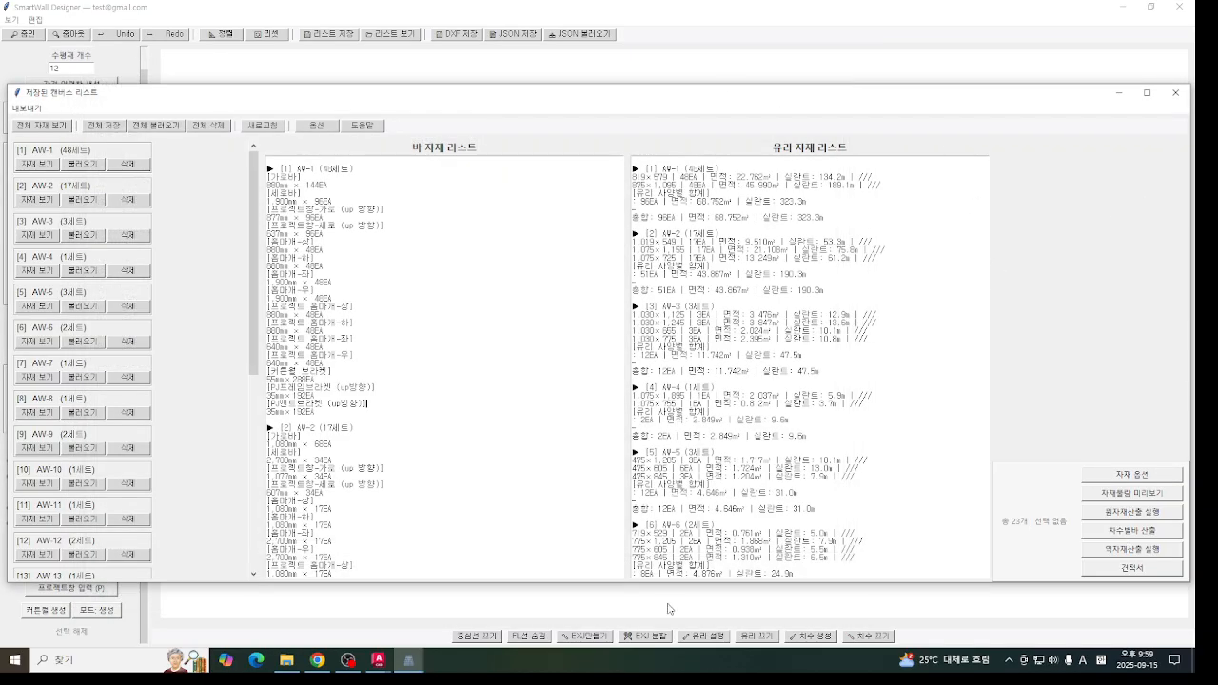
# - Look through the glass settings and the dimension creation settings on the canvas without applying anything
pyautogui.click(641, 611)
pyautogui.click(708, 635)
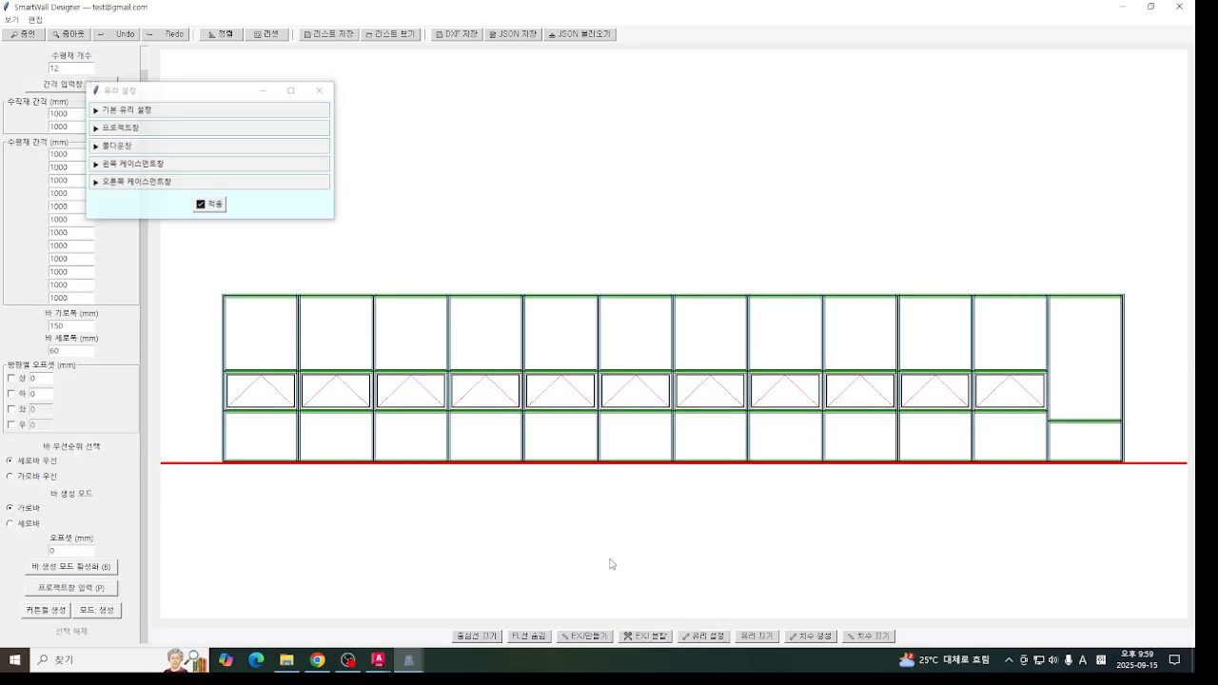
pyautogui.click(321, 90)
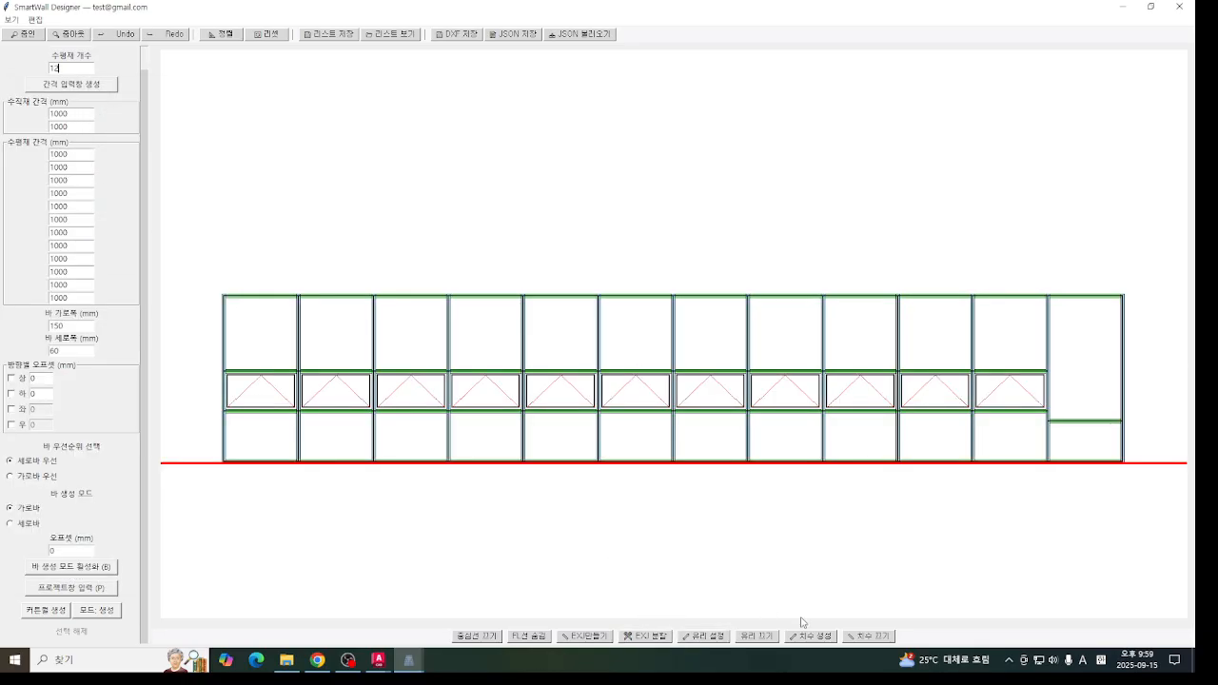
pyautogui.click(811, 635)
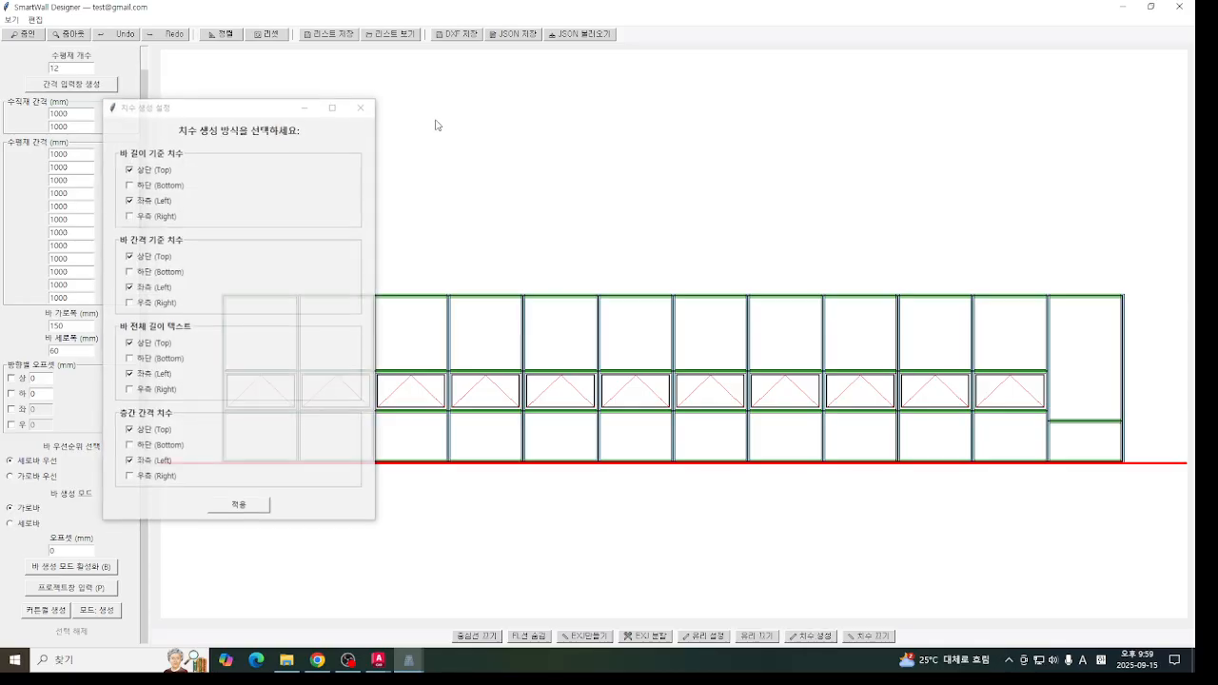
pyautogui.click(362, 107)
# - Return to the saved canvas list, view the project option settings, and look through the remaining saved walls
pyautogui.moveTo(408, 659)
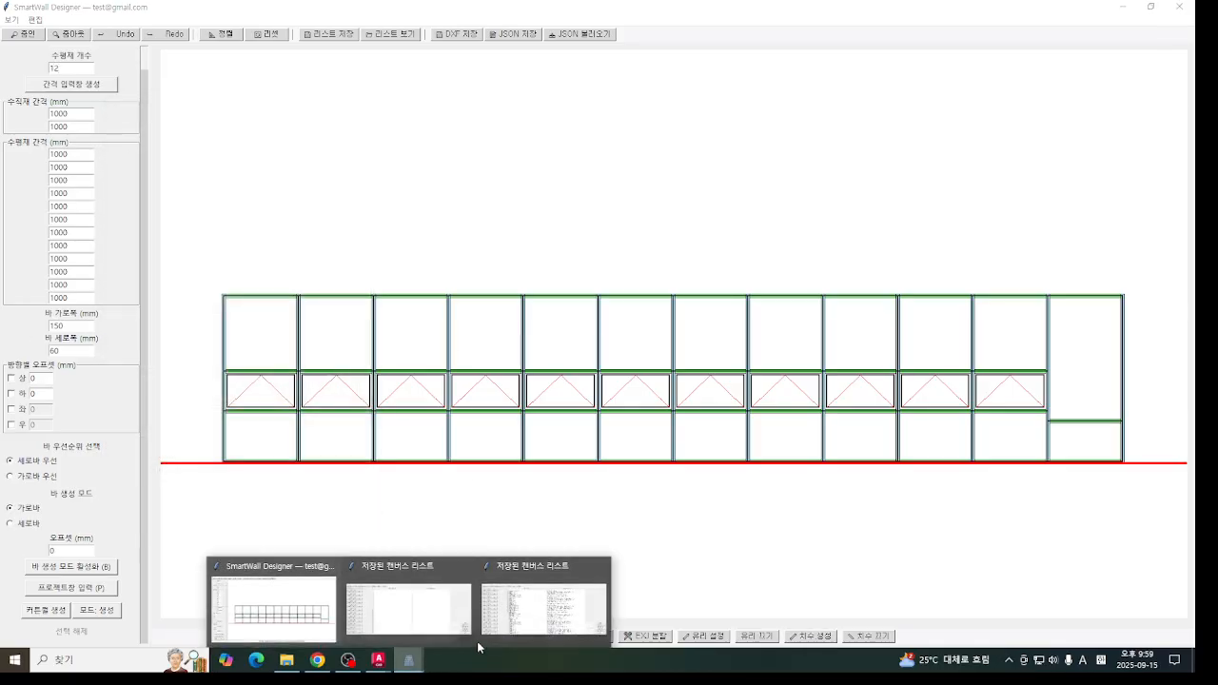
pyautogui.click(544, 595)
pyautogui.click(316, 125)
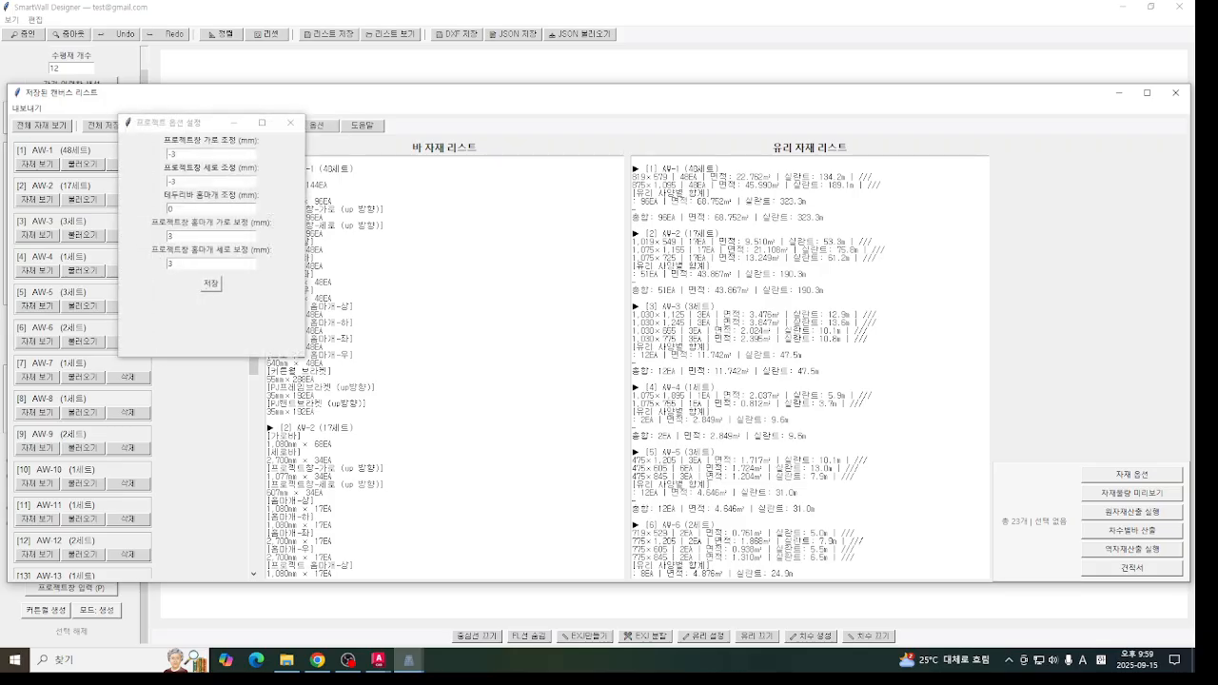
pyautogui.click(290, 122)
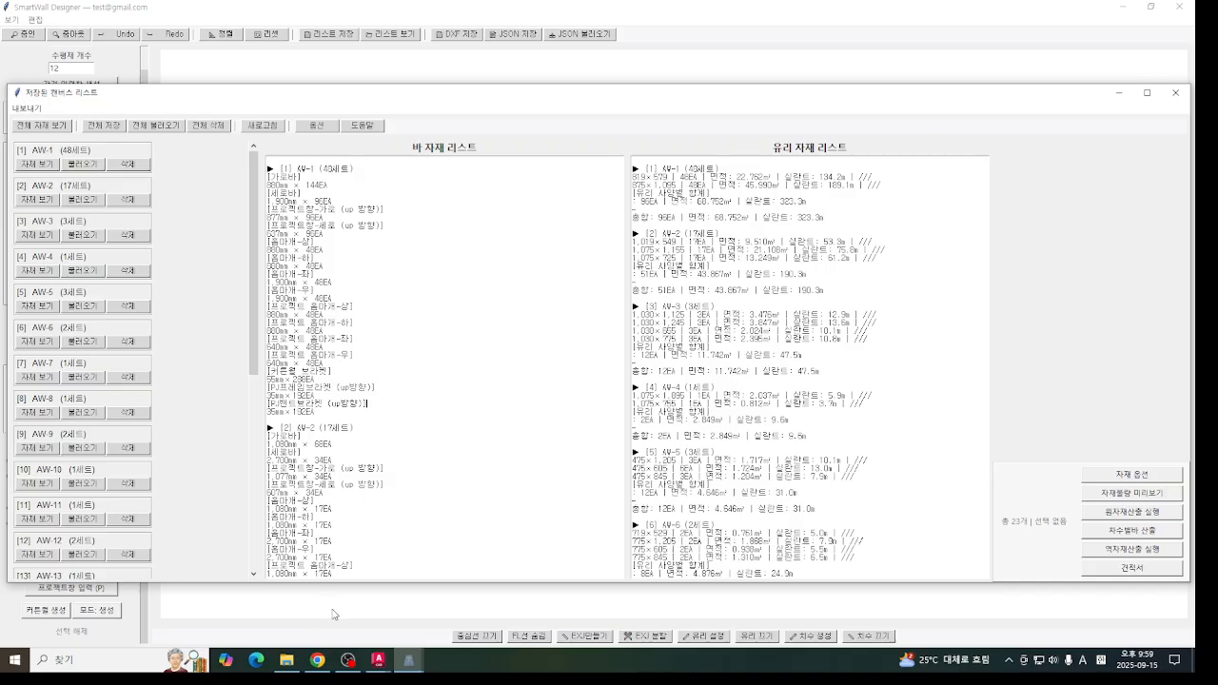
pyautogui.scroll(-10, 243, 305)
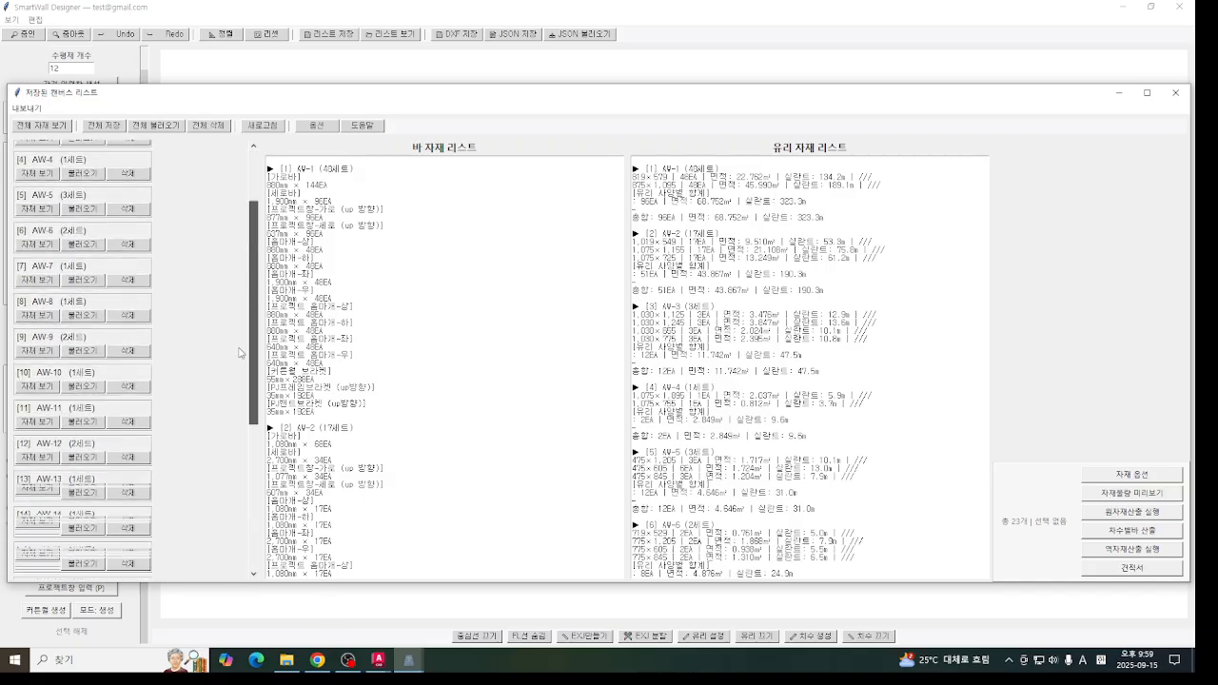
# - Reopen the material options and view the cutting and display, unit weight and estimate settings
pyautogui.click(1103, 471)
pyautogui.moveTo(451, 136); pyautogui.dragTo(451, 53)
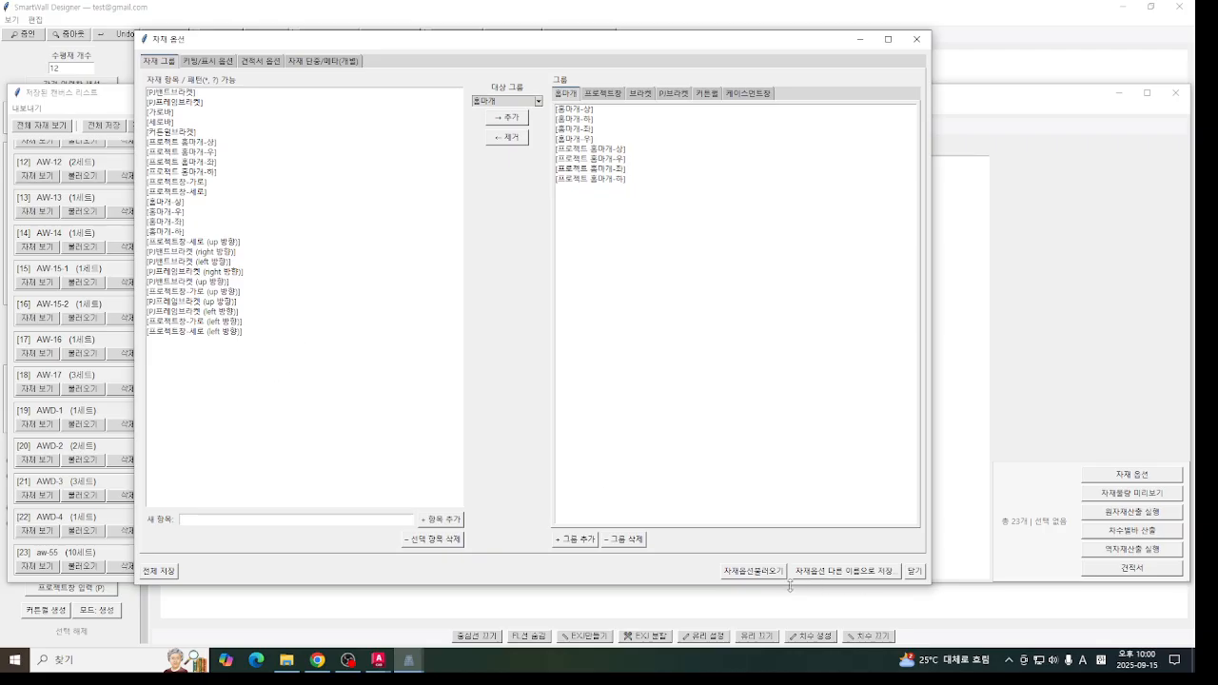
pyautogui.click(204, 61)
pyautogui.click(323, 61)
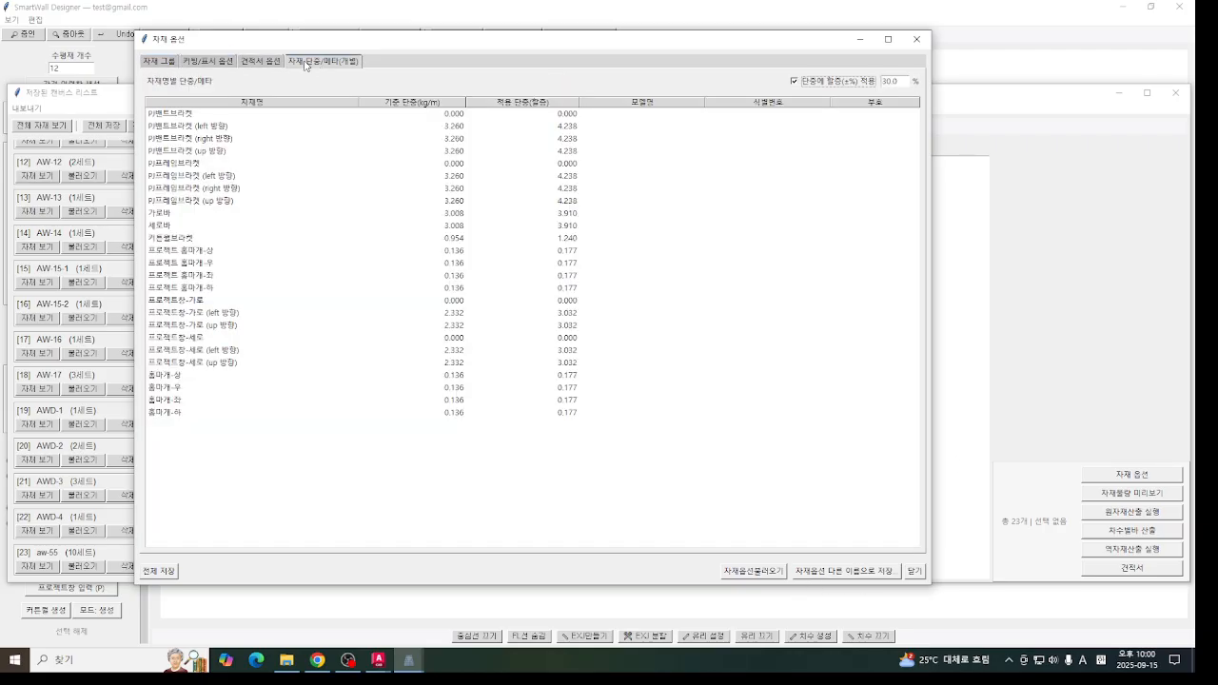
pyautogui.click(260, 61)
# - Save the material options as a JSON file on the desktop under a name beginning with 테스트
pyautogui.click(826, 574)
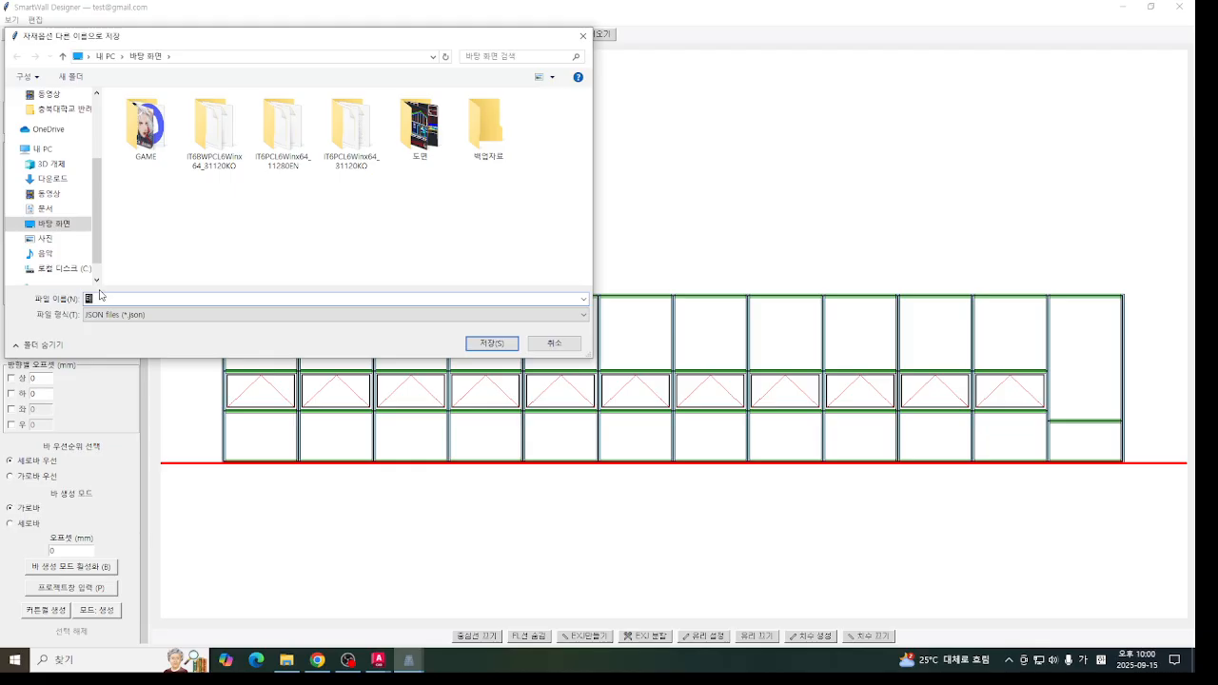
pyautogui.write('테스트')
pyautogui.press('BackSpace')
pyautogui.write('트세트')
pyautogui.click(492, 342)
pyautogui.click(659, 378)
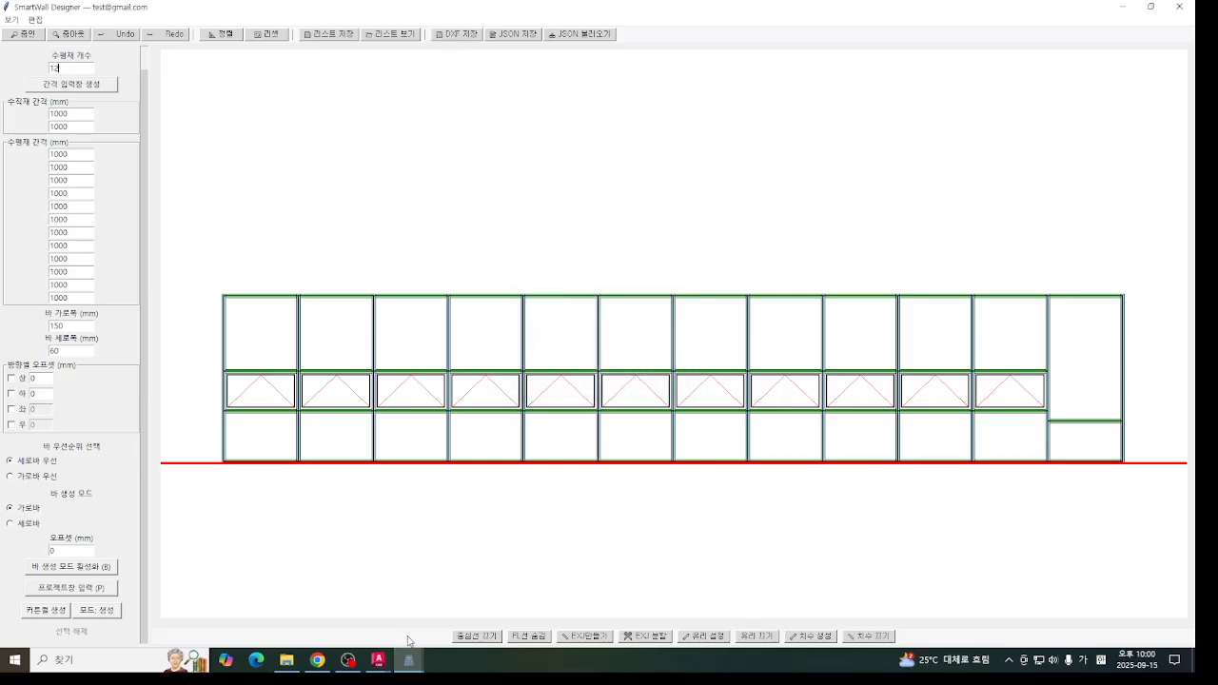
# - Bring the material options back and inspect the casement, roll insect screen and project window groups of the estimate settings
pyautogui.moveTo(409, 659)
pyautogui.click(611, 609)
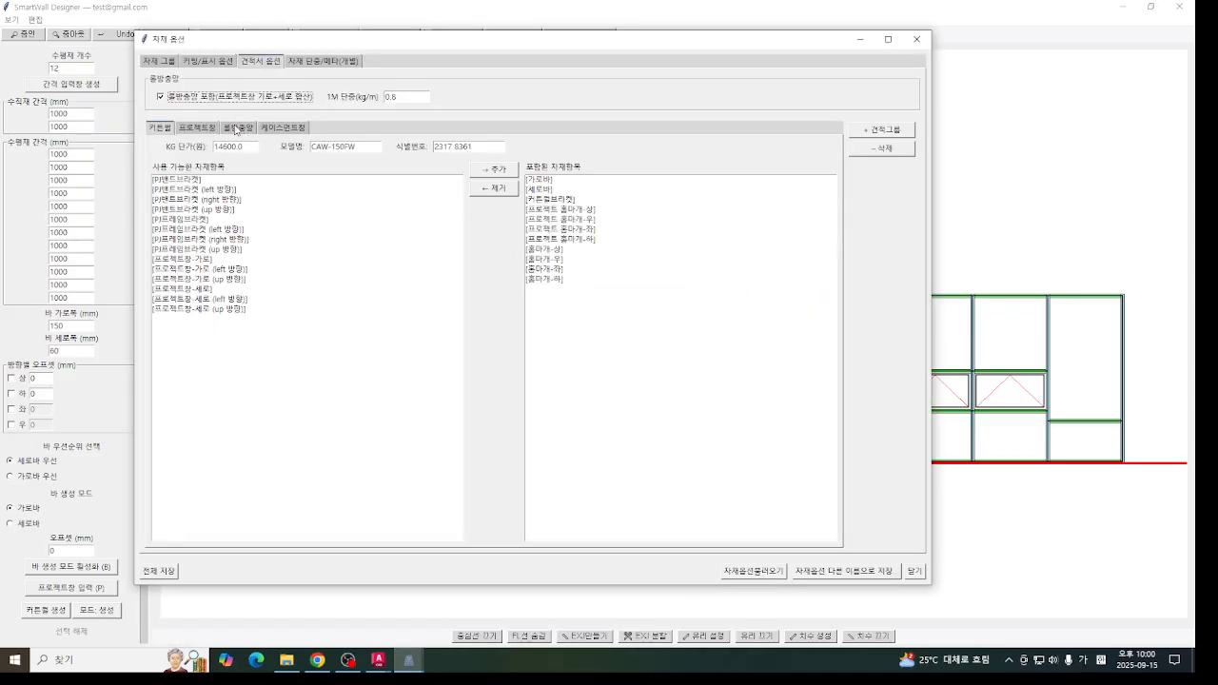
pyautogui.click(277, 127)
pyautogui.click(233, 132)
pyautogui.click(193, 127)
pyautogui.click(189, 64)
pyautogui.click(257, 67)
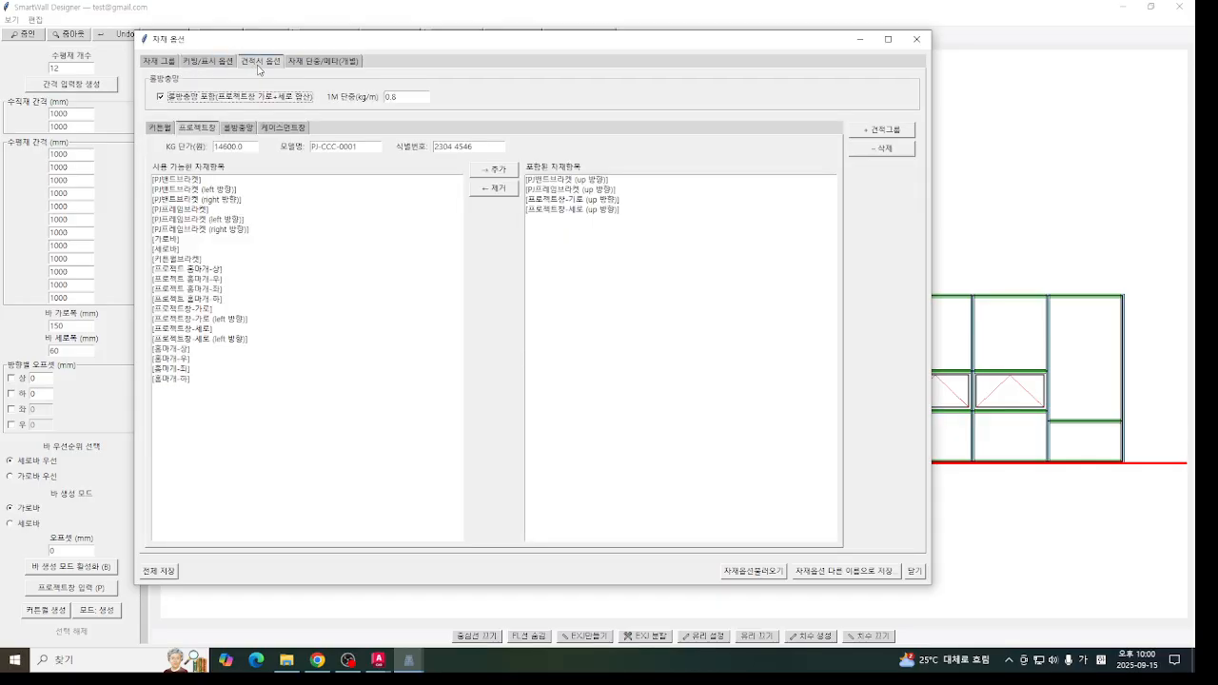
# - Delete the project window and casement window groups from the estimate settings and save all material options
pyautogui.click(880, 150)
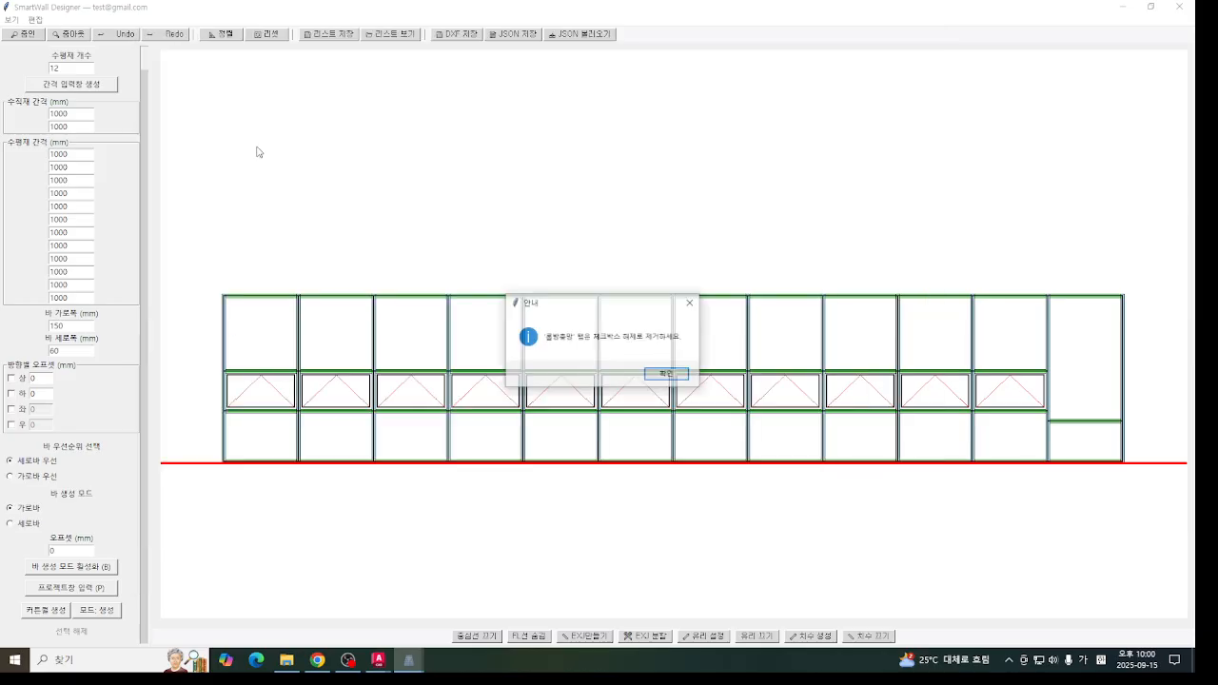
pyautogui.click(680, 374)
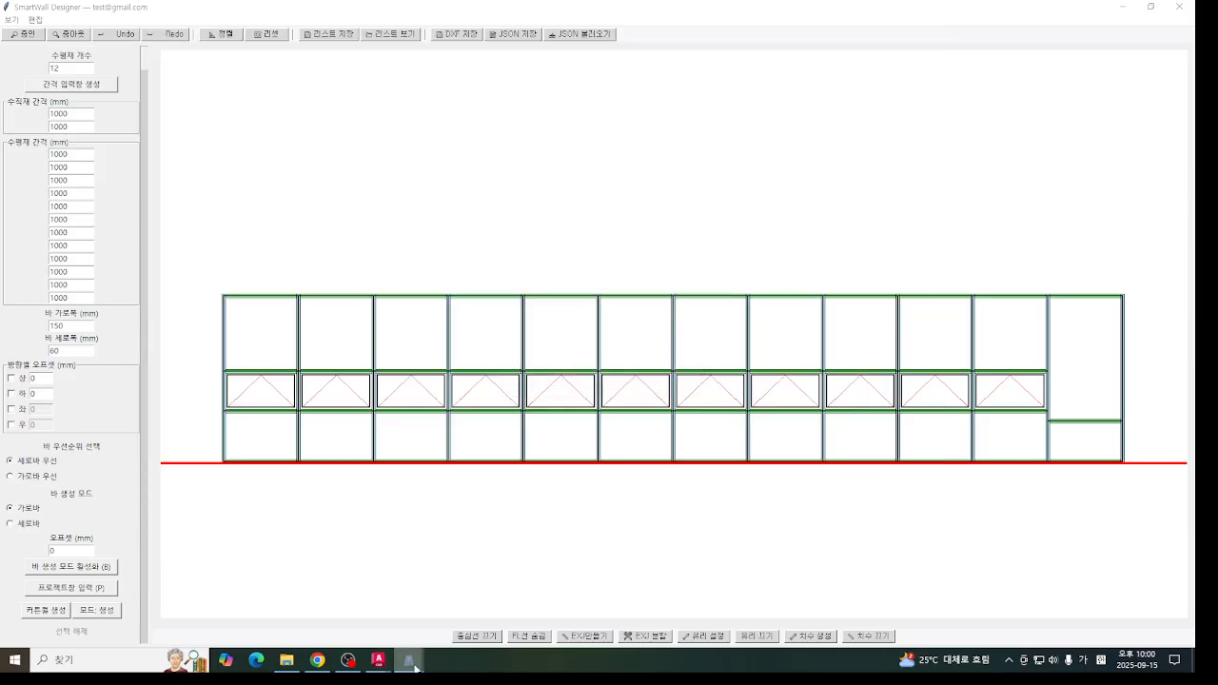
pyautogui.moveTo(409, 659)
pyautogui.click(618, 606)
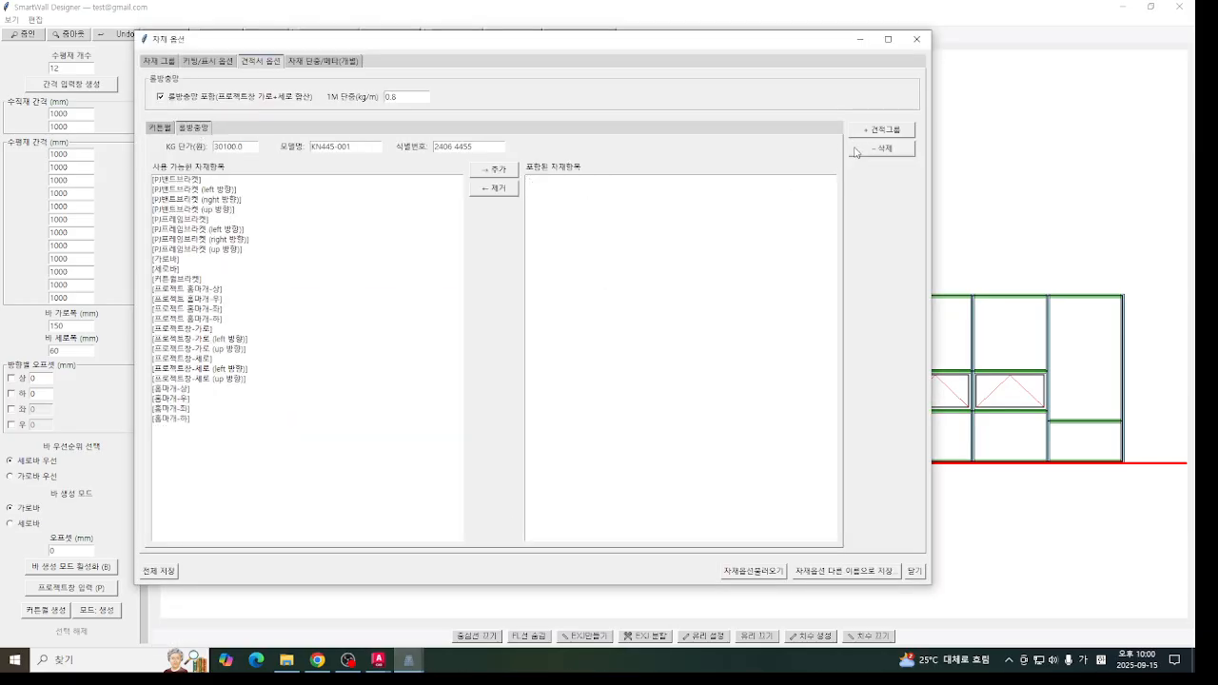
pyautogui.click(157, 574)
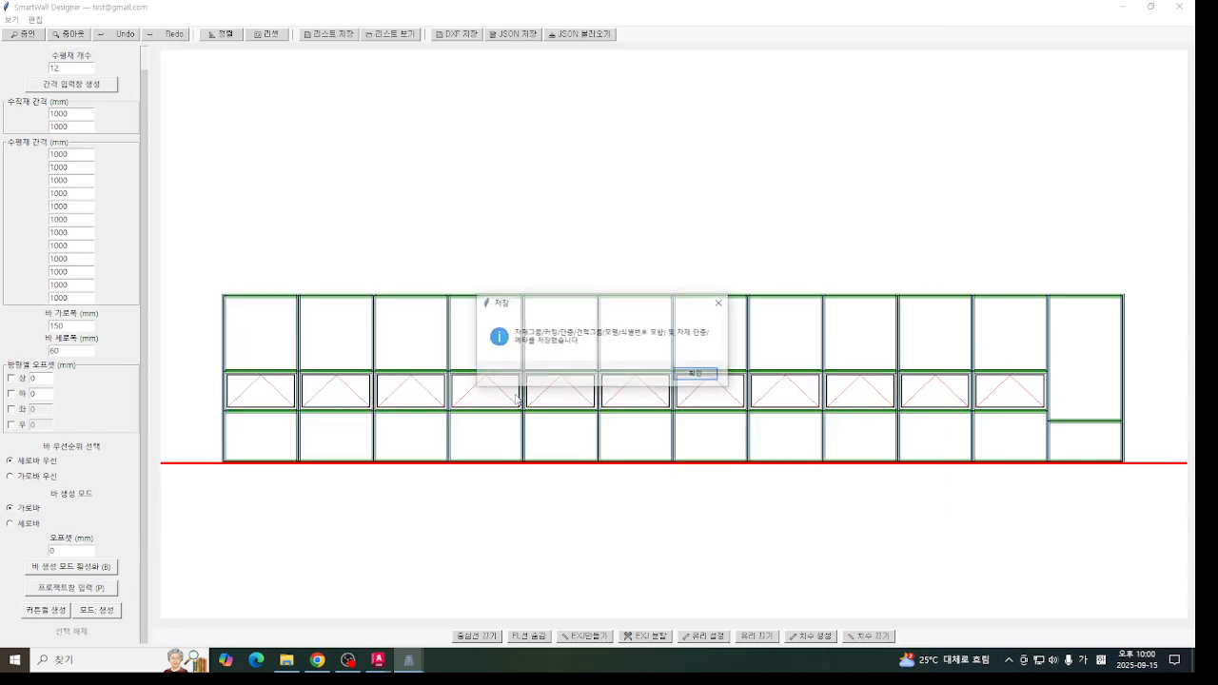
pyautogui.click(687, 377)
# - Reopen the material options from the saved canvas list and load 테스트셋팅.json from the desktop
pyautogui.moveTo(418, 661)
pyautogui.click(408, 582)
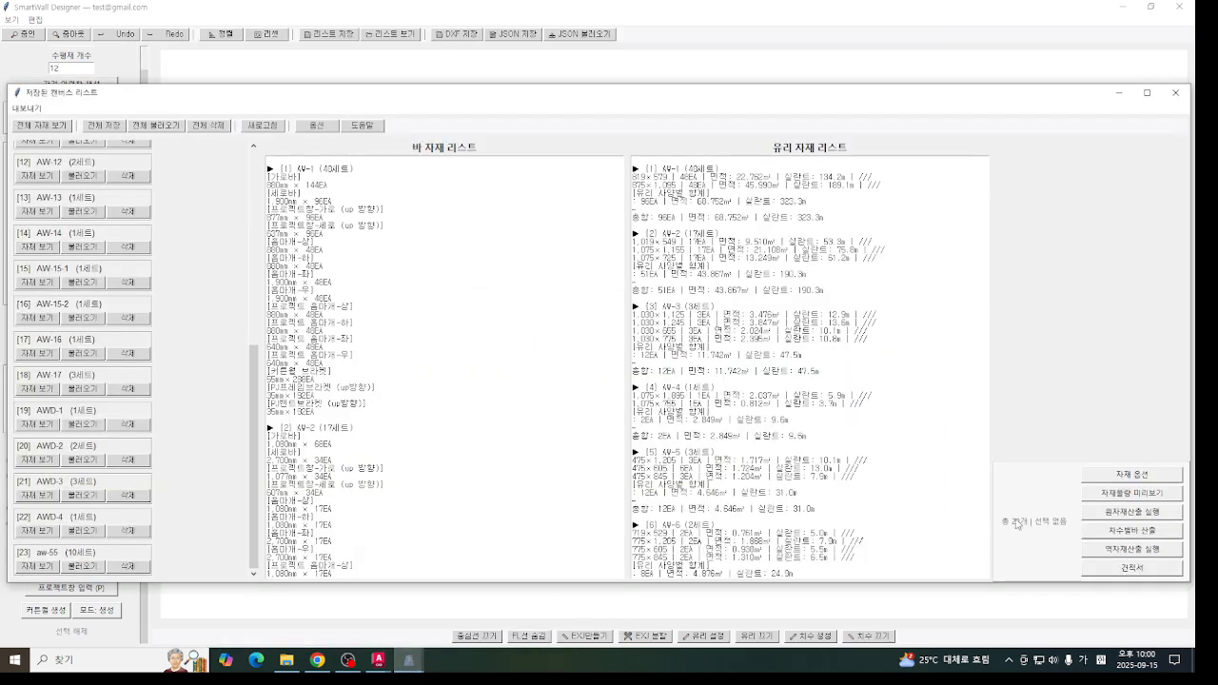
pyautogui.click(1109, 473)
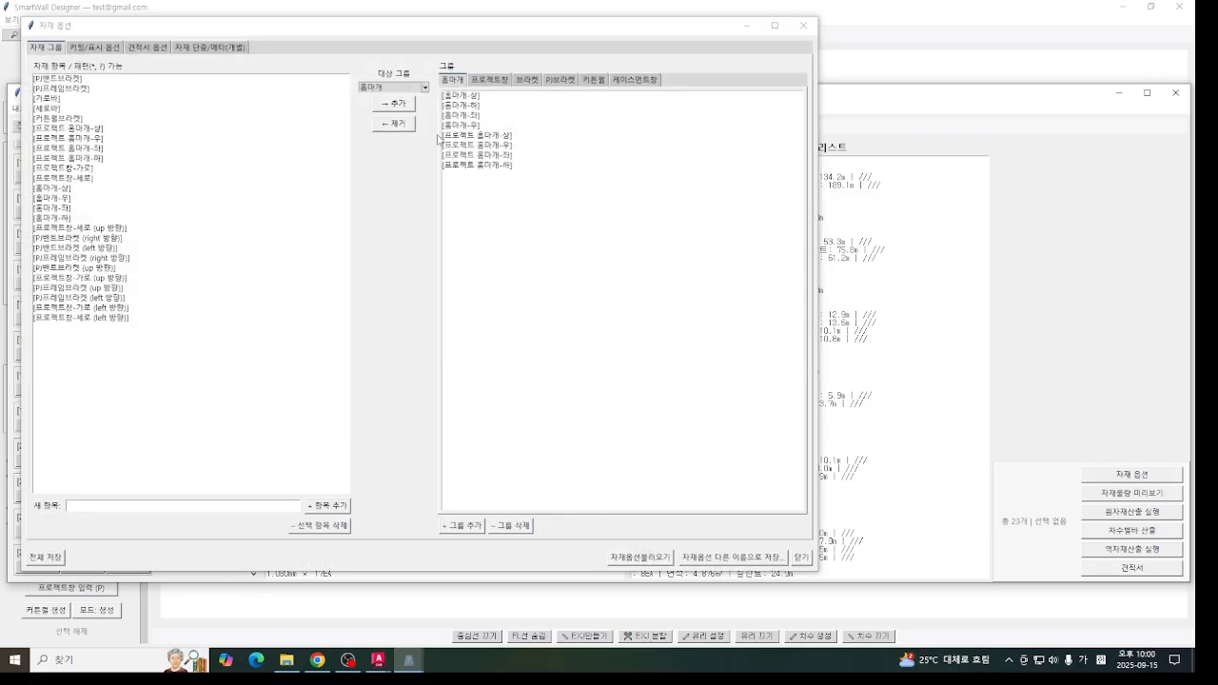
pyautogui.click(94, 47)
pyautogui.click(132, 48)
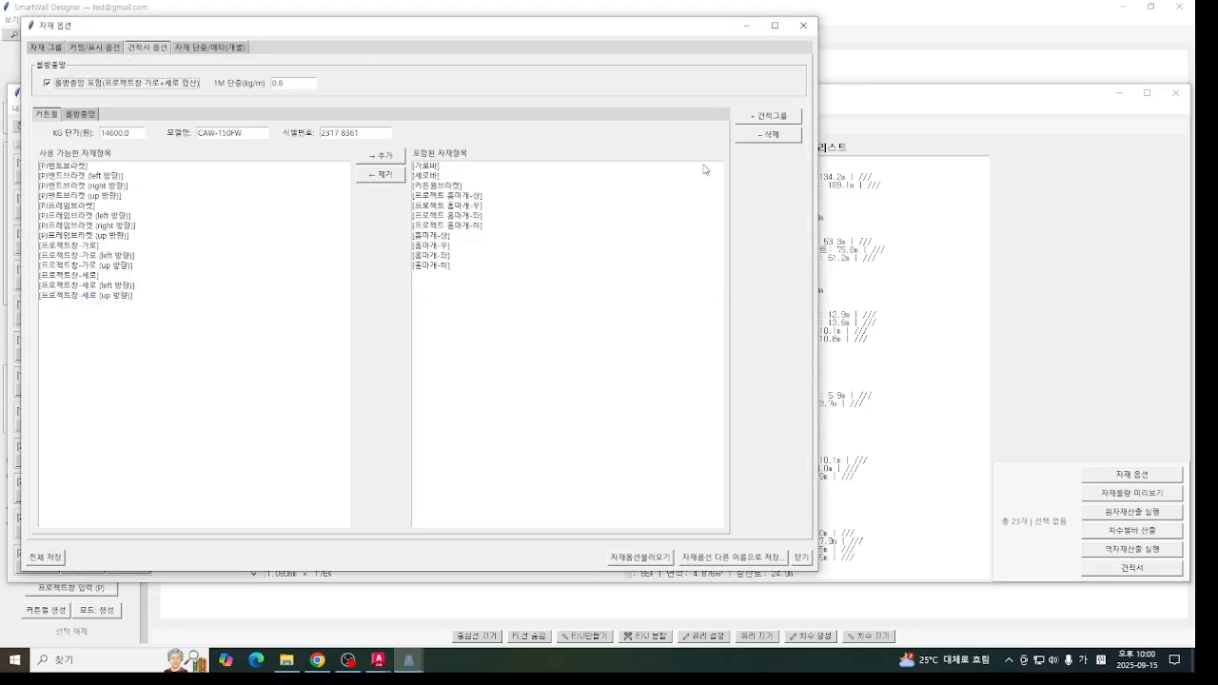
pyautogui.click(636, 557)
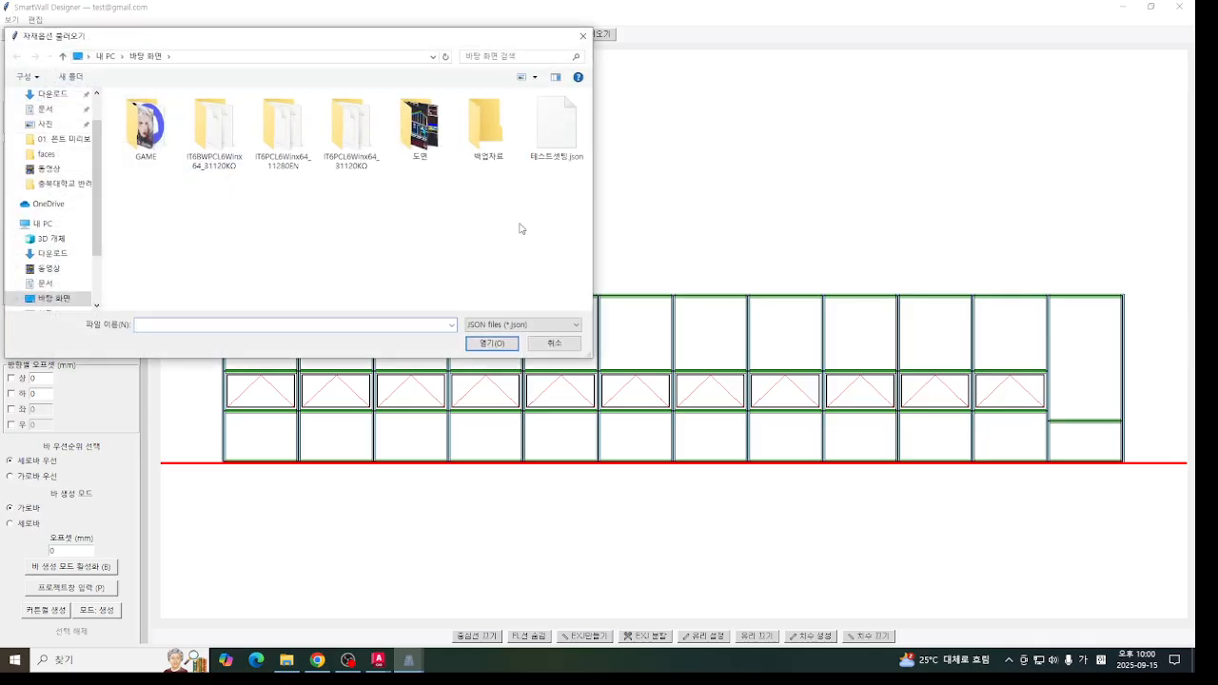
pyautogui.doubleClick(557, 127)
pyautogui.click(659, 378)
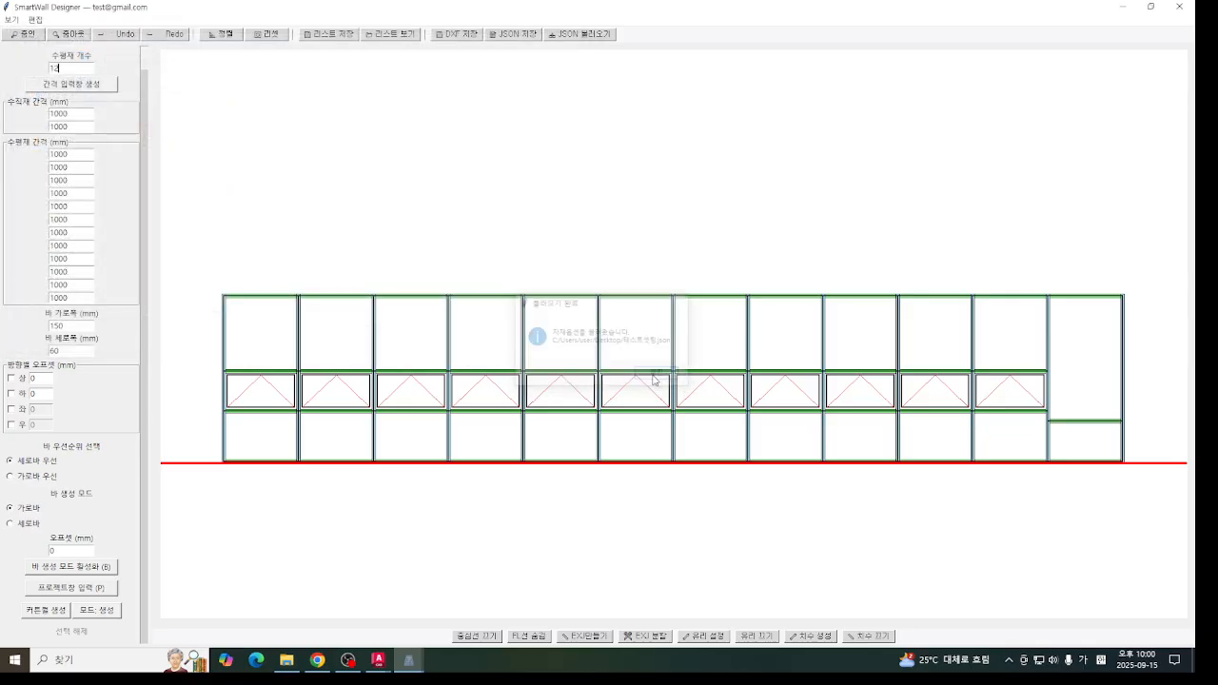
# - Bring the material options back and inspect the project window, roll insect screen, casement and curtain wall estimate groups
pyautogui.moveTo(409, 660)
pyautogui.click(614, 606)
pyautogui.click(120, 116)
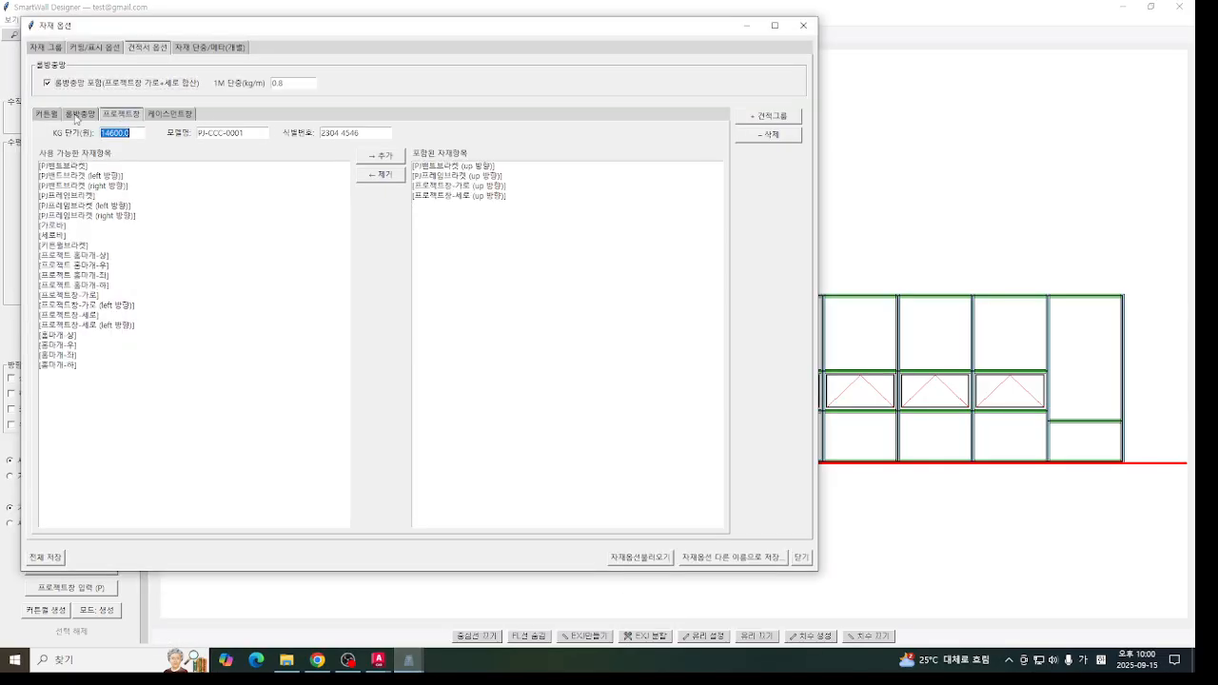
pyautogui.click(83, 115)
pyautogui.click(124, 116)
pyautogui.click(162, 115)
pyautogui.click(126, 118)
pyautogui.click(55, 115)
pyautogui.click(79, 117)
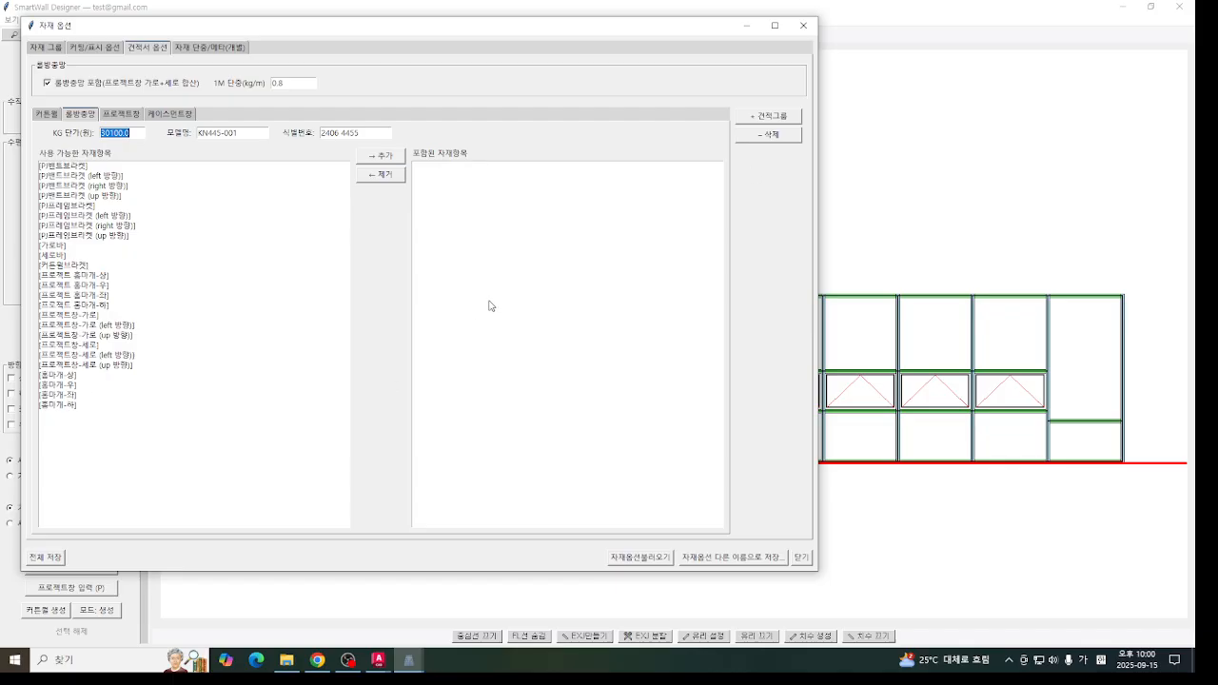
# - Review the unit weight, material group, cutting and display, and estimate settings, and close the material options
pyautogui.click(203, 50)
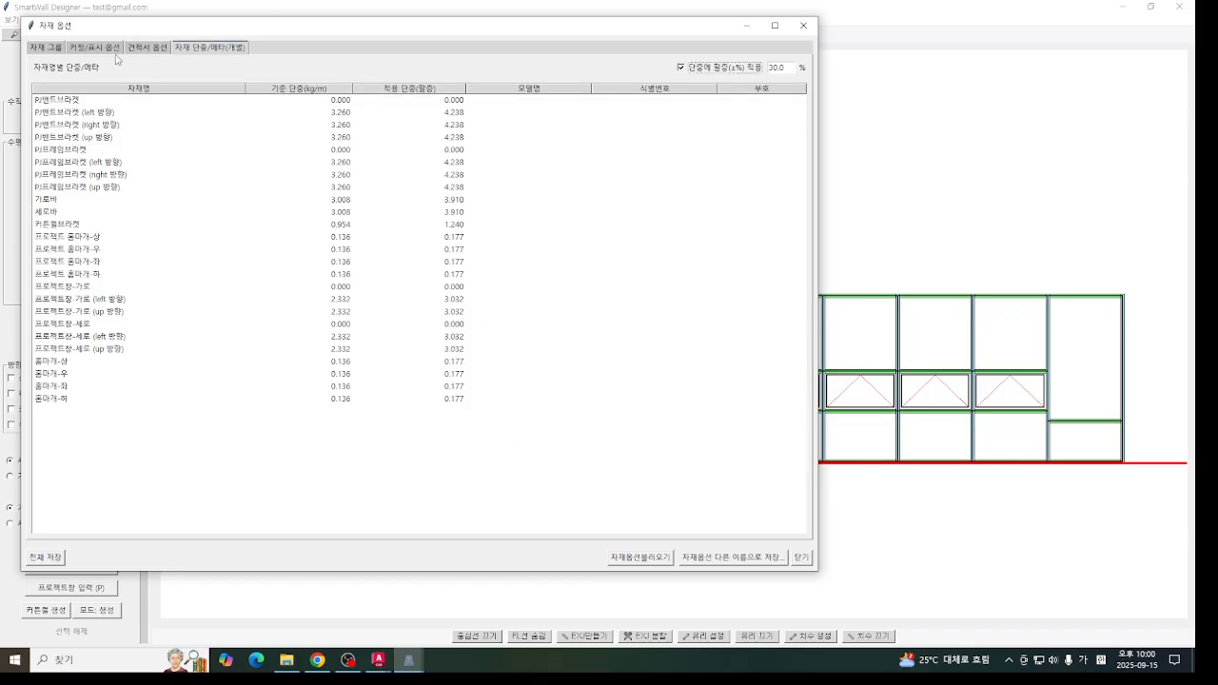
pyautogui.click(53, 50)
pyautogui.click(87, 52)
pyautogui.click(137, 52)
pyautogui.click(196, 52)
pyautogui.click(130, 50)
pyautogui.click(80, 51)
pyautogui.click(37, 51)
pyautogui.click(87, 53)
pyautogui.click(137, 50)
pyautogui.click(213, 48)
pyautogui.moveTo(519, 17); pyautogui.dragTo(698, 58)
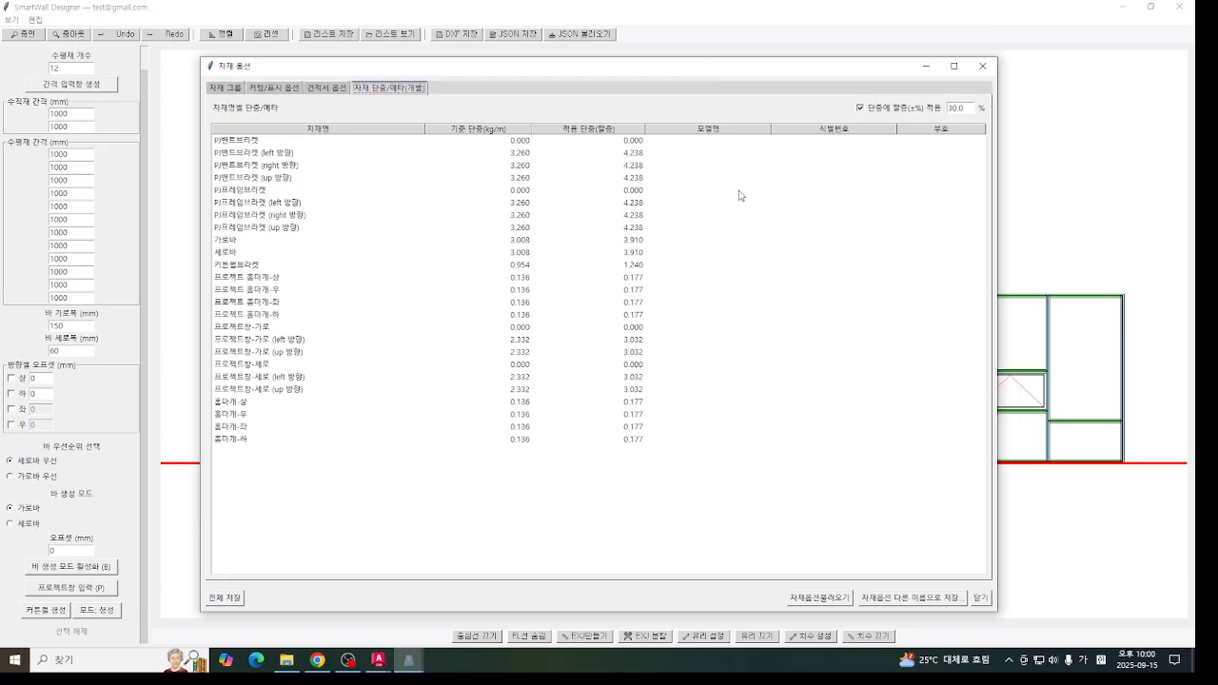
pyautogui.click(990, 67)
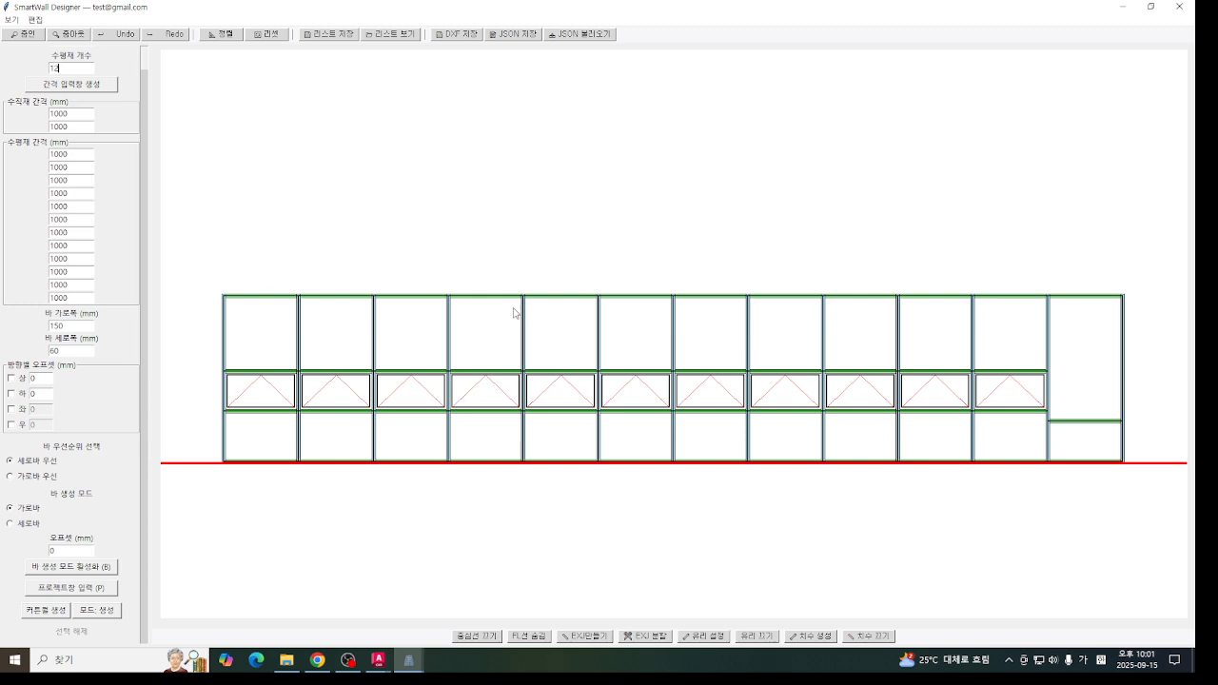
pyautogui.scroll(2, 152, 467)
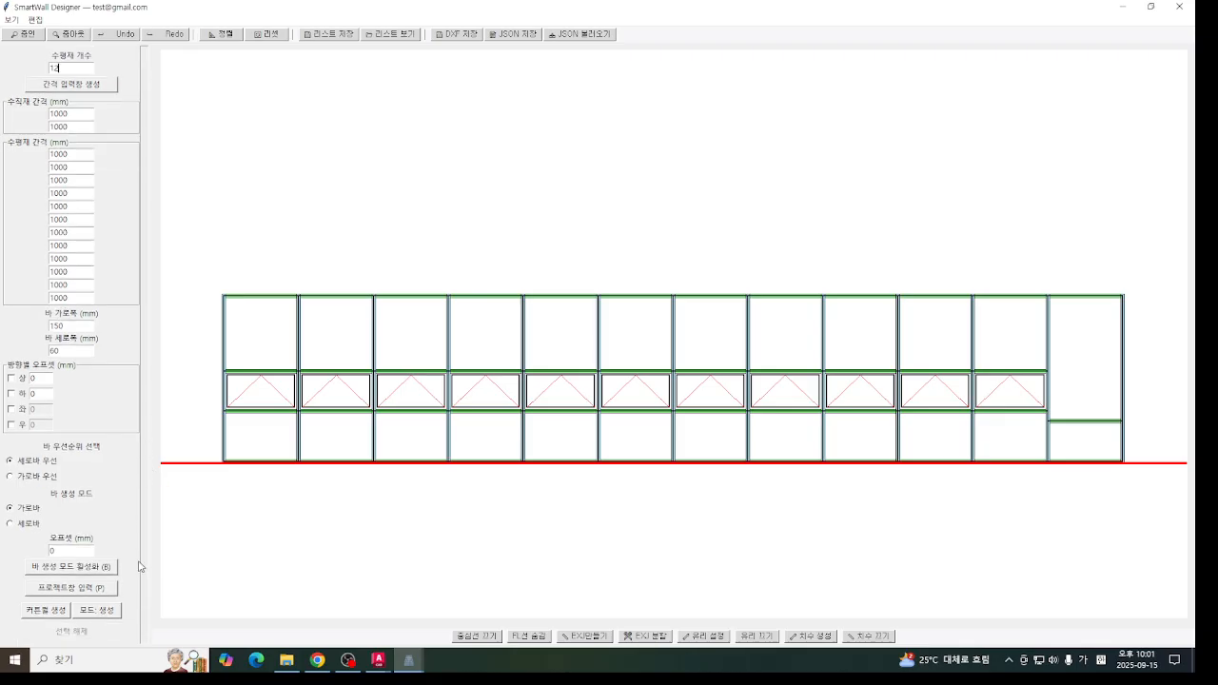
pyautogui.scroll(-1, 150, 371)
pyautogui.scroll(1, 143, 448)
pyautogui.scroll(-1, 145, 592)
pyautogui.scroll(2, 147, 552)
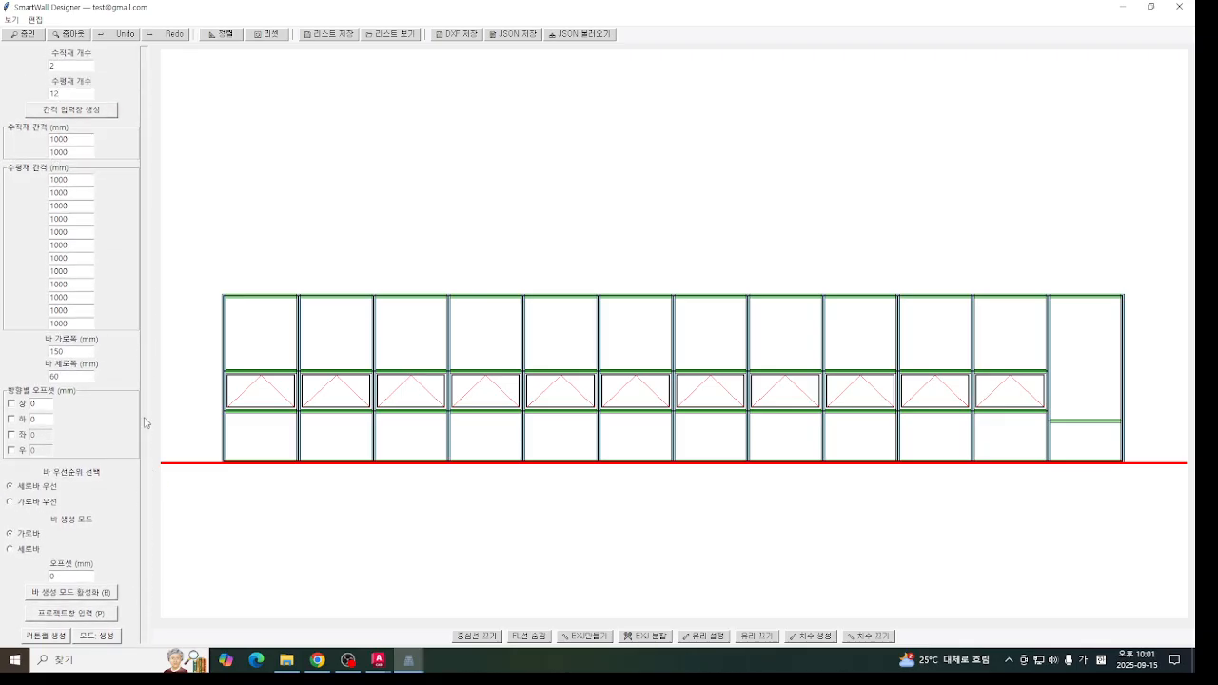
pyautogui.scroll(-1, 153, 605)
pyautogui.scroll(1, 153, 609)
pyautogui.scroll(-1, 146, 621)
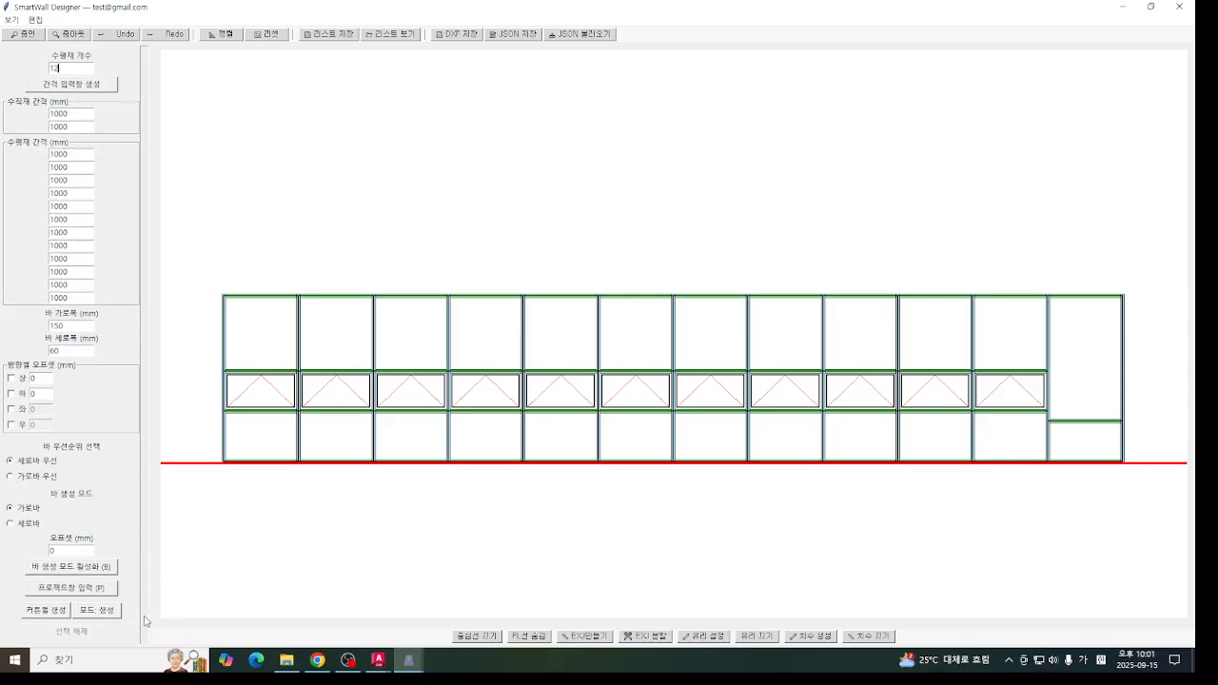
pyautogui.scroll(1, 146, 625)
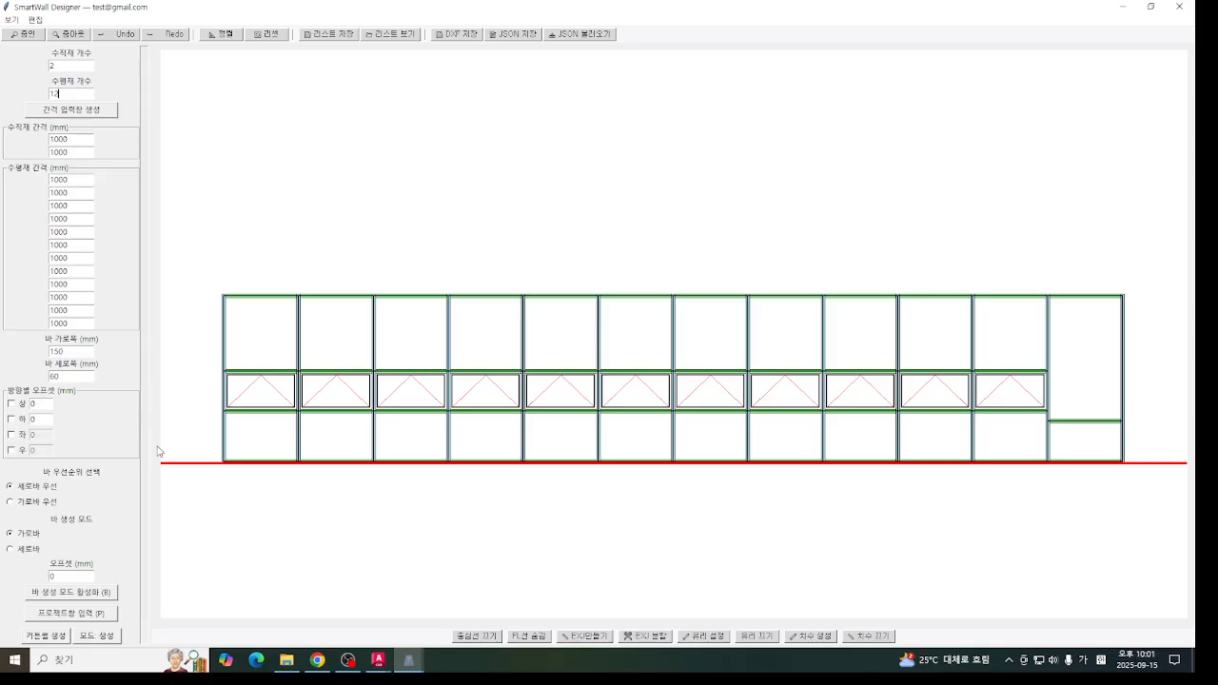
pyautogui.scroll(-1, 146, 577)
pyautogui.scroll(1, 138, 511)
pyautogui.scroll(-1, 158, 571)
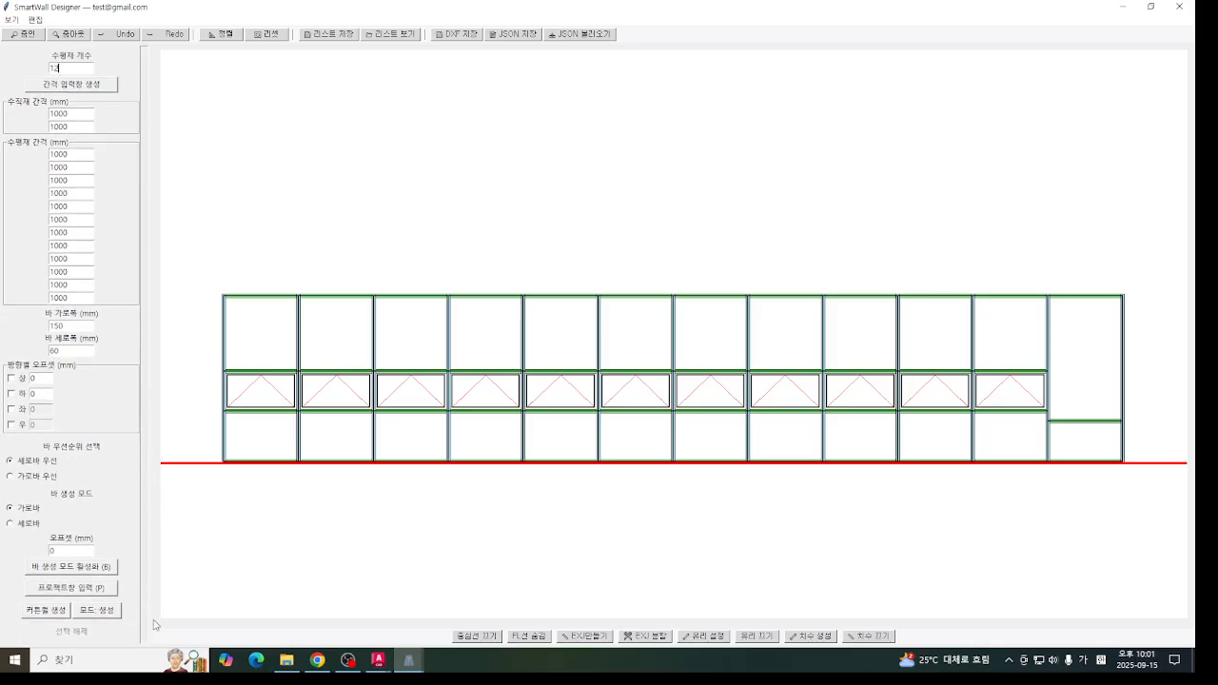
pyautogui.scroll(1, 153, 590)
pyautogui.scroll(-2, 151, 431)
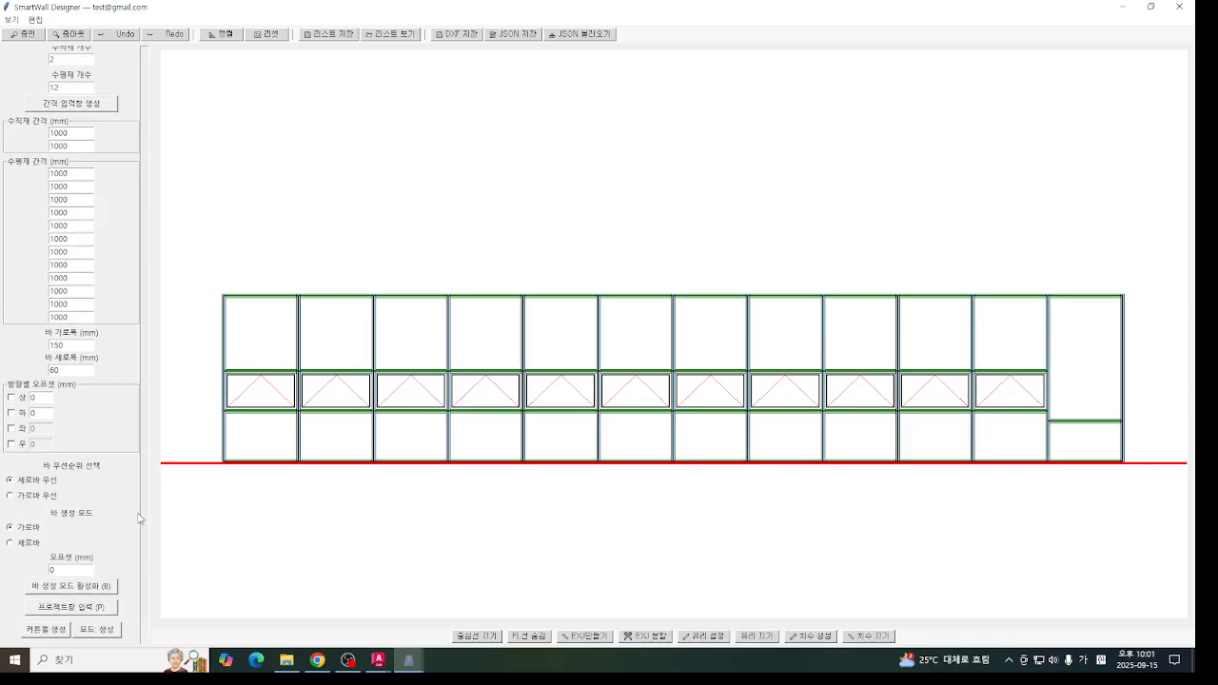
pyautogui.scroll(2, 148, 338)
pyautogui.scroll(-1, 132, 502)
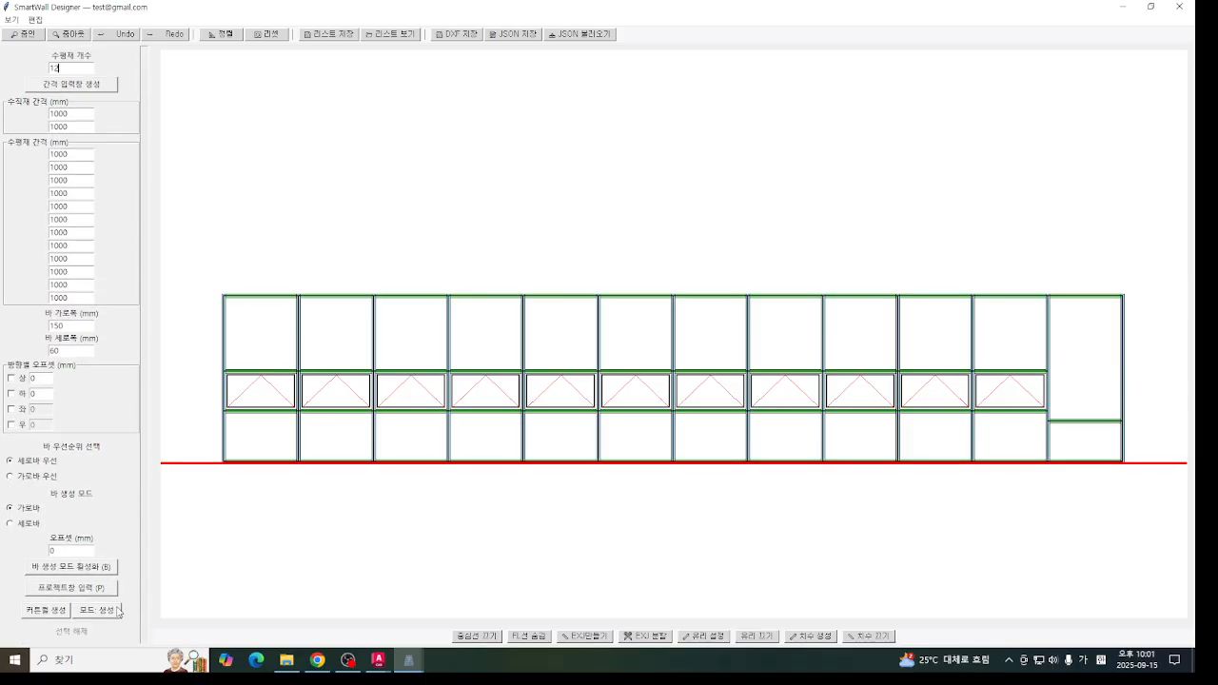
pyautogui.scroll(1, 136, 540)
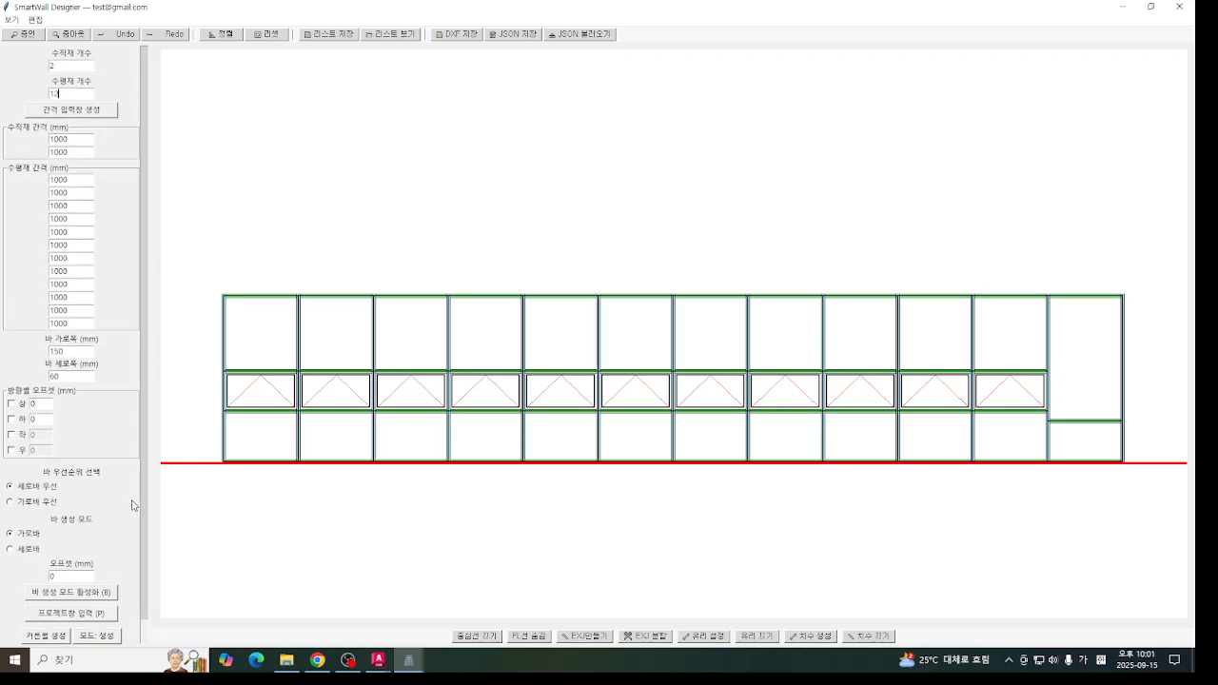
pyautogui.scroll(-1, 146, 457)
pyautogui.scroll(1, 145, 440)
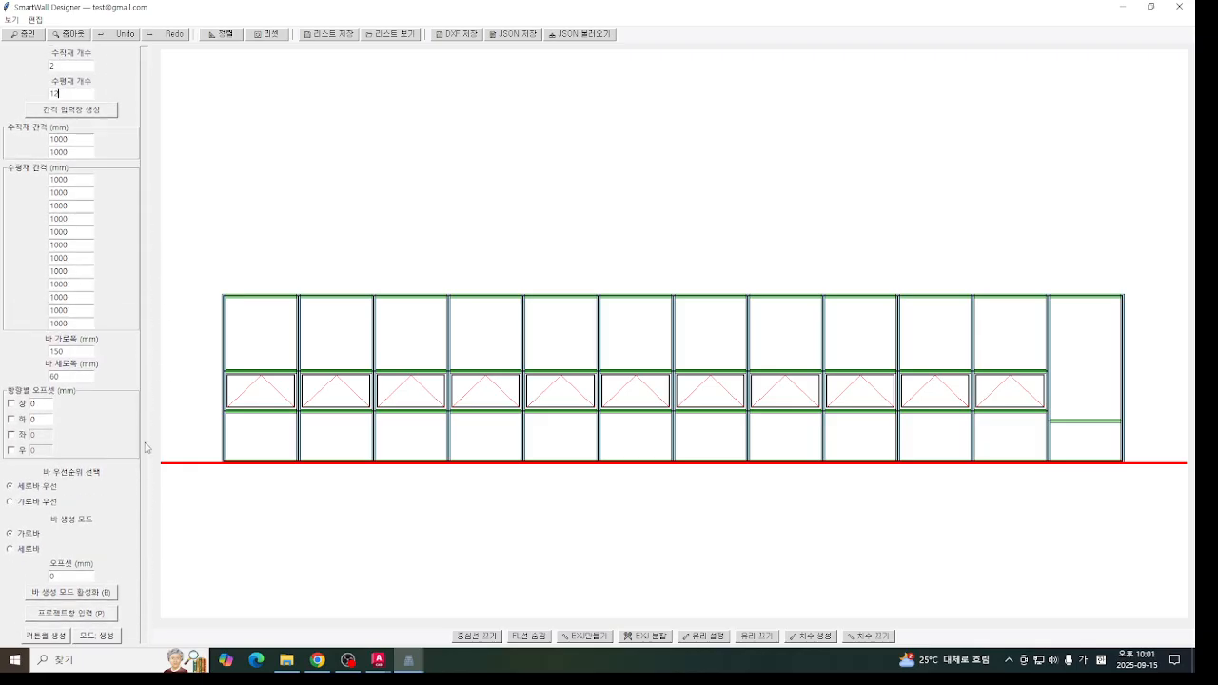
pyautogui.scroll(-1, 152, 467)
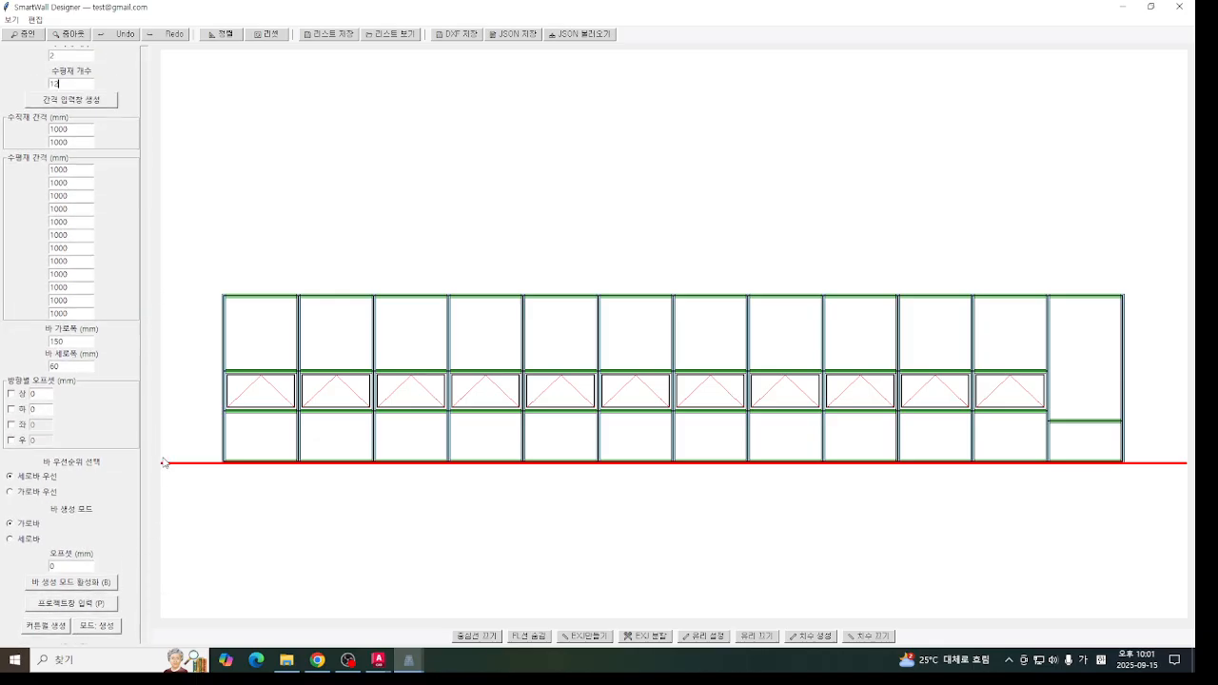
pyautogui.scroll(1, 150, 363)
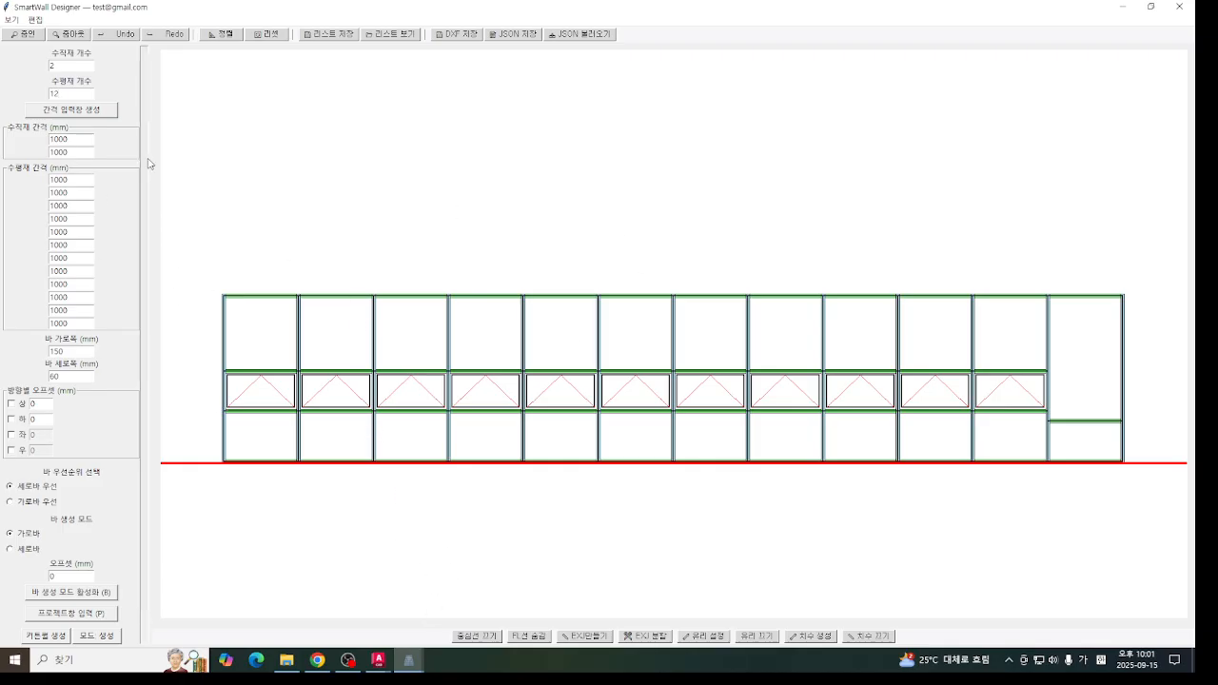
pyautogui.moveTo(148, 141); pyautogui.dragTo(178, 82)
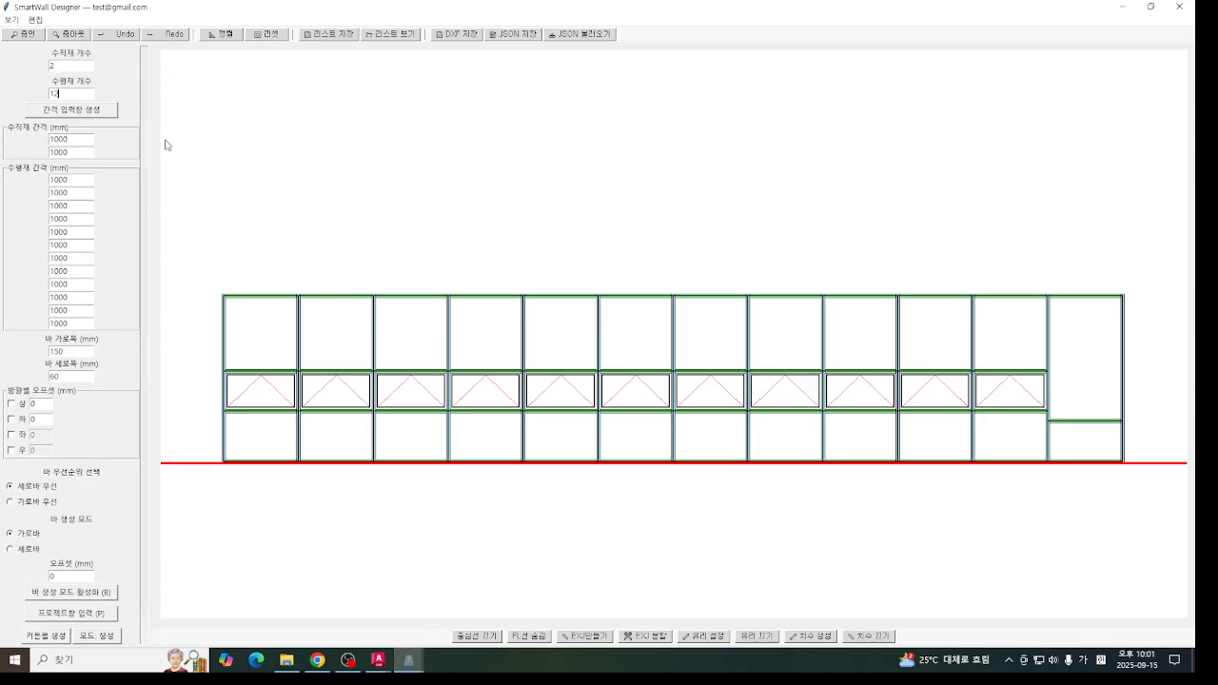